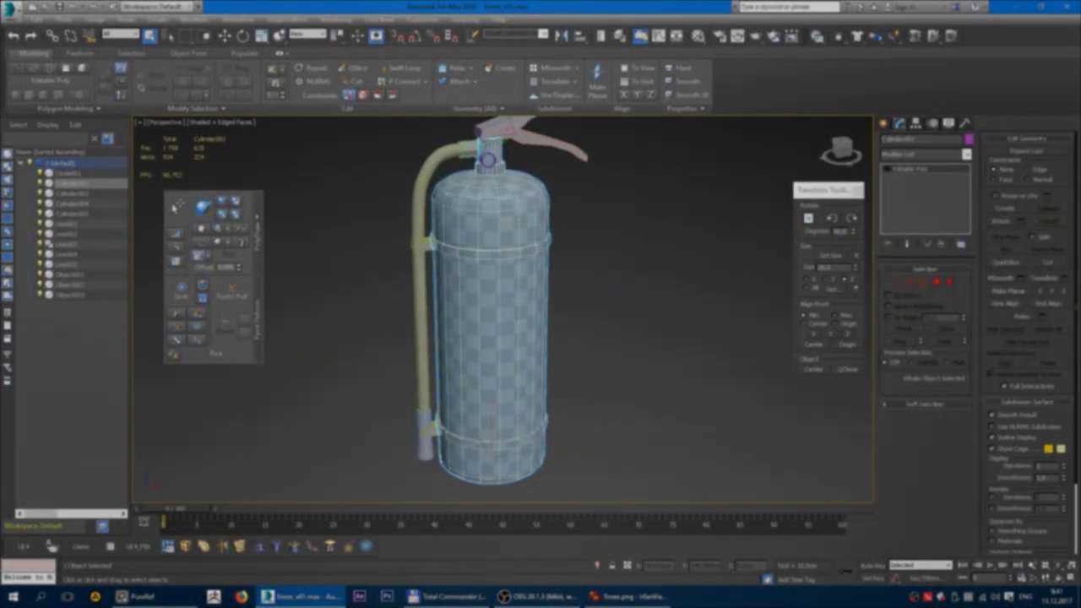
# Step: Hide the extinguisher body, switch to shaded view and select the small box on the hose
pyautogui.press('Delete')
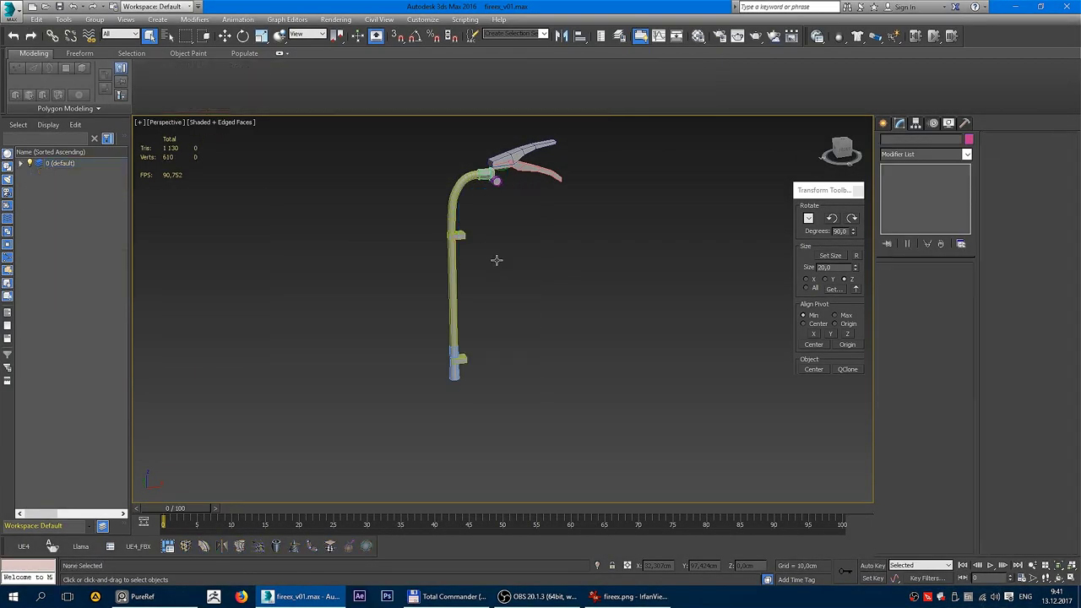
pyautogui.scroll(3, 484, 261)
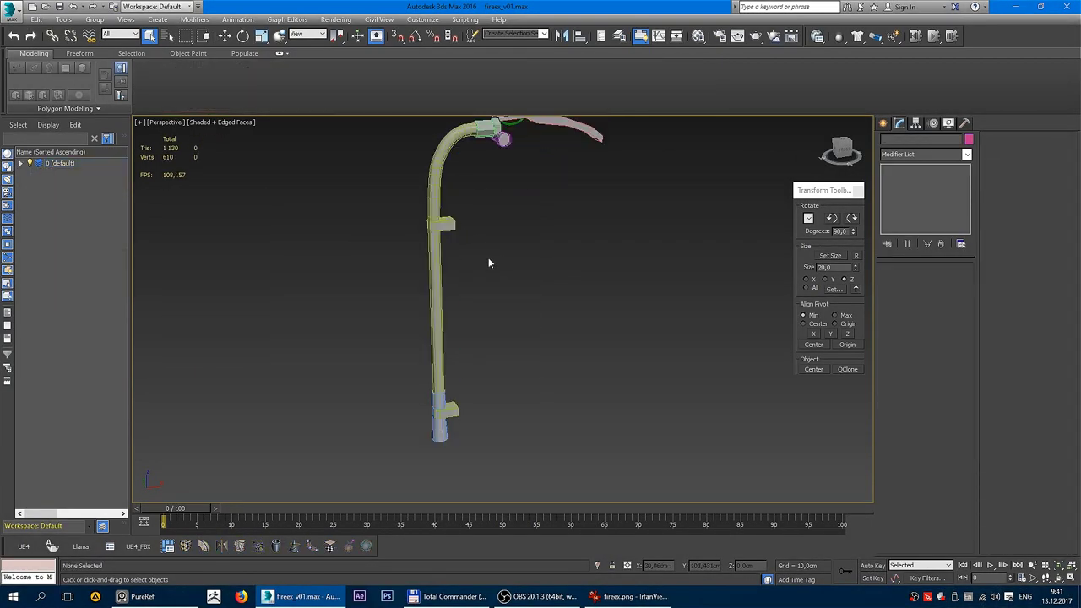
pyautogui.press('F4')
pyautogui.keyDown('alt'); pyautogui.moveTo(500, 251); pyautogui.dragTo(488, 261, button='middle'); pyautogui.keyUp('alt')
pyautogui.click(463, 432)
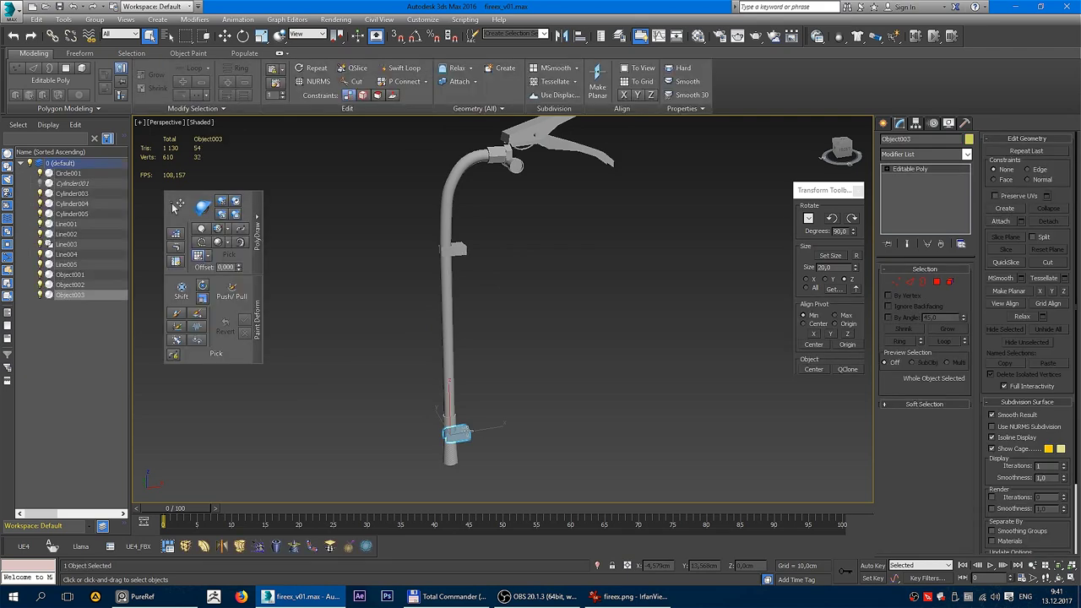
# Step: Create a material named M_tmp in an unused sample slot with a pure red diffuse colour
pyautogui.press('m')
pyautogui.click(697, 148)
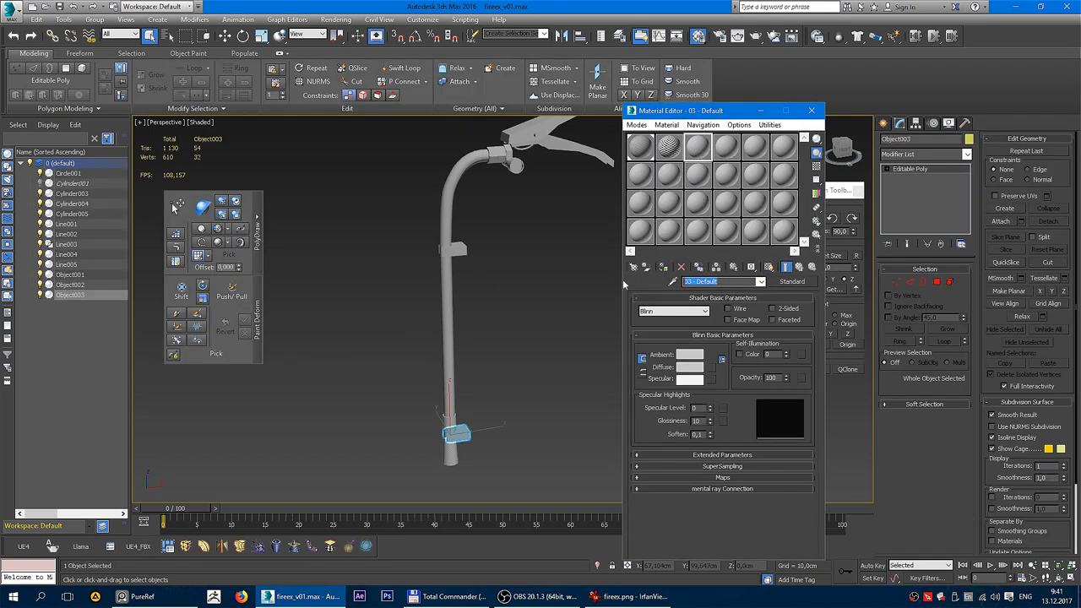
pyautogui.write('M_tmp')
pyautogui.click(689, 367)
pyautogui.click(325, 125)
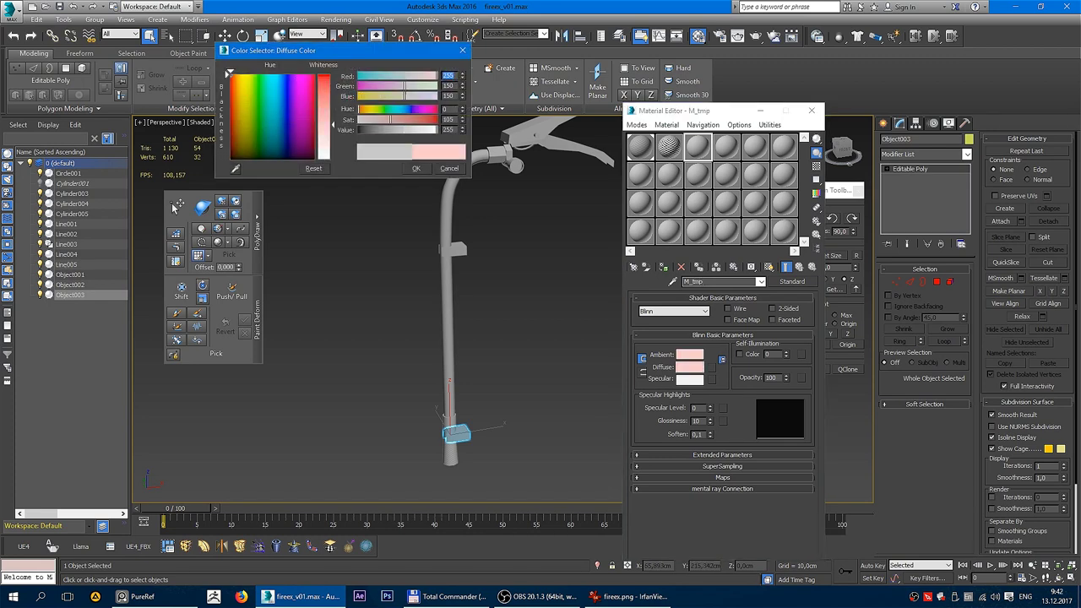
pyautogui.moveTo(337, 94); pyautogui.dragTo(333, 75)
pyautogui.click(415, 167)
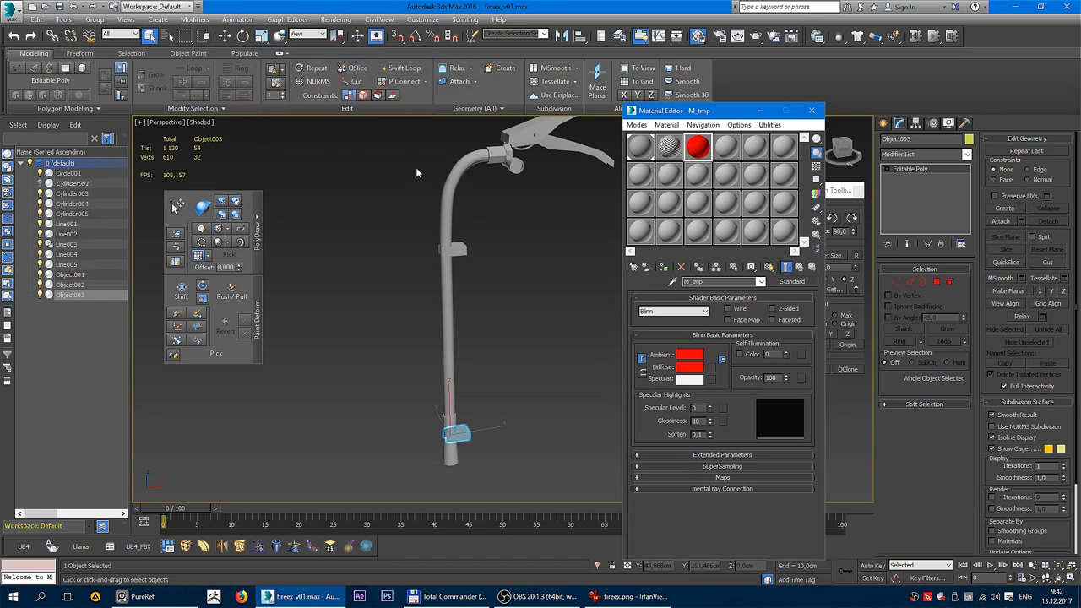
# Step: Assign M_tmp to the small box on the hose, then deselect it
pyautogui.click(663, 267)
pyautogui.click(541, 346)
pyautogui.scroll(3, 471, 367)
pyautogui.scroll(3, 451, 382)
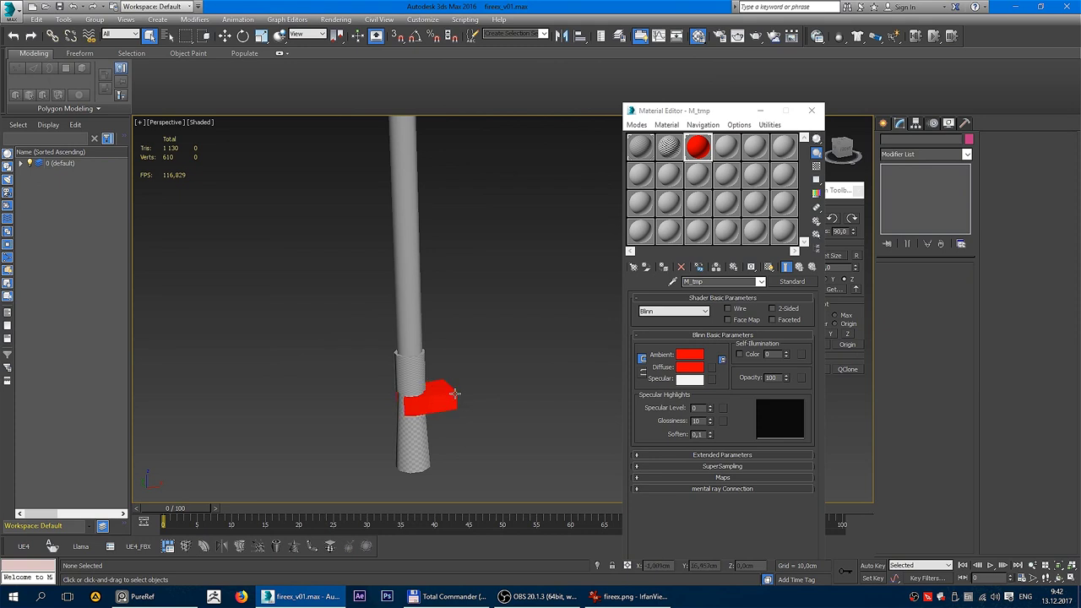
# Step: Hide the red box and orbit to a side view of the handle levers
pyautogui.click(452, 403)
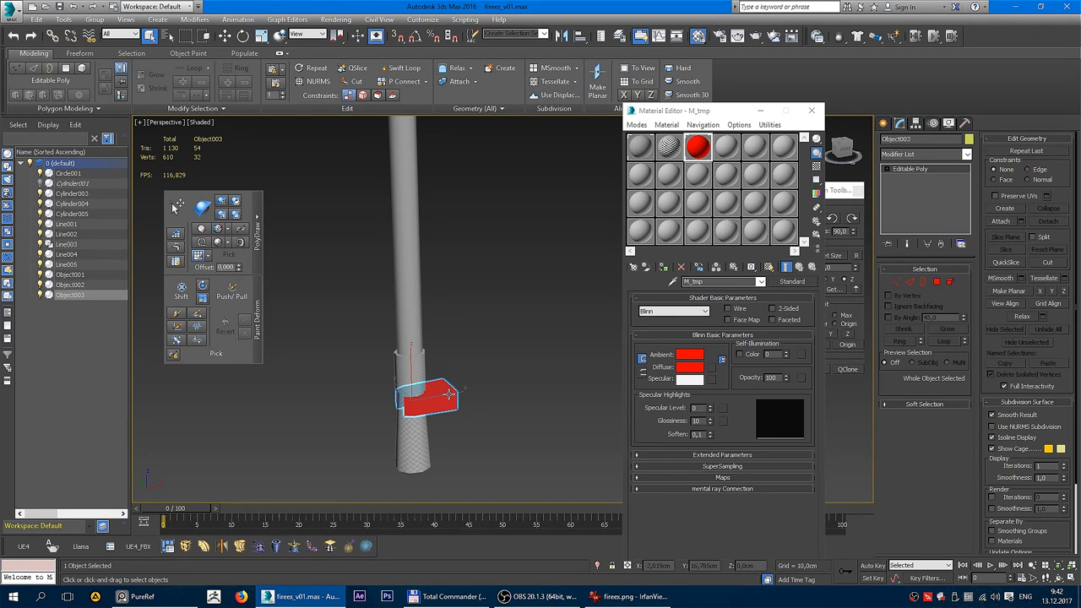
pyautogui.press('Delete')
pyautogui.scroll(-3, 524, 245)
pyautogui.moveTo(496, 203); pyautogui.dragTo(454, 304, button='middle')
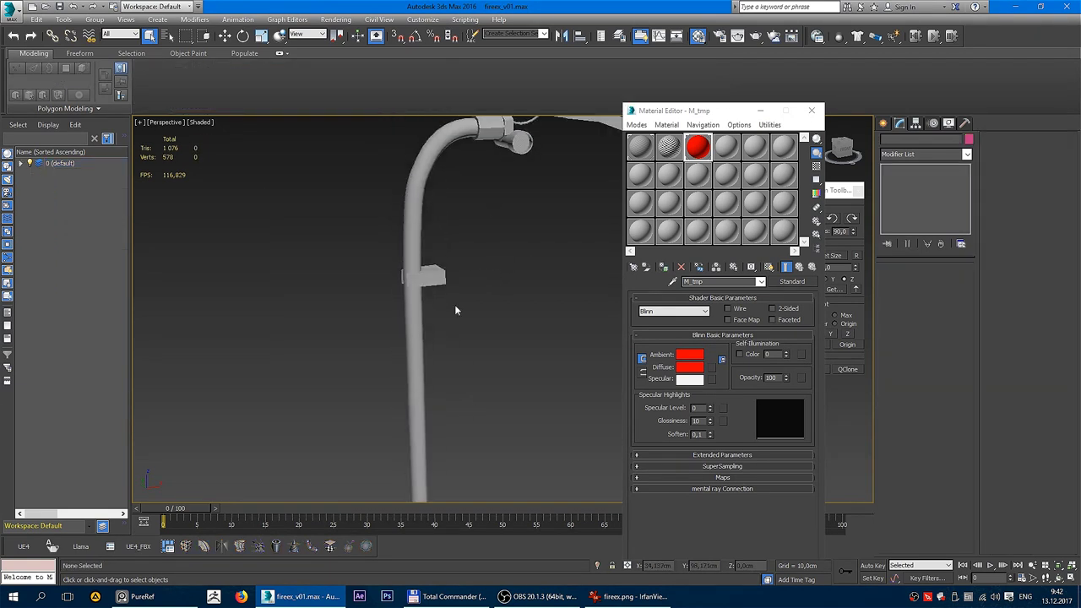
pyautogui.scroll(4, 427, 373)
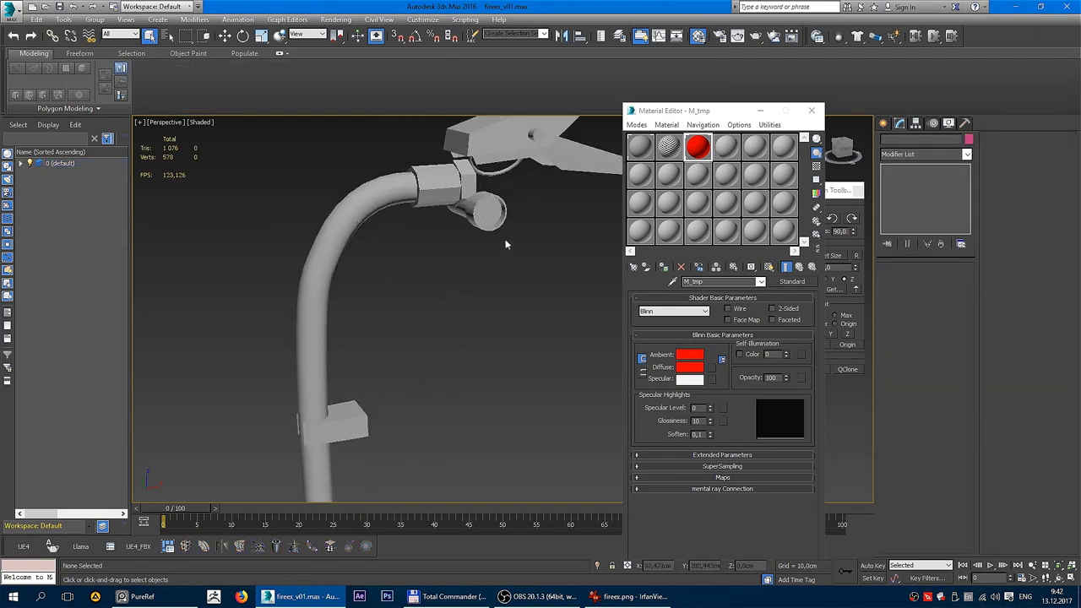
pyautogui.moveTo(505, 245)
pyautogui.keyDown('alt'); pyautogui.mouseDown(button='middle')
pyautogui.moveTo(425, 300)
pyautogui.moveTo(413, 293)
pyautogui.moveTo(425, 329)
pyautogui.mouseUp(button='middle'); pyautogui.keyUp('alt')
pyautogui.press('F4')
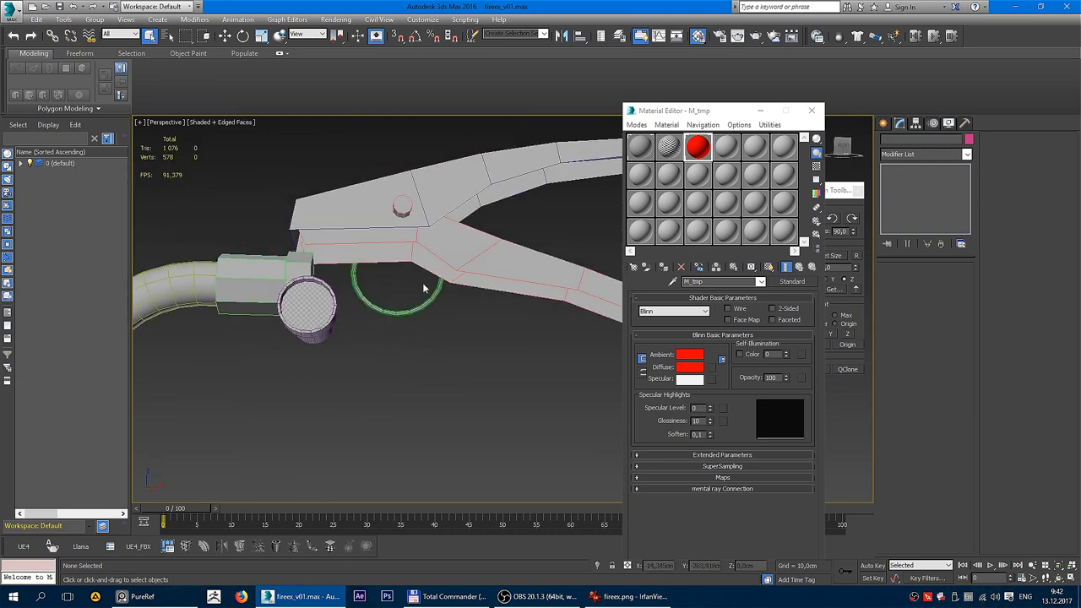
pyautogui.moveTo(424, 289)
pyautogui.keyDown('alt'); pyautogui.mouseDown(button='middle')
pyautogui.moveTo(464, 278)
pyautogui.moveTo(460, 266)
pyautogui.moveTo(477, 278)
pyautogui.moveTo(489, 309)
pyautogui.moveTo(460, 319)
pyautogui.mouseUp(button='middle'); pyautogui.keyUp('alt')
# Step: Select the upper handle lever, Line001, and close the Material Editor
pyautogui.click(461, 266)
pyautogui.press('F4')
pyautogui.click(810, 110)
pyautogui.press('F4')
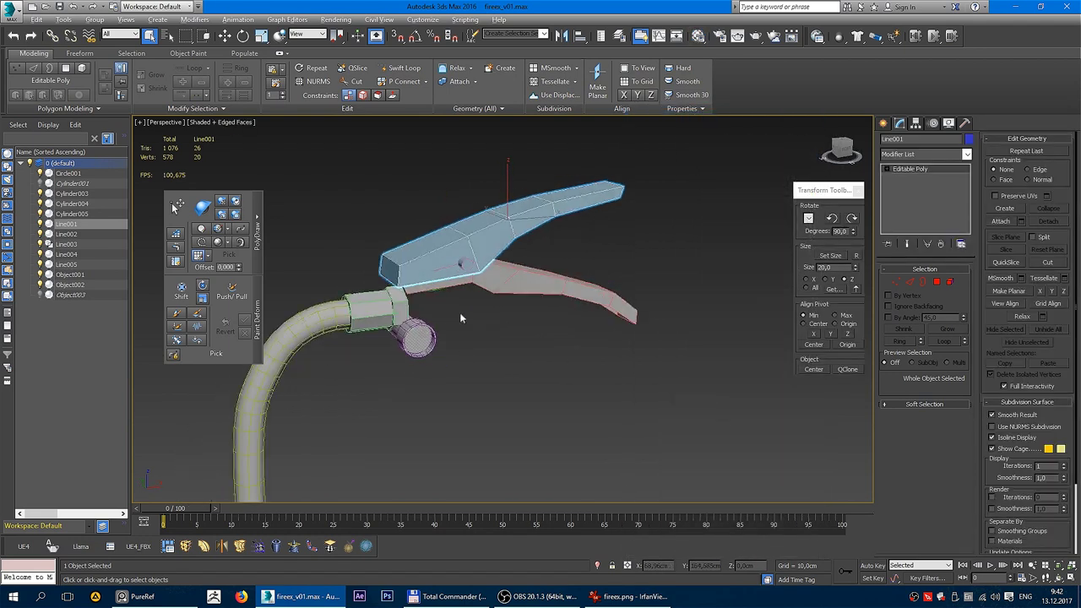
pyautogui.scroll(3, 460, 318)
pyautogui.press('w')
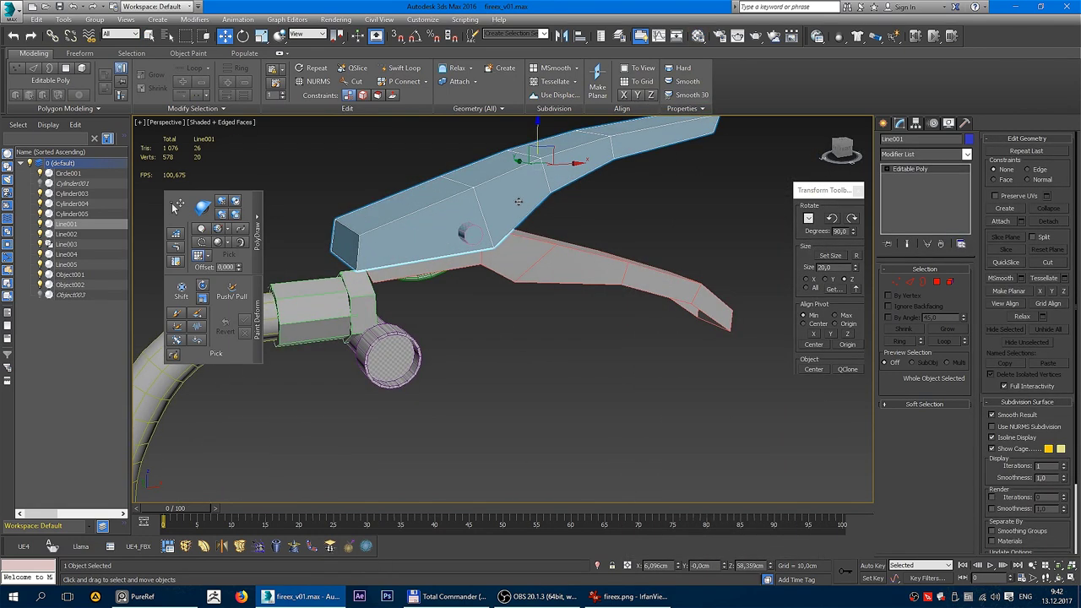
pyautogui.moveTo(540, 262)
pyautogui.keyDown('alt'); pyautogui.mouseDown(button='middle')
pyautogui.moveTo(545, 275)
pyautogui.moveTo(657, 286)
pyautogui.moveTo(473, 279)
pyautogui.mouseUp(button='middle'); pyautogui.keyUp('alt')
# Step: Attach the lower lever Line002 to Line001 and reselect the joined handle
pyautogui.hotkey('alt', 'a')
pyautogui.click(559, 275)
pyautogui.scroll(5, 535, 289)
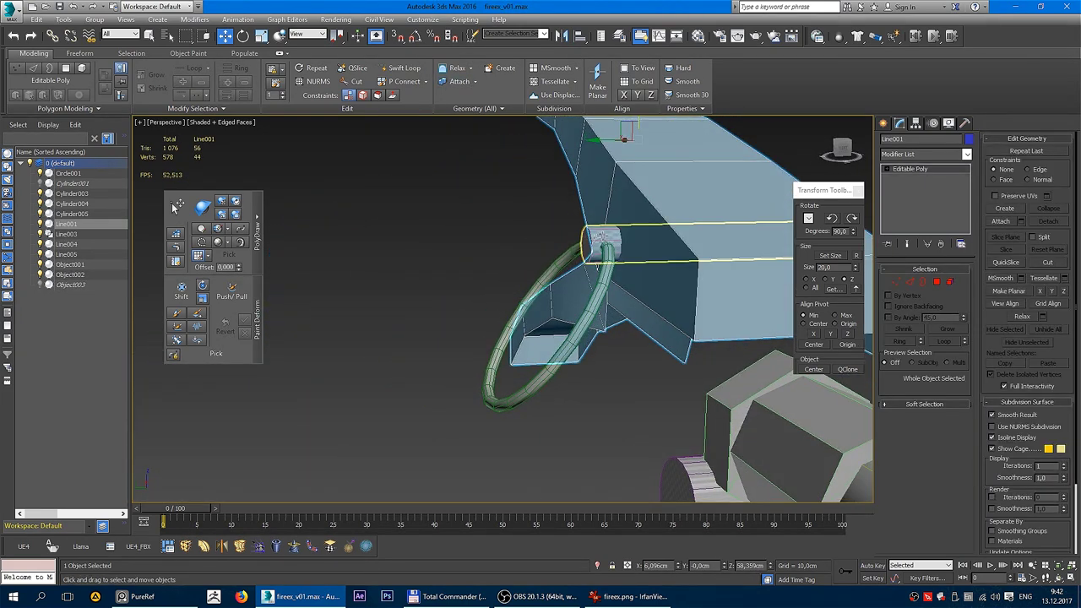
pyautogui.click(601, 240)
pyautogui.scroll(-5, 601, 241)
pyautogui.moveTo(601, 241)
pyautogui.keyDown('alt'); pyautogui.mouseDown(button='middle')
pyautogui.moveTo(627, 266)
pyautogui.moveTo(525, 275)
pyautogui.mouseUp(button='middle'); pyautogui.keyUp('alt')
pyautogui.click(540, 279)
# Step: Add an Unwrap UVW modifier to the handle and select all its UV faces in the UV editor
pyautogui.press('w')
pyautogui.rightClick(536, 217)
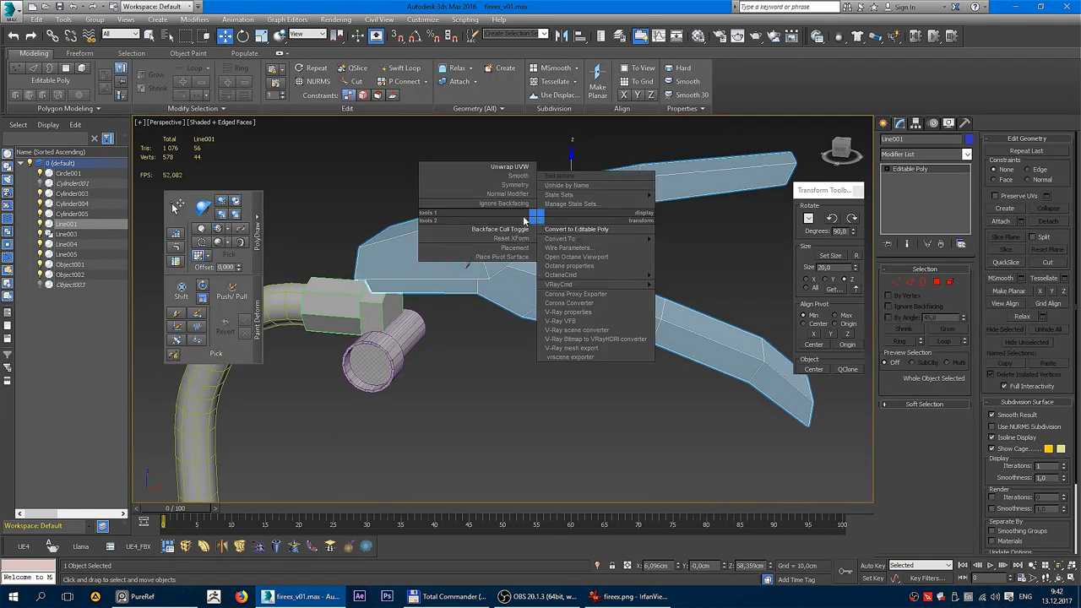
pyautogui.click(512, 168)
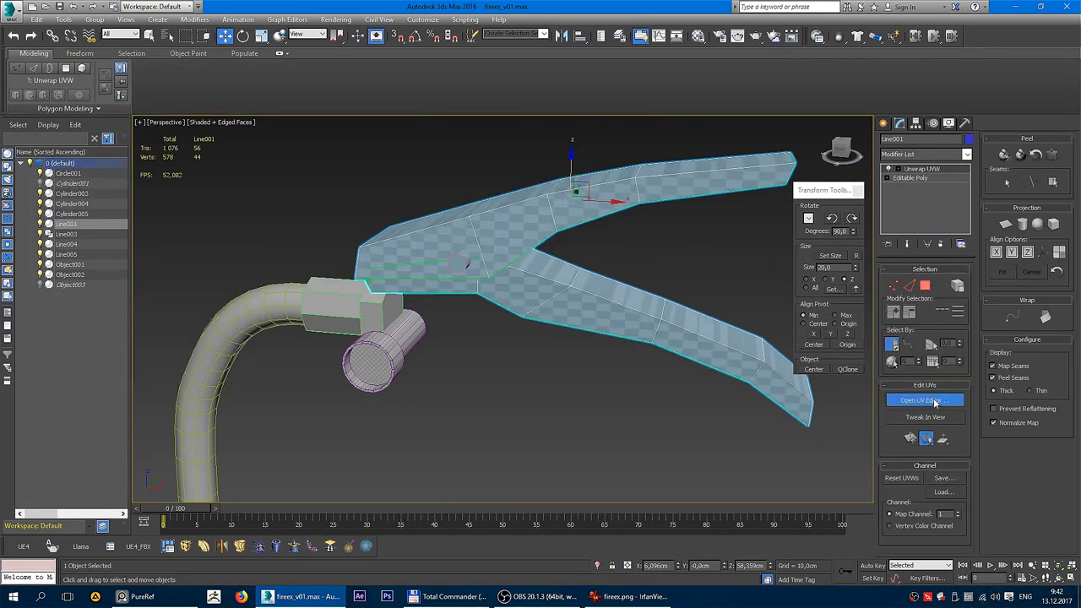
pyautogui.click(923, 399)
pyautogui.scroll(-3, 152, 168)
pyautogui.press('3')
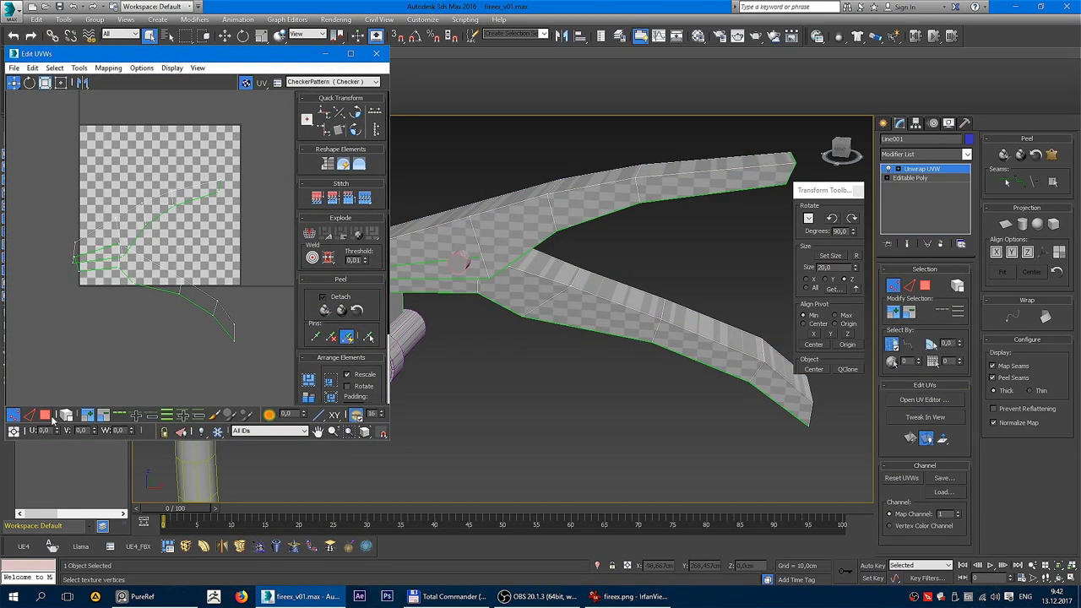
pyautogui.hotkey('ctrl', 'a')
pyautogui.scroll(-2, 110, 176)
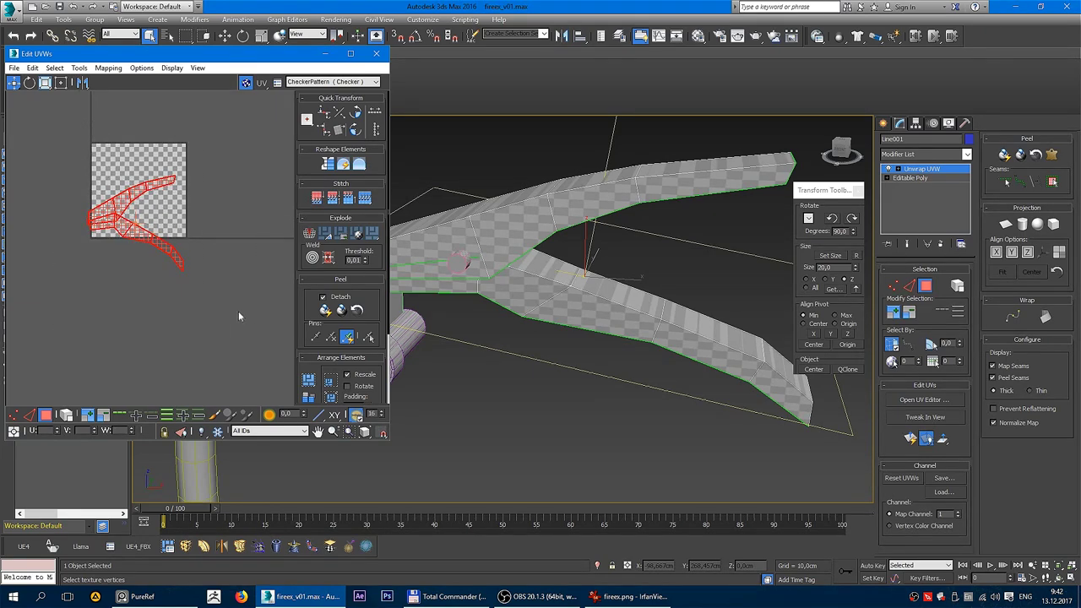
pyautogui.moveTo(238, 316); pyautogui.dragTo(208, 202, button='middle')
# Step: Flatten Mapping with default settings and move the UV islands below the texture tile
pyautogui.moveTo(569, 265)
pyautogui.keyDown('alt'); pyautogui.mouseDown(button='middle')
pyautogui.moveTo(562, 229)
pyautogui.moveTo(398, 217)
pyautogui.mouseUp(button='middle'); pyautogui.keyUp('alt')
pyautogui.moveTo(171, 208); pyautogui.dragTo(207, 199, button='middle')
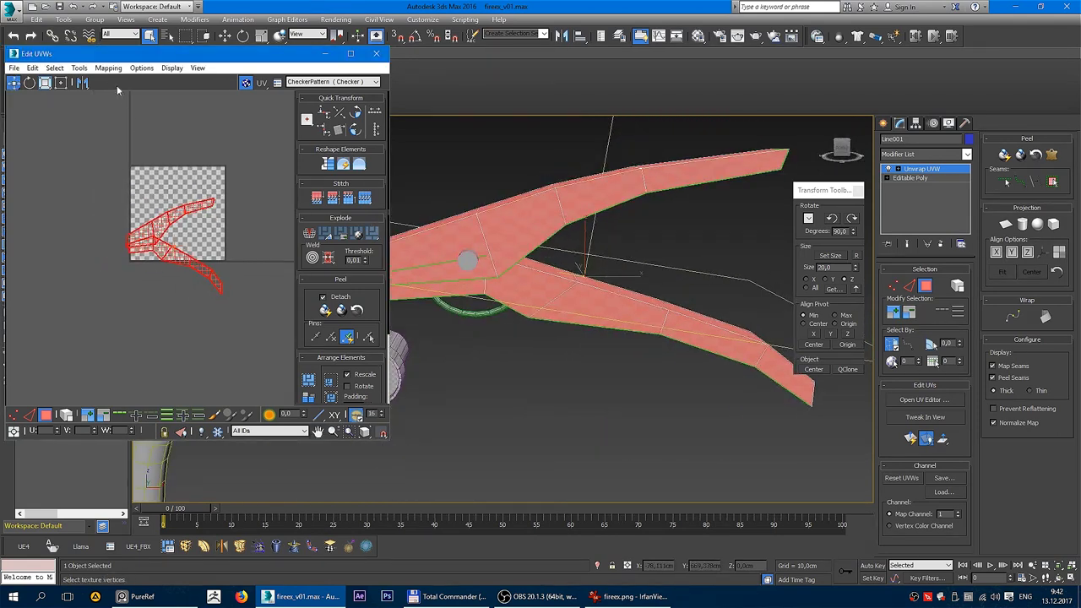
pyautogui.click(108, 68)
pyautogui.click(89, 80)
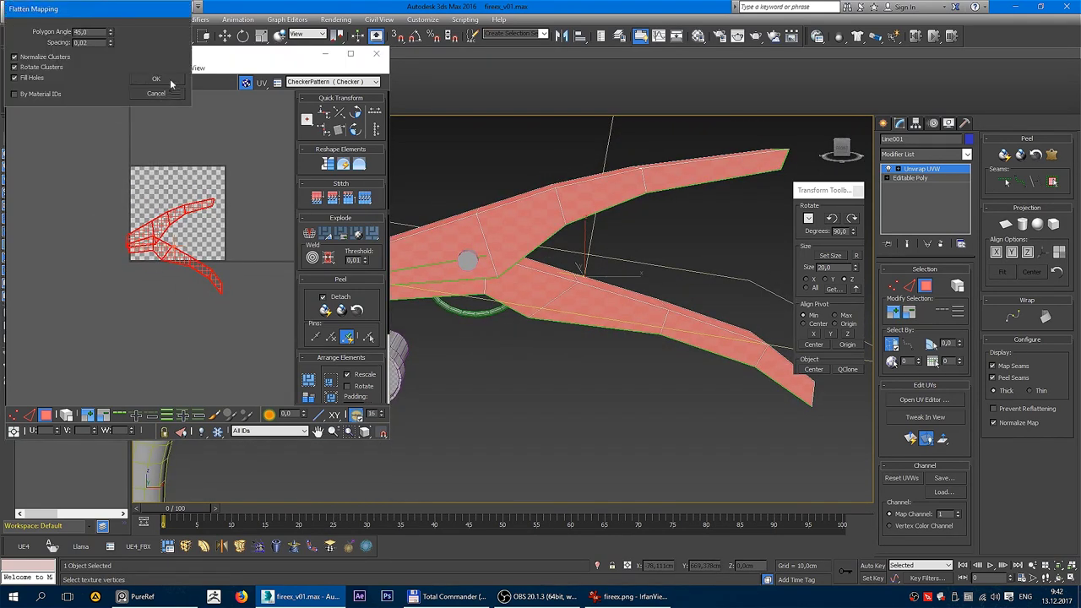
pyautogui.click(156, 79)
pyautogui.moveTo(179, 205)
pyautogui.mouseDown()
pyautogui.moveTo(131, 237)
pyautogui.moveTo(180, 289)
pyautogui.mouseUp()
pyautogui.scroll(1, 236, 253)
pyautogui.scroll(3, 198, 276)
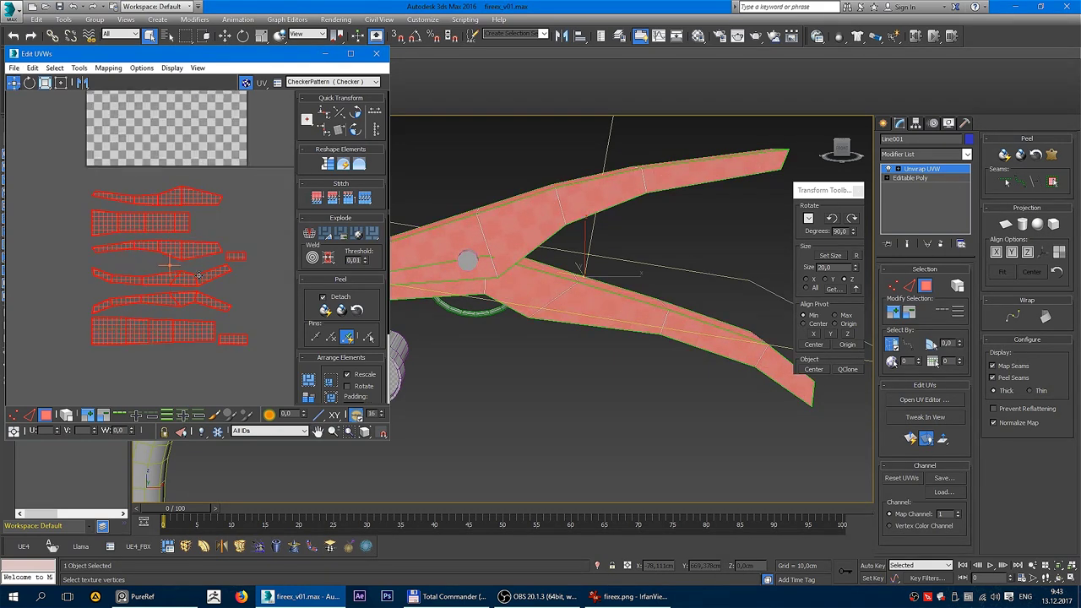
# Step: Move the long top UV strip down in the layout and switch to edge selection
pyautogui.keyDown('alt'); pyautogui.moveTo(486, 257); pyautogui.dragTo(439, 278, button='middle'); pyautogui.keyUp('alt')
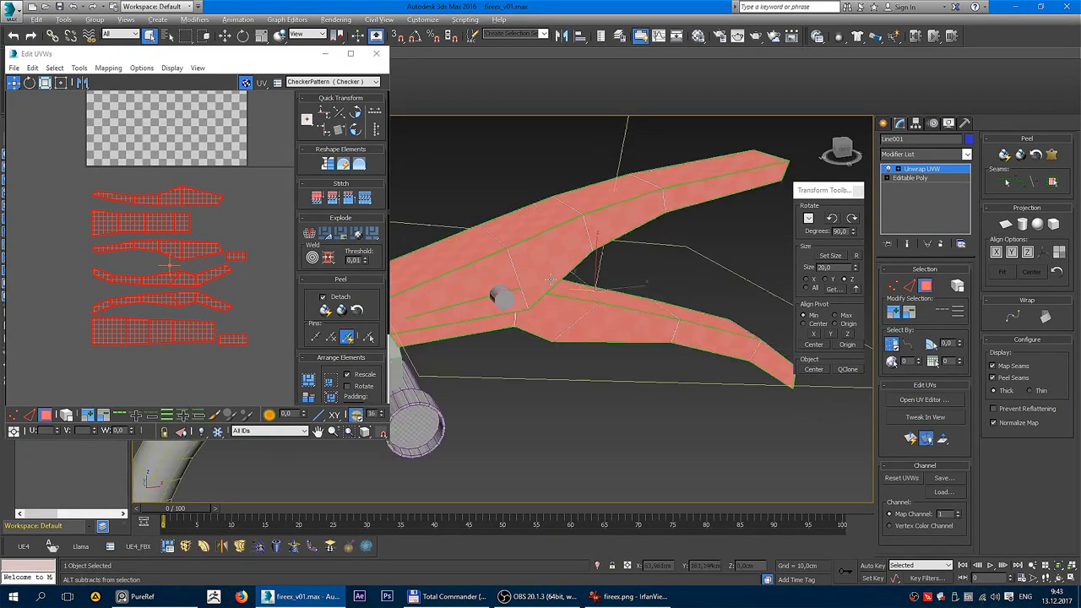
pyautogui.click(106, 331)
pyautogui.moveTo(106, 331); pyautogui.dragTo(131, 282, button='middle')
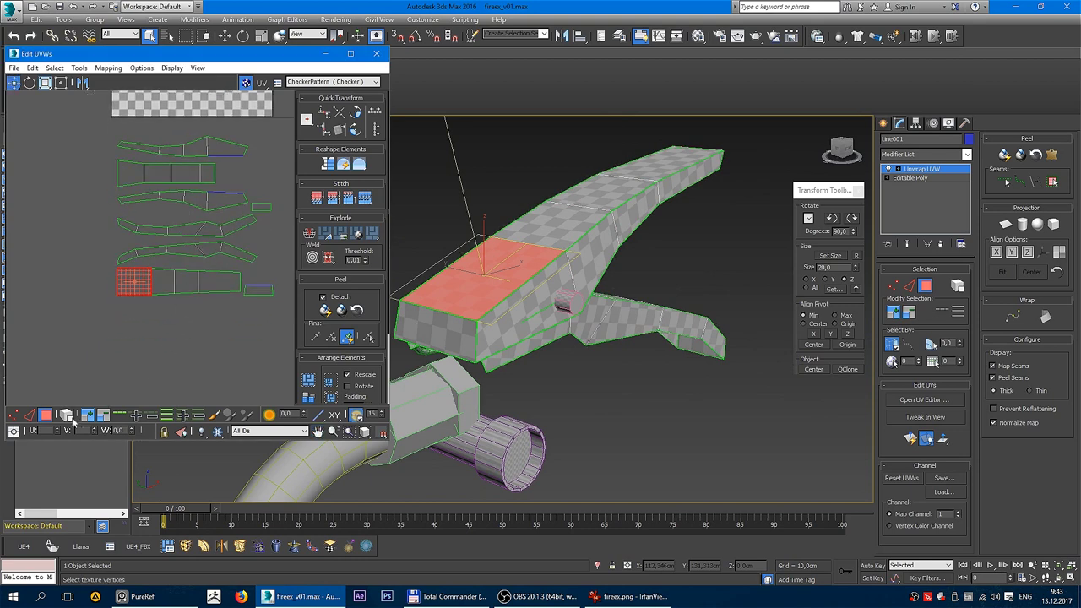
pyautogui.click(118, 354)
pyautogui.click(139, 285)
pyautogui.moveTo(139, 286); pyautogui.dragTo(133, 331)
pyautogui.moveTo(132, 331); pyautogui.dragTo(143, 292, button='middle')
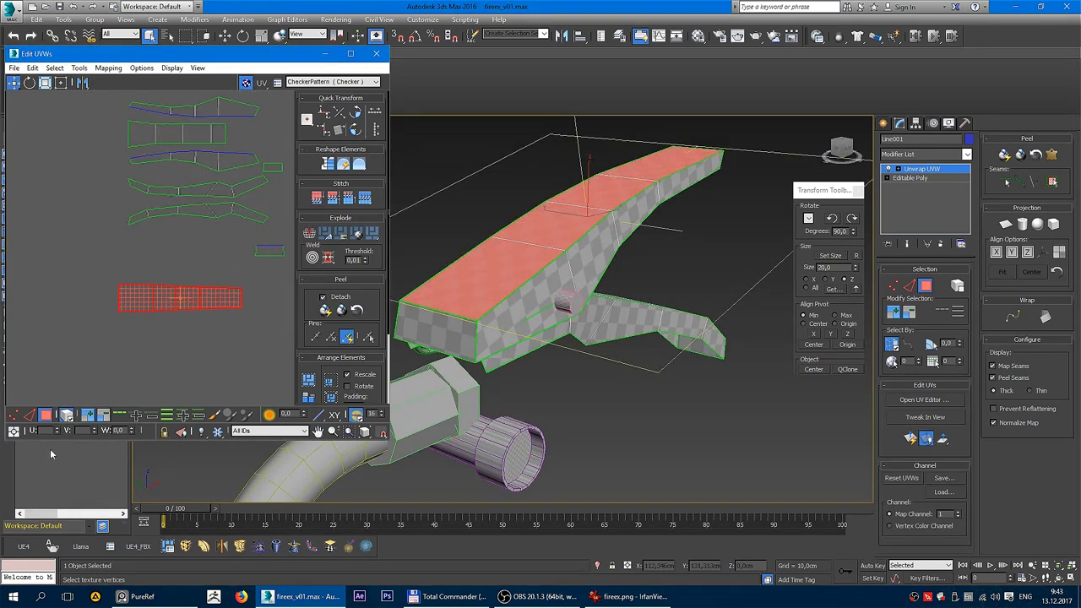
pyautogui.click(27, 416)
pyautogui.scroll(2, 110, 331)
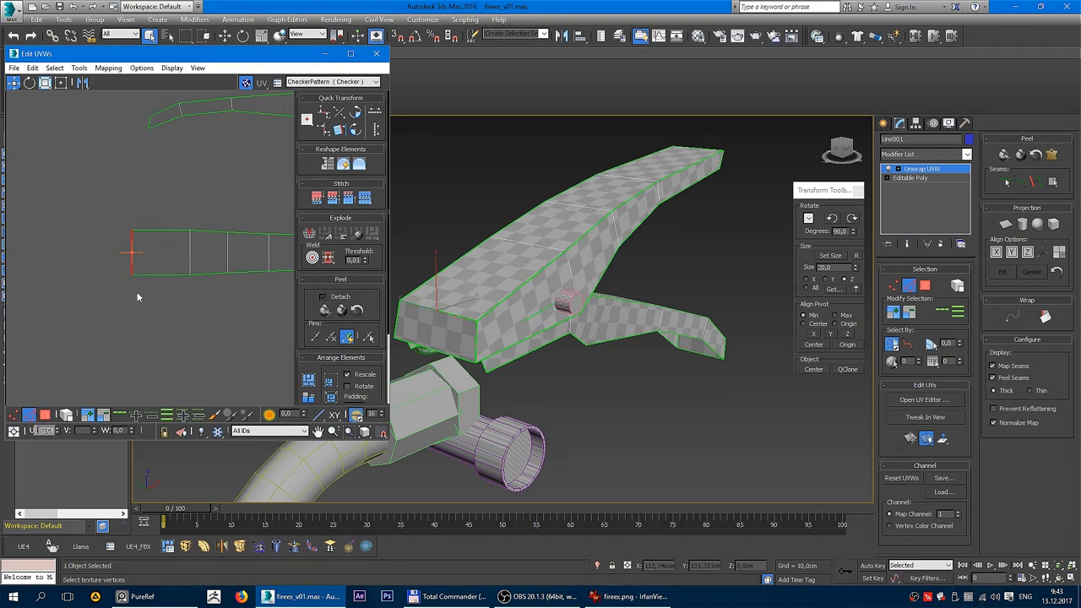
pyautogui.moveTo(101, 249); pyautogui.dragTo(95, 267, button='middle')
# Step: Select the lower island's top edges and stitch them
pyautogui.scroll(-1, 142, 290)
pyautogui.scroll(-1, 99, 298)
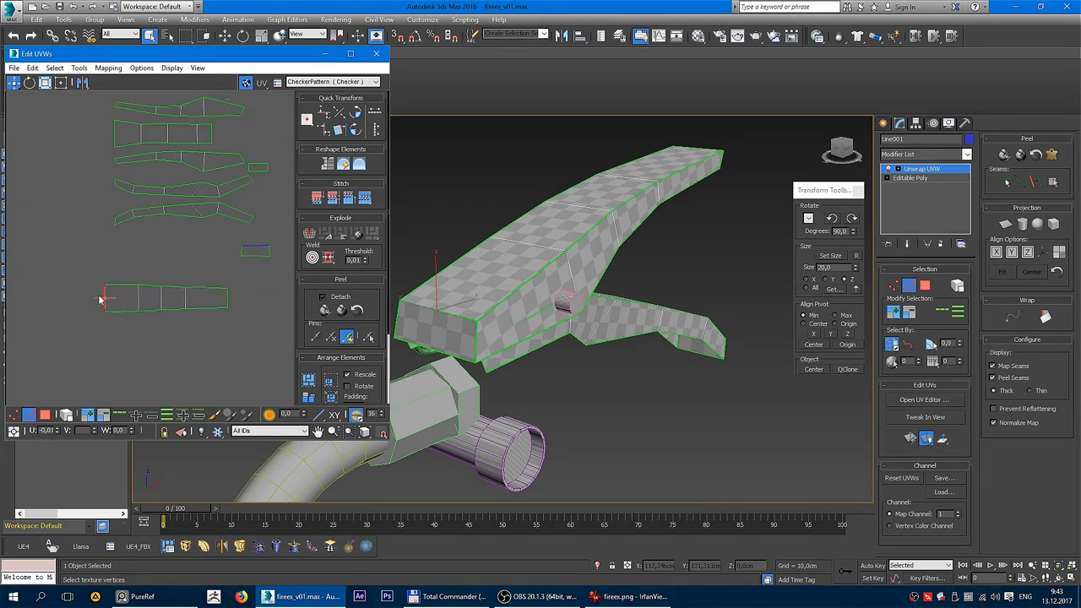
pyautogui.keyDown('alt'); pyautogui.moveTo(426, 312); pyautogui.dragTo(471, 318, button='middle'); pyautogui.keyUp('alt')
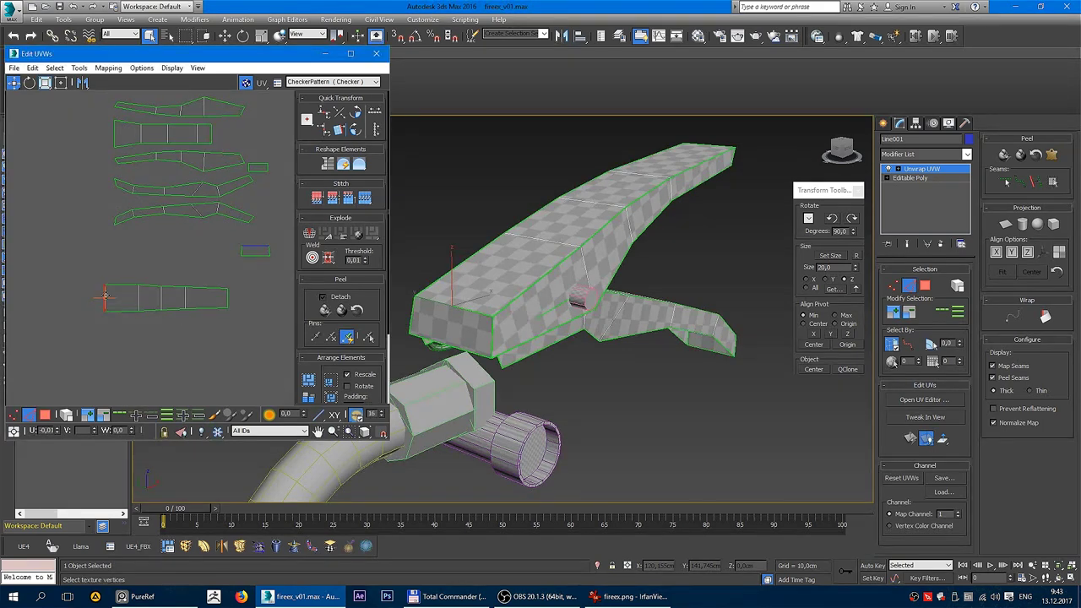
pyautogui.rightClick(105, 301)
pyautogui.click(66, 343)
pyautogui.scroll(1, 123, 319)
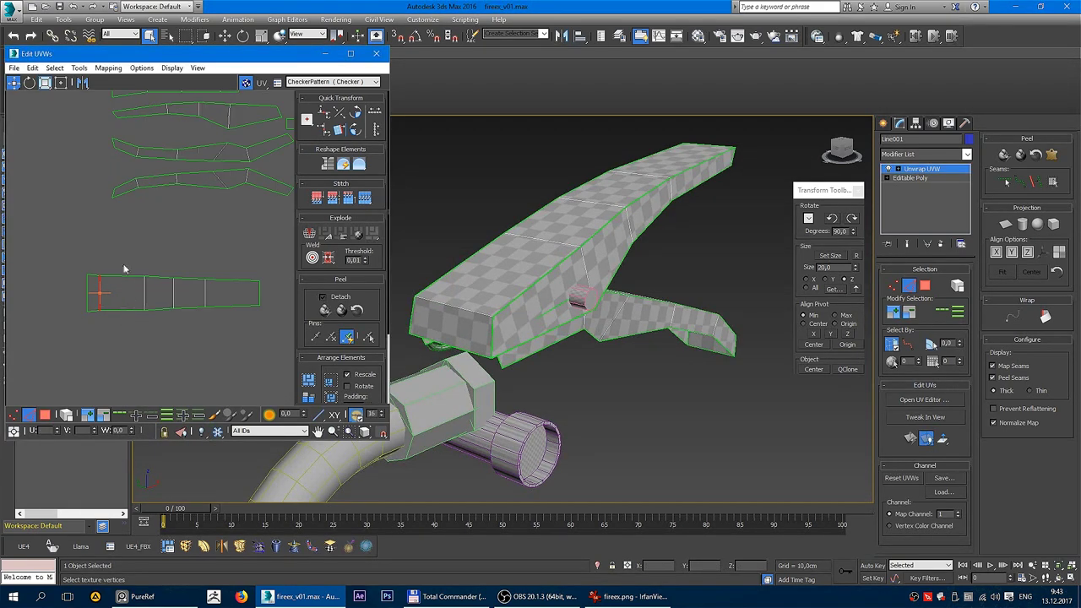
pyautogui.click(161, 277)
pyautogui.keyDown('ctrl'); pyautogui.click(190, 277); pyautogui.keyUp('ctrl')
pyautogui.keyDown('ctrl'); pyautogui.click(224, 279); pyautogui.keyUp('ctrl')
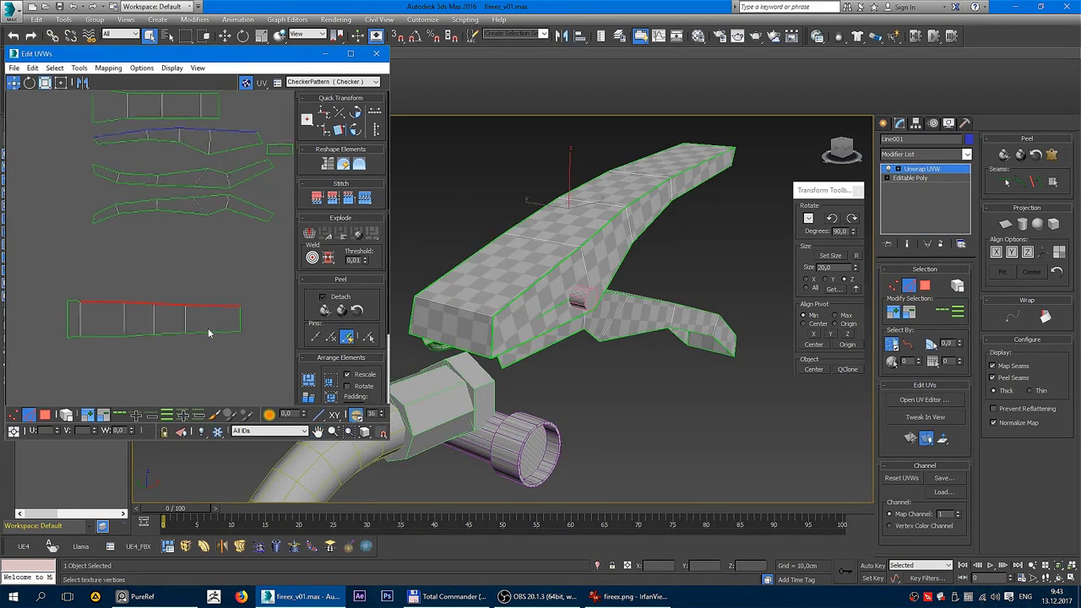
pyautogui.rightClick(162, 304)
pyautogui.click(162, 348)
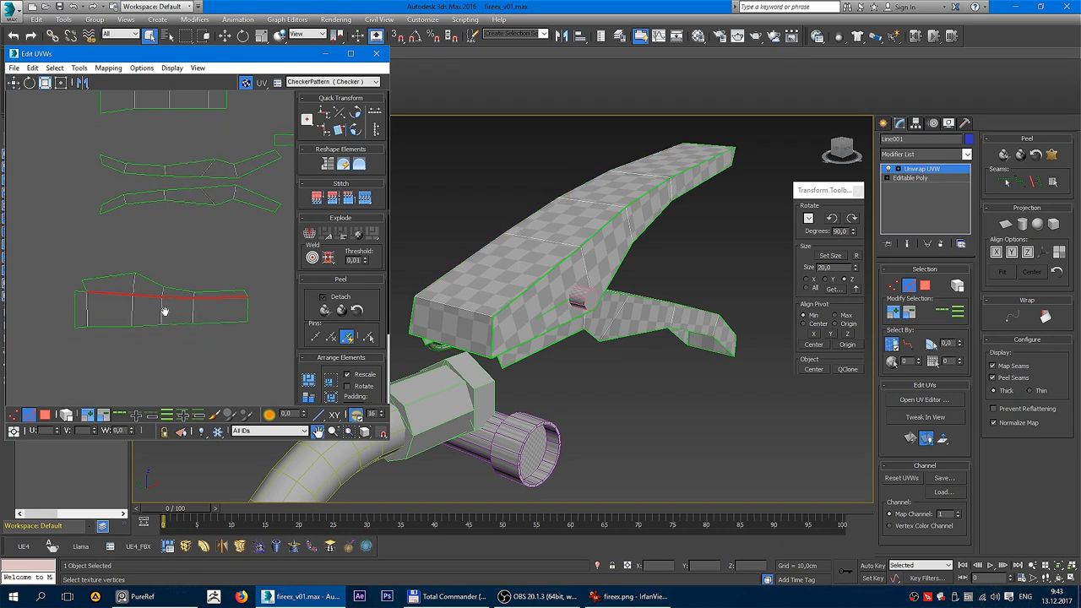
# Step: Stitch the lower island's bottom edge so it becomes one larger shape
pyautogui.moveTo(263, 272); pyautogui.dragTo(273, 247, button='middle')
pyautogui.click(126, 311)
pyautogui.doubleClick(203, 308)
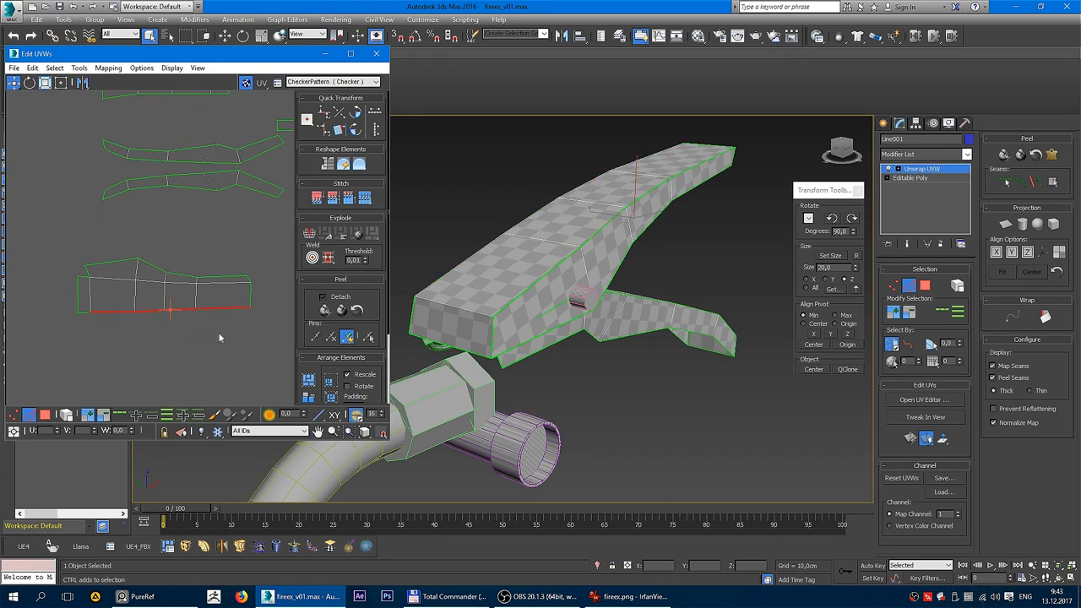
pyautogui.rightClick(210, 304)
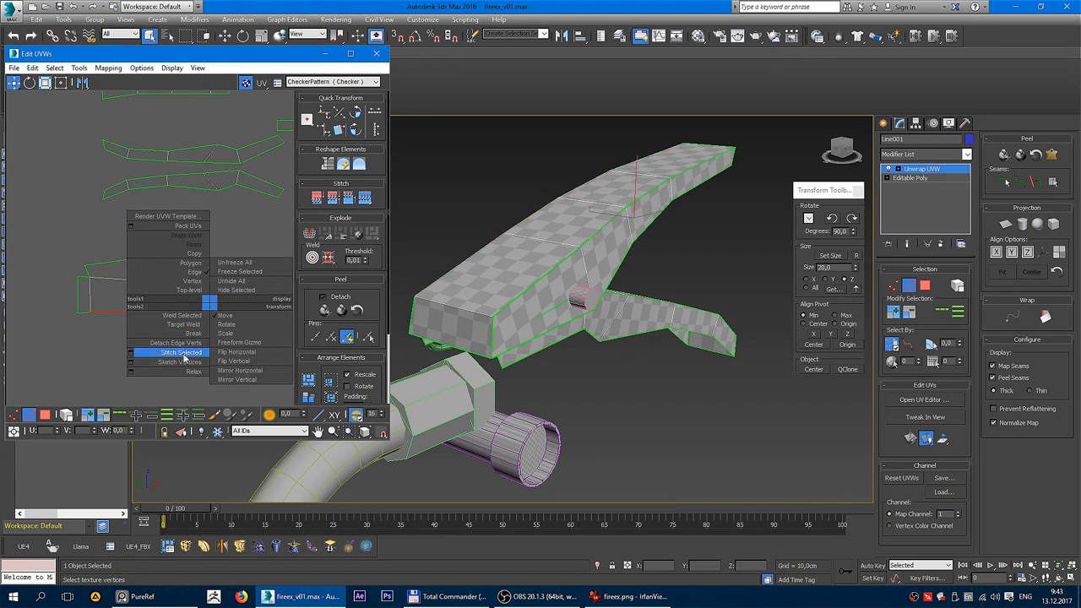
pyautogui.click(184, 353)
pyautogui.moveTo(262, 319); pyautogui.dragTo(208, 311, button='middle')
pyautogui.rightClick(200, 294)
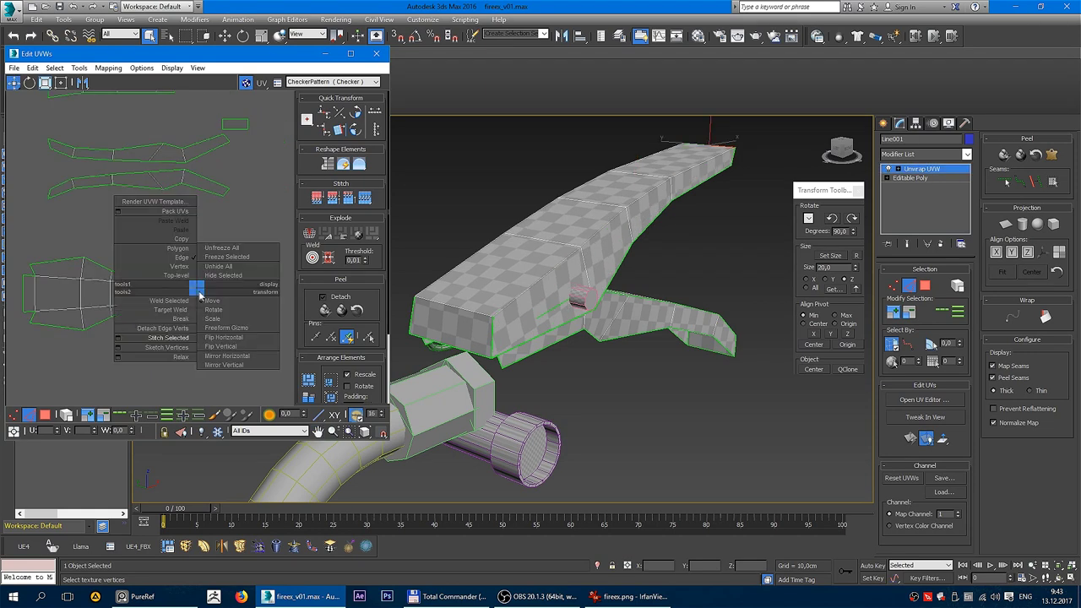
pyautogui.click(169, 338)
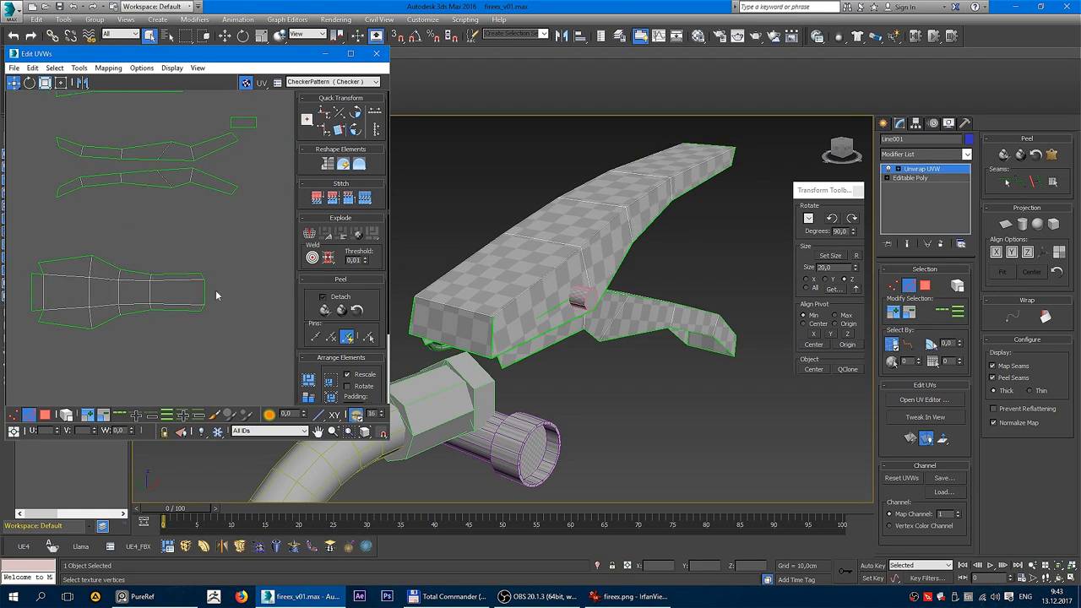
# Step: Stitch loose vertices on the lower island to close its gaps
pyautogui.moveTo(390, 287)
pyautogui.keyDown('alt'); pyautogui.mouseDown(button='middle')
pyautogui.moveTo(625, 287)
pyautogui.moveTo(579, 296)
pyautogui.mouseUp(button='middle'); pyautogui.keyUp('alt')
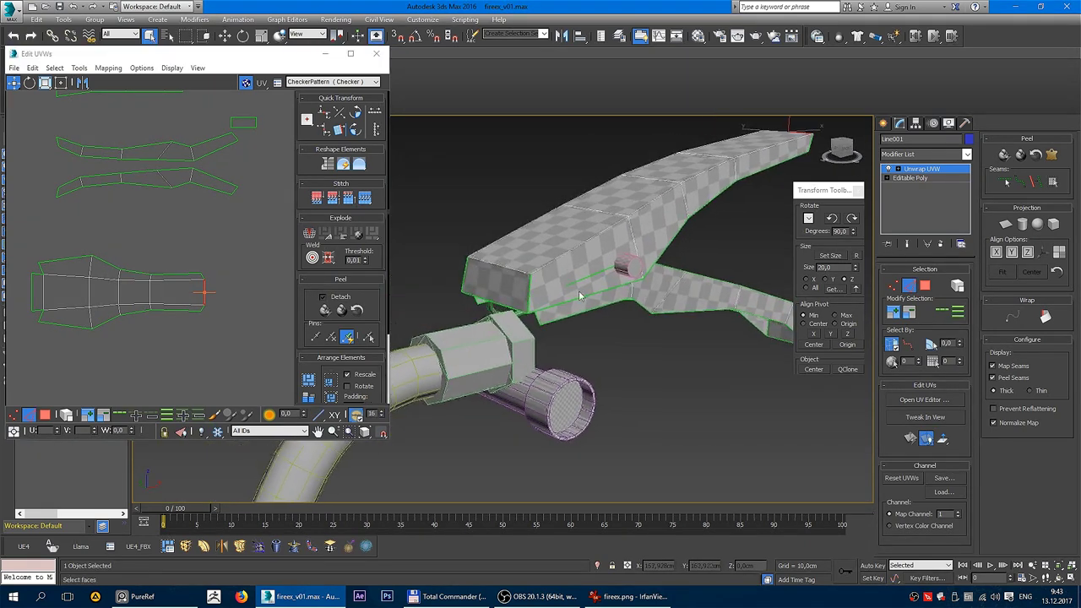
pyautogui.scroll(3, 164, 285)
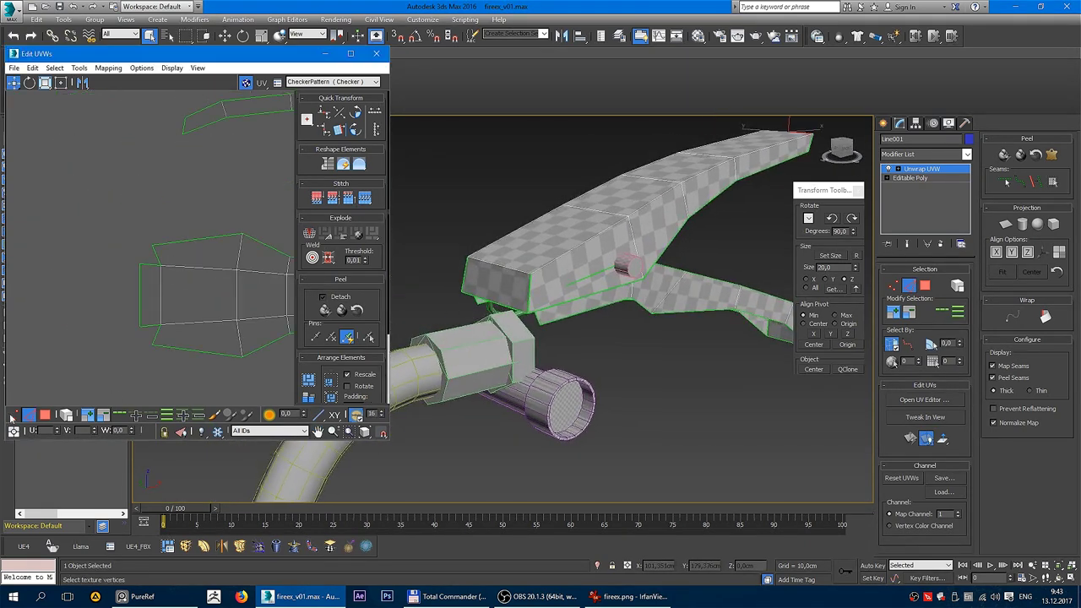
pyautogui.click(14, 415)
pyautogui.scroll(2, 133, 362)
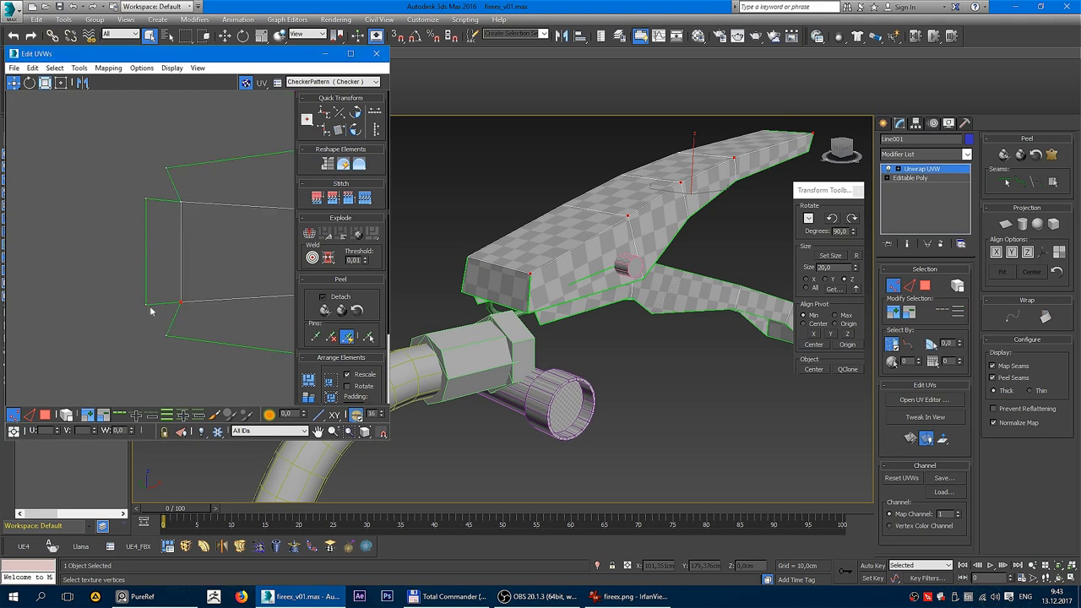
pyautogui.click(146, 304)
pyautogui.rightClick(147, 305)
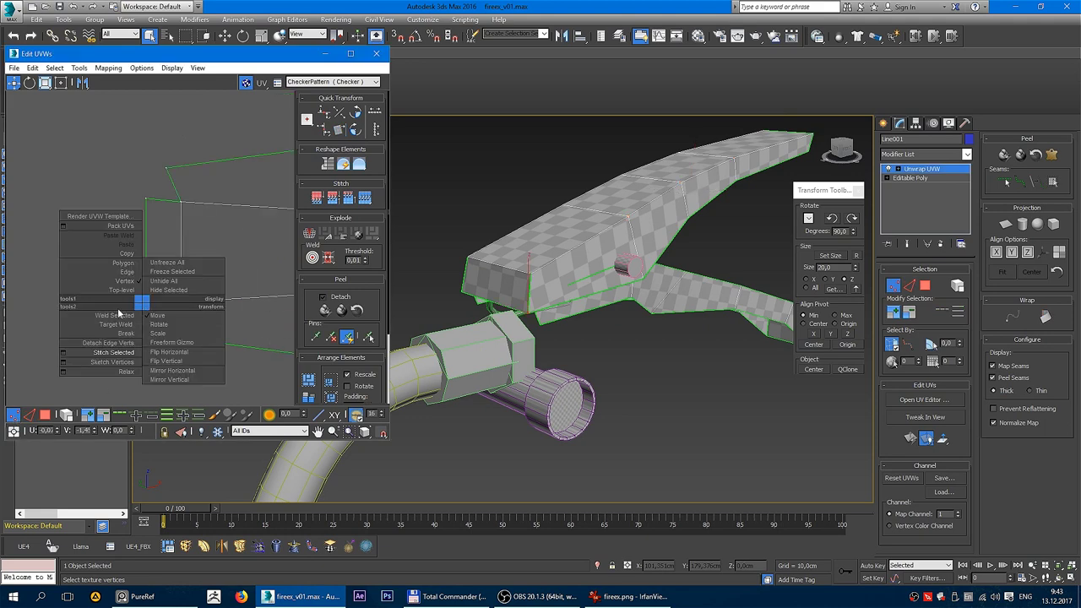
pyautogui.click(117, 358)
pyautogui.rightClick(146, 202)
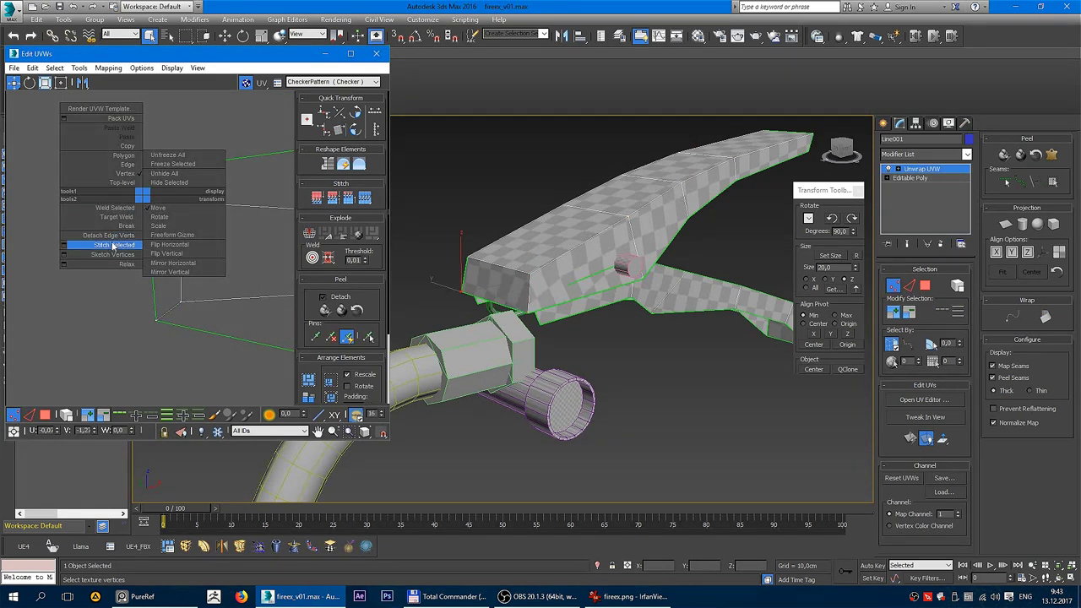
pyautogui.click(106, 242)
# Step: Break the top shell along its left edge
pyautogui.scroll(-3, 114, 281)
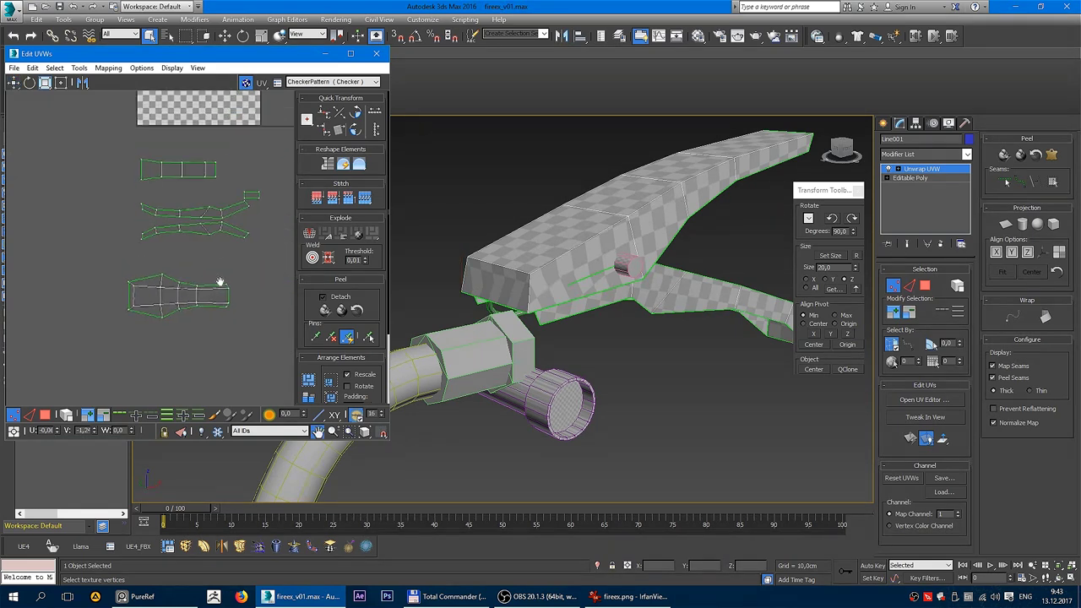
pyautogui.scroll(-2, 185, 188)
pyautogui.moveTo(186, 188); pyautogui.dragTo(186, 251, button='middle')
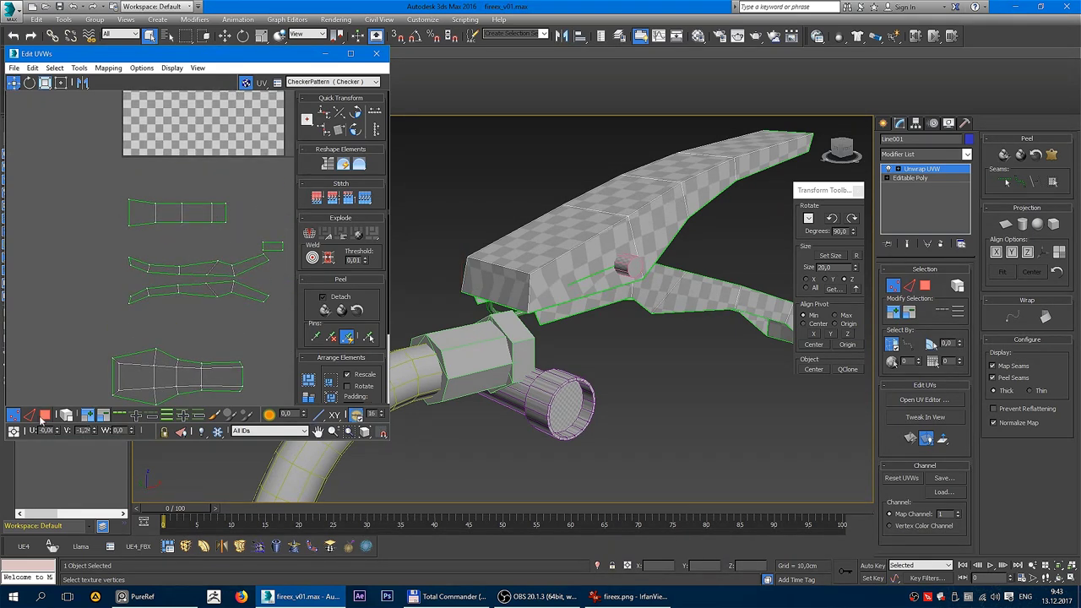
pyautogui.click(29, 414)
pyautogui.scroll(2, 152, 218)
pyautogui.click(118, 215)
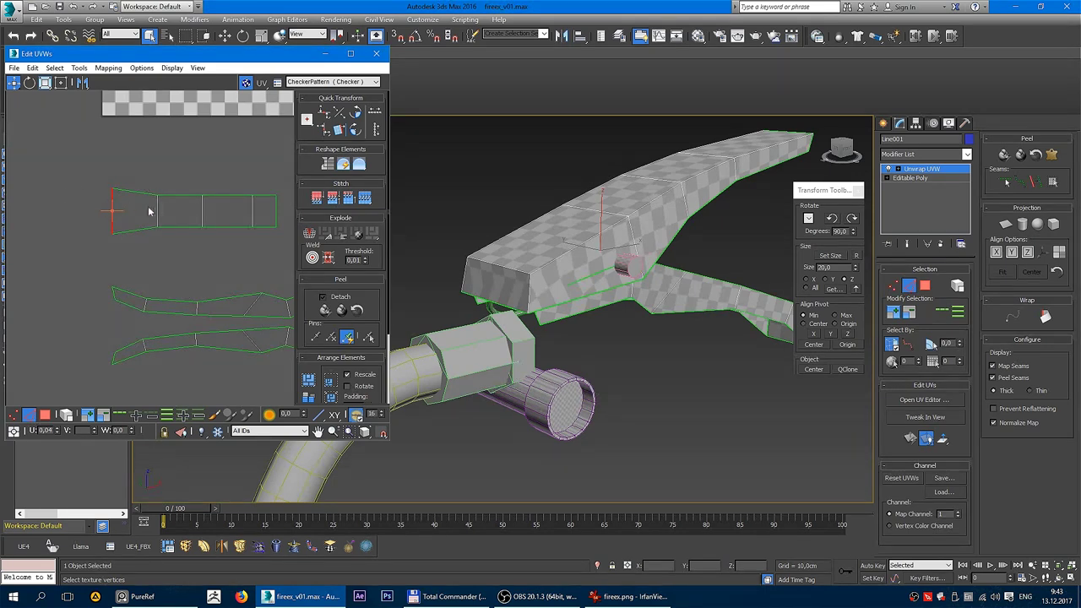
pyautogui.scroll(-2, 149, 234)
pyautogui.rightClick(118, 222)
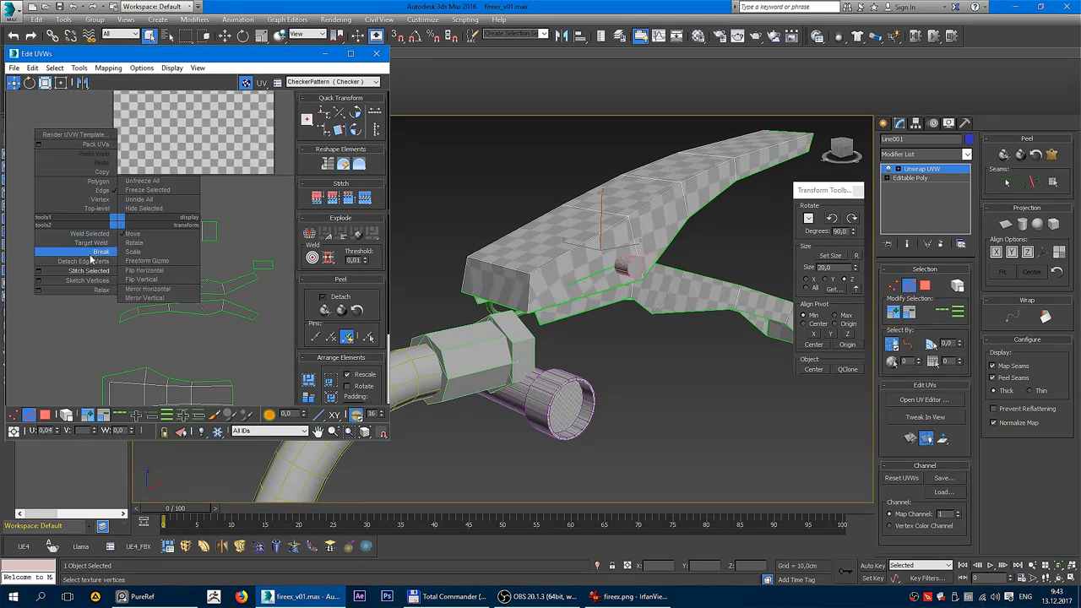
pyautogui.click(94, 251)
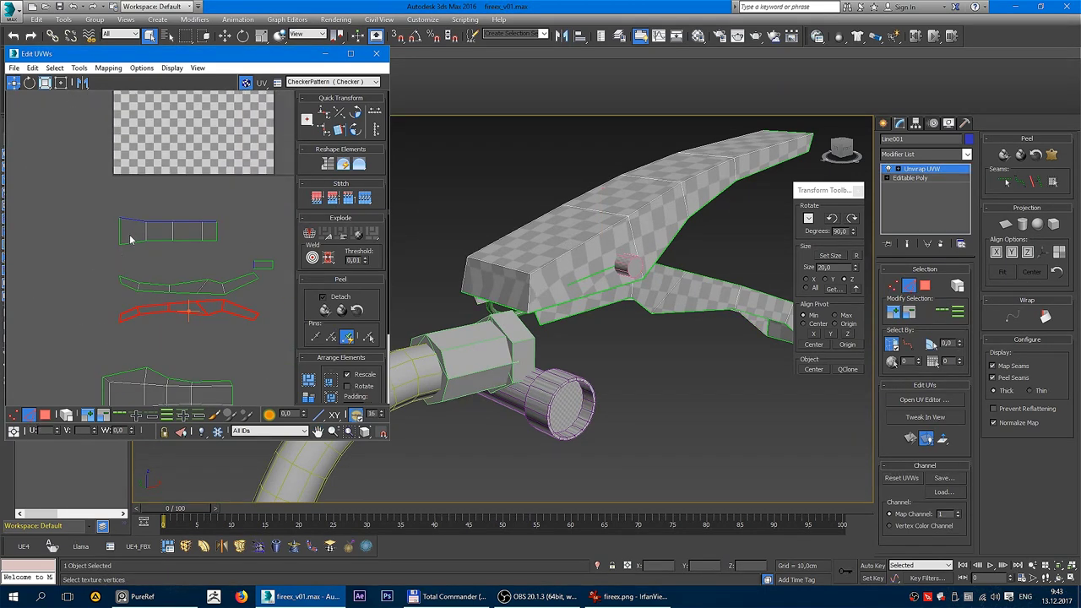
pyautogui.rightClick(116, 231)
pyautogui.click(97, 283)
# Step: Re-stitch the top shell's border edges, joining the shells into one
pyautogui.scroll(2, 217, 229)
pyautogui.scroll(-2, 211, 225)
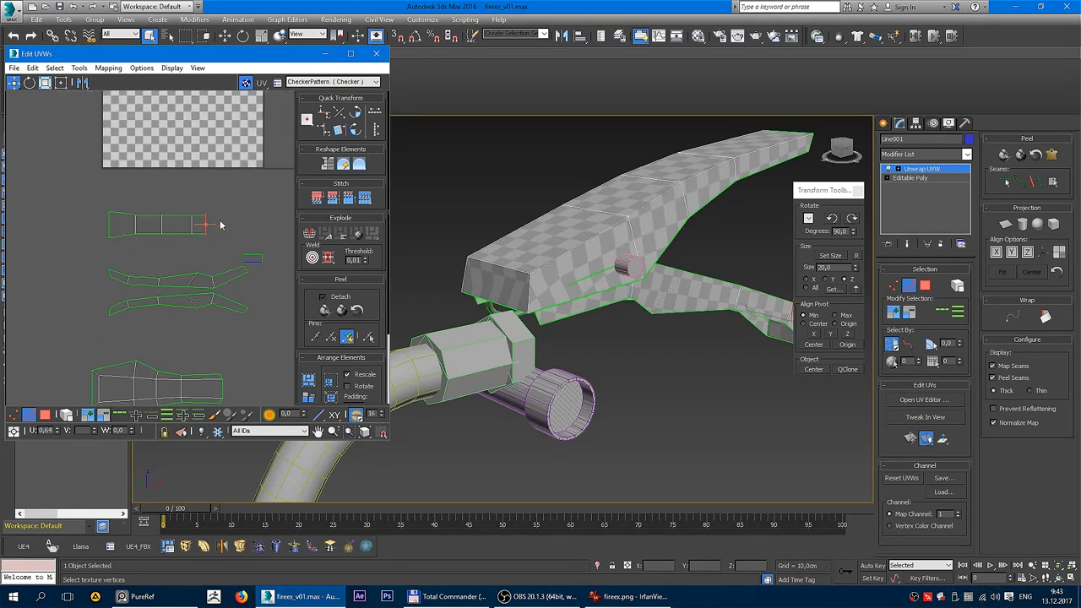
pyautogui.rightClick(211, 218)
pyautogui.click(193, 264)
pyautogui.scroll(2, 228, 226)
pyautogui.click(186, 209)
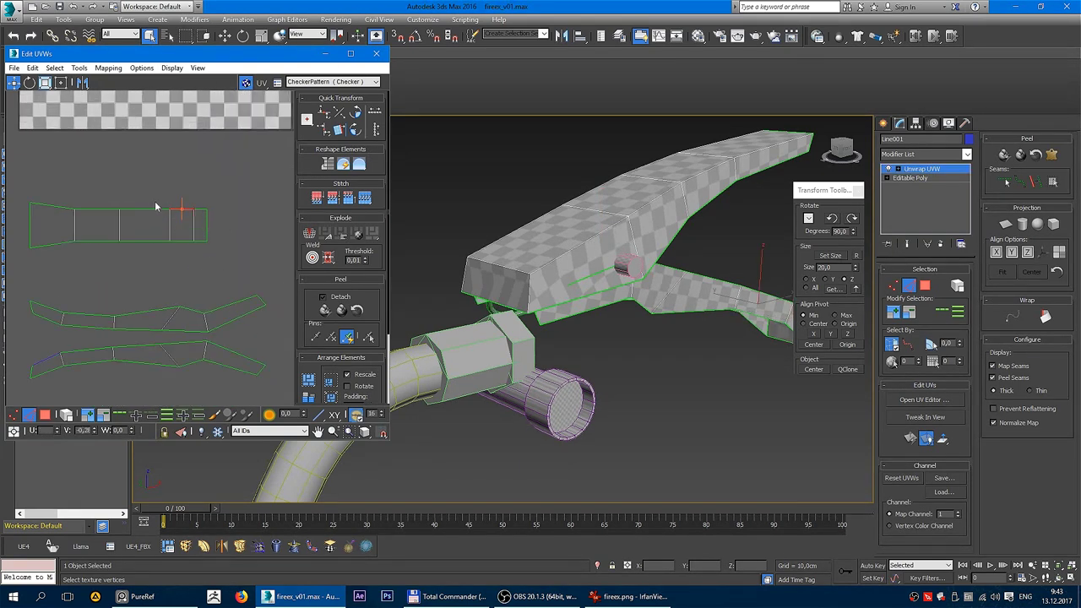
pyautogui.rightClick(72, 207)
pyautogui.click(50, 239)
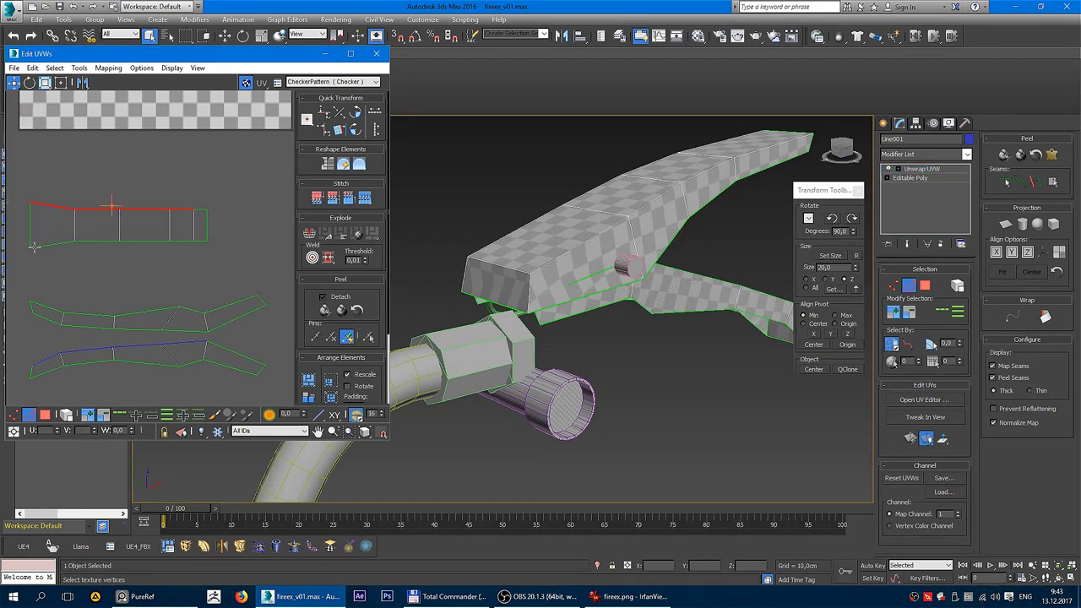
pyautogui.moveTo(118, 252); pyautogui.dragTo(152, 243, button='middle')
pyautogui.moveTo(82, 224); pyautogui.dragTo(144, 234)
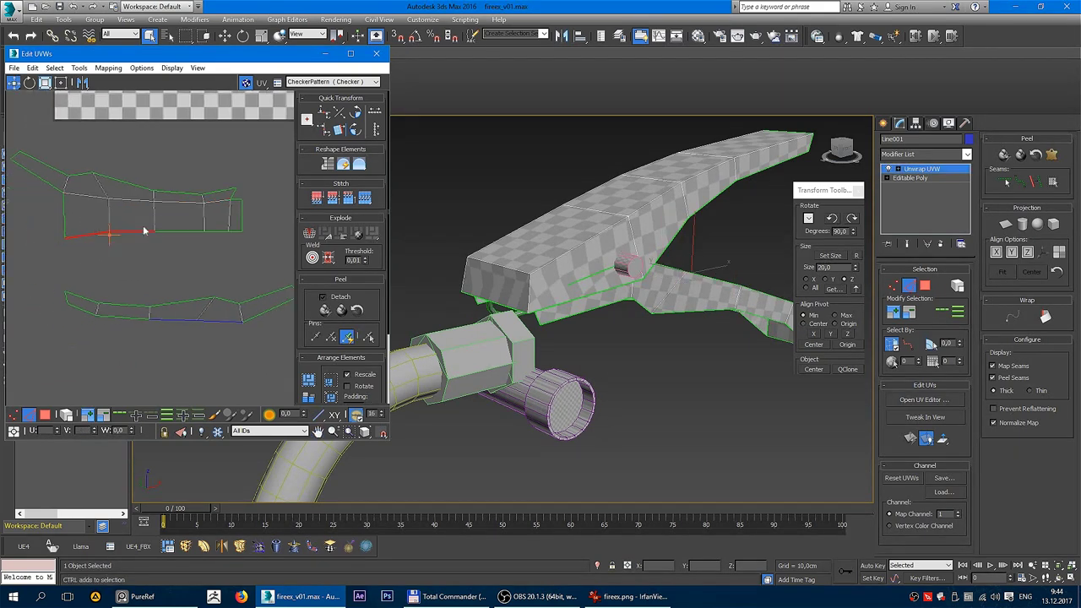
pyautogui.rightClick(209, 233)
pyautogui.click(182, 277)
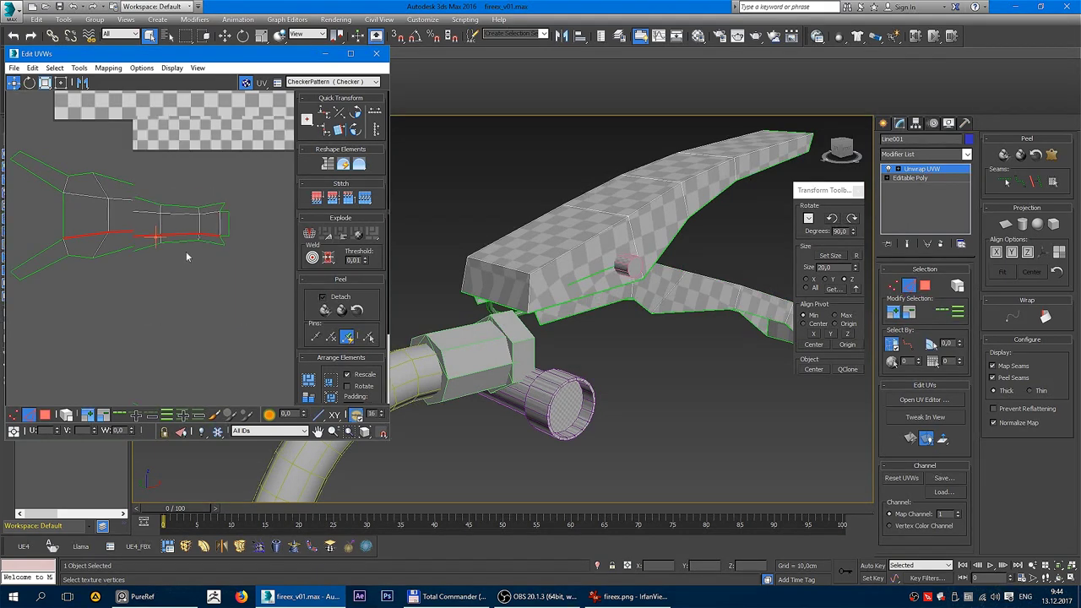
# Step: Stitch the remaining open vertices into the joined shell
pyautogui.scroll(-4, 219, 236)
pyautogui.scroll(3, 218, 236)
pyautogui.scroll(2, 219, 237)
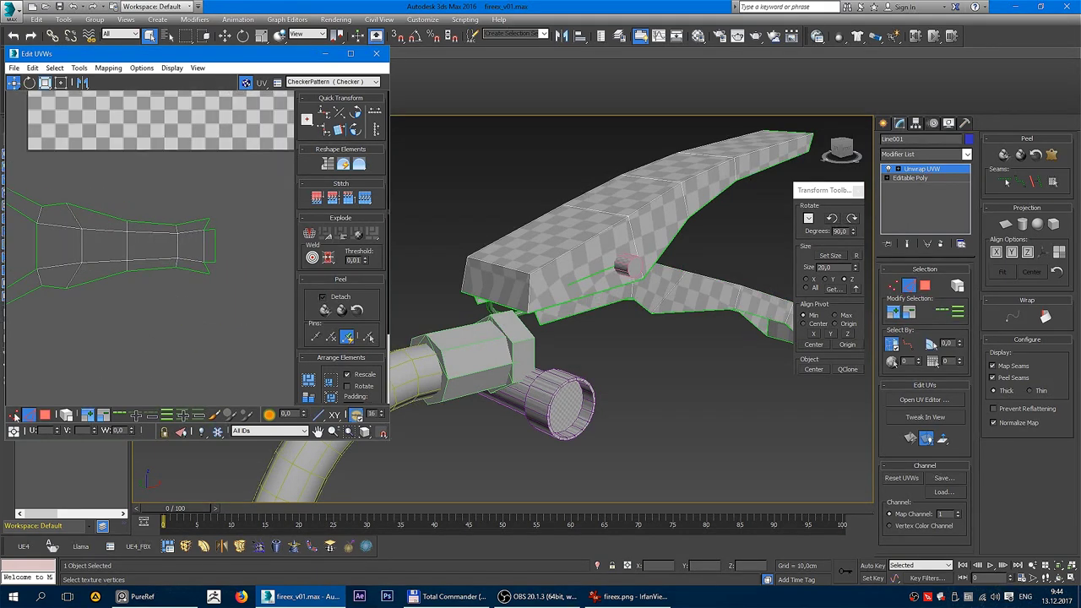
pyautogui.click(16, 417)
pyautogui.scroll(3, 258, 229)
pyautogui.rightClick(176, 208)
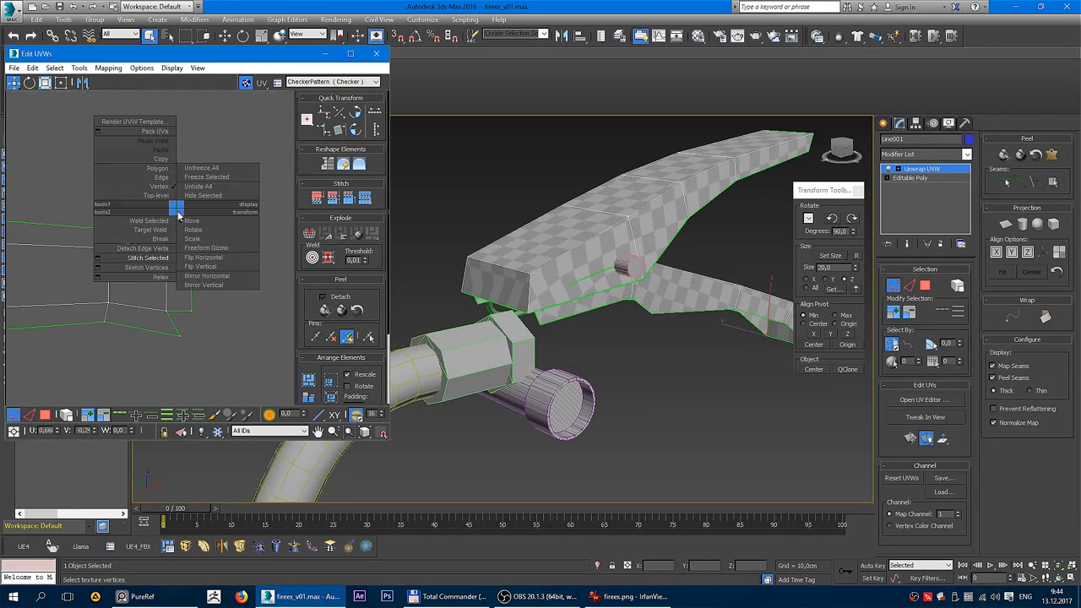
pyautogui.click(156, 259)
pyautogui.rightClick(191, 315)
pyautogui.click(163, 363)
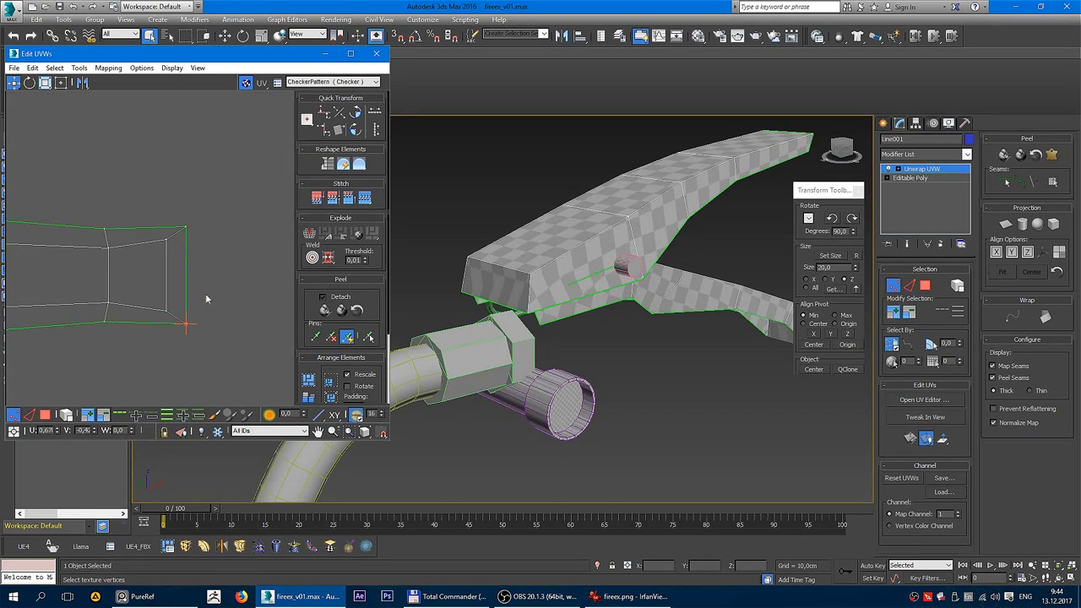
pyautogui.scroll(-2, 205, 291)
pyautogui.scroll(-1, 143, 287)
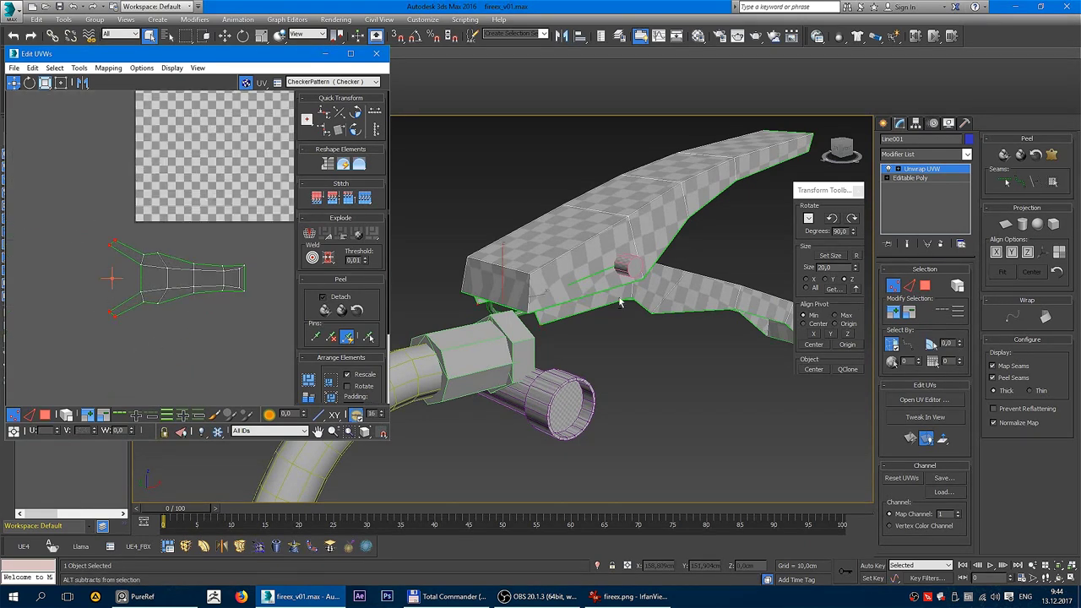
# Step: Pack the handle's stitched UV shells into the texture square
pyautogui.moveTo(524, 253)
pyautogui.keyDown('alt'); pyautogui.mouseDown(button='middle')
pyautogui.moveTo(598, 247)
pyautogui.moveTo(541, 253)
pyautogui.mouseUp(button='middle'); pyautogui.keyUp('alt')
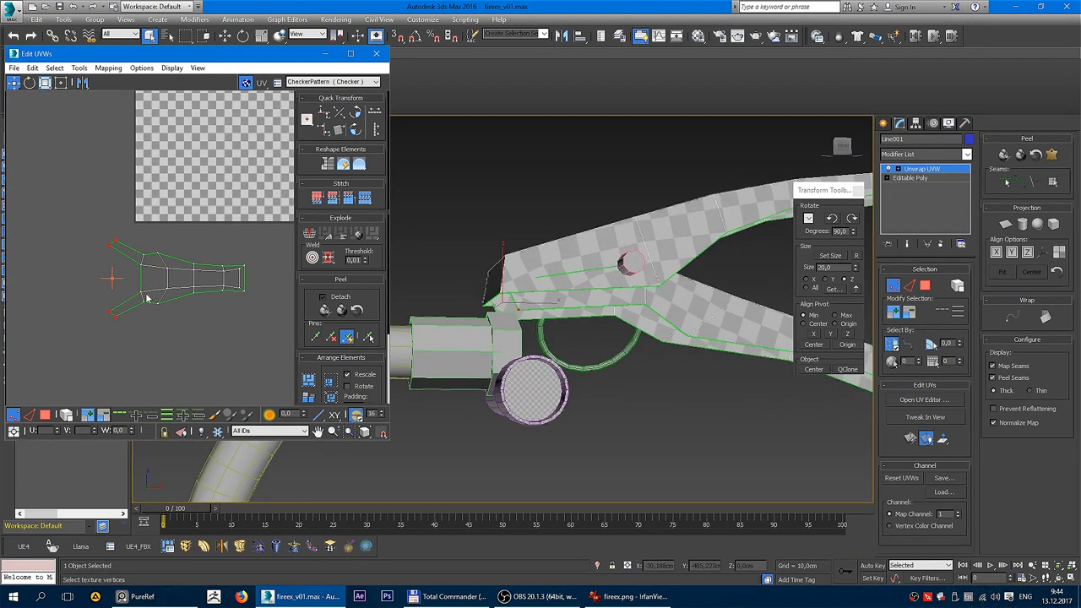
pyautogui.scroll(-2, 194, 267)
pyautogui.click(309, 398)
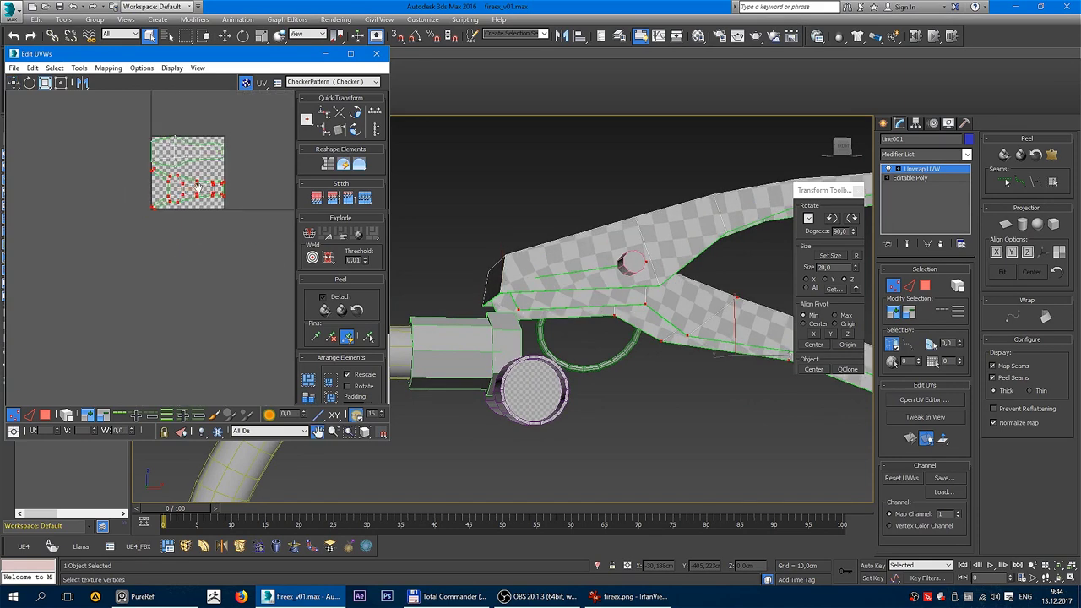
pyautogui.scroll(3, 206, 272)
pyautogui.scroll(-3, 194, 205)
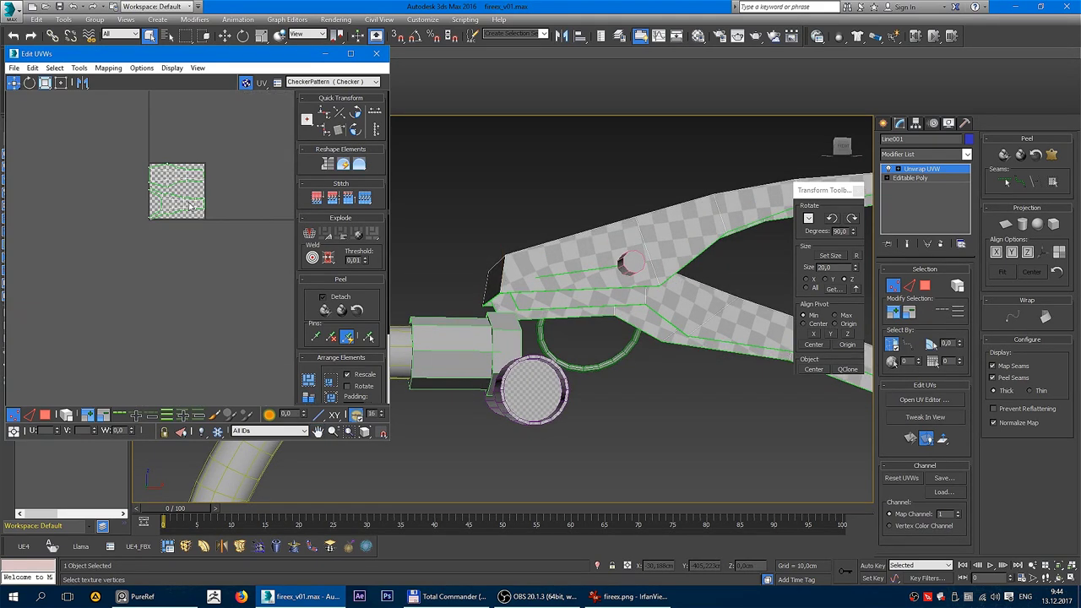
pyautogui.rightClick(631, 306)
# Step: Collapse the previous unwrap to an editable poly and hide the handle mesh Line001
pyautogui.click(684, 370)
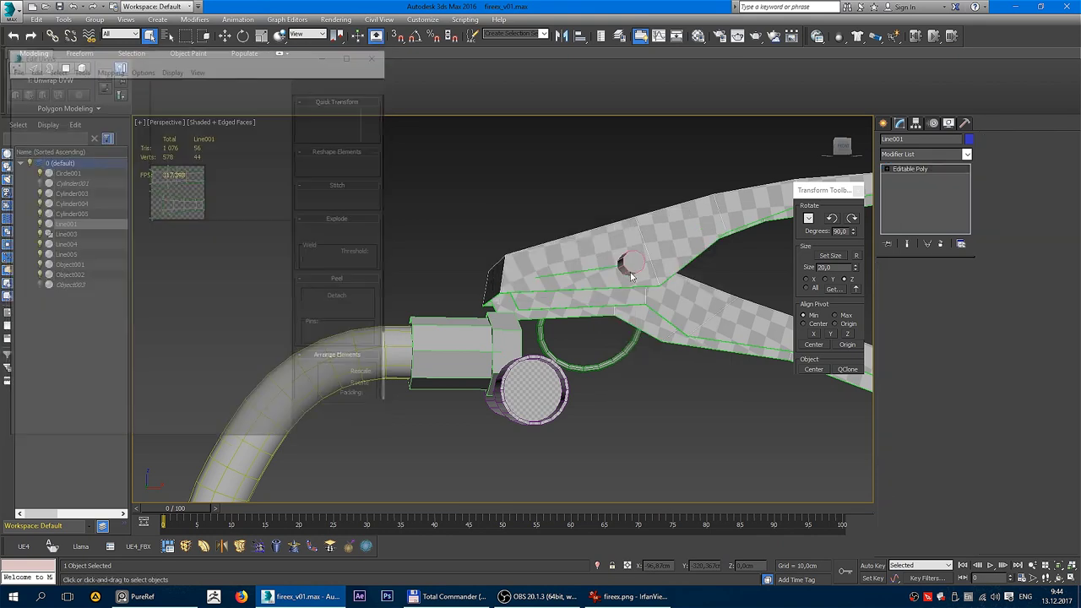
pyautogui.click(579, 319)
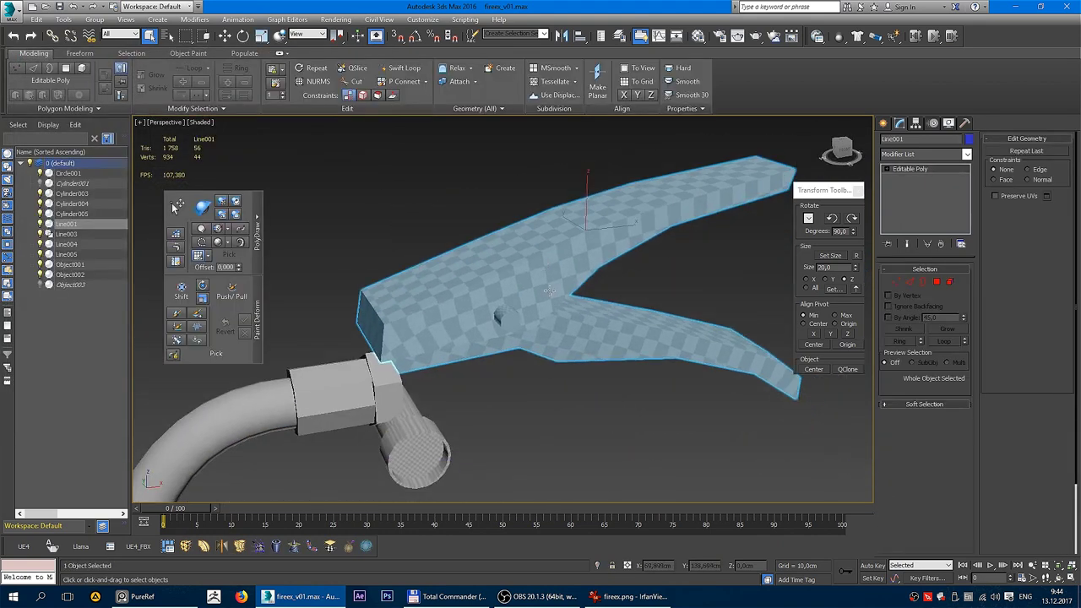
pyautogui.keyDown('alt'); pyautogui.moveTo(507, 295); pyautogui.dragTo(175, 207, button='middle'); pyautogui.keyUp('alt')
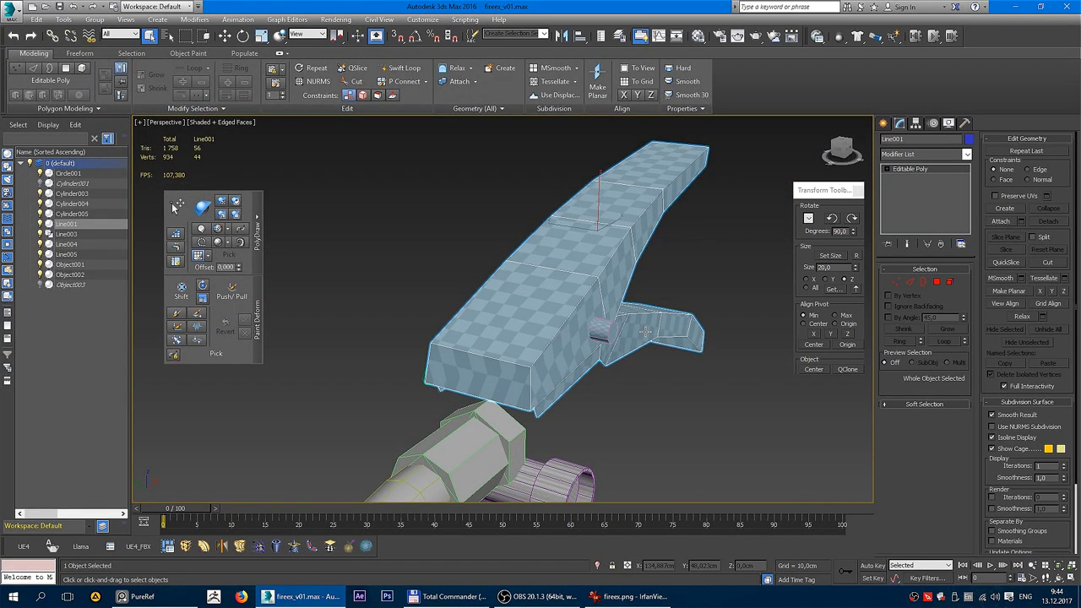
pyautogui.press('Delete')
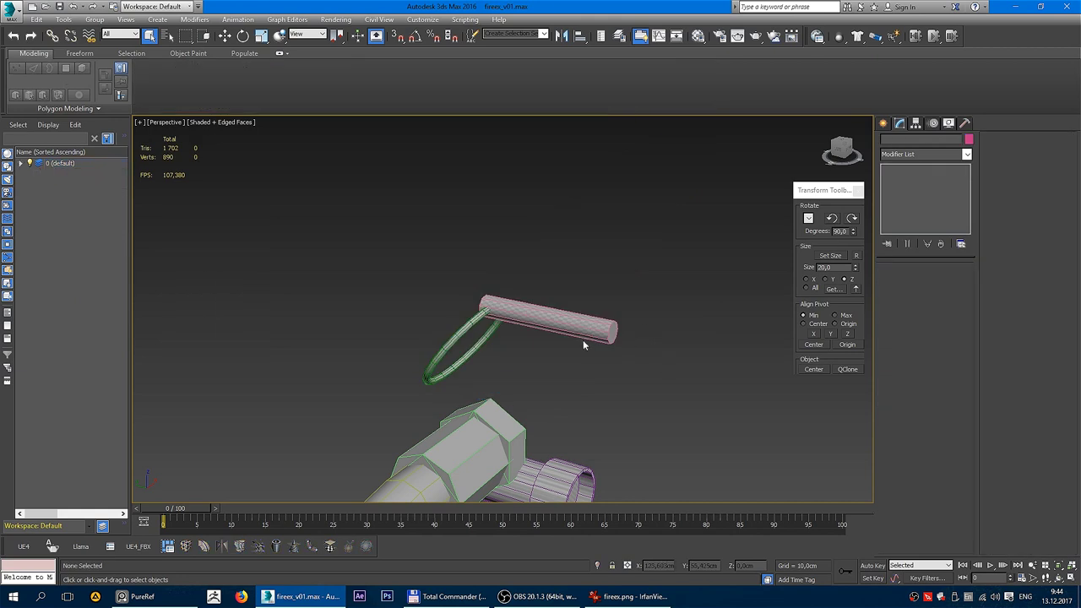
# Step: Select Cylinder003 beside the ring and bring up its quad menu
pyautogui.click(542, 306)
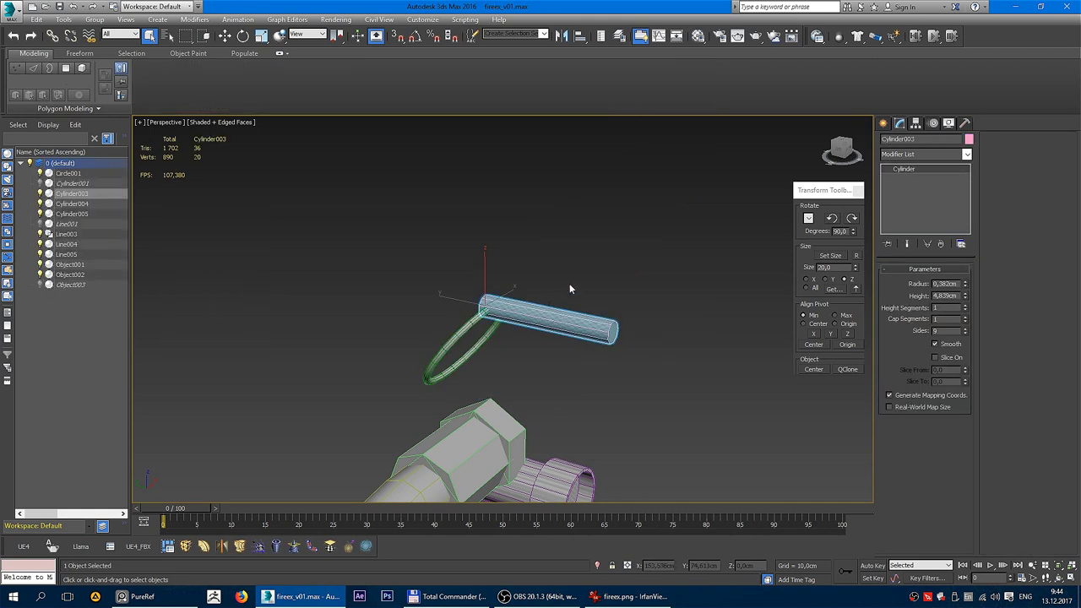
pyautogui.keyDown('alt'); pyautogui.moveTo(569, 287); pyautogui.dragTo(603, 251, button='middle'); pyautogui.keyUp('alt')
pyautogui.scroll(3, 515, 278)
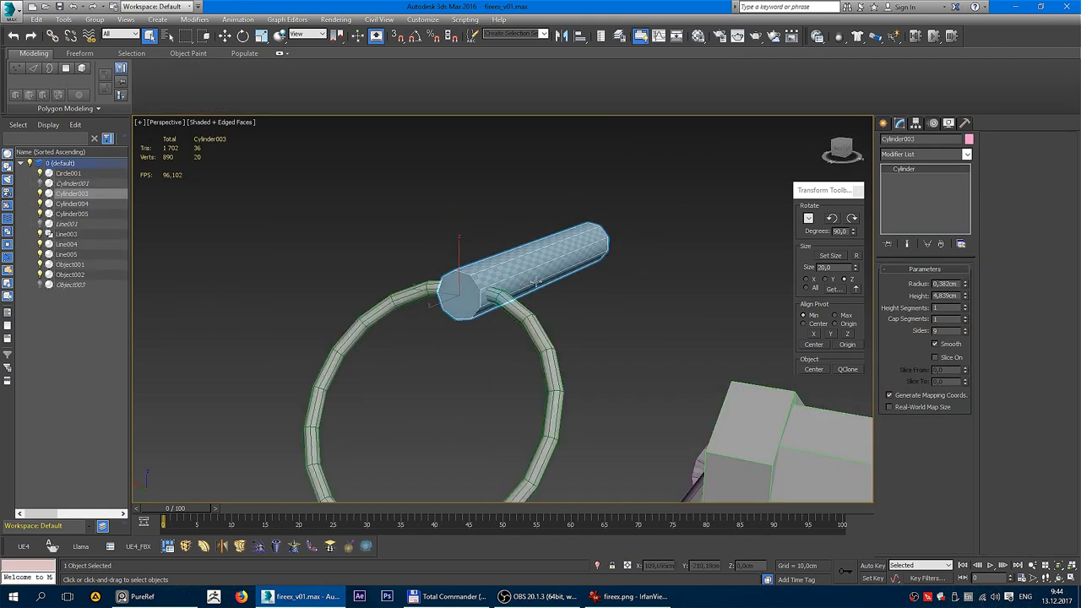
pyautogui.rightClick(551, 260)
# Step: Apply Unwrap UVW to Cylinder003 and open the UV editor
pyautogui.click(537, 222)
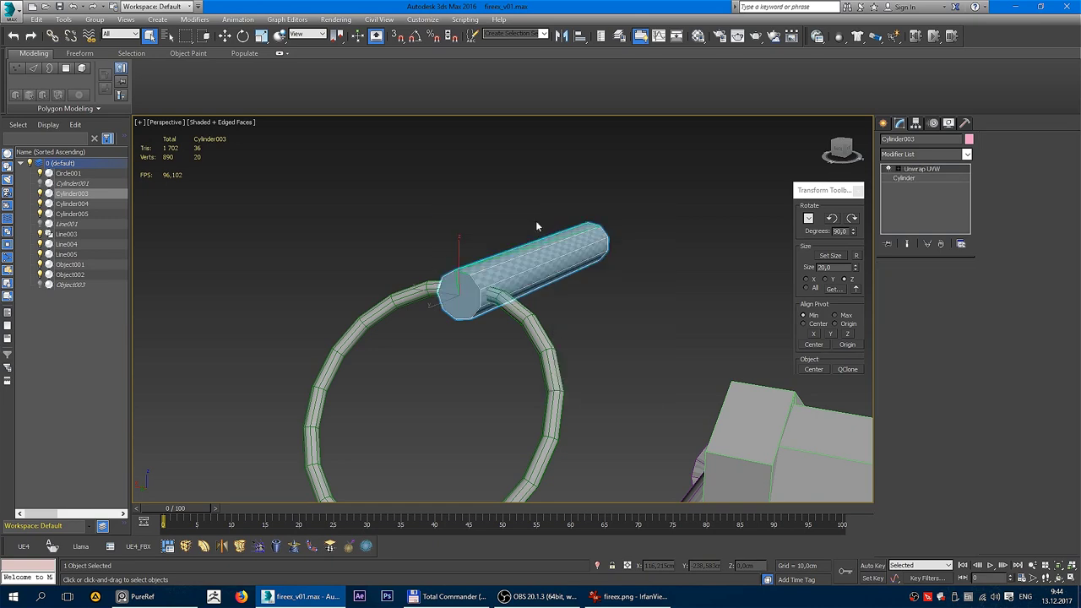
pyautogui.click(924, 399)
pyautogui.scroll(-3, 131, 274)
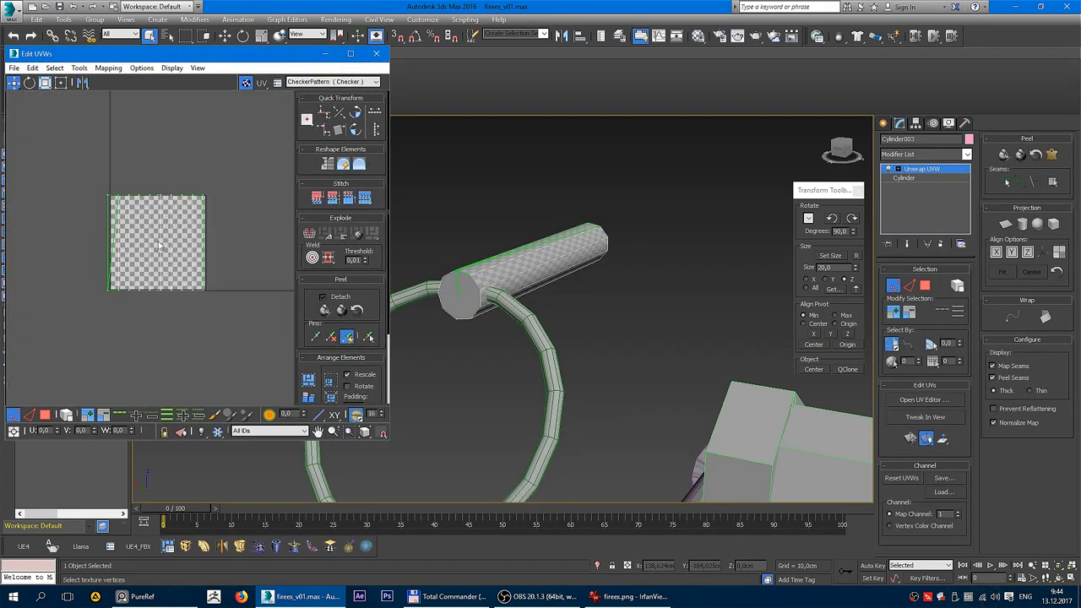
pyautogui.scroll(1, 112, 240)
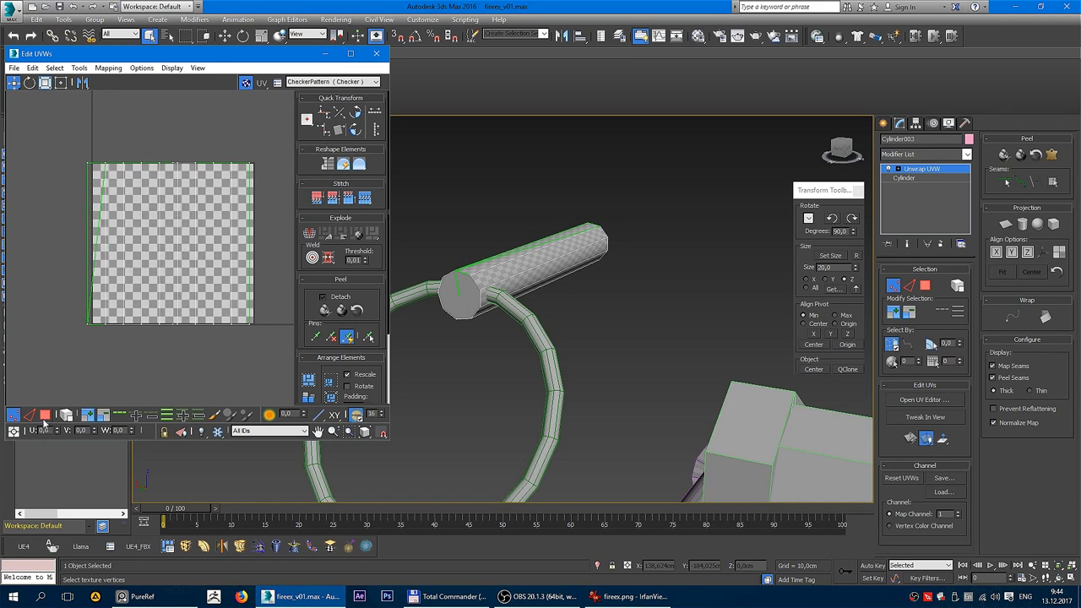
# Step: Select all the cylinder's UV faces and run Flatten Mapping with default settings
pyautogui.click(45, 414)
pyautogui.scroll(-3, 121, 228)
pyautogui.moveTo(101, 188); pyautogui.dragTo(235, 341)
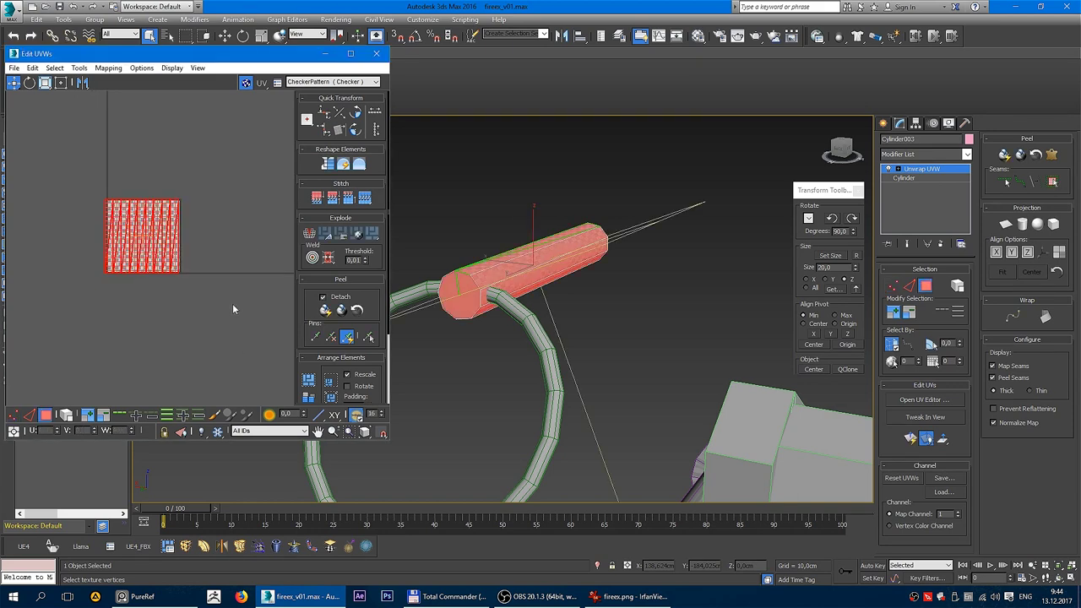
pyautogui.click(108, 68)
pyautogui.click(100, 81)
pyautogui.click(155, 88)
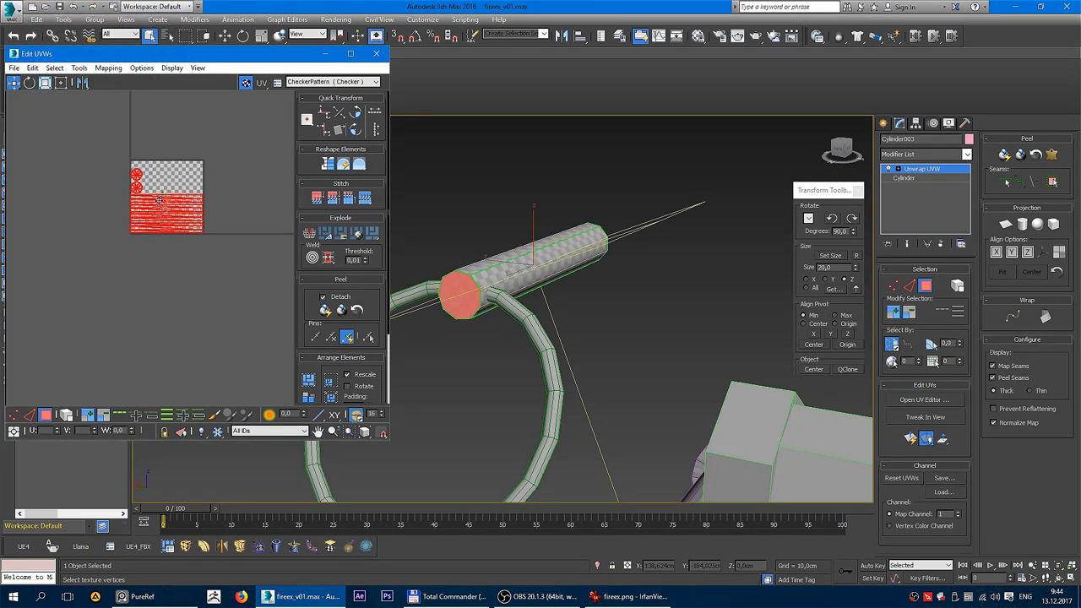
# Step: Select the side strip and cap islands below the tile, then clear the selection
pyautogui.moveTo(142, 284)
pyautogui.mouseDown()
pyautogui.moveTo(200, 217)
pyautogui.moveTo(182, 288)
pyautogui.mouseUp()
pyautogui.keyDown('ctrl'); pyautogui.click(137, 178); pyautogui.keyUp('ctrl')
pyautogui.scroll(3, 182, 288)
pyautogui.click(211, 211)
pyautogui.keyDown('alt'); pyautogui.moveTo(540, 304); pyautogui.dragTo(594, 273, button='middle'); pyautogui.keyUp('alt')
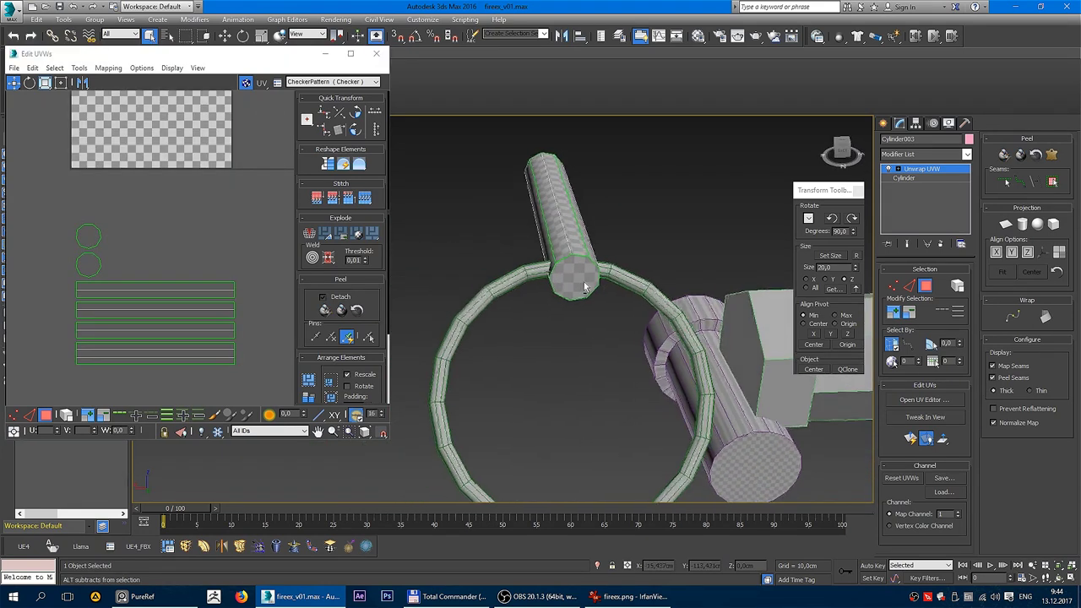
# Step: Stitch the first side strip's top edge to its partner edge
pyautogui.scroll(3, 156, 292)
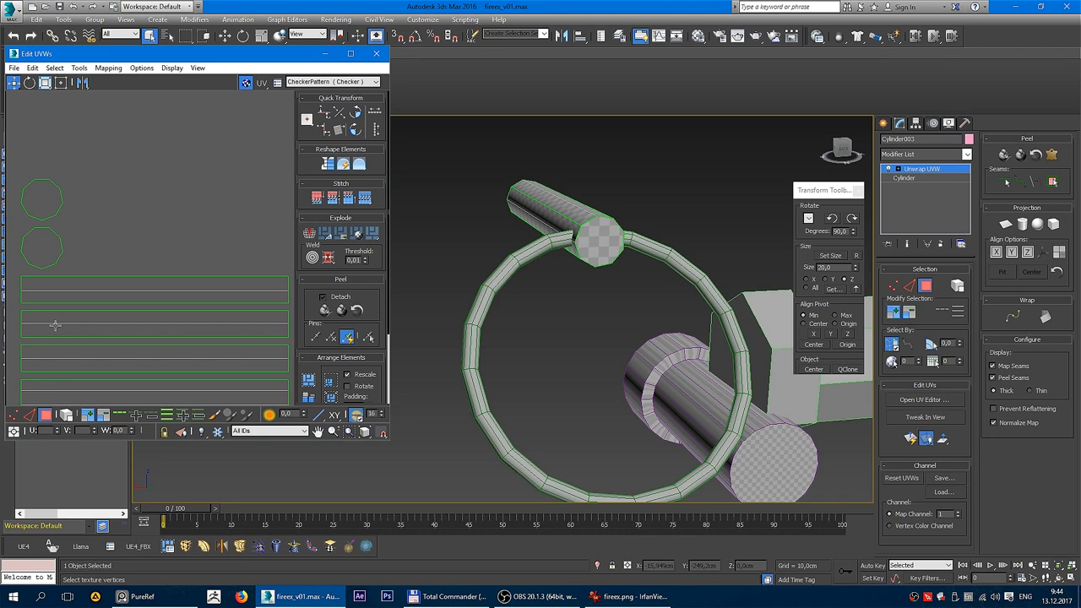
pyautogui.click(28, 415)
pyautogui.keyDown('alt'); pyautogui.moveTo(553, 205); pyautogui.dragTo(557, 253, button='middle'); pyautogui.keyUp('alt')
pyautogui.click(92, 276)
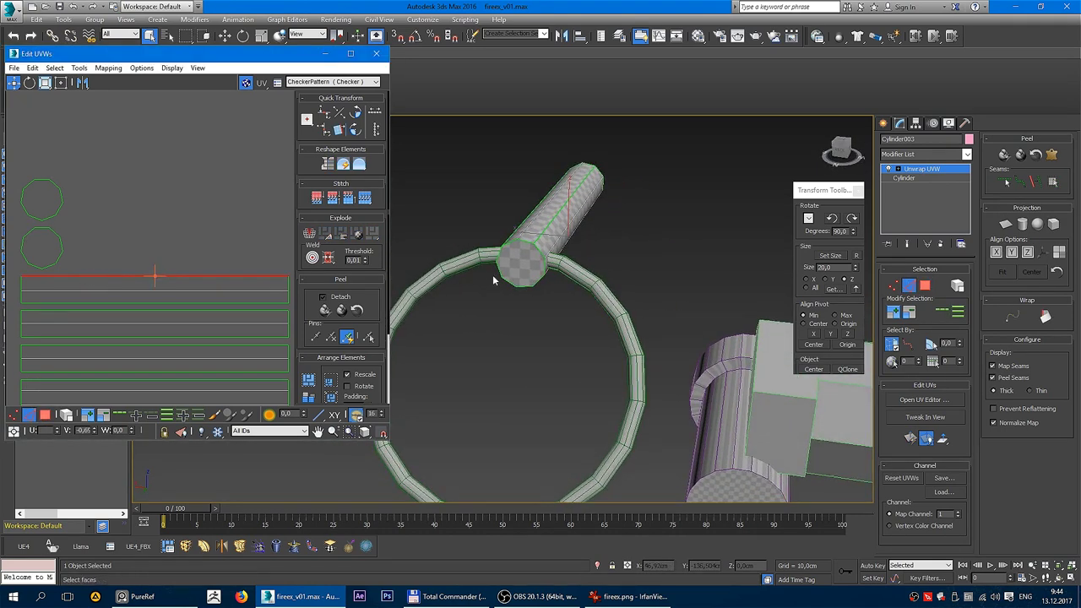
pyautogui.keyDown('alt'); pyautogui.moveTo(541, 198); pyautogui.dragTo(556, 221, button='middle'); pyautogui.keyUp('alt')
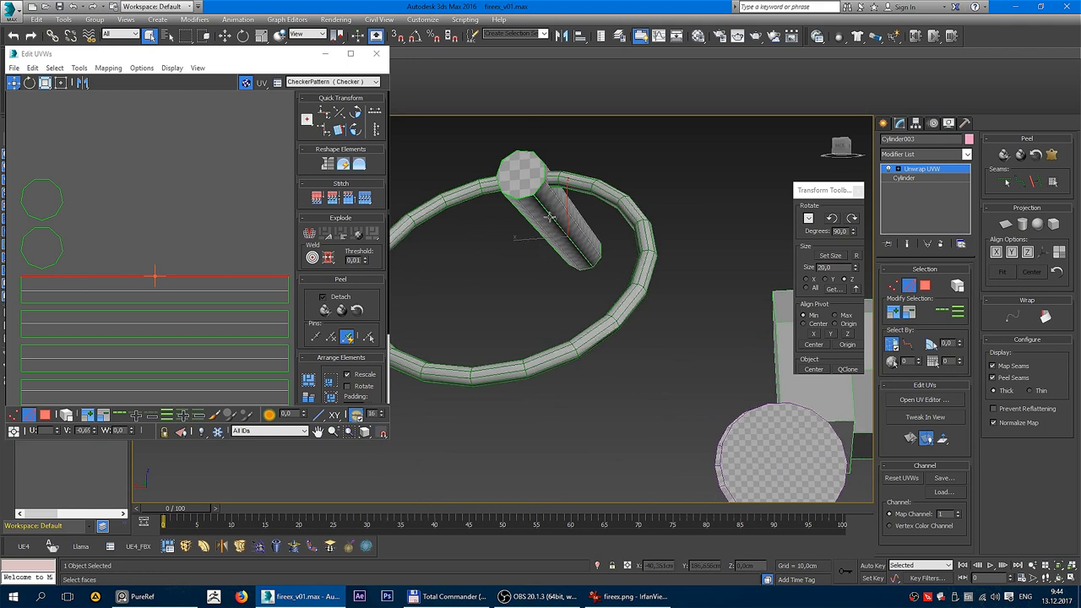
pyautogui.rightClick(135, 305)
pyautogui.click(109, 353)
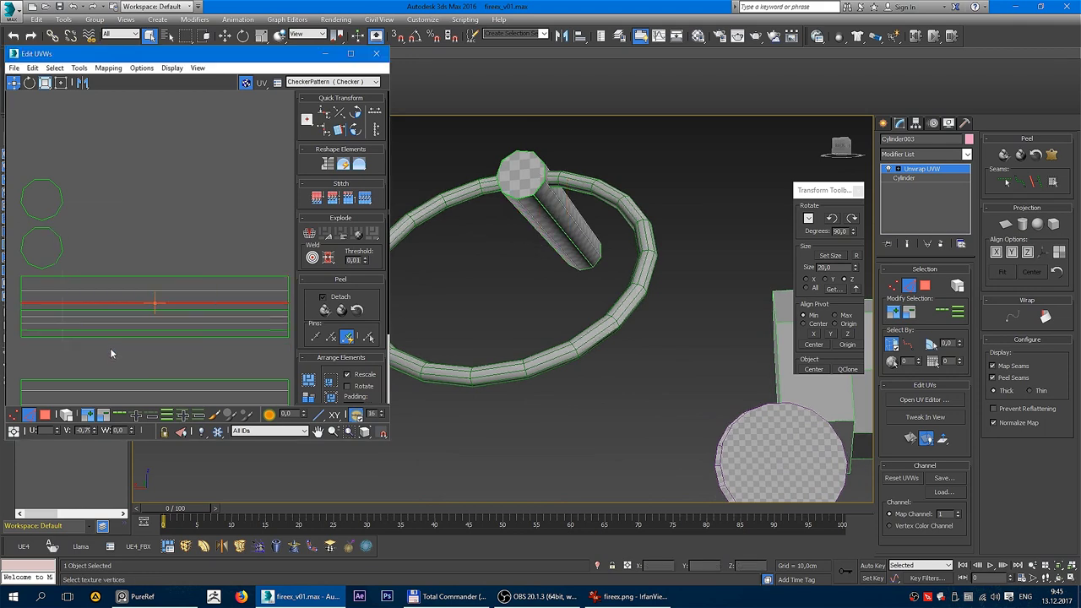
pyautogui.moveTo(110, 353); pyautogui.dragTo(122, 325, button='middle')
# Step: Move one side UV strip upward in the UV editor
pyautogui.click(45, 415)
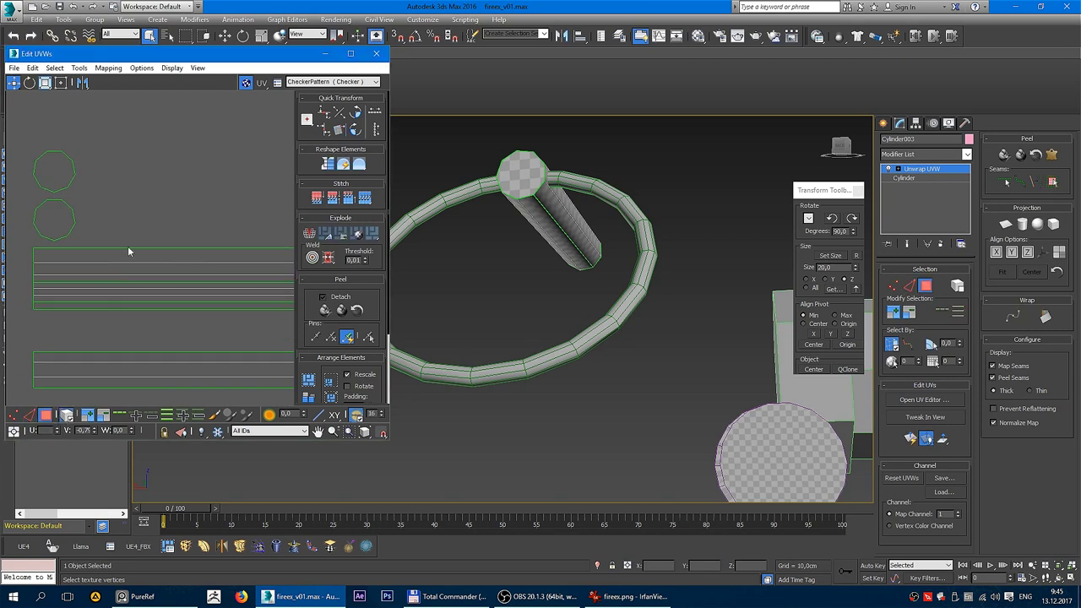
pyautogui.click(139, 260)
pyautogui.moveTo(140, 260); pyautogui.dragTo(140, 127)
pyautogui.moveTo(219, 206); pyautogui.dragTo(186, 239, button='middle')
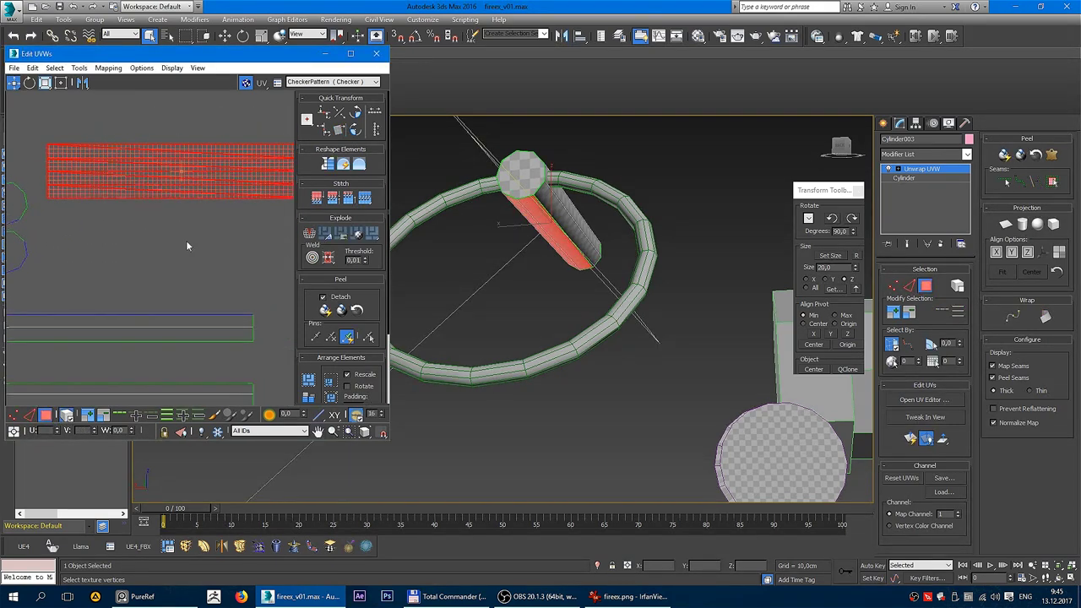
pyautogui.click(186, 240)
# Step: Stitch the remaining side strips together into one UV block
pyautogui.click(30, 415)
pyautogui.click(186, 168)
pyautogui.click(136, 270)
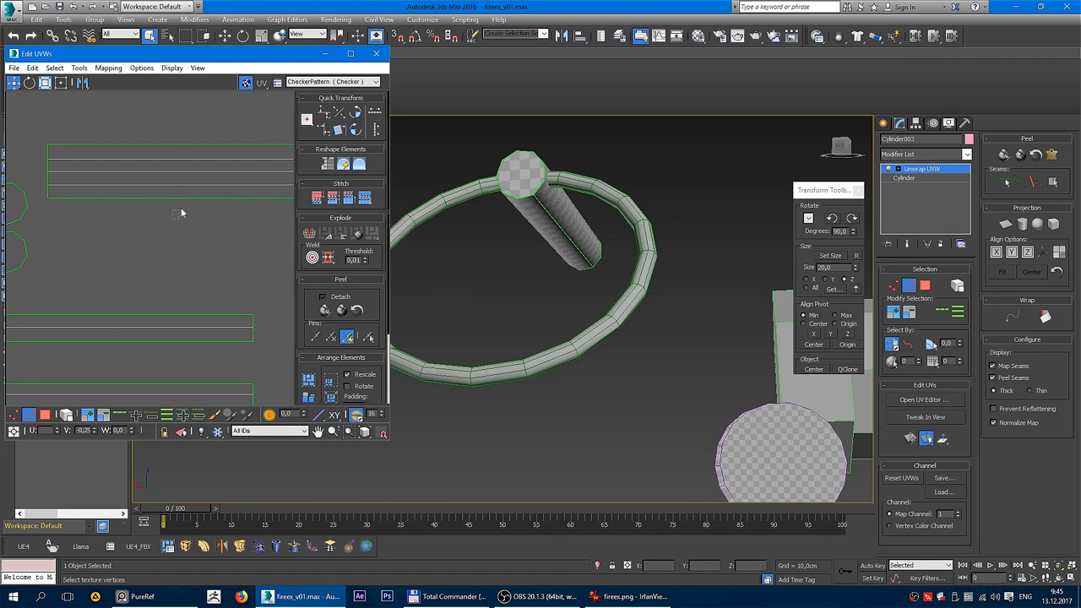
pyautogui.click(190, 200)
pyautogui.rightClick(190, 205)
pyautogui.click(165, 246)
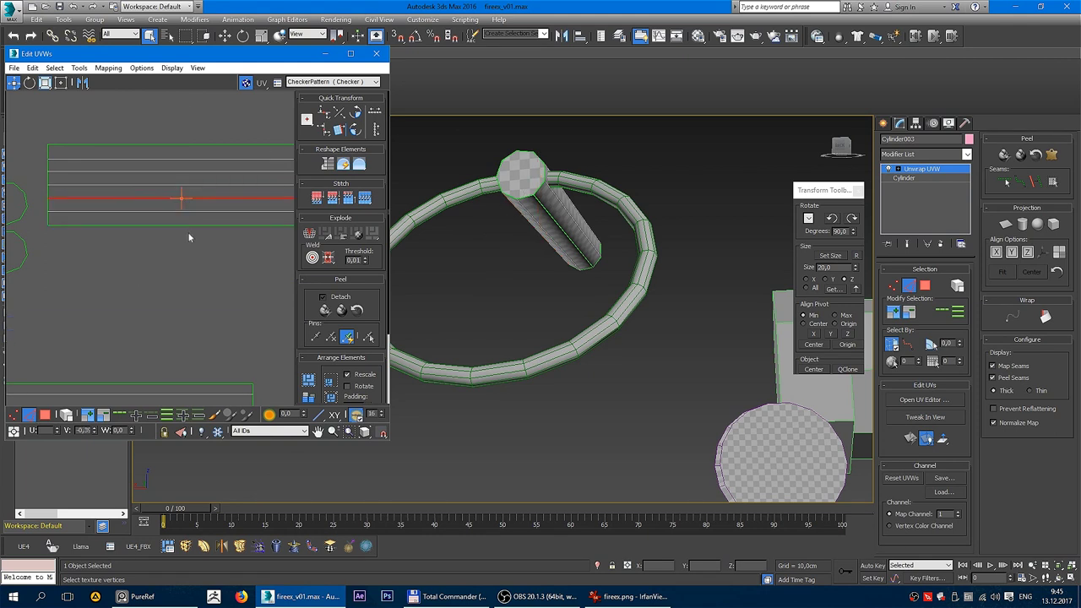
pyautogui.rightClick(199, 226)
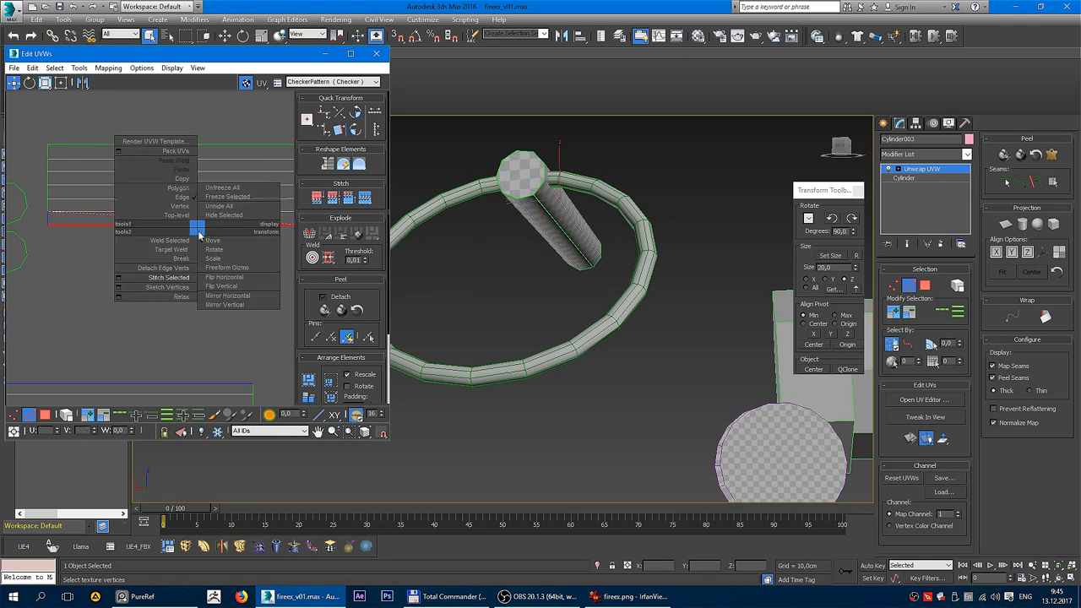
pyautogui.click(177, 280)
pyautogui.scroll(-3, 183, 263)
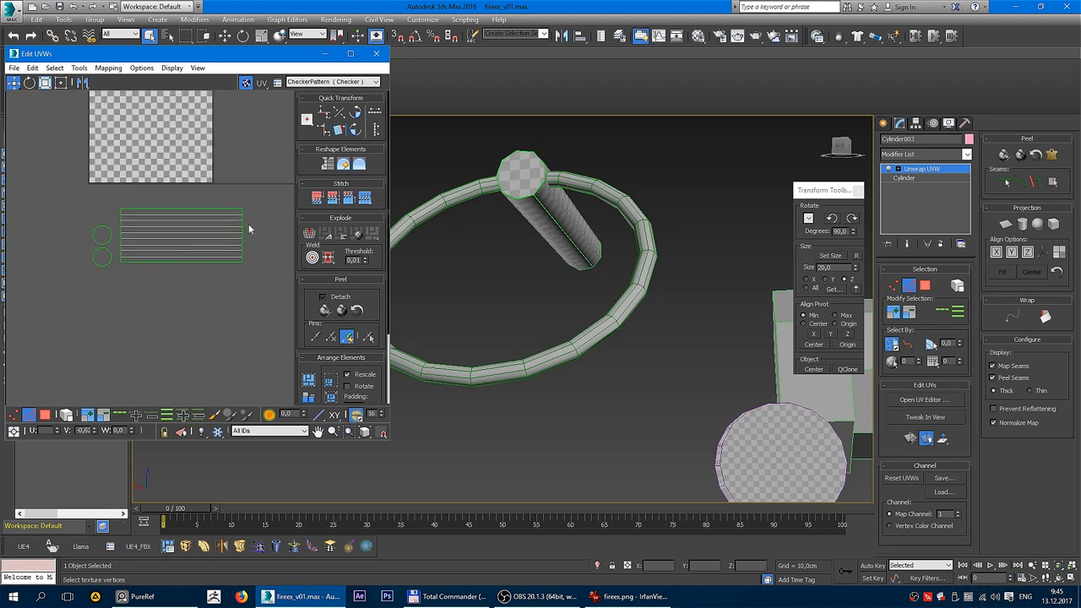
pyautogui.scroll(2, 106, 243)
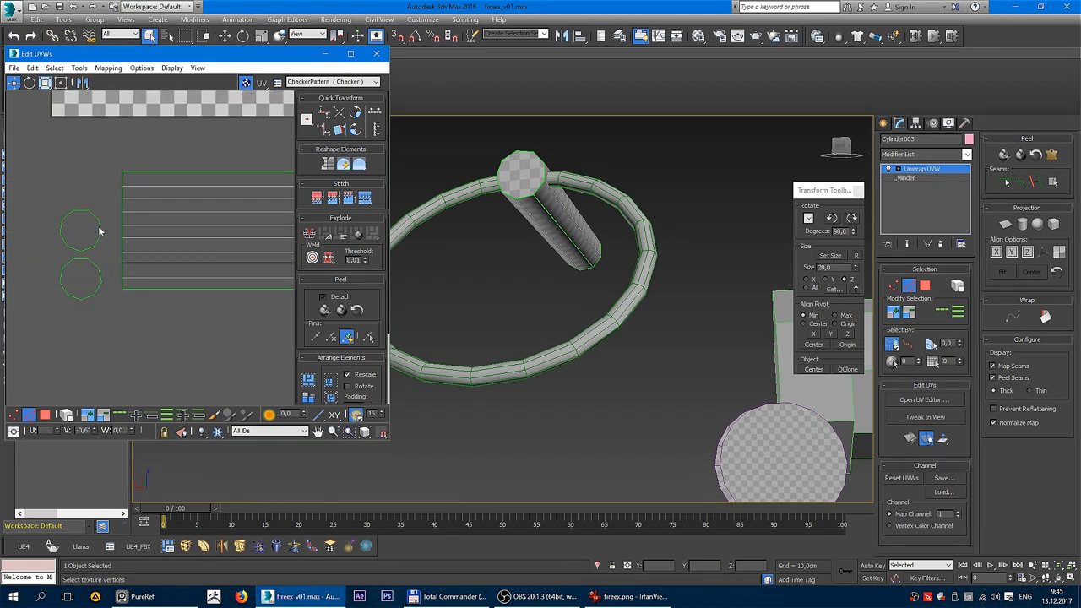
# Step: Select the top cap circle in the UV editor
pyautogui.moveTo(114, 245); pyautogui.dragTo(114, 247)
pyautogui.keyDown('alt'); pyautogui.moveTo(550, 270); pyautogui.dragTo(507, 254, button='middle'); pyautogui.keyUp('alt')
pyautogui.rightClick(86, 226)
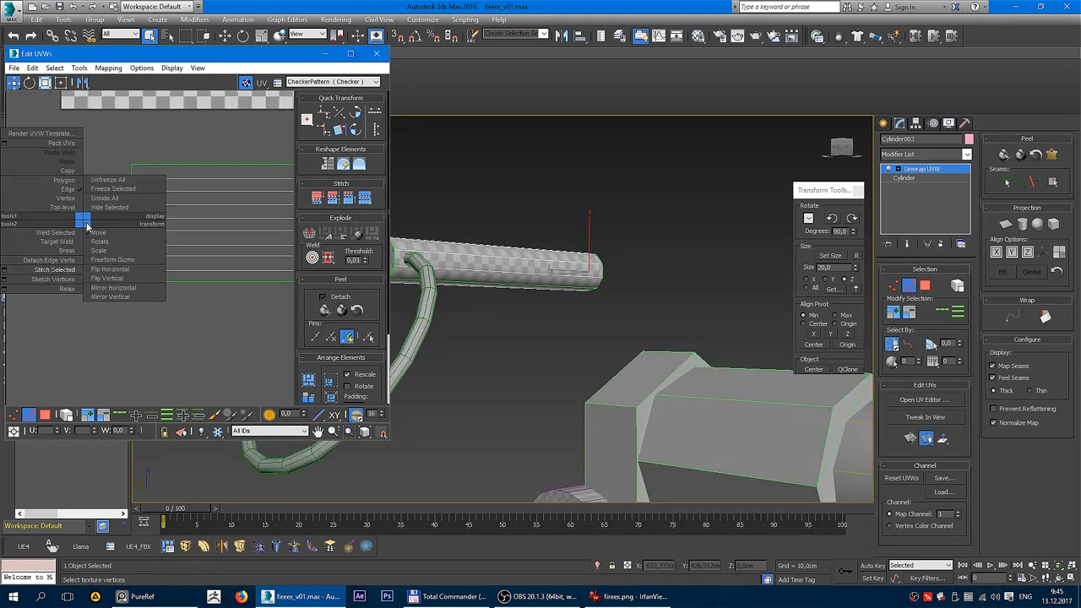
pyautogui.click(109, 179)
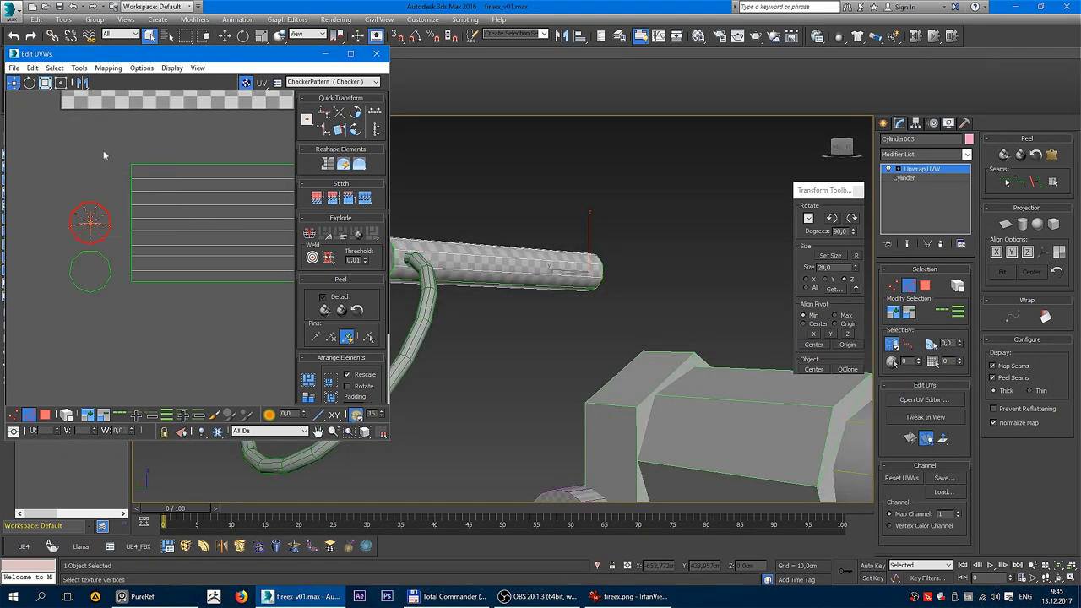
pyautogui.moveTo(127, 244); pyautogui.dragTo(113, 246, button='middle')
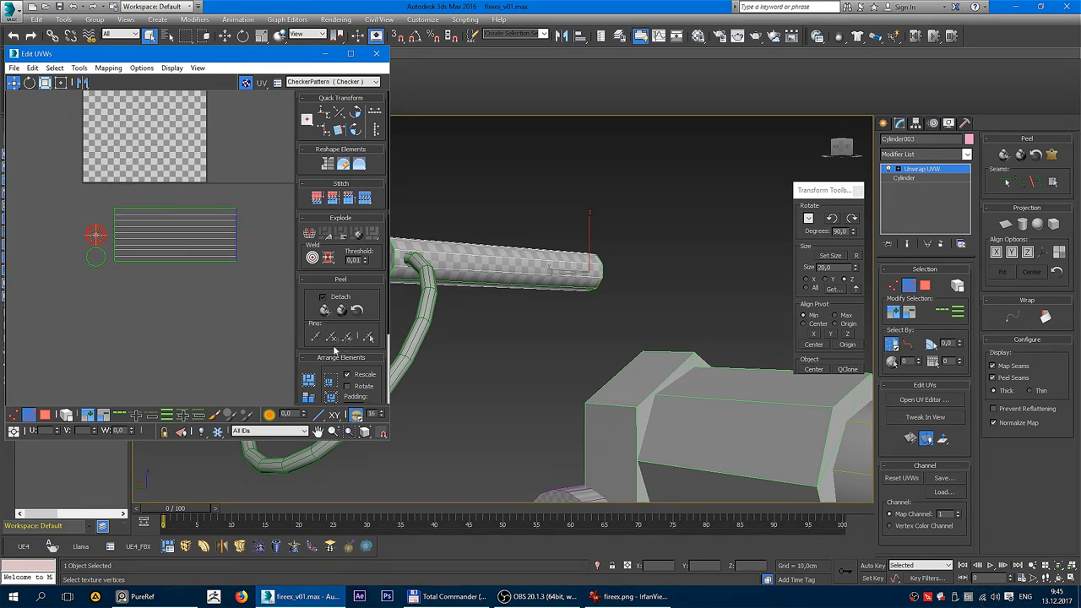
pyautogui.scroll(3, 77, 240)
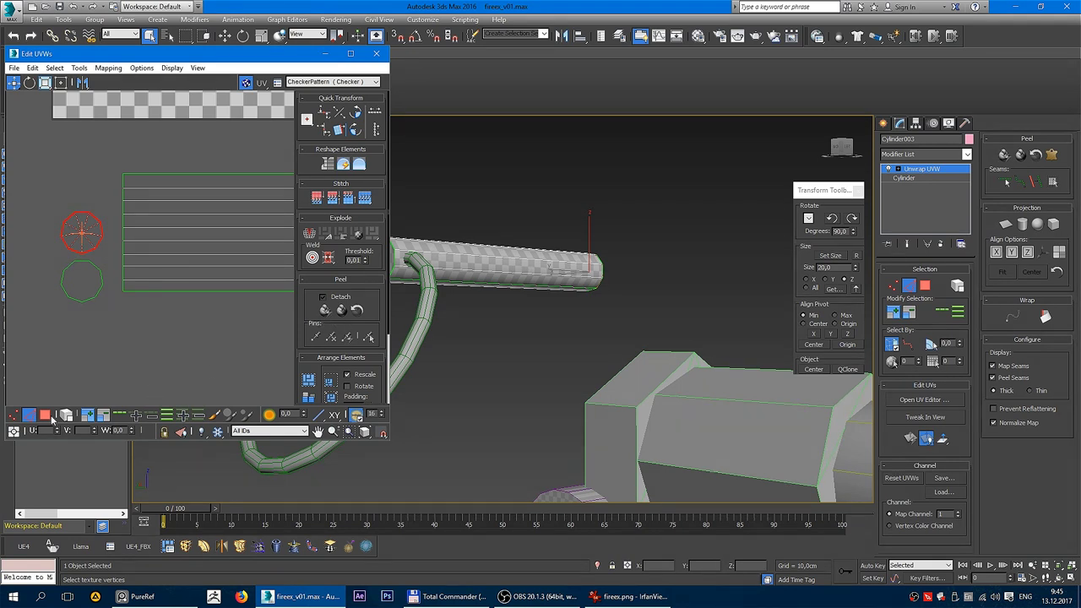
# Step: Select the upper cap circle's vertices and convert the selection to its edges
pyautogui.press('1')
pyautogui.moveTo(101, 220); pyautogui.dragTo(81, 243)
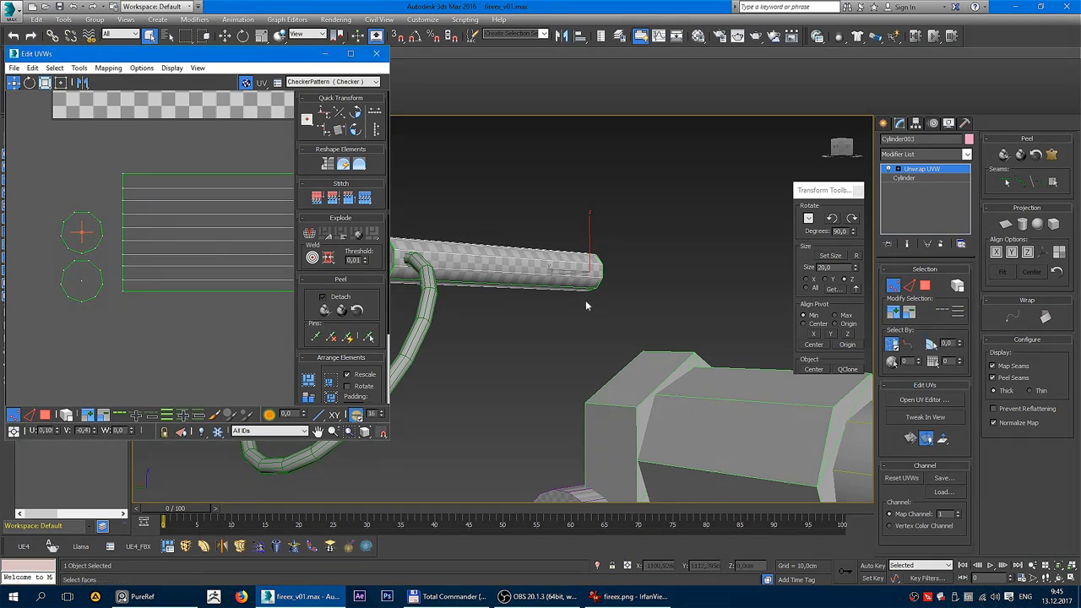
pyautogui.moveTo(515, 293)
pyautogui.keyDown('alt'); pyautogui.mouseDown(button='middle')
pyautogui.moveTo(497, 312)
pyautogui.moveTo(539, 320)
pyautogui.mouseUp(button='middle'); pyautogui.keyUp('alt')
pyautogui.press('z')
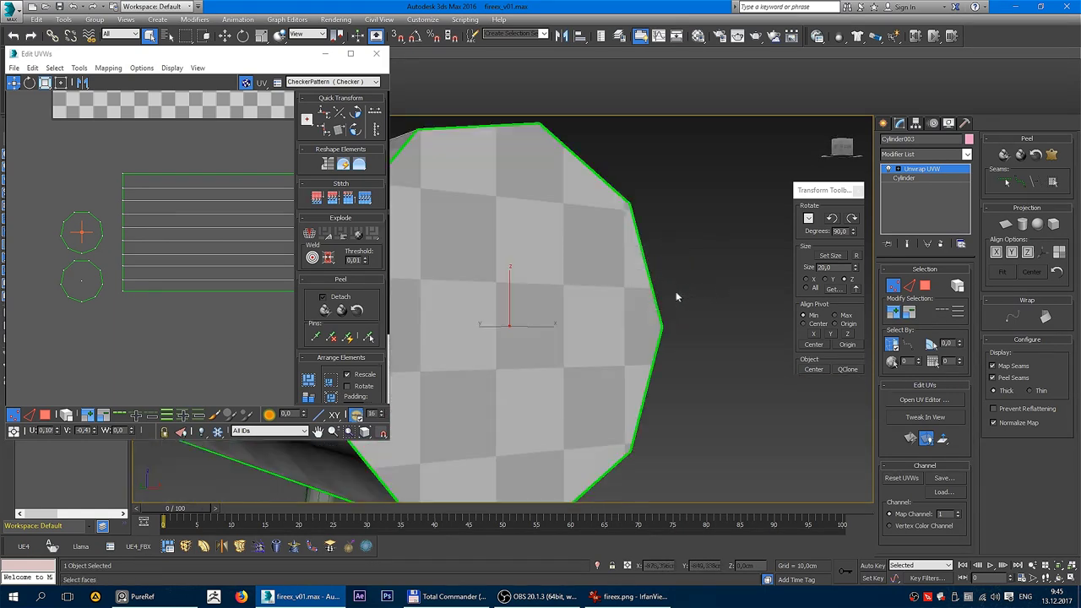
pyautogui.scroll(-5, 539, 320)
pyautogui.keyDown('alt'); pyautogui.moveTo(601, 300); pyautogui.dragTo(596, 332, button='middle'); pyautogui.keyUp('alt')
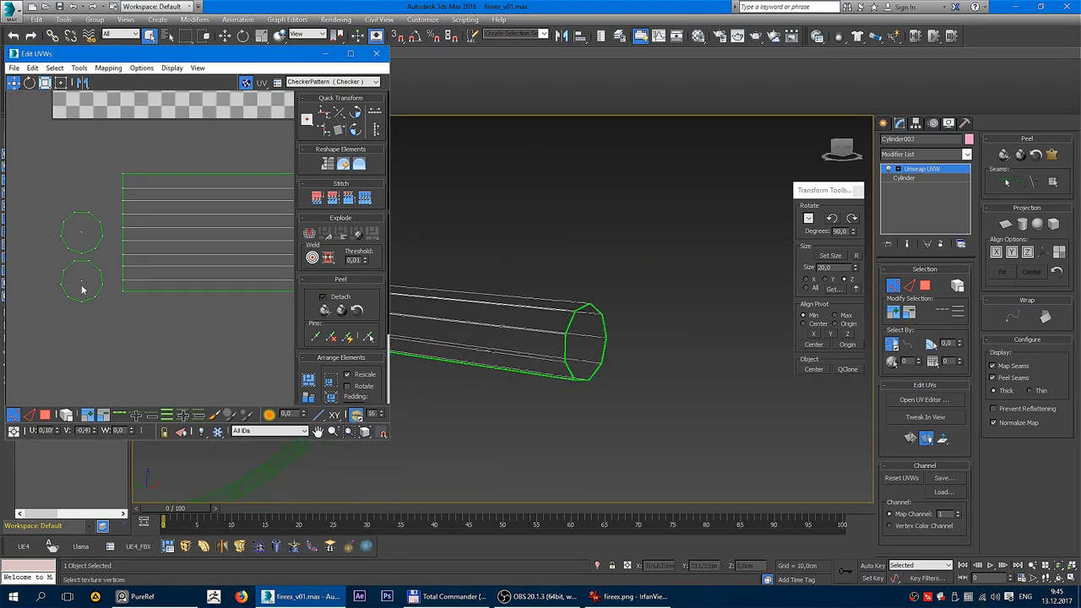
pyautogui.moveTo(105, 263); pyautogui.dragTo(110, 262)
pyautogui.click(34, 414)
pyautogui.click(99, 237)
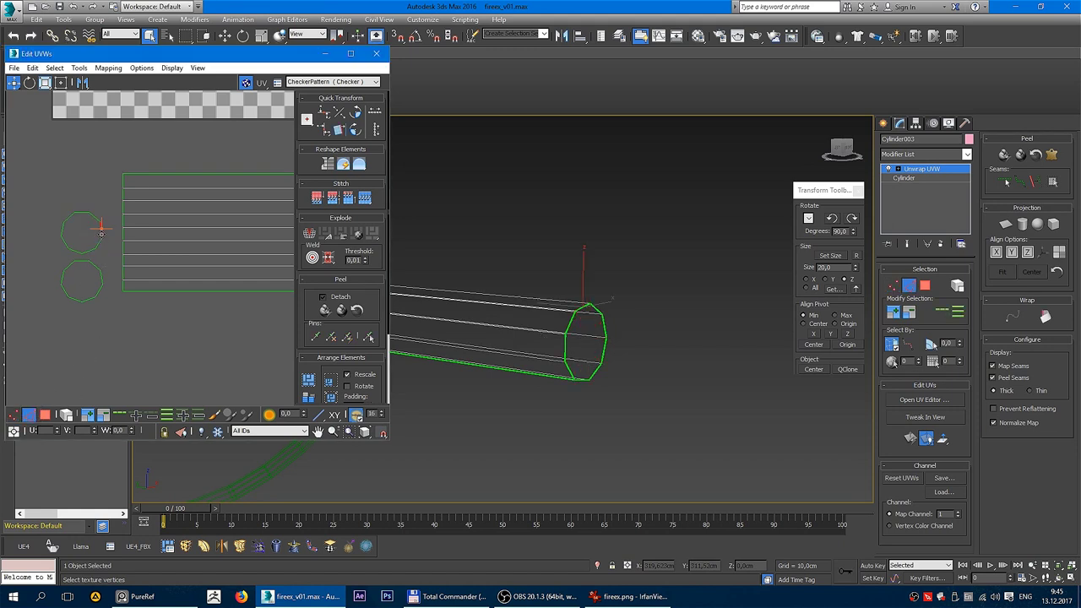
pyautogui.scroll(2, 103, 239)
pyautogui.scroll(1, 108, 240)
# Step: Stitch a cap circle onto each end of the side-strip block
pyautogui.moveTo(131, 234); pyautogui.dragTo(132, 228)
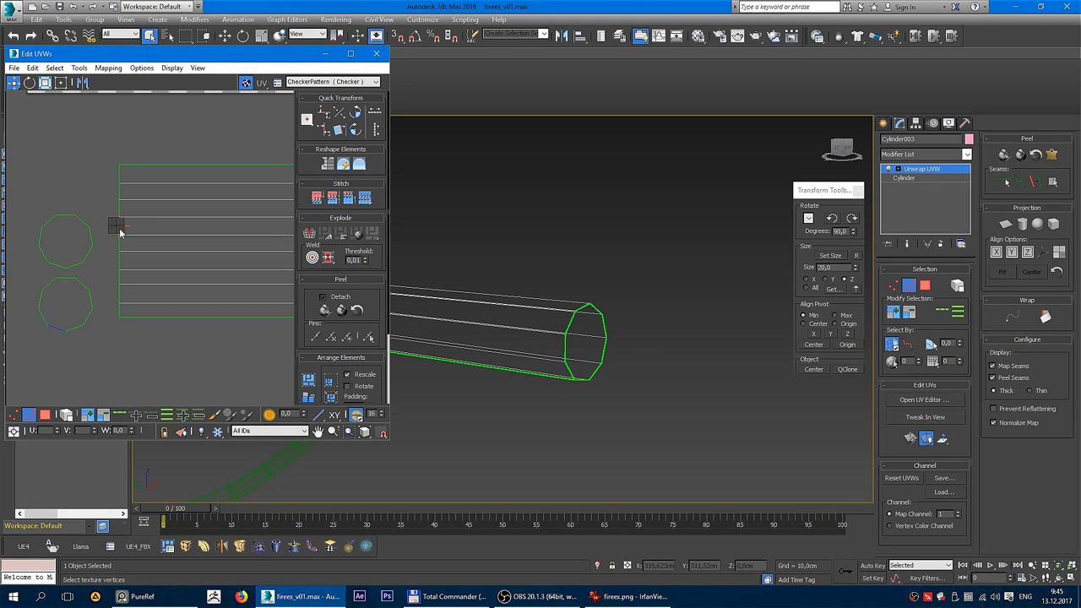
pyautogui.rightClick(120, 233)
pyautogui.click(105, 268)
pyautogui.scroll(-3, 104, 268)
pyautogui.scroll(3, 240, 261)
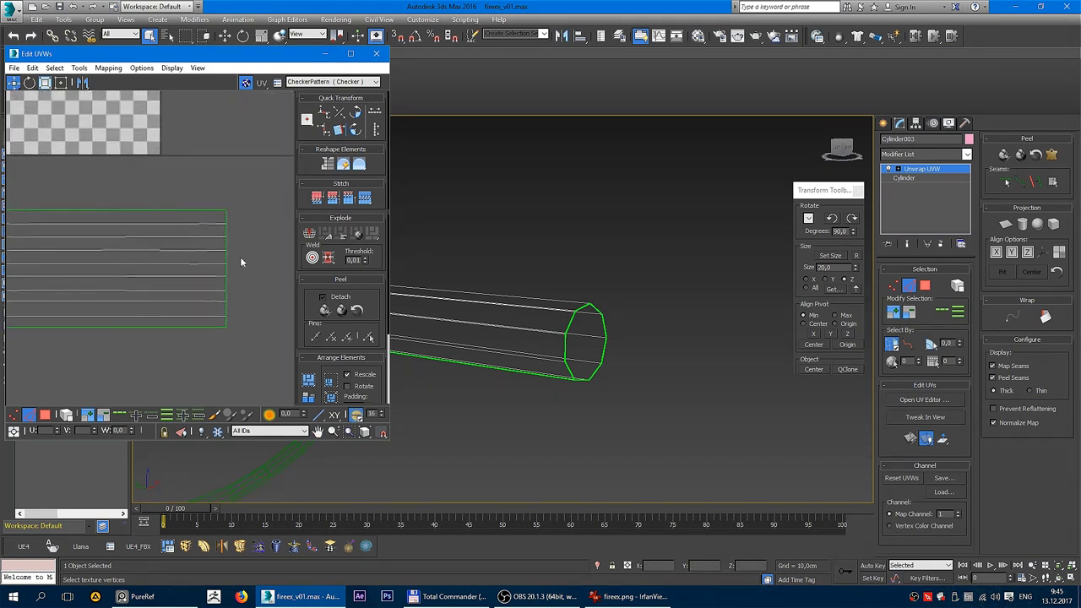
pyautogui.rightClick(229, 260)
pyautogui.click(194, 291)
pyautogui.scroll(-1, 228, 245)
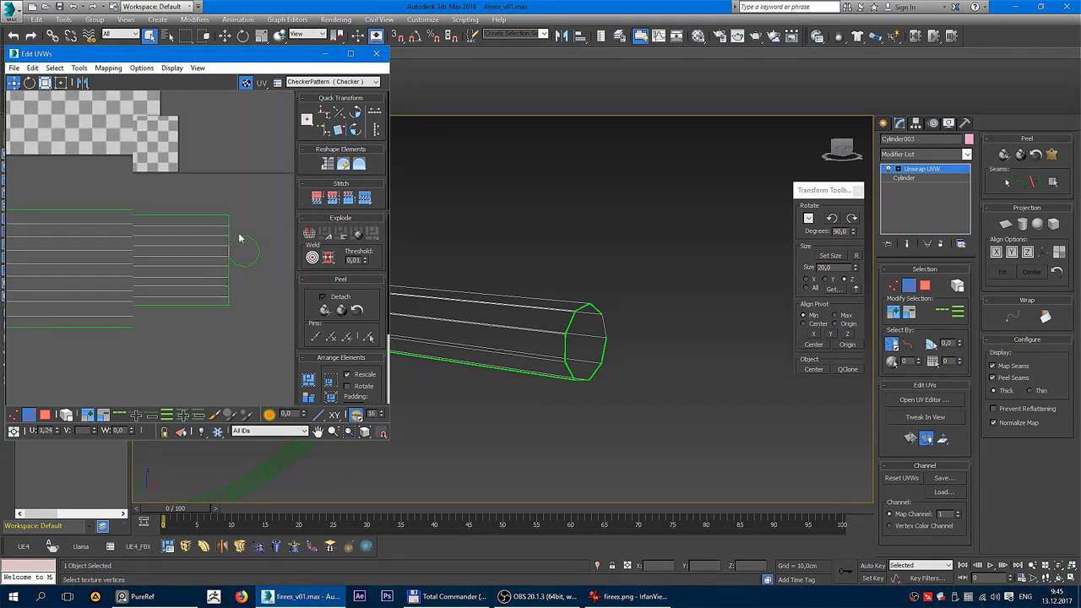
pyautogui.scroll(-2, 228, 245)
# Step: Select all the cylinder's UV faces and unhide the whole scene
pyautogui.moveTo(259, 300); pyautogui.dragTo(258, 297)
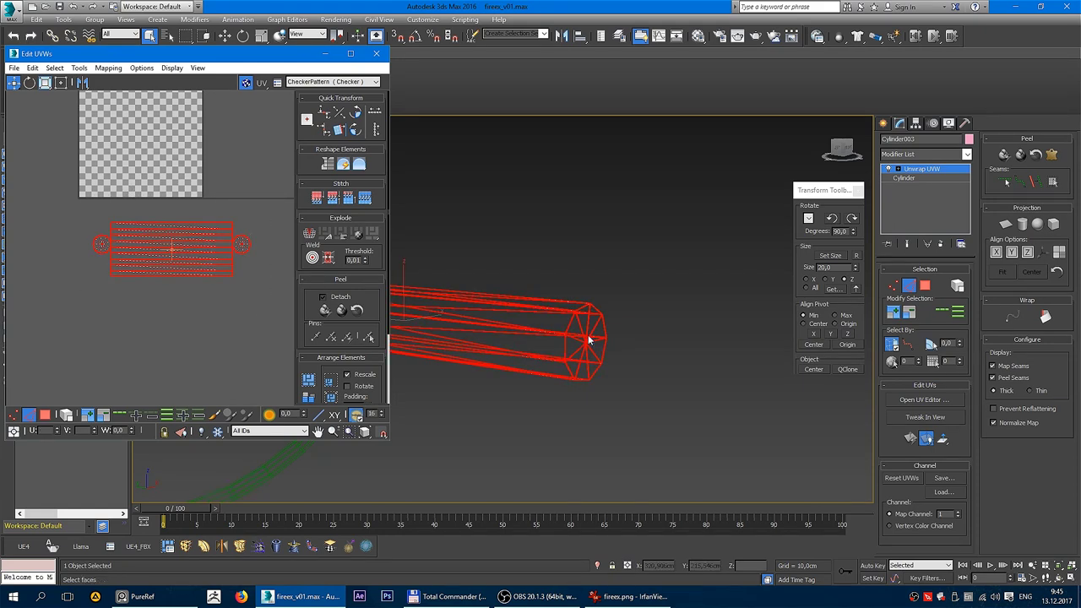
pyautogui.rightClick(537, 332)
pyautogui.click(552, 340)
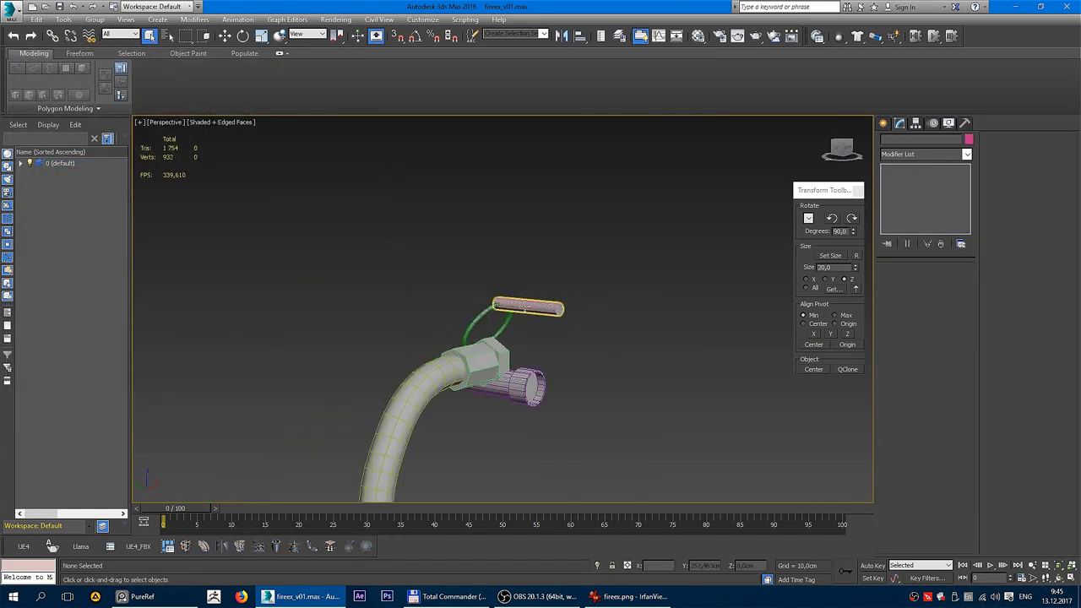
# Step: Select the ring Circle001, apply Unwrap UVW, then open and close the UV editor
pyautogui.scroll(3, 646, 341)
pyautogui.click(586, 303)
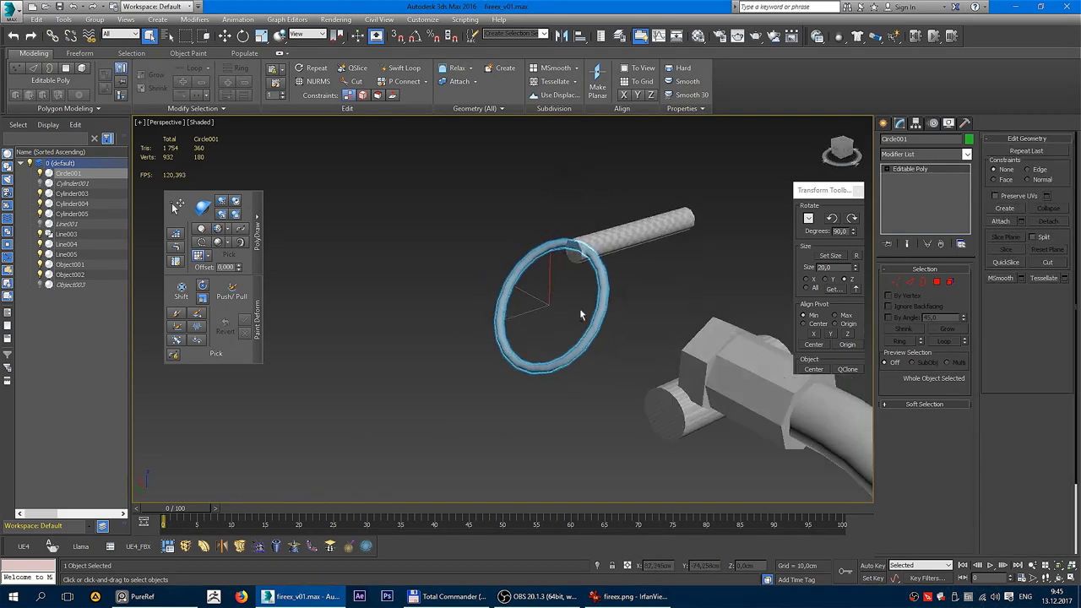
pyautogui.scroll(3, 579, 308)
pyautogui.keyDown('alt'); pyautogui.moveTo(607, 287); pyautogui.dragTo(589, 282, button='middle'); pyautogui.keyUp('alt')
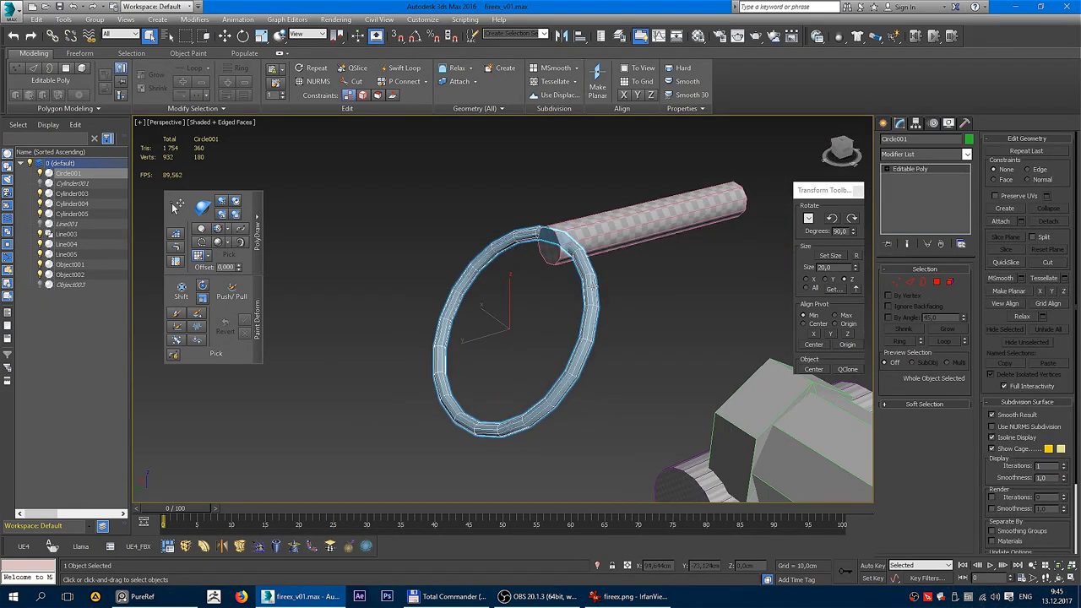
pyautogui.press('w')
pyautogui.rightClick(590, 285)
pyautogui.click(532, 249)
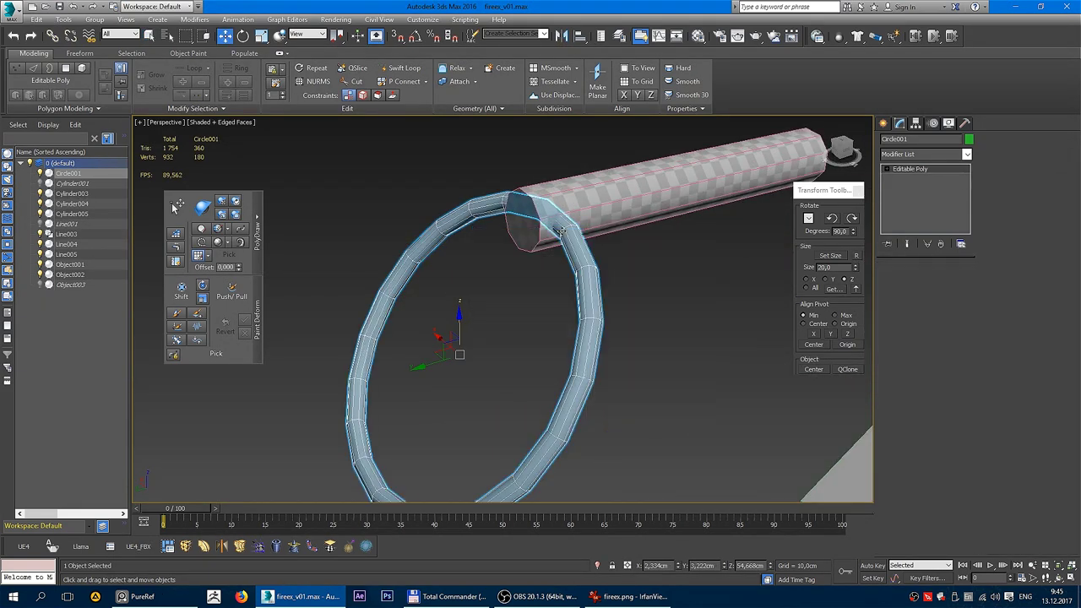
pyautogui.click(922, 399)
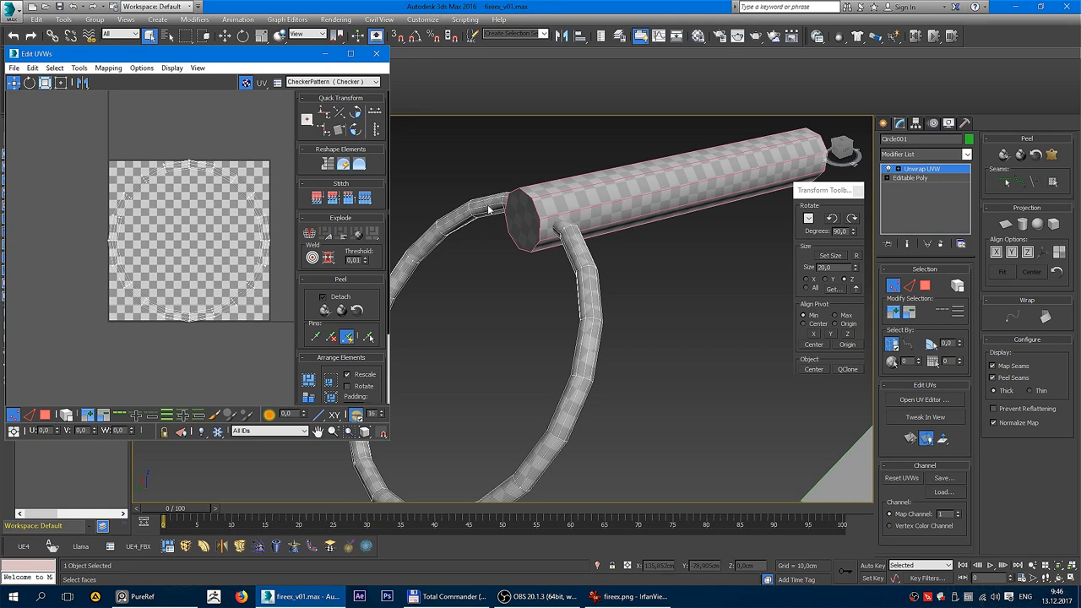
pyautogui.click(377, 54)
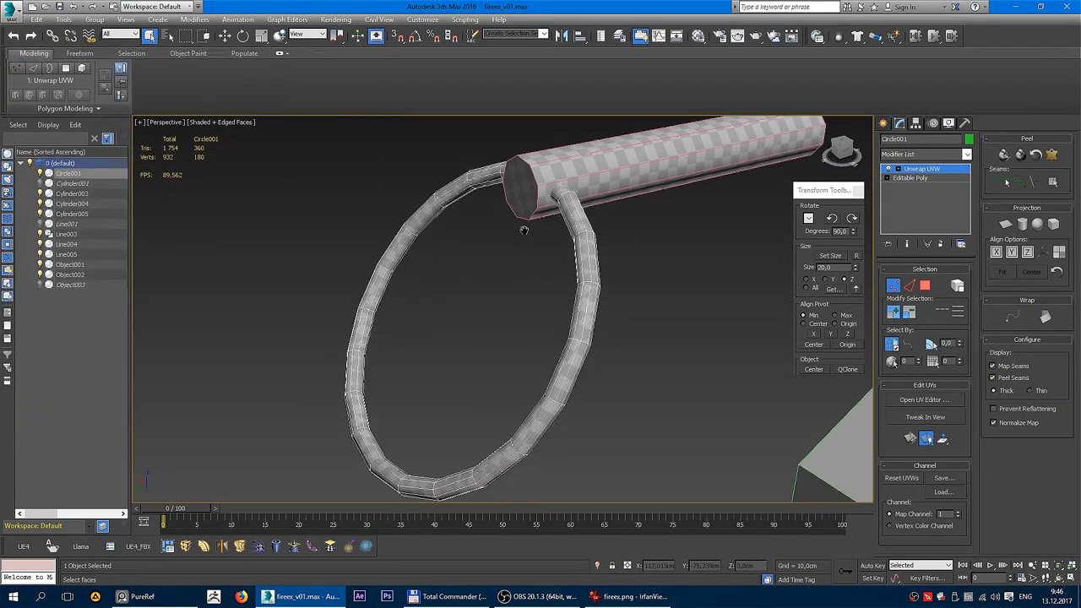
# Step: Reapply Unwrap UVW to Circle001, enter Edge sub-object mode and switch to wireframe
pyautogui.keyDown('alt'); pyautogui.moveTo(507, 254); pyautogui.dragTo(543, 230, button='middle'); pyautogui.keyUp('alt')
pyautogui.click(543, 230)
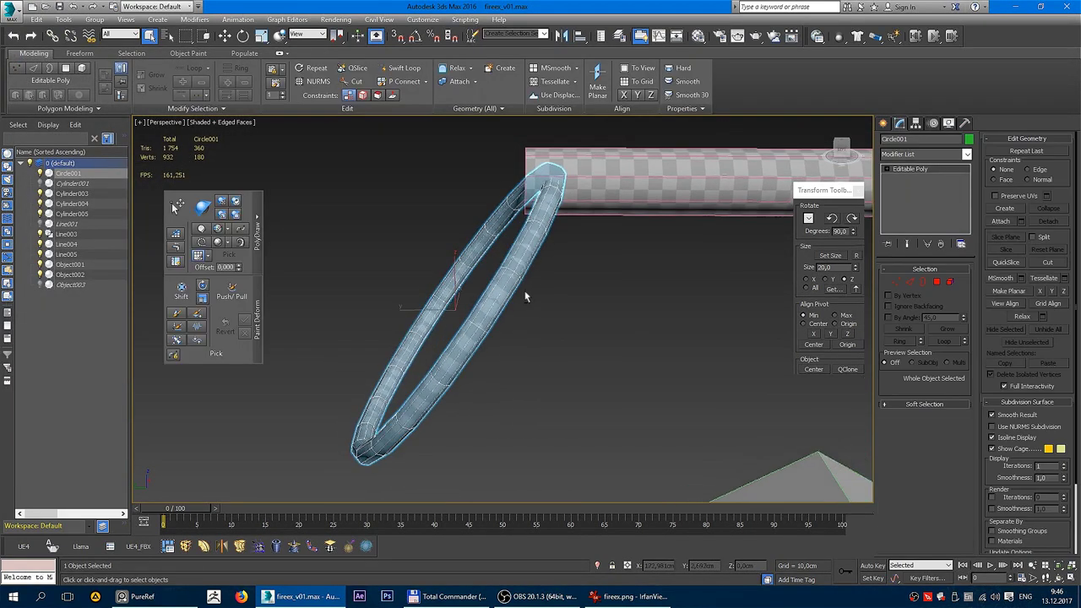
pyautogui.rightClick(549, 243)
pyautogui.click(485, 182)
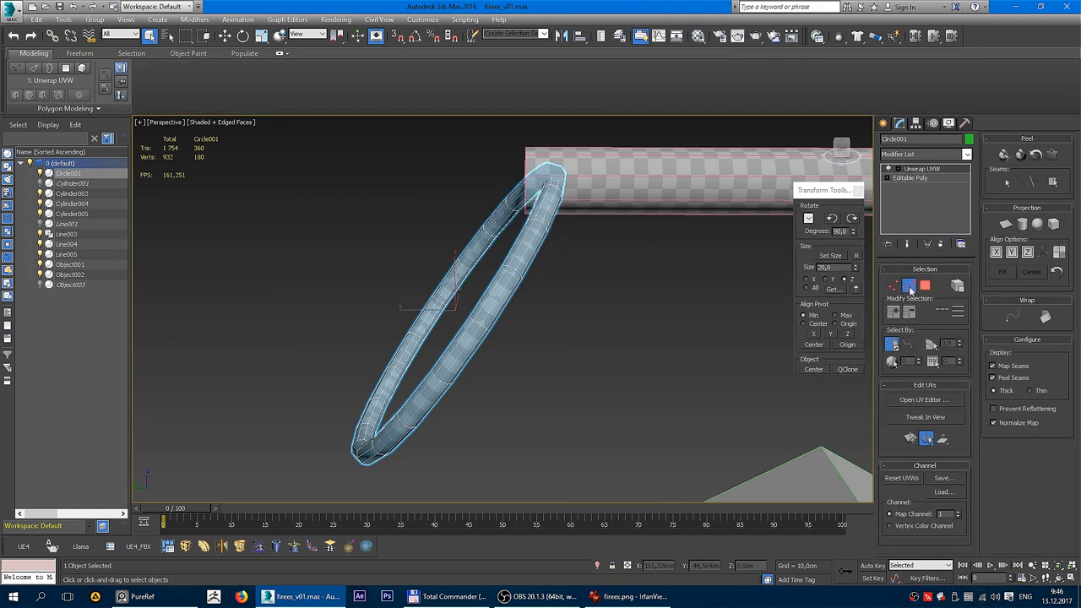
pyautogui.click(910, 289)
pyautogui.moveTo(543, 244)
pyautogui.keyDown('alt'); pyautogui.mouseDown(button='middle')
pyautogui.moveTo(651, 227)
pyautogui.moveTo(499, 239)
pyautogui.moveTo(537, 221)
pyautogui.moveTo(527, 230)
pyautogui.moveTo(540, 270)
pyautogui.mouseUp(button='middle'); pyautogui.keyUp('alt')
pyautogui.scroll(-3, 532, 225)
pyautogui.press('F3')
# Step: Select an edge loop along the ring's tube and convert it into UV seams
pyautogui.press('F3')
pyautogui.scroll(5, 540, 270)
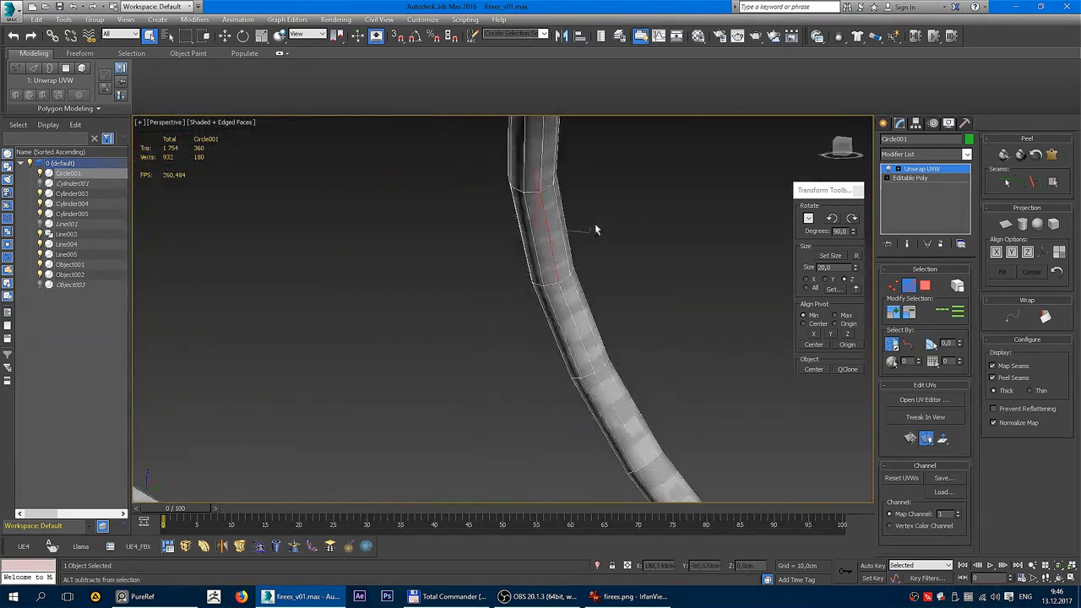
pyautogui.moveTo(596, 229)
pyautogui.keyDown('alt'); pyautogui.mouseDown(button='middle')
pyautogui.moveTo(632, 249)
pyautogui.moveTo(592, 290)
pyautogui.moveTo(518, 181)
pyautogui.moveTo(498, 207)
pyautogui.moveTo(508, 203)
pyautogui.mouseUp(button='middle'); pyautogui.keyUp('alt')
pyautogui.press('F3')
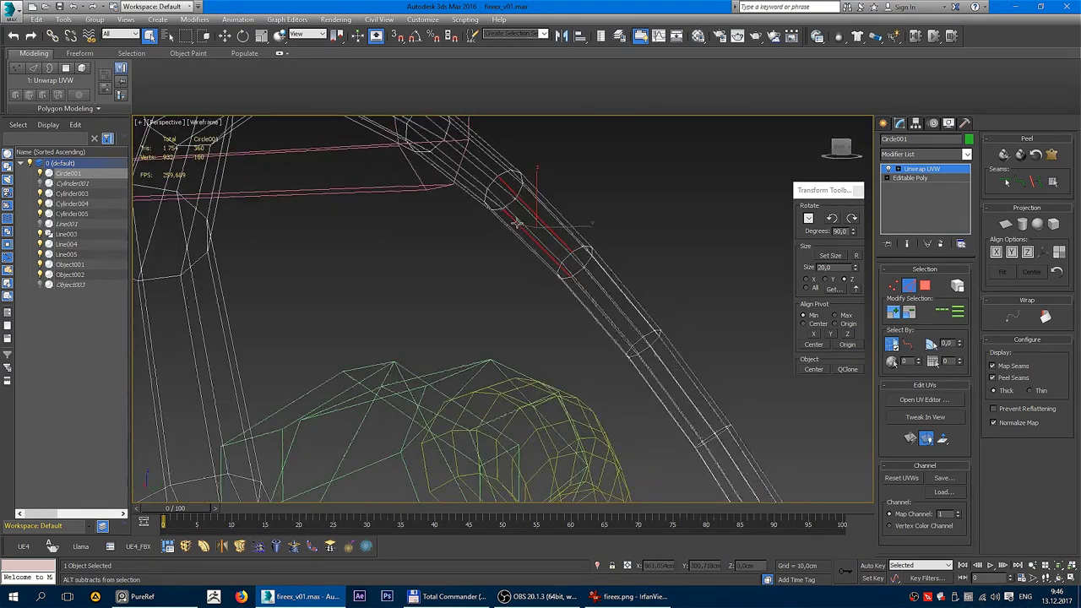
pyautogui.keyDown('alt'); pyautogui.moveTo(568, 273); pyautogui.dragTo(519, 208, button='middle'); pyautogui.keyUp('alt')
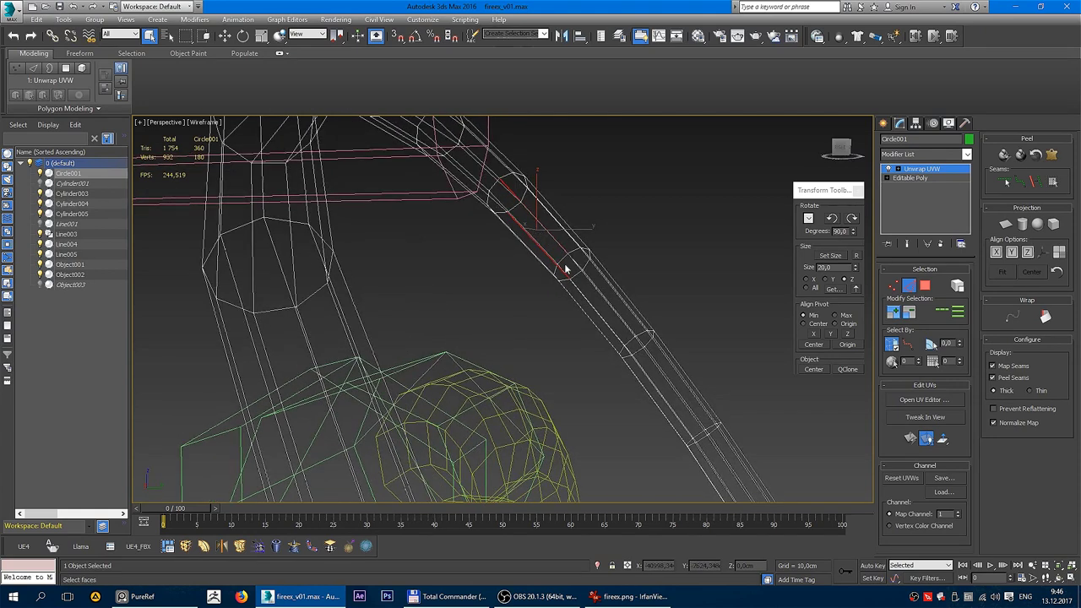
pyautogui.press('F3')
pyautogui.keyDown('alt'); pyautogui.moveTo(553, 253); pyautogui.dragTo(630, 266, button='middle'); pyautogui.keyUp('alt')
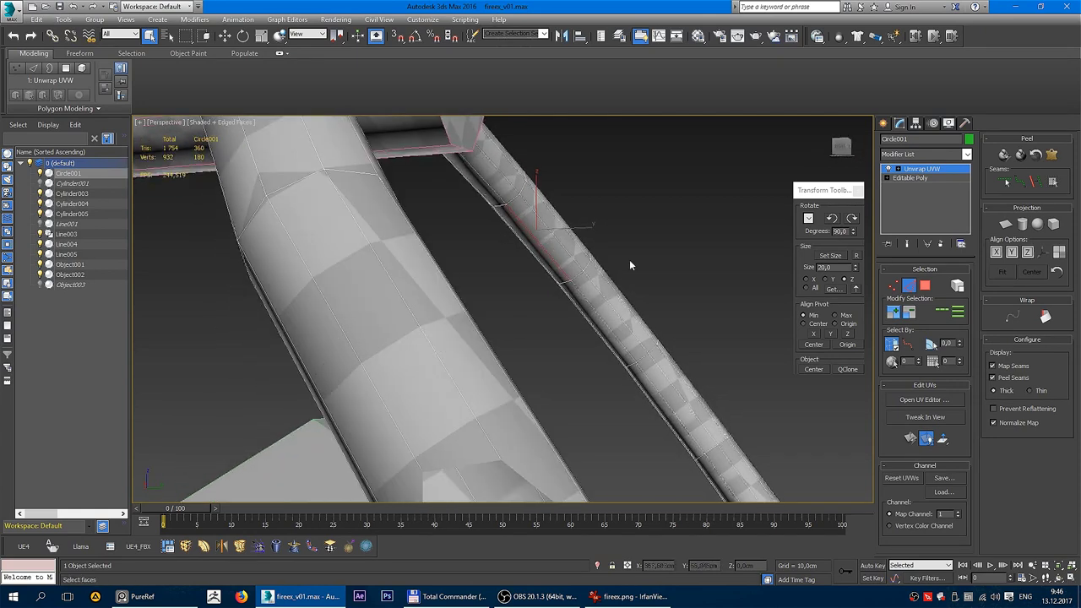
pyautogui.click(943, 312)
pyautogui.press('z')
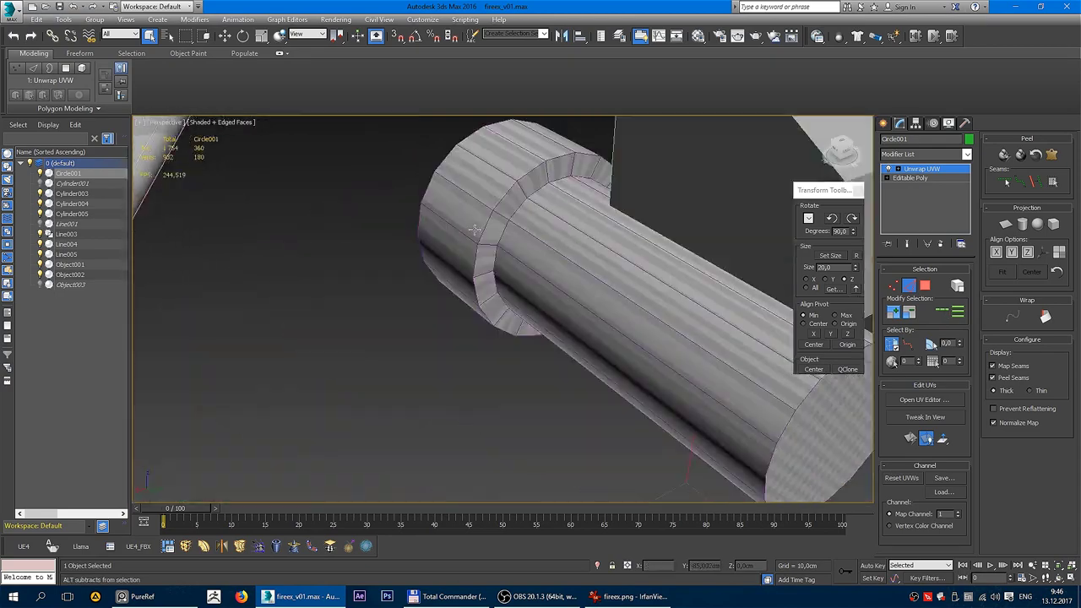
pyautogui.moveTo(526, 269)
pyautogui.keyDown('alt'); pyautogui.mouseDown(button='middle')
pyautogui.moveTo(527, 219)
pyautogui.moveTo(990, 193)
pyautogui.mouseUp(button='middle'); pyautogui.keyUp('alt')
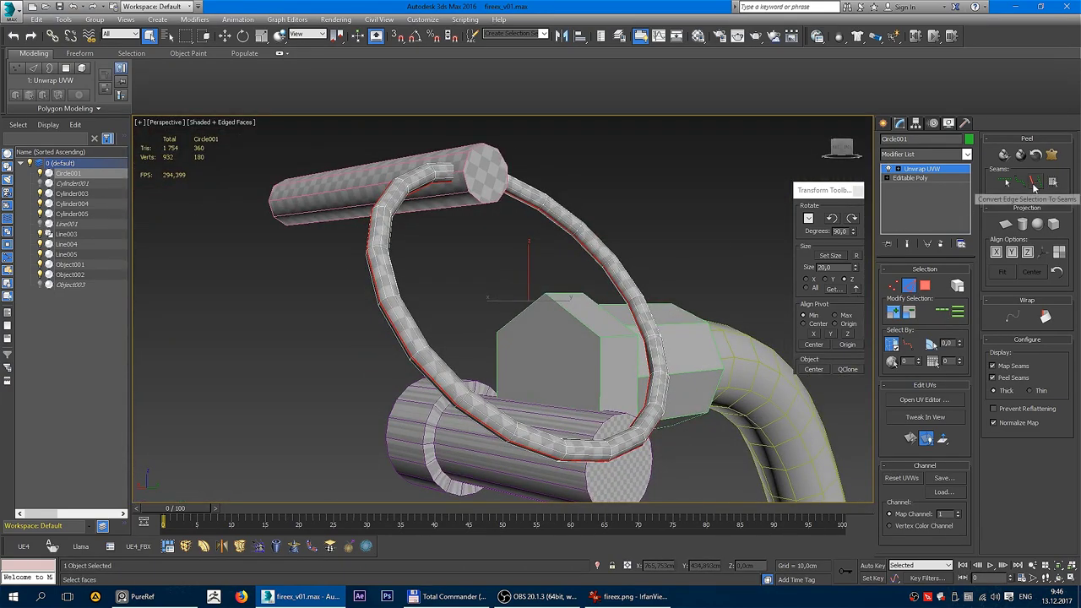
pyautogui.click(1032, 182)
pyautogui.moveTo(524, 254)
pyautogui.keyDown('alt'); pyautogui.mouseDown(button='middle')
pyautogui.moveTo(478, 250)
pyautogui.moveTo(1024, 203)
pyautogui.mouseUp(button='middle'); pyautogui.keyUp('alt')
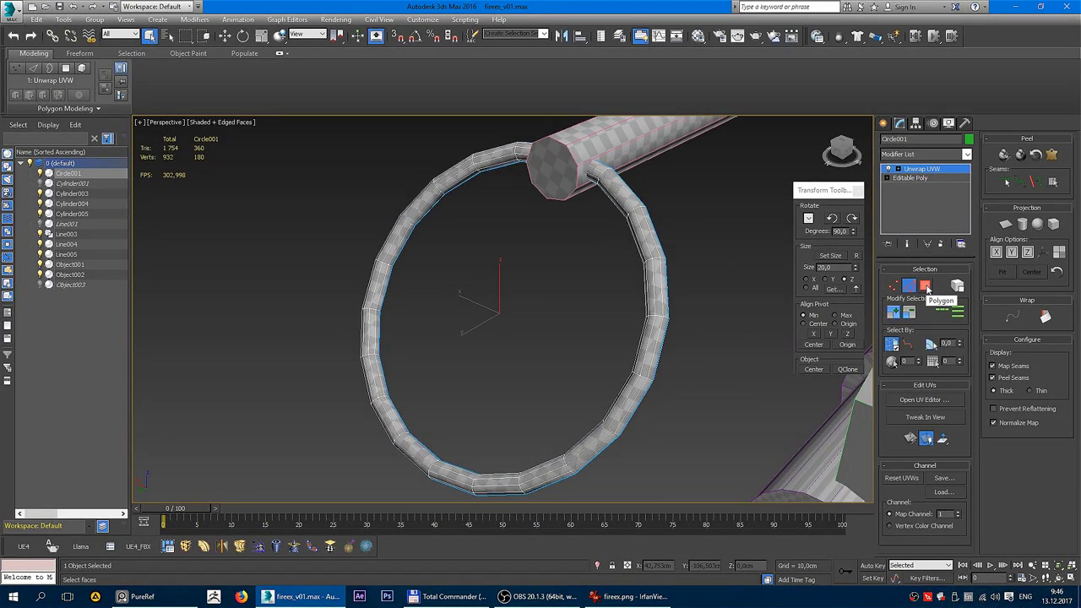
# Step: Select all of Circle001's faces, growing from a single picked face
pyautogui.click(925, 286)
pyautogui.click(634, 228)
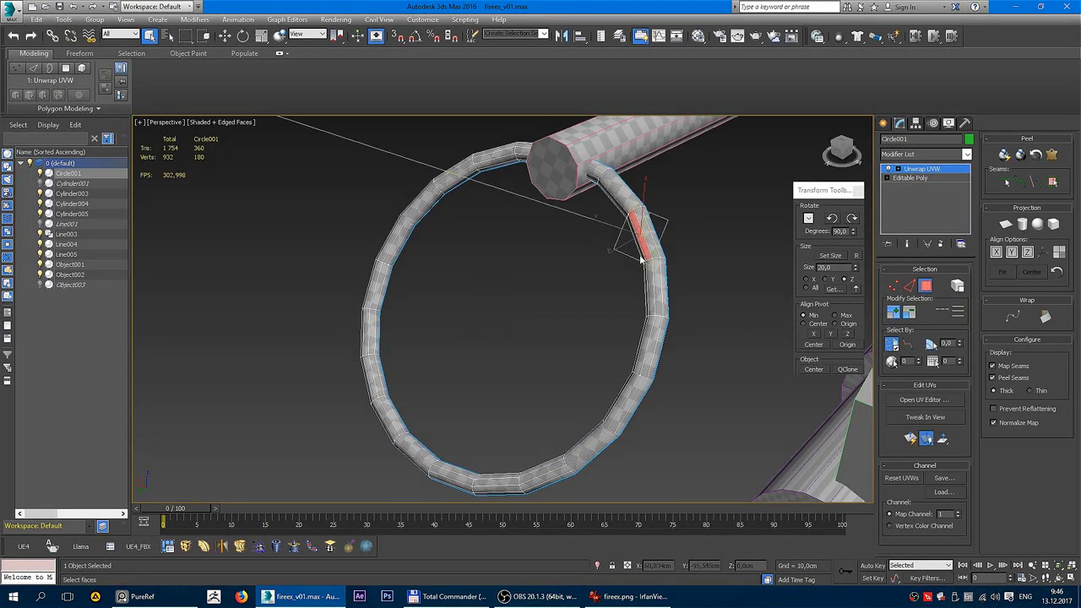
pyautogui.keyDown('alt'); pyautogui.moveTo(633, 228); pyautogui.dragTo(760, 220, button='middle'); pyautogui.keyUp('alt')
pyautogui.click(1053, 184)
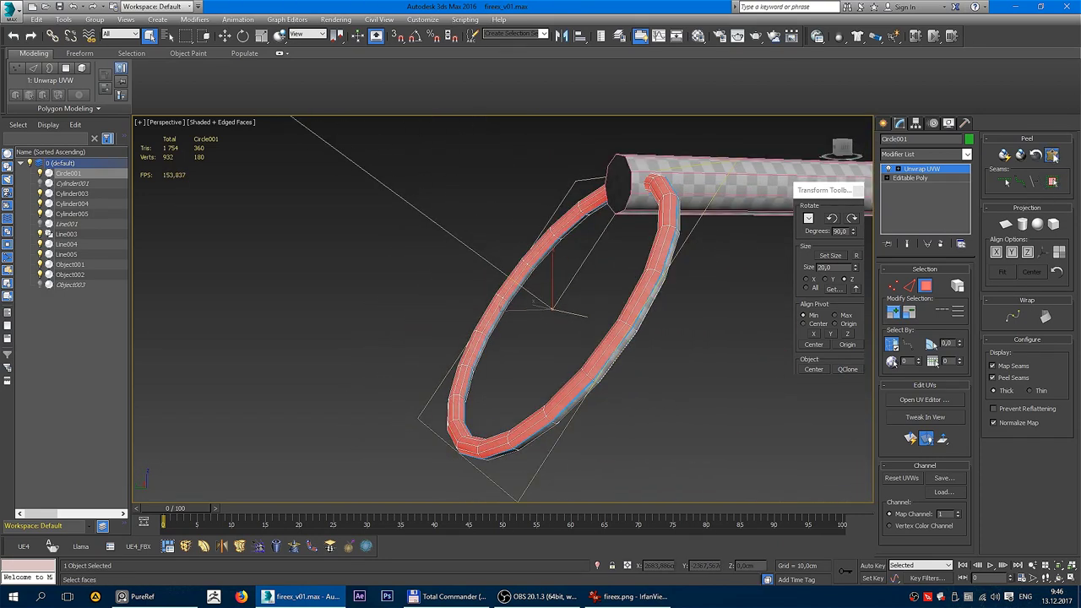
# Step: Pelt, relax and commit the ring's UVs, then move them below the checker tile
pyautogui.click(512, 182)
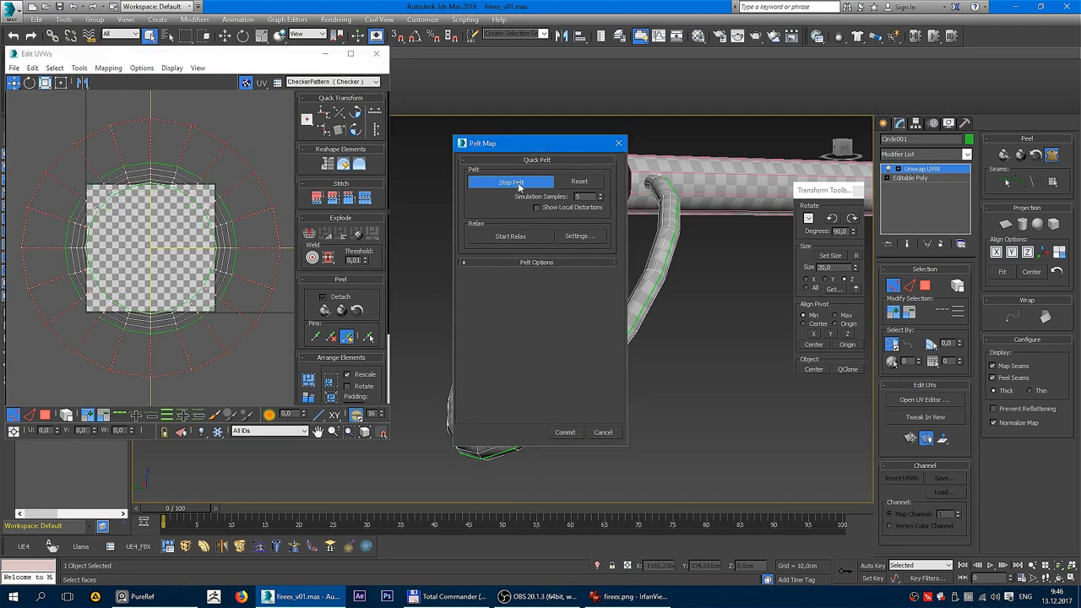
pyautogui.click(510, 236)
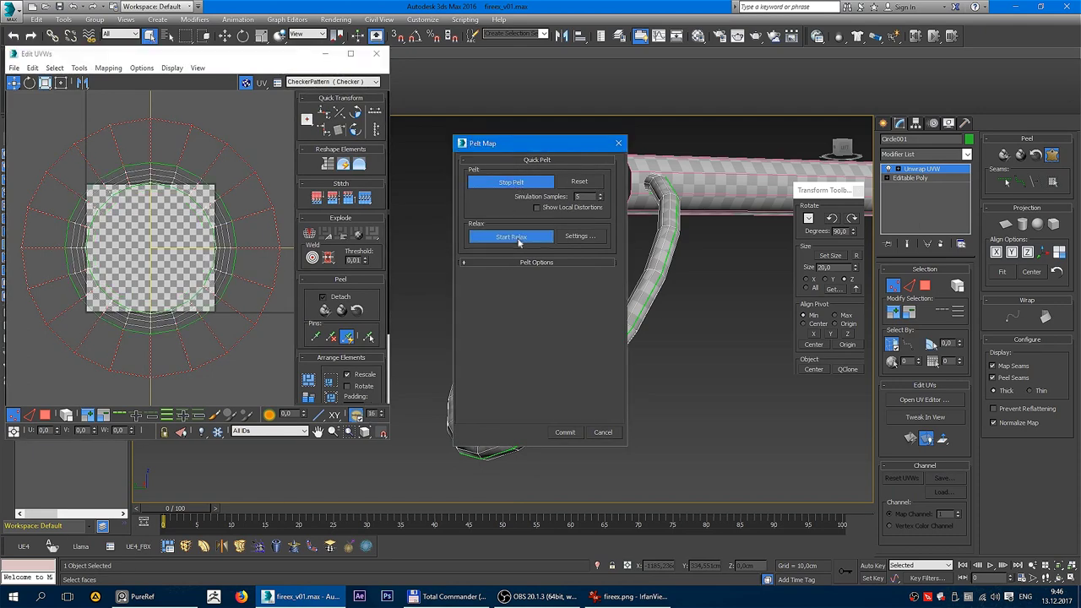
pyautogui.click(565, 432)
pyautogui.scroll(-3, 224, 217)
pyautogui.moveTo(228, 216); pyautogui.dragTo(208, 313)
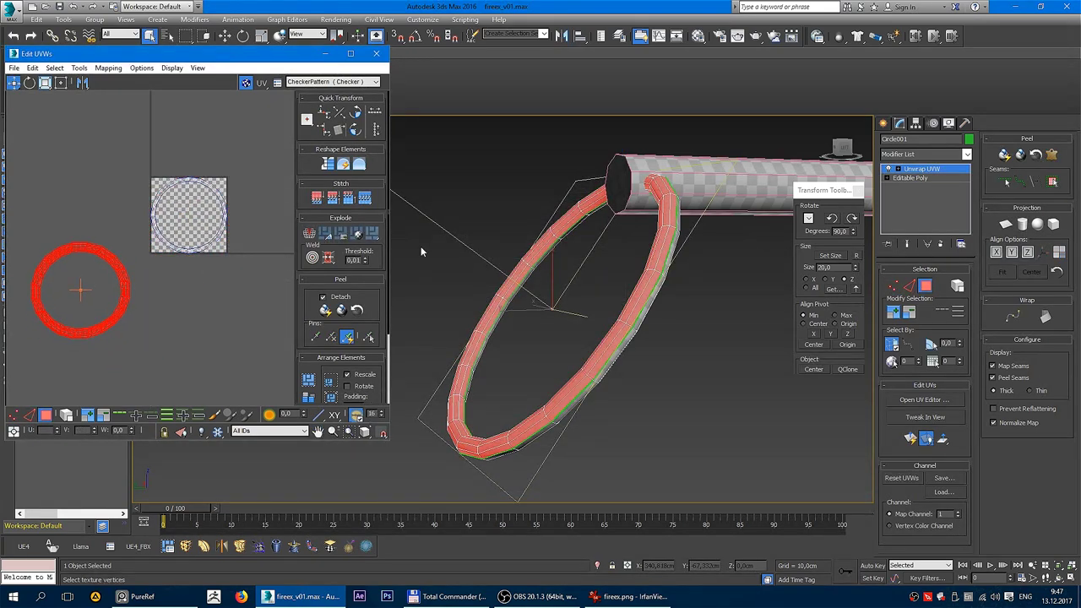
# Step: Reselect the whole ring, pelt, relax and commit again, then apply Quick Peel
pyautogui.keyDown('alt'); pyautogui.moveTo(421, 251); pyautogui.dragTo(636, 248, button='middle'); pyautogui.keyUp('alt')
pyautogui.click(467, 226)
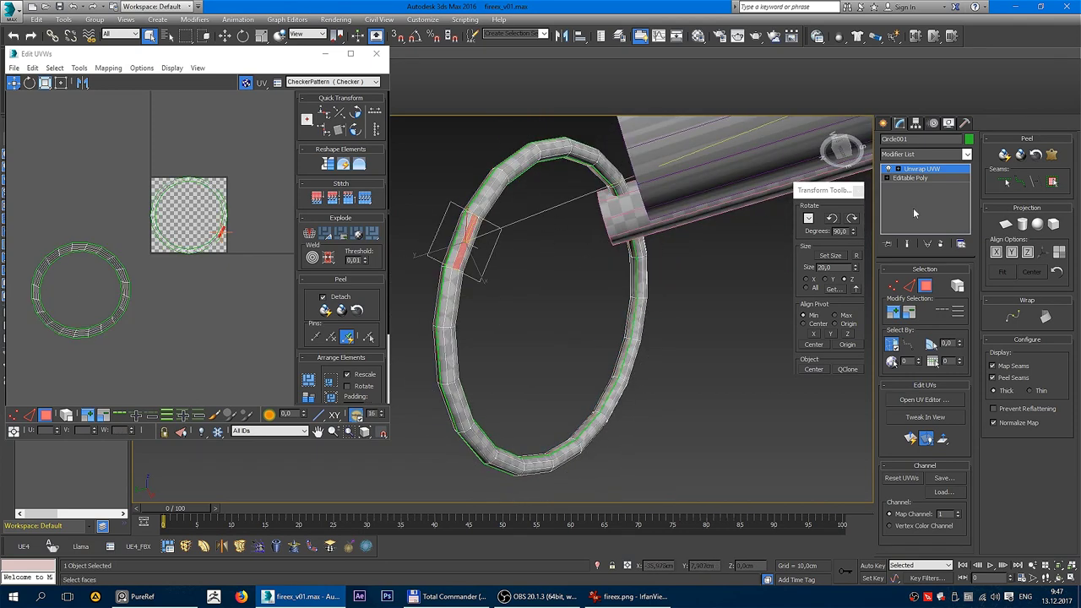
pyautogui.click(1052, 183)
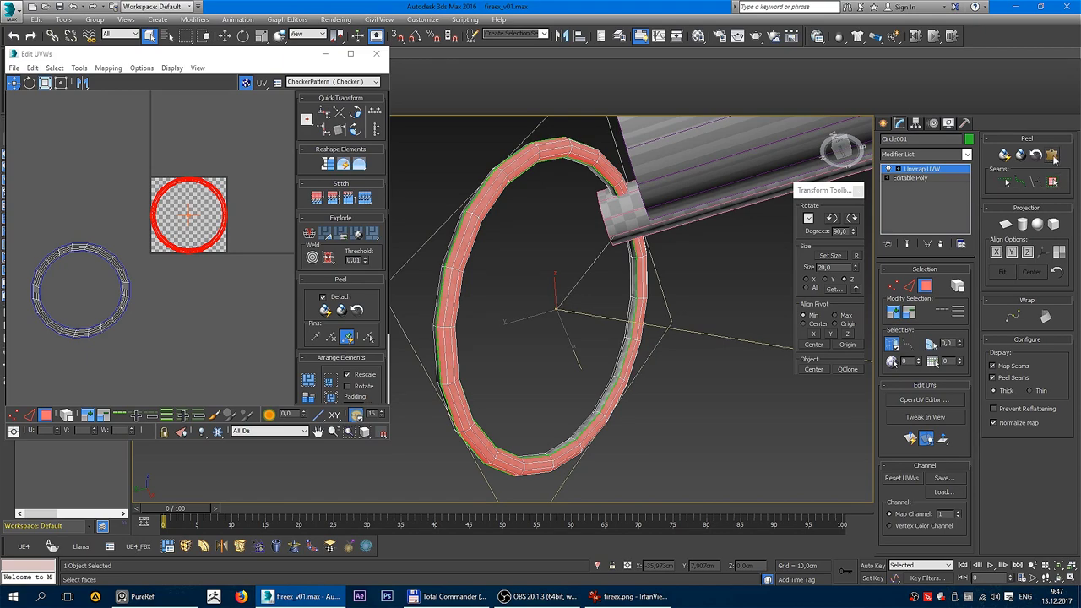
pyautogui.click(1051, 155)
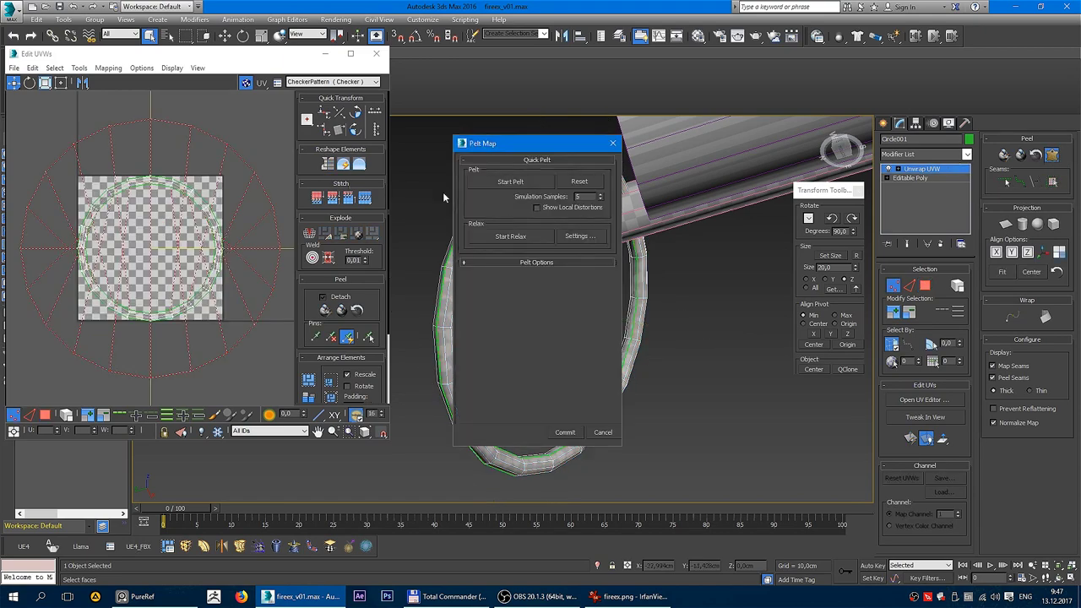
pyautogui.click(512, 237)
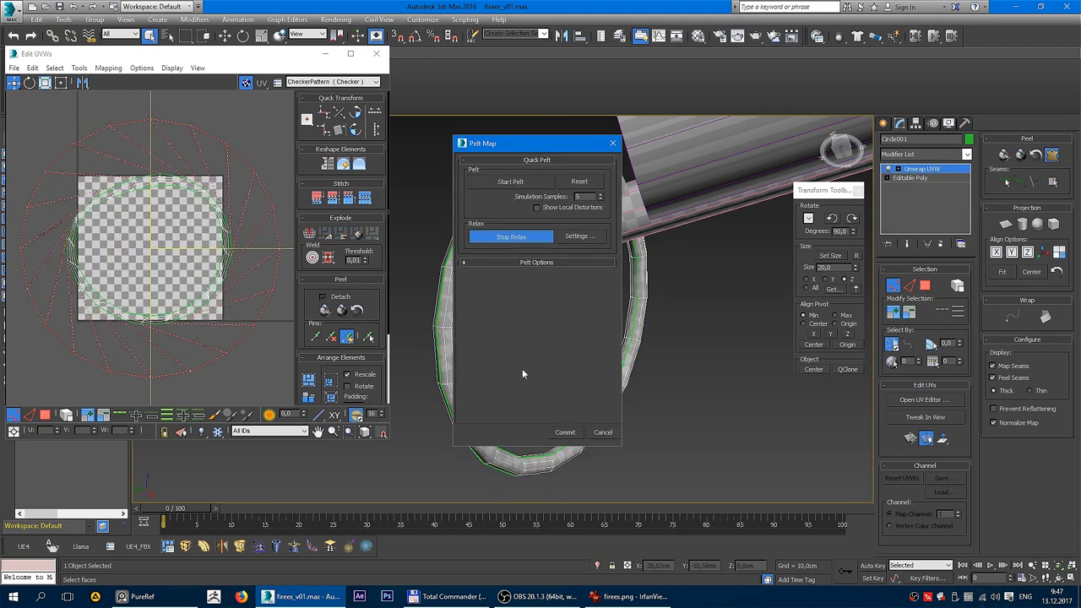
pyautogui.click(565, 432)
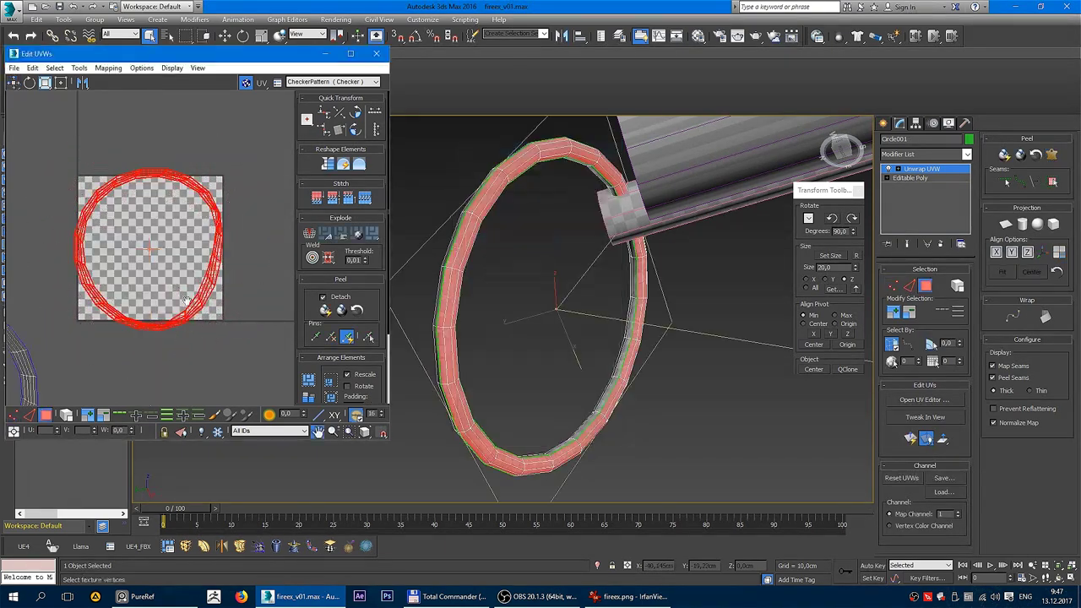
pyautogui.click(326, 312)
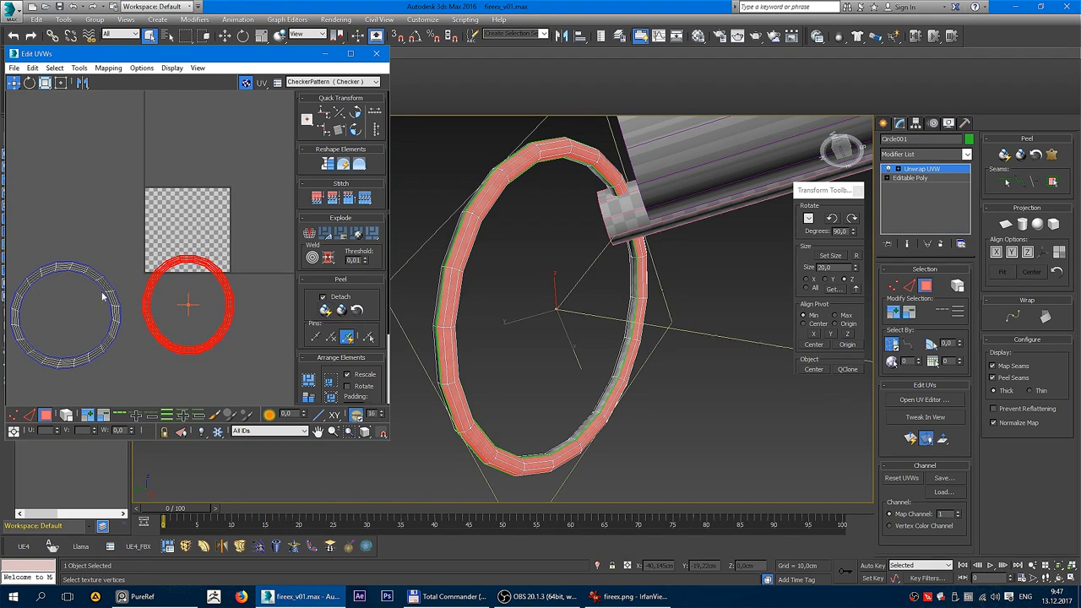
# Step: Select parts of the two ring UV shells, switching to edge selection
pyautogui.moveTo(124, 242); pyautogui.dragTo(180, 236, button='middle')
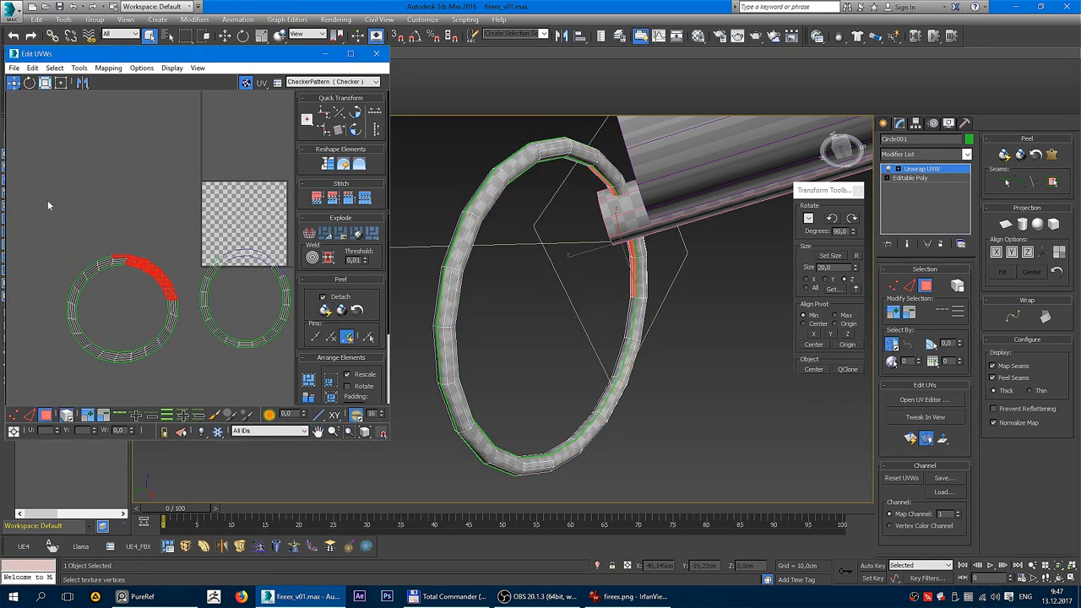
pyautogui.moveTo(47, 200); pyautogui.dragTo(197, 360)
pyautogui.click(191, 291)
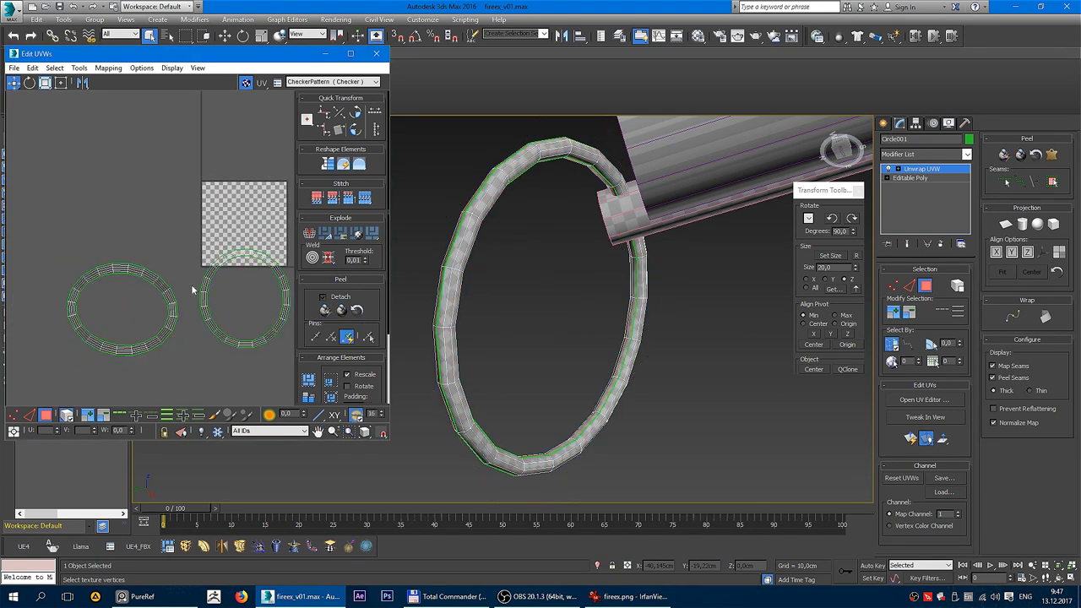
pyautogui.scroll(2, 181, 313)
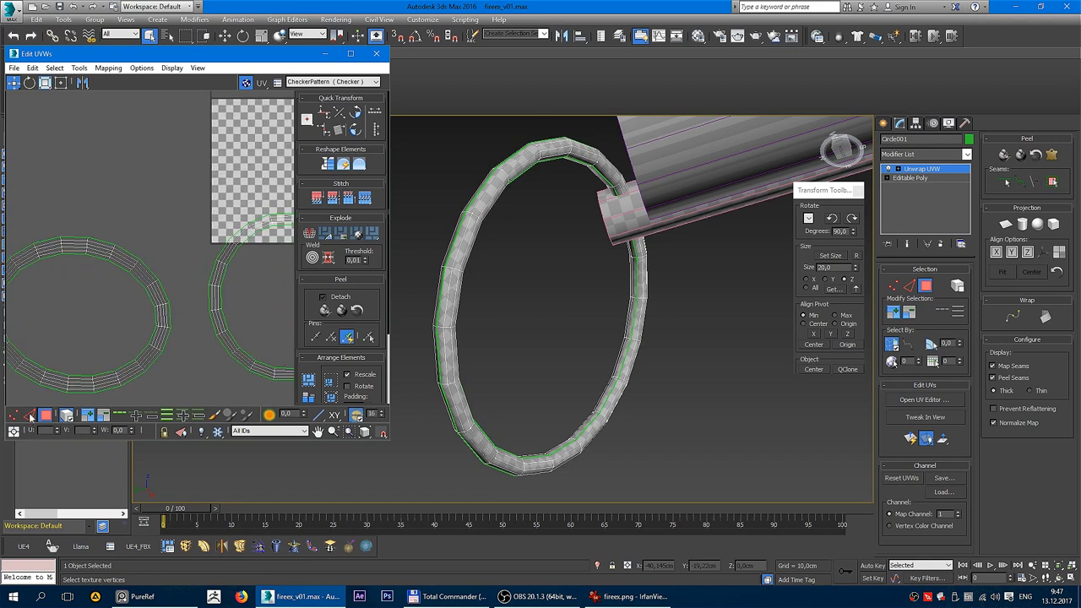
pyautogui.click(30, 414)
pyautogui.click(203, 319)
pyautogui.scroll(-2, 202, 320)
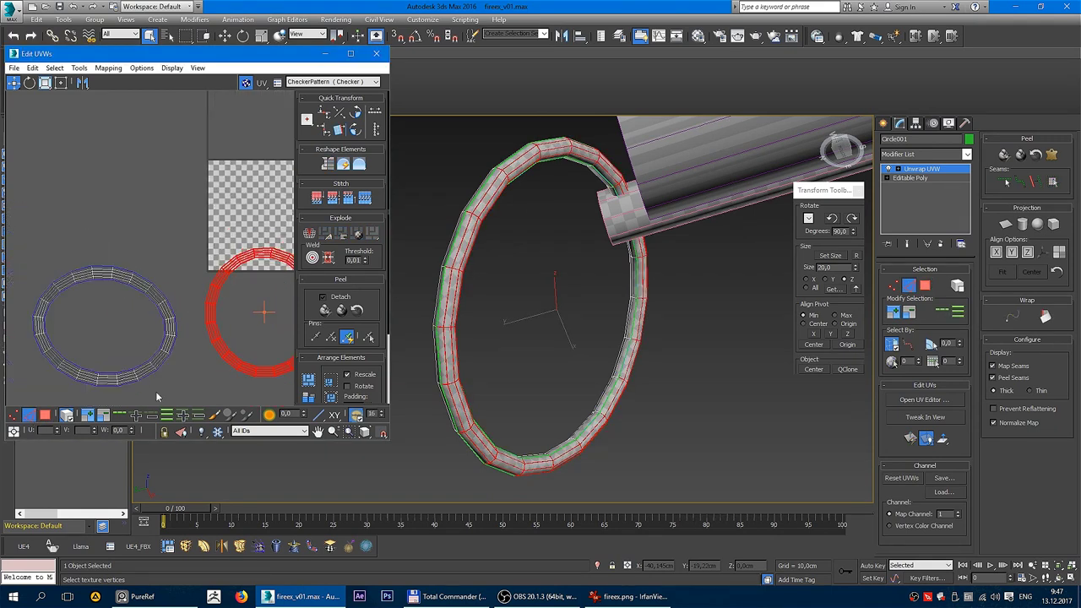
pyautogui.scroll(2, 248, 302)
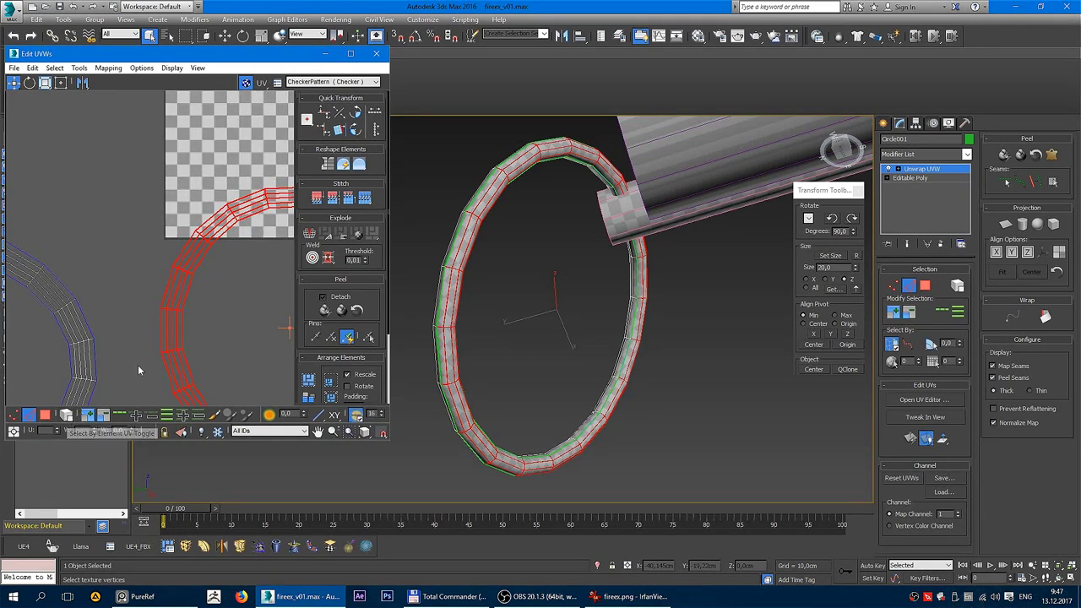
# Step: Stitch the left ring's seam edge onto the right ring with Stitch Selected
pyautogui.click(144, 329)
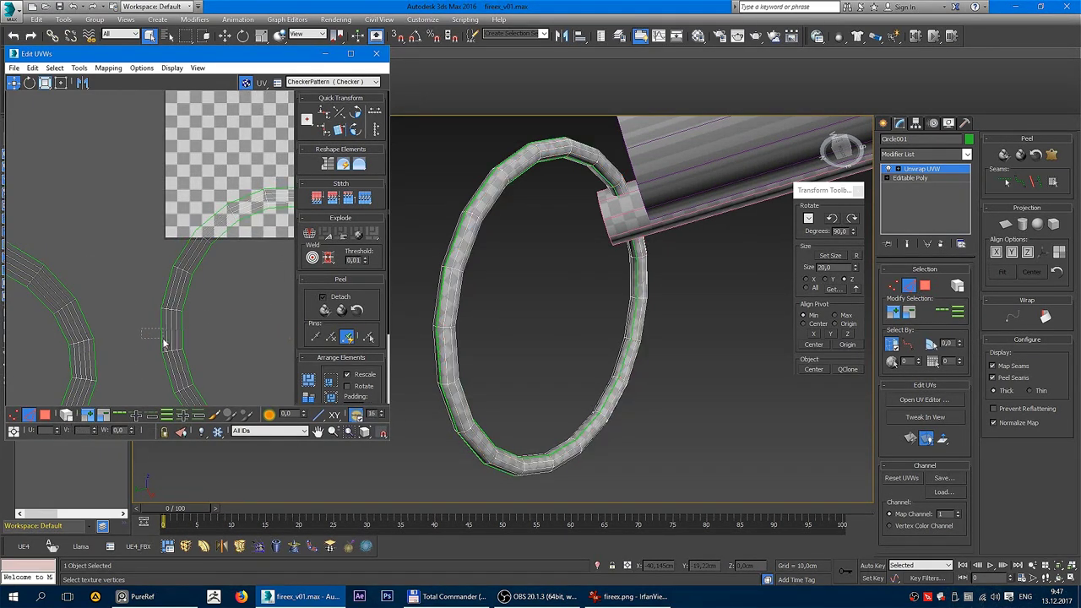
pyautogui.moveTo(164, 343); pyautogui.dragTo(163, 340)
pyautogui.rightClick(163, 342)
pyautogui.click(139, 372)
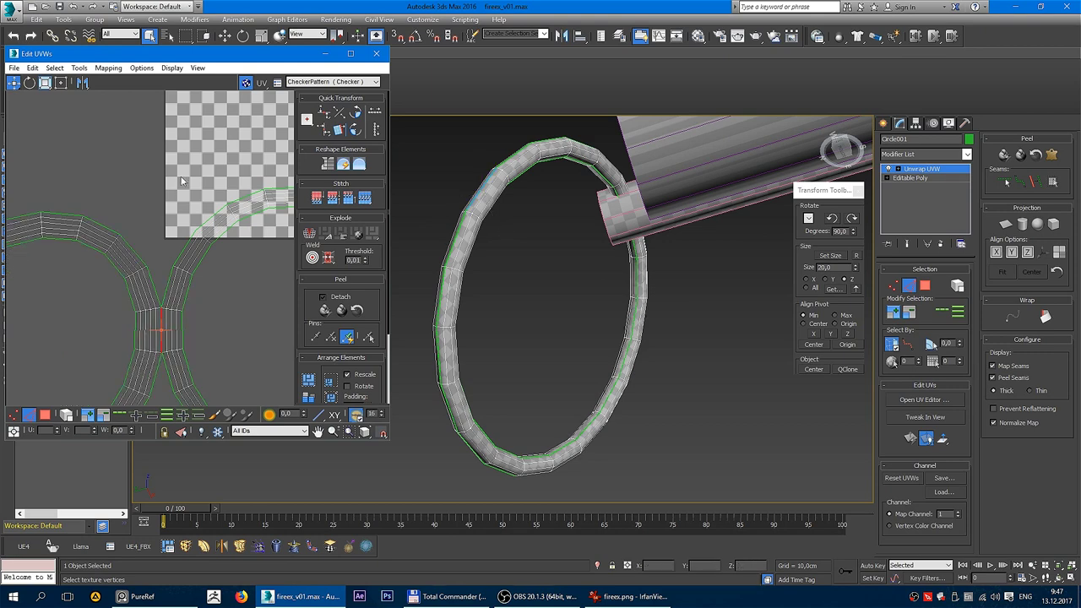
pyautogui.scroll(-3, 181, 180)
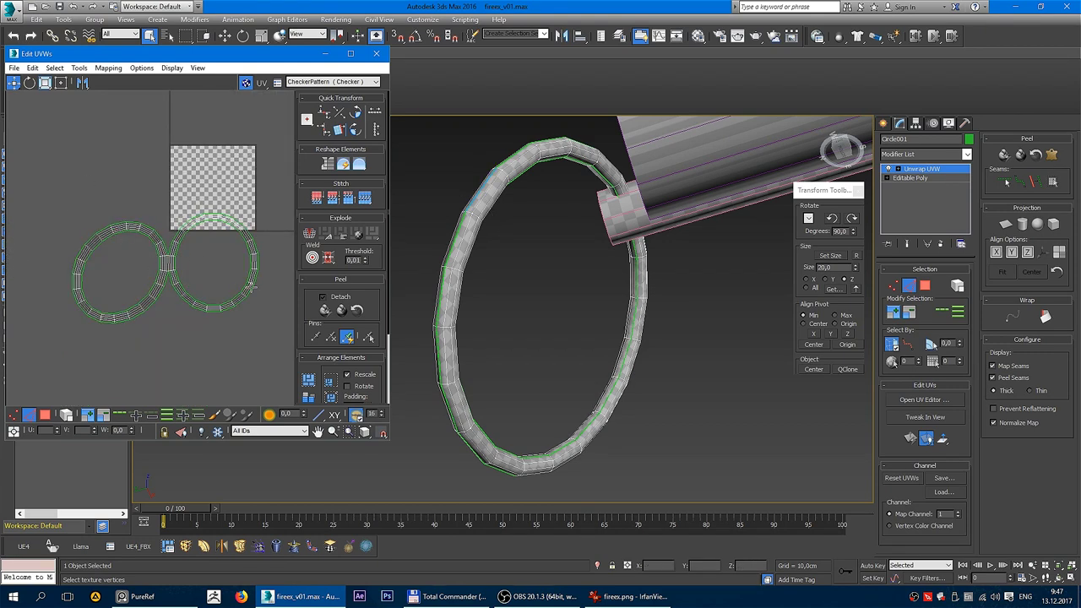
# Step: Pack both ring UV islands inside the texture square
pyautogui.scroll(-2, 217, 260)
pyautogui.click(308, 379)
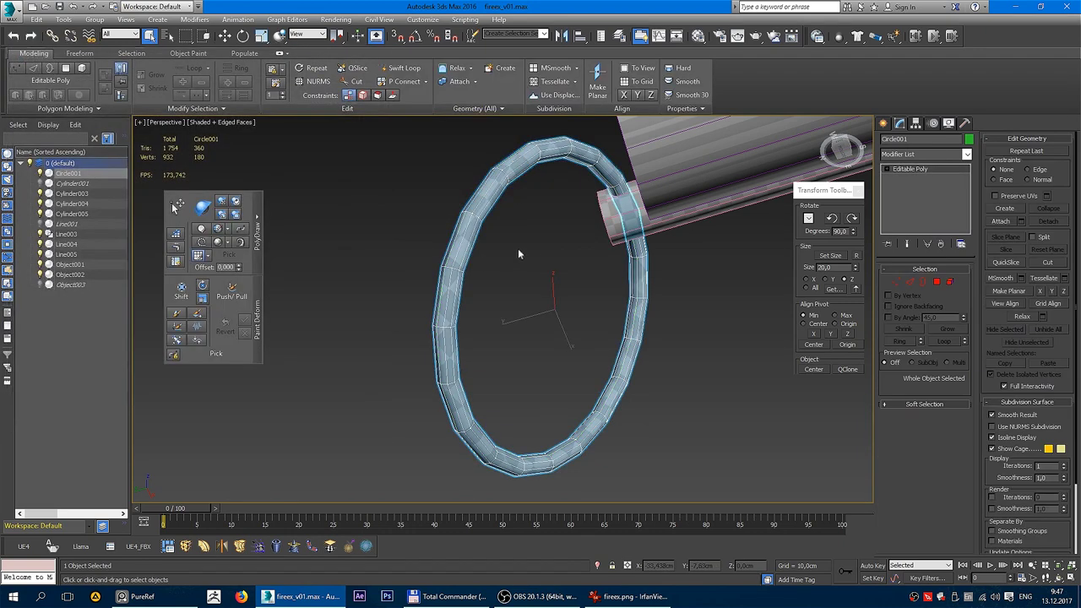
pyautogui.press('F4')
# Step: Attach the ring to the short tube Cylinder003, then delete the combined object
pyautogui.keyDown('alt'); pyautogui.moveTo(587, 314); pyautogui.dragTo(552, 265, button='middle'); pyautogui.keyUp('alt')
pyautogui.click(508, 250)
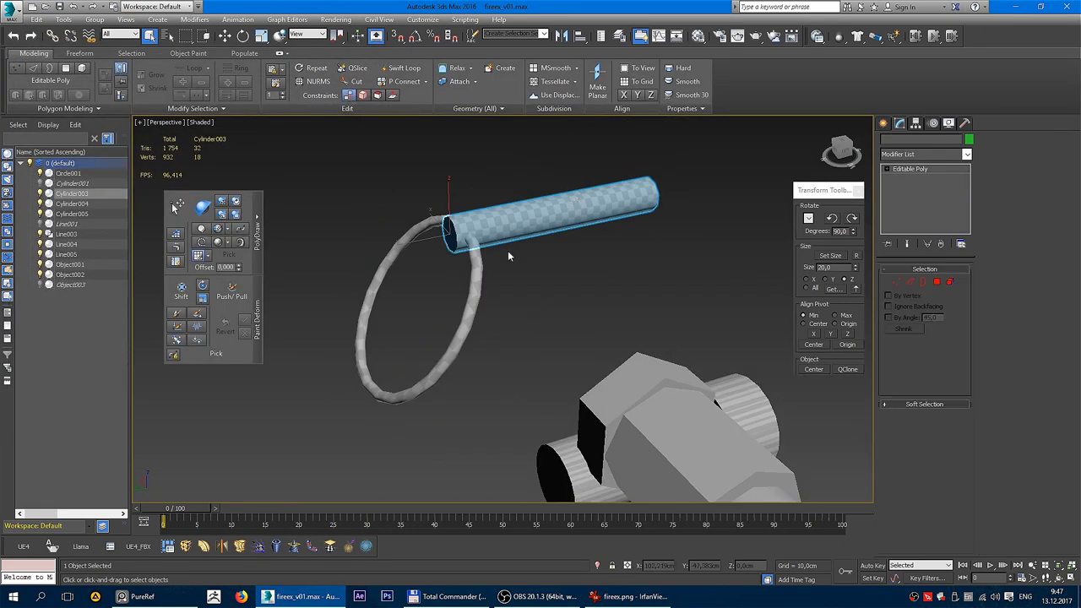
pyautogui.hotkey('alt', 'a')
pyautogui.click(479, 270)
pyautogui.press('w')
pyautogui.scroll(-3, 544, 275)
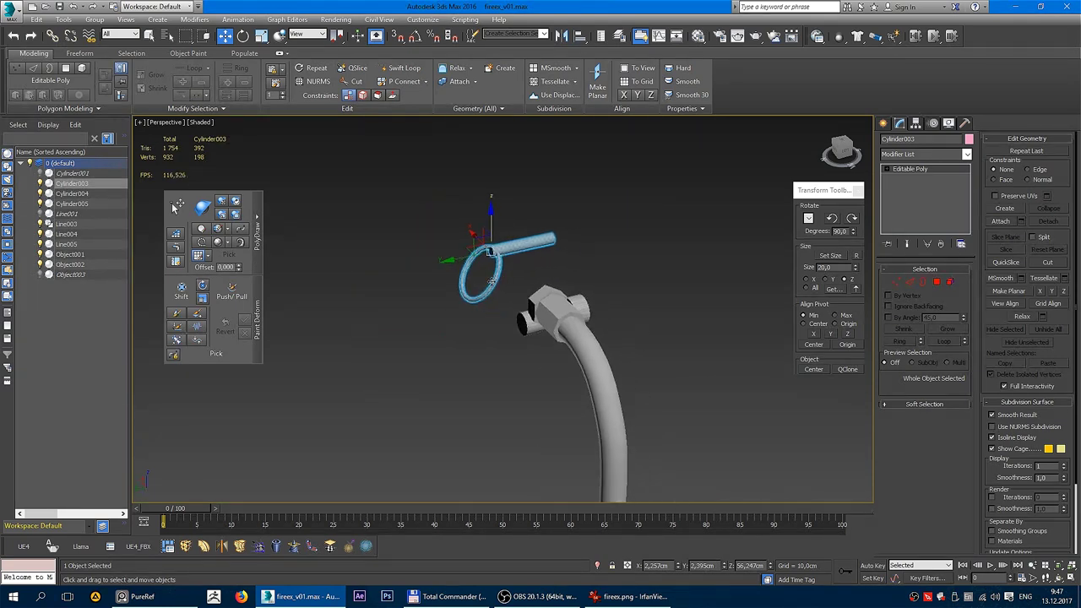
pyautogui.keyDown('alt'); pyautogui.moveTo(544, 275); pyautogui.dragTo(593, 225, button='middle'); pyautogui.keyUp('alt')
pyautogui.click(592, 225)
pyautogui.hotkey('ctrl', 'z')
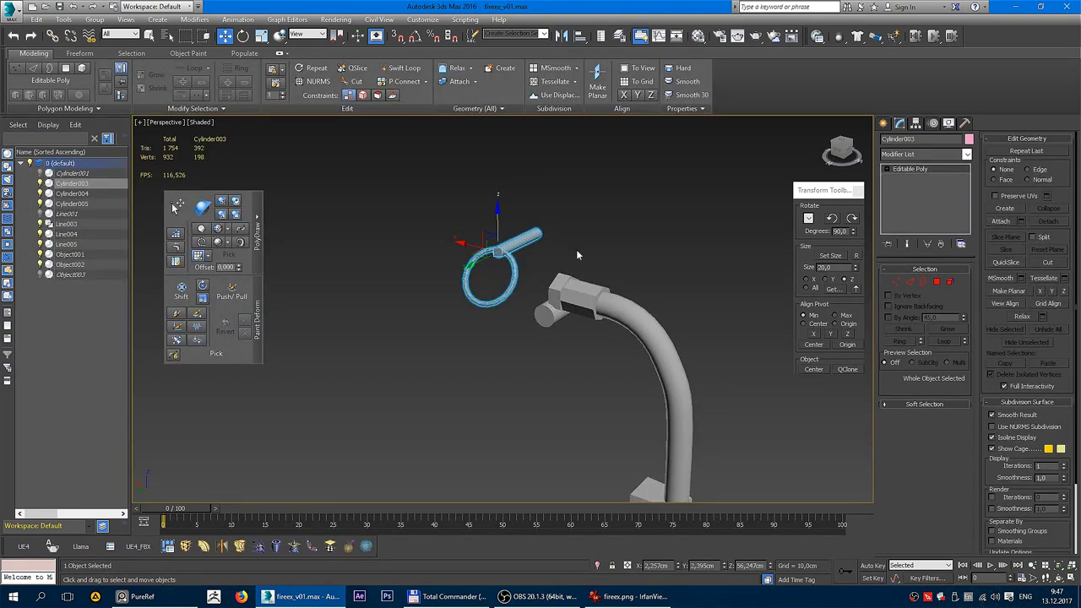
pyautogui.press('Delete')
# Step: Select the pipe-end cylinder Object001, add an Unwrap UVW modifier and open the UV Editor
pyautogui.moveTo(548, 423)
pyautogui.keyDown('alt'); pyautogui.mouseDown(button='middle')
pyautogui.moveTo(507, 363)
pyautogui.moveTo(176, 207)
pyautogui.mouseUp(button='middle'); pyautogui.keyUp('alt')
pyautogui.press('F4')
pyautogui.click(493, 367)
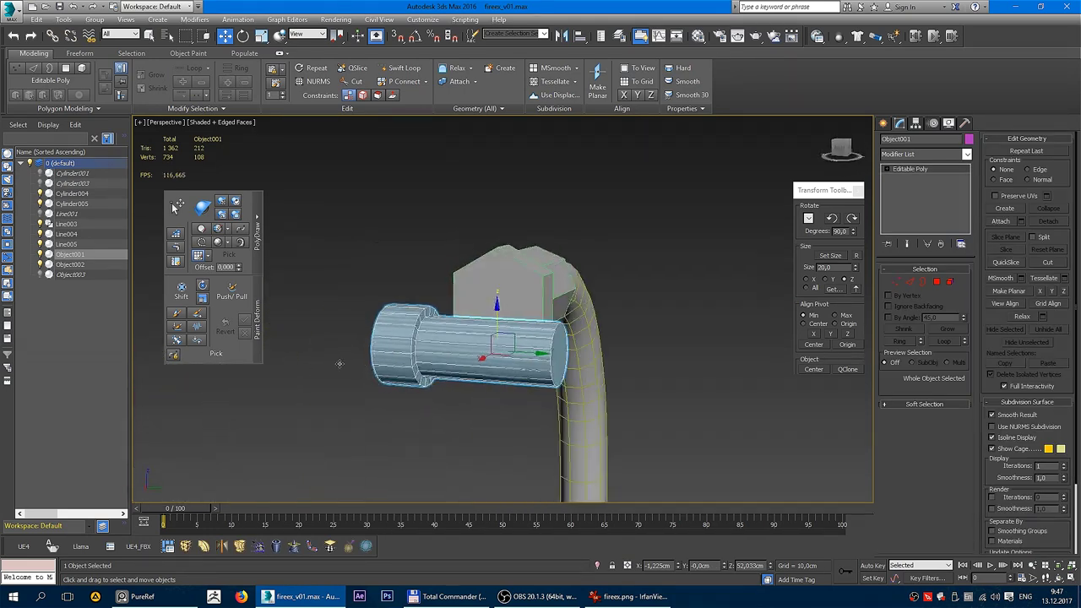
pyautogui.keyDown('alt'); pyautogui.moveTo(436, 374); pyautogui.dragTo(490, 336, button='middle'); pyautogui.keyUp('alt')
pyautogui.rightClick(490, 336)
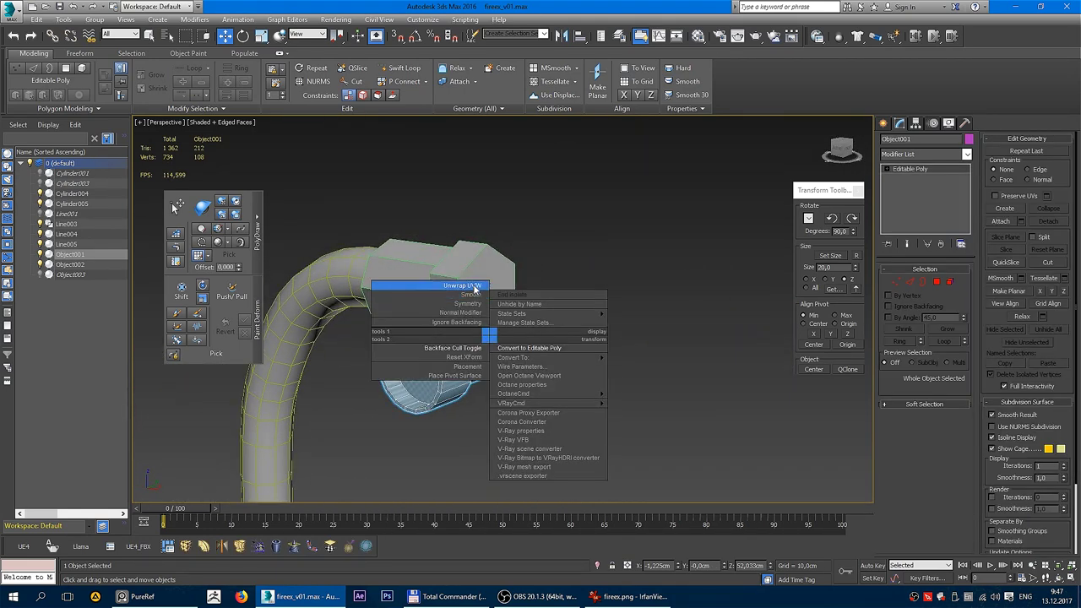
pyautogui.click(475, 288)
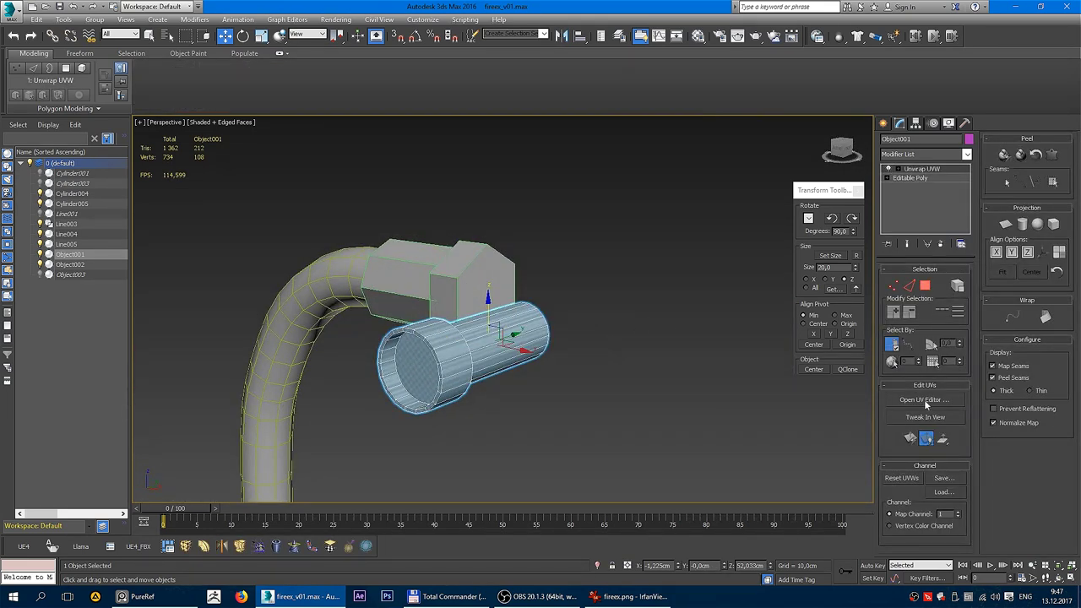
pyautogui.click(925, 400)
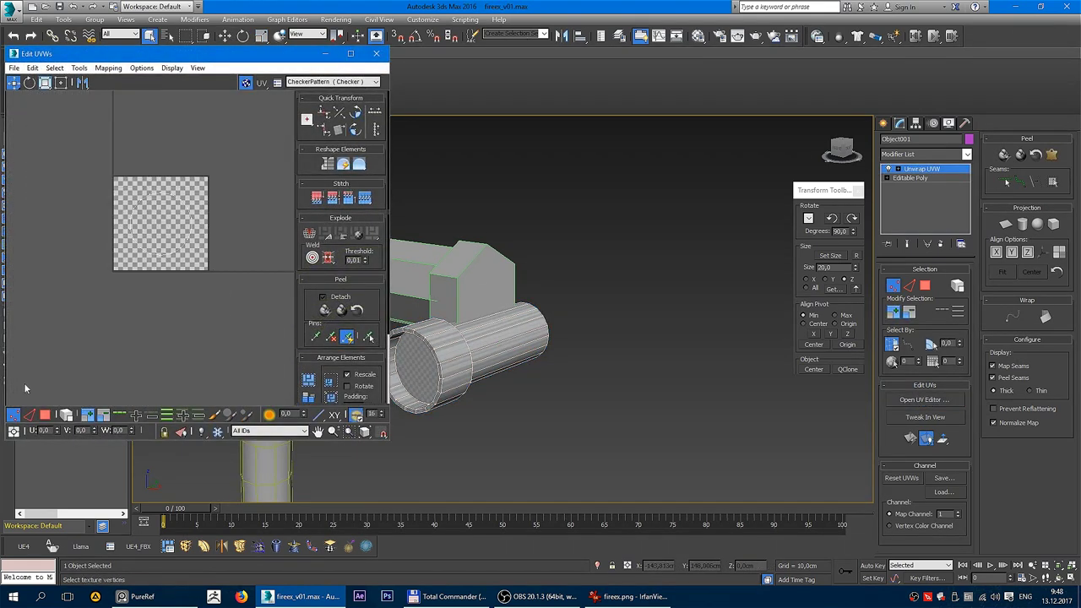
# Step: Clear the face selection and choose Flatten Mapping from the Mapping menu
pyautogui.click(45, 414)
pyautogui.click(105, 297)
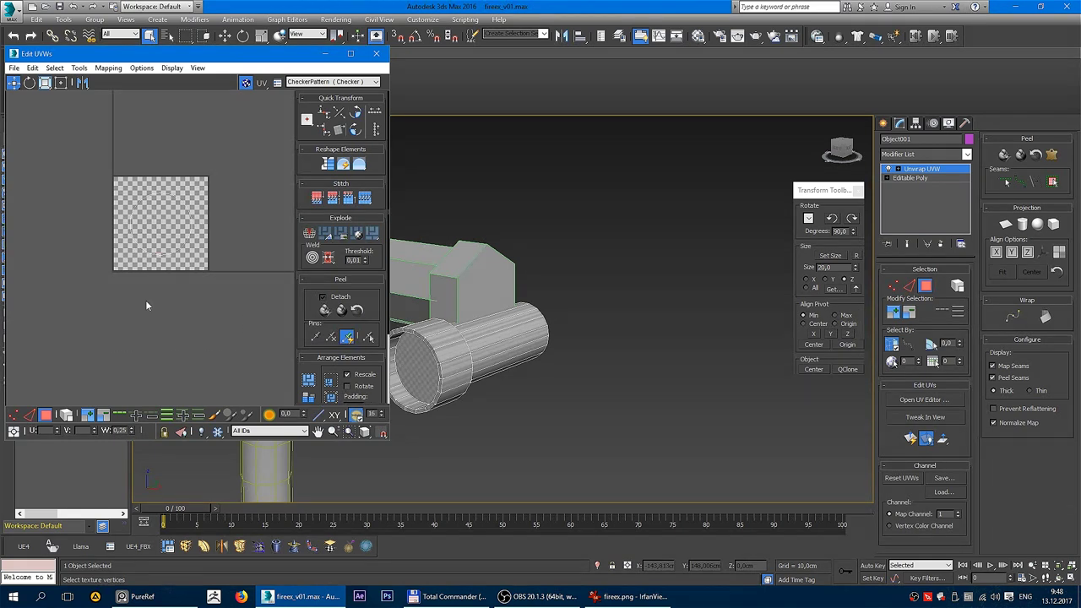
pyautogui.click(108, 69)
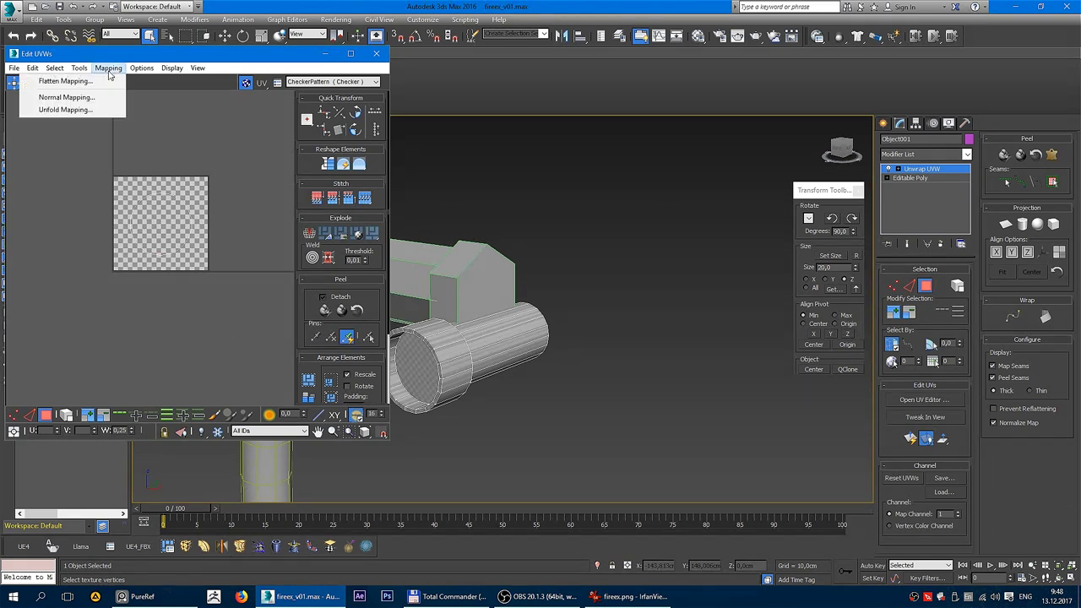
pyautogui.click(89, 82)
# Step: Confirm Flatten Mapping, set the background to Map #1, and move all islands below the tile
pyautogui.click(157, 79)
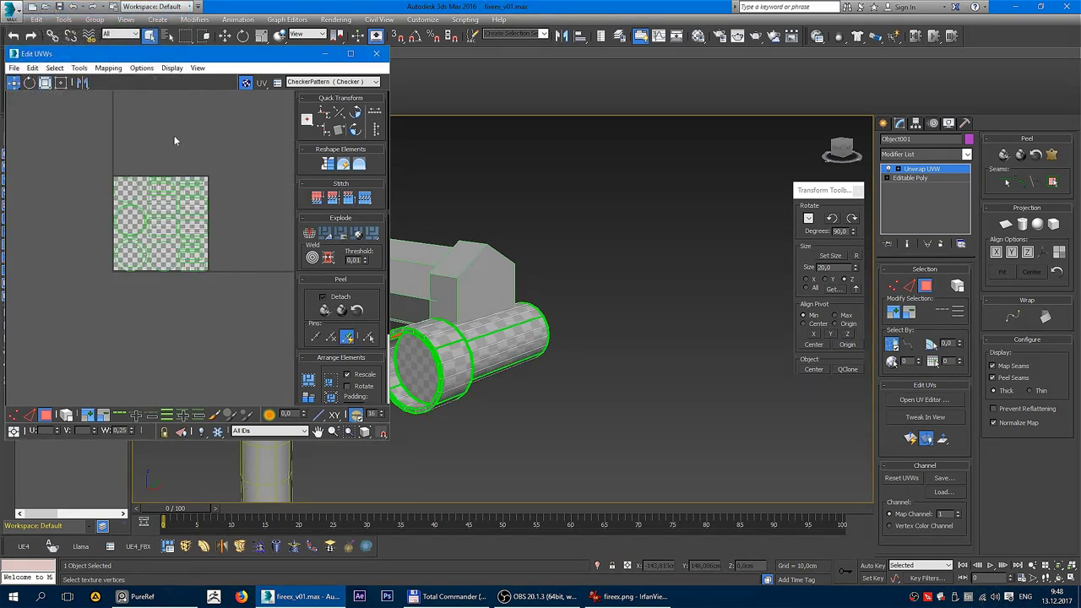
pyautogui.hotkey('ctrl', 'a')
pyautogui.click(348, 82)
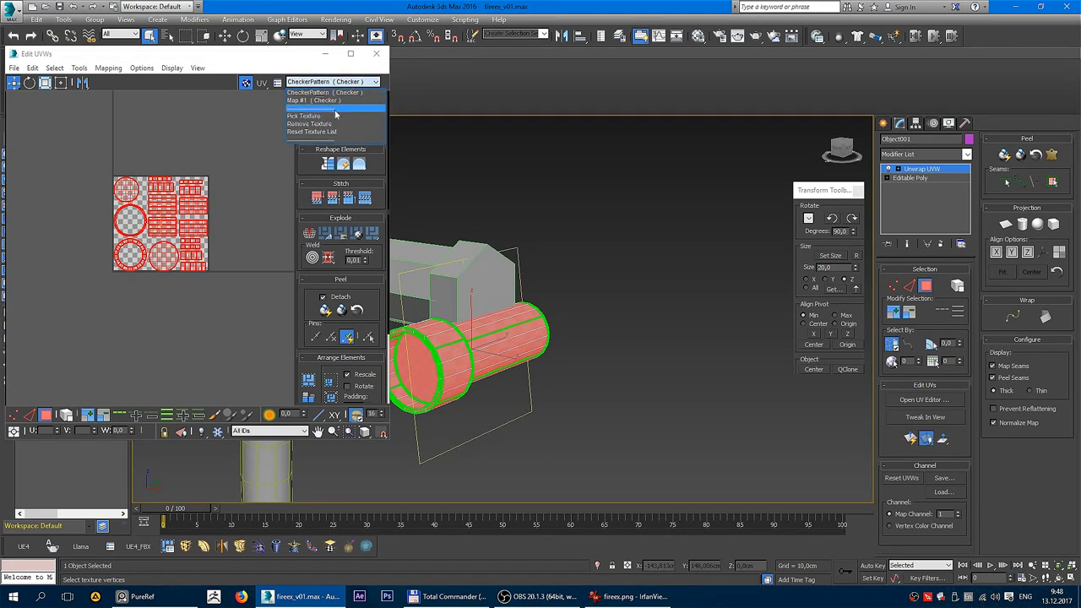
pyautogui.click(321, 117)
pyautogui.moveTo(160, 226)
pyautogui.mouseDown()
pyautogui.moveTo(149, 287)
pyautogui.moveTo(157, 328)
pyautogui.mouseUp()
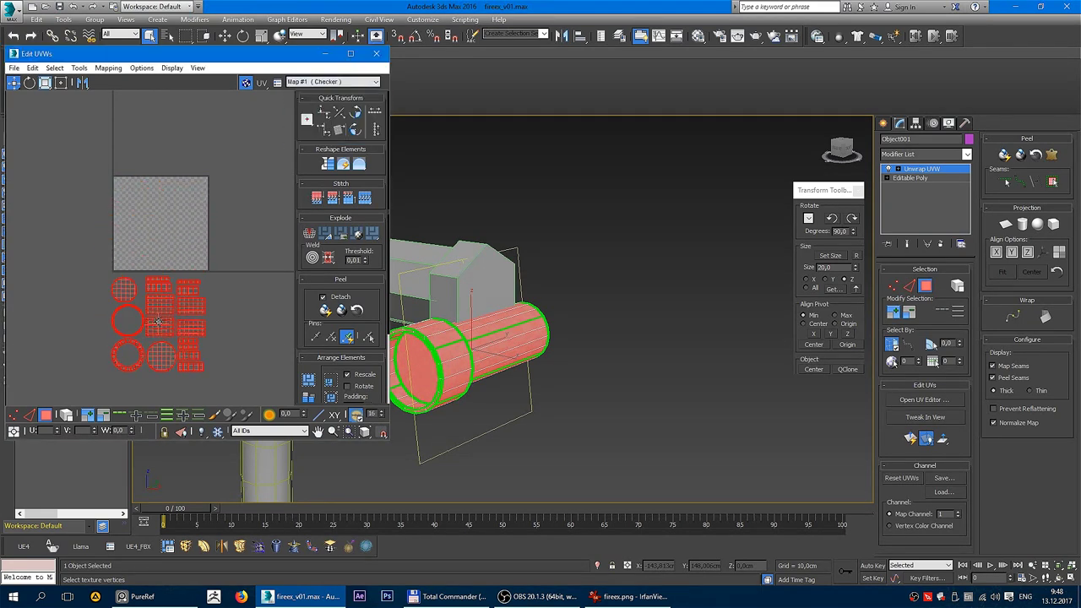
pyautogui.click(214, 287)
# Step: Select a side face of the cylinder and move its UV shell to a new spot
pyautogui.scroll(3, 507, 329)
pyautogui.scroll(3, 507, 329)
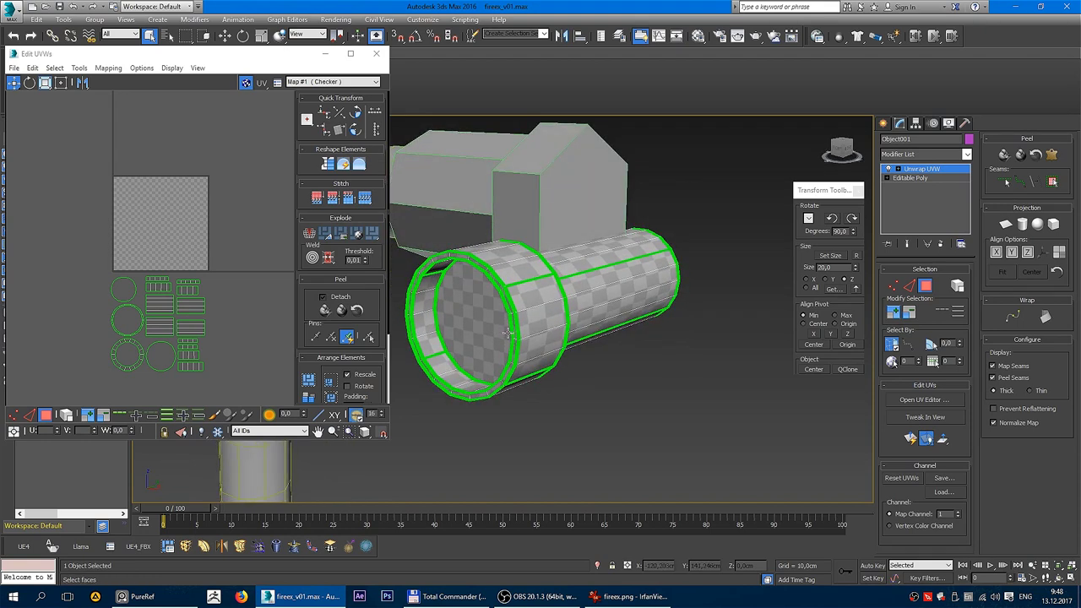
pyautogui.keyDown('alt'); pyautogui.moveTo(588, 270); pyautogui.dragTo(545, 300, button='middle'); pyautogui.keyUp('alt')
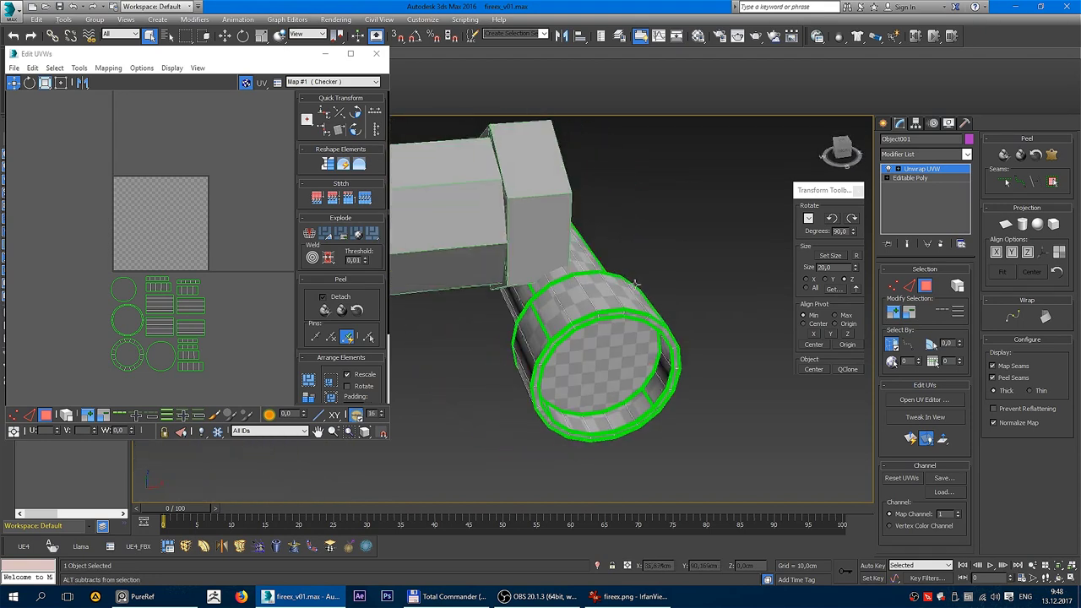
pyautogui.click(545, 300)
pyautogui.scroll(3, 193, 310)
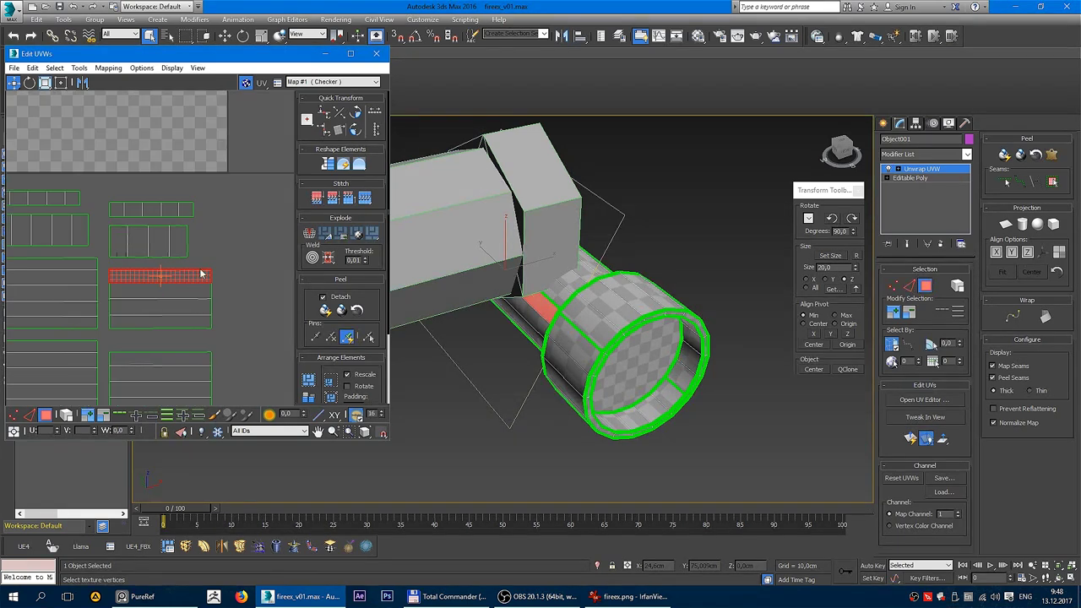
pyautogui.click(197, 270)
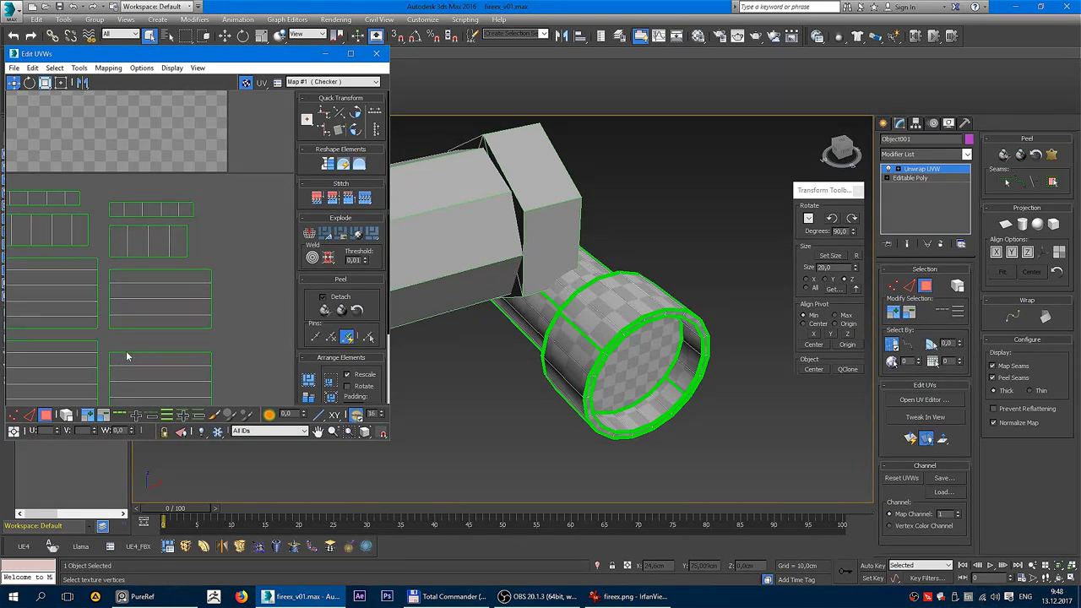
pyautogui.moveTo(166, 323); pyautogui.dragTo(193, 296)
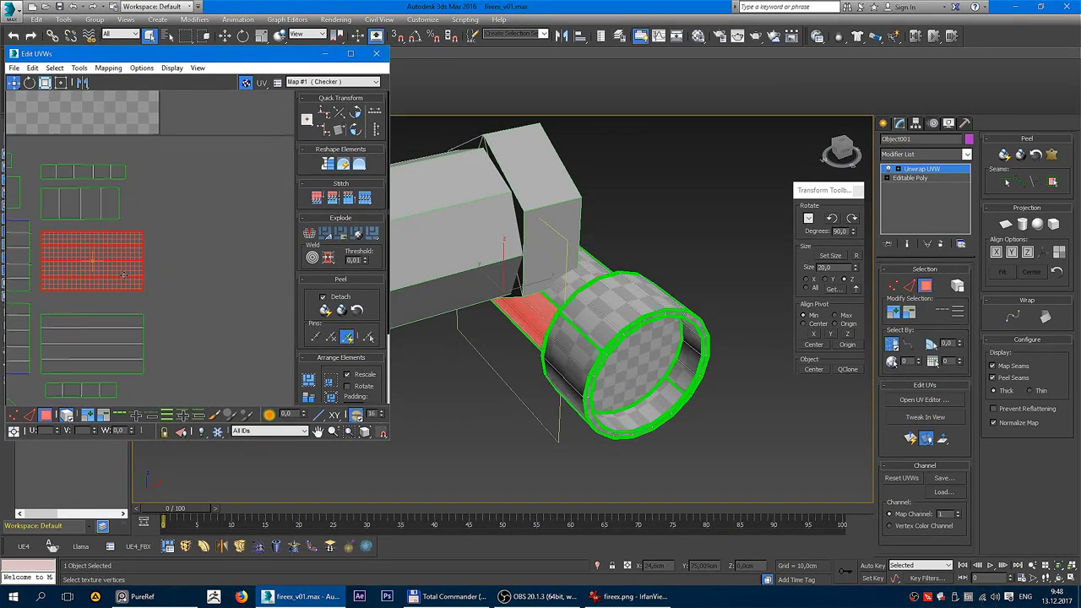
# Step: Stitch three neighbouring strip pieces onto the shell using Stitch Selected on edges
pyautogui.click(29, 415)
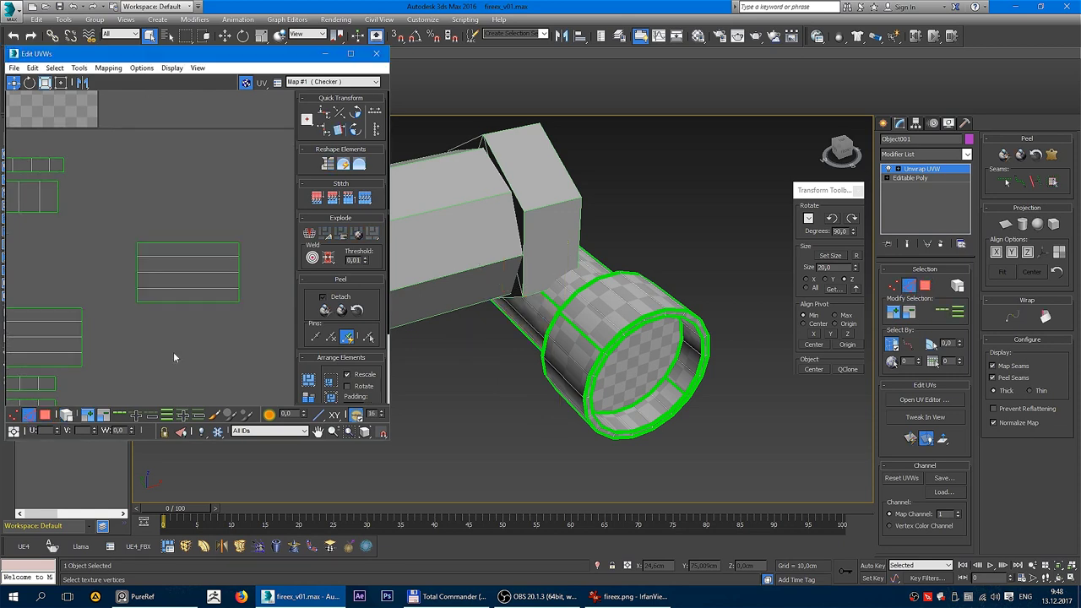
pyautogui.click(199, 302)
pyautogui.rightClick(193, 304)
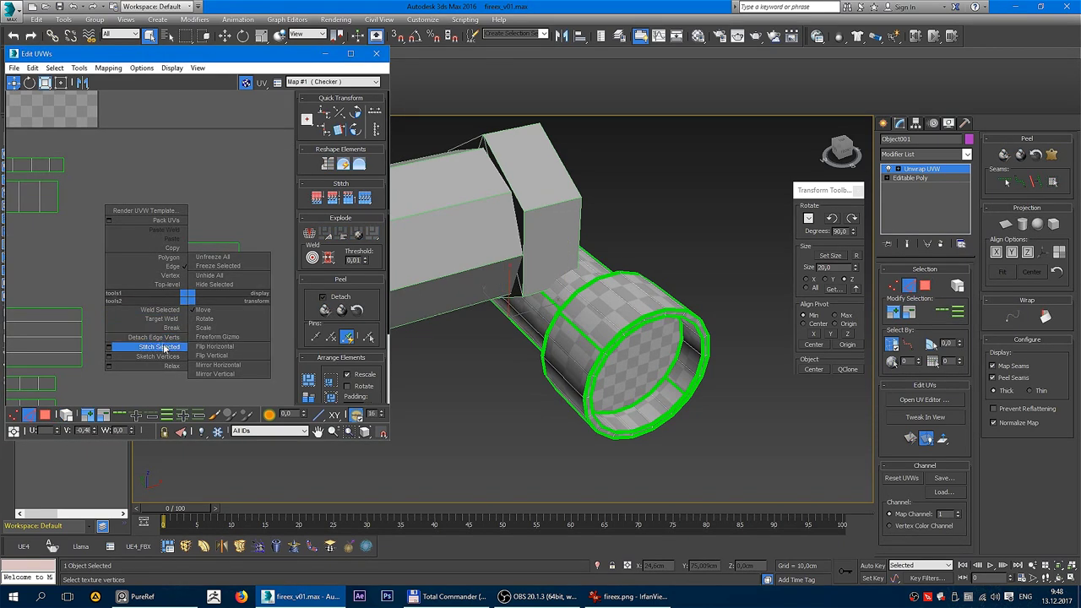
pyautogui.click(165, 349)
pyautogui.moveTo(206, 387); pyautogui.dragTo(204, 329, button='middle')
pyautogui.click(206, 315)
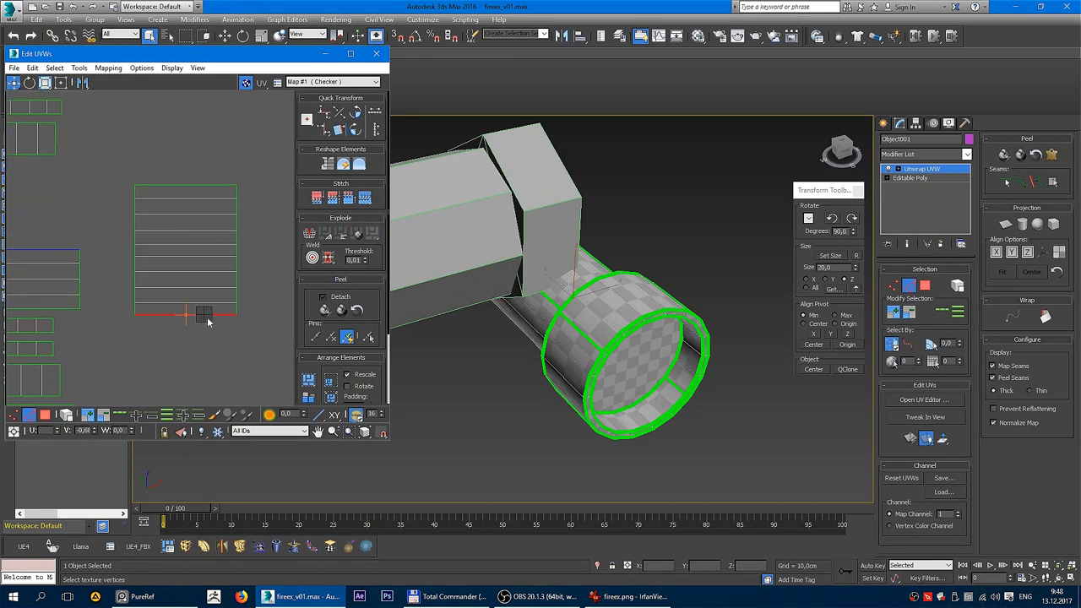
pyautogui.rightClick(207, 317)
pyautogui.click(169, 367)
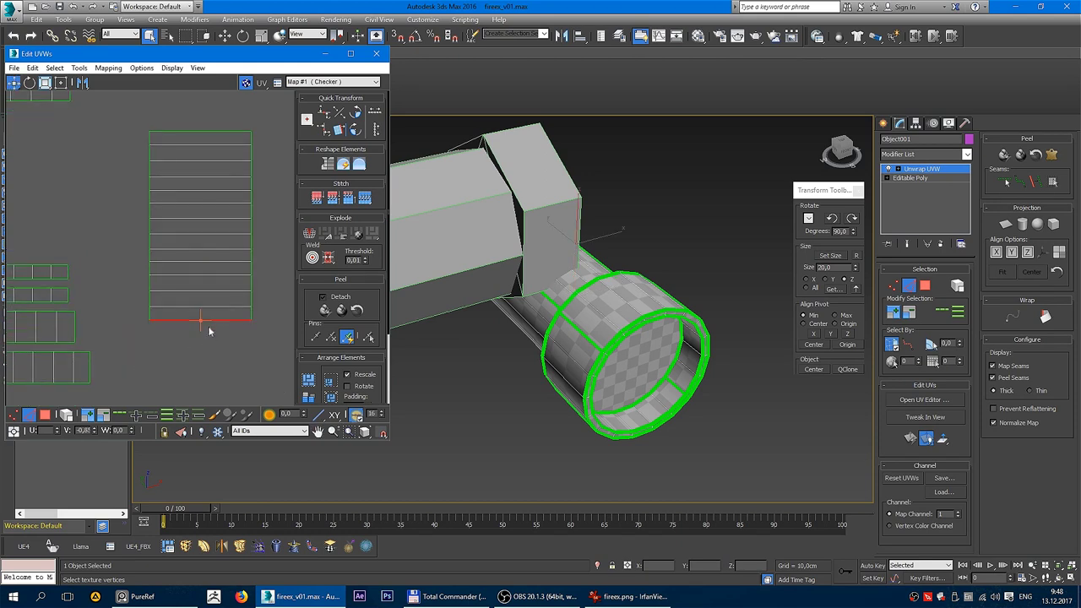
pyautogui.rightClick(213, 324)
pyautogui.click(169, 363)
pyautogui.scroll(-2, 220, 346)
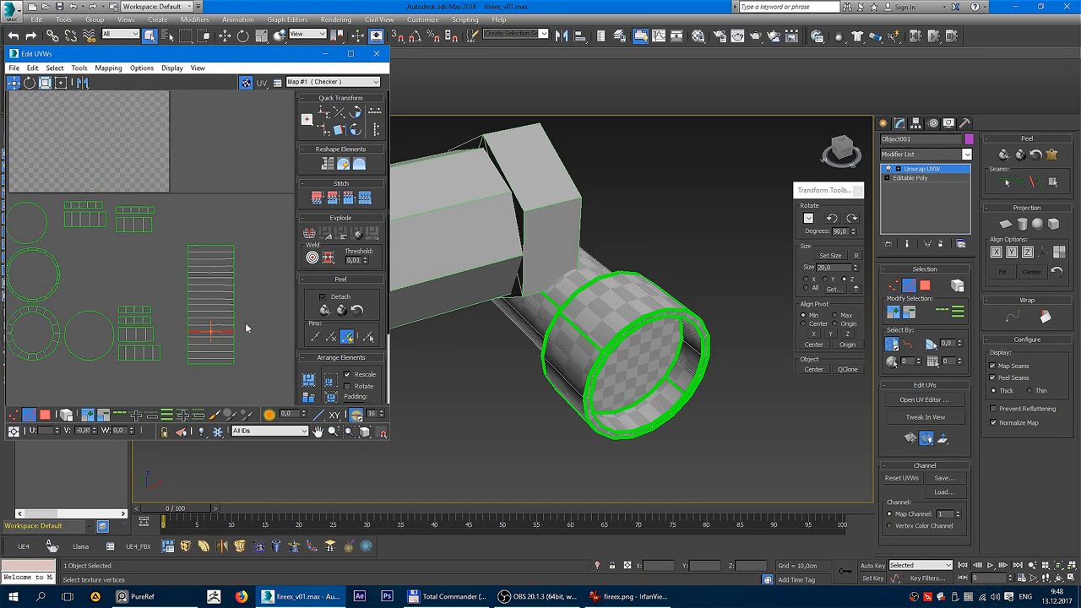
pyautogui.click(213, 363)
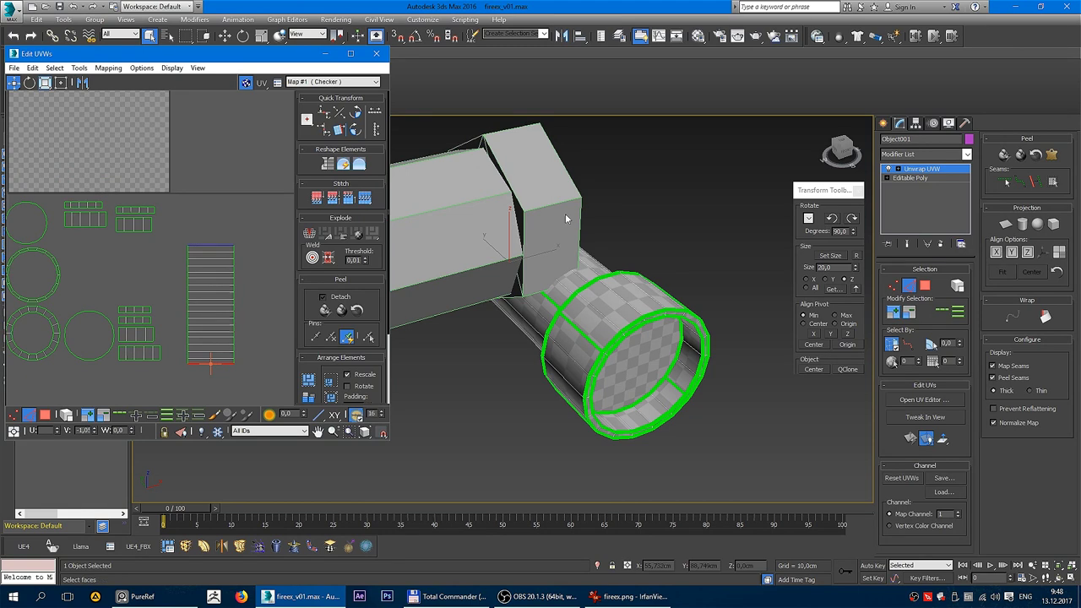
# Step: Move the cylinder cap's UV circle beside the rings, then switch to the reference photo
pyautogui.moveTo(565, 213)
pyautogui.keyDown('alt'); pyautogui.mouseDown(button='middle')
pyautogui.moveTo(634, 260)
pyautogui.moveTo(585, 267)
pyautogui.moveTo(595, 265)
pyautogui.mouseUp(button='middle'); pyautogui.keyUp('alt')
pyautogui.moveTo(120, 239); pyautogui.dragTo(207, 194, button='middle')
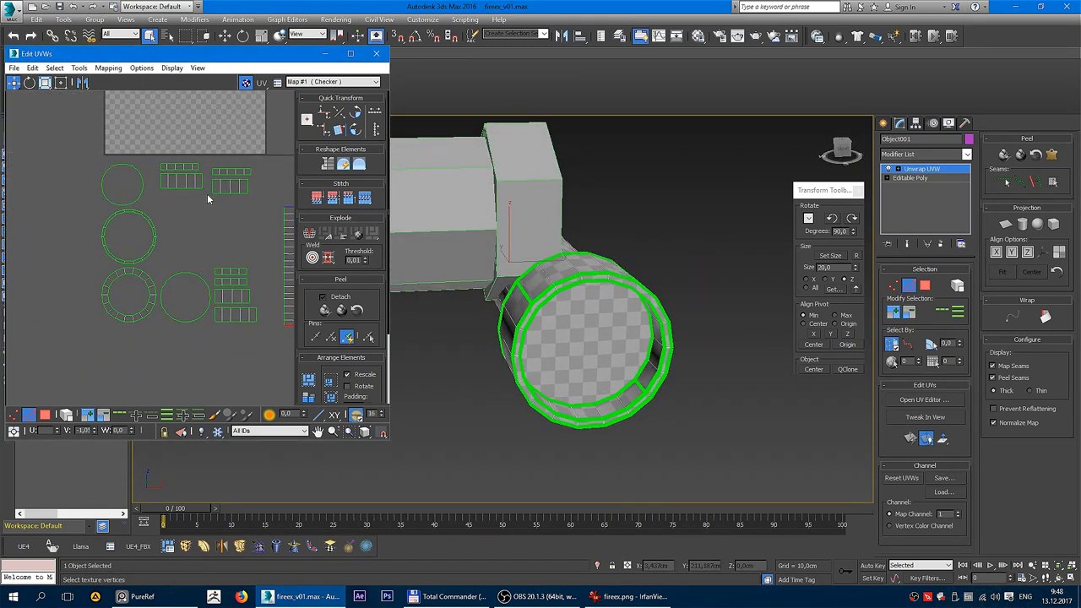
pyautogui.moveTo(549, 278)
pyautogui.keyDown('alt'); pyautogui.mouseDown(button='middle')
pyautogui.moveTo(588, 285)
pyautogui.moveTo(642, 270)
pyautogui.moveTo(595, 277)
pyautogui.mouseUp(button='middle'); pyautogui.keyUp('alt')
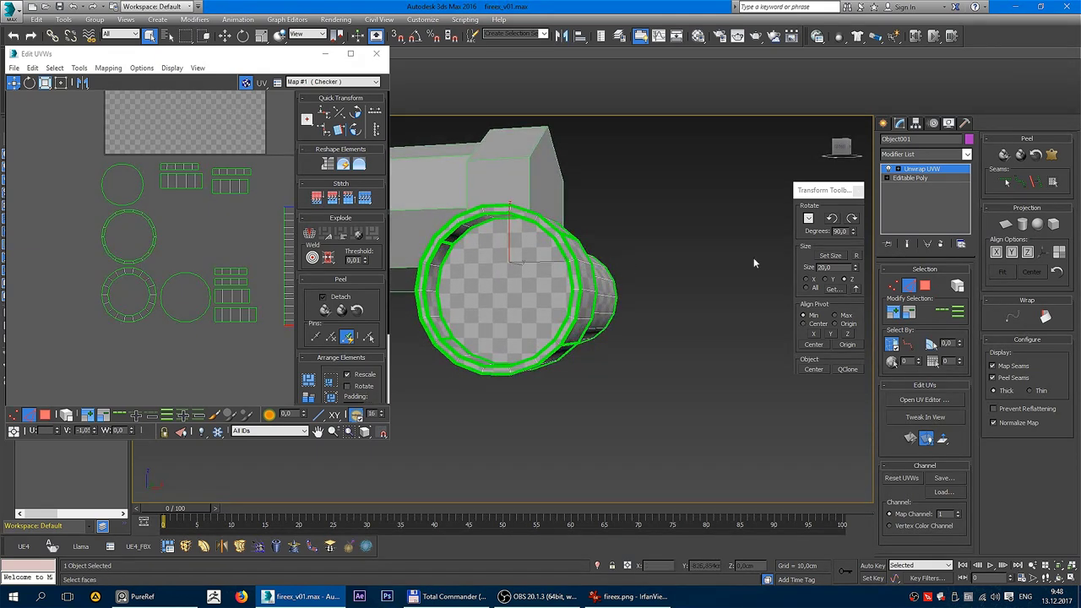
pyautogui.click(924, 286)
pyautogui.click(502, 281)
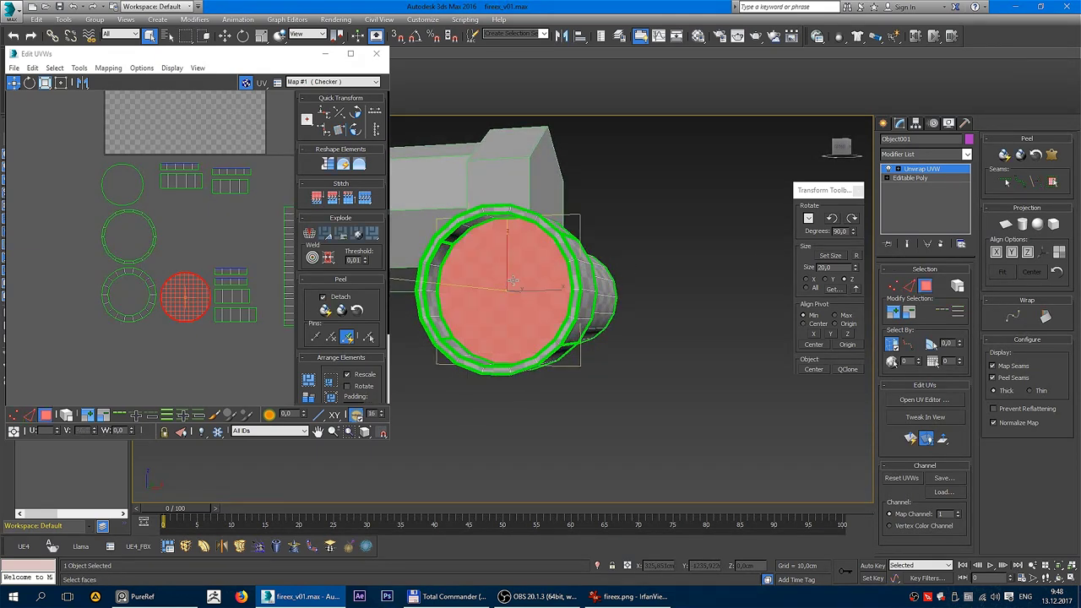
pyautogui.moveTo(190, 279); pyautogui.dragTo(190, 195, button='middle')
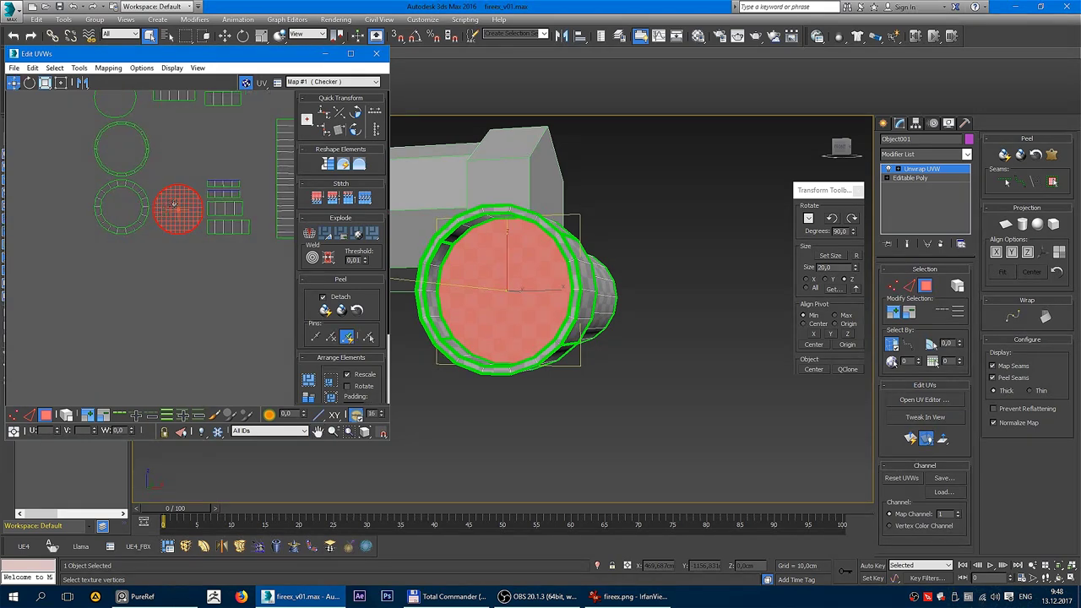
pyautogui.moveTo(174, 212)
pyautogui.mouseDown()
pyautogui.moveTo(109, 342)
pyautogui.moveTo(99, 336)
pyautogui.mouseUp()
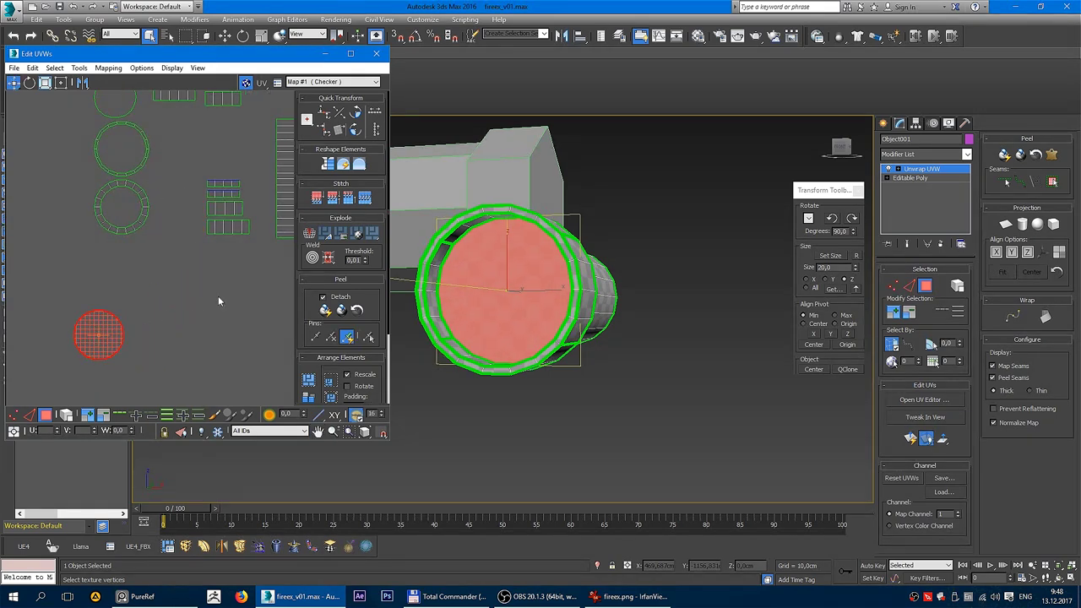
pyautogui.hotkey('alt', 'Tab')
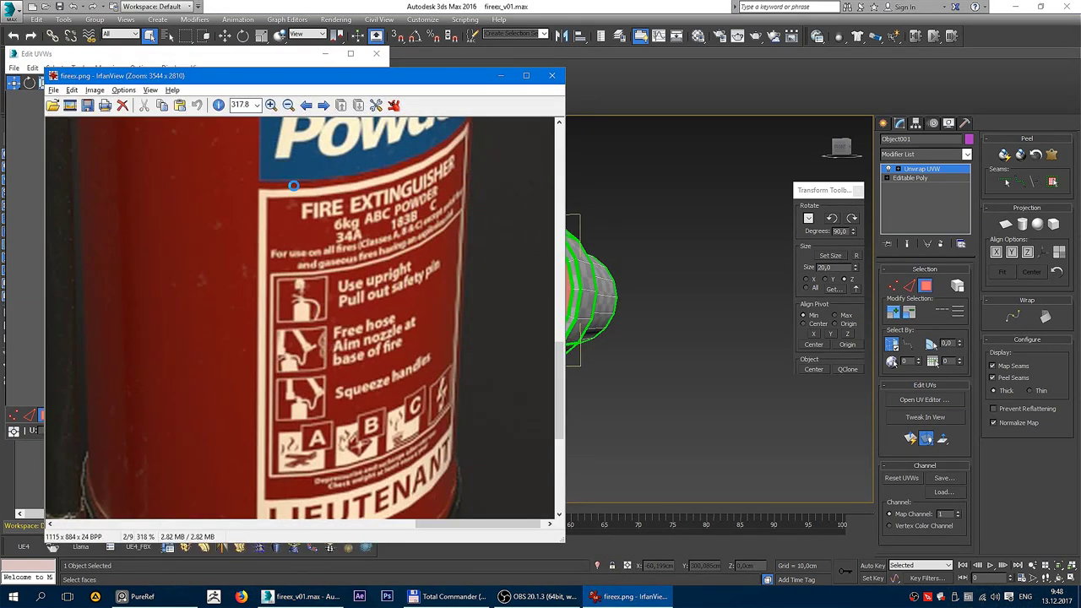
# Step: Scroll the reference photo to view the valve and handle up close
pyautogui.scroll(5, 298, 349)
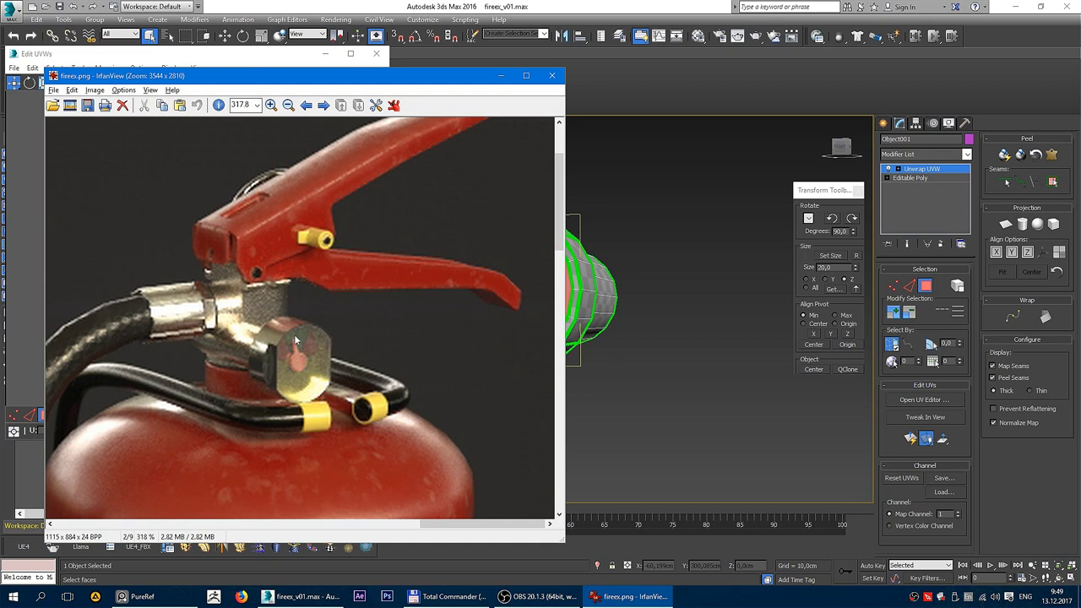
# Step: Return to 3ds Max and stitch the end-cap UV circle onto the cylinder's long strip
pyautogui.click(498, 76)
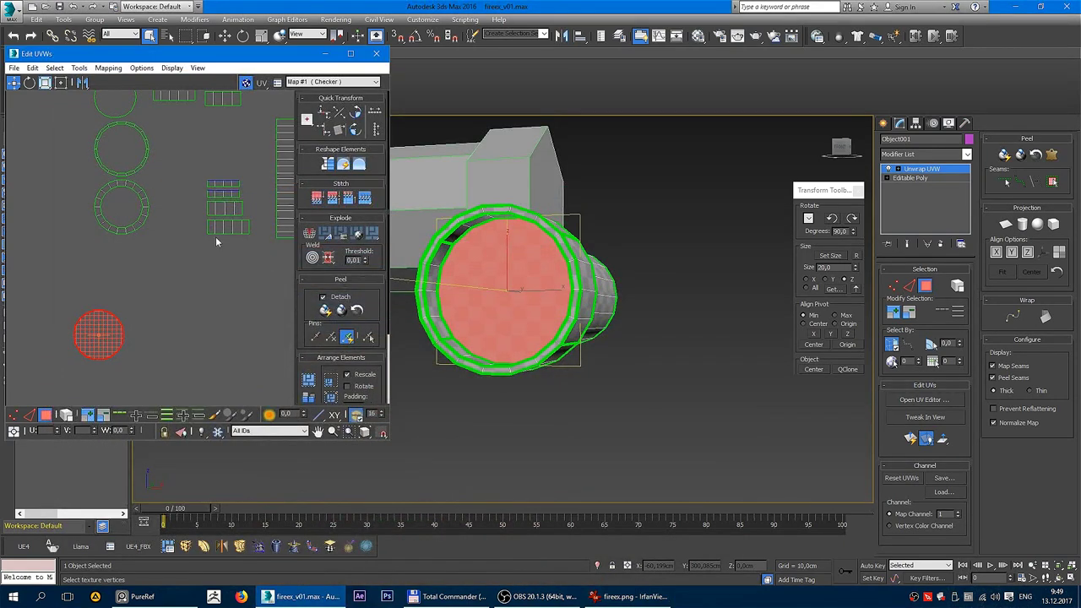
pyautogui.moveTo(541, 279)
pyautogui.keyDown('alt'); pyautogui.mouseDown(button='middle')
pyautogui.moveTo(621, 237)
pyautogui.moveTo(541, 253)
pyautogui.mouseUp(button='middle'); pyautogui.keyUp('alt')
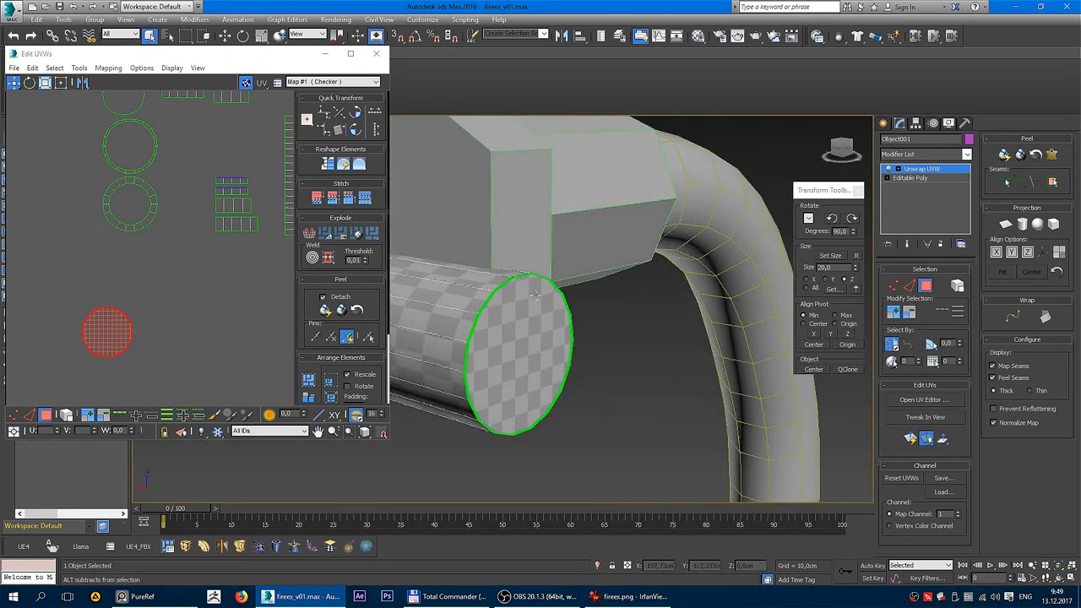
pyautogui.click(517, 355)
pyautogui.scroll(3, 172, 238)
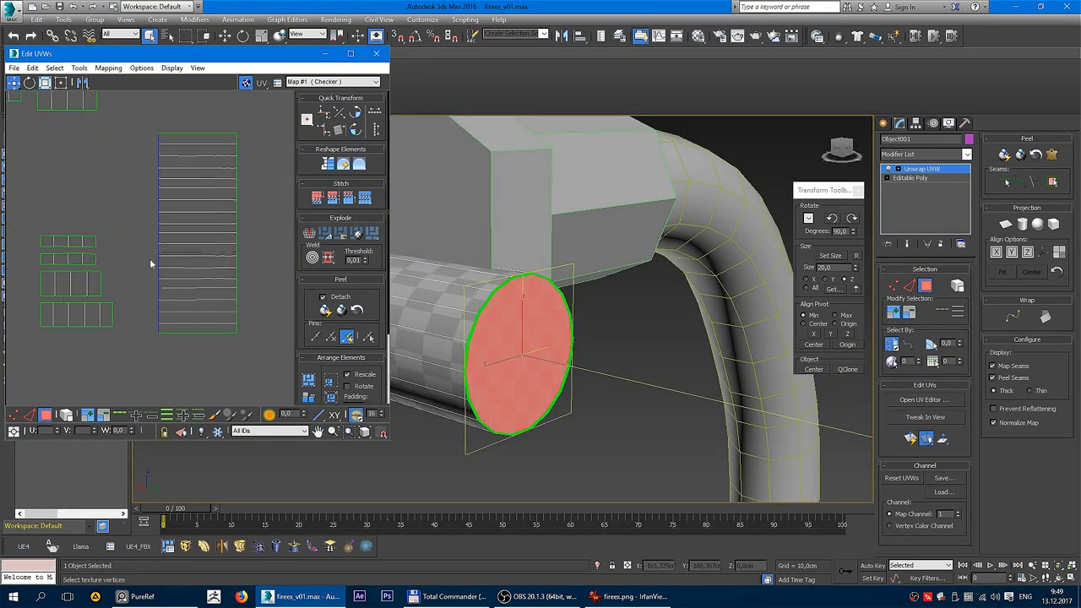
pyautogui.click(31, 415)
pyautogui.scroll(2, 157, 237)
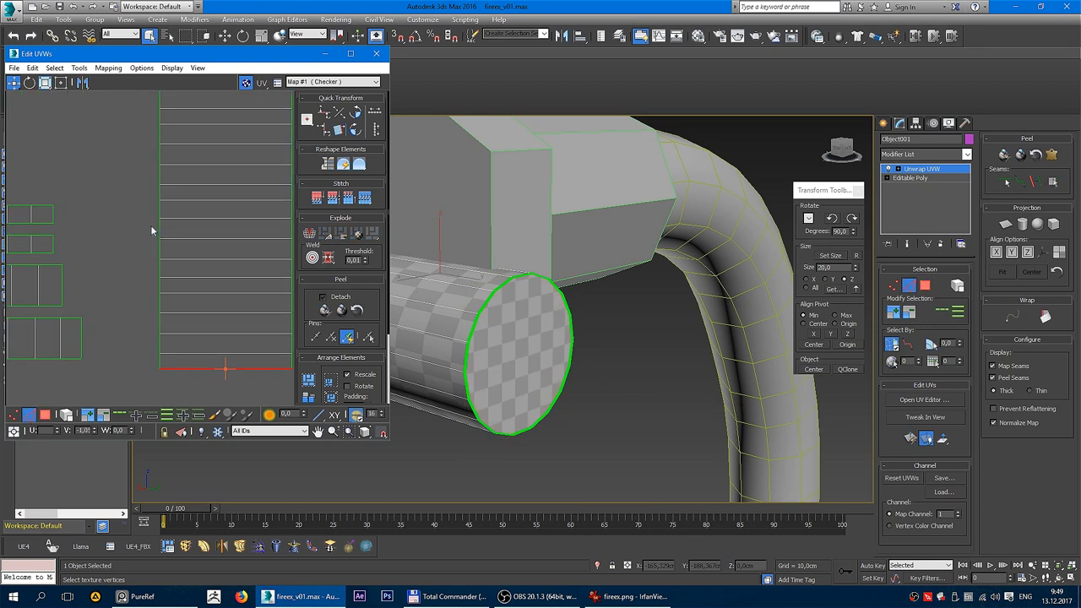
pyautogui.rightClick(157, 226)
pyautogui.click(142, 276)
pyautogui.scroll(-3, 196, 233)
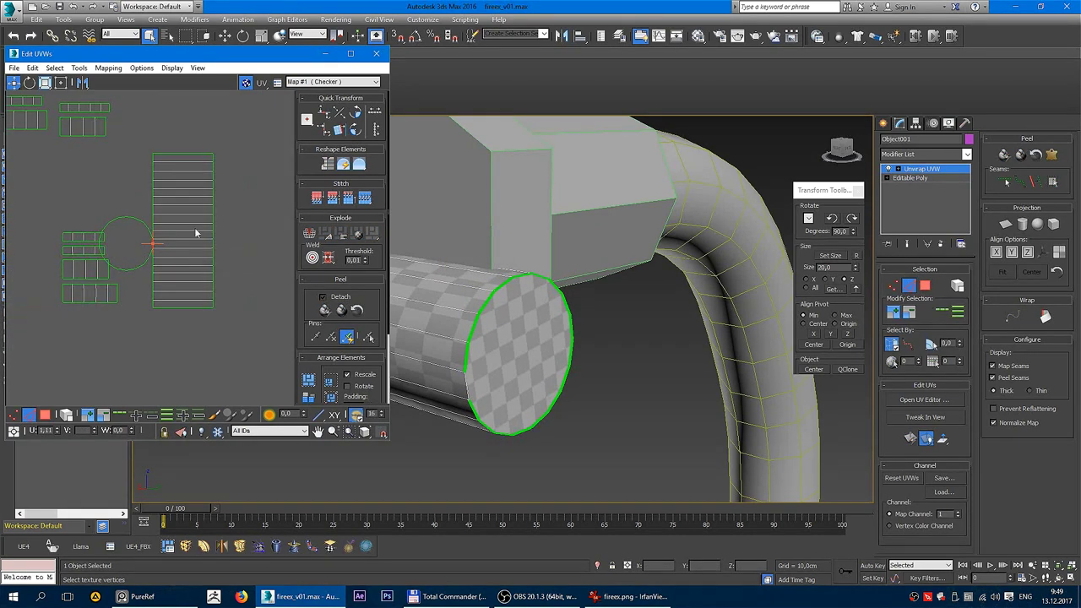
# Step: Select edges across the long UV strip and cap, then pan to the ring islands
pyautogui.moveTo(401, 287)
pyautogui.keyDown('alt'); pyautogui.mouseDown(button='middle')
pyautogui.moveTo(546, 297)
pyautogui.moveTo(434, 249)
pyautogui.moveTo(508, 268)
pyautogui.mouseUp(button='middle'); pyautogui.keyUp('alt')
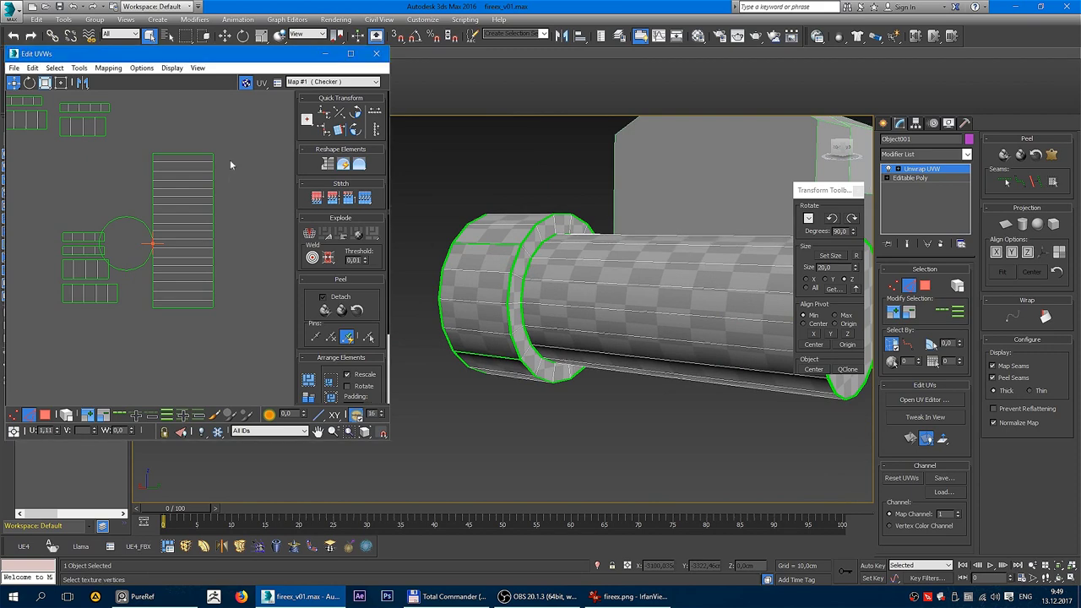
pyautogui.moveTo(227, 157); pyautogui.dragTo(212, 311)
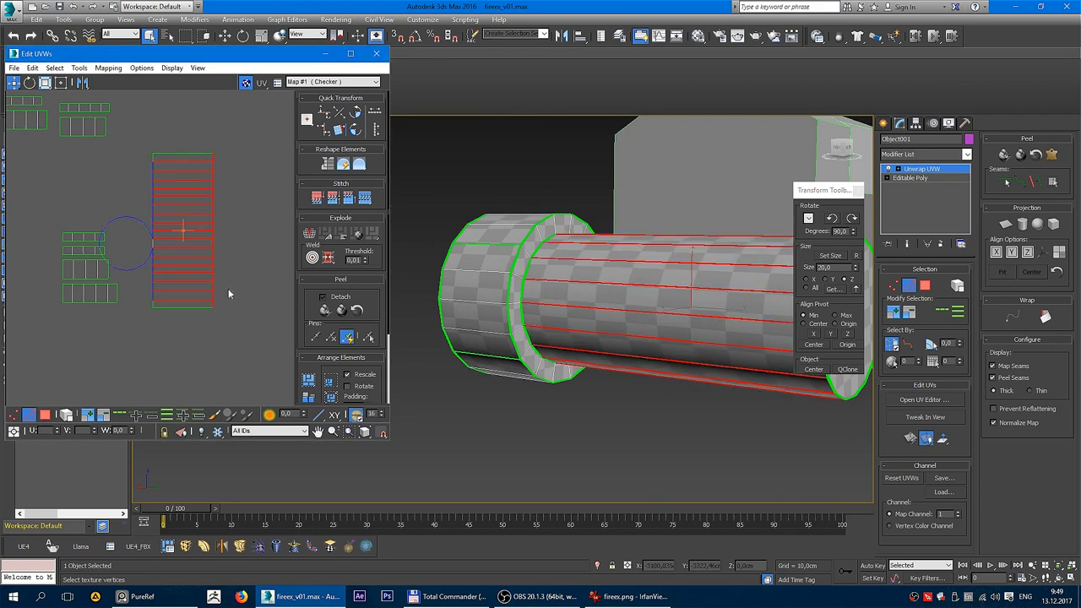
pyautogui.click(527, 269)
pyautogui.moveTo(160, 206); pyautogui.dragTo(262, 238, button='middle')
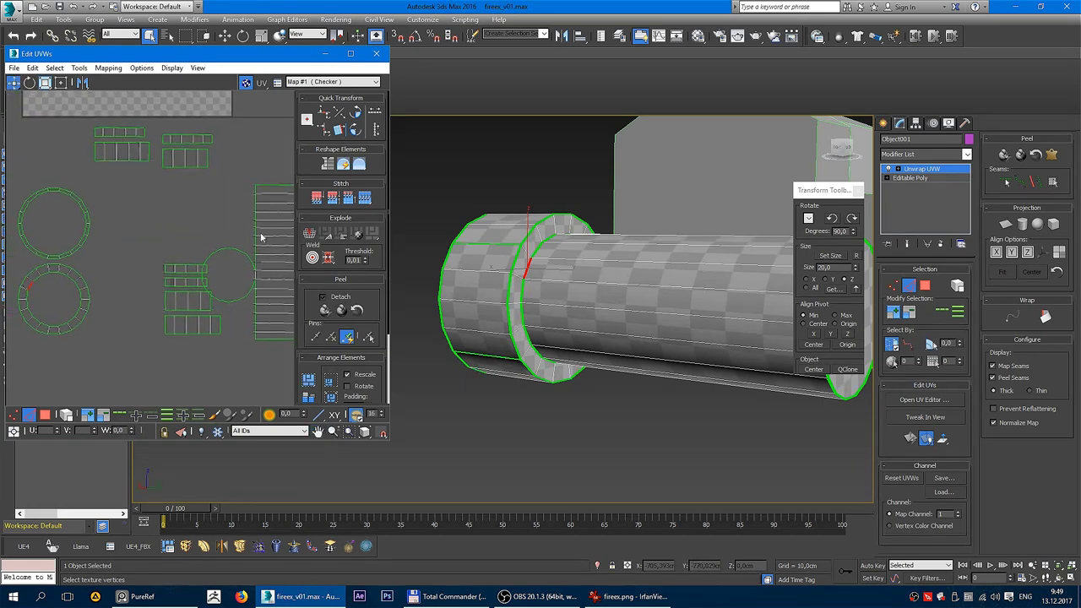
pyautogui.scroll(-3, 207, 320)
pyautogui.moveTo(185, 251)
pyautogui.mouseDown(button='middle')
pyautogui.moveTo(178, 273)
pyautogui.moveTo(229, 234)
pyautogui.mouseUp(button='middle')
pyautogui.scroll(3, 180, 239)
pyautogui.scroll(2, 205, 259)
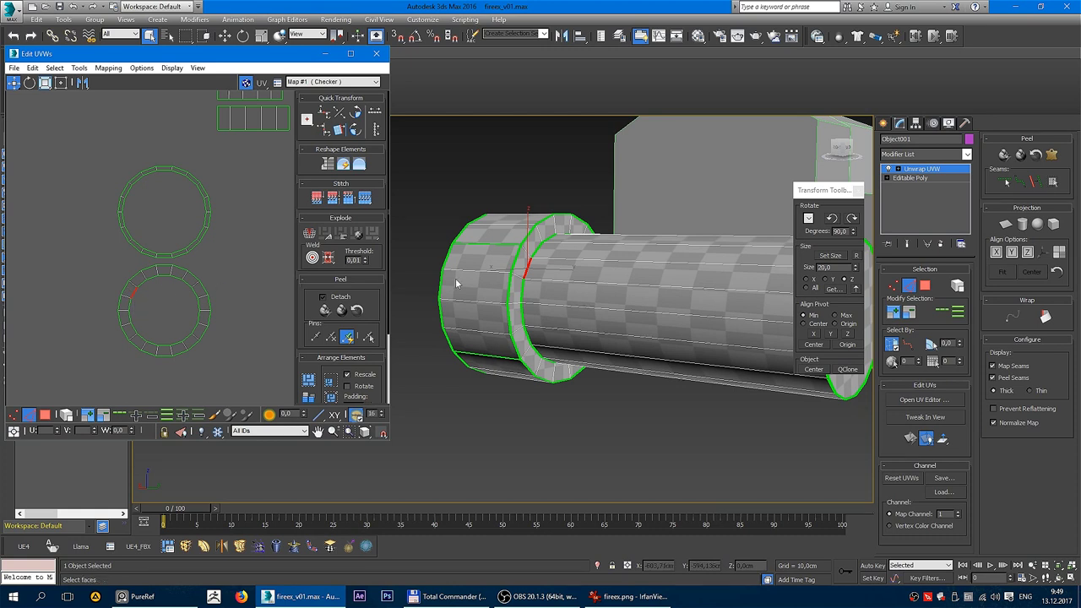
pyautogui.scroll(-3, 261, 314)
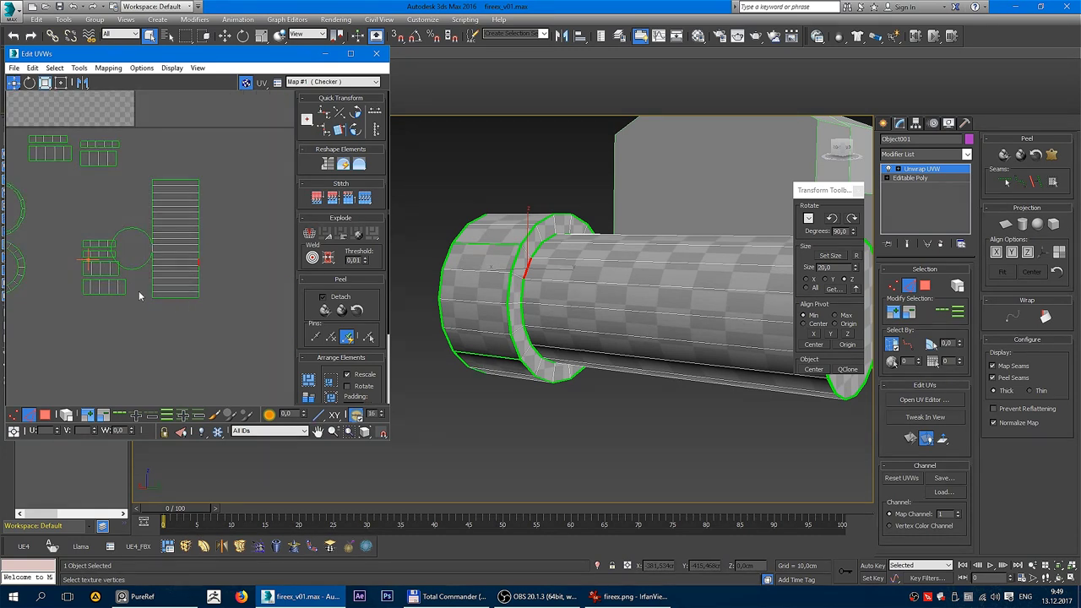
pyautogui.moveTo(112, 287); pyautogui.dragTo(181, 293, button='middle')
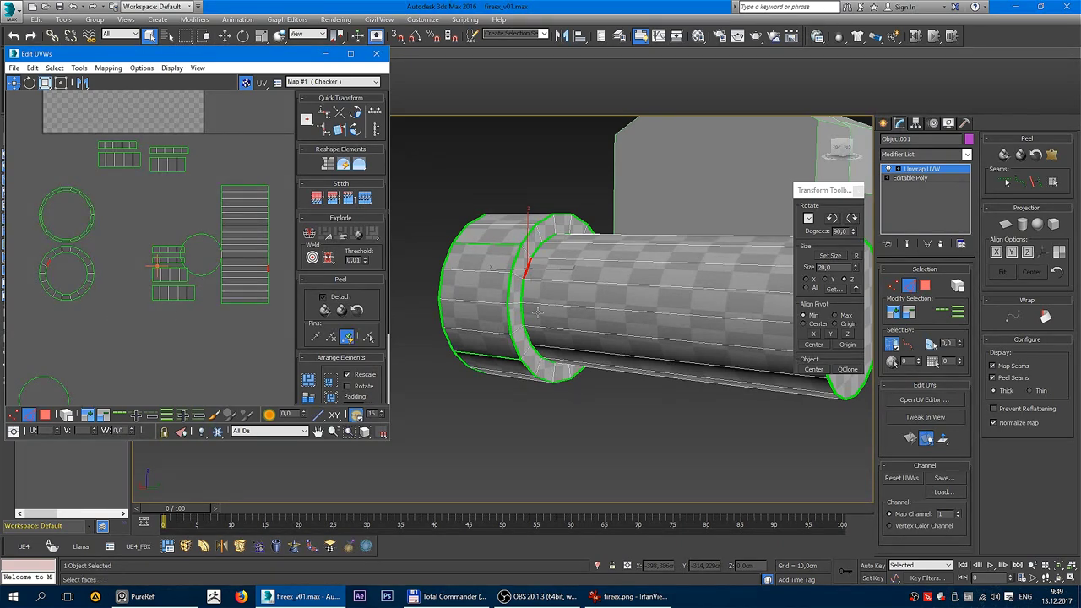
# Step: Select the whole ring of collar faces and move their UVs to the right
pyautogui.moveTo(539, 243)
pyautogui.keyDown('alt'); pyautogui.mouseDown(button='middle')
pyautogui.moveTo(534, 264)
pyautogui.moveTo(518, 245)
pyautogui.moveTo(500, 267)
pyautogui.mouseUp(button='middle'); pyautogui.keyUp('alt')
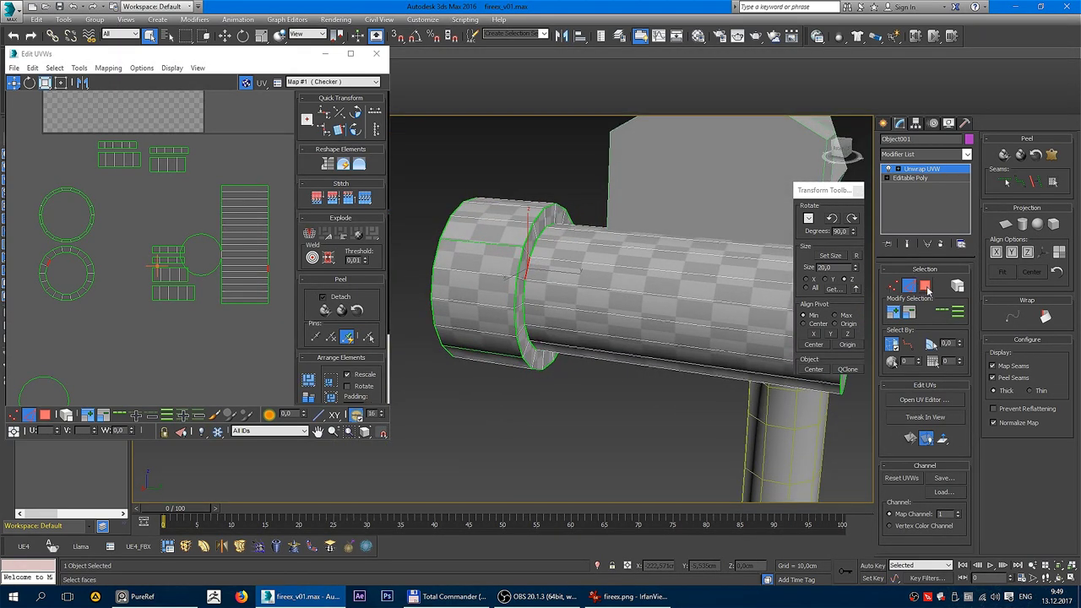
pyautogui.click(500, 267)
pyautogui.click(490, 251)
pyautogui.scroll(2, 185, 173)
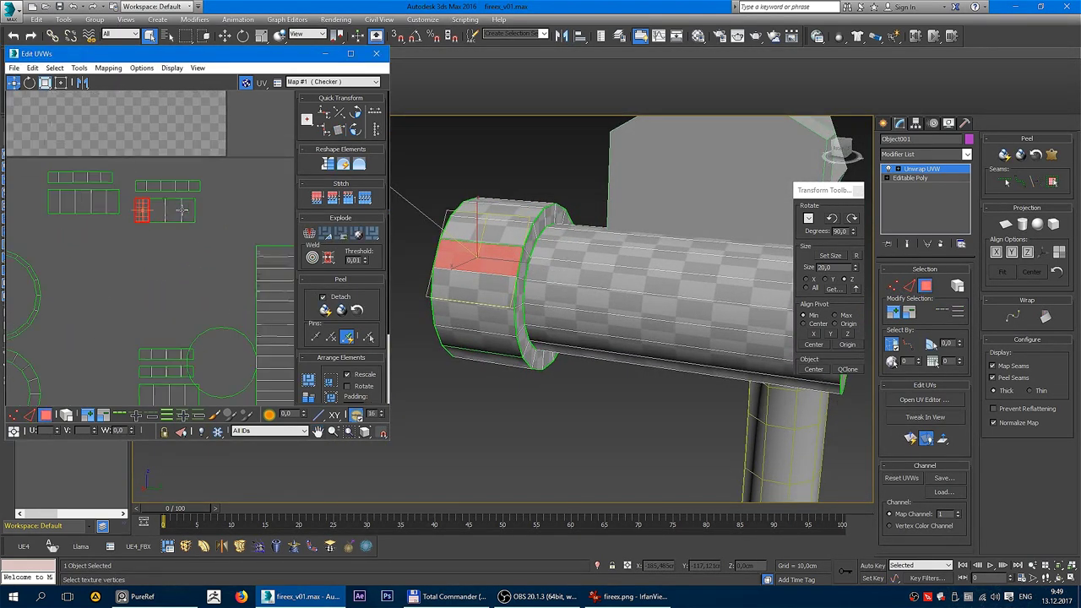
pyautogui.doubleClick(134, 216)
pyautogui.moveTo(118, 225); pyautogui.dragTo(217, 207)
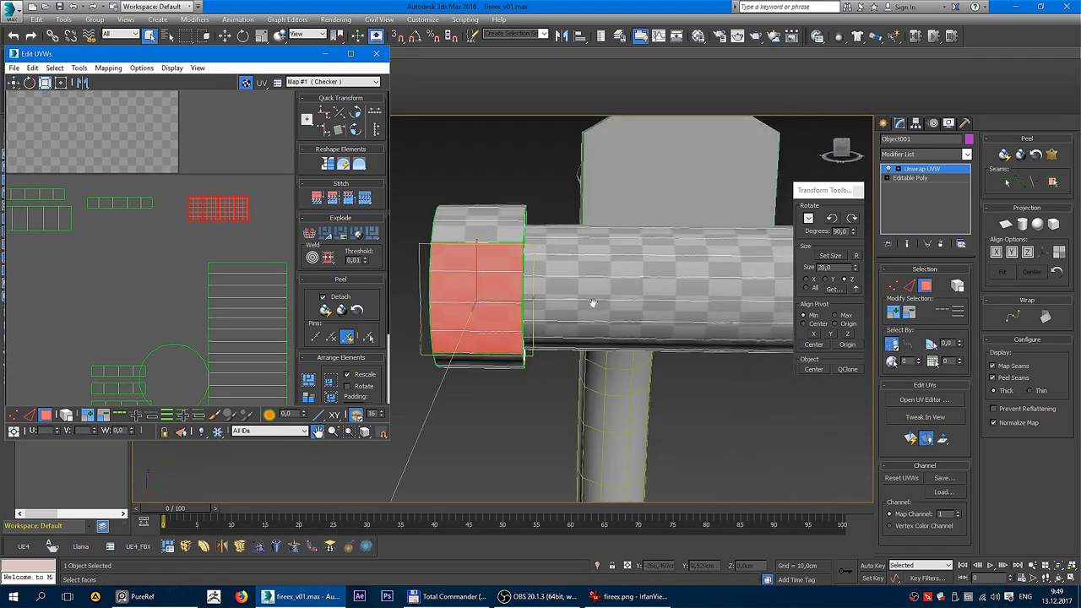
# Step: Inspect the selected collar faces from several angles and frame the ring islands
pyautogui.keyDown('alt'); pyautogui.moveTo(524, 287); pyautogui.dragTo(608, 296, button='middle'); pyautogui.keyUp('alt')
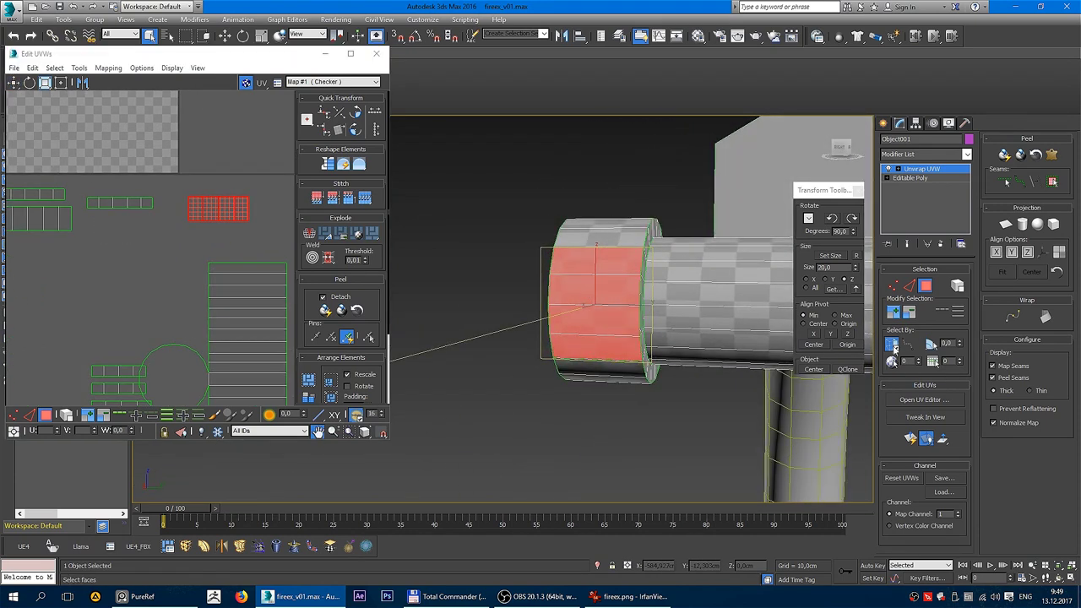
pyautogui.press('f')
pyautogui.keyDown('alt'); pyautogui.moveTo(597, 291); pyautogui.dragTo(625, 295, button='middle'); pyautogui.keyUp('alt')
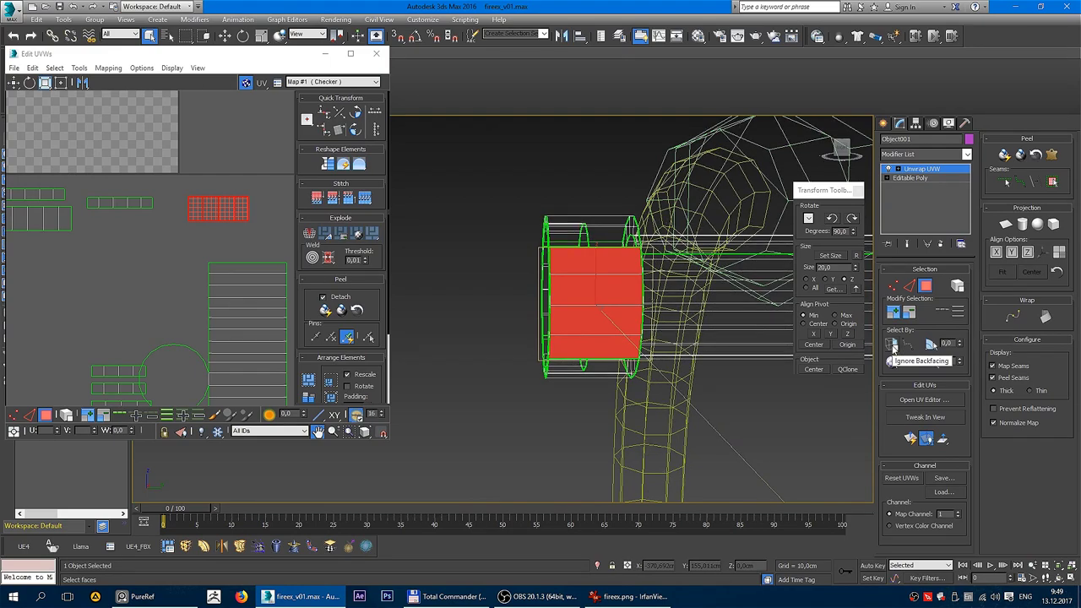
pyautogui.moveTo(603, 261)
pyautogui.keyDown('alt'); pyautogui.mouseDown(button='middle')
pyautogui.moveTo(620, 180)
pyautogui.moveTo(743, 379)
pyautogui.moveTo(561, 377)
pyautogui.moveTo(598, 239)
pyautogui.moveTo(724, 279)
pyautogui.moveTo(659, 279)
pyautogui.mouseUp(button='middle'); pyautogui.keyUp('alt')
pyautogui.moveTo(201, 256); pyautogui.dragTo(279, 211, button='middle')
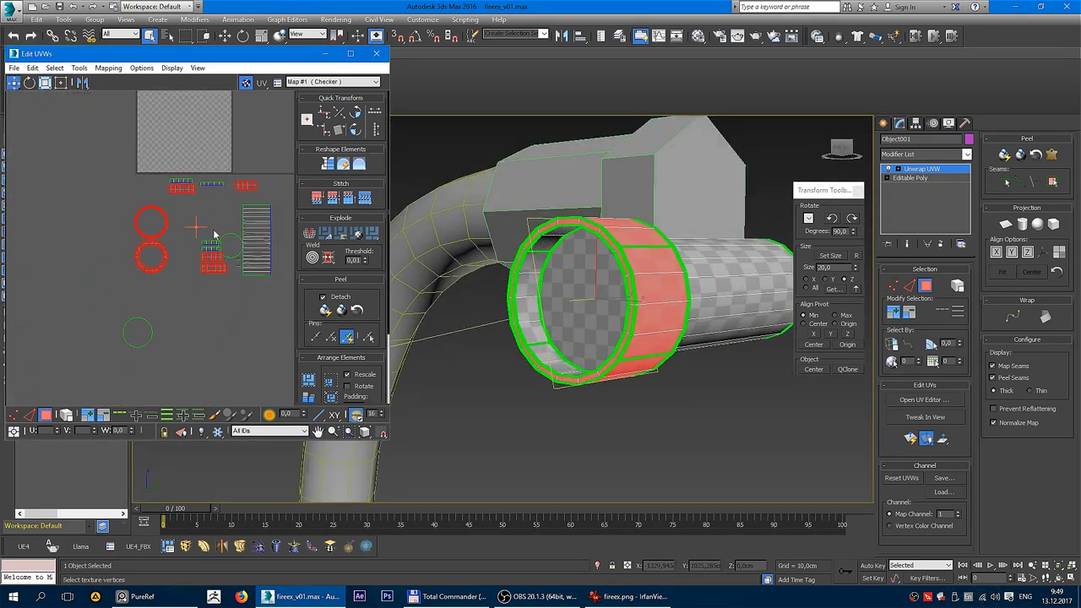
pyautogui.moveTo(114, 328)
pyautogui.mouseDown(button='middle')
pyautogui.moveTo(114, 268)
pyautogui.moveTo(61, 254)
pyautogui.mouseUp(button='middle')
pyautogui.scroll(-2, 130, 253)
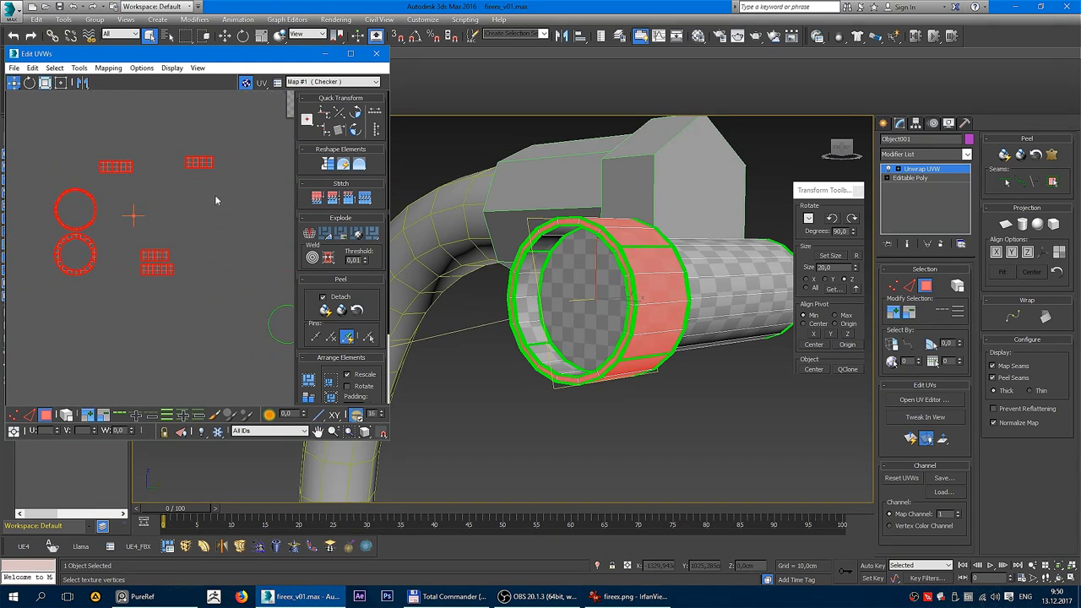
pyautogui.click(1053, 157)
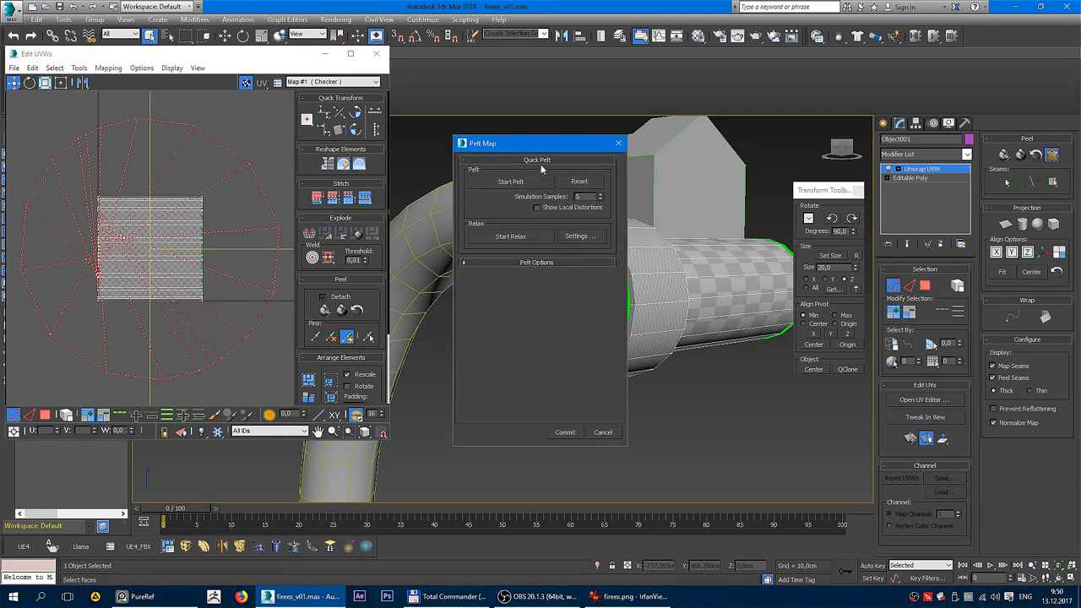
pyautogui.click(509, 182)
pyautogui.click(565, 432)
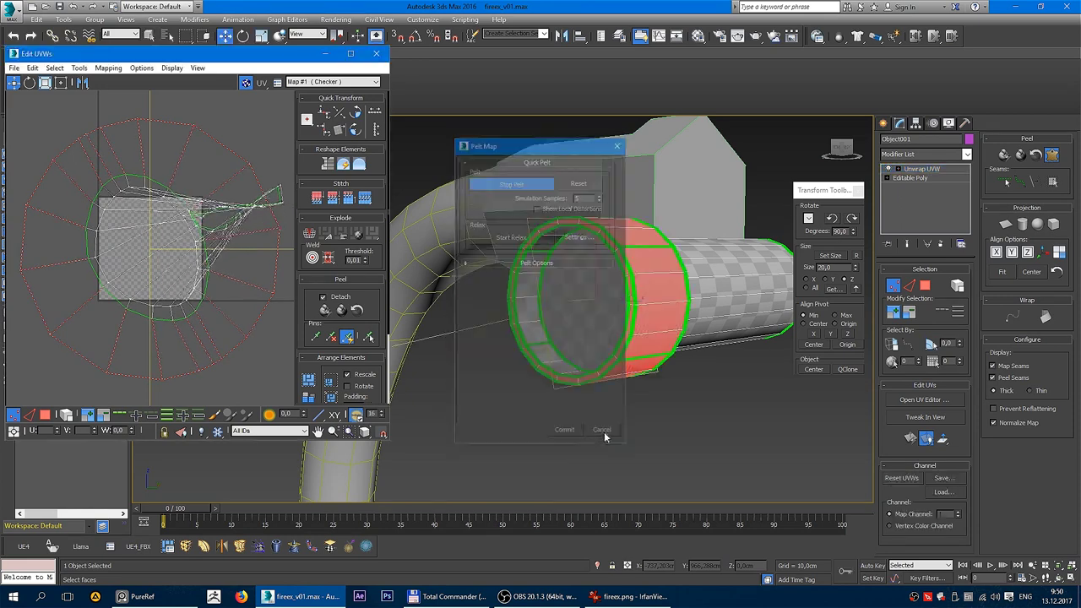
pyautogui.scroll(3, 212, 237)
pyautogui.scroll(2, 162, 234)
pyautogui.scroll(1, 157, 242)
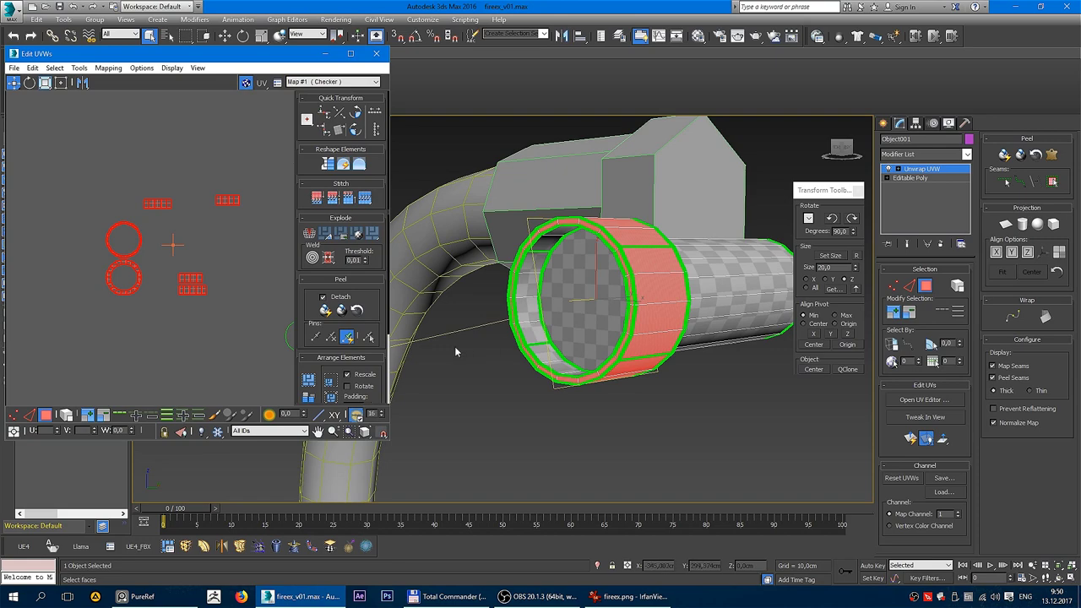
pyautogui.moveTo(596, 295)
pyautogui.keyDown('alt'); pyautogui.mouseDown(button='middle')
pyautogui.moveTo(625, 278)
pyautogui.moveTo(618, 290)
pyautogui.mouseUp(button='middle'); pyautogui.keyUp('alt')
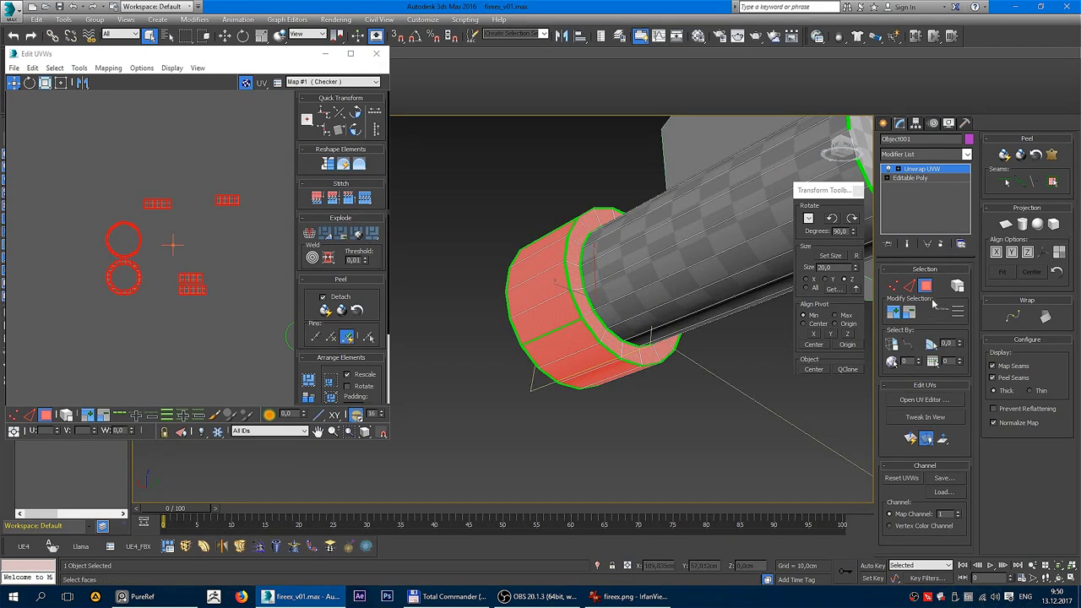
# Step: Hide the map seams and mark a vertical ring edge with Point-to-Point Seams
pyautogui.click(906, 289)
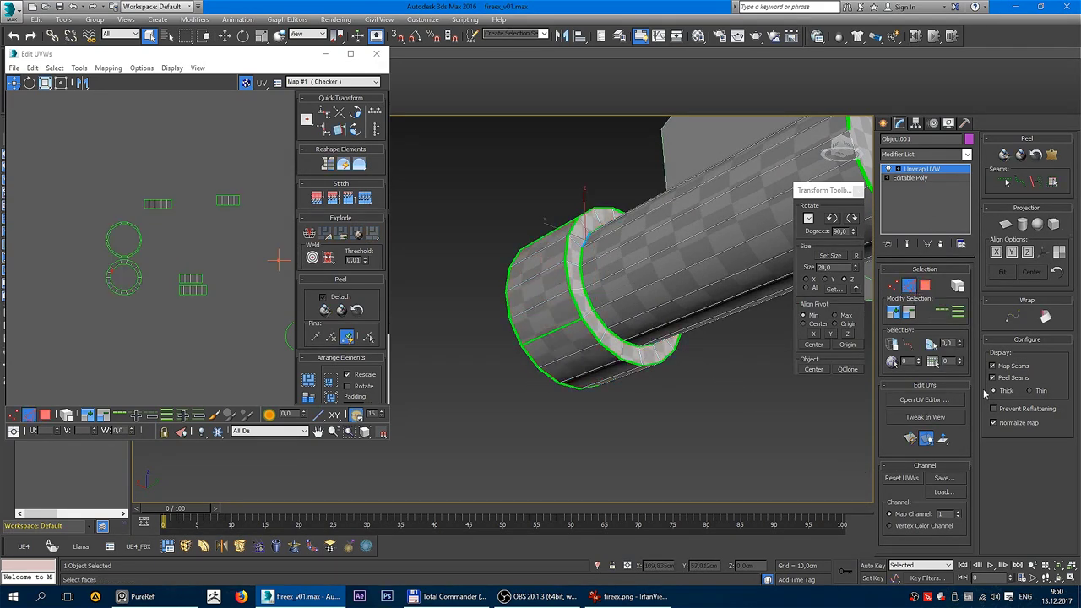
pyautogui.click(1002, 369)
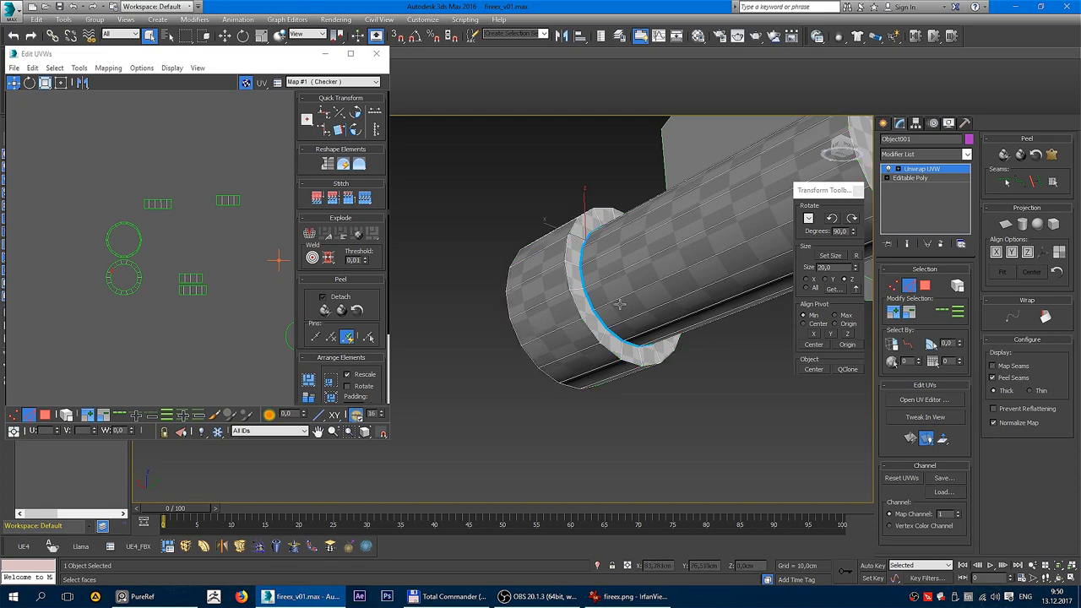
pyautogui.moveTo(603, 294)
pyautogui.keyDown('alt'); pyautogui.mouseDown(button='middle')
pyautogui.moveTo(537, 242)
pyautogui.moveTo(612, 288)
pyautogui.moveTo(714, 279)
pyautogui.moveTo(700, 251)
pyautogui.moveTo(596, 243)
pyautogui.mouseUp(button='middle'); pyautogui.keyUp('alt')
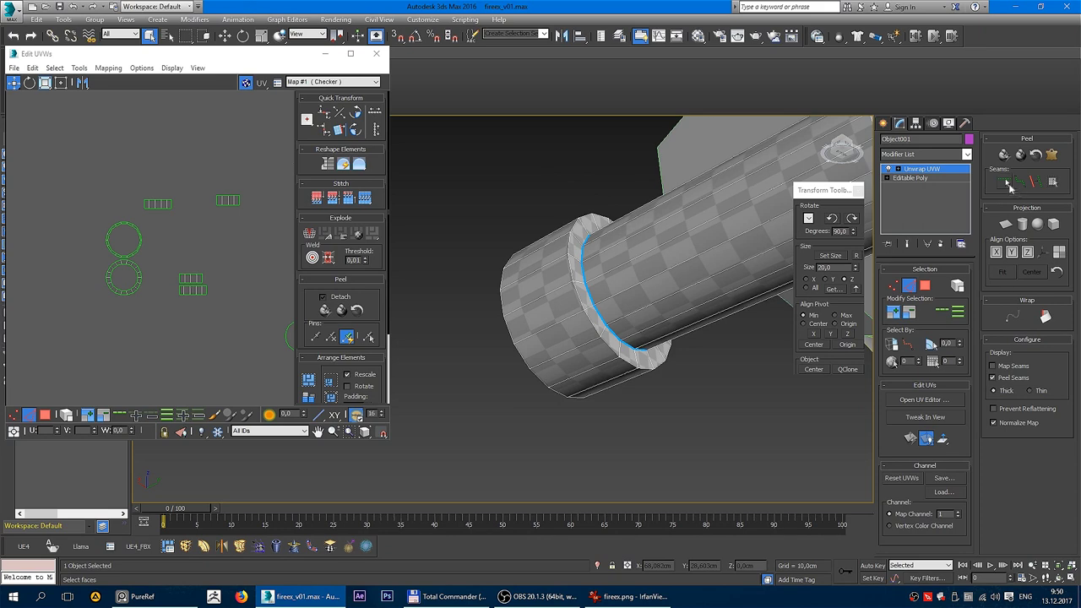
pyautogui.click(1006, 183)
pyautogui.moveTo(745, 460)
pyautogui.keyDown('alt'); pyautogui.mouseDown(button='middle')
pyautogui.moveTo(647, 398)
pyautogui.moveTo(787, 447)
pyautogui.moveTo(658, 429)
pyautogui.moveTo(616, 360)
pyautogui.mouseUp(button='middle'); pyautogui.keyUp('alt')
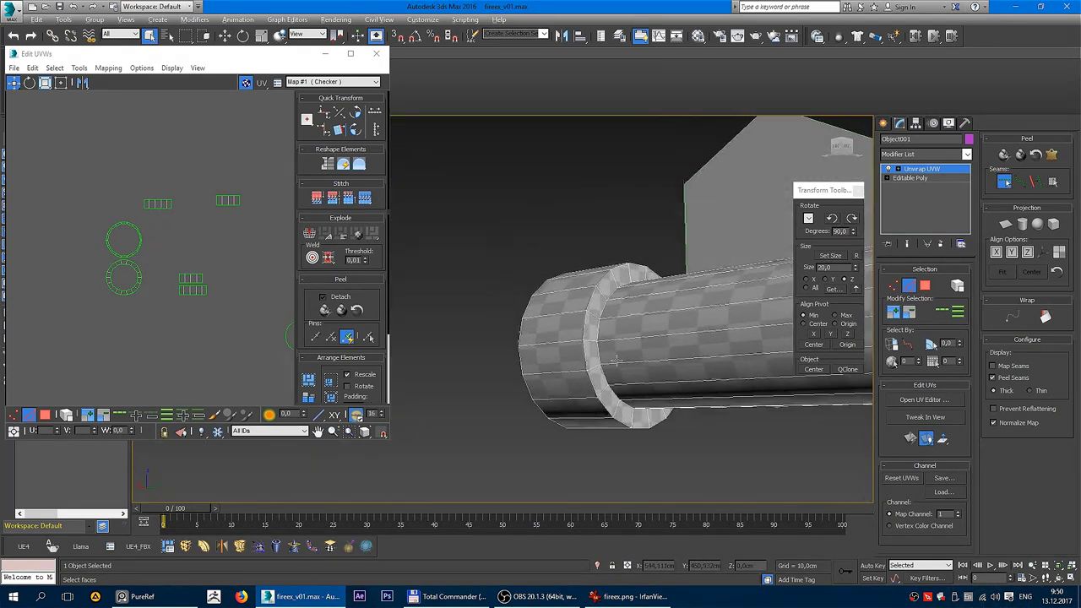
pyautogui.scroll(3, 617, 360)
pyautogui.scroll(3, 680, 252)
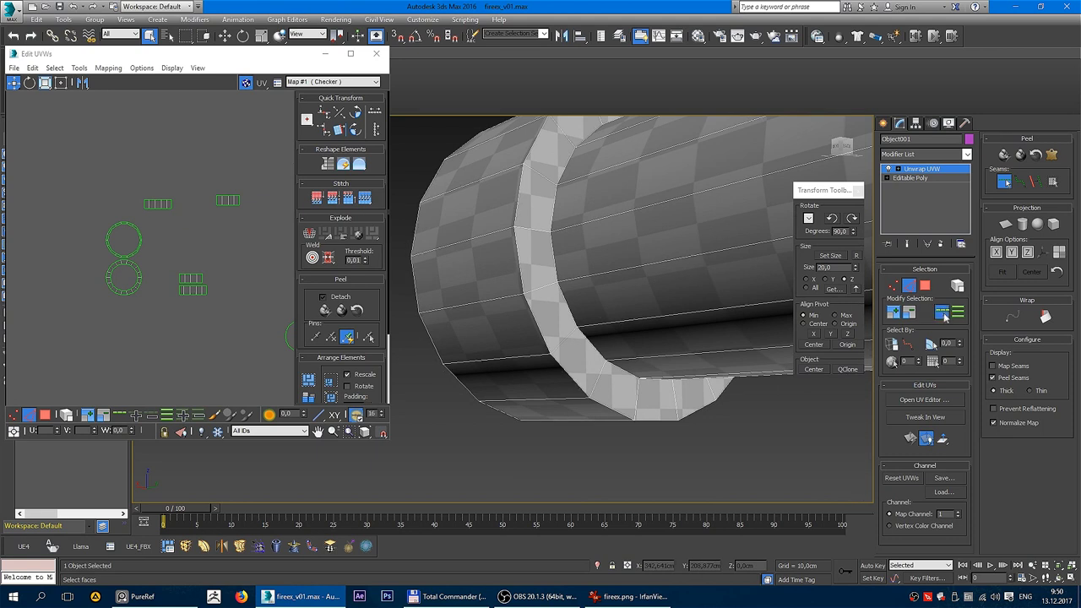
pyautogui.click(555, 253)
pyautogui.click(1003, 181)
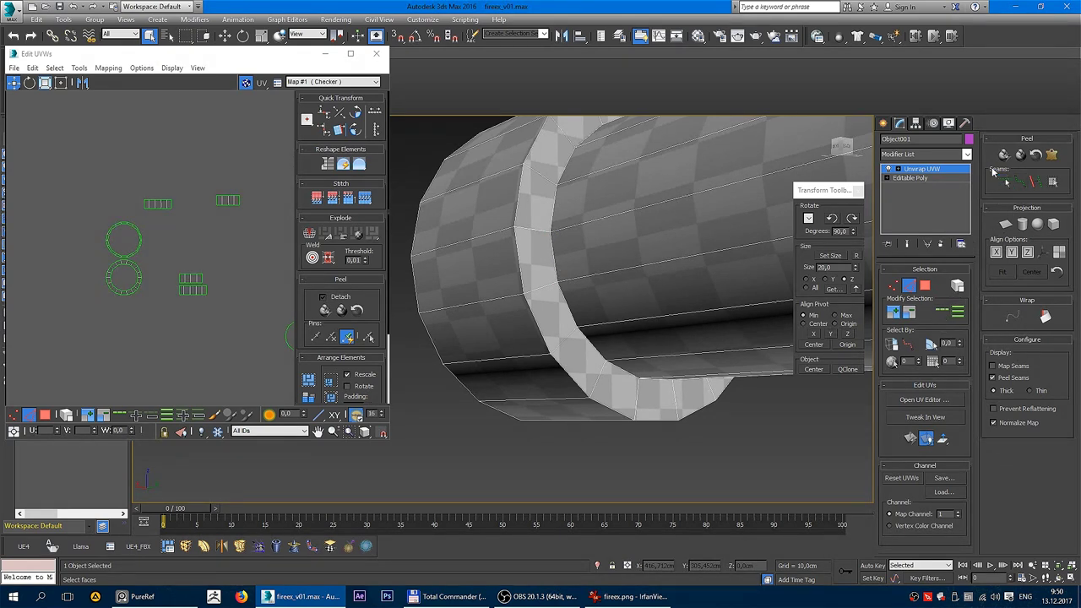
# Step: Loop-select the edges around the cylinder end and convert them to peel seams
pyautogui.click(553, 253)
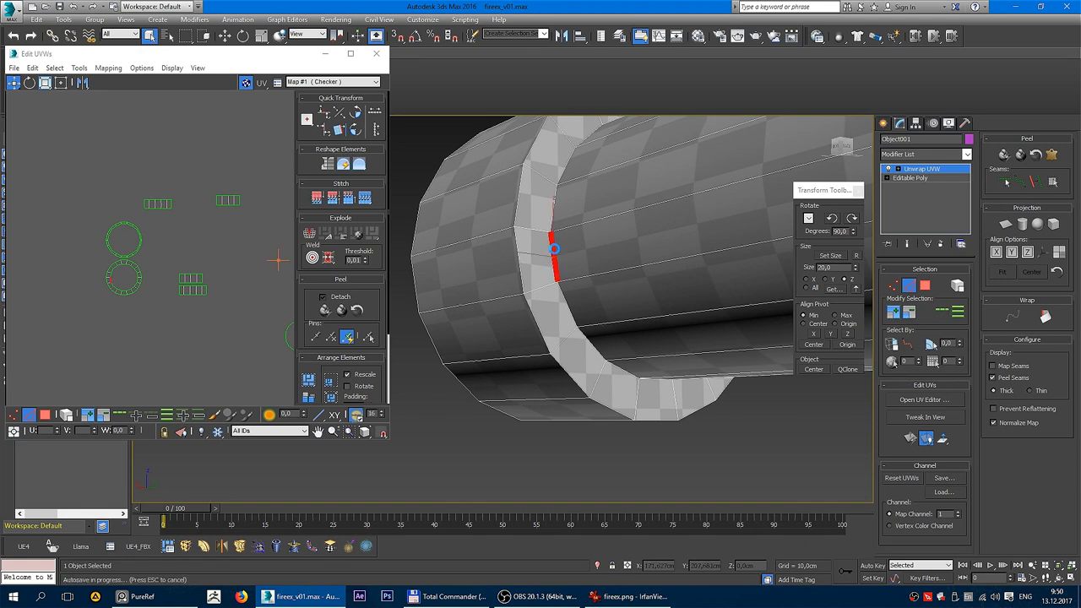
pyautogui.click(945, 317)
pyautogui.keyDown('alt'); pyautogui.moveTo(487, 278); pyautogui.dragTo(695, 296, button='middle'); pyautogui.keyUp('alt')
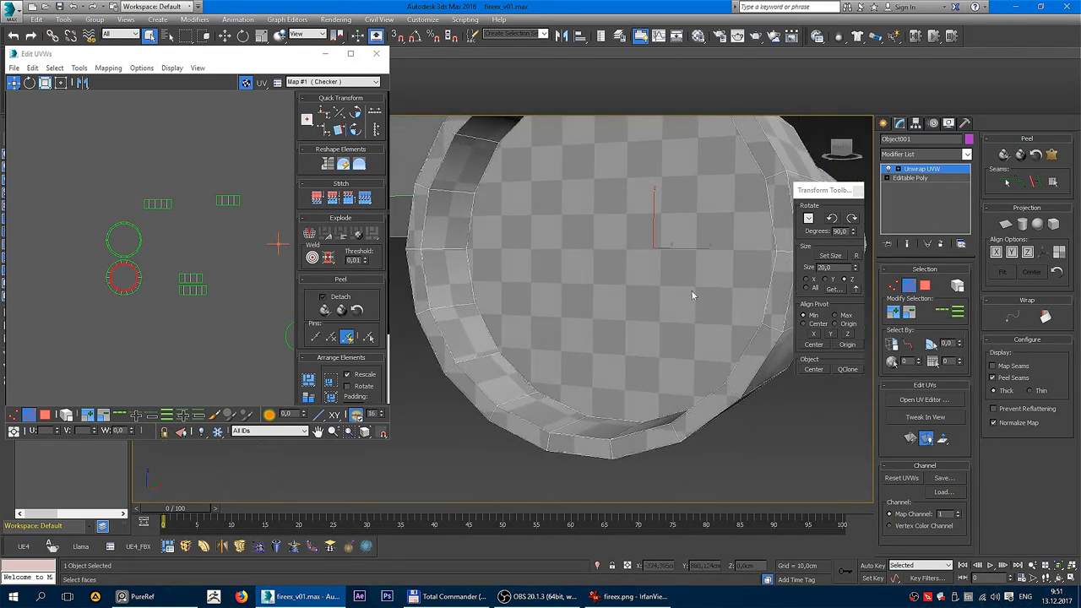
pyautogui.click(768, 291)
pyautogui.moveTo(768, 291)
pyautogui.keyDown('alt'); pyautogui.mouseDown(button='middle')
pyautogui.moveTo(712, 307)
pyautogui.moveTo(805, 326)
pyautogui.mouseUp(button='middle'); pyautogui.keyUp('alt')
pyautogui.click(947, 315)
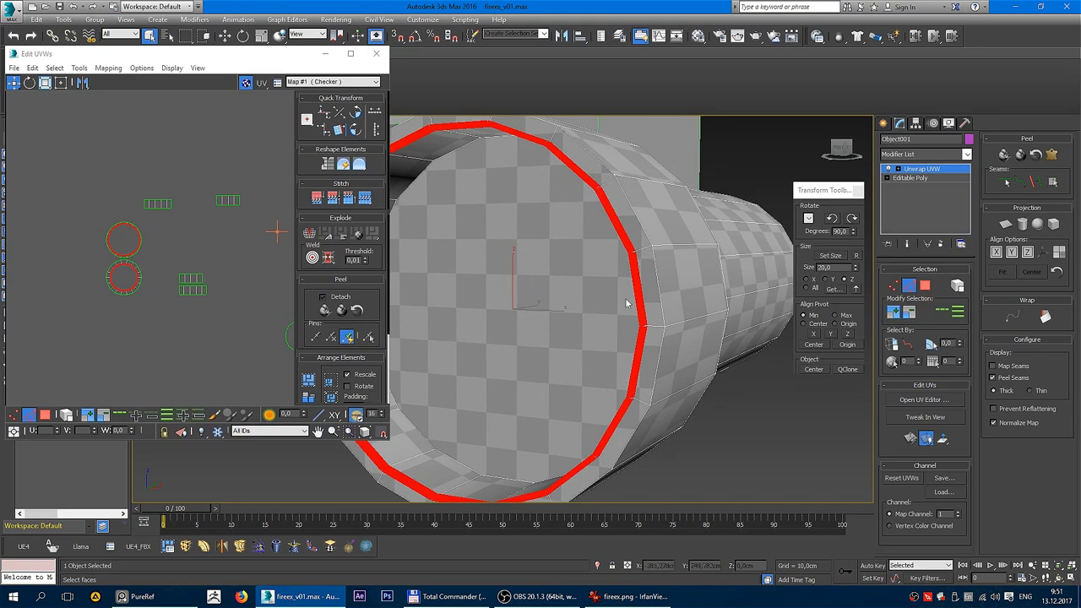
pyautogui.moveTo(559, 306)
pyautogui.keyDown('alt'); pyautogui.mouseDown(button='middle')
pyautogui.moveTo(579, 321)
pyautogui.moveTo(520, 321)
pyautogui.moveTo(517, 365)
pyautogui.moveTo(579, 405)
pyautogui.moveTo(539, 337)
pyautogui.moveTo(527, 413)
pyautogui.moveTo(514, 415)
pyautogui.moveTo(509, 398)
pyautogui.moveTo(535, 372)
pyautogui.moveTo(560, 386)
pyautogui.mouseUp(button='middle'); pyautogui.keyUp('alt')
pyautogui.moveTo(526, 450)
pyautogui.keyDown('alt'); pyautogui.mouseDown(button='middle')
pyautogui.moveTo(555, 427)
pyautogui.moveTo(523, 436)
pyautogui.moveTo(700, 380)
pyautogui.moveTo(625, 396)
pyautogui.moveTo(705, 333)
pyautogui.mouseUp(button='middle'); pyautogui.keyUp('alt')
pyautogui.click(1037, 184)
# Step: Select the whole cylinder band, then pelt, relax and commit it into a curved strip
pyautogui.click(549, 321)
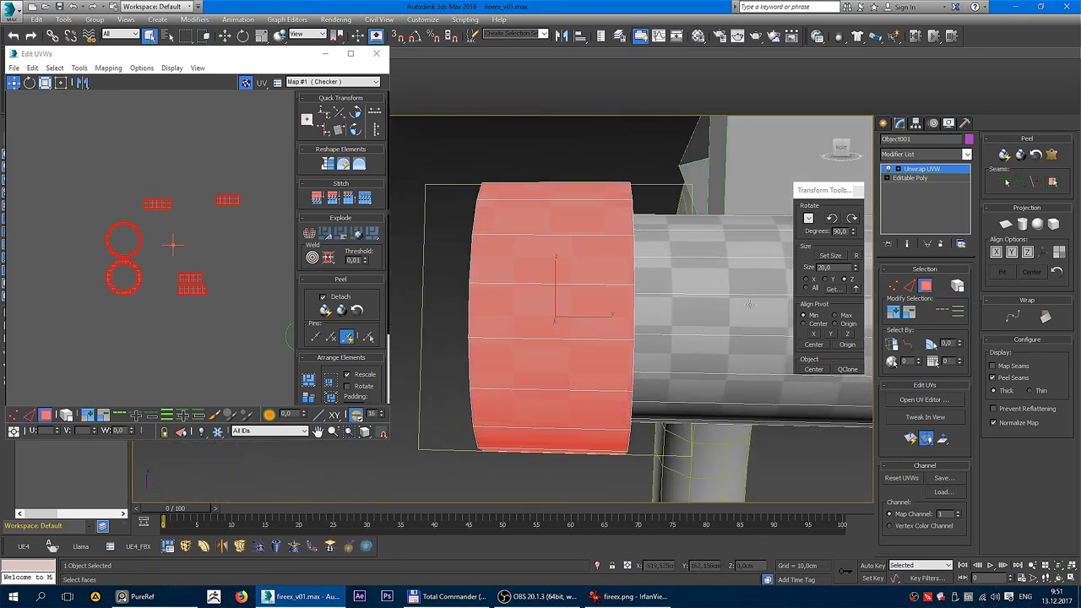
pyautogui.click(557, 308)
pyautogui.keyDown('alt'); pyautogui.moveTo(557, 308); pyautogui.dragTo(994, 196, button='middle'); pyautogui.keyUp('alt')
pyautogui.click(1054, 182)
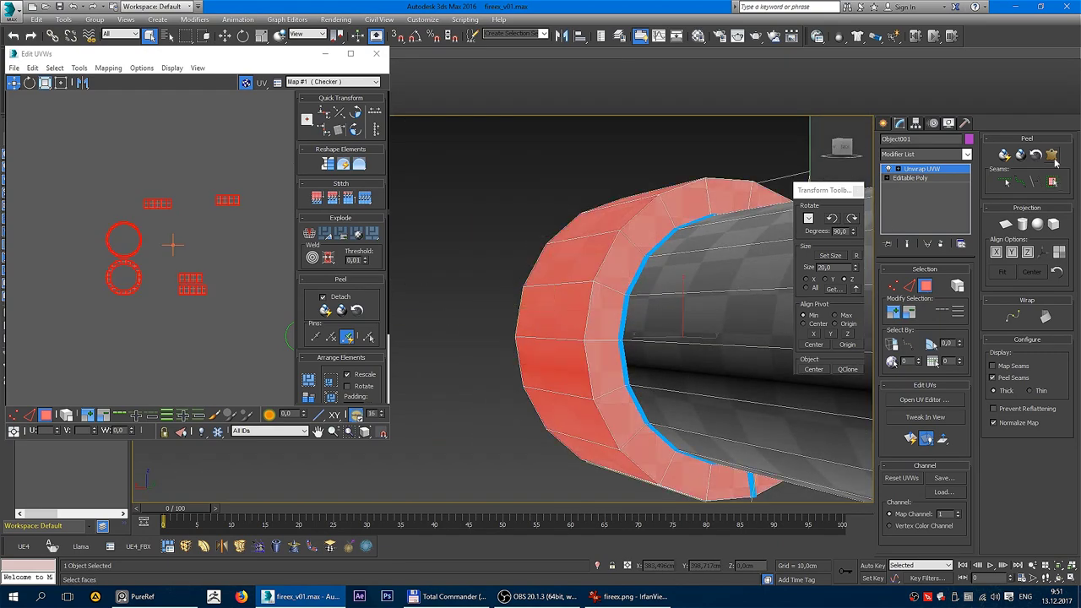
pyautogui.click(1051, 156)
pyautogui.click(528, 181)
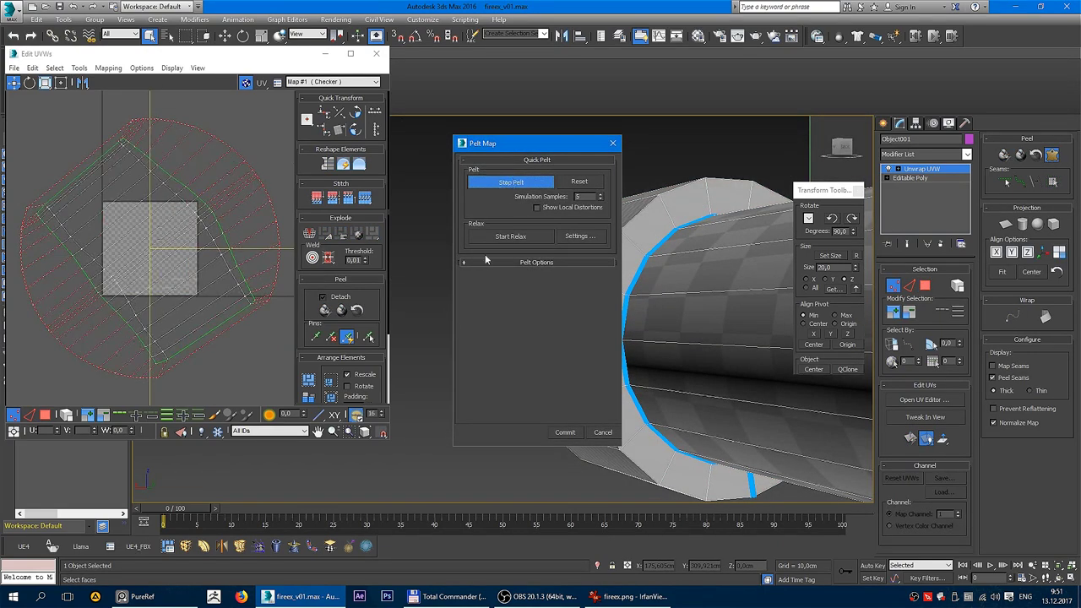
pyautogui.click(526, 237)
pyautogui.click(565, 432)
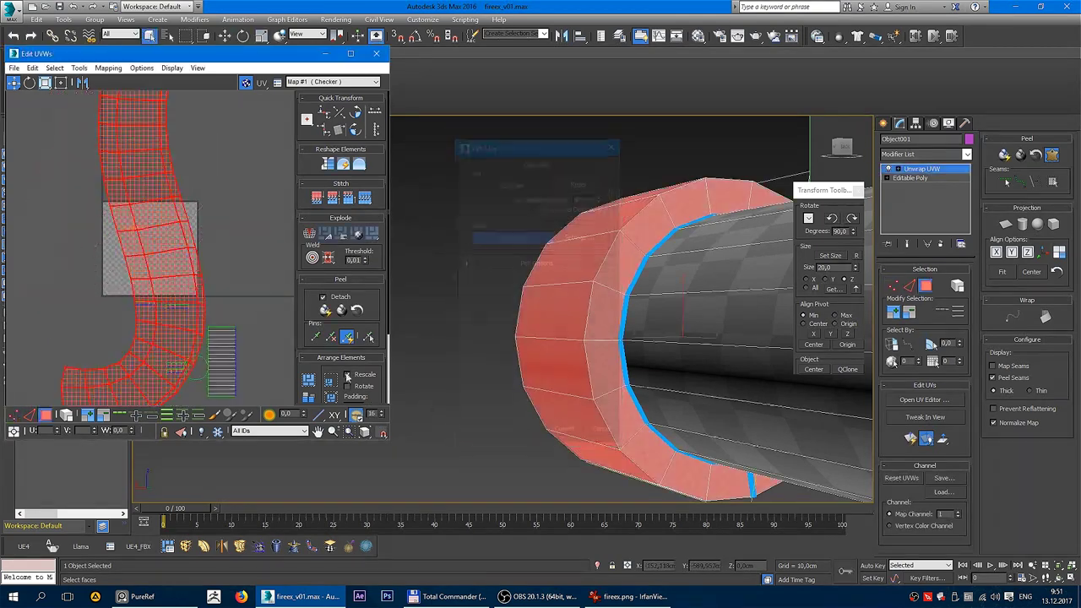
pyautogui.click(325, 311)
# Step: Stitch the first strip edge to its partner in UV edge mode
pyautogui.scroll(-4, 146, 217)
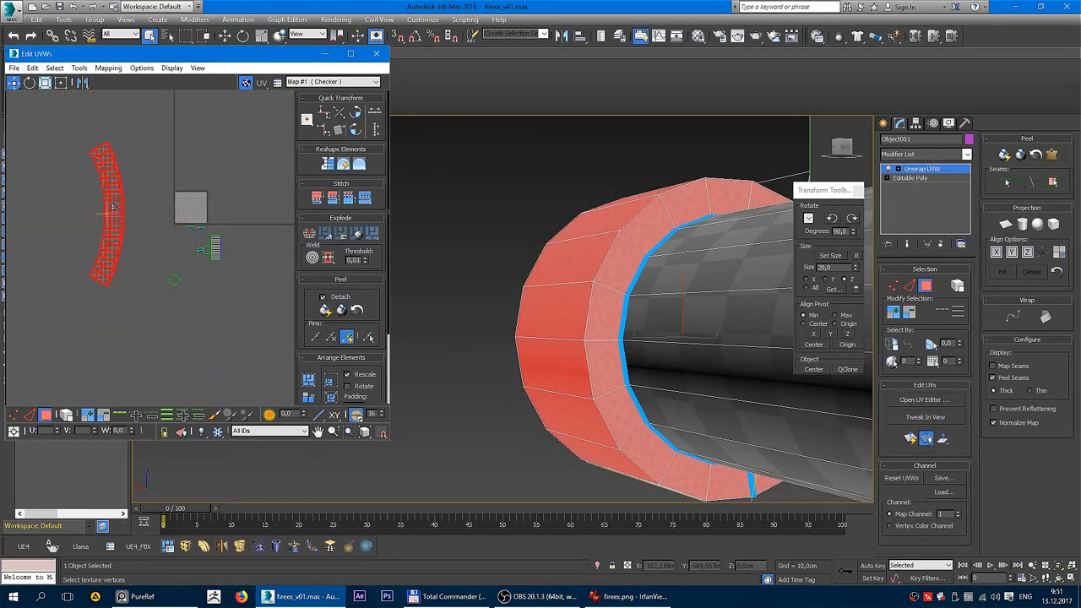
pyautogui.moveTo(578, 222)
pyautogui.keyDown('alt'); pyautogui.mouseDown(button='middle')
pyautogui.moveTo(555, 285)
pyautogui.moveTo(497, 333)
pyautogui.mouseUp(button='middle'); pyautogui.keyUp('alt')
pyautogui.scroll(4, 214, 262)
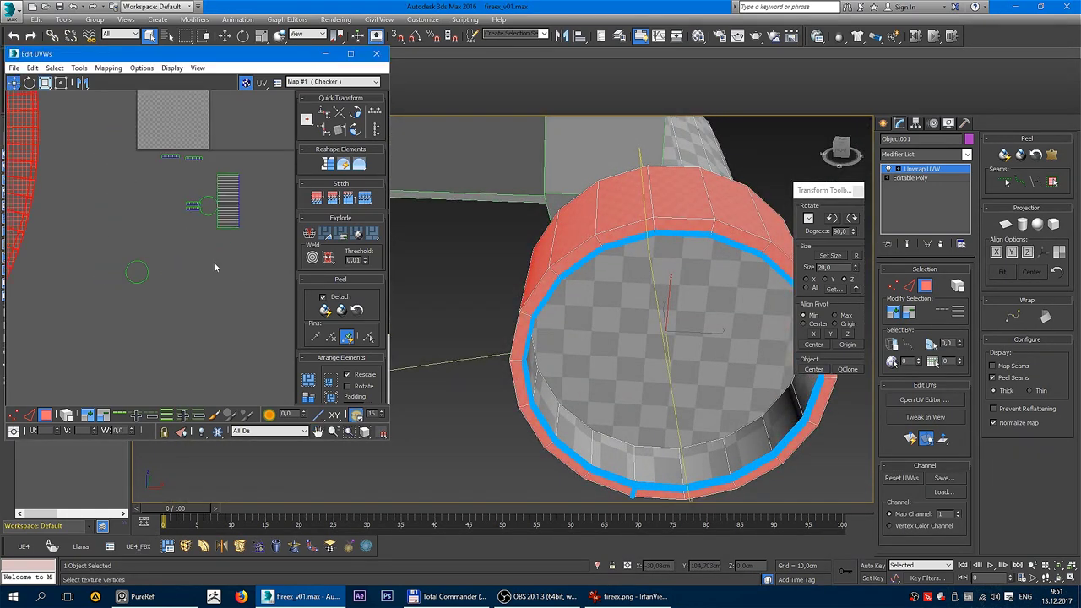
pyautogui.scroll(1, 175, 308)
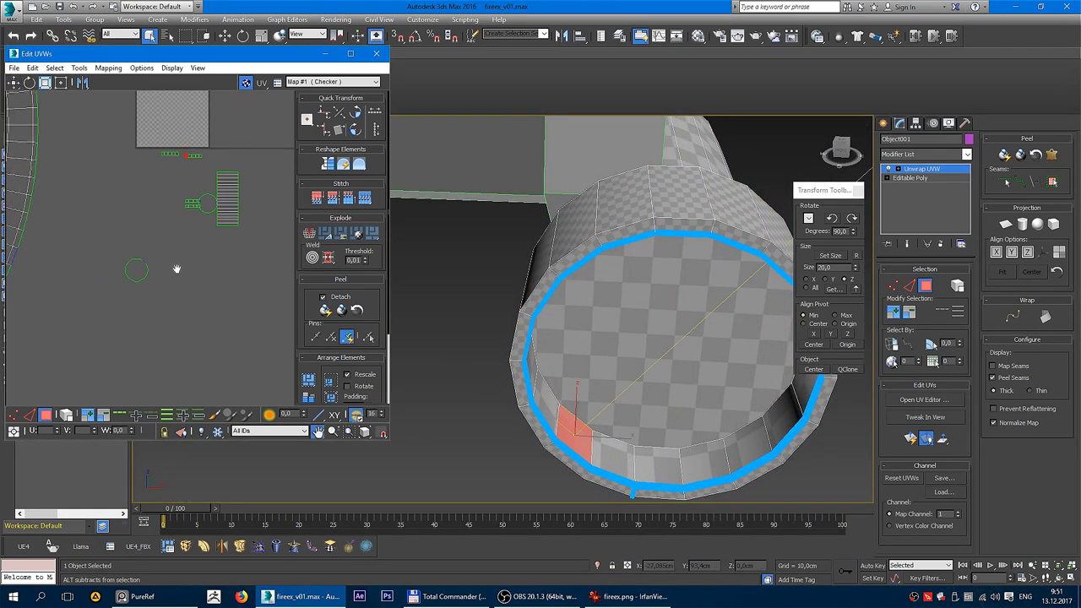
pyautogui.scroll(2, 175, 309)
pyautogui.scroll(2, 176, 308)
pyautogui.scroll(2, 175, 308)
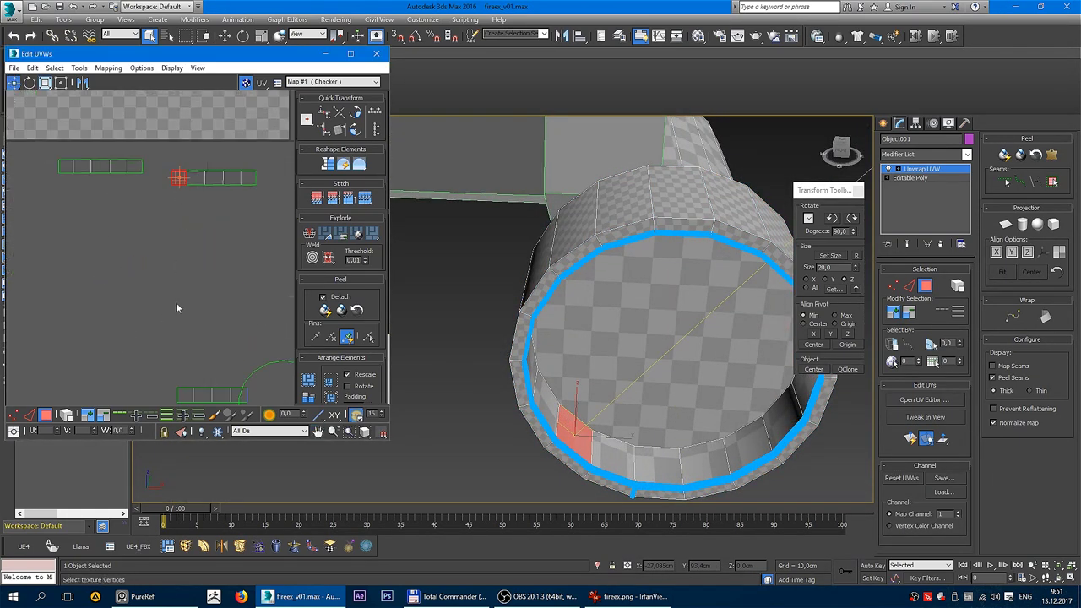
pyautogui.click(29, 414)
pyautogui.scroll(2, 175, 205)
pyautogui.rightClick(163, 193)
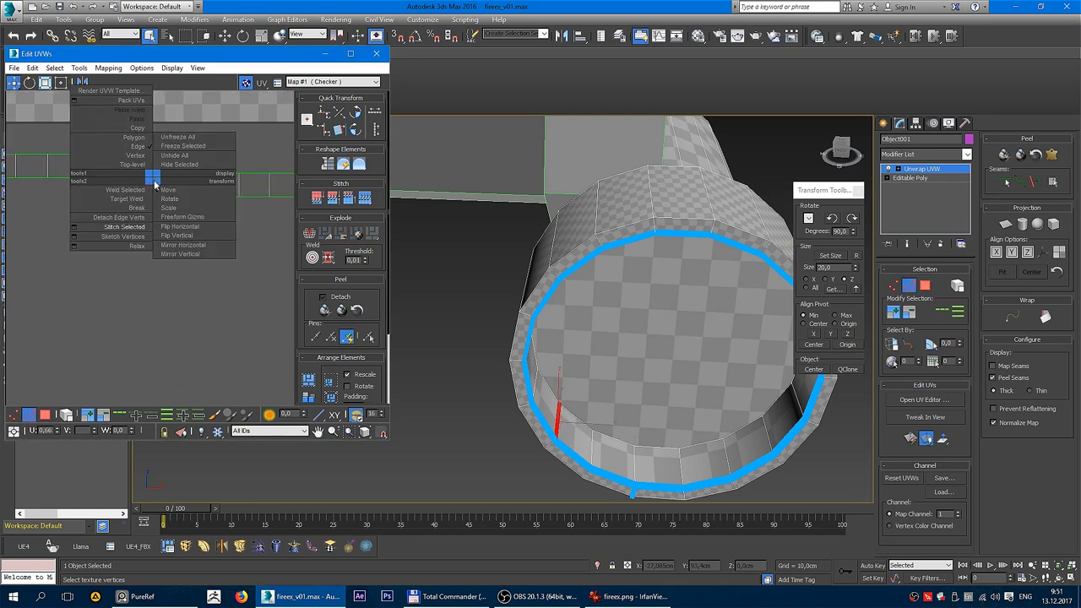
pyautogui.click(118, 229)
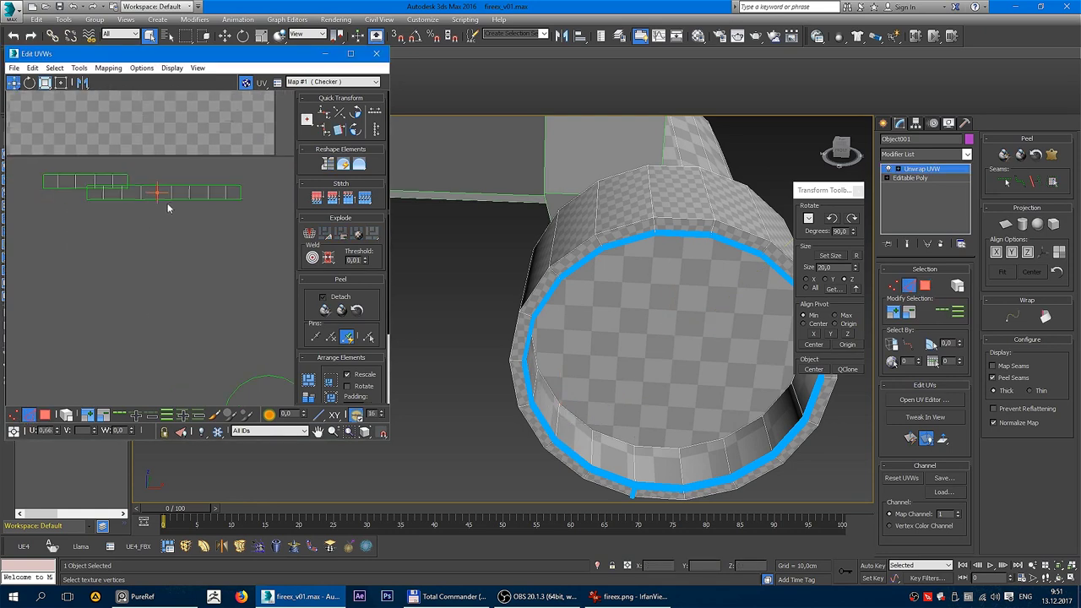
# Step: Stitch the remaining strip pieces into one row and select the ring's UV edge loop
pyautogui.rightClick(244, 196)
pyautogui.click(194, 244)
pyautogui.moveTo(254, 213); pyautogui.dragTo(176, 232, button='middle')
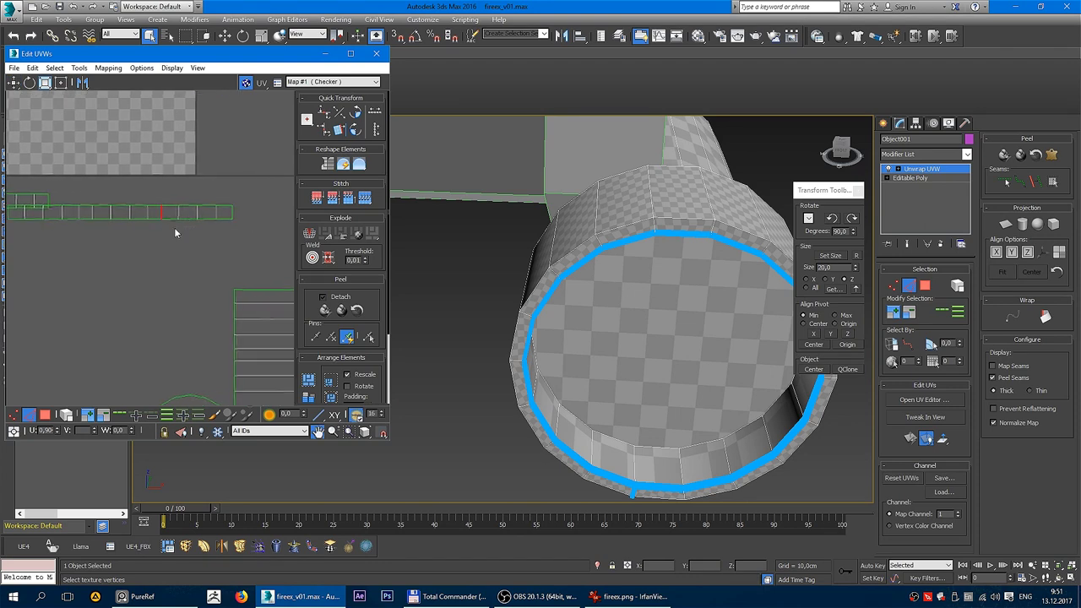
pyautogui.rightClick(232, 219)
pyautogui.click(218, 264)
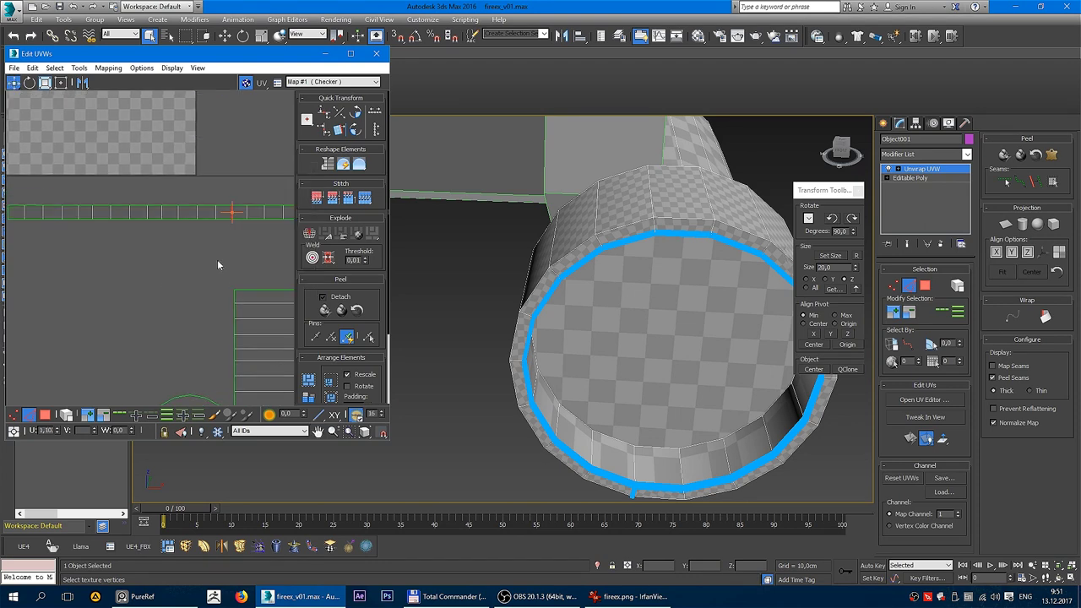
pyautogui.scroll(-2, 243, 184)
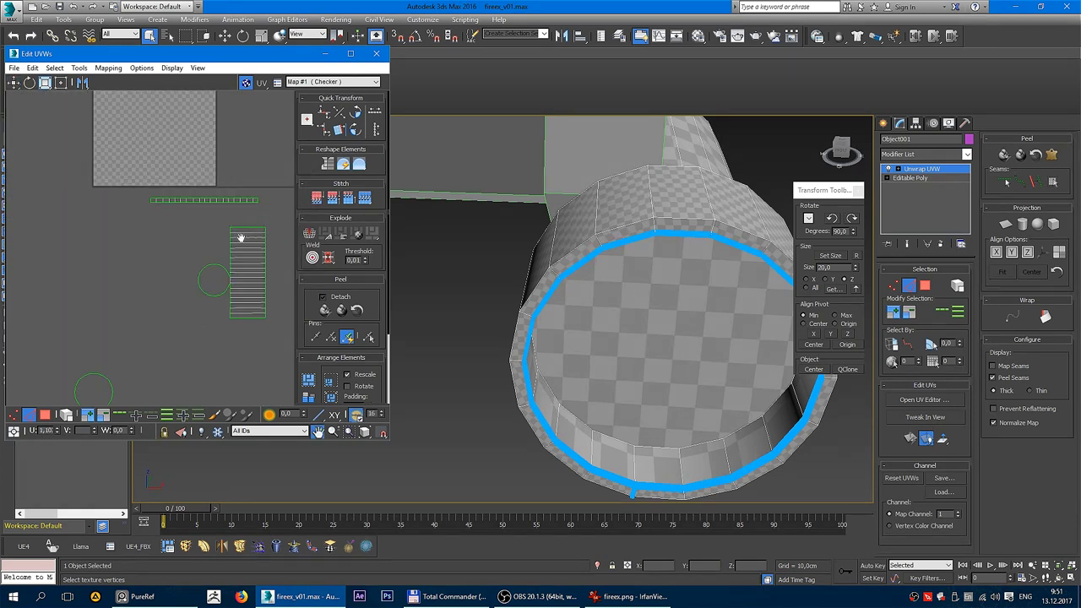
pyautogui.scroll(-2, 216, 267)
pyautogui.scroll(-2, 203, 275)
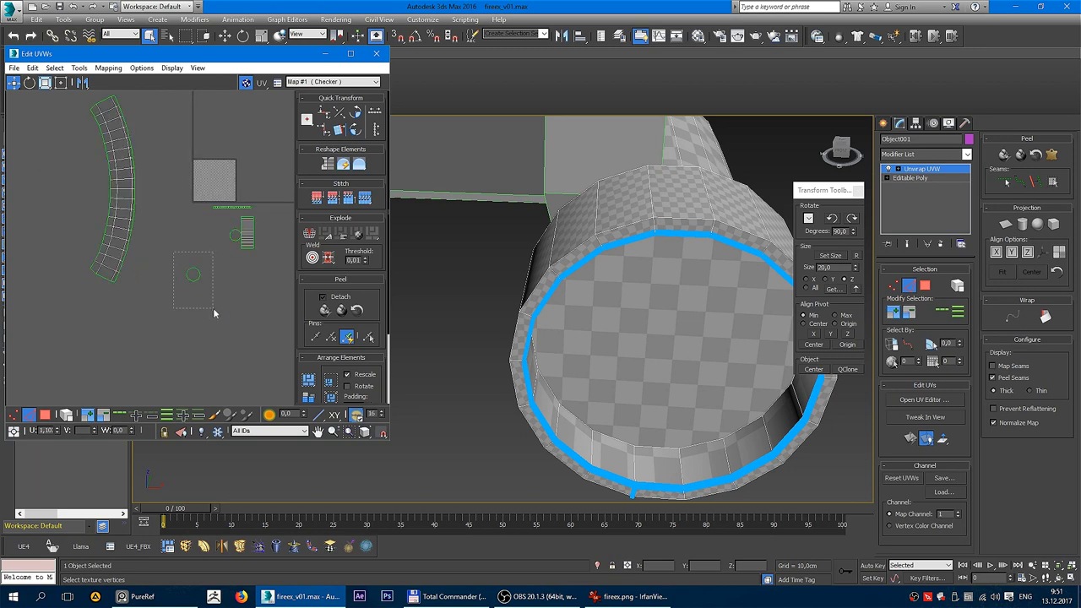
pyautogui.moveTo(214, 313); pyautogui.dragTo(214, 311)
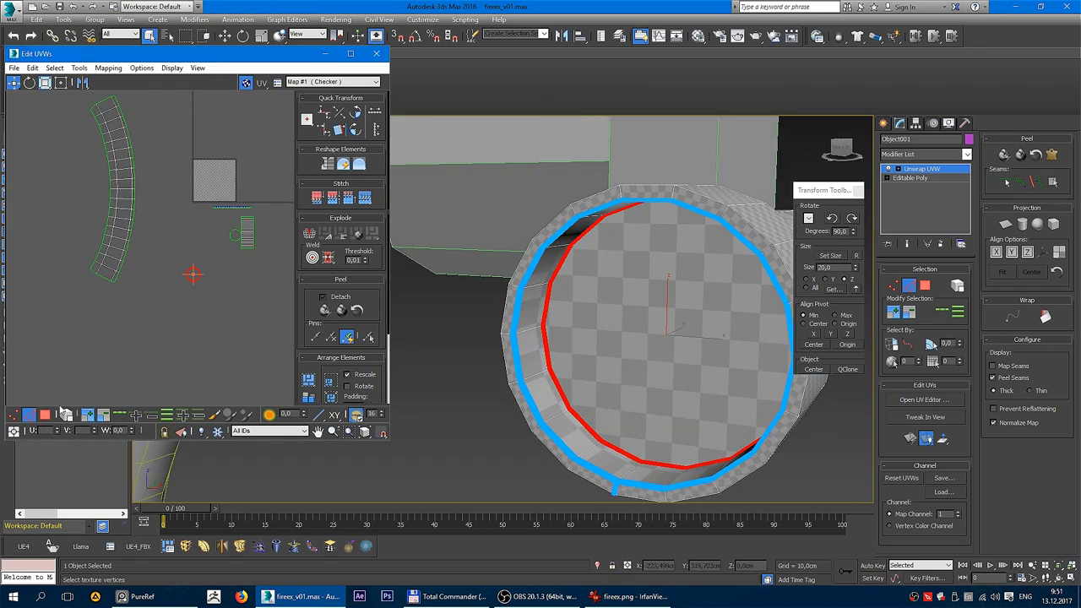
# Step: Select and then deselect the cap polygon, and pack all UV islands into the 0–1 square
pyautogui.press('3')
pyautogui.click(194, 277)
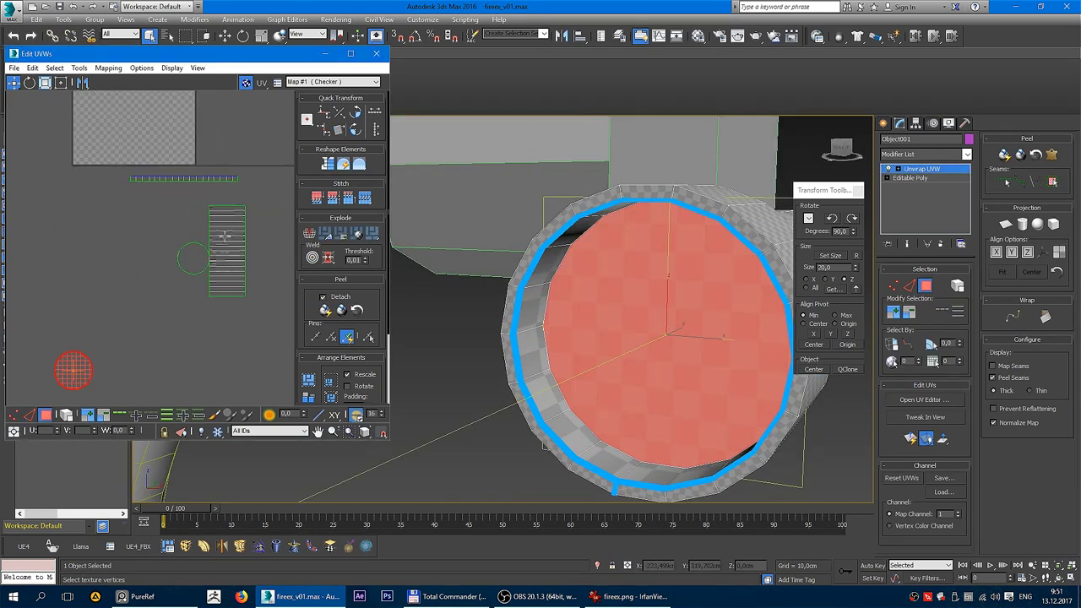
pyautogui.click(239, 166)
pyautogui.moveTo(239, 166); pyautogui.dragTo(235, 143, button='middle')
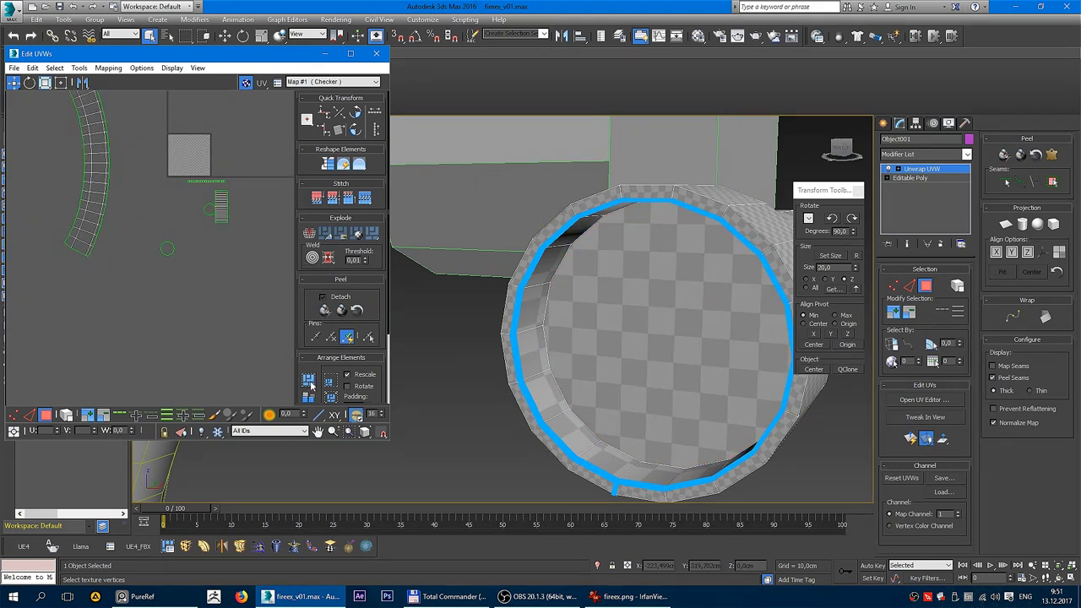
pyautogui.click(309, 381)
pyautogui.scroll(2, 193, 211)
pyautogui.scroll(2, 189, 233)
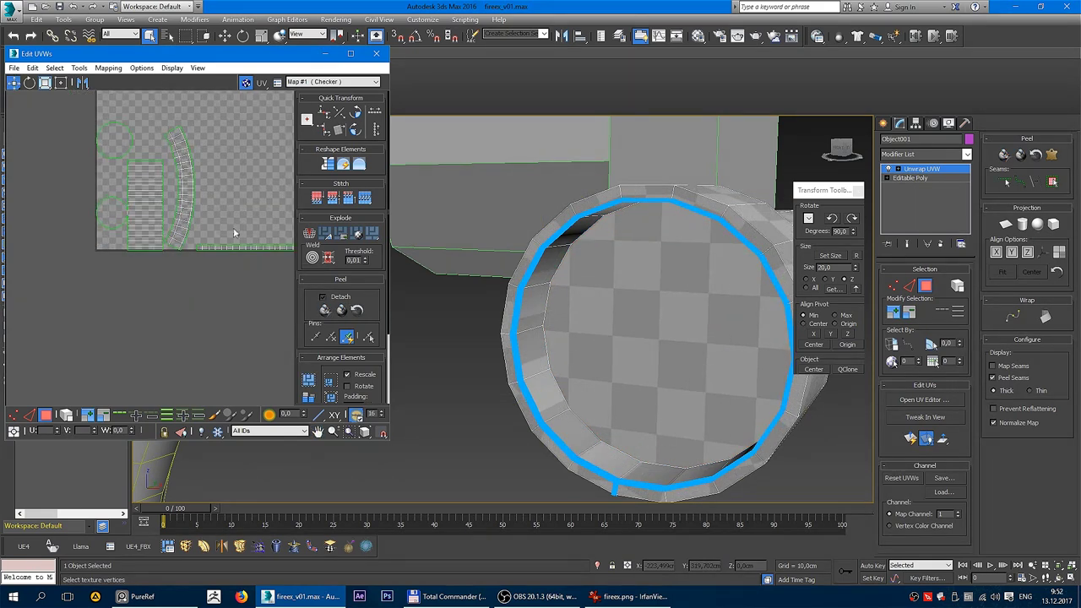
# Step: Select the bottom row of UV strips and zoom in on it, ready for edge work
pyautogui.moveTo(200, 245); pyautogui.dragTo(165, 257, button='middle')
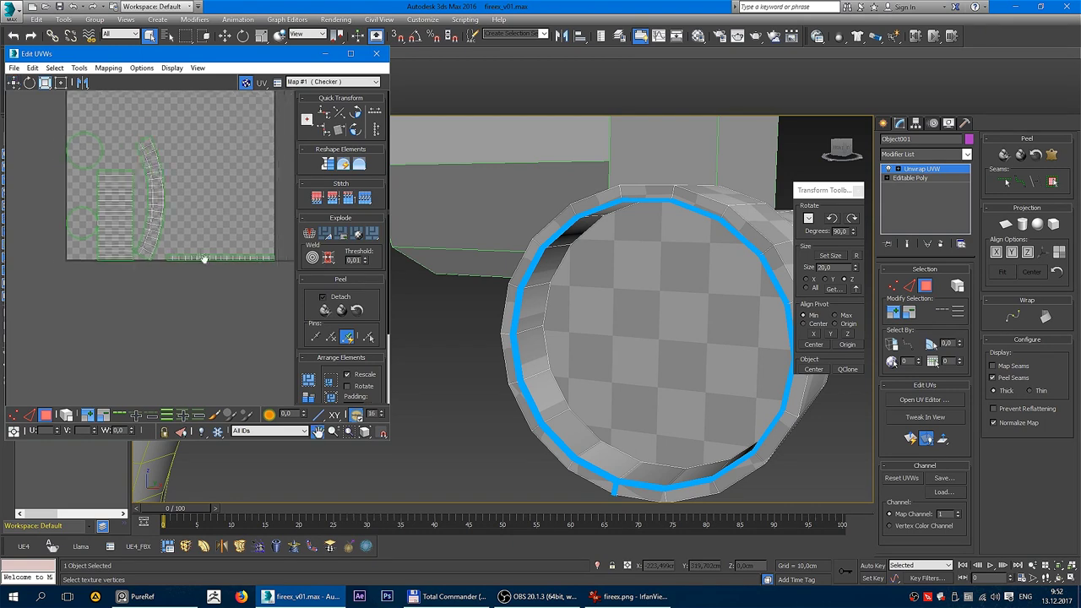
pyautogui.moveTo(252, 295); pyautogui.dragTo(253, 285)
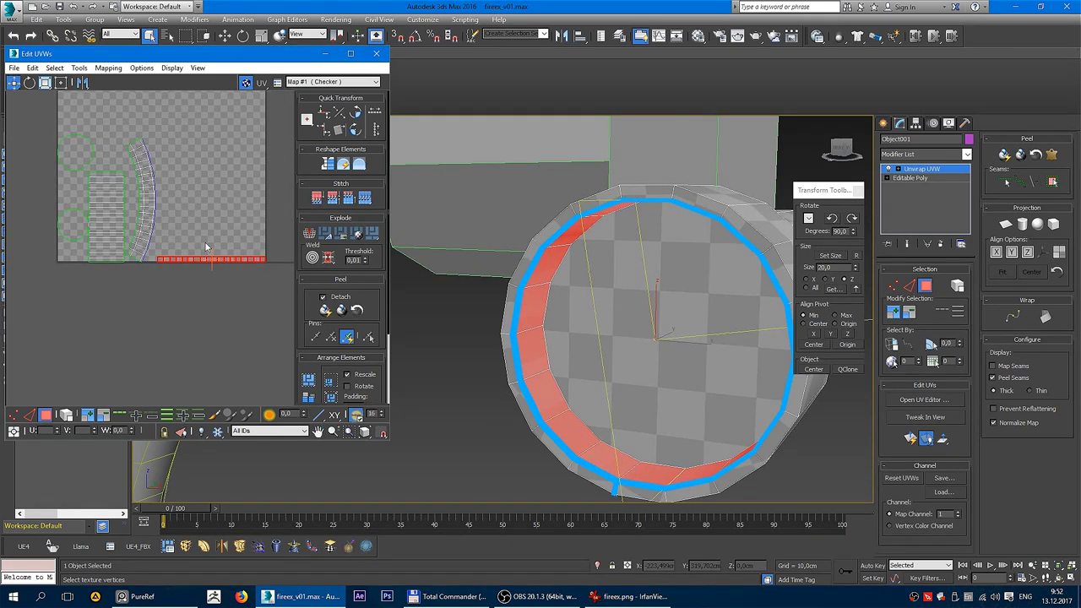
pyautogui.scroll(2, 140, 257)
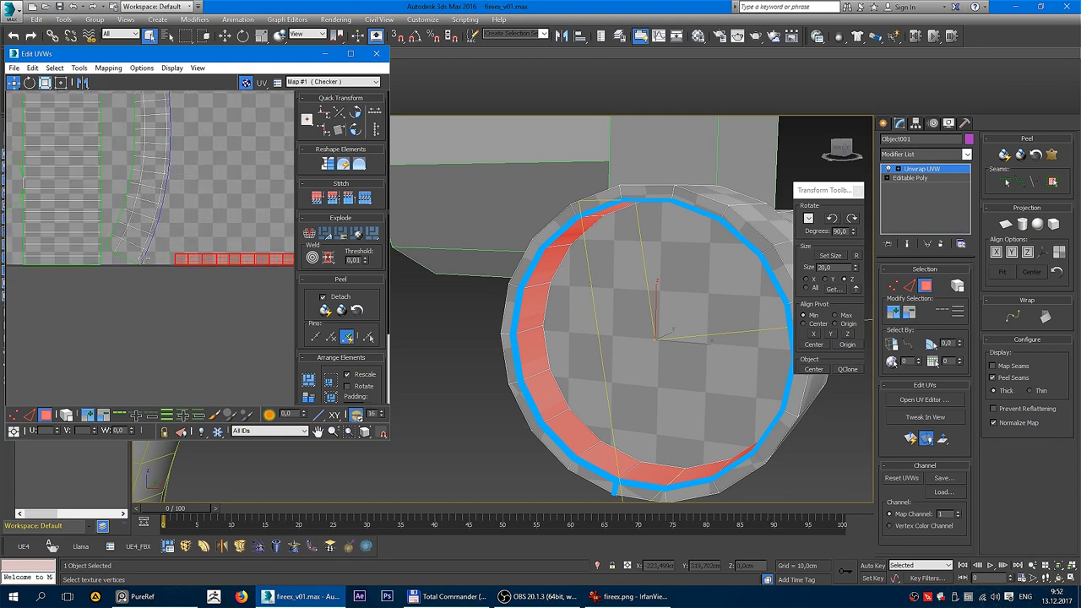
pyautogui.moveTo(180, 128); pyautogui.dragTo(142, 216, button='middle')
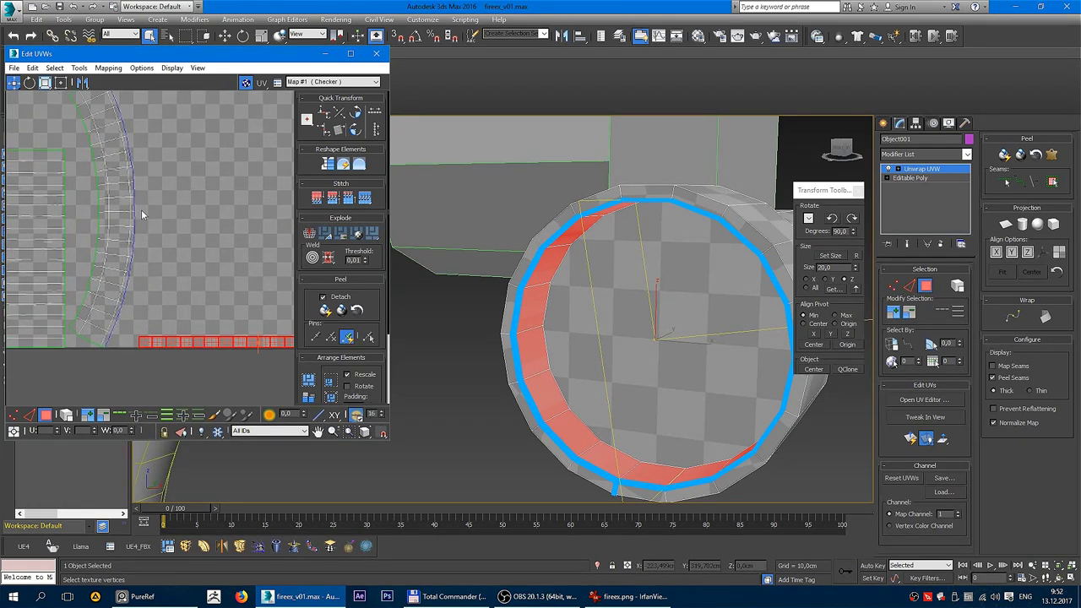
pyautogui.click(29, 415)
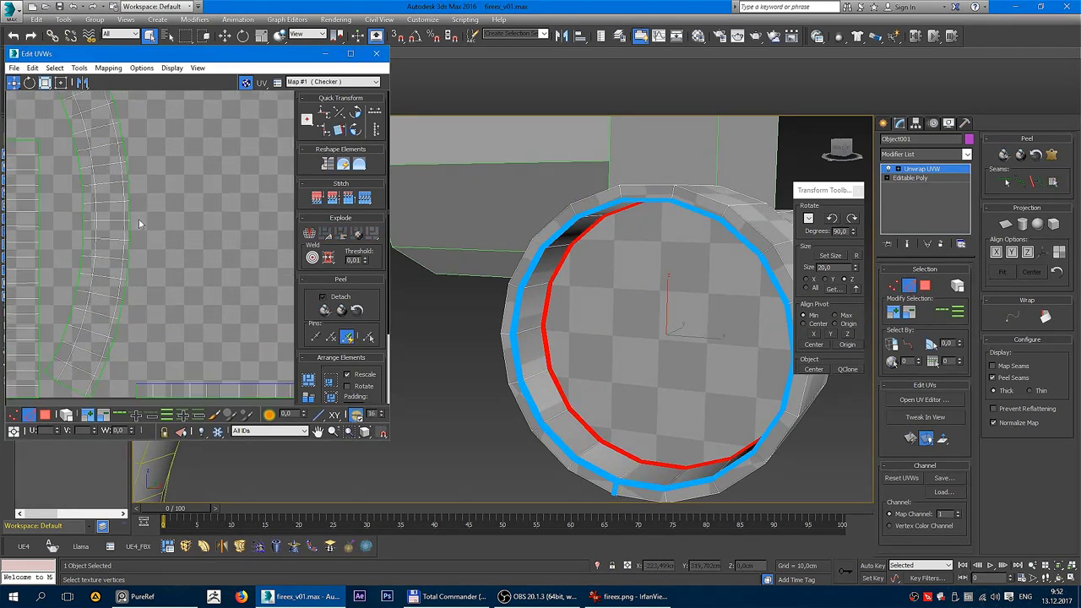
# Step: Stitch the first two seam edges of the curved strip
pyautogui.click(132, 217)
pyautogui.rightClick(133, 217)
pyautogui.click(114, 264)
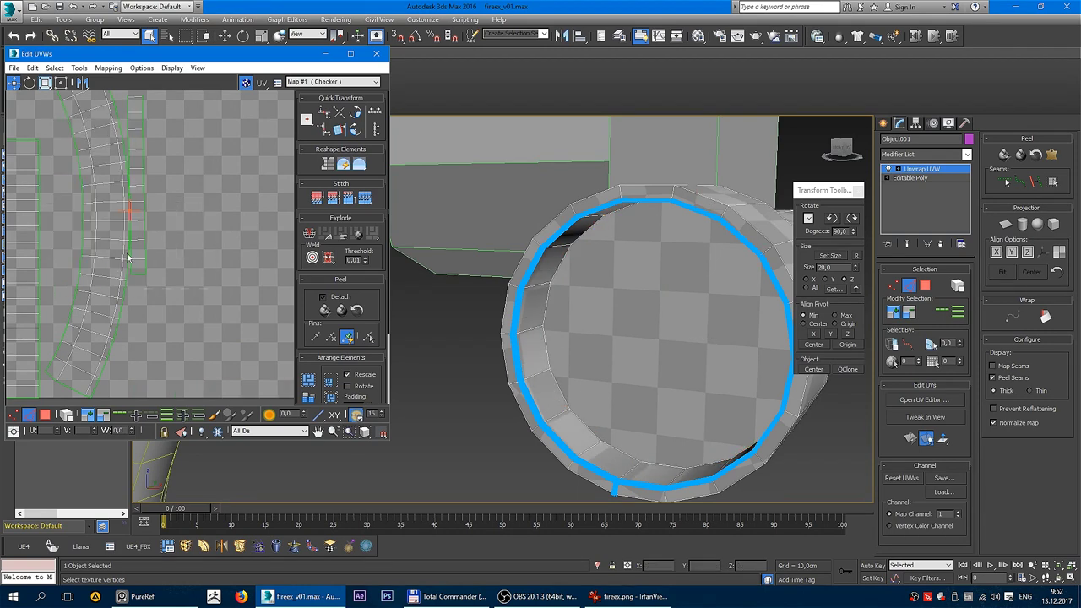
pyautogui.scroll(-3, 186, 217)
pyautogui.scroll(1, 164, 213)
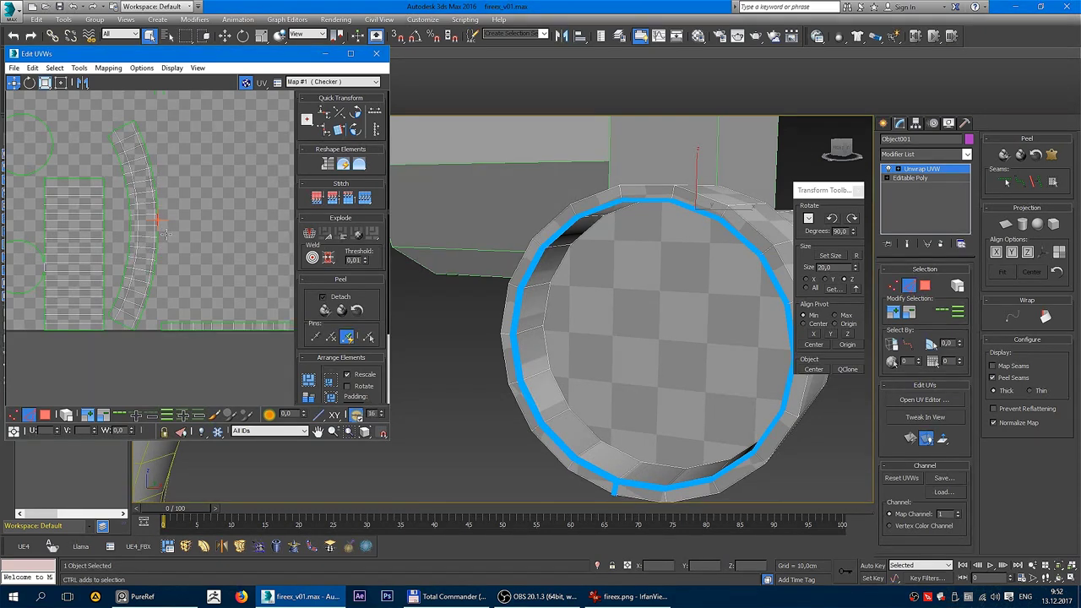
pyautogui.scroll(1, 158, 247)
pyautogui.rightClick(155, 244)
pyautogui.click(181, 284)
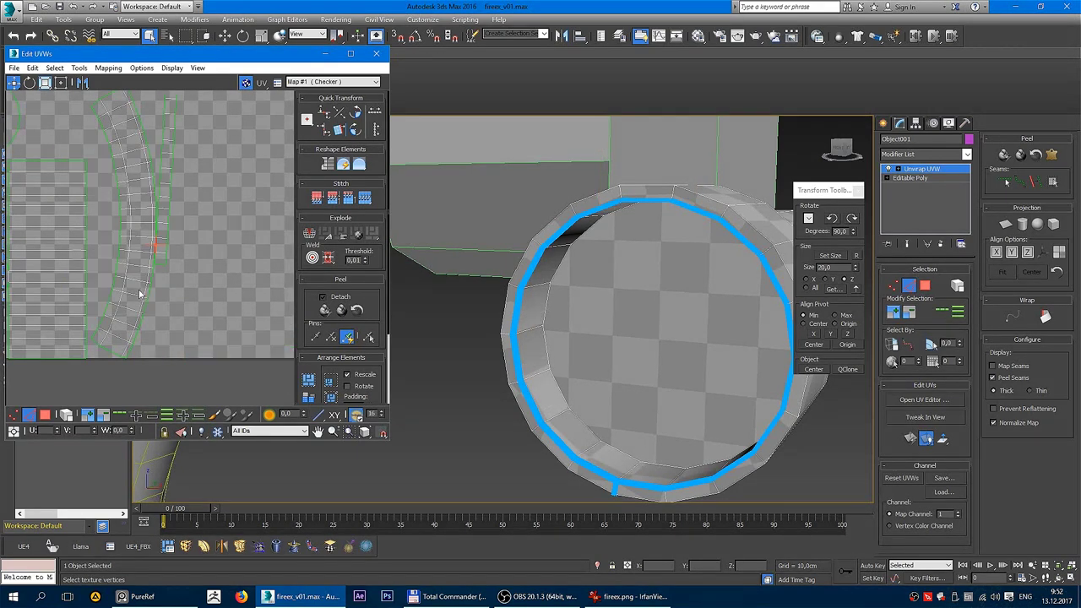
pyautogui.scroll(-2, 193, 236)
pyautogui.scroll(2, 188, 227)
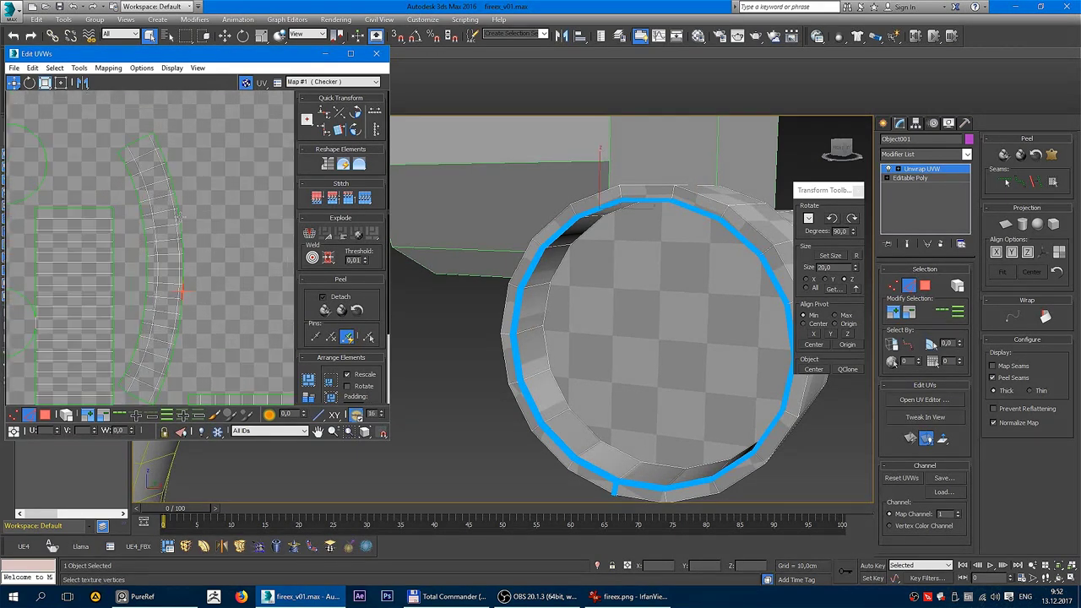
# Step: Stitch the remaining selected seam edges of the curved strip together
pyautogui.rightClick(178, 211)
pyautogui.click(149, 272)
pyautogui.scroll(-2, 194, 245)
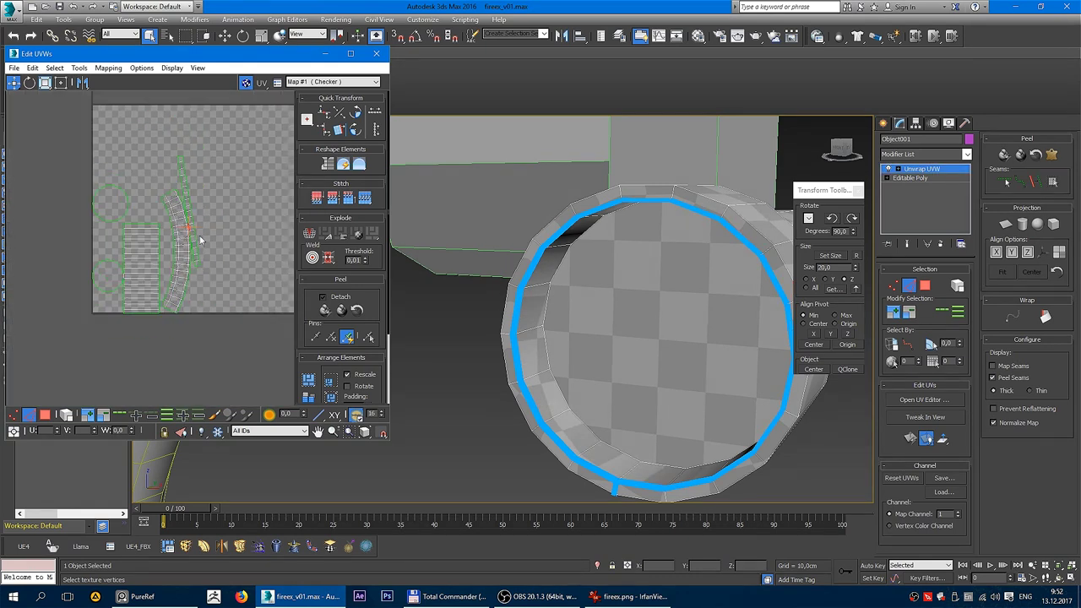
pyautogui.scroll(3, 187, 251)
pyautogui.rightClick(193, 255)
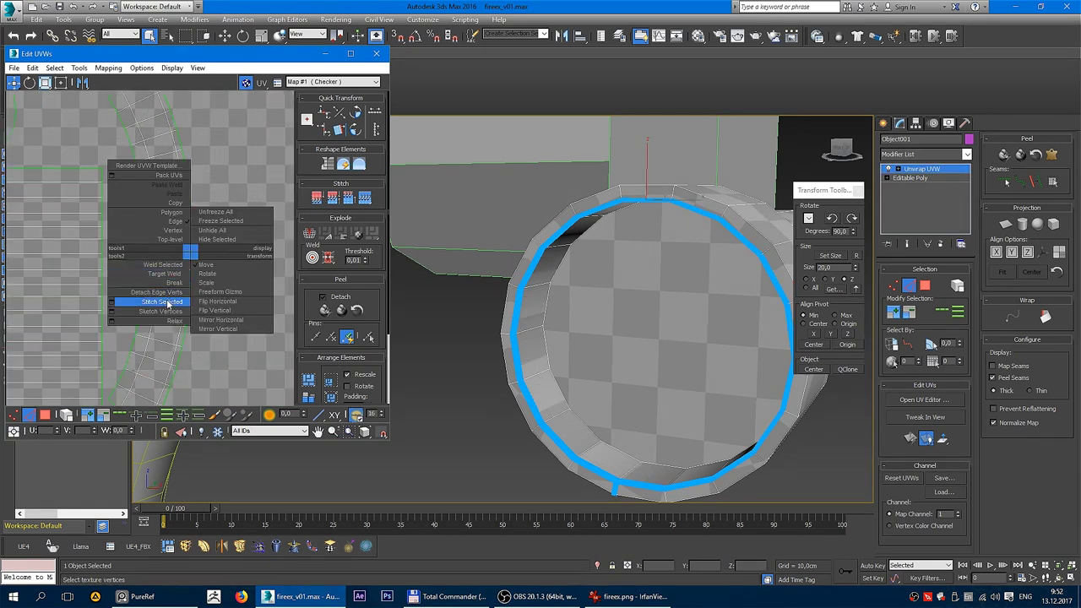
pyautogui.click(152, 303)
pyautogui.scroll(-2, 228, 237)
pyautogui.scroll(-3, 235, 228)
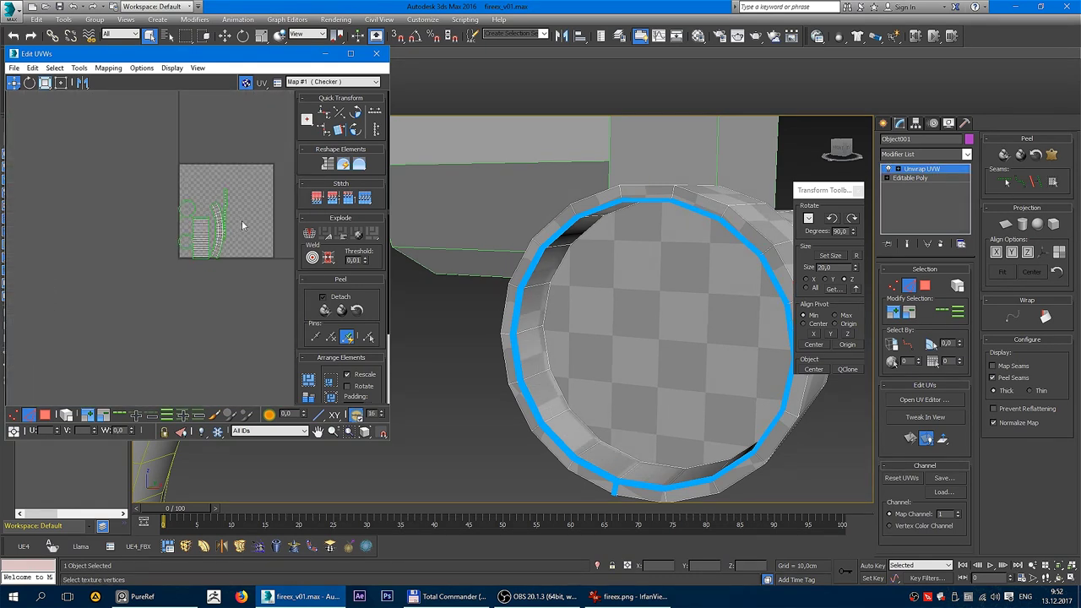
pyautogui.scroll(3, 194, 205)
# Step: Select and deselect the ring island, then pack all UV islands into the tile
pyautogui.moveTo(145, 239); pyautogui.dragTo(146, 242)
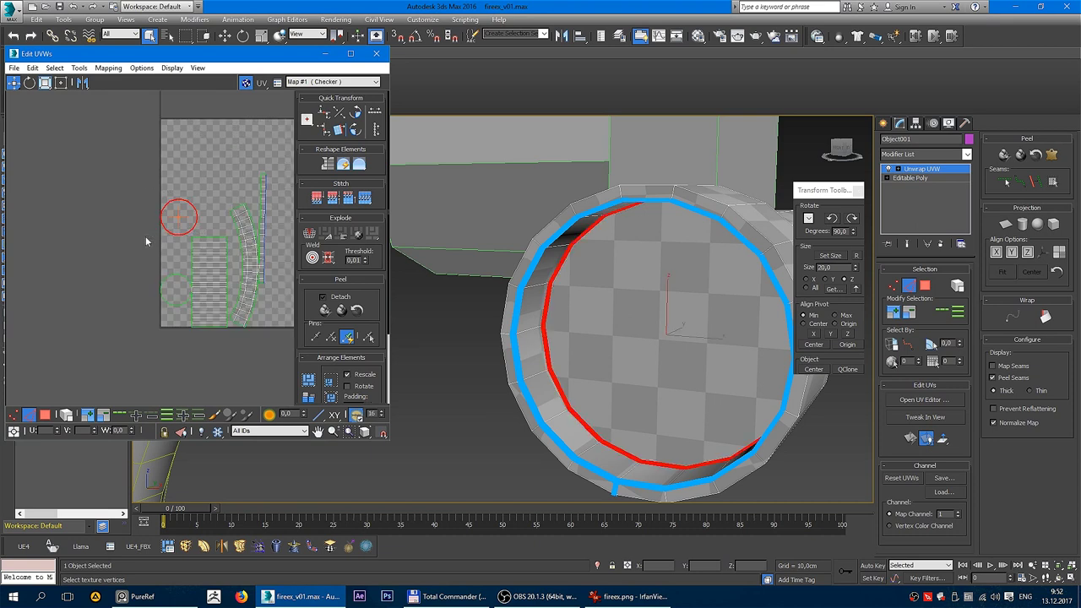
pyautogui.scroll(1, 234, 234)
pyautogui.moveTo(184, 206); pyautogui.dragTo(143, 203, button='middle')
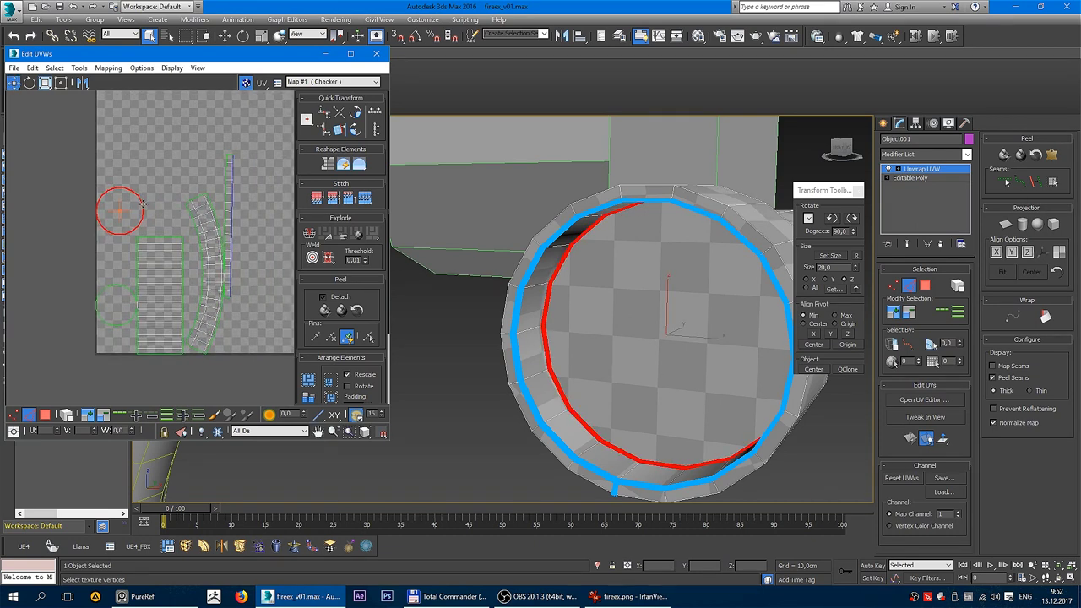
pyautogui.click(244, 261)
pyautogui.scroll(-3, 238, 233)
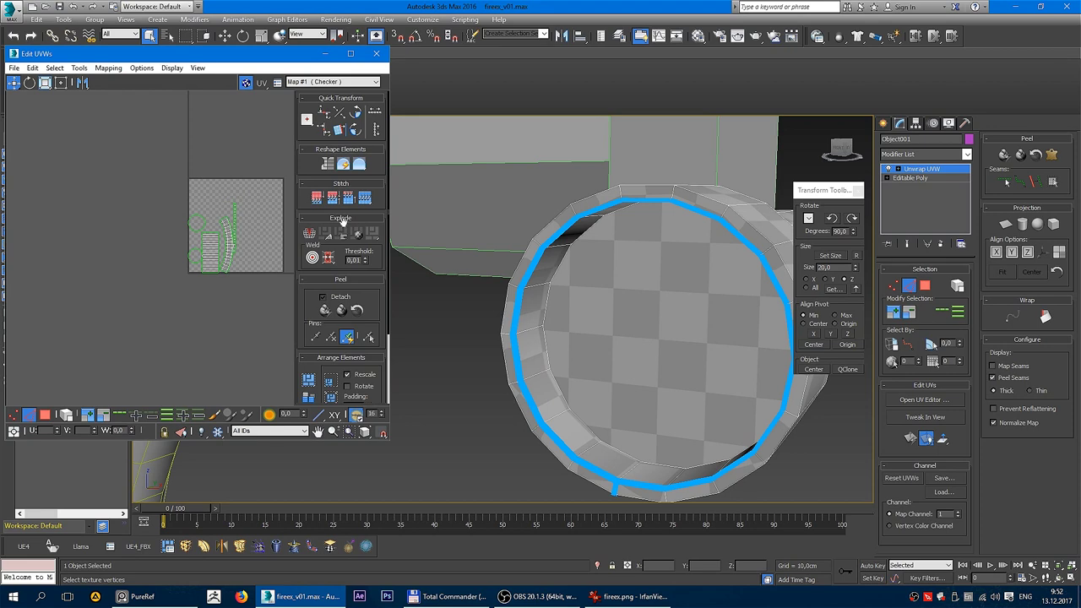
pyautogui.click(309, 378)
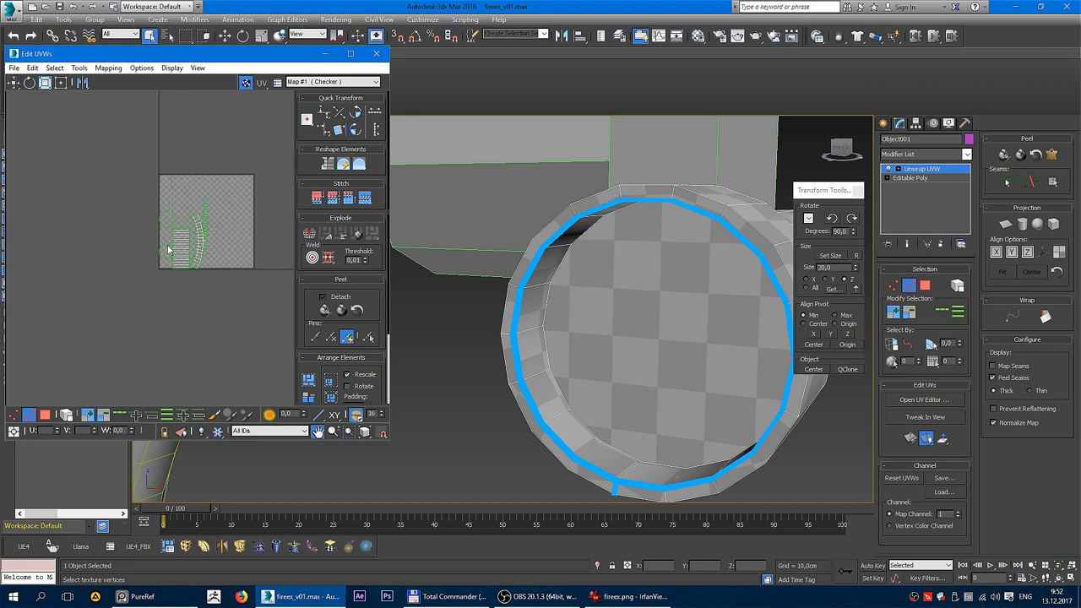
# Step: Collapse the Unwrap UVW modifier into the editable mesh
pyautogui.rightClick(671, 289)
pyautogui.click(734, 375)
pyautogui.scroll(-5, 528, 311)
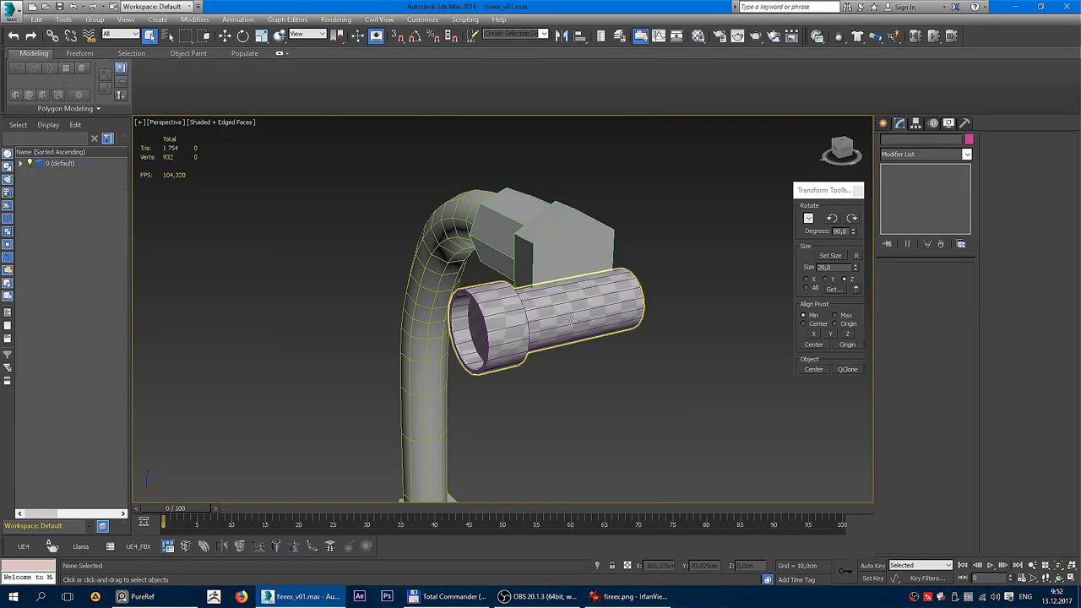
# Step: Add an Unwrap UVW modifier to the cylinder and open its UV editor
pyautogui.click(571, 320)
pyautogui.moveTo(624, 346)
pyautogui.keyDown('alt'); pyautogui.mouseDown(button='middle')
pyautogui.moveTo(634, 239)
pyautogui.moveTo(519, 272)
pyautogui.moveTo(652, 324)
pyautogui.moveTo(534, 290)
pyautogui.mouseUp(button='middle'); pyautogui.keyUp('alt')
pyautogui.rightClick(534, 290)
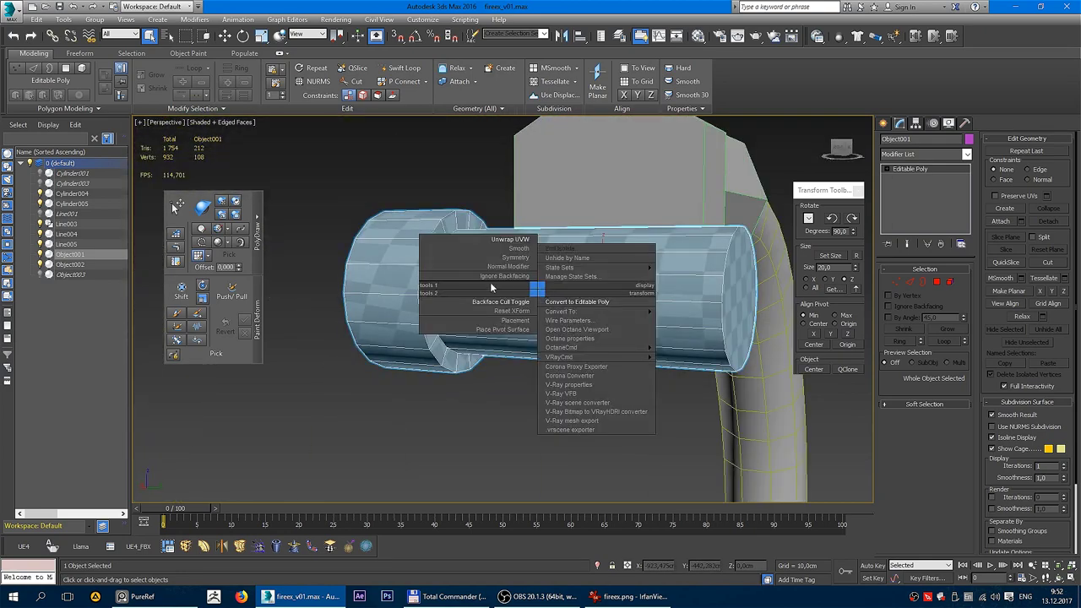
pyautogui.click(473, 244)
pyautogui.click(926, 401)
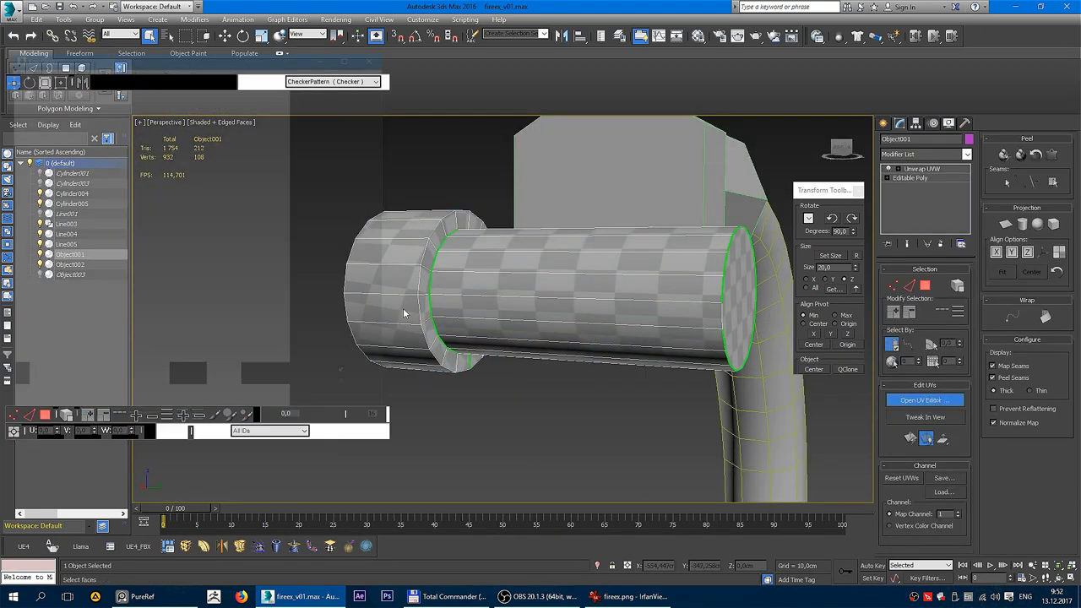
# Step: Select a lengthwise polygon strip, grow it around the whole side, and Quick Peel it flat
pyautogui.press('3')
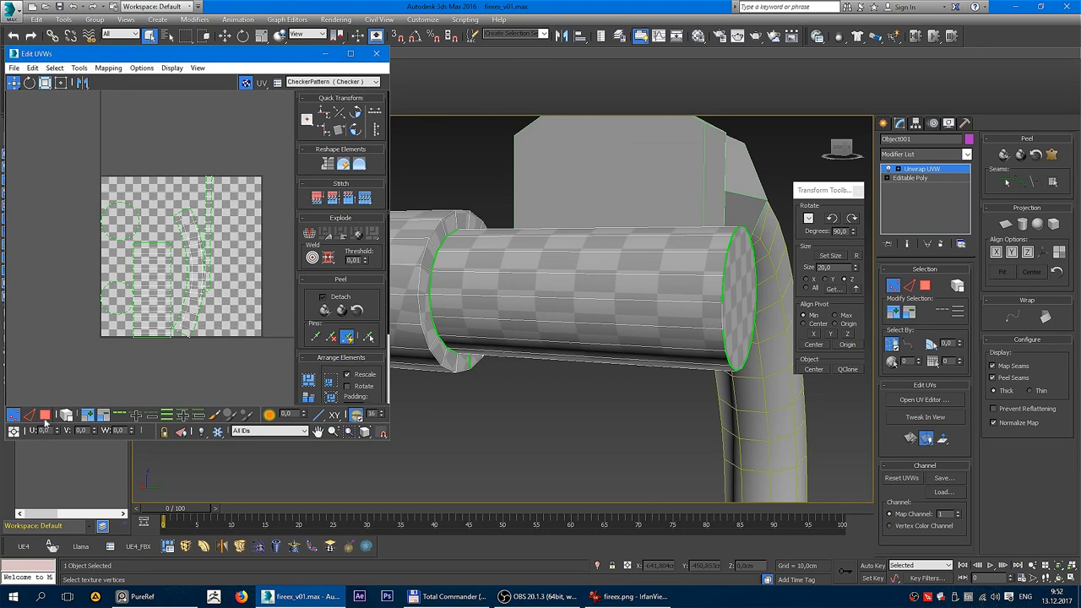
pyautogui.click(524, 281)
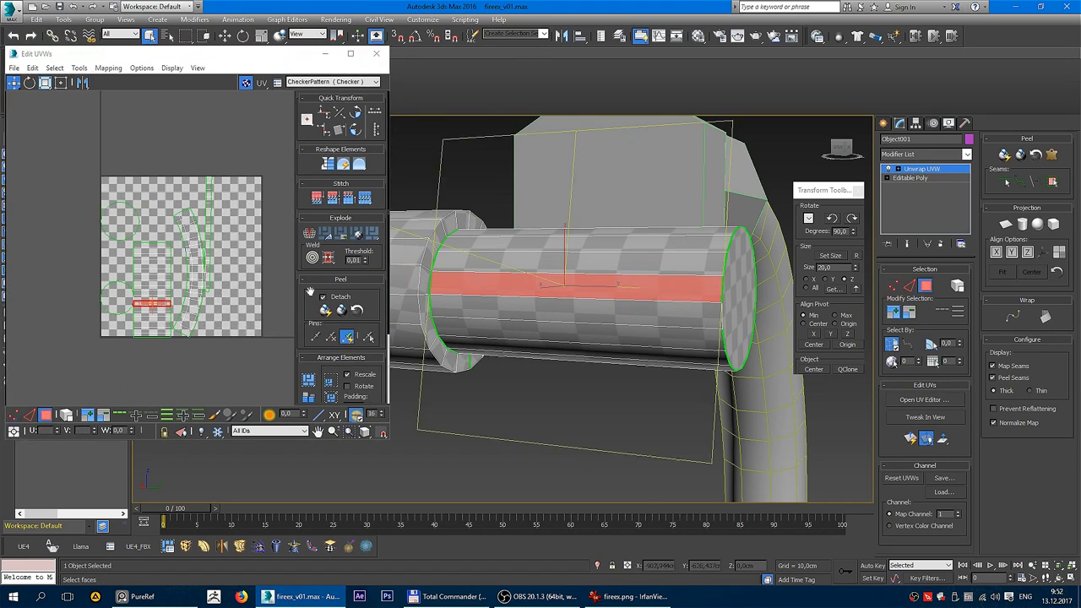
pyautogui.scroll(1, 162, 216)
pyautogui.hotkey('alt', 'r')
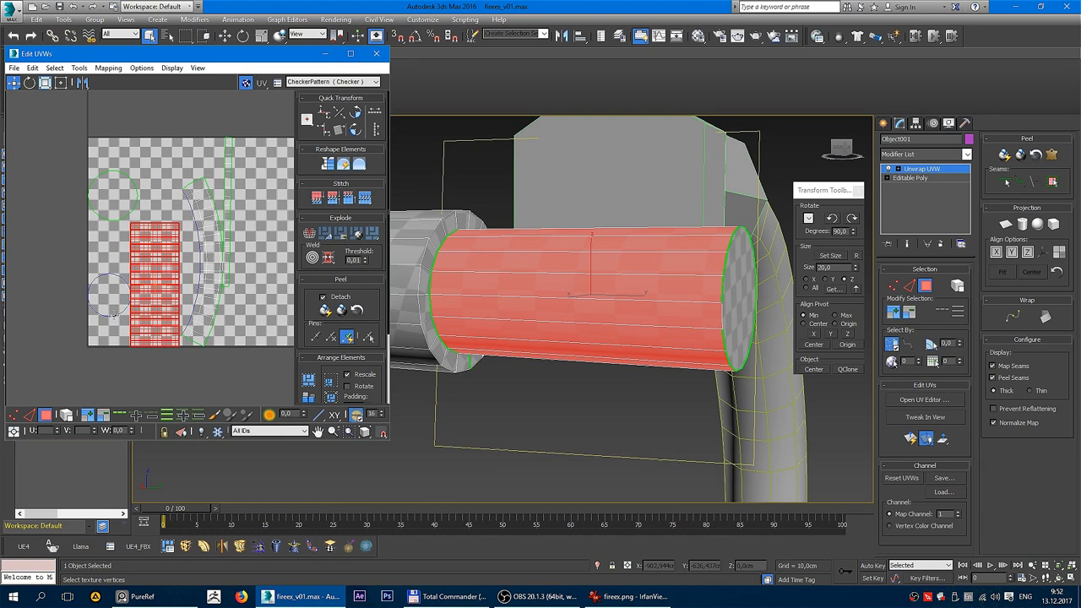
pyautogui.scroll(2, 129, 322)
pyautogui.scroll(2, 129, 322)
pyautogui.scroll(-2, 157, 258)
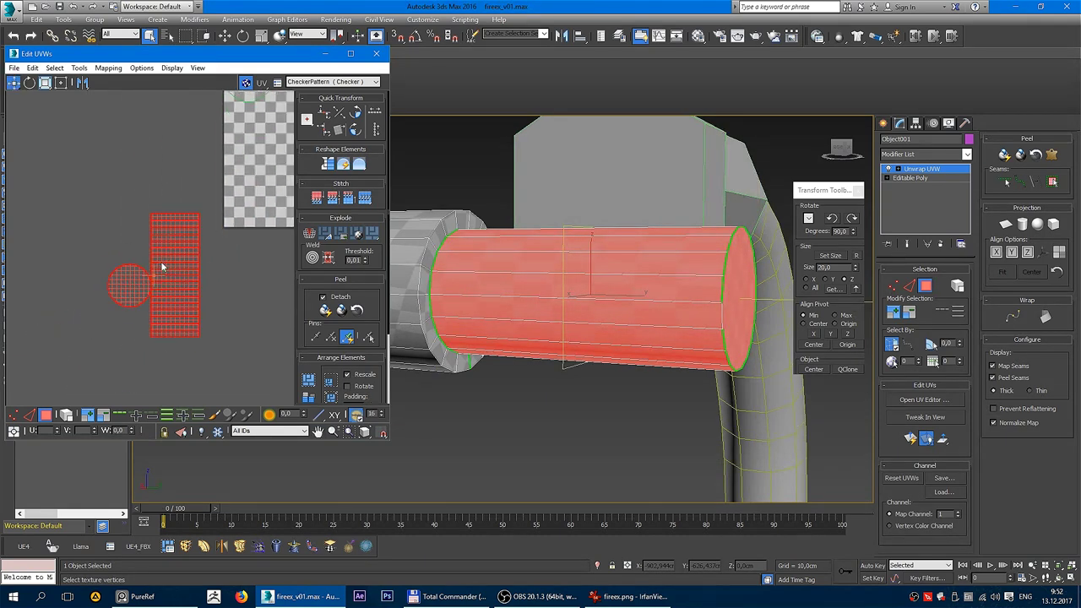
pyautogui.rightClick(157, 258)
pyautogui.click(305, 319)
# Step: Stretch the peeled UV strip wider by moving its vertex column to the right
pyautogui.click(264, 291)
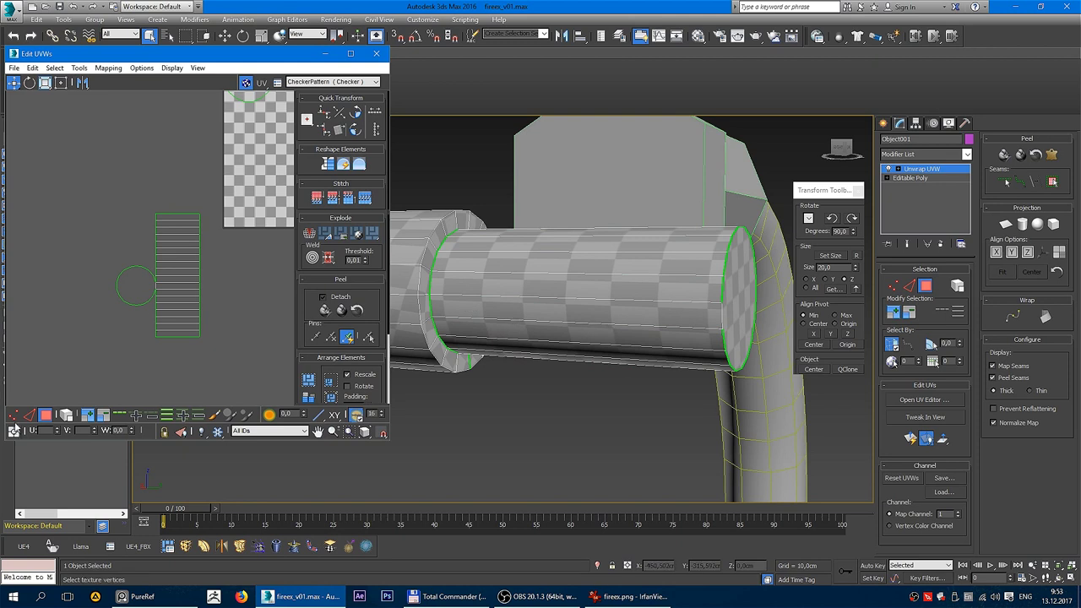
pyautogui.click(28, 414)
pyautogui.moveTo(180, 205); pyautogui.dragTo(224, 362)
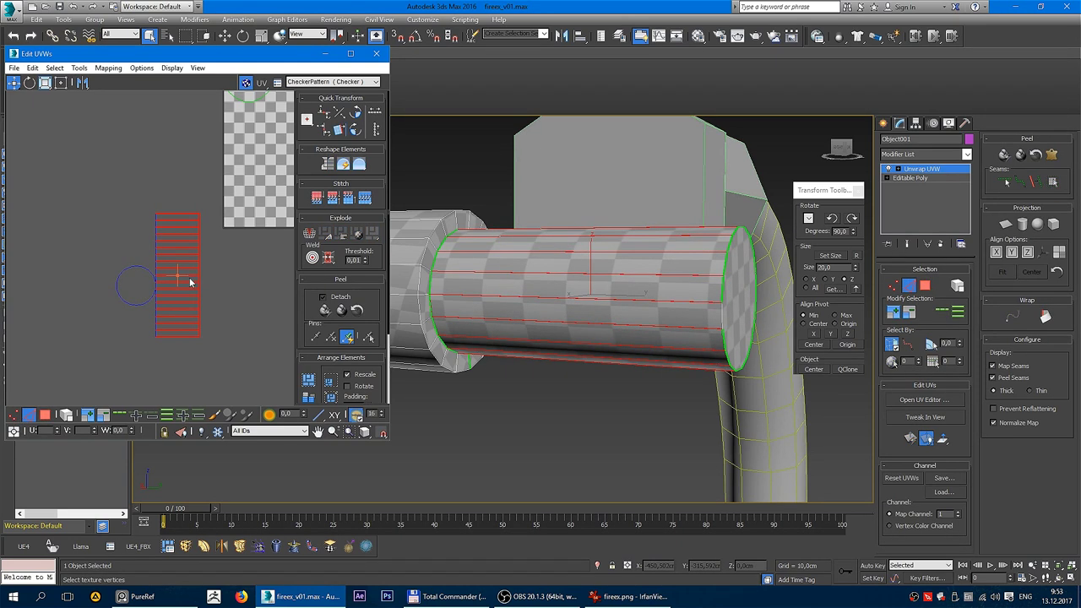
pyautogui.click(13, 418)
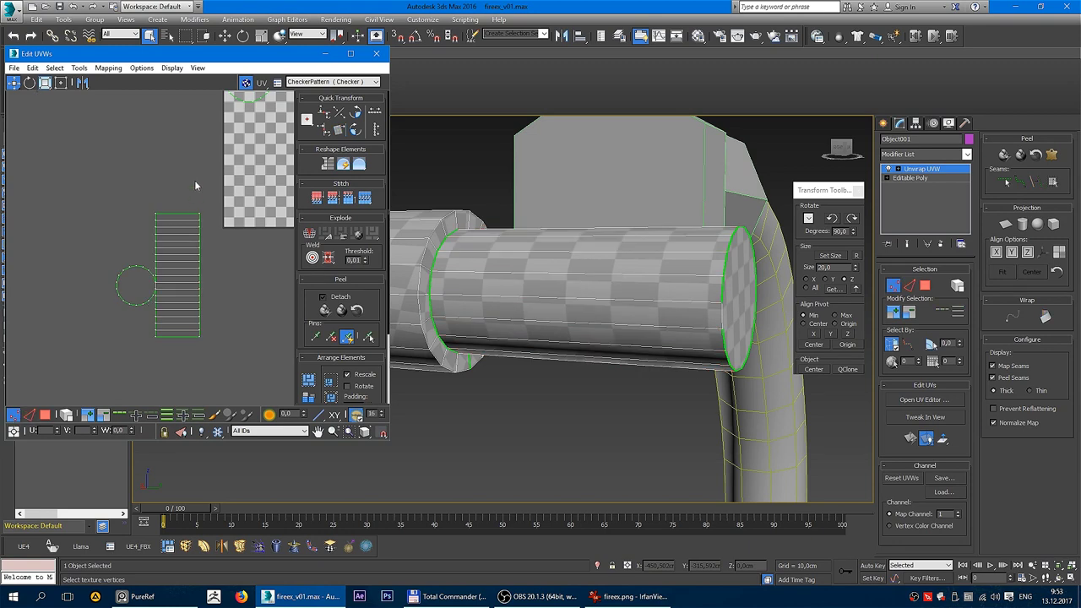
pyautogui.moveTo(199, 264); pyautogui.dragTo(238, 268)
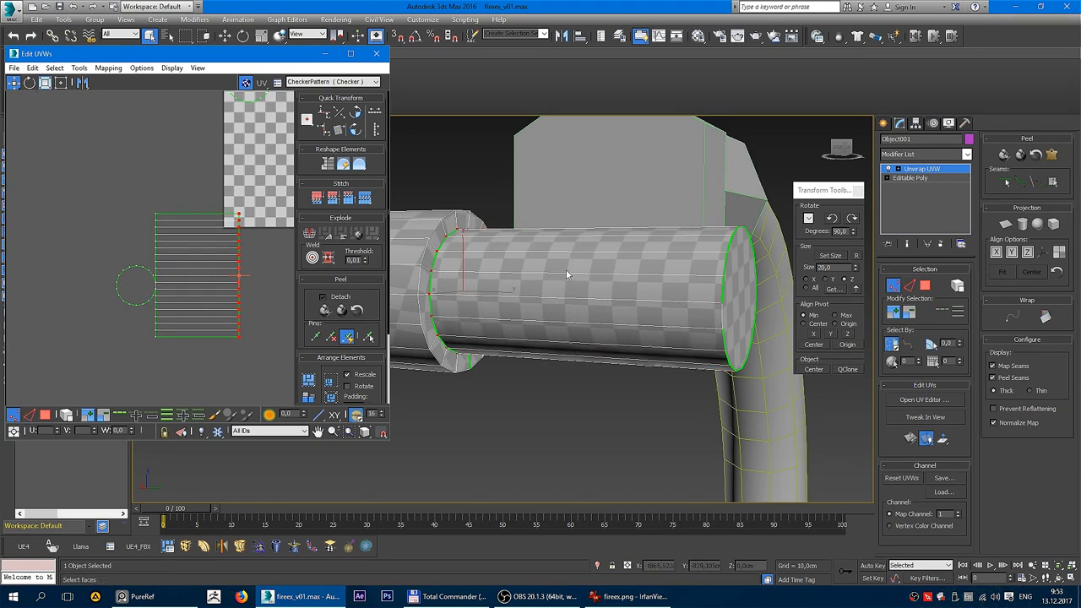
# Step: Select all vertices of the strip with Ctrl+A, then all polygons of the curved UV strip
pyautogui.scroll(2, 581, 309)
pyautogui.scroll(-2, 165, 304)
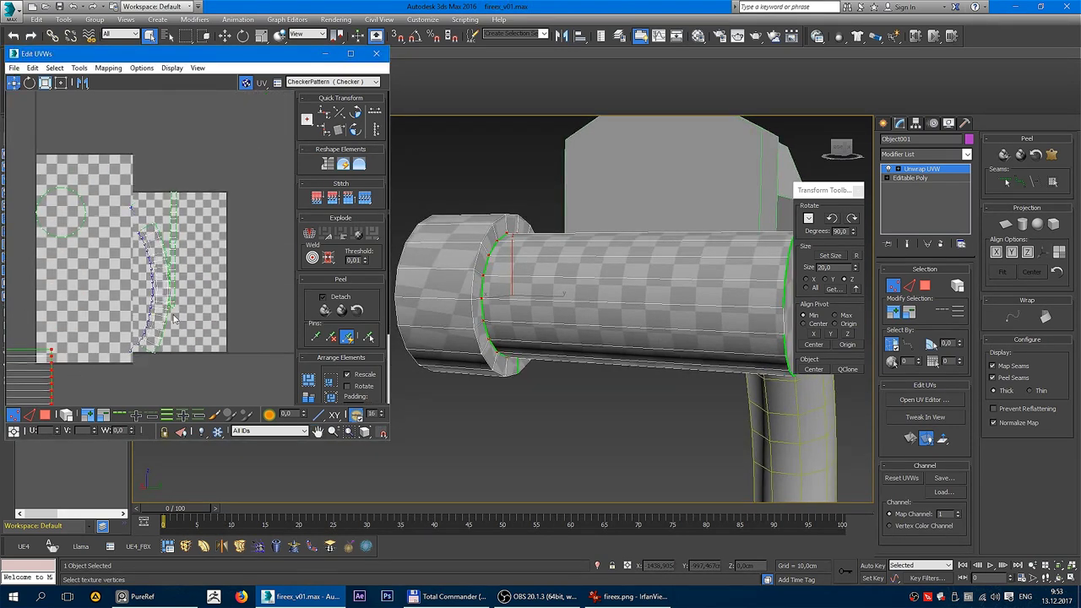
pyautogui.scroll(-2, 165, 304)
pyautogui.hotkey('ctrl', 'a')
pyautogui.scroll(1, 145, 283)
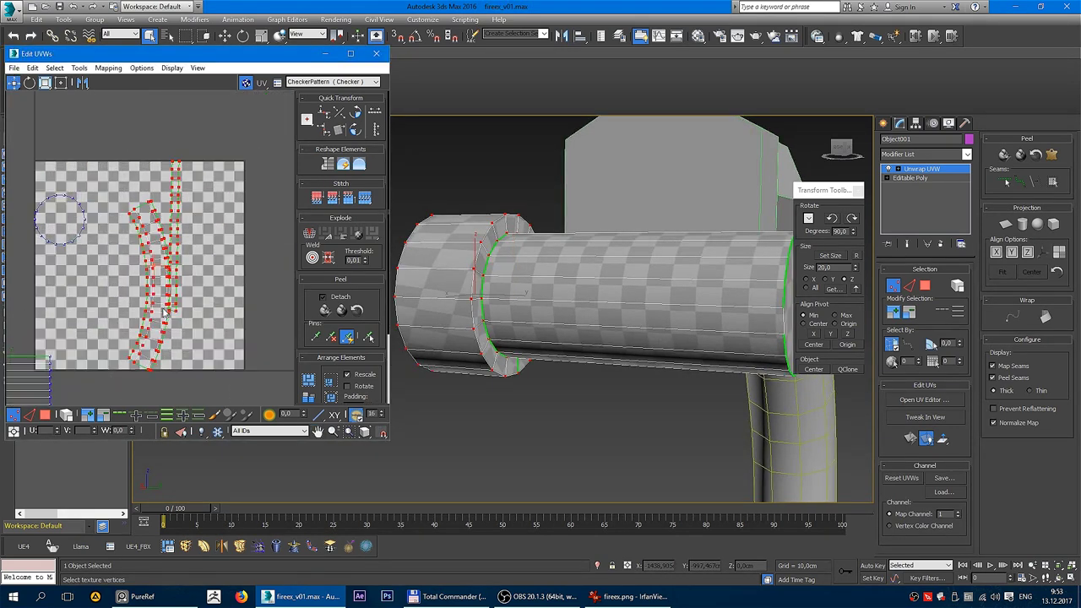
pyautogui.scroll(1, 143, 296)
pyautogui.click(45, 414)
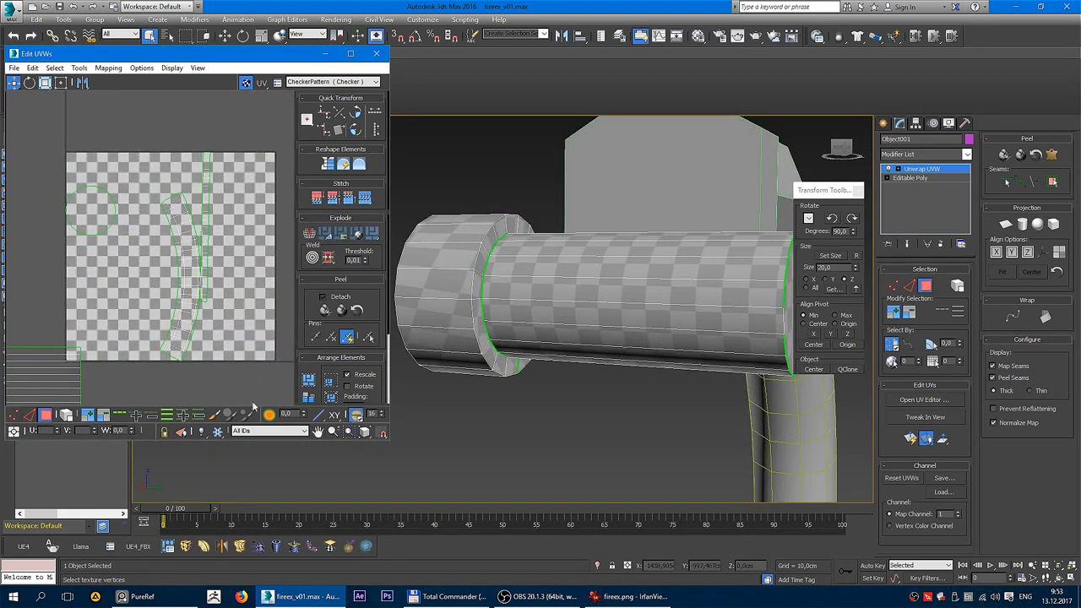
pyautogui.hotkey('ctrl', 'a')
pyautogui.keyDown('alt'); pyautogui.moveTo(541, 298); pyautogui.dragTo(490, 292, button='middle'); pyautogui.keyUp('alt')
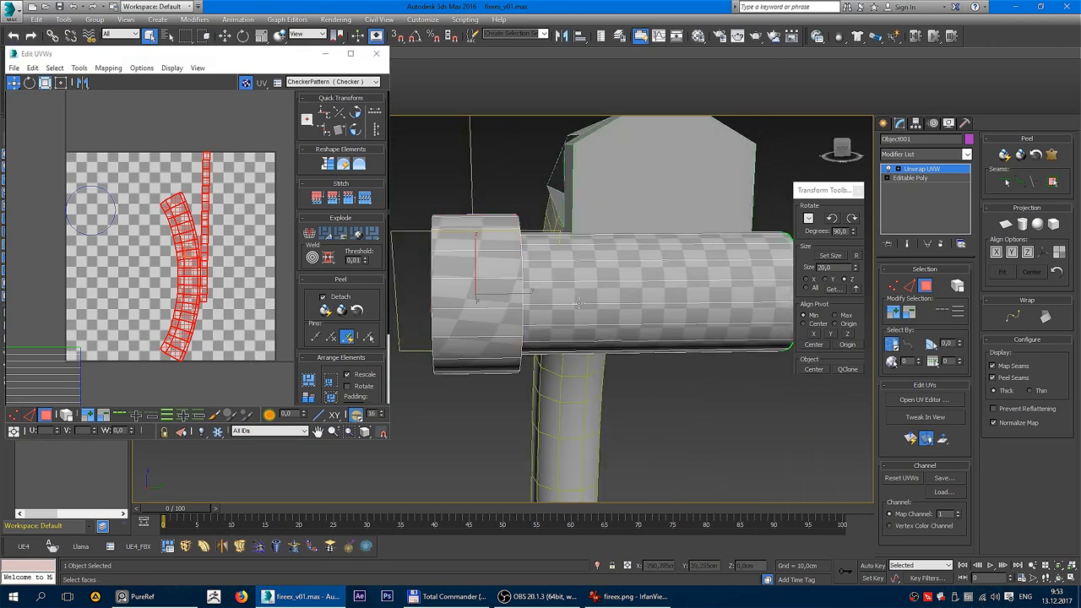
# Step: Show the M_checker material's Map #1 checker in the Material Editor and preview it
pyautogui.press('m')
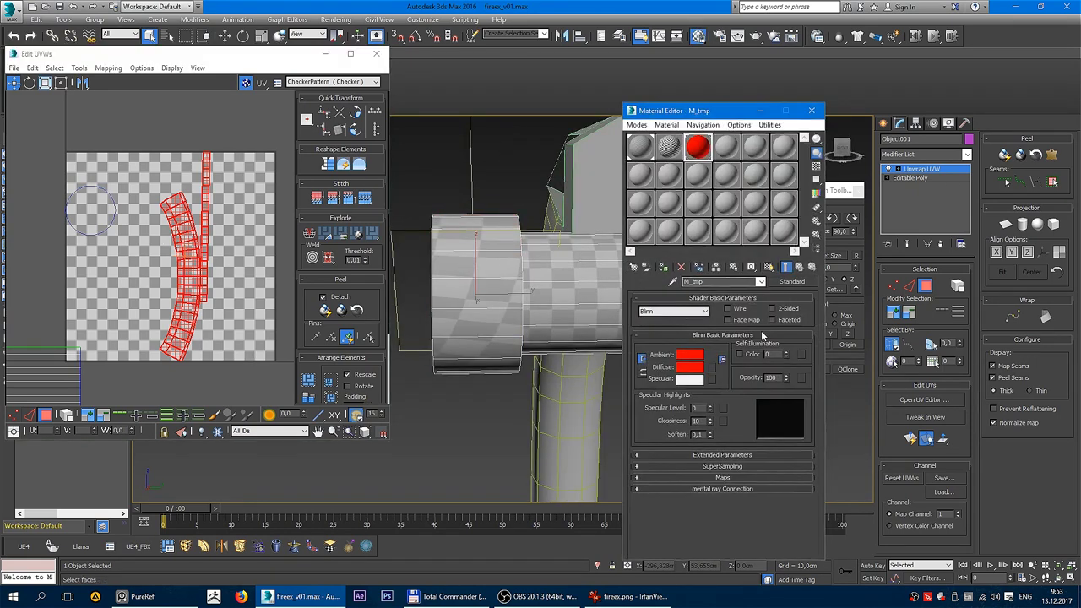
pyautogui.click(638, 149)
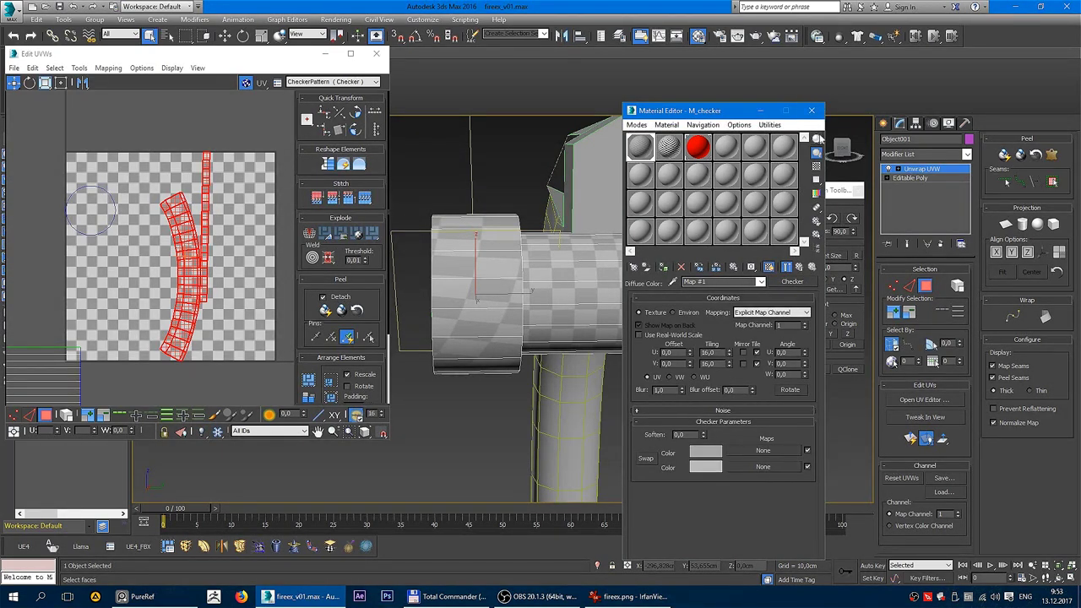
pyautogui.moveTo(817, 139); pyautogui.dragTo(818, 182)
pyautogui.doubleClick(640, 149)
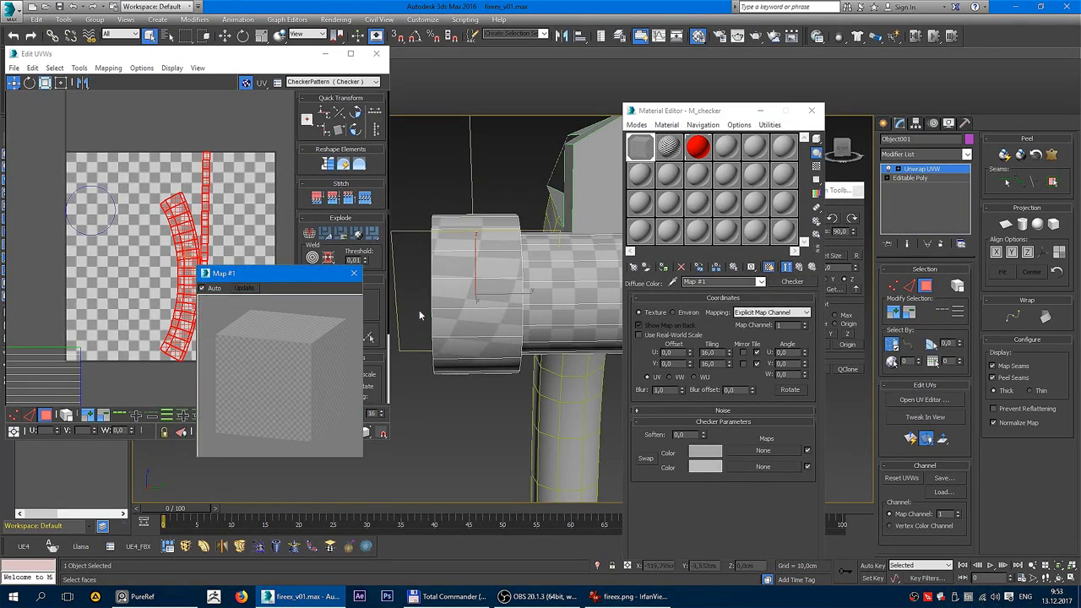
pyautogui.click(353, 272)
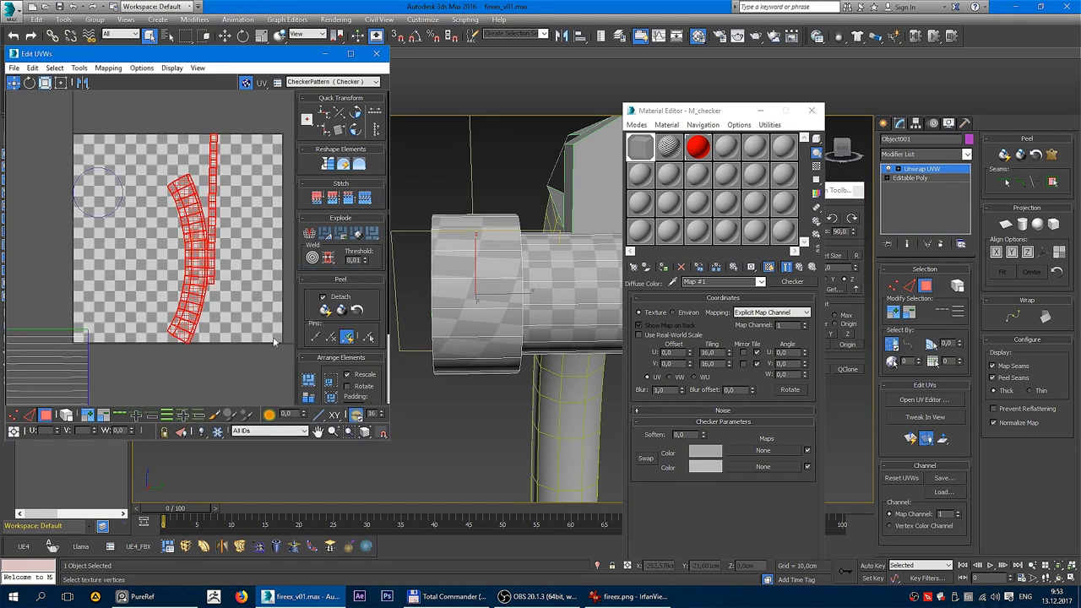
# Step: Quick Peel the selected curved UV strips again and open the Relax Tool dialog
pyautogui.click(324, 314)
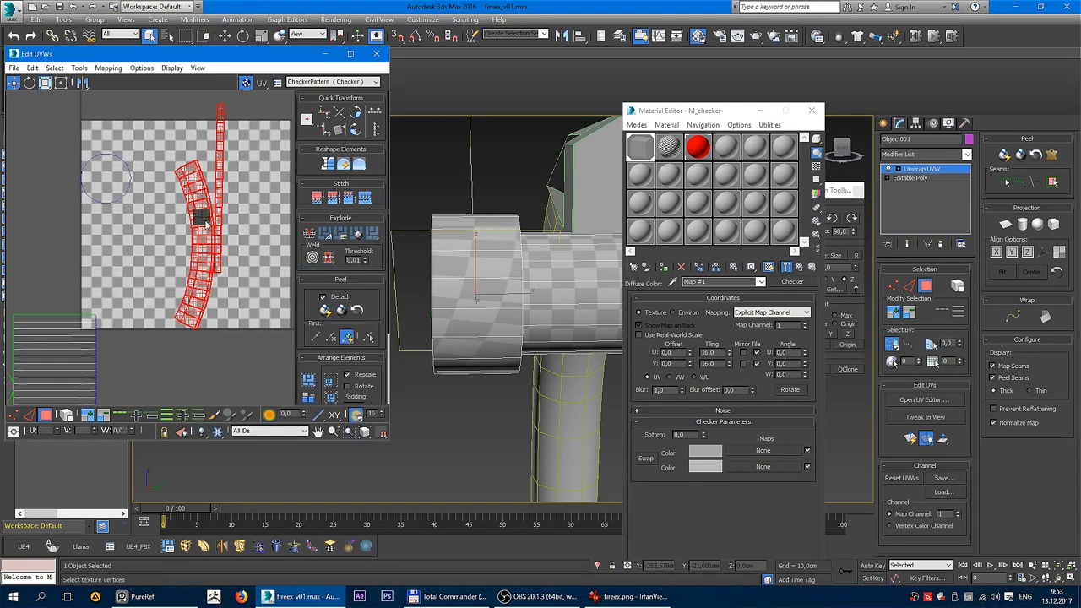
pyautogui.rightClick(203, 217)
pyautogui.click(123, 283)
pyautogui.click(96, 102)
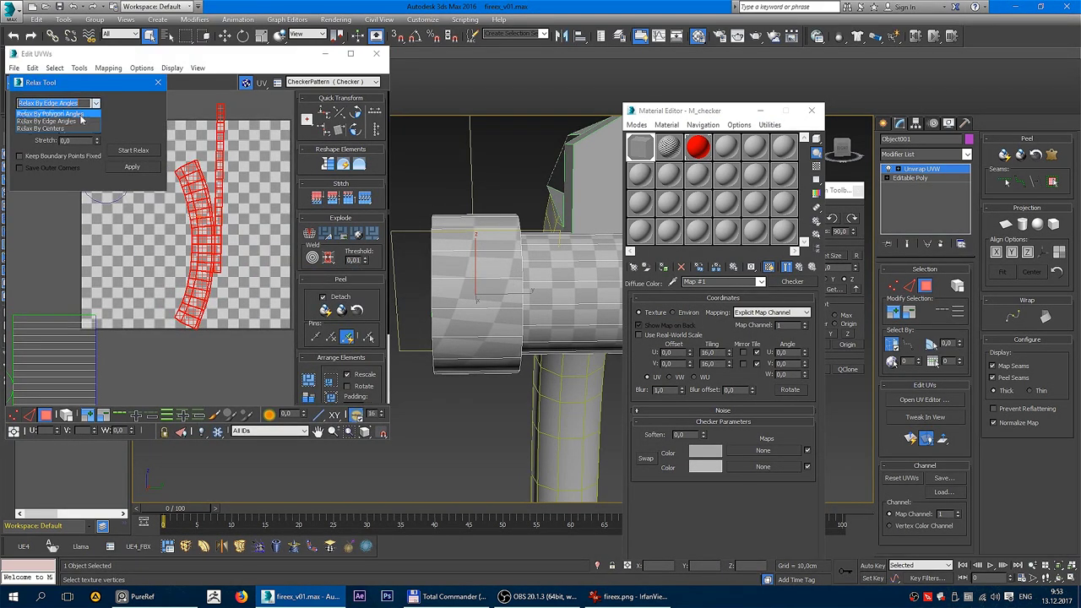
pyautogui.click(81, 121)
pyautogui.click(142, 151)
pyautogui.click(146, 152)
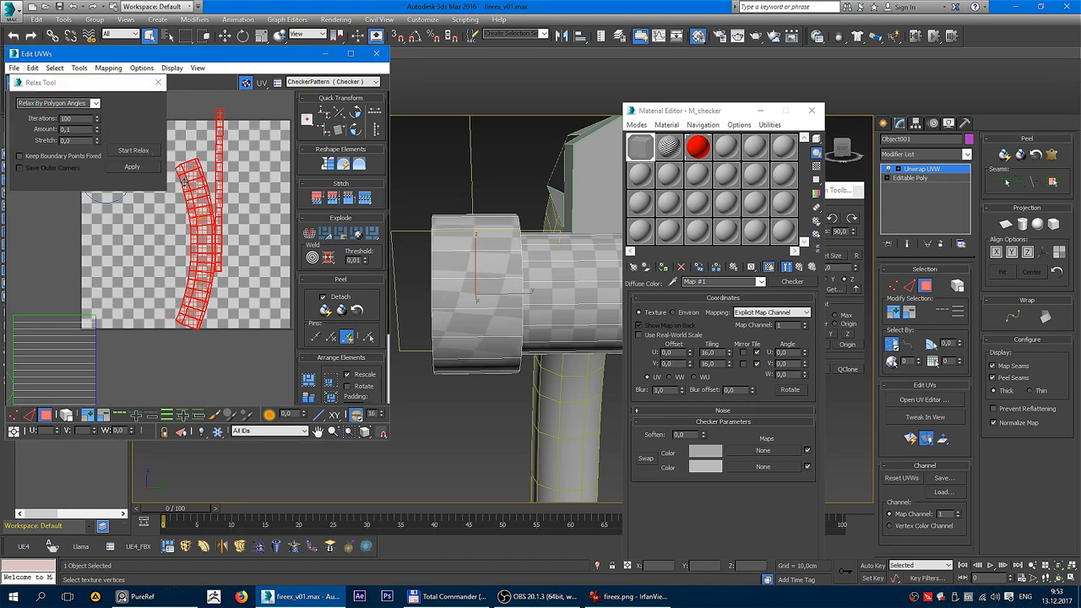
pyautogui.click(96, 102)
pyautogui.click(59, 111)
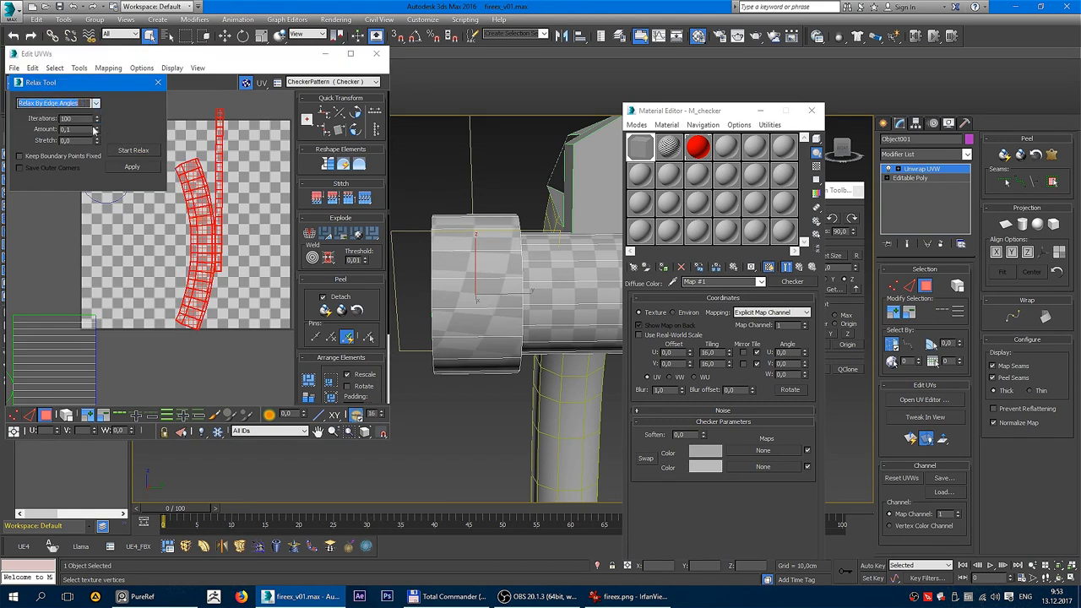
pyautogui.click(133, 150)
pyautogui.click(138, 152)
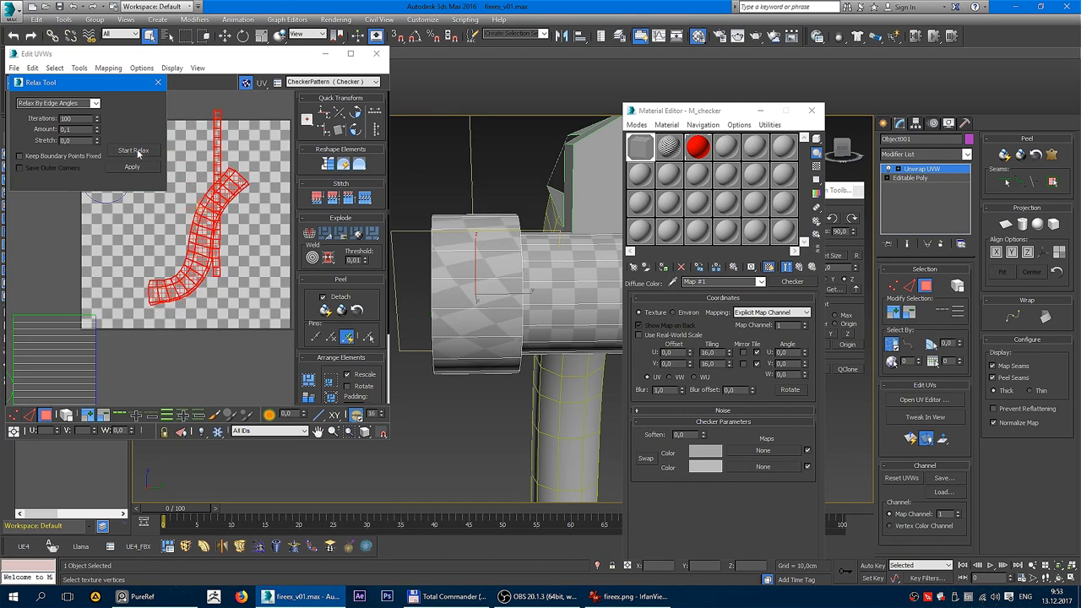
pyautogui.keyDown('alt'); pyautogui.moveTo(541, 287); pyautogui.dragTo(588, 294, button='middle'); pyautogui.keyUp('alt')
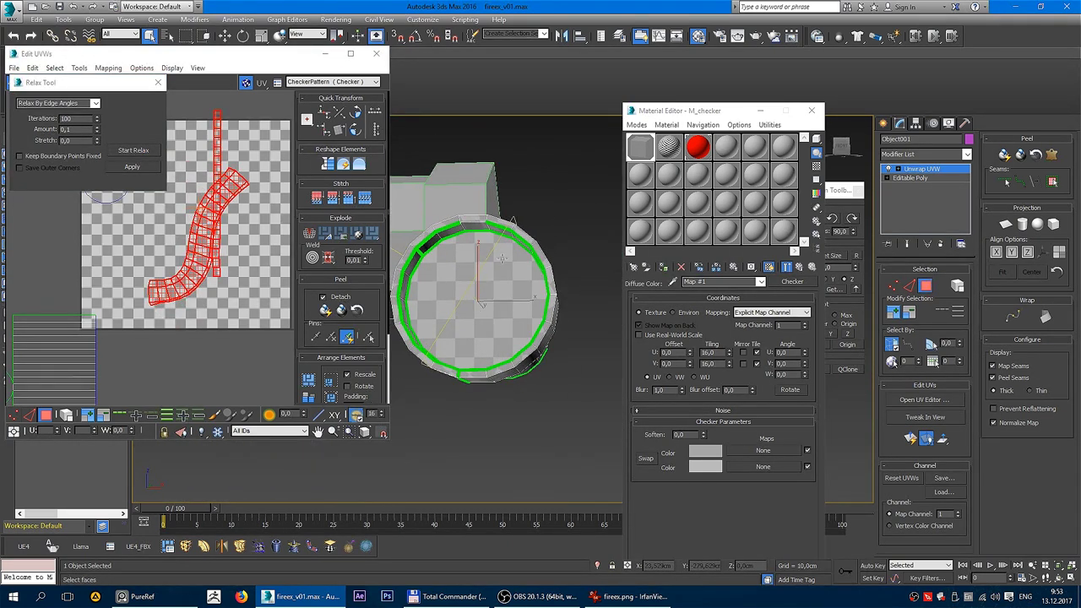
pyautogui.moveTo(504, 256)
pyautogui.keyDown('alt'); pyautogui.mouseDown(button='middle')
pyautogui.moveTo(515, 274)
pyautogui.moveTo(505, 227)
pyautogui.moveTo(450, 275)
pyautogui.moveTo(451, 313)
pyautogui.moveTo(430, 285)
pyautogui.mouseUp(button='middle'); pyautogui.keyUp('alt')
pyautogui.hotkey('ctrl', 'z')
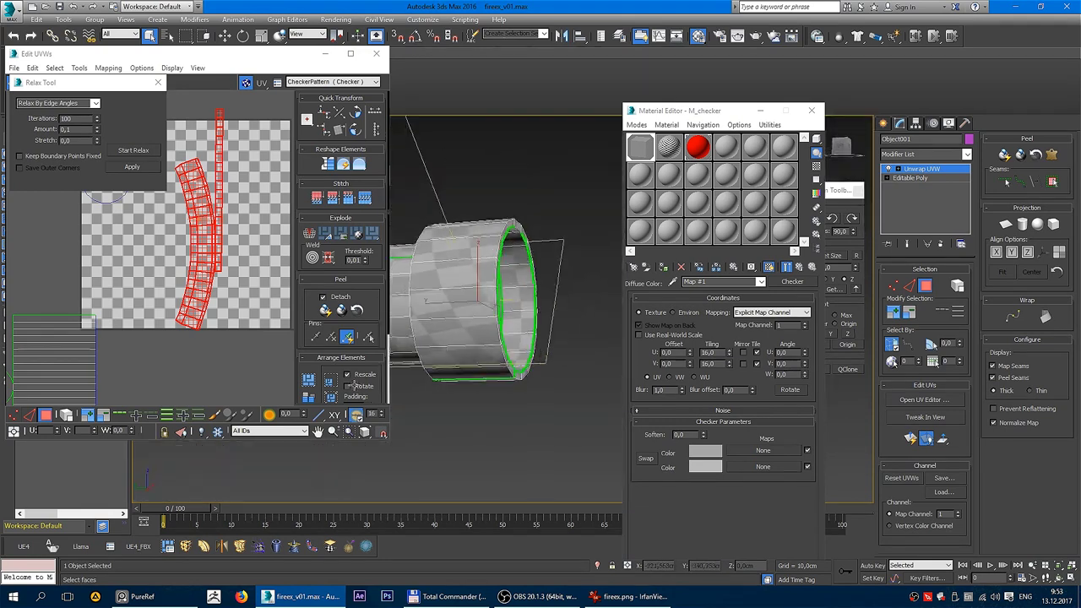
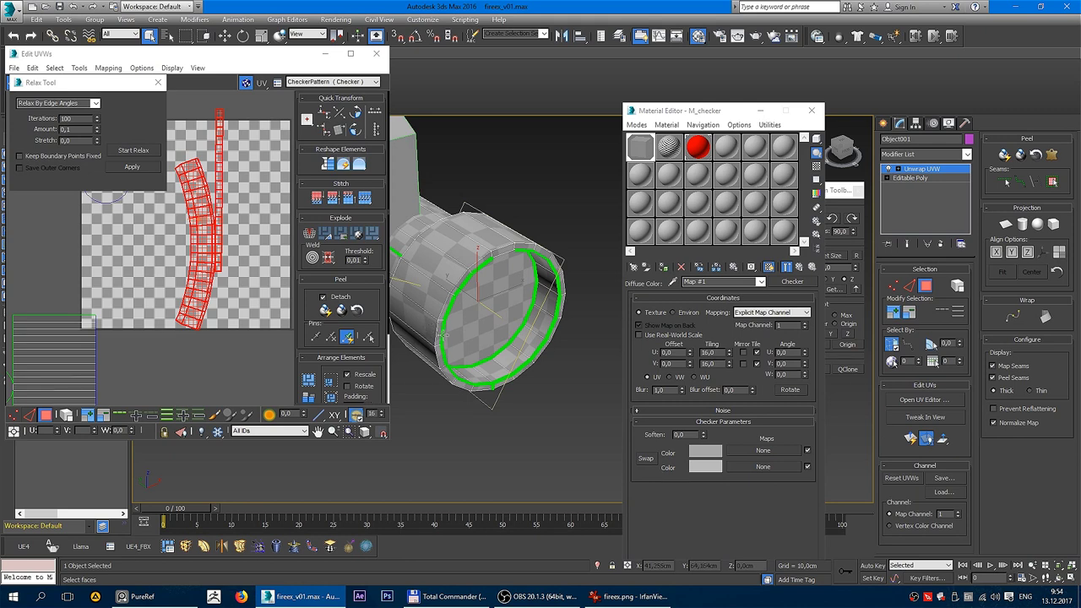
# Step: Pack the cylinder's UV islands into the 0-1 checker square
pyautogui.keyDown('alt'); pyautogui.moveTo(460, 218); pyautogui.dragTo(504, 260, button='middle'); pyautogui.keyUp('alt')
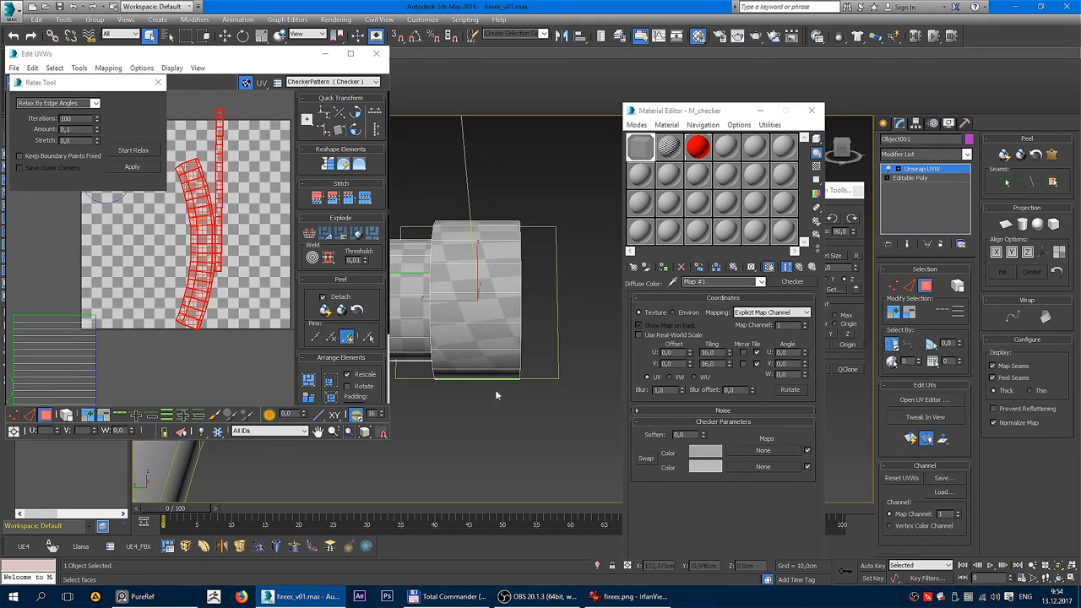
pyautogui.keyDown('alt'); pyautogui.moveTo(496, 395); pyautogui.dragTo(406, 363, button='middle'); pyautogui.keyUp('alt')
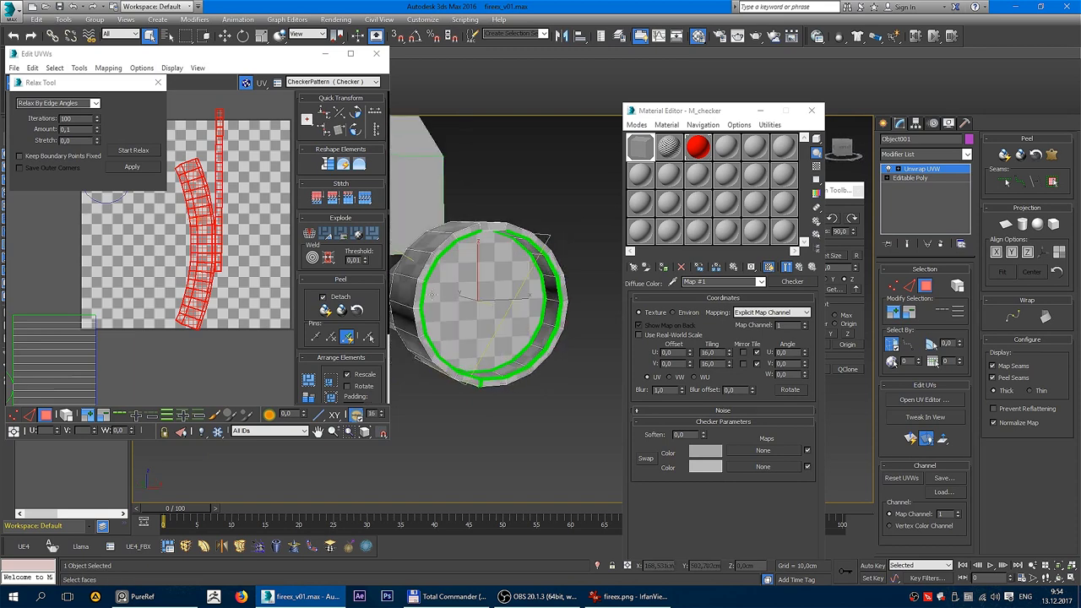
pyautogui.keyDown('alt'); pyautogui.moveTo(432, 294); pyautogui.dragTo(557, 256, button='middle'); pyautogui.keyUp('alt')
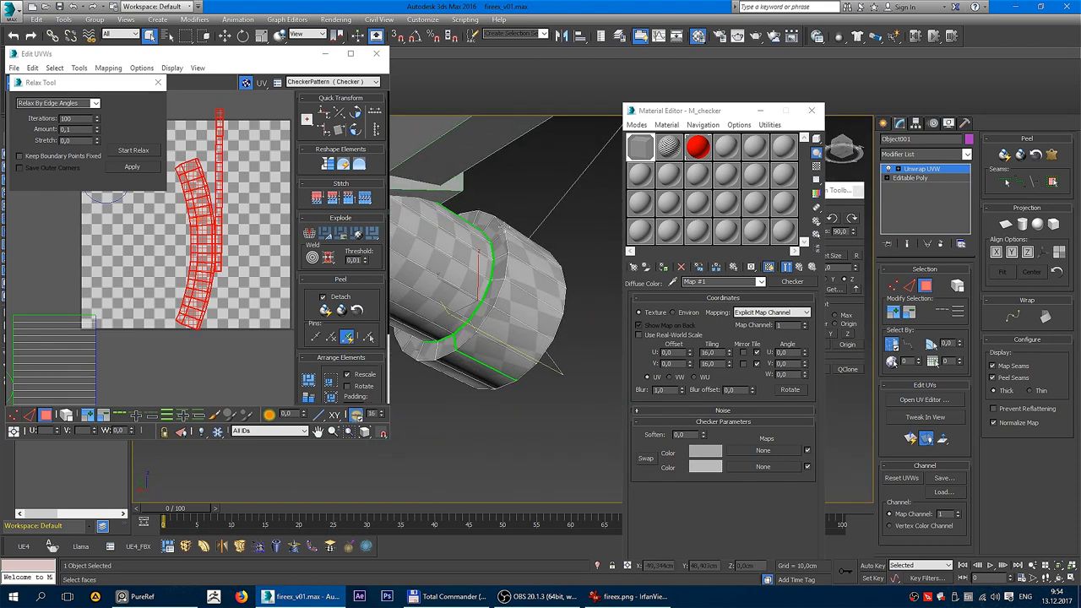
pyautogui.keyDown('alt'); pyautogui.moveTo(504, 227); pyautogui.dragTo(473, 270, button='middle'); pyautogui.keyUp('alt')
pyautogui.press('1')
pyautogui.scroll(-3, 234, 210)
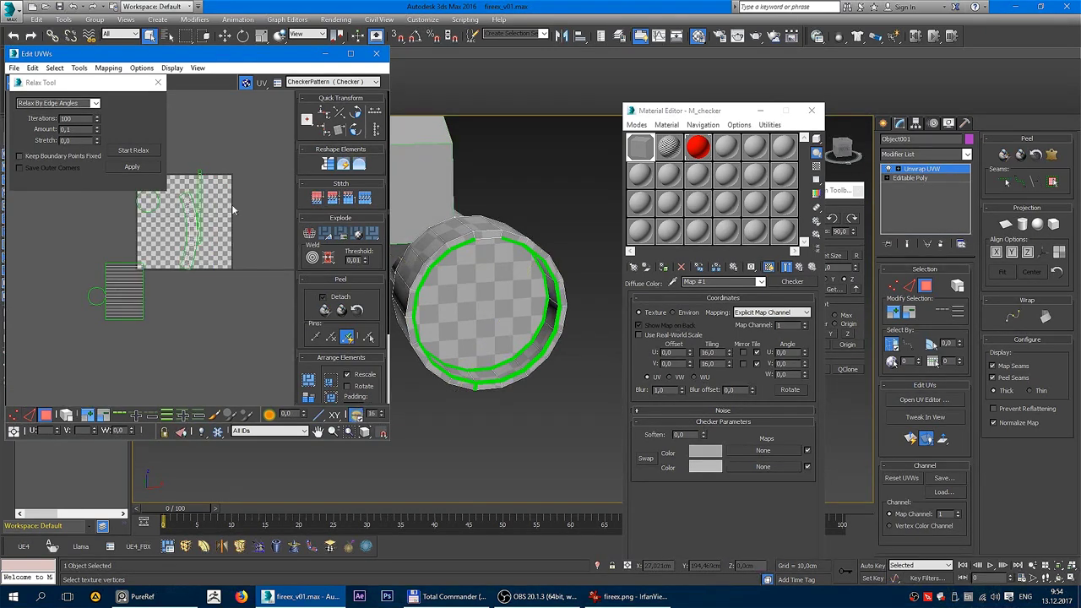
pyautogui.scroll(2, 234, 210)
pyautogui.scroll(-3, 236, 287)
pyautogui.scroll(3, 245, 302)
pyautogui.moveTo(228, 278)
pyautogui.mouseDown(button='middle')
pyautogui.moveTo(245, 301)
pyautogui.moveTo(252, 288)
pyautogui.mouseUp(button='middle')
pyautogui.click(308, 379)
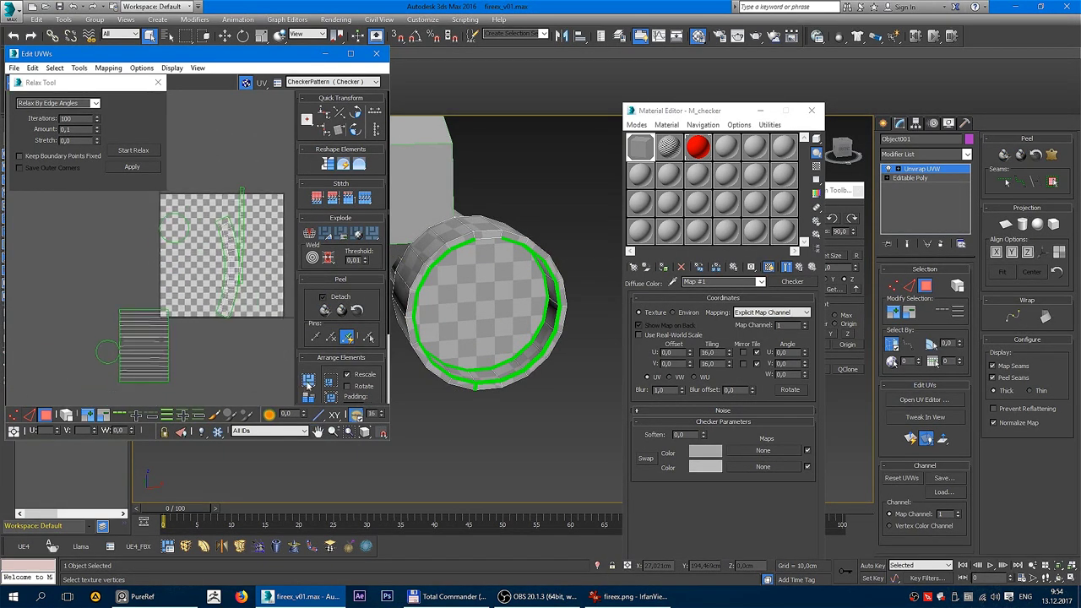
# Step: Close the UV editor and turn off edged faces to review the checker on the bent pipe
pyautogui.rightClick(495, 270)
pyautogui.press('F4')
pyautogui.moveTo(425, 287)
pyautogui.keyDown('alt'); pyautogui.mouseDown(button='middle')
pyautogui.moveTo(393, 309)
pyautogui.moveTo(518, 355)
pyautogui.moveTo(510, 386)
pyautogui.moveTo(552, 369)
pyautogui.moveTo(309, 333)
pyautogui.moveTo(374, 307)
pyautogui.moveTo(349, 352)
pyautogui.moveTo(483, 305)
pyautogui.moveTo(401, 331)
pyautogui.mouseUp(button='middle'); pyautogui.keyUp('alt')
pyautogui.scroll(-5, 393, 309)
pyautogui.scroll(2, 483, 341)
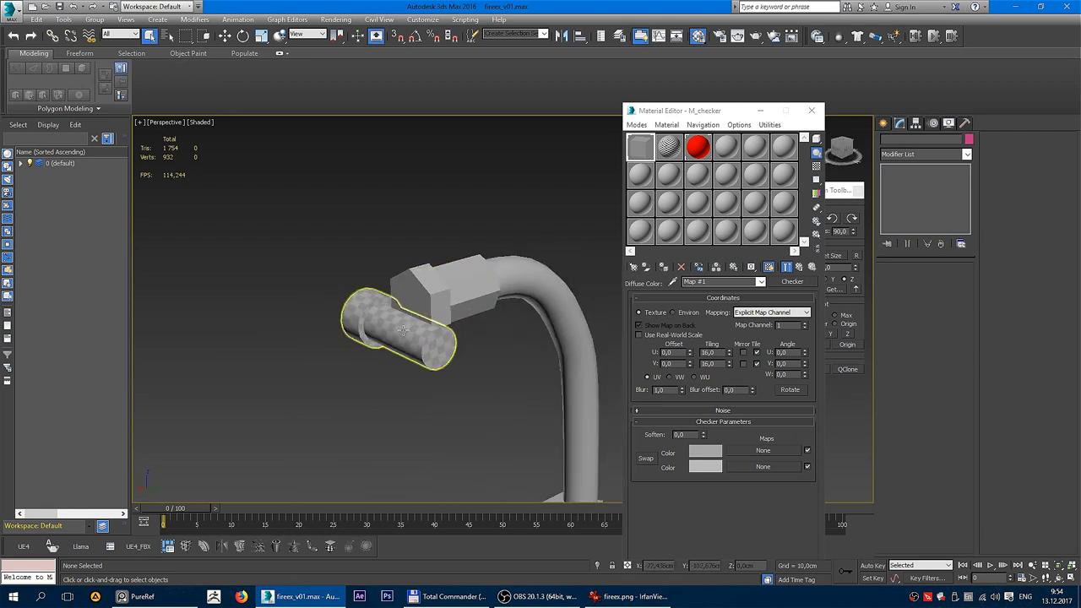
# Step: Hide the finished cylinder and attach Line003 into the Line005 nut mesh
pyautogui.click(401, 331)
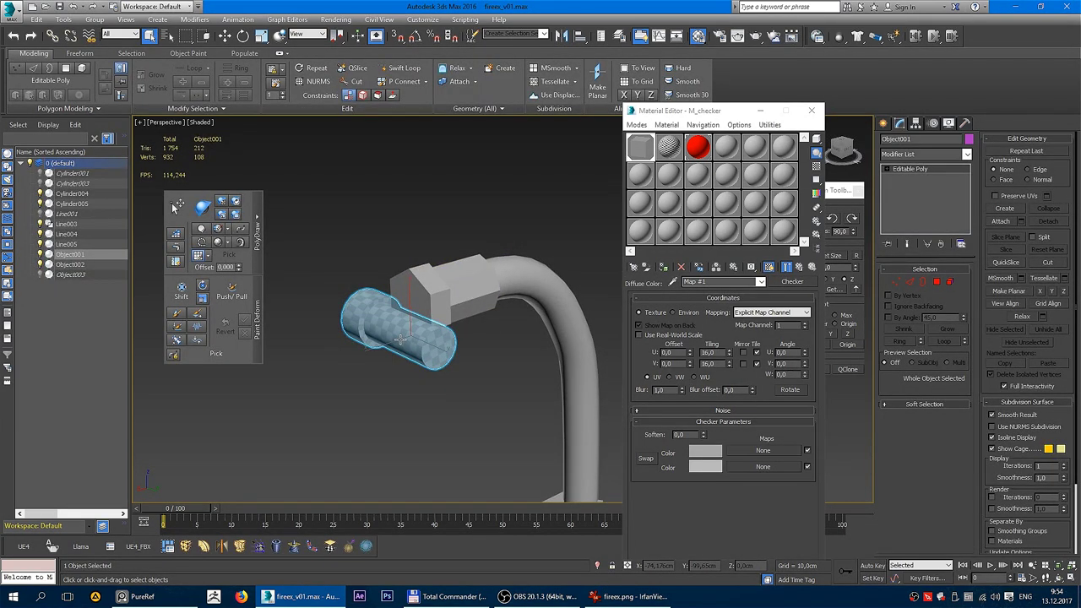
pyautogui.press('Delete')
pyautogui.click(461, 287)
pyautogui.press('F4')
pyautogui.scroll(4, 424, 294)
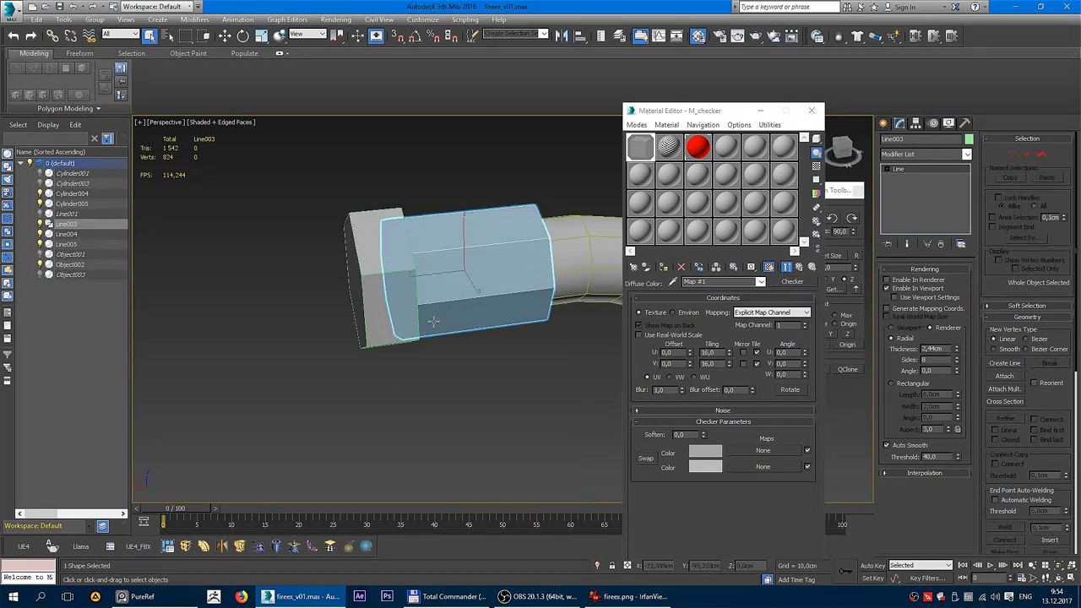
pyautogui.hotkey('alt', 'a')
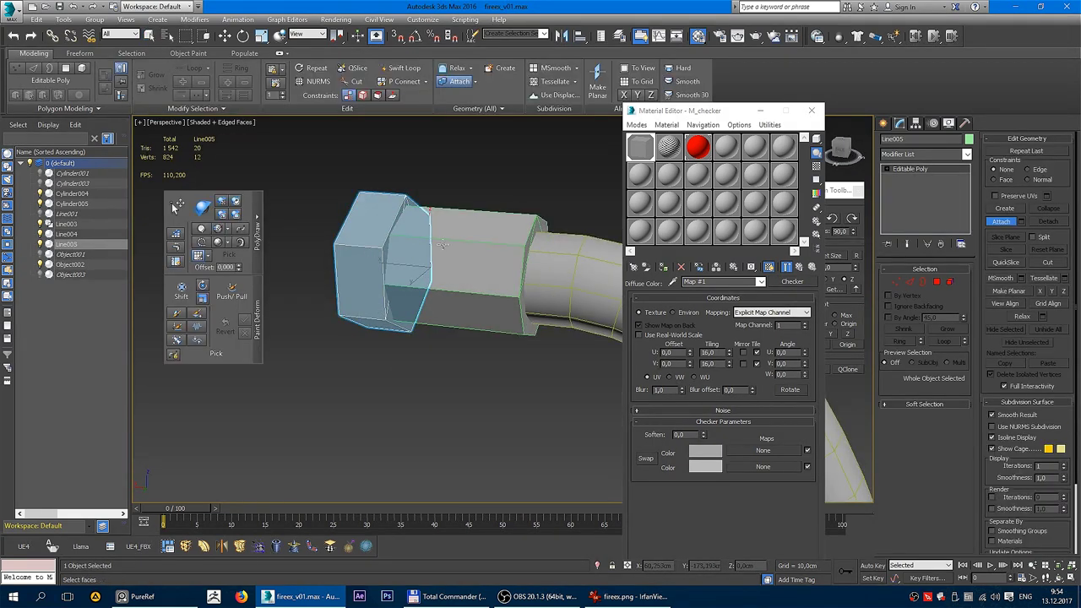
pyautogui.click(443, 269)
pyautogui.moveTo(444, 268)
pyautogui.keyDown('alt'); pyautogui.mouseDown(button='middle')
pyautogui.moveTo(512, 232)
pyautogui.moveTo(446, 263)
pyautogui.moveTo(411, 251)
pyautogui.mouseUp(button='middle'); pyautogui.keyUp('alt')
# Step: Inspect the merged nut's end in wireframe, selecting and then clearing an end polygon
pyautogui.press('F3')
pyautogui.press('3')
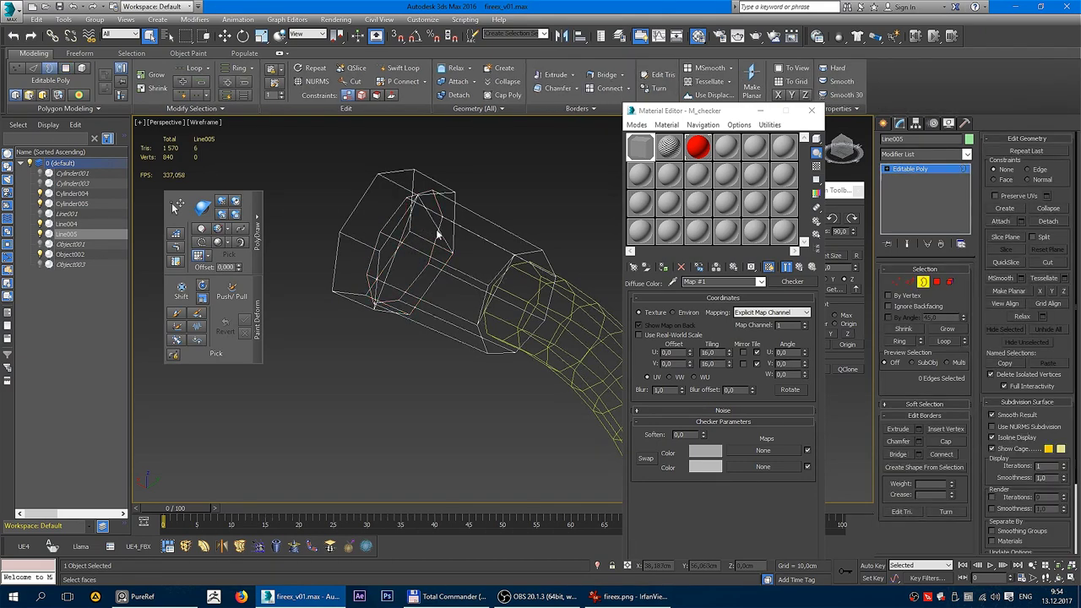
pyautogui.press('4')
pyautogui.click(417, 251)
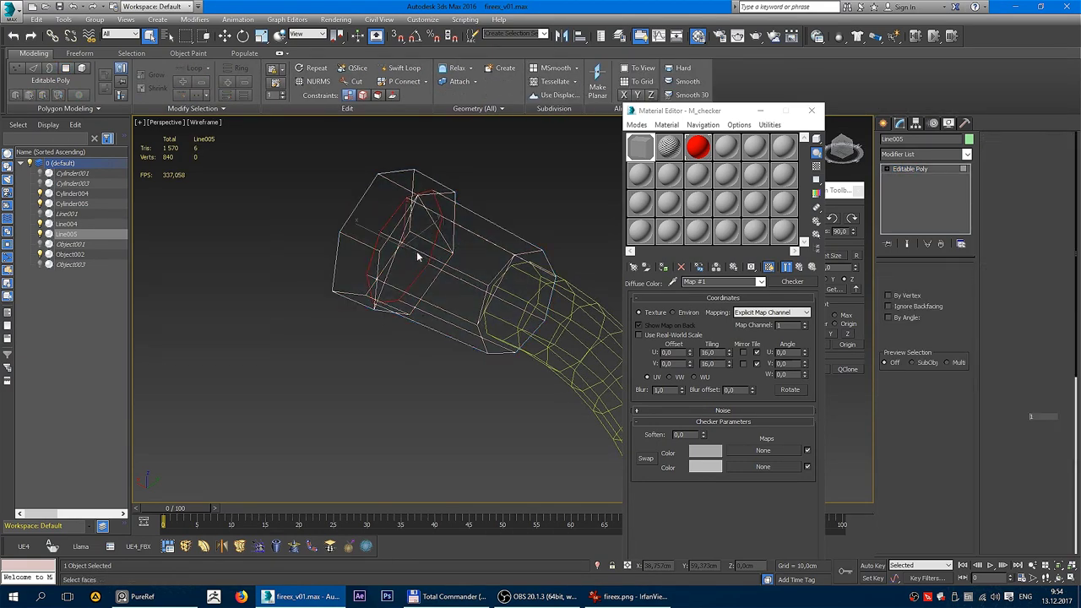
pyautogui.moveTo(443, 264)
pyautogui.keyDown('alt'); pyautogui.mouseDown(button='middle')
pyautogui.moveTo(429, 281)
pyautogui.moveTo(454, 250)
pyautogui.moveTo(386, 277)
pyautogui.moveTo(264, 289)
pyautogui.moveTo(354, 292)
pyautogui.mouseUp(button='middle'); pyautogui.keyUp('alt')
pyautogui.hotkey('ctrl', 'd')
pyautogui.press('F3')
# Step: Select the open border loop at the nut's end and move it to reshape the end
pyautogui.rightClick(445, 245)
pyautogui.press('Escape')
pyautogui.scroll(3, 415, 254)
pyautogui.press('F3')
pyautogui.press('F3')
pyautogui.scroll(3, 291, 293)
pyautogui.press('F3')
pyautogui.press('3')
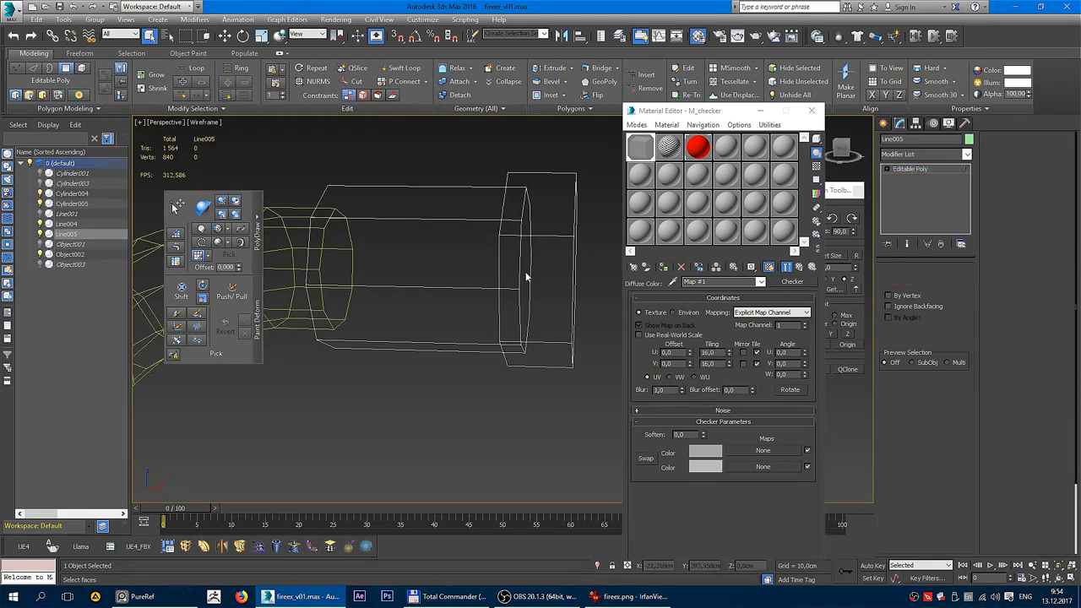
pyautogui.click(523, 276)
pyautogui.press('F3')
pyautogui.press('w')
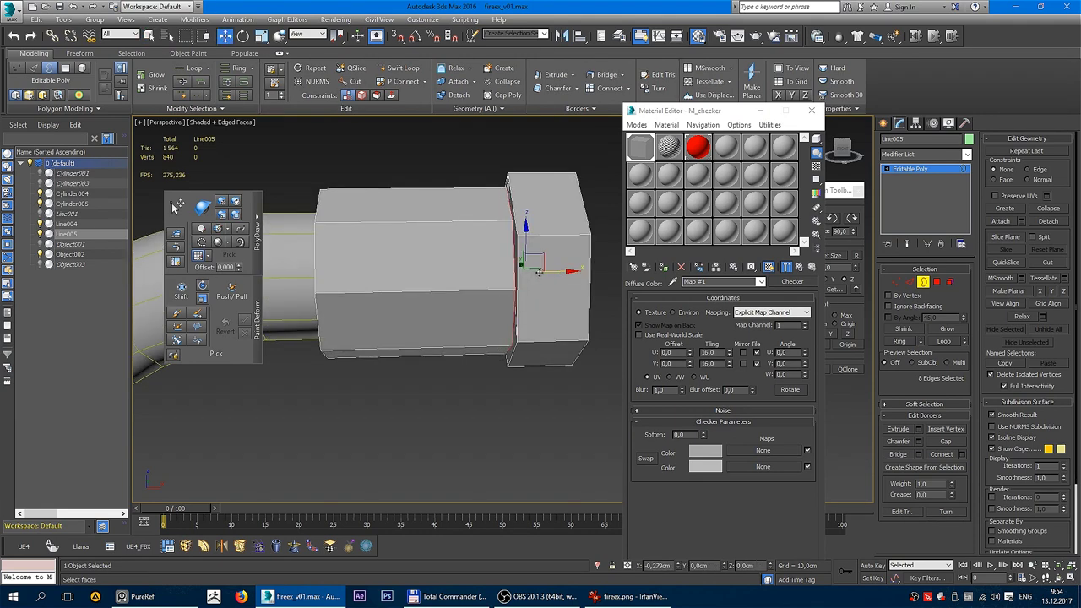
pyautogui.moveTo(540, 272); pyautogui.dragTo(553, 252)
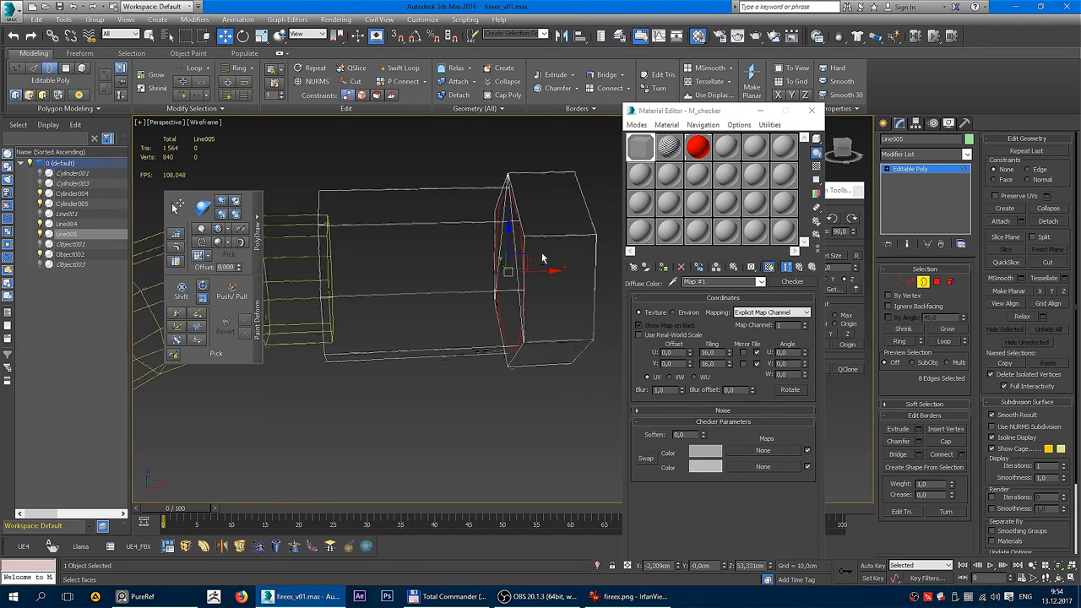
# Step: Exit sub-object editing, stand the pipe upright, and reselect the nut with edged faces
pyautogui.click(923, 283)
pyautogui.click(525, 364)
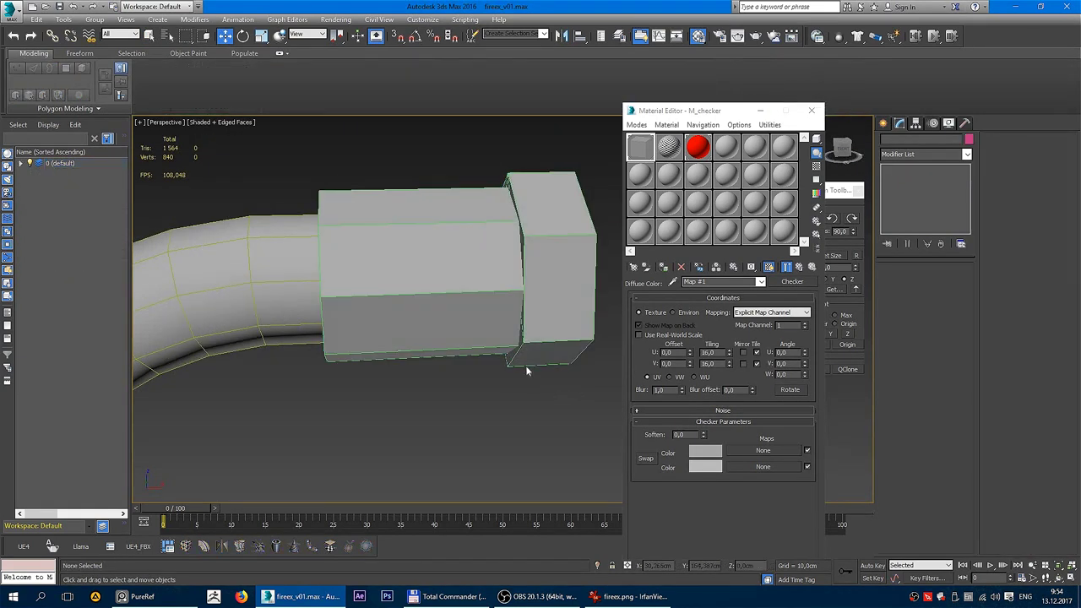
pyautogui.press('F4')
pyautogui.scroll(-5, 525, 364)
pyautogui.moveTo(525, 365)
pyautogui.keyDown('alt'); pyautogui.mouseDown(button='middle')
pyautogui.moveTo(620, 350)
pyautogui.moveTo(376, 299)
pyautogui.moveTo(502, 350)
pyautogui.moveTo(396, 315)
pyautogui.mouseUp(button='middle'); pyautogui.keyUp('alt')
pyautogui.click(387, 275)
pyautogui.press('F4')
pyautogui.scroll(2, 376, 292)
pyautogui.scroll(3, 376, 292)
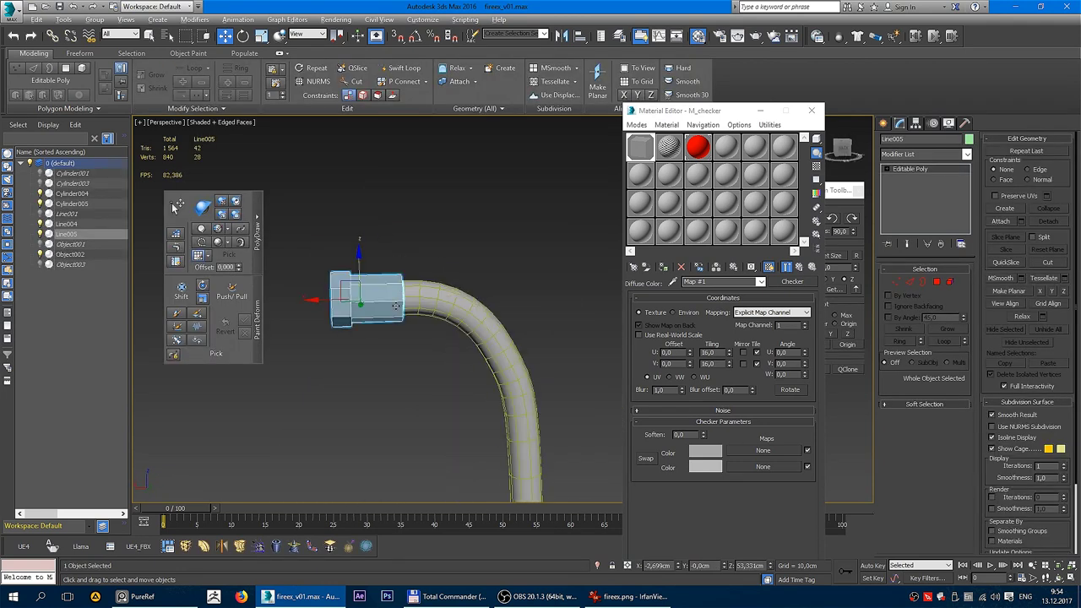
pyautogui.scroll(3, 376, 291)
pyautogui.rightClick(374, 292)
# Step: Add Unwrap UVW to the nut, flatten its UVs into clusters, and show the Map #1 checker
pyautogui.press('u')
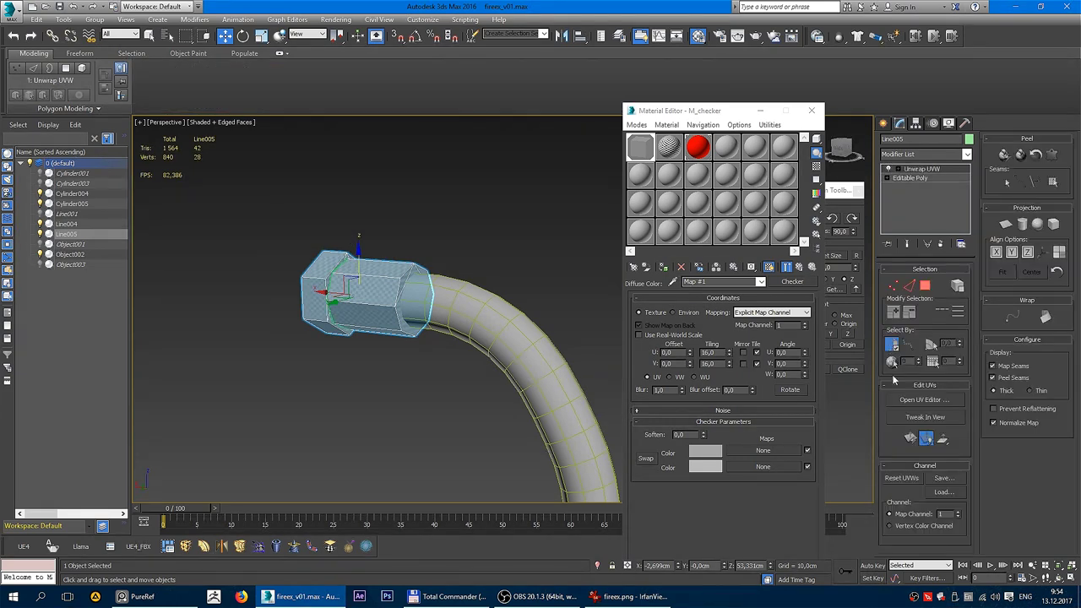
pyautogui.click(923, 399)
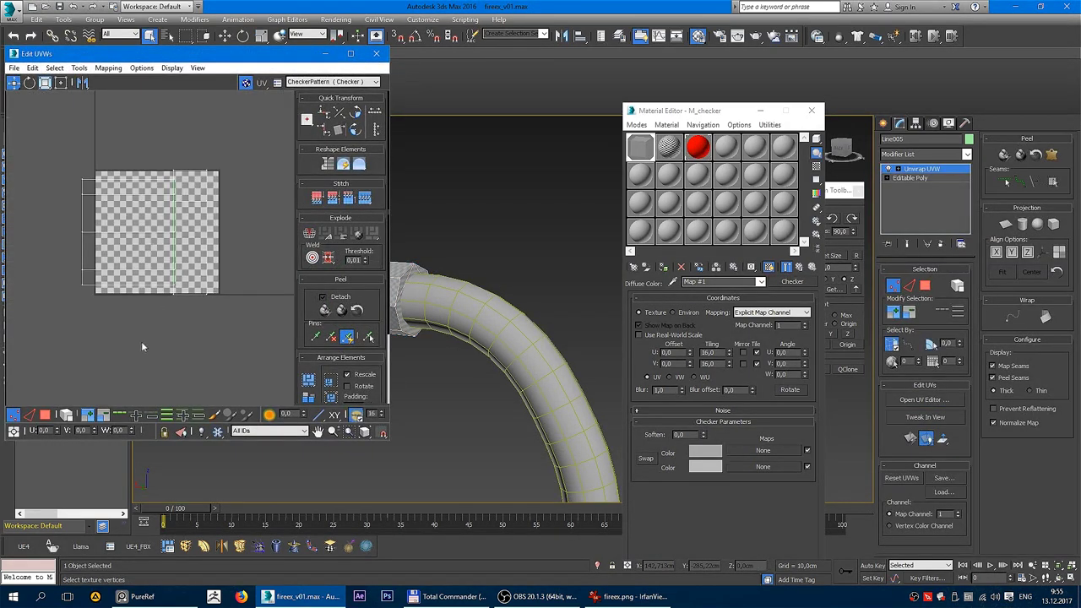
pyautogui.press('3')
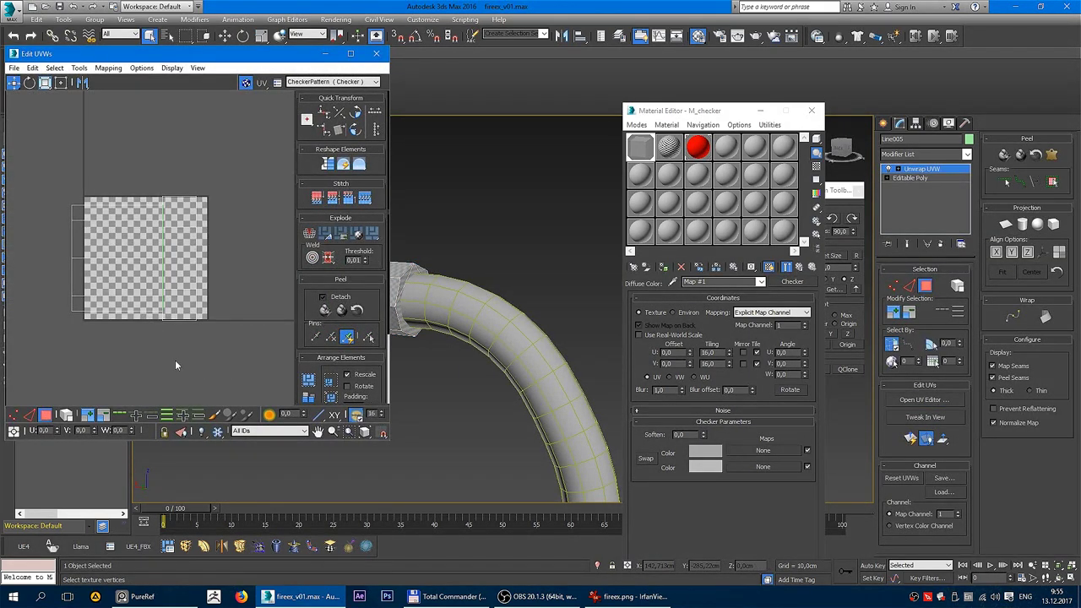
pyautogui.click(108, 67)
pyautogui.click(135, 80)
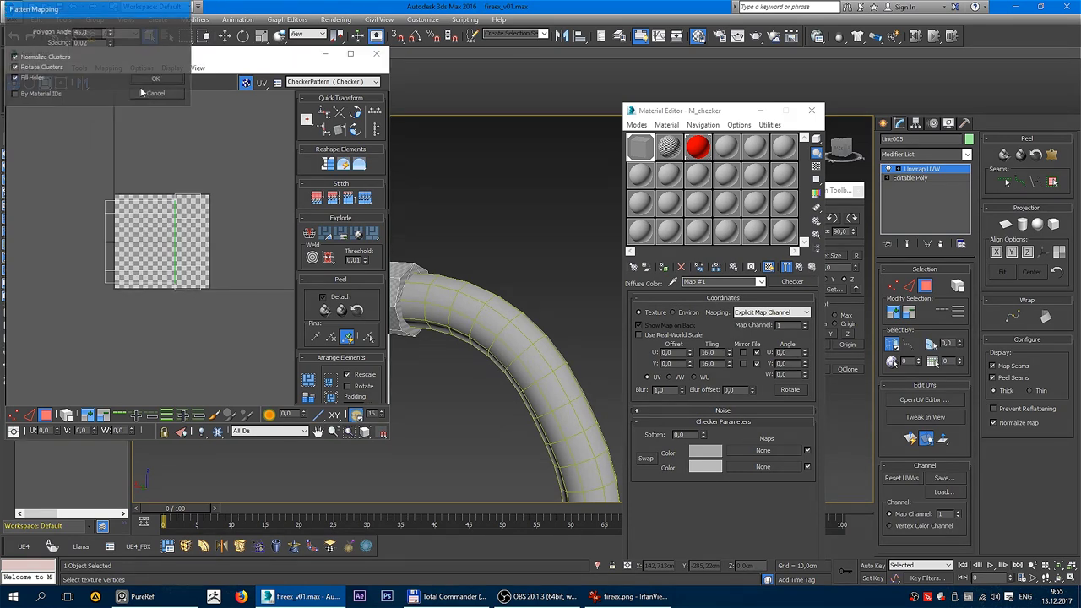
pyautogui.click(338, 82)
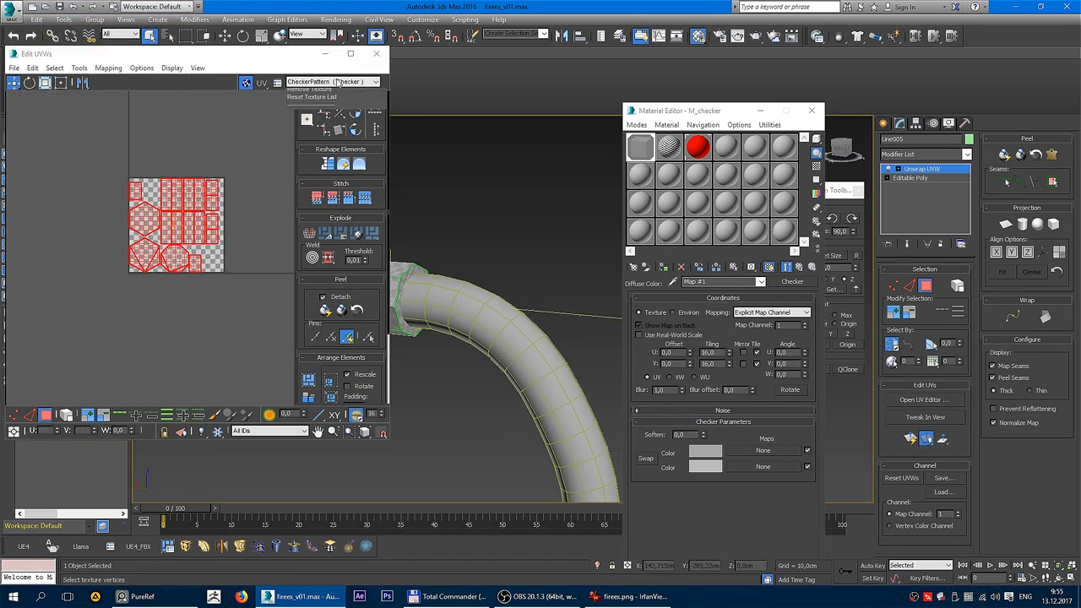
pyautogui.click(325, 100)
# Step: Frame the nut and move one small UV element up-left out of the way
pyautogui.moveTo(228, 188); pyautogui.dragTo(261, 154, button='middle')
pyautogui.moveTo(232, 181); pyautogui.dragTo(199, 301)
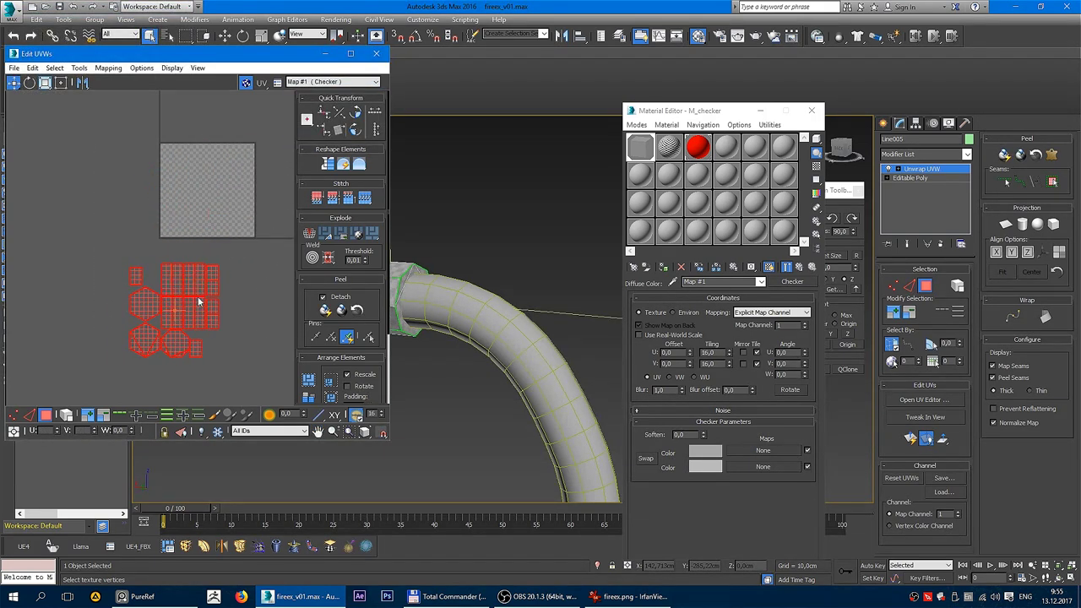
pyautogui.scroll(2, 200, 301)
pyautogui.click(661, 265)
pyautogui.press('z')
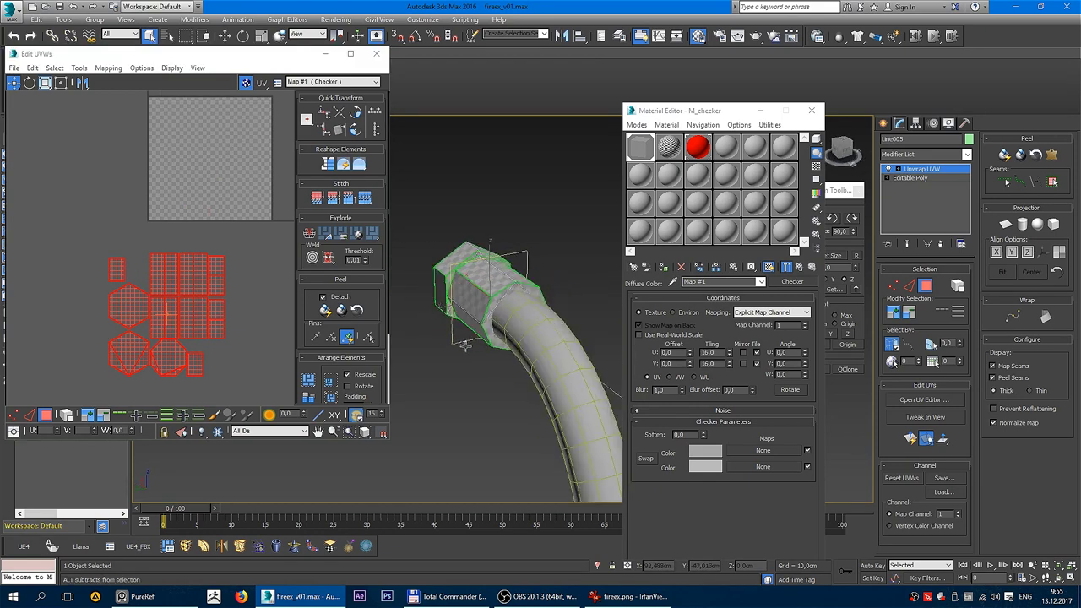
pyautogui.keyDown('alt'); pyautogui.moveTo(530, 303); pyautogui.dragTo(439, 308, button='middle'); pyautogui.keyUp('alt')
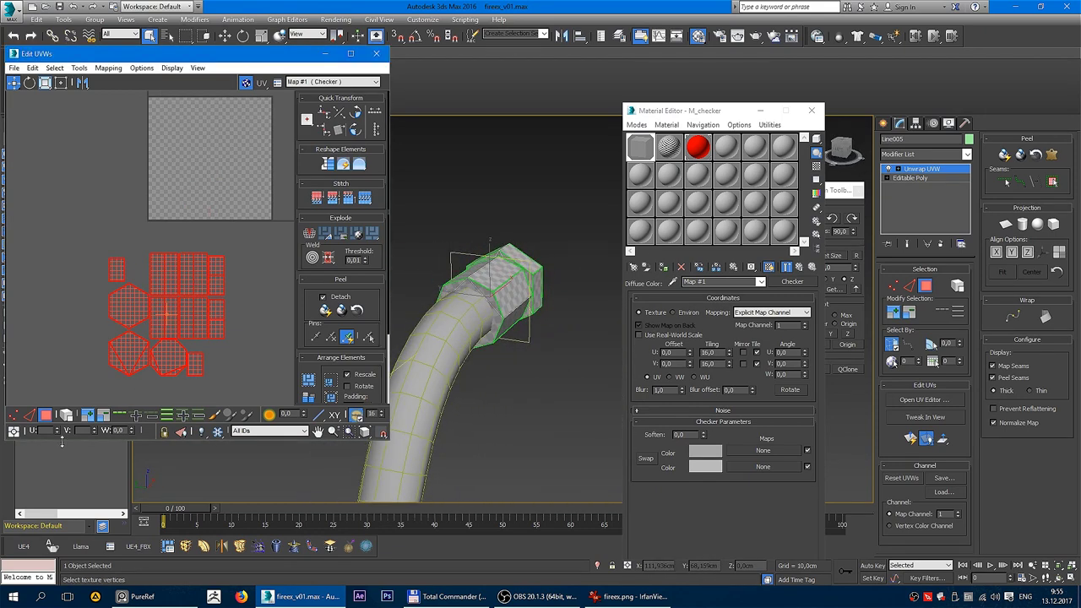
pyautogui.click(84, 388)
pyautogui.click(165, 272)
pyautogui.moveTo(166, 271); pyautogui.dragTo(103, 172)
# Step: Move a lower UV element into the checker square, then select the shell's right half
pyautogui.keyDown('alt'); pyautogui.moveTo(501, 290); pyautogui.dragTo(487, 324, button='middle'); pyautogui.keyUp('alt')
pyautogui.click(163, 317)
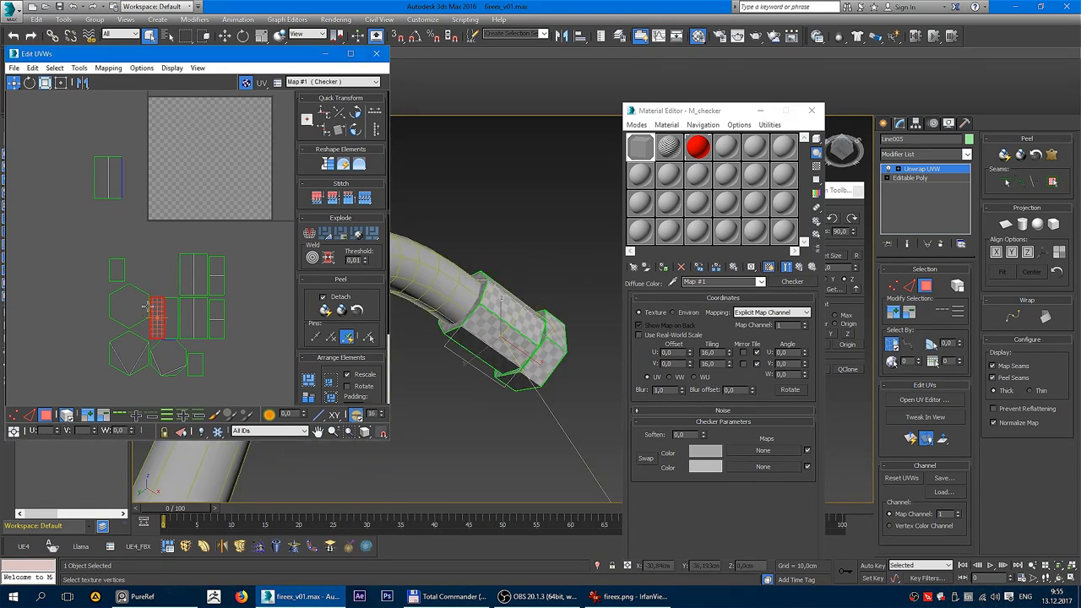
pyautogui.moveTo(162, 314); pyautogui.dragTo(183, 143)
pyautogui.moveTo(191, 175); pyautogui.dragTo(196, 218, button='middle')
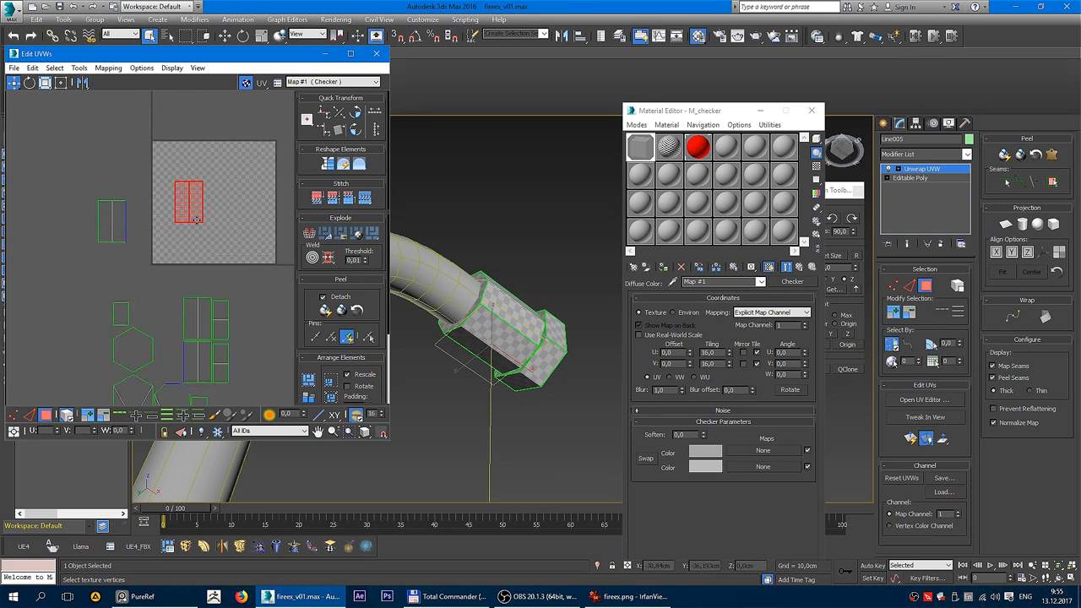
pyautogui.click(239, 203)
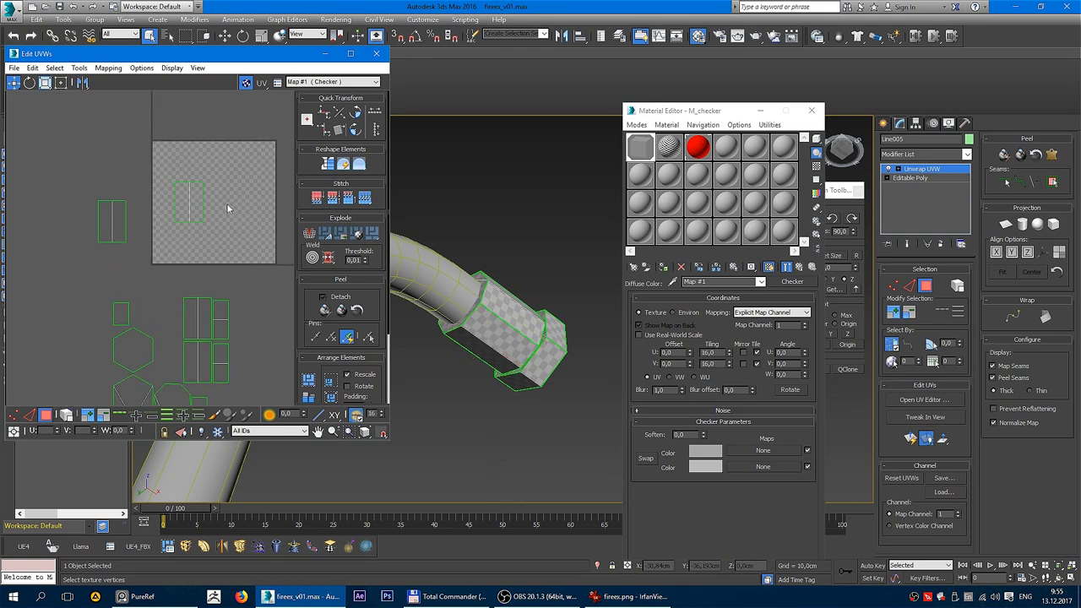
pyautogui.scroll(1, 227, 210)
pyautogui.moveTo(183, 218); pyautogui.dragTo(250, 228)
# Step: Split the selected right half of the UV shell off into its own shell
pyautogui.rightClick(190, 215)
pyautogui.click(161, 234)
pyautogui.scroll(2, 251, 228)
pyautogui.moveTo(251, 228); pyautogui.dragTo(189, 229, button='middle')
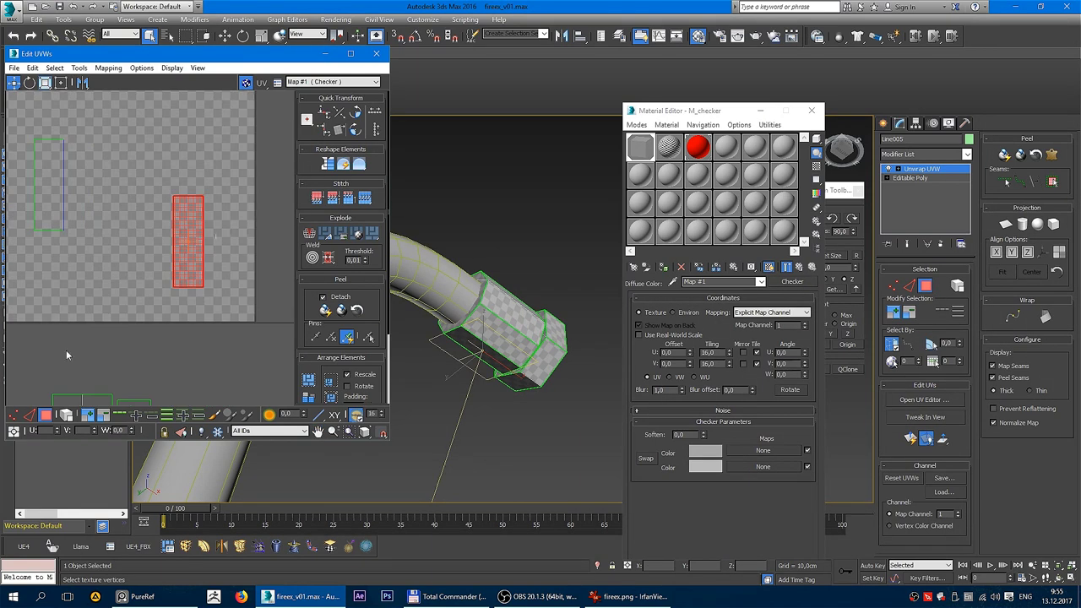
# Step: Switch to edge selection and stitch the side strip's edges back together
pyautogui.click(30, 415)
pyautogui.click(204, 246)
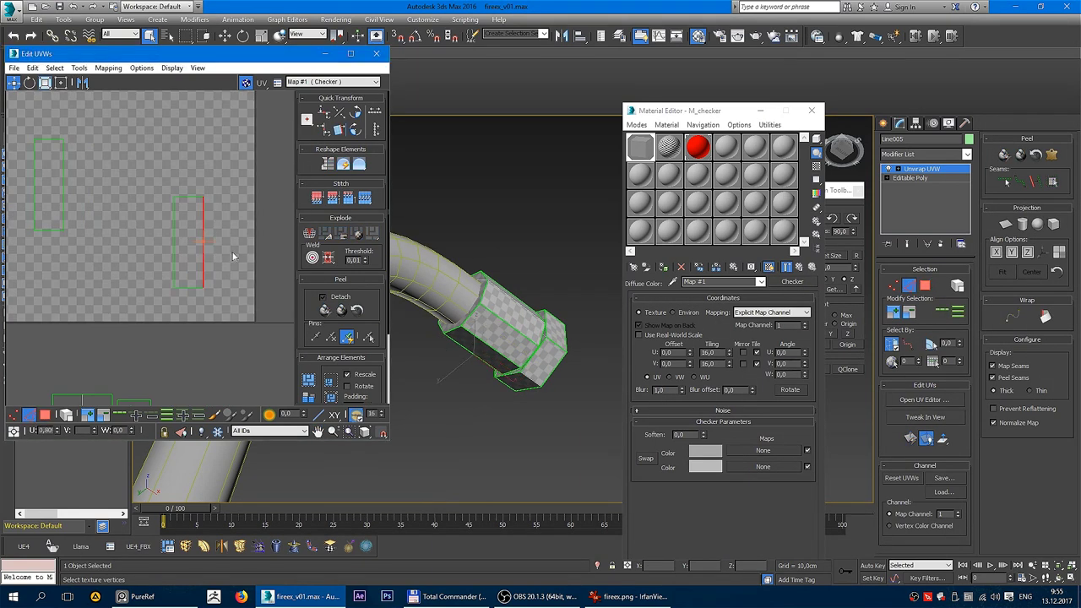
pyautogui.rightClick(205, 241)
pyautogui.click(192, 285)
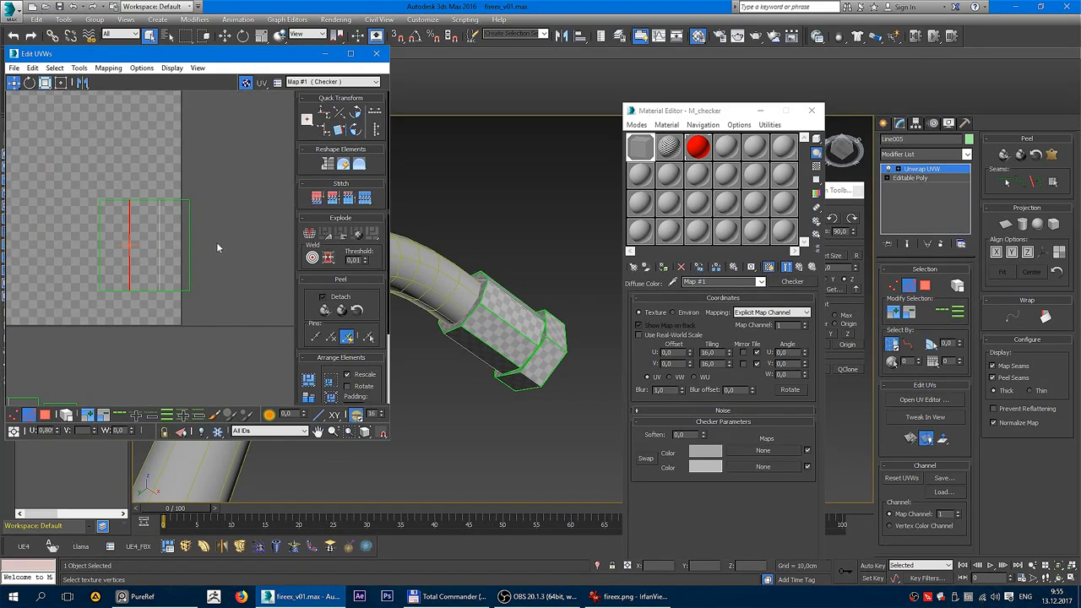
pyautogui.rightClick(179, 205)
pyautogui.click(211, 253)
pyautogui.click(164, 253)
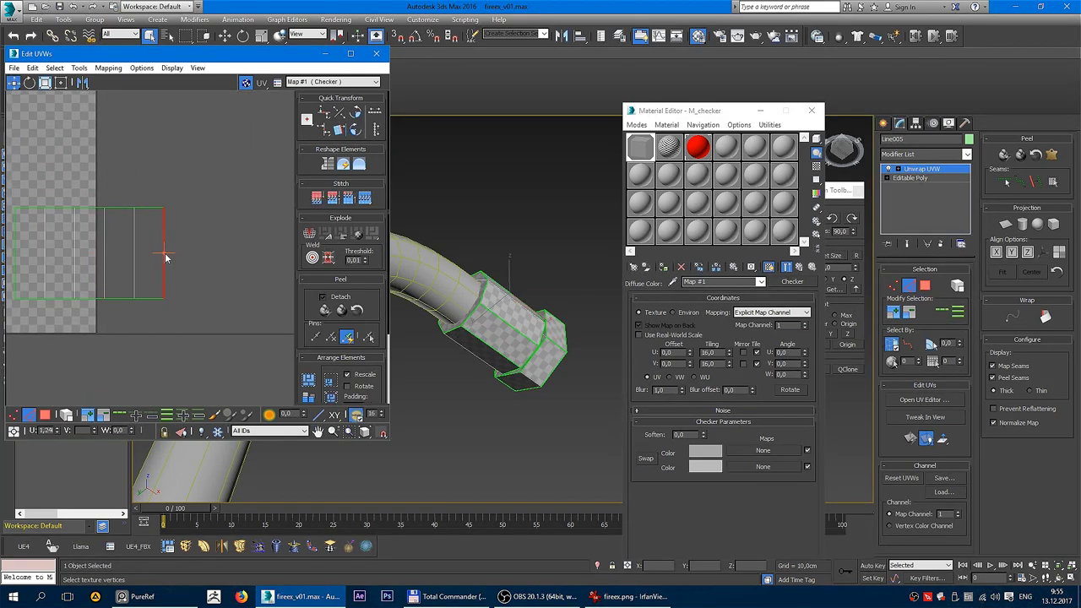
pyautogui.rightClick(162, 244)
pyautogui.click(132, 300)
pyautogui.rightClick(211, 258)
pyautogui.click(197, 307)
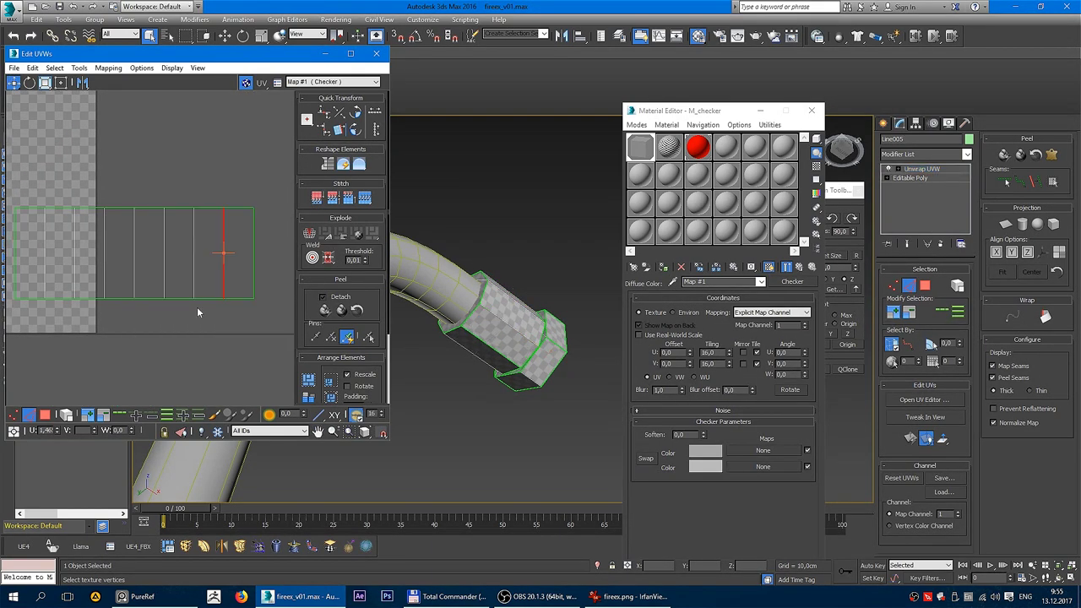
# Step: Stitch the small rectangle shells onto the strip
pyautogui.scroll(-3, 219, 292)
pyautogui.moveTo(241, 330); pyautogui.dragTo(201, 221, button='middle')
pyautogui.scroll(-2, 201, 221)
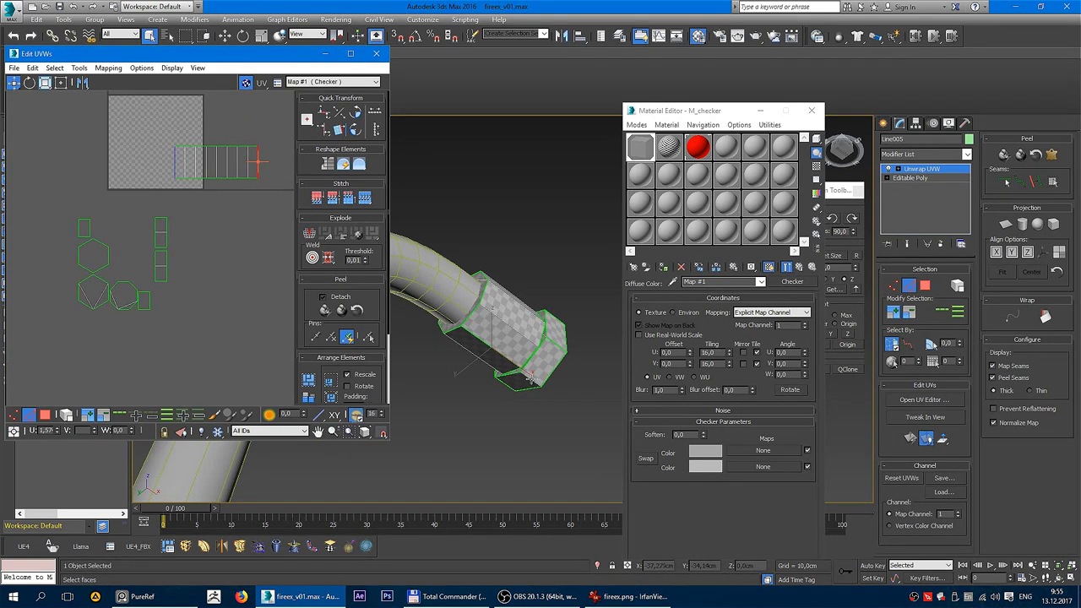
pyautogui.click(530, 378)
pyautogui.scroll(2, 169, 254)
pyautogui.scroll(1, 177, 273)
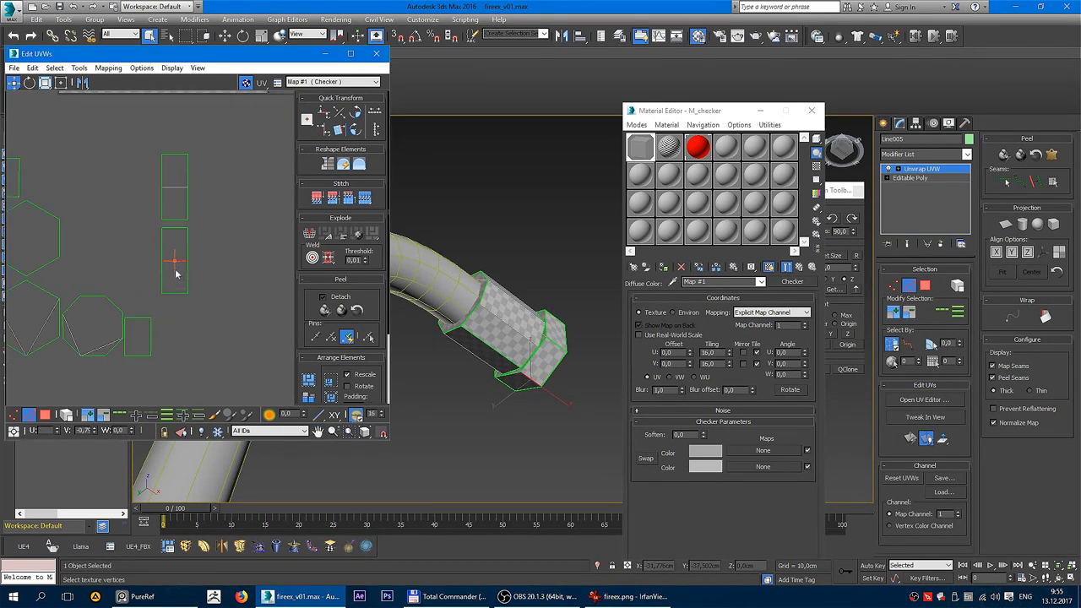
pyautogui.rightClick(177, 265)
pyautogui.click(152, 304)
pyautogui.rightClick(180, 265)
pyautogui.click(156, 289)
# Step: Stitch the lower square face into a tall strip and join the next edge
pyautogui.click(170, 282)
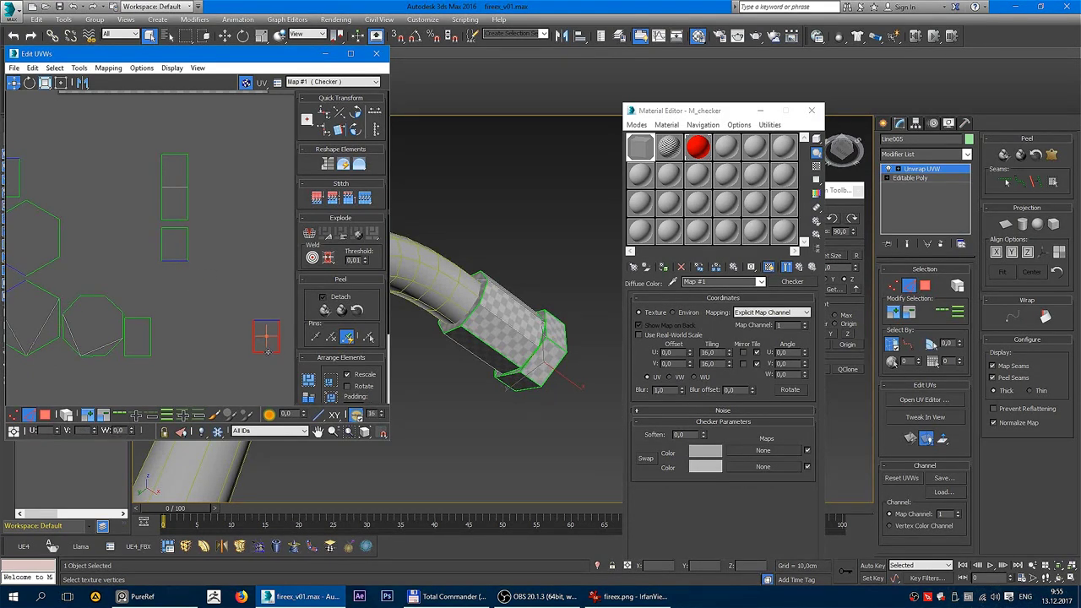
pyautogui.scroll(2, 169, 321)
pyautogui.moveTo(178, 347); pyautogui.dragTo(148, 318, button='middle')
pyautogui.rightClick(152, 282)
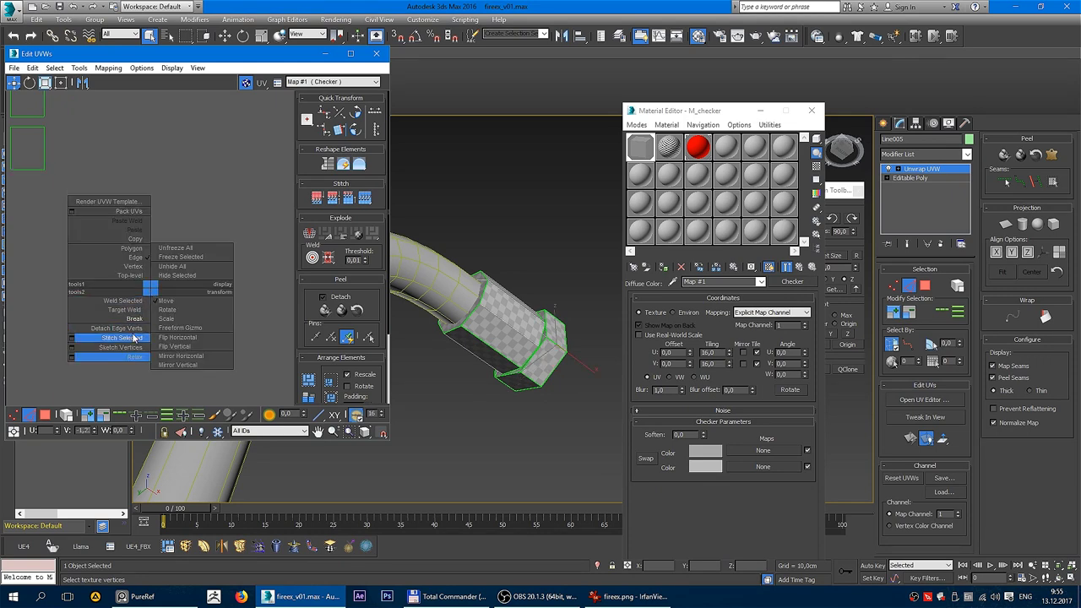
pyautogui.click(144, 336)
pyautogui.rightClick(147, 343)
pyautogui.click(110, 389)
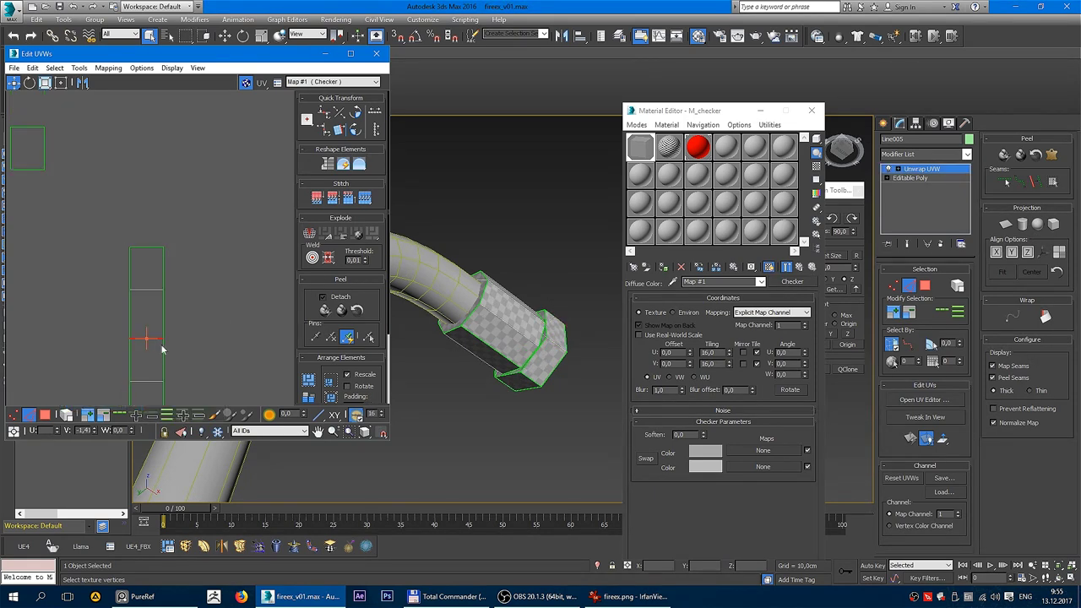
# Step: Stitch two more pieces onto the UV column
pyautogui.moveTo(152, 388); pyautogui.dragTo(176, 298, button='middle')
pyautogui.rightClick(173, 262)
pyautogui.click(144, 308)
pyautogui.scroll(-2, 167, 336)
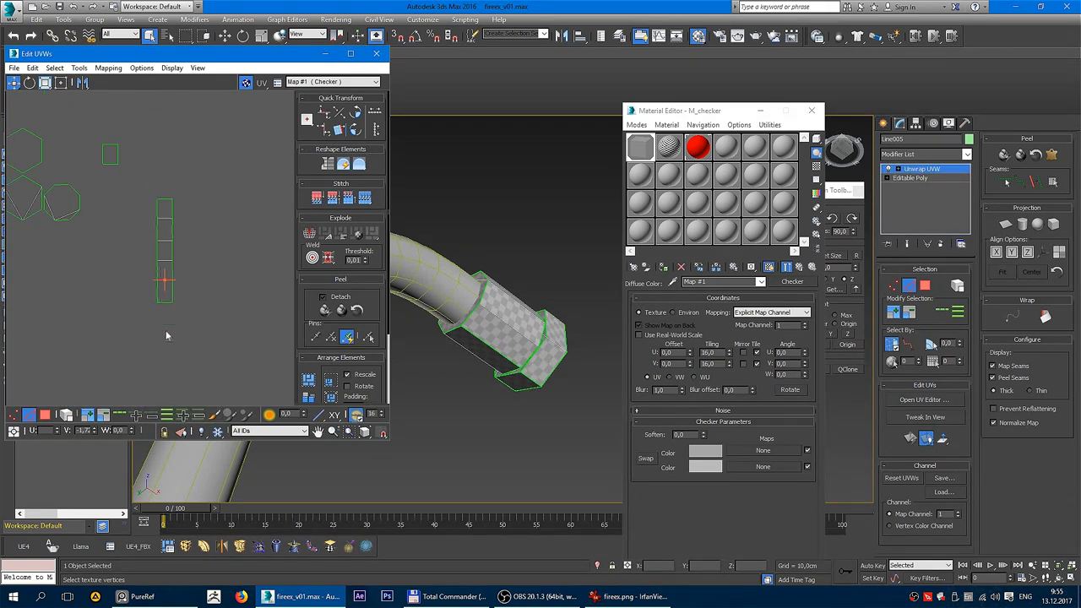
pyautogui.rightClick(166, 309)
pyautogui.click(124, 351)
pyautogui.scroll(-2, 198, 262)
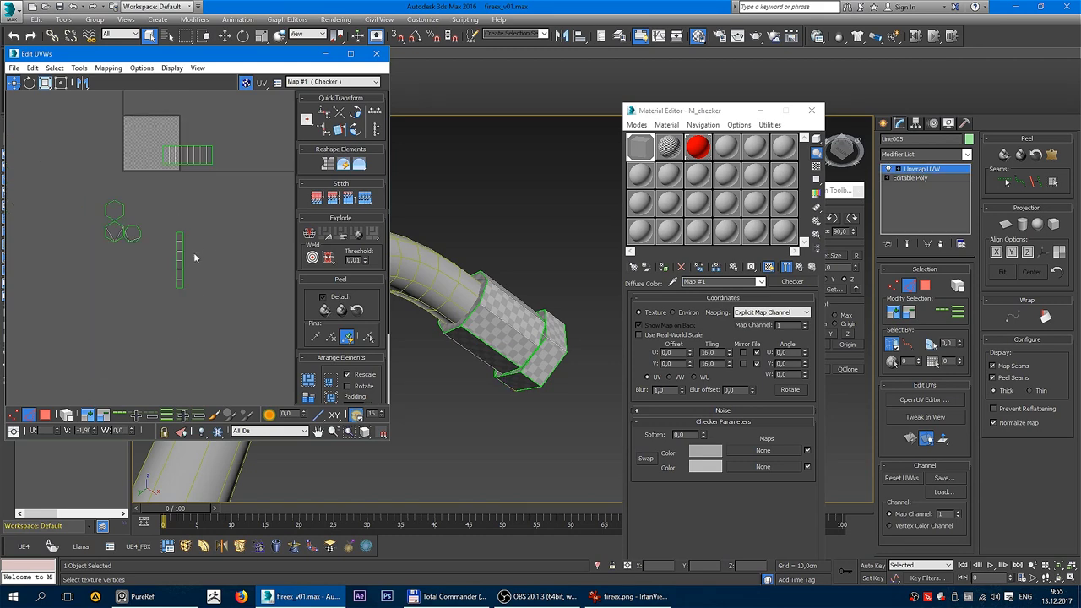
pyautogui.scroll(-1, 195, 245)
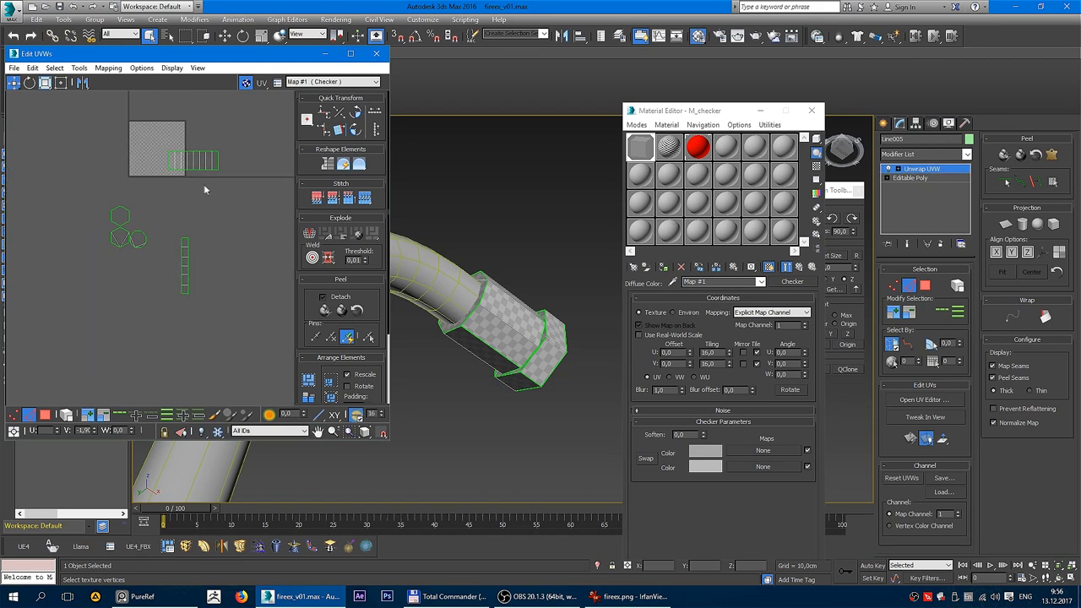
pyautogui.scroll(2, 162, 217)
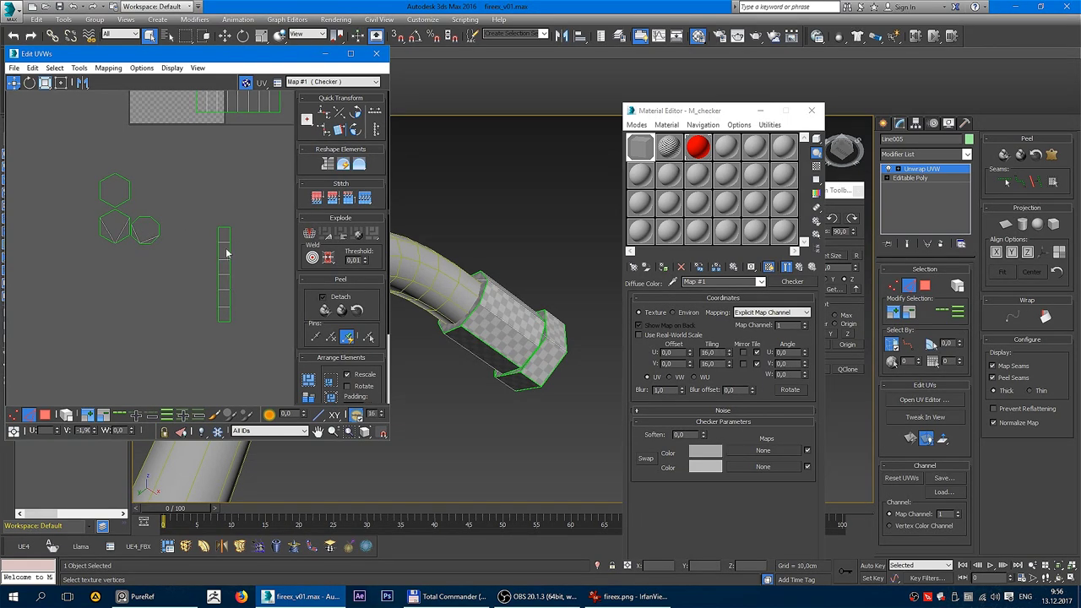
pyautogui.moveTo(116, 241); pyautogui.dragTo(114, 245, button='middle')
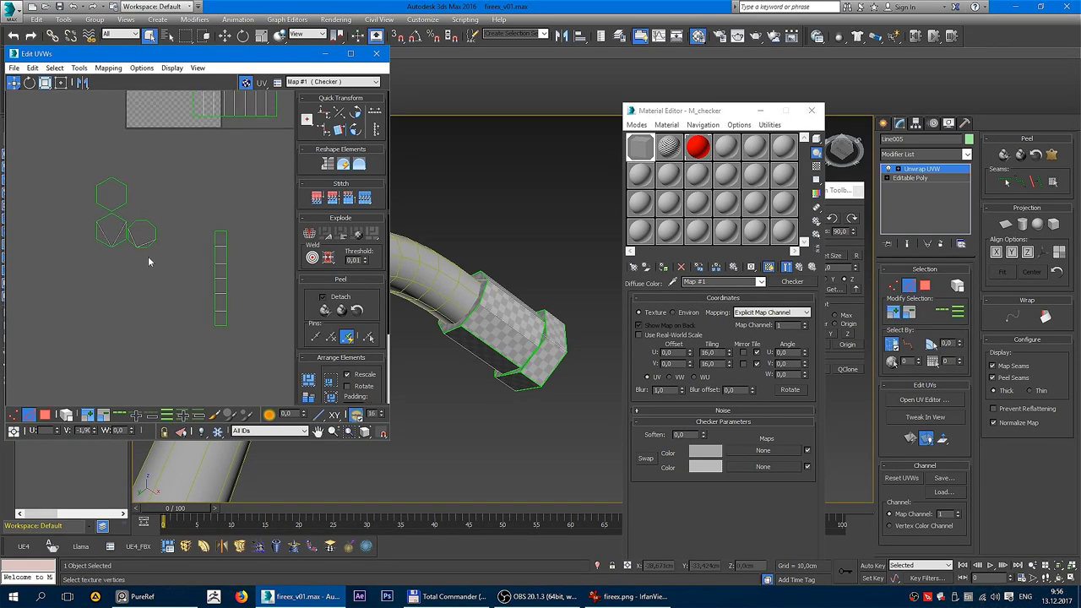
# Step: Stitch both hexagon caps onto the column and join the strip's remaining edges
pyautogui.rightClick(220, 279)
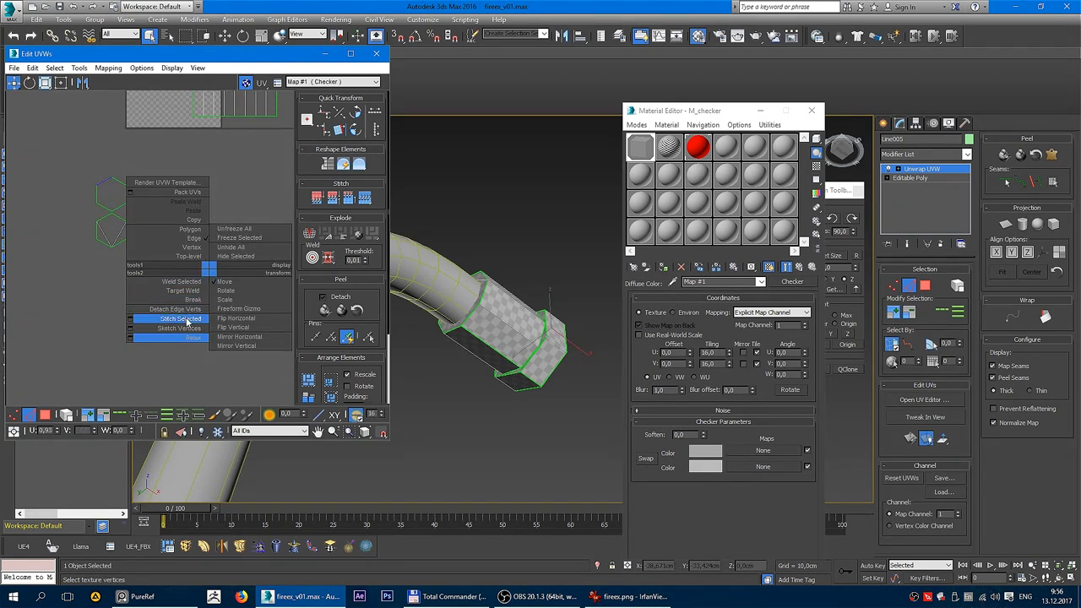
pyautogui.click(169, 325)
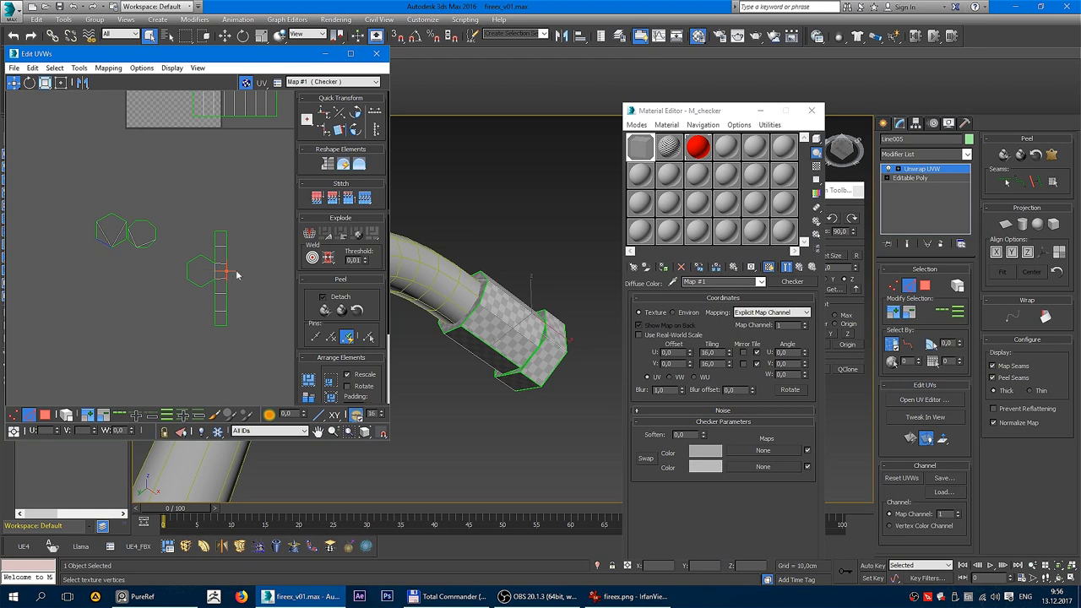
pyautogui.rightClick(226, 265)
pyautogui.click(182, 317)
pyautogui.moveTo(269, 170); pyautogui.dragTo(220, 254, button='middle')
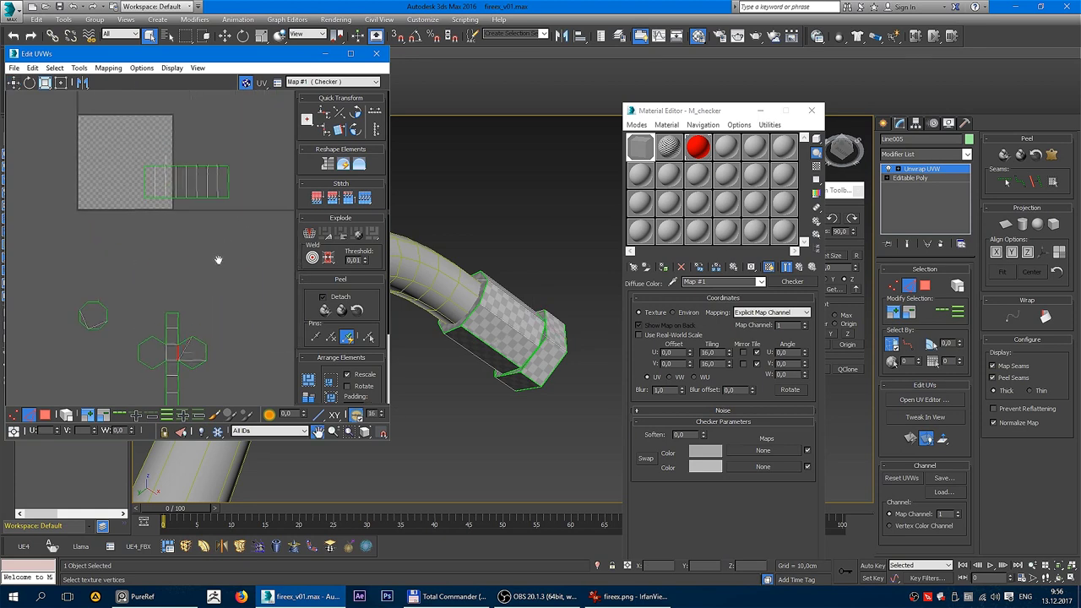
pyautogui.scroll(3, 183, 209)
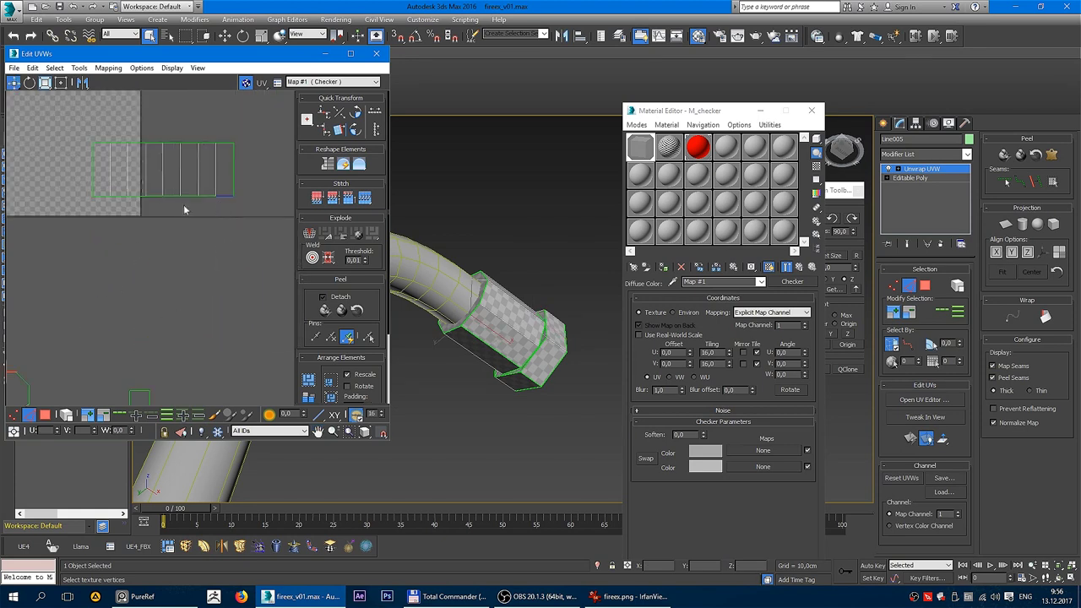
pyautogui.rightClick(167, 192)
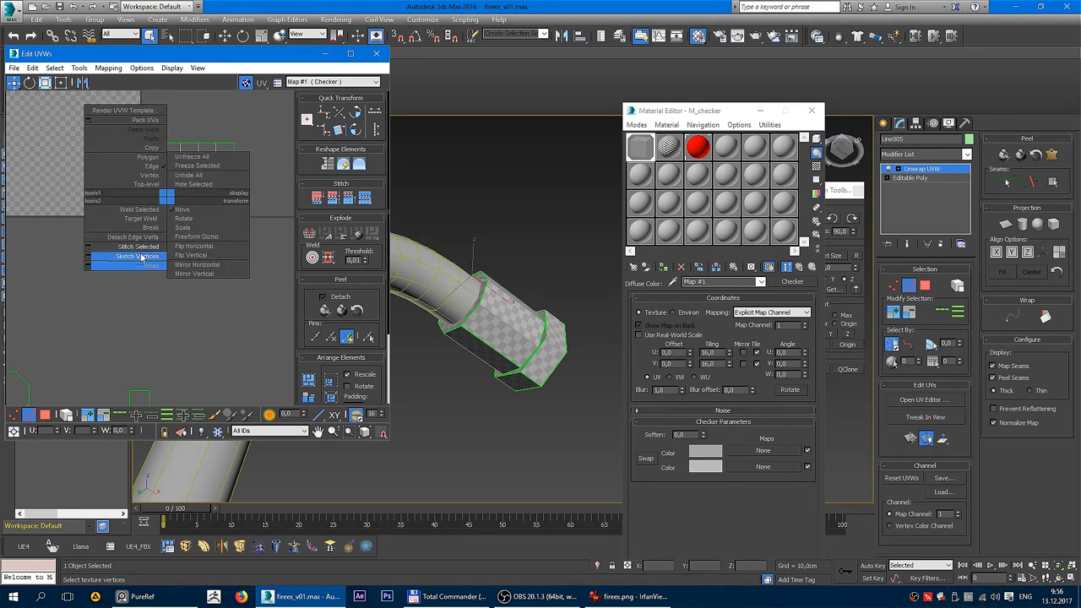
pyautogui.click(127, 247)
pyautogui.scroll(-4, 207, 233)
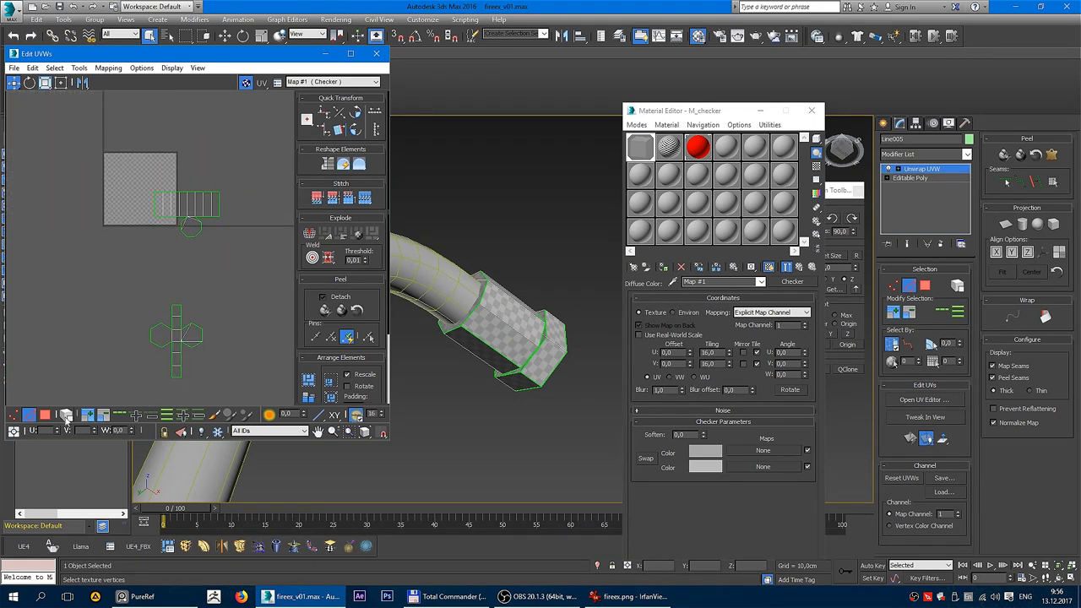
# Step: Select all UV polygons and relax the stitched shells
pyautogui.press('3')
pyautogui.hotkey('ctrl', 'a')
pyautogui.click(326, 310)
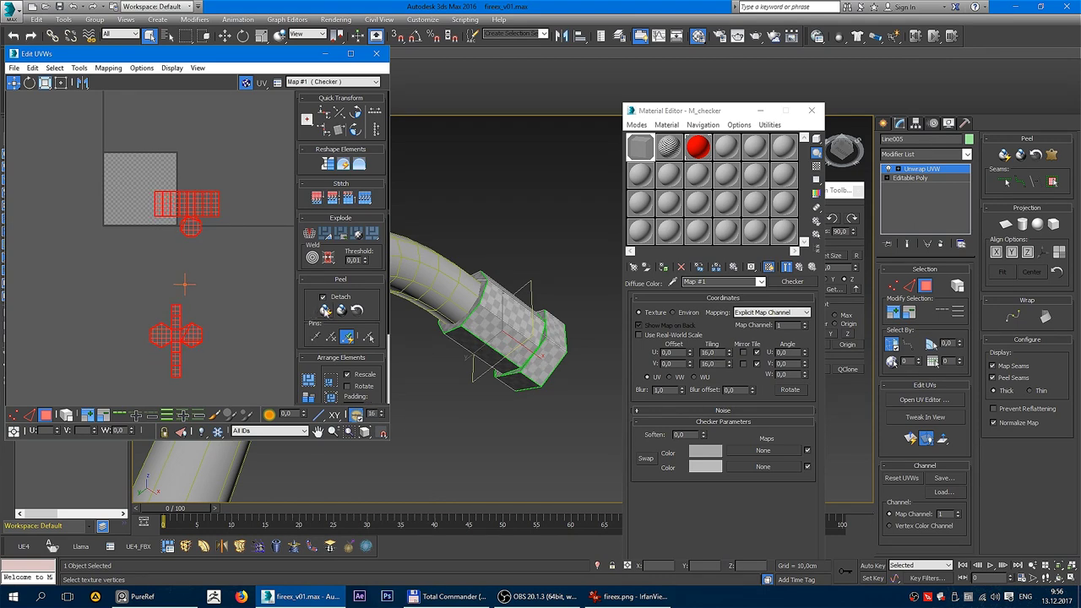
pyautogui.rightClick(179, 321)
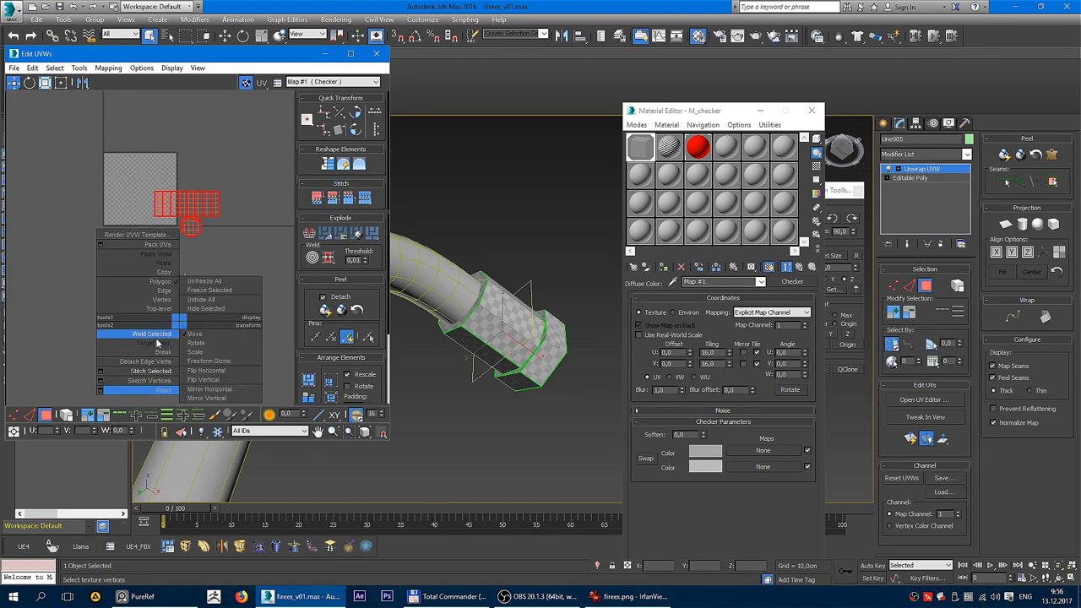
pyautogui.click(101, 392)
pyautogui.click(132, 150)
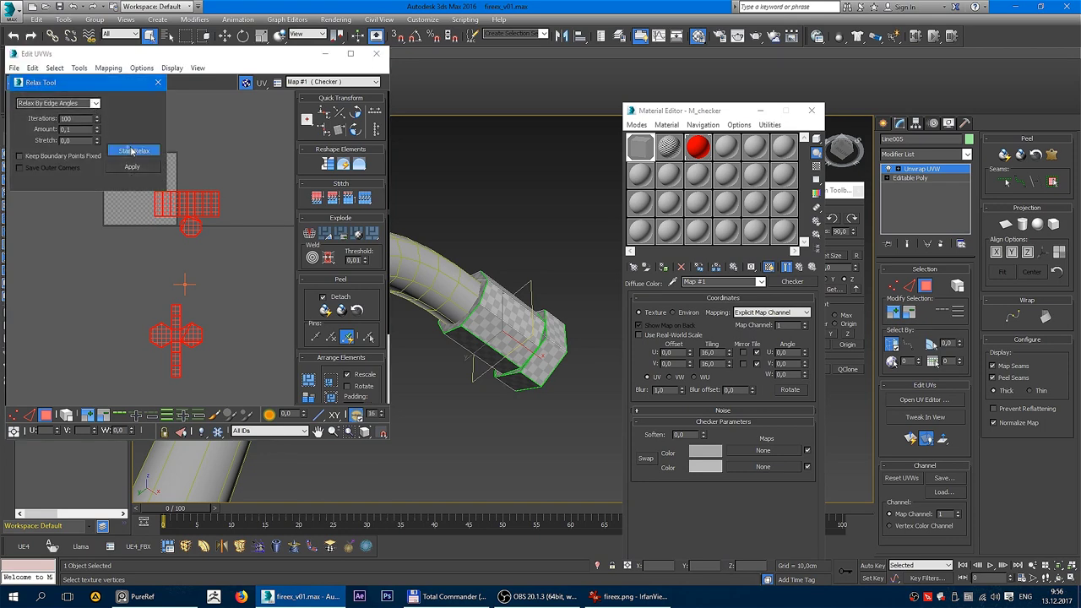
pyautogui.click(157, 81)
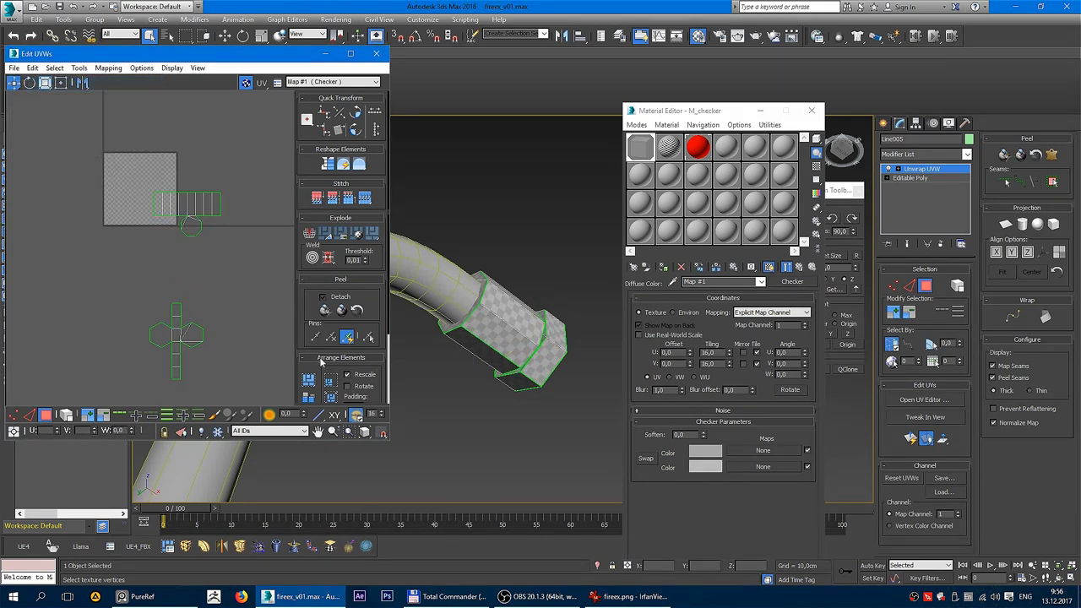
# Step: Pack all shells into the checker square and close the UV editor
pyautogui.click(310, 381)
pyautogui.scroll(3, 131, 202)
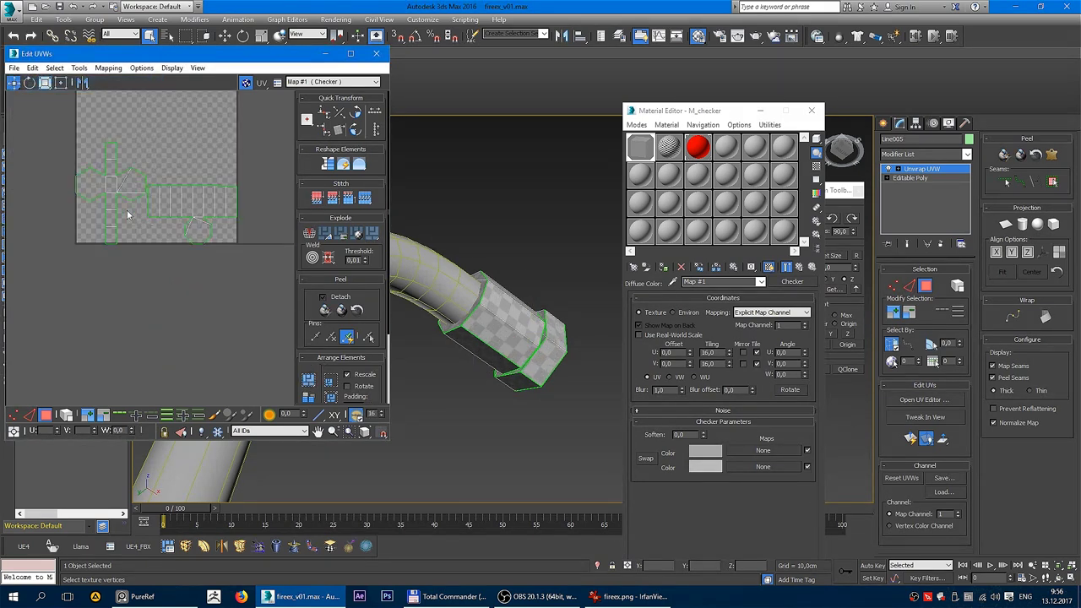
pyautogui.click(376, 53)
# Step: Collapse the nut's unwrap into an editable poly and remove the hex nut from view
pyautogui.rightClick(480, 279)
pyautogui.click(527, 287)
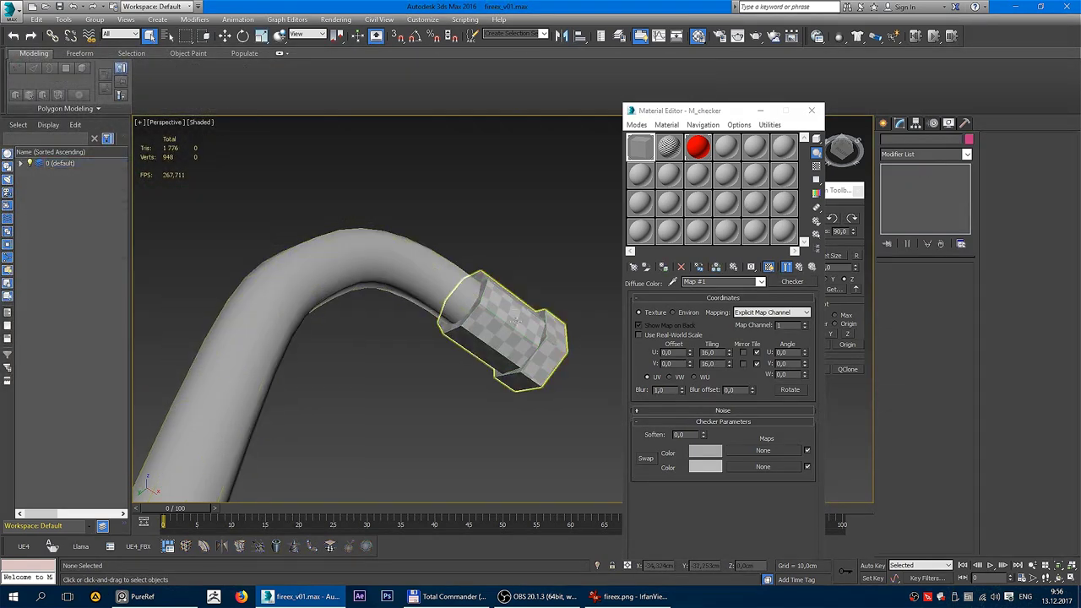
pyautogui.keyDown('alt'); pyautogui.moveTo(516, 321); pyautogui.dragTo(530, 335, button='middle'); pyautogui.keyUp('alt')
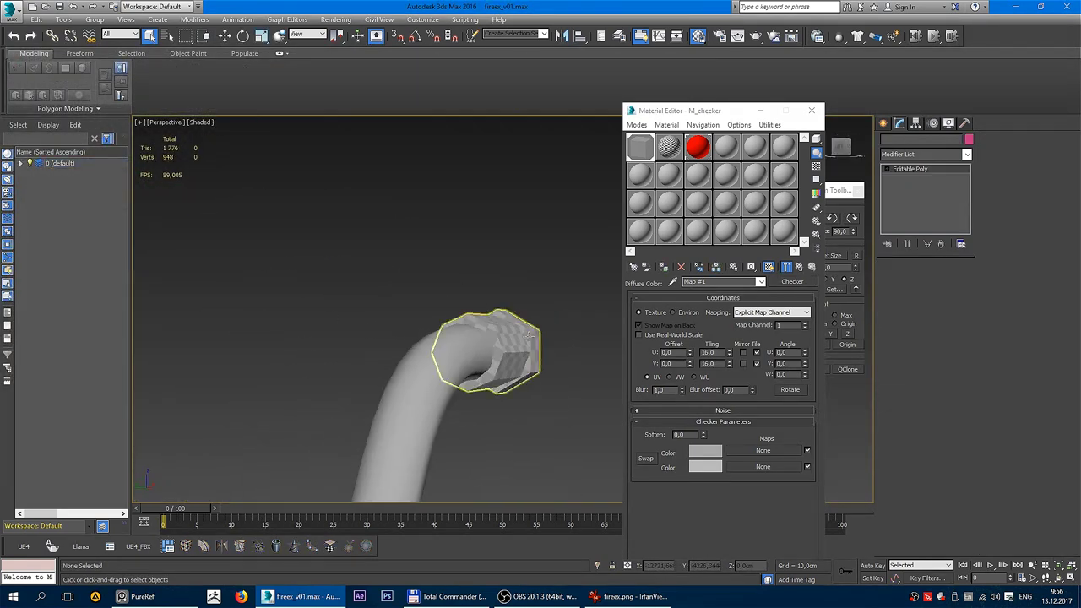
pyautogui.click(528, 335)
pyautogui.press('Delete')
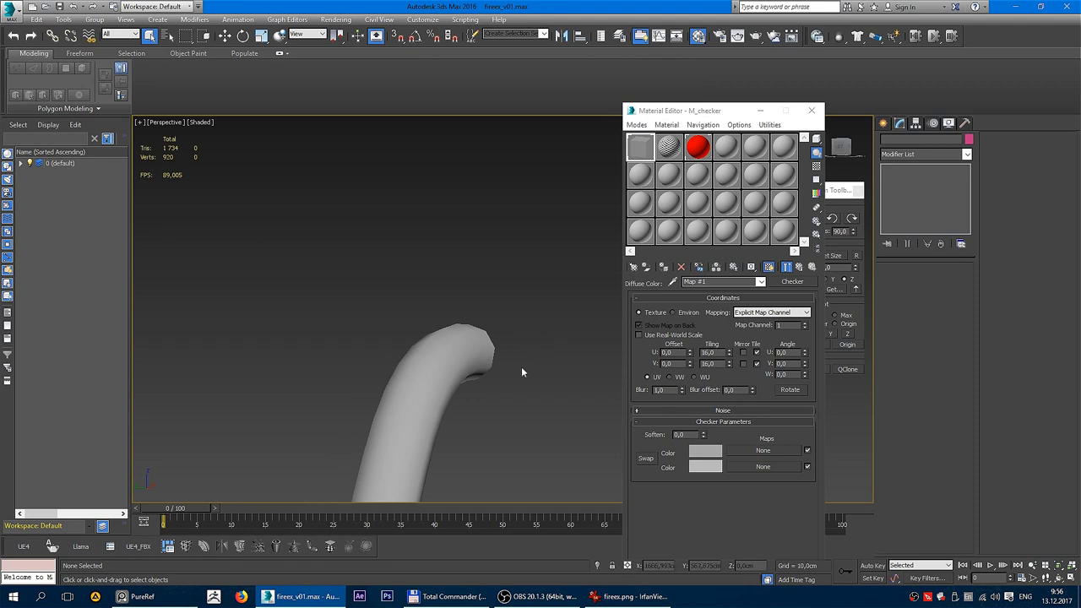
# Step: Select the pipe Line004 with edged faces shown and frame it in the view
pyautogui.keyDown('alt'); pyautogui.moveTo(521, 372); pyautogui.dragTo(406, 338, button='middle'); pyautogui.keyUp('alt')
pyautogui.scroll(5, 403, 335)
pyautogui.press('F4')
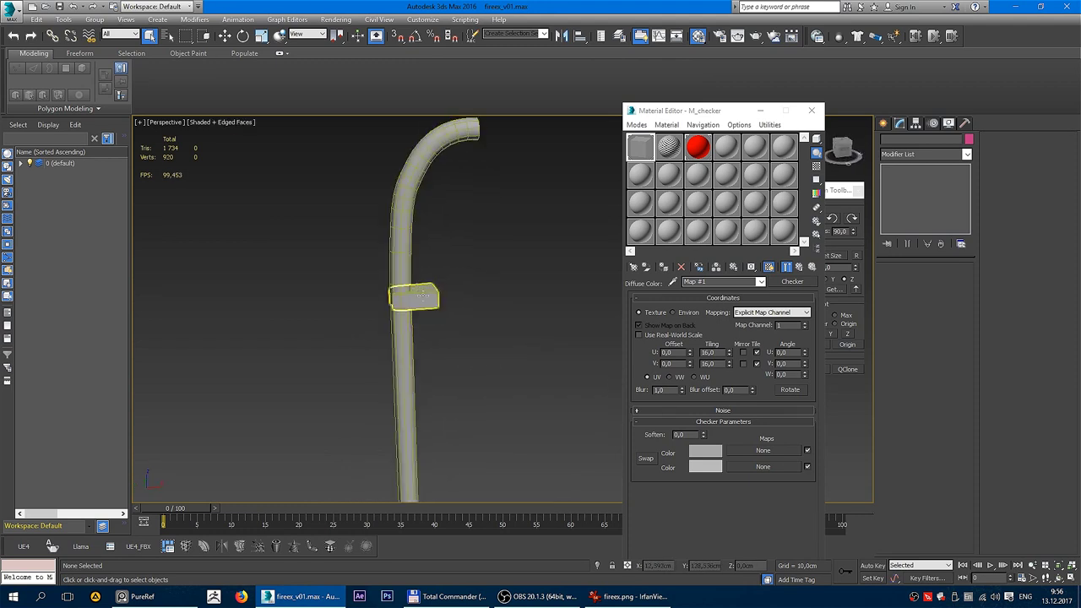
pyautogui.scroll(-3, 423, 293)
pyautogui.moveTo(430, 293)
pyautogui.keyDown('alt'); pyautogui.mouseDown(button='middle')
pyautogui.moveTo(422, 278)
pyautogui.moveTo(445, 220)
pyautogui.mouseUp(button='middle'); pyautogui.keyUp('alt')
pyautogui.click(459, 294)
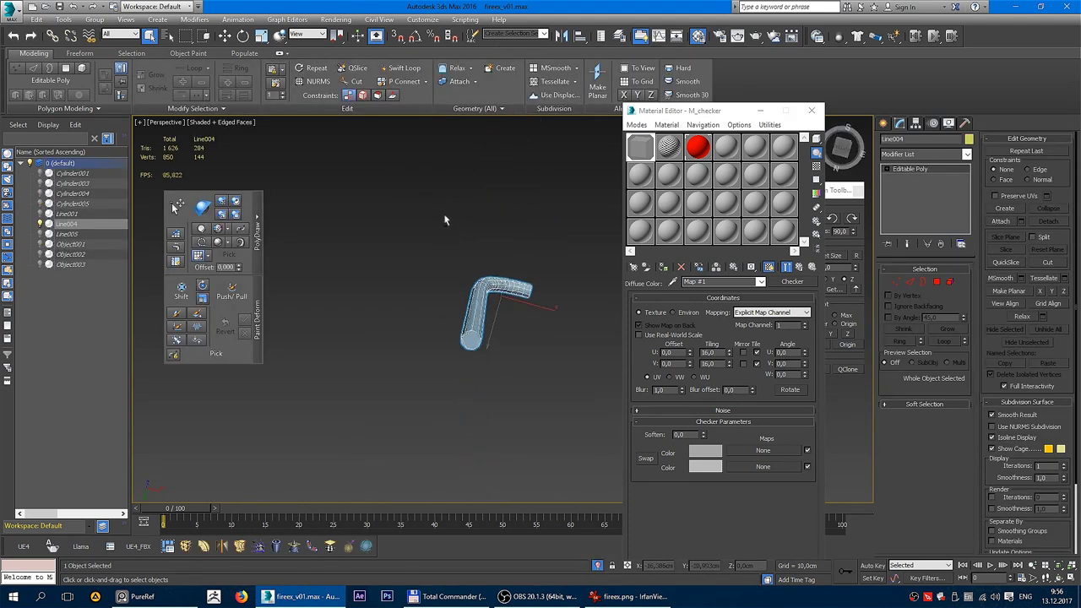
pyautogui.press('z')
pyautogui.press('4')
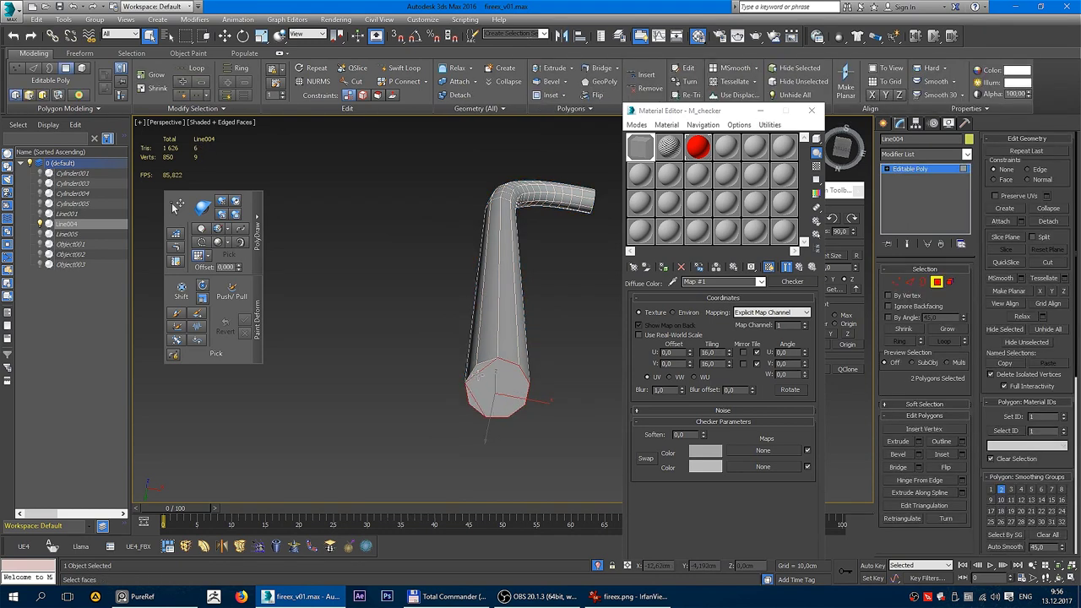
# Step: Clear the bottom face selection and select the pipe's top cap face
pyautogui.click(538, 360)
pyautogui.keyDown('alt'); pyautogui.moveTo(537, 360); pyautogui.dragTo(504, 285, button='middle'); pyautogui.keyUp('alt')
pyautogui.scroll(3, 482, 231)
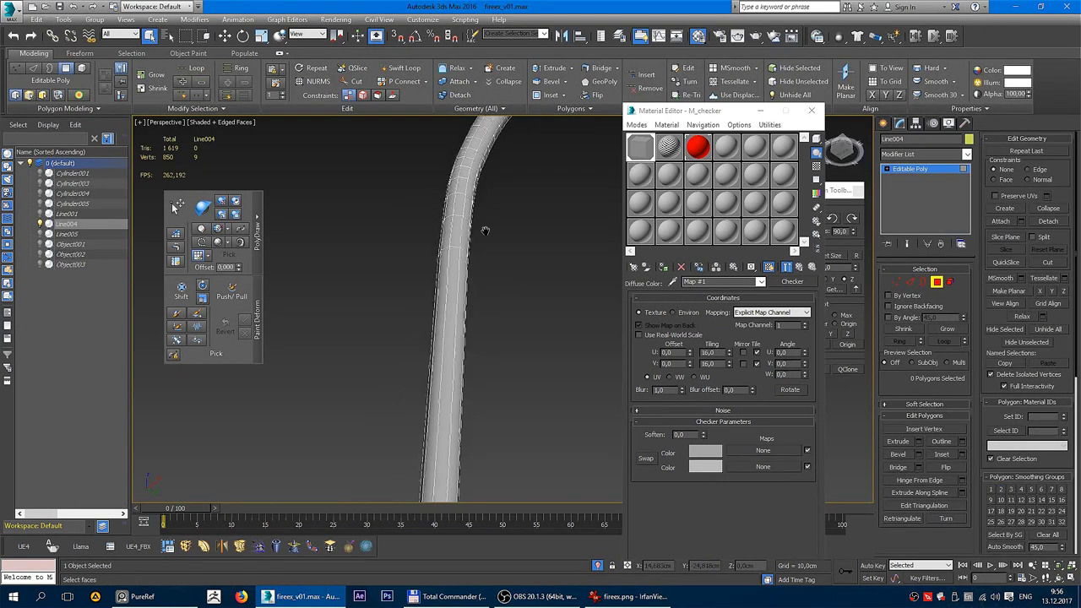
pyautogui.keyDown('alt'); pyautogui.moveTo(483, 231); pyautogui.dragTo(471, 213, button='middle'); pyautogui.keyUp('alt')
pyautogui.click(499, 213)
pyautogui.keyDown('alt'); pyautogui.moveTo(505, 251); pyautogui.dragTo(487, 321, button='middle'); pyautogui.keyUp('alt')
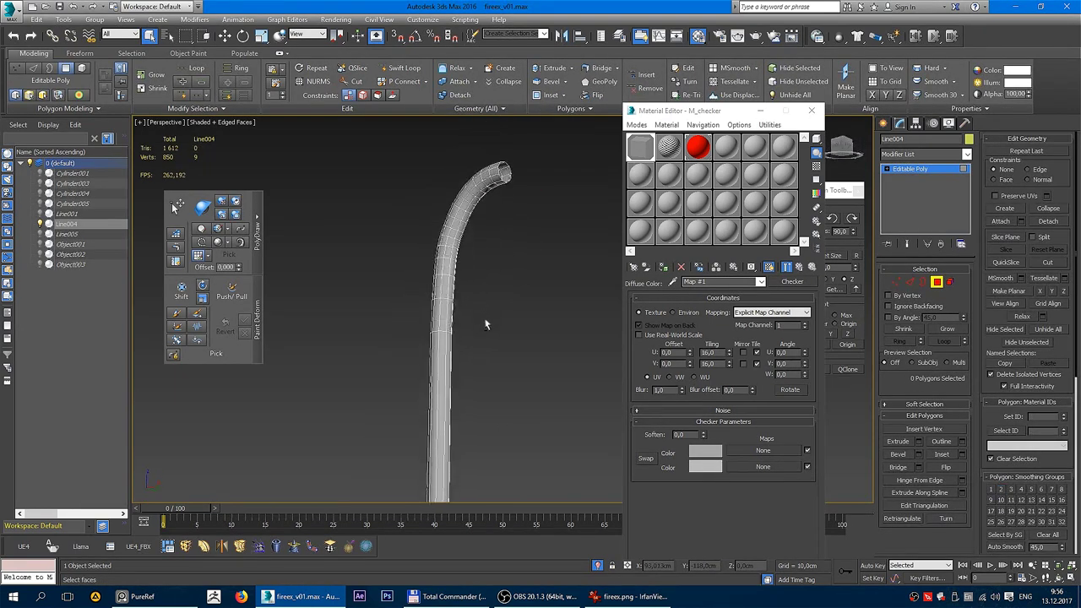
# Step: Leave face editing to work on the whole pipe, orbiting onto its bend
pyautogui.rightClick(470, 190)
pyautogui.moveTo(505, 172)
pyautogui.keyDown('alt'); pyautogui.mouseDown(button='middle')
pyautogui.moveTo(453, 307)
pyautogui.moveTo(471, 361)
pyautogui.moveTo(458, 315)
pyautogui.moveTo(405, 290)
pyautogui.moveTo(430, 248)
pyautogui.moveTo(393, 290)
pyautogui.mouseUp(button='middle'); pyautogui.keyUp('alt')
pyautogui.scroll(-3, 417, 276)
pyautogui.scroll(3, 406, 278)
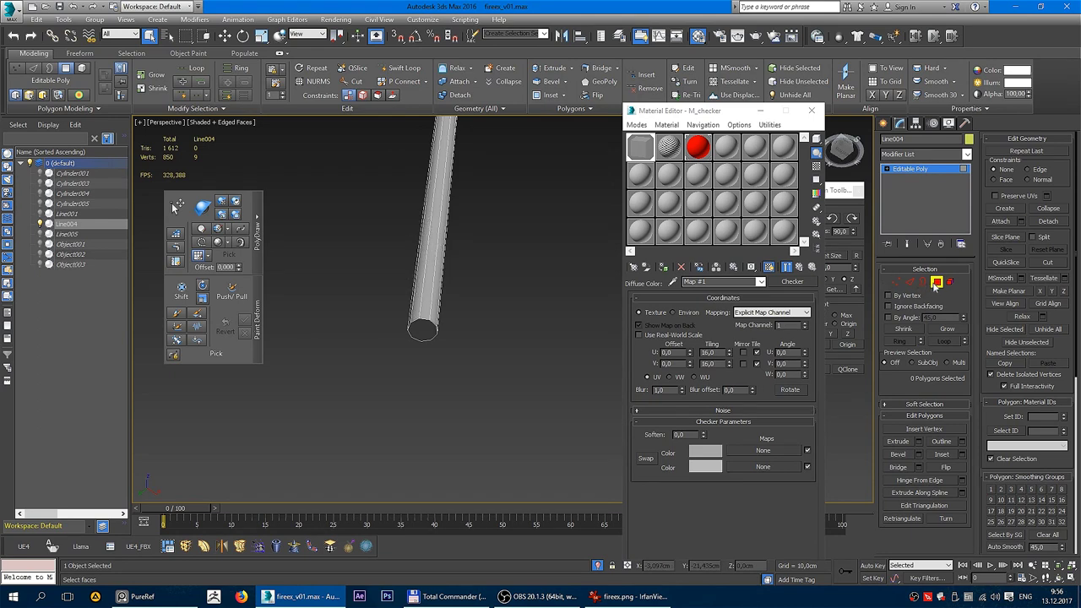
pyautogui.click(935, 284)
pyautogui.keyDown('alt'); pyautogui.moveTo(490, 265); pyautogui.dragTo(451, 350, button='middle'); pyautogui.keyUp('alt')
pyautogui.scroll(-3, 451, 350)
pyautogui.scroll(3, 451, 253)
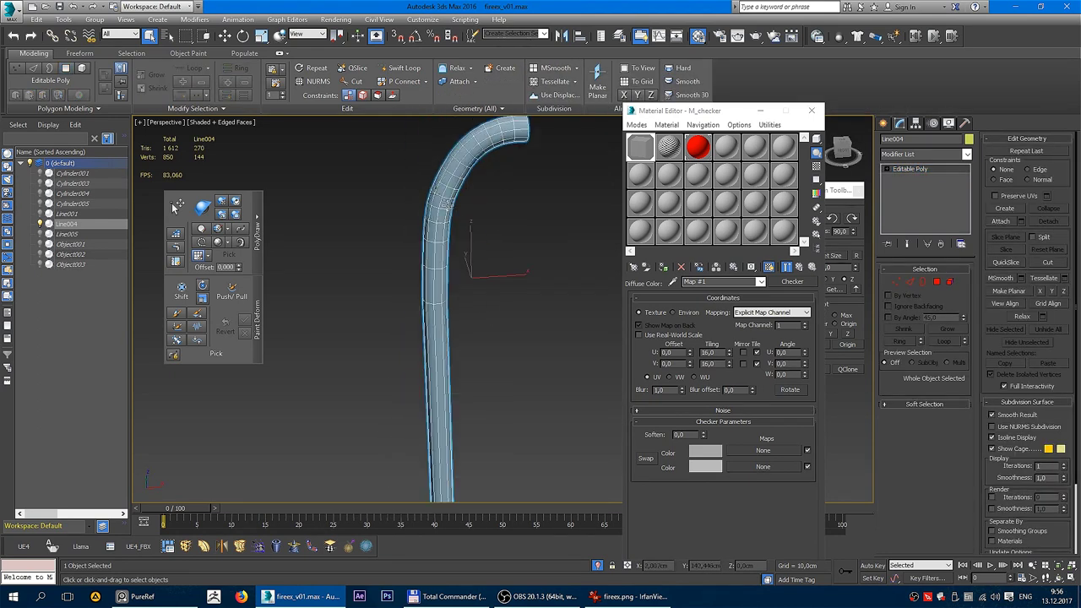
pyautogui.keyDown('alt'); pyautogui.moveTo(178, 206); pyautogui.dragTo(436, 217, button='middle'); pyautogui.keyUp('alt')
# Step: Add an Unwrap UVW modifier to Line004 and loop-select a seam edge along the pipe
pyautogui.rightClick(435, 217)
pyautogui.click(405, 173)
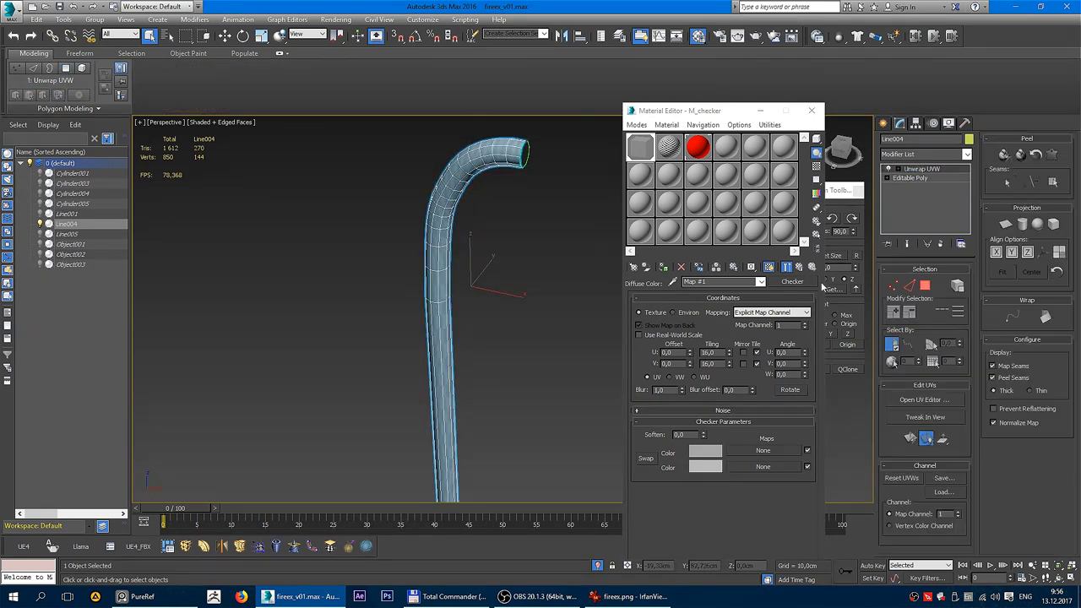
pyautogui.click(909, 287)
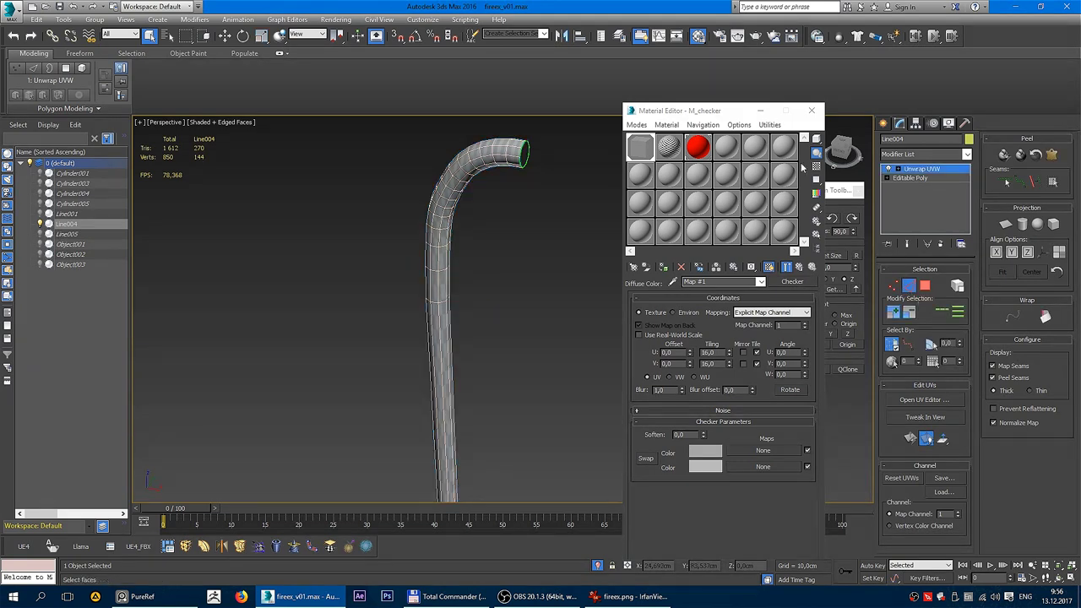
pyautogui.moveTo(456, 279)
pyautogui.keyDown('alt'); pyautogui.mouseDown(button='middle')
pyautogui.moveTo(452, 203)
pyautogui.moveTo(482, 174)
pyautogui.moveTo(494, 211)
pyautogui.moveTo(495, 180)
pyautogui.moveTo(499, 193)
pyautogui.mouseUp(button='middle'); pyautogui.keyUp('alt')
pyautogui.scroll(2, 475, 180)
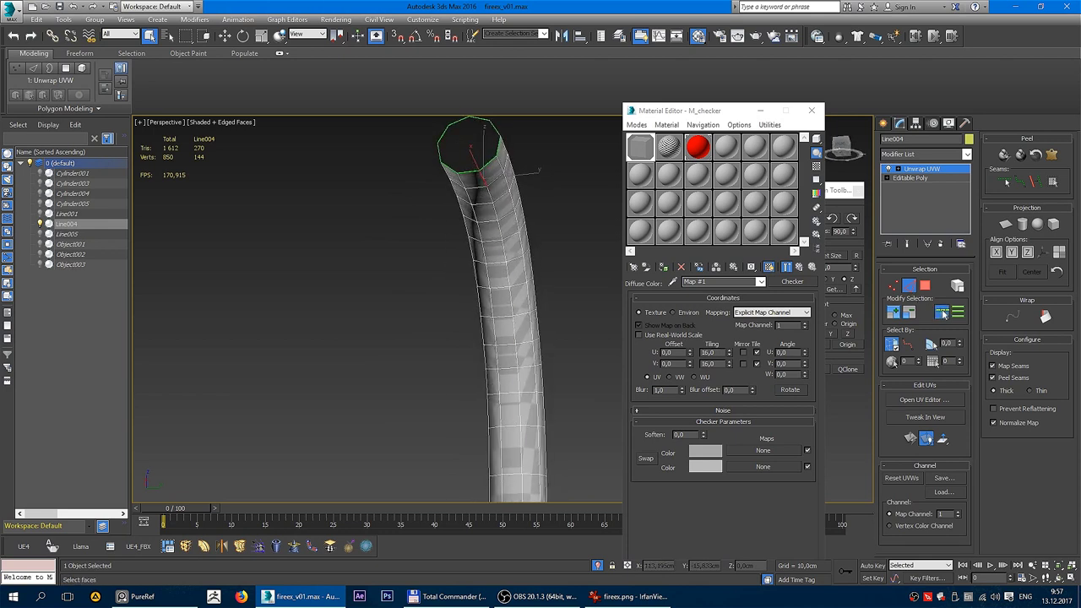
pyautogui.click(941, 312)
pyautogui.scroll(-3, 490, 241)
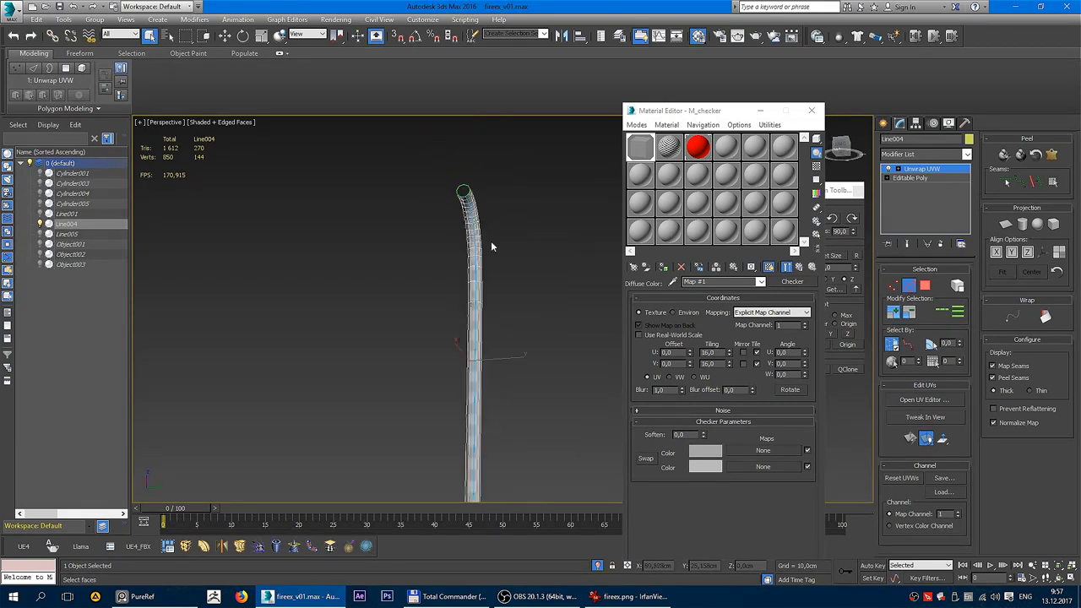
pyautogui.moveTo(490, 240)
pyautogui.keyDown('alt'); pyautogui.mouseDown(button='middle')
pyautogui.moveTo(425, 325)
pyautogui.moveTo(395, 209)
pyautogui.moveTo(542, 209)
pyautogui.moveTo(522, 184)
pyautogui.moveTo(498, 181)
pyautogui.mouseUp(button='middle'); pyautogui.keyUp('alt')
# Step: Select all the pipe's faces and Pelt Map them, stretching and committing the pelt
pyautogui.click(924, 287)
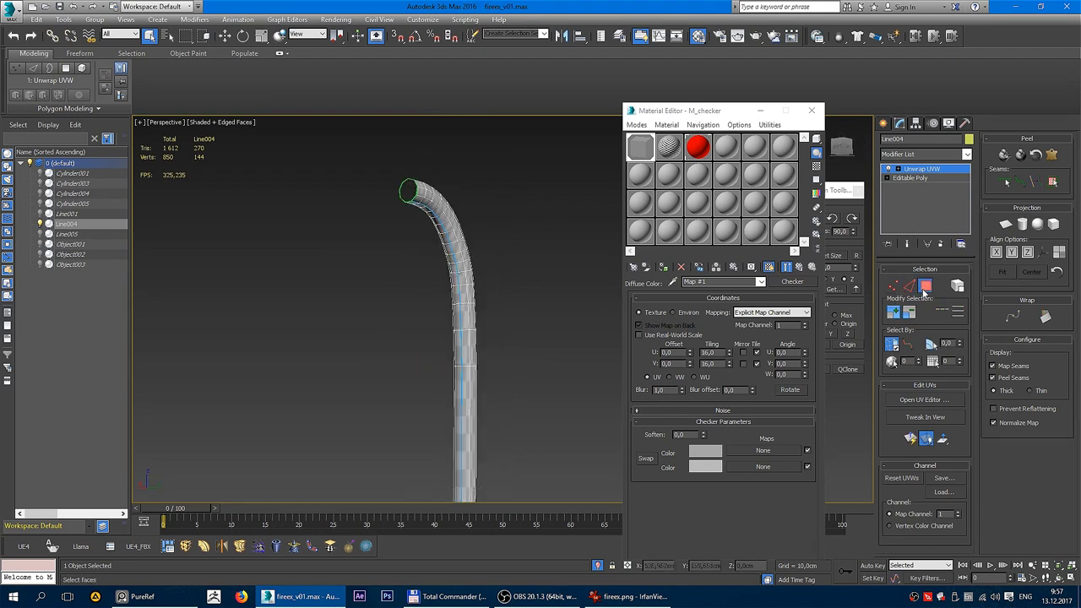
pyautogui.click(460, 230)
pyautogui.click(1051, 181)
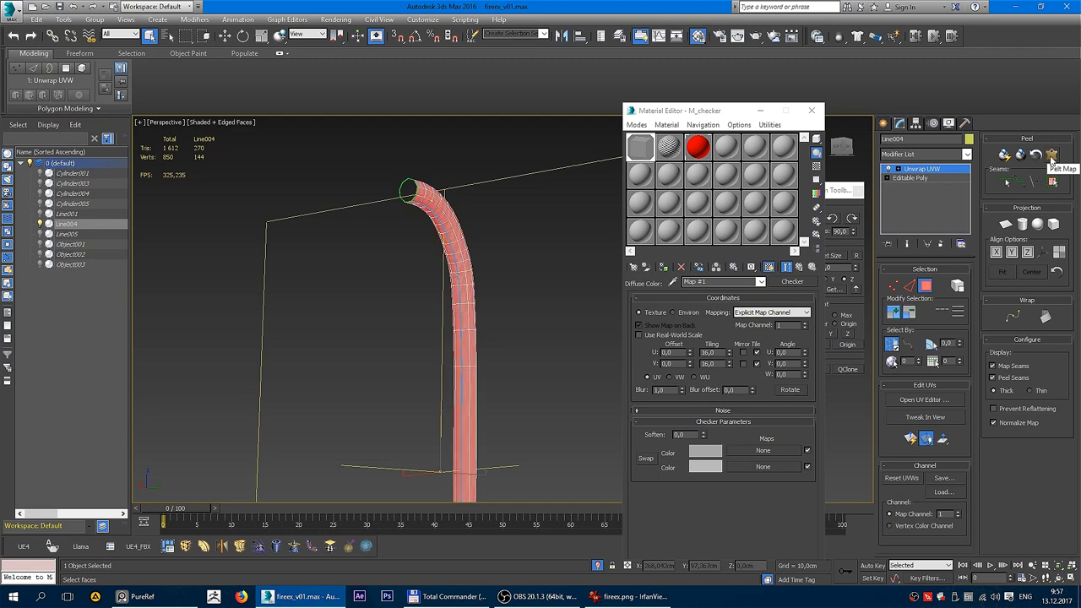
pyautogui.click(1051, 157)
pyautogui.click(535, 183)
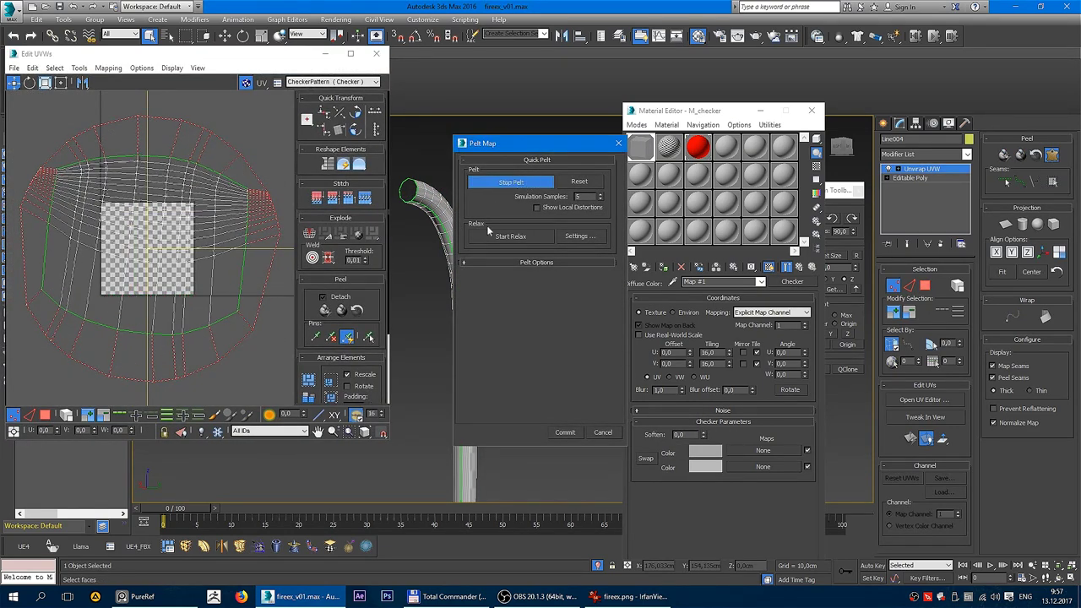
pyautogui.click(565, 431)
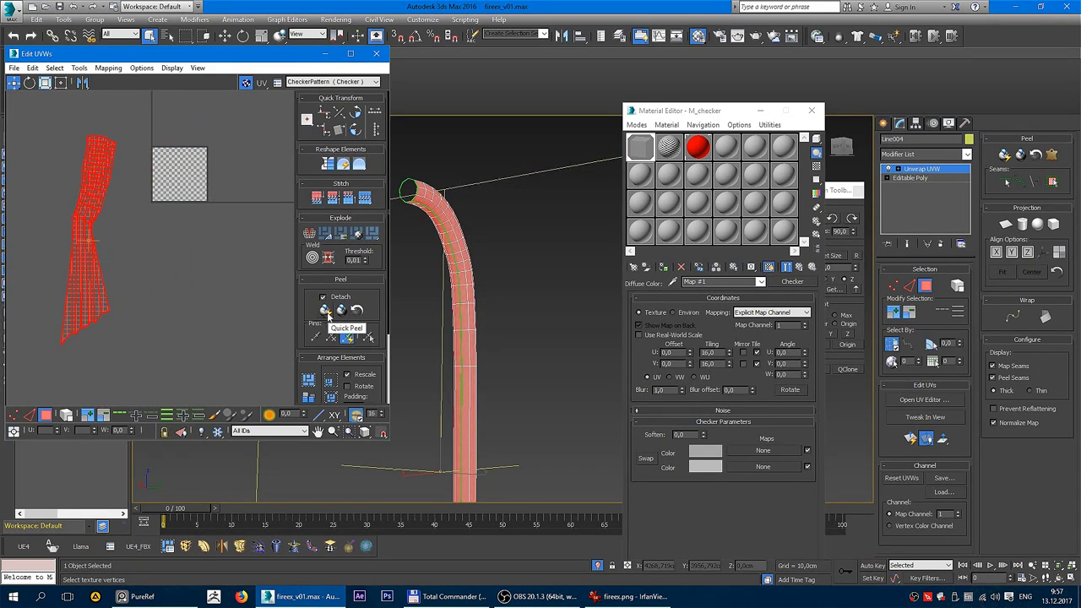
# Step: Straighten the island with Quick Peel, rotate the strip upright with Freeform, then Pack it
pyautogui.click(329, 314)
pyautogui.click(133, 217)
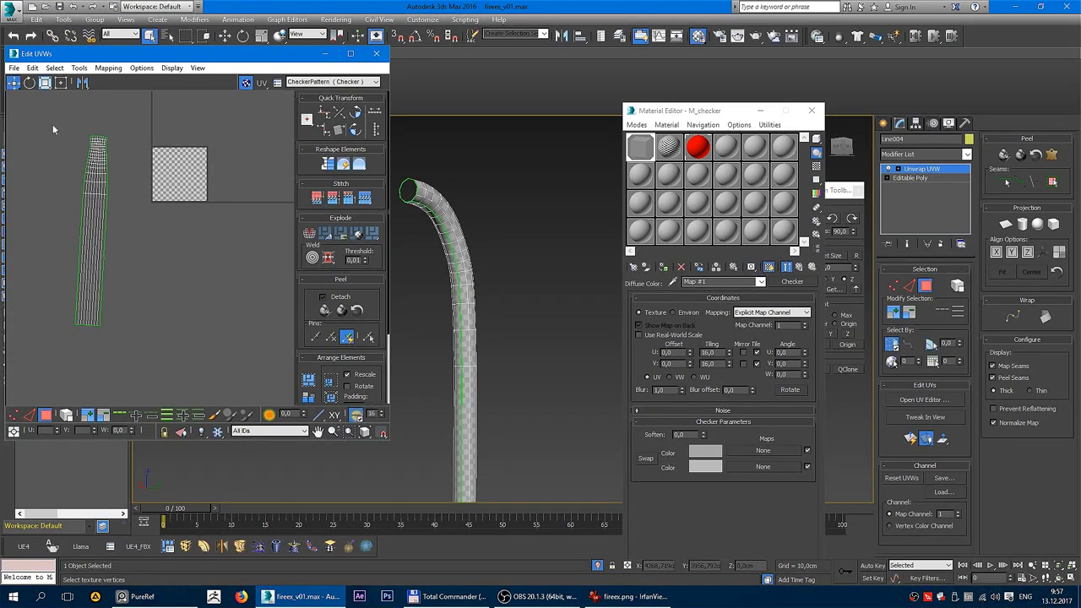
pyautogui.moveTo(180, 345); pyautogui.dragTo(180, 345)
pyautogui.click(60, 82)
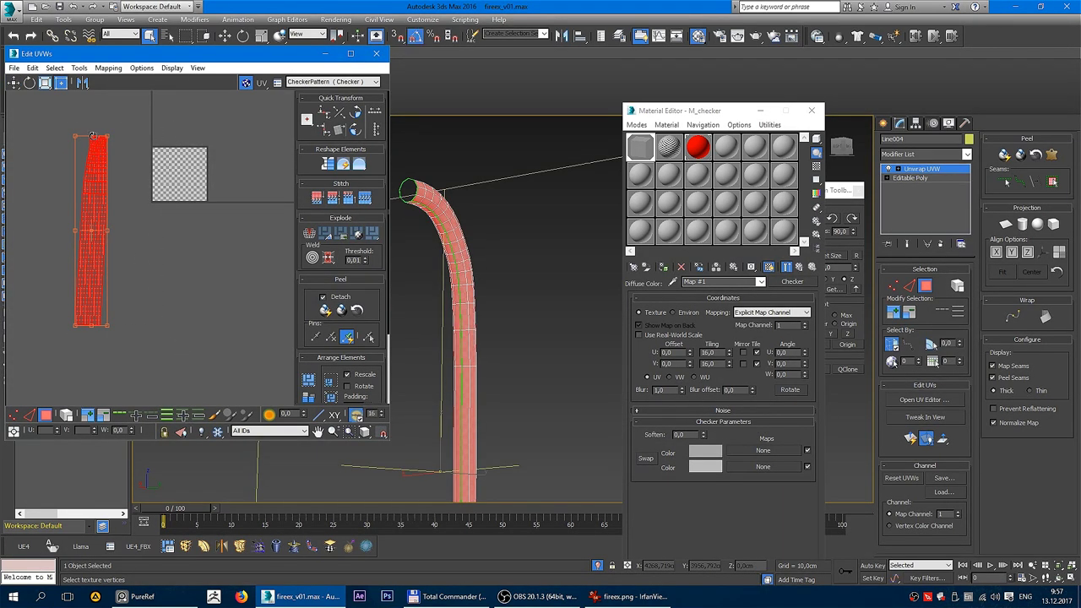
pyautogui.moveTo(93, 135); pyautogui.dragTo(94, 136)
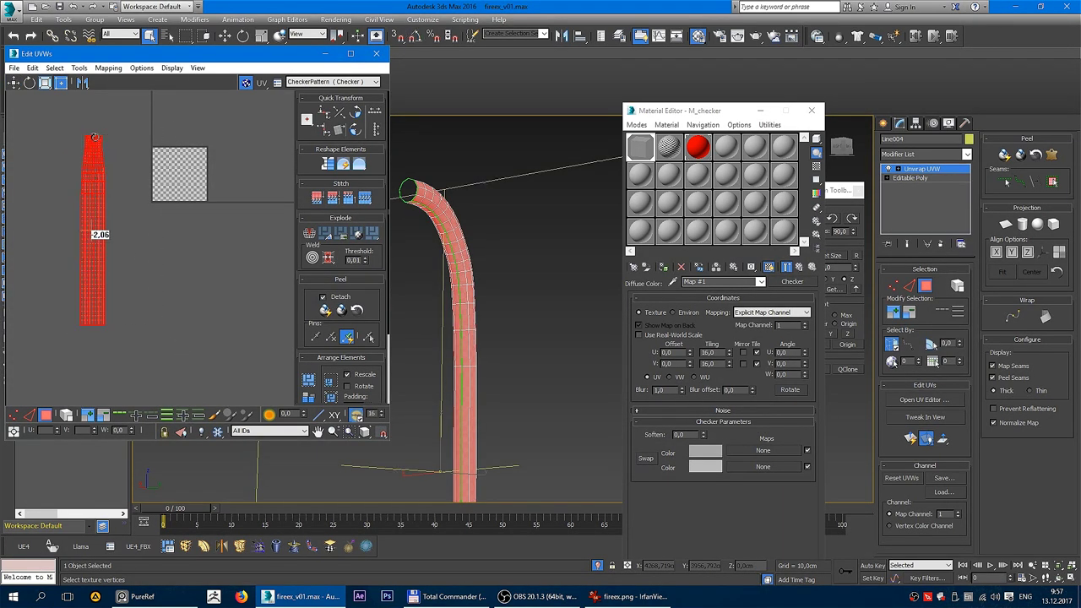
pyautogui.click(157, 151)
pyautogui.click(309, 380)
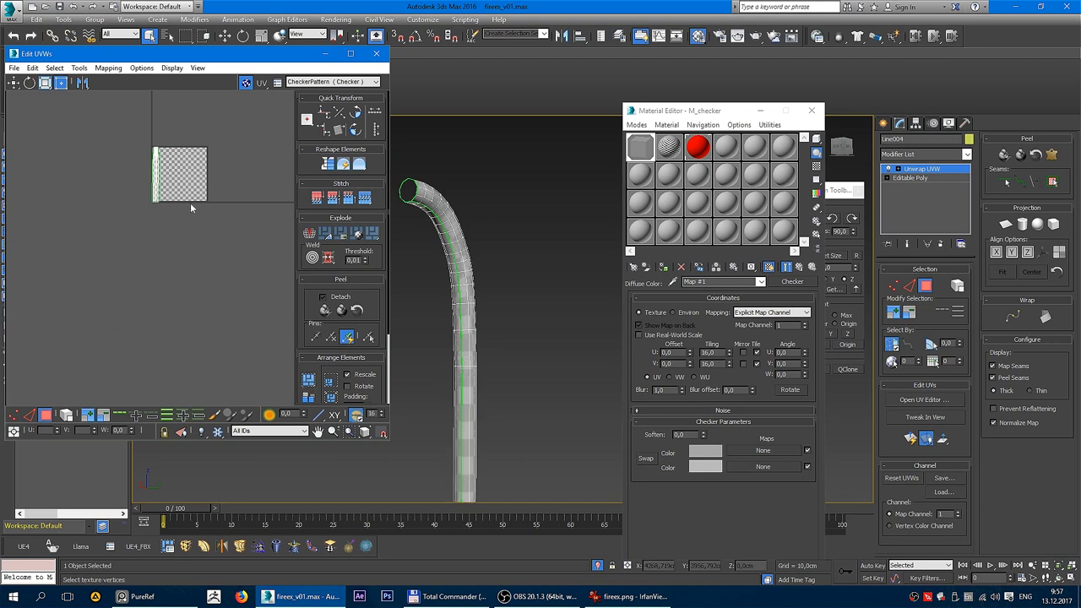
pyautogui.scroll(3, 229, 202)
# Step: Convert the pipe to Editable Poly, baking its unwrap, and check the checker without edge lines
pyautogui.rightClick(461, 227)
pyautogui.click(517, 236)
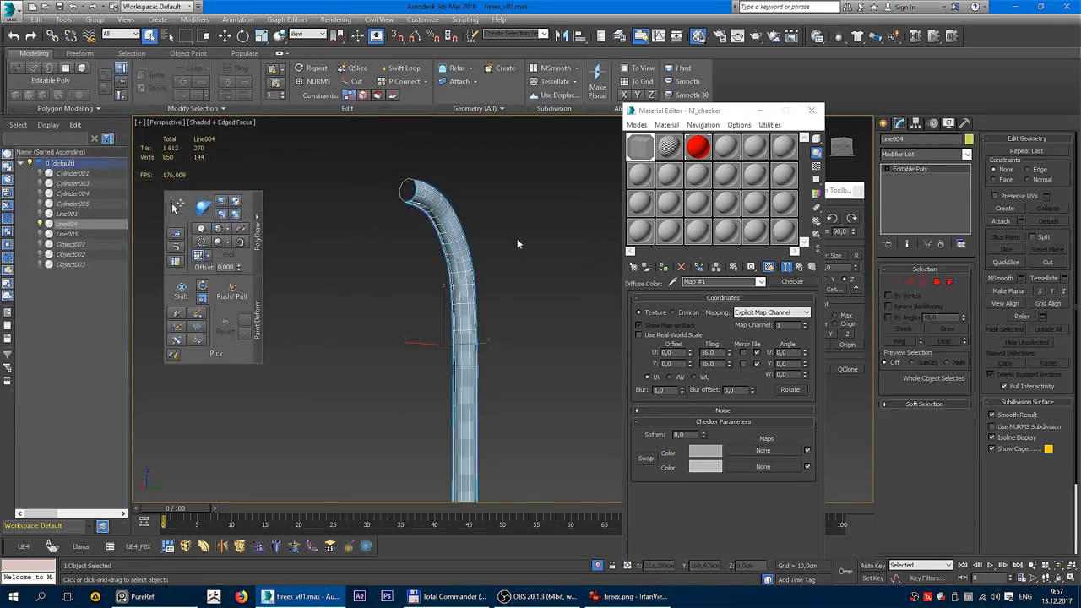
pyautogui.click(498, 240)
pyautogui.scroll(3, 468, 243)
pyautogui.press('F4')
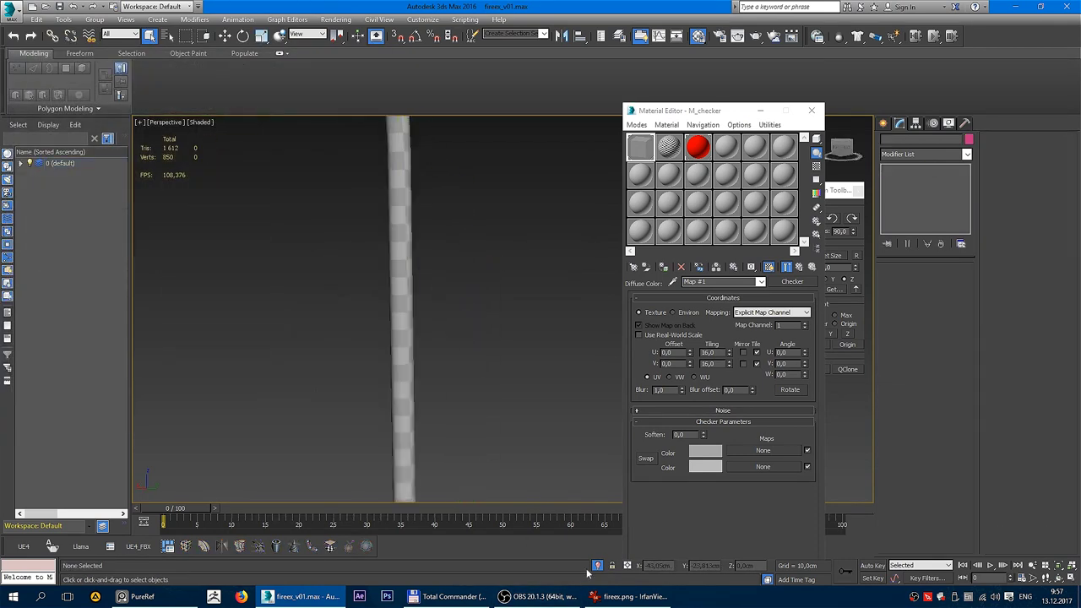
pyautogui.keyDown('alt'); pyautogui.moveTo(410, 270); pyautogui.dragTo(475, 343, button='middle'); pyautogui.keyUp('alt')
# Step: Hide the pipe and select the small clip Object002 with edged faces shown
pyautogui.click(404, 277)
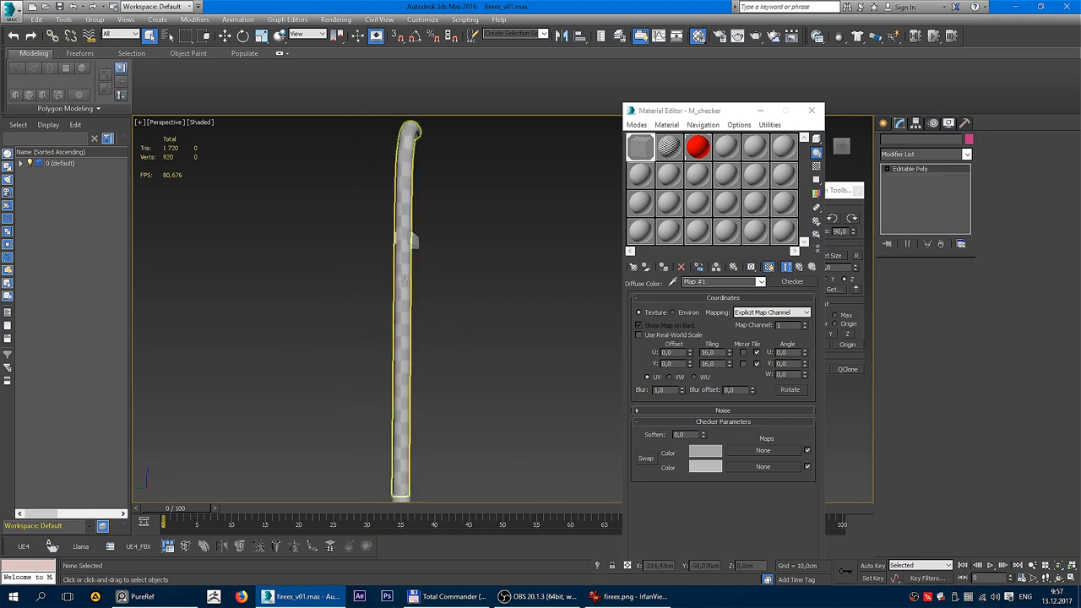
pyautogui.hotkey('alt', 'h')
pyautogui.scroll(5, 376, 238)
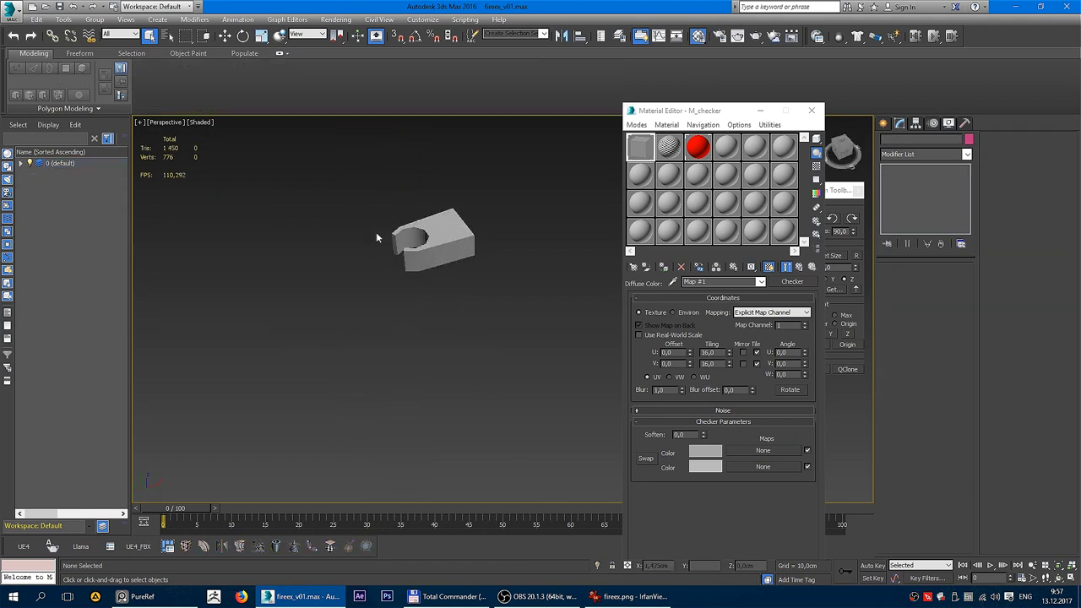
pyautogui.click(422, 241)
pyautogui.press('F4')
pyautogui.keyDown('alt'); pyautogui.moveTo(439, 253); pyautogui.dragTo(178, 206, button='middle'); pyautogui.keyUp('alt')
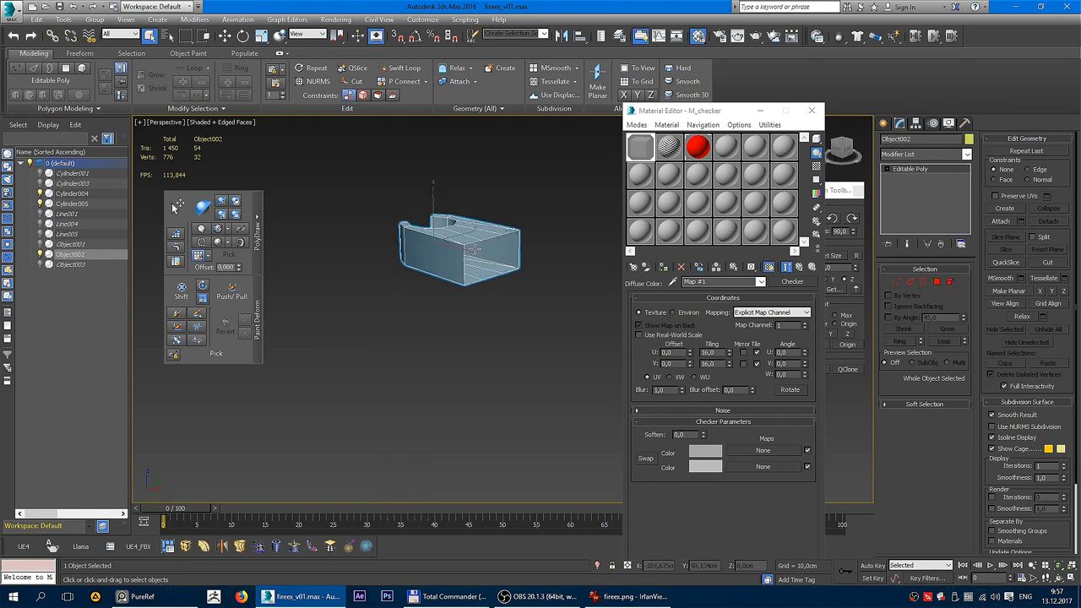
# Step: Add an Unwrap UVW modifier to Object002 from the quad menu
pyautogui.rightClick(474, 249)
pyautogui.moveTo(473, 248)
pyautogui.keyDown('alt'); pyautogui.mouseDown(button='middle')
pyautogui.moveTo(491, 268)
pyautogui.moveTo(475, 250)
pyautogui.mouseUp(button='middle'); pyautogui.keyUp('alt')
pyautogui.rightClick(475, 250)
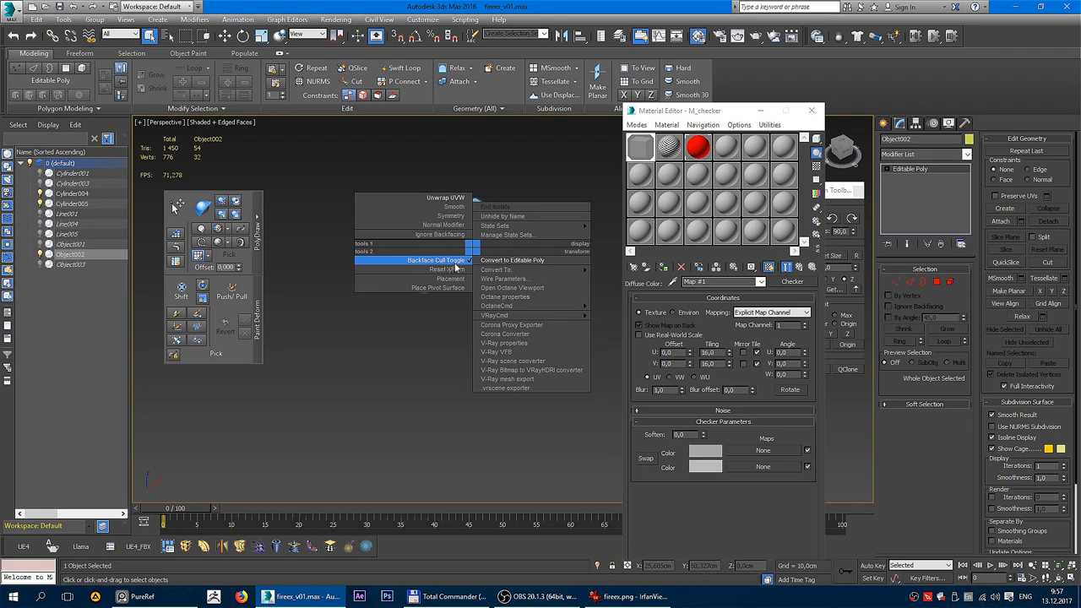
pyautogui.keyDown('alt'); pyautogui.moveTo(470, 241); pyautogui.dragTo(444, 187, button='middle'); pyautogui.keyUp('alt')
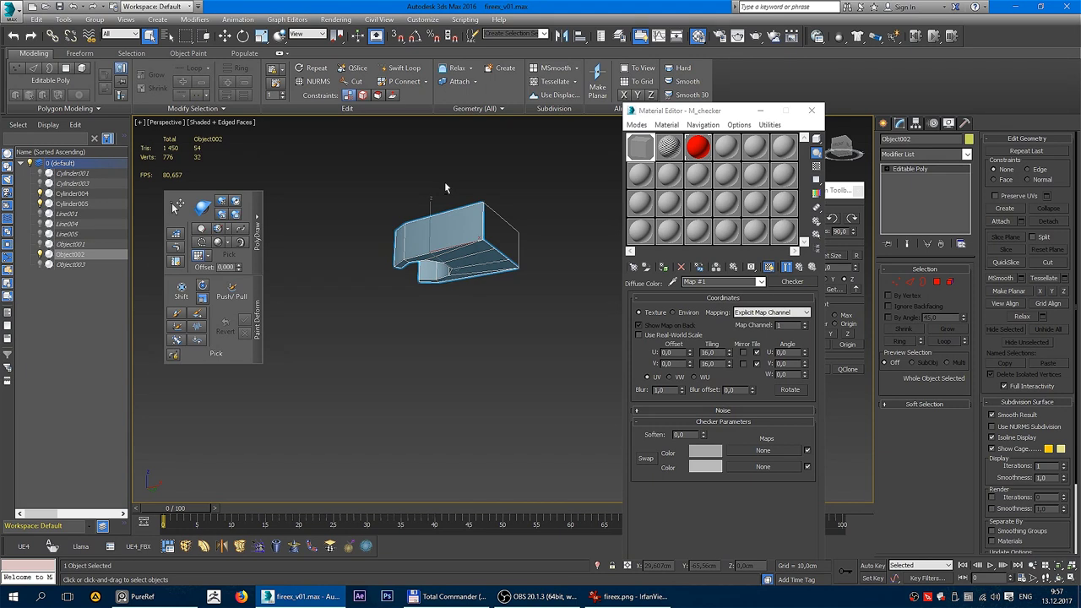
pyautogui.moveTo(444, 180)
pyautogui.keyDown('alt'); pyautogui.mouseDown(button='middle')
pyautogui.moveTo(433, 308)
pyautogui.moveTo(451, 278)
pyautogui.mouseUp(button='middle'); pyautogui.keyUp('alt')
pyautogui.scroll(2, 450, 278)
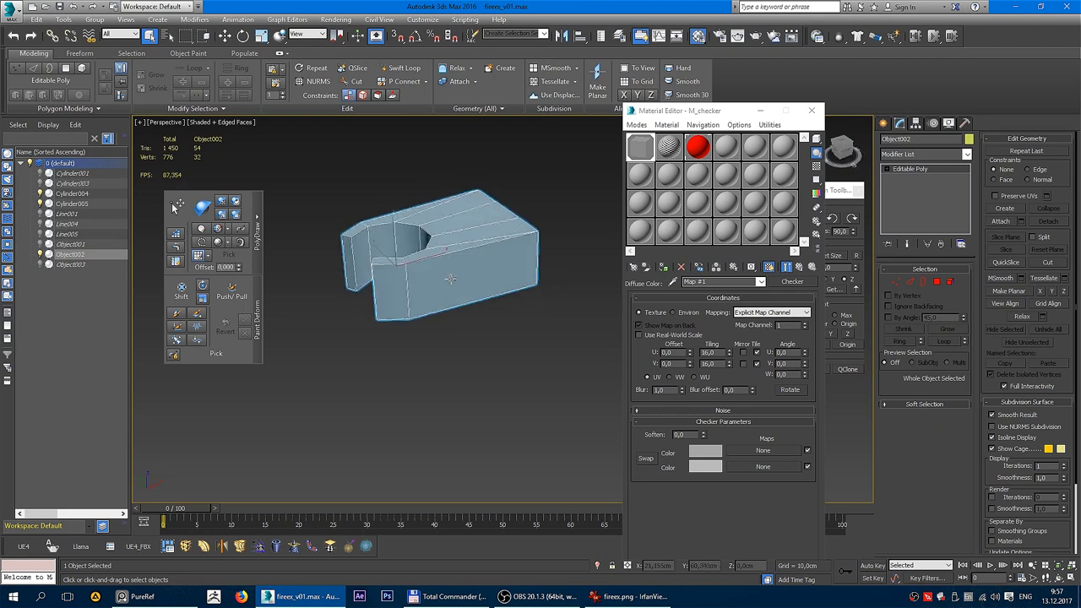
pyautogui.rightClick(473, 241)
pyautogui.click(456, 196)
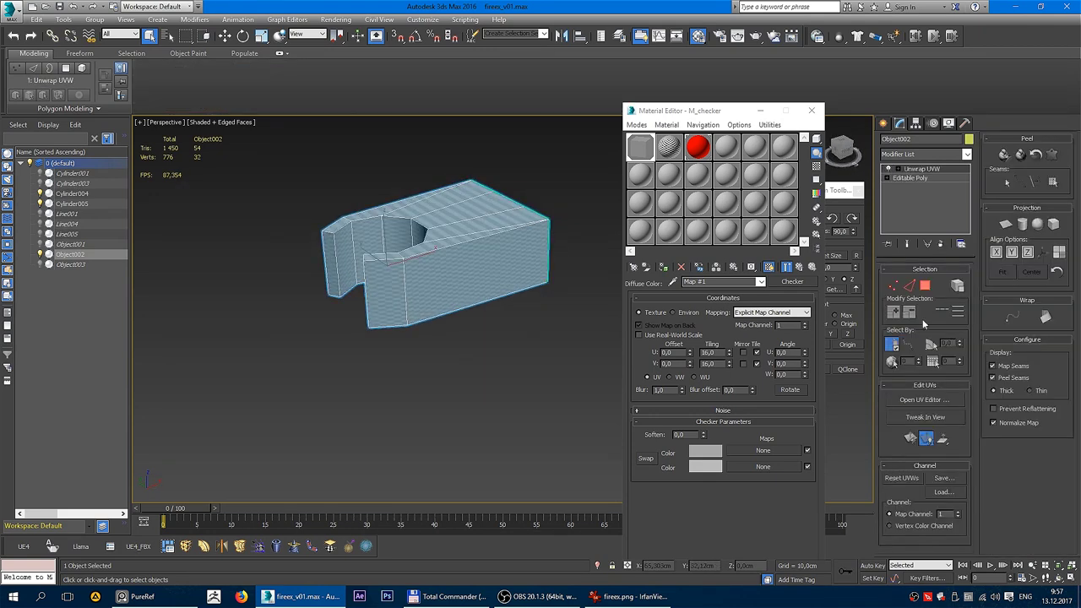
# Step: Open the UV editor in face mode and apply Mapping > Flatten Mapping to Object002, confirming with OK
pyautogui.click(925, 400)
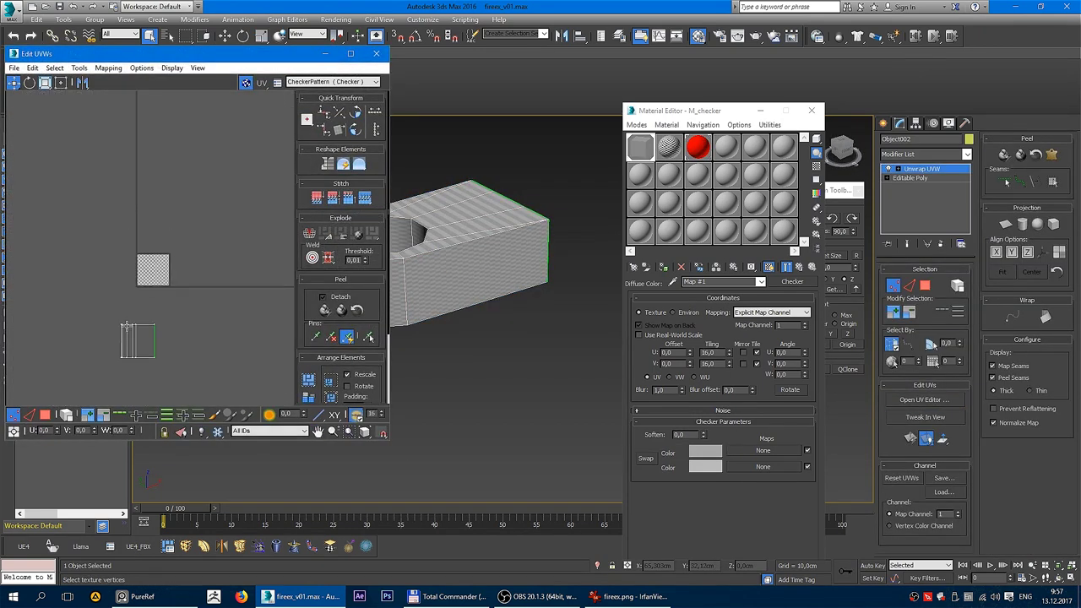
pyautogui.click(47, 416)
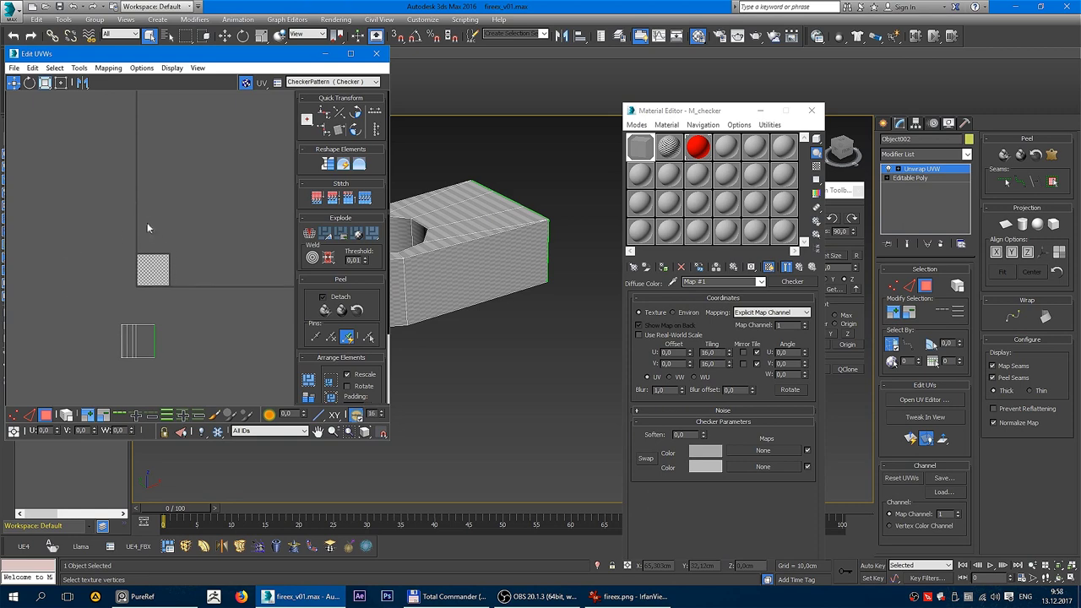
pyautogui.moveTo(147, 222); pyautogui.dragTo(171, 186, button='middle')
pyautogui.click(108, 68)
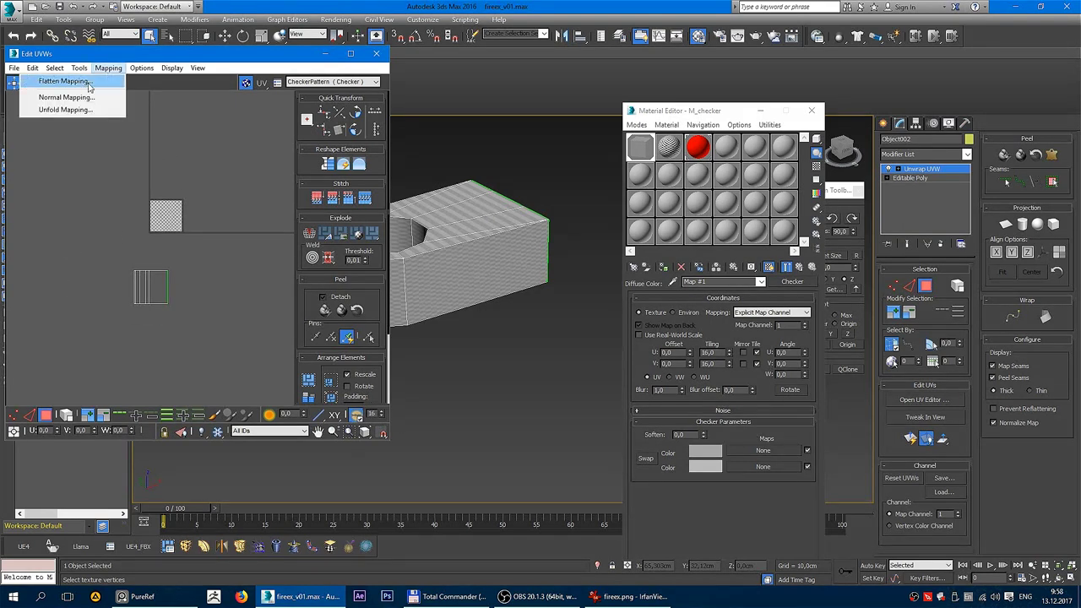
pyautogui.click(90, 81)
pyautogui.click(162, 91)
pyautogui.moveTo(140, 148)
pyautogui.mouseDown()
pyautogui.moveTo(208, 243)
pyautogui.moveTo(169, 305)
pyautogui.mouseUp()
pyautogui.scroll(3, 248, 283)
# Step: Move the lower-left UV island below the other islands
pyautogui.click(248, 283)
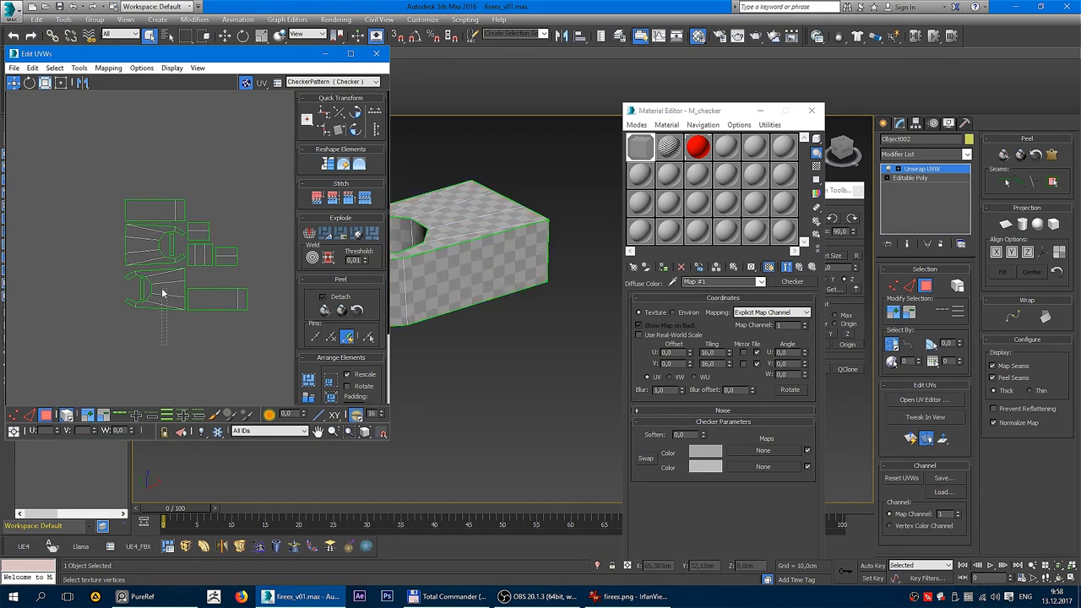
pyautogui.click(164, 289)
pyautogui.moveTo(157, 322); pyautogui.dragTo(173, 207, button='middle')
pyautogui.moveTo(174, 206); pyautogui.dragTo(172, 314)
pyautogui.scroll(1, 141, 384)
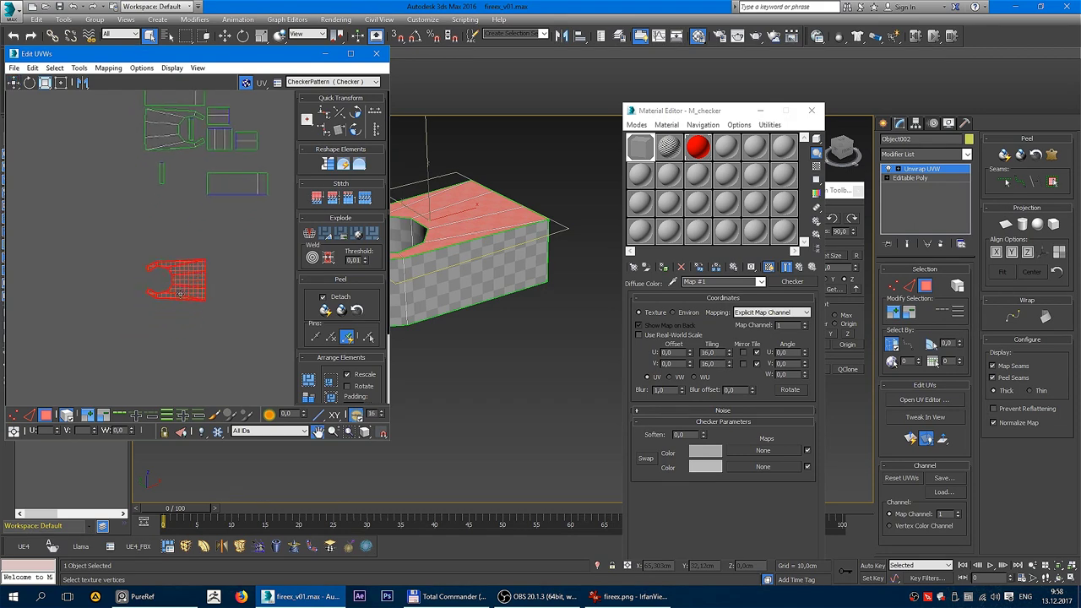
pyautogui.scroll(1, 141, 387)
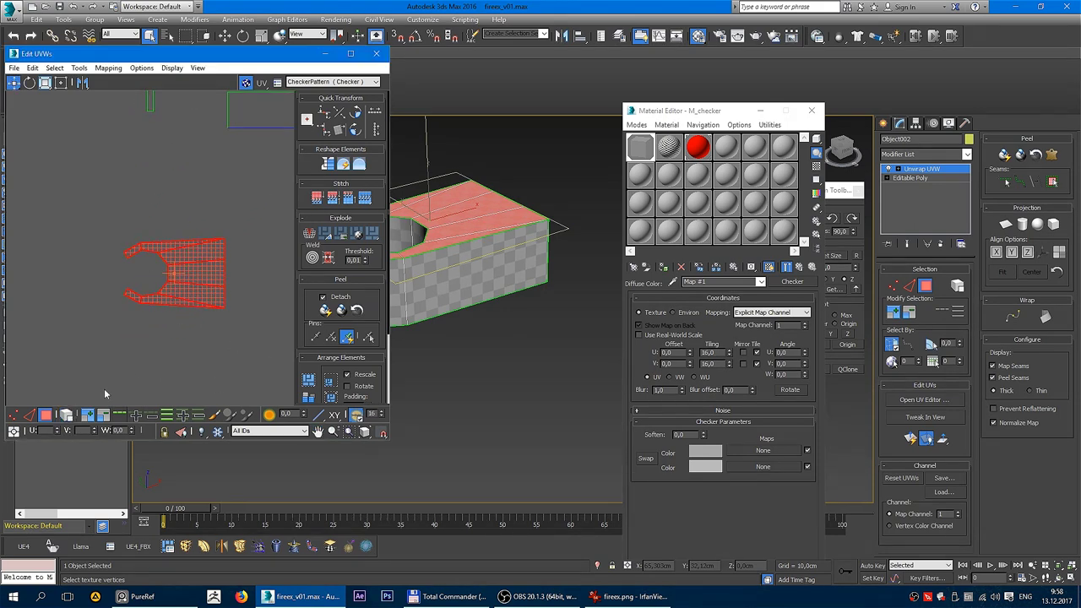
pyautogui.click(47, 416)
# Step: In edge mode, Stitch Selected along the island's bottom edge and left tip
pyautogui.click(29, 415)
pyautogui.scroll(2, 179, 294)
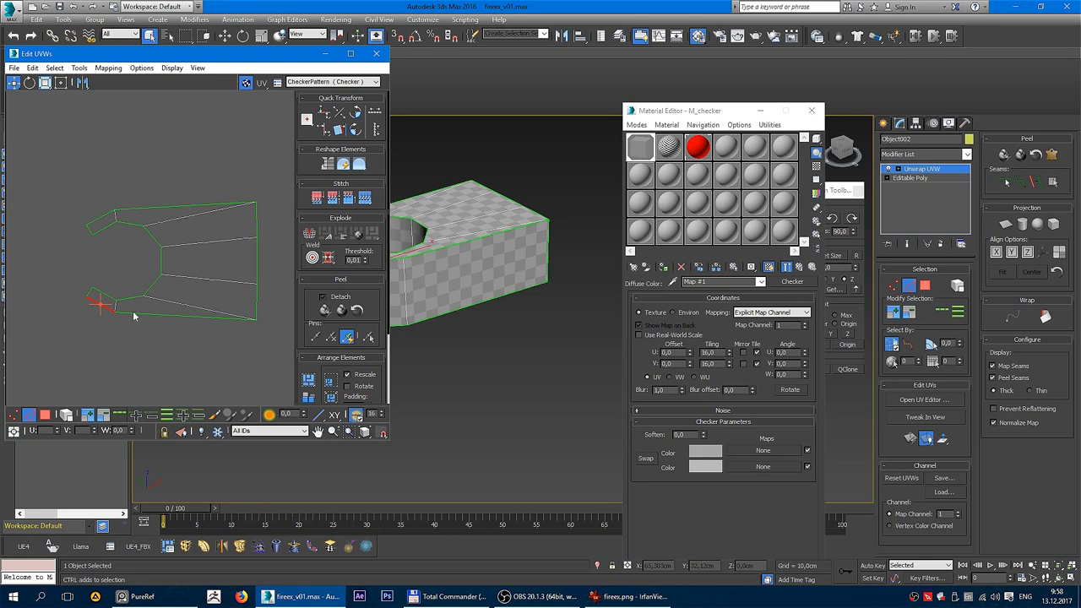
pyautogui.click(146, 313)
pyautogui.rightClick(126, 312)
pyautogui.click(102, 359)
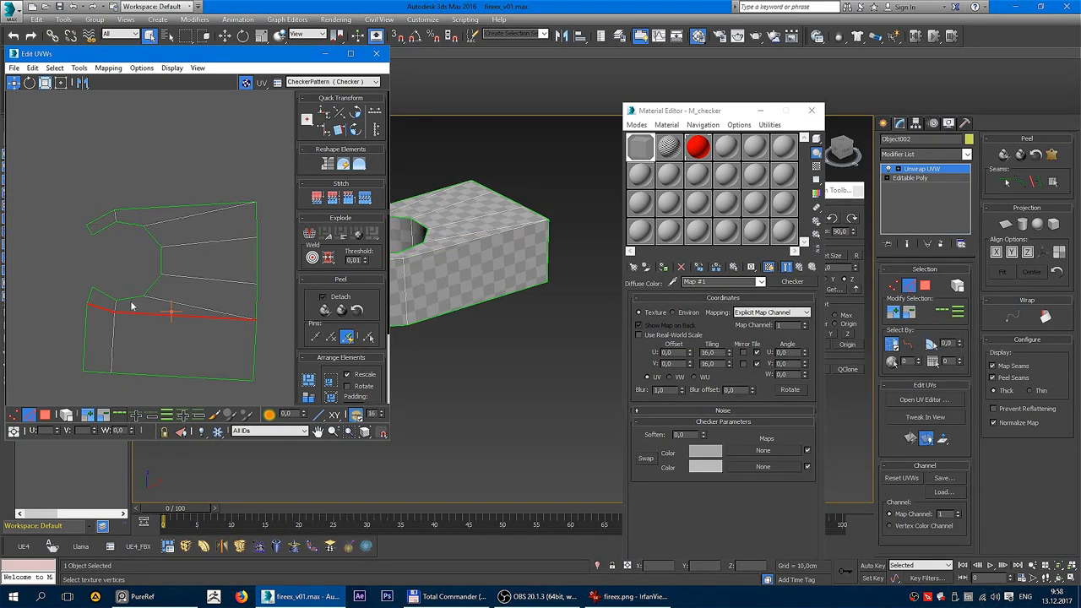
pyautogui.click(98, 221)
pyautogui.rightClick(169, 205)
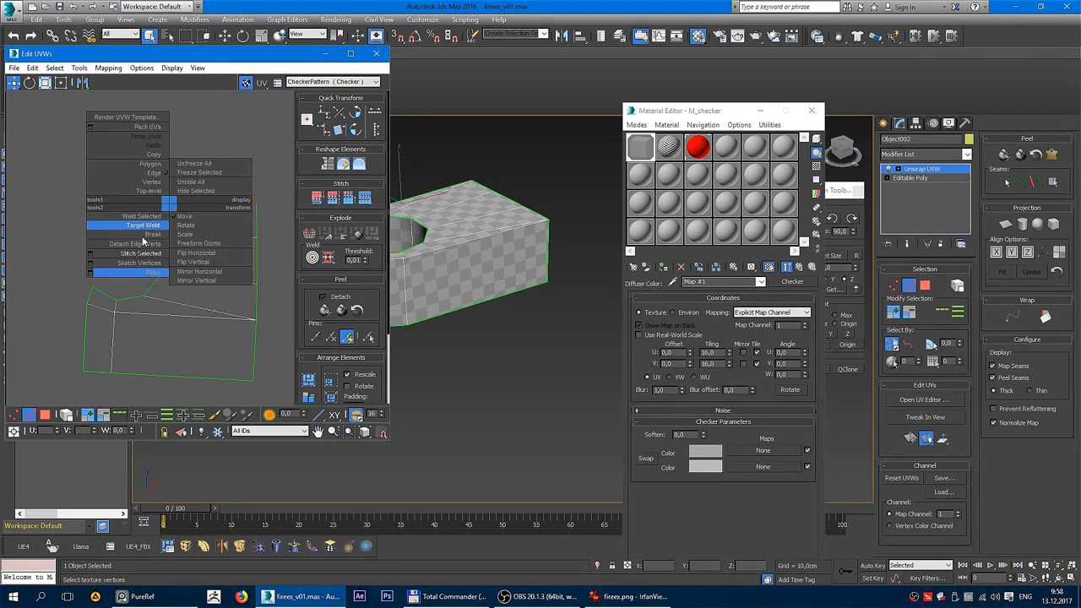
pyautogui.click(144, 255)
pyautogui.click(254, 221)
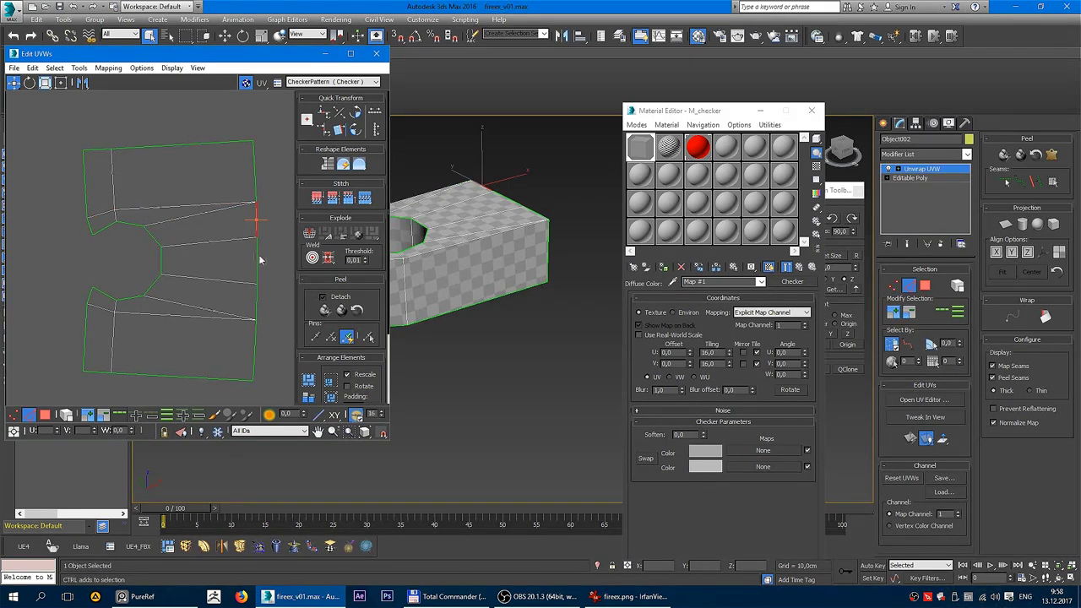
pyautogui.click(90, 228)
# Step: Undo back to separate islands, then move the top UV island up beside the others
pyautogui.keyDown('alt'); pyautogui.moveTo(490, 253); pyautogui.dragTo(538, 284, button='middle'); pyautogui.keyUp('alt')
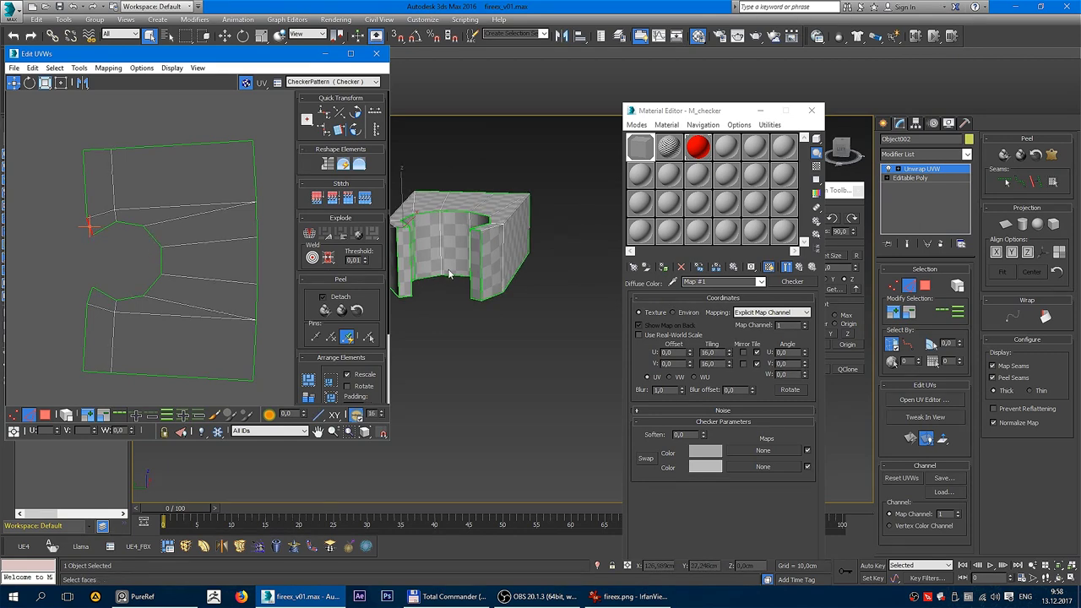
pyautogui.keyDown('alt'); pyautogui.moveTo(449, 274); pyautogui.dragTo(384, 295, button='middle'); pyautogui.keyUp('alt')
pyautogui.moveTo(100, 251); pyautogui.dragTo(100, 268, button='middle')
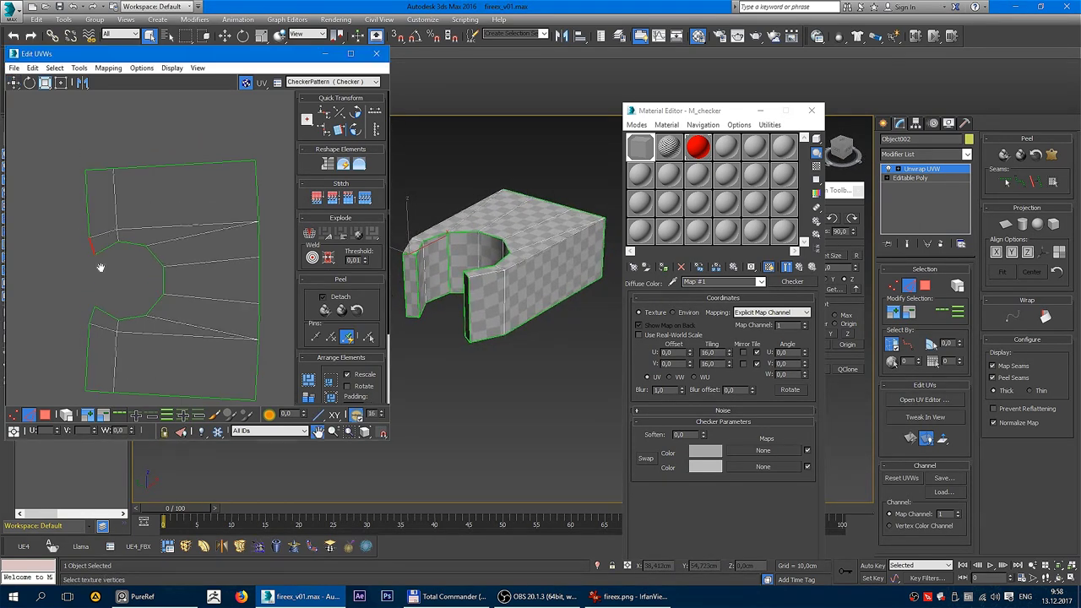
pyautogui.hotkey('ctrl', 'z')
pyautogui.hotkey('ctrl', 'z')
pyautogui.hotkey('ctrl', 'z')
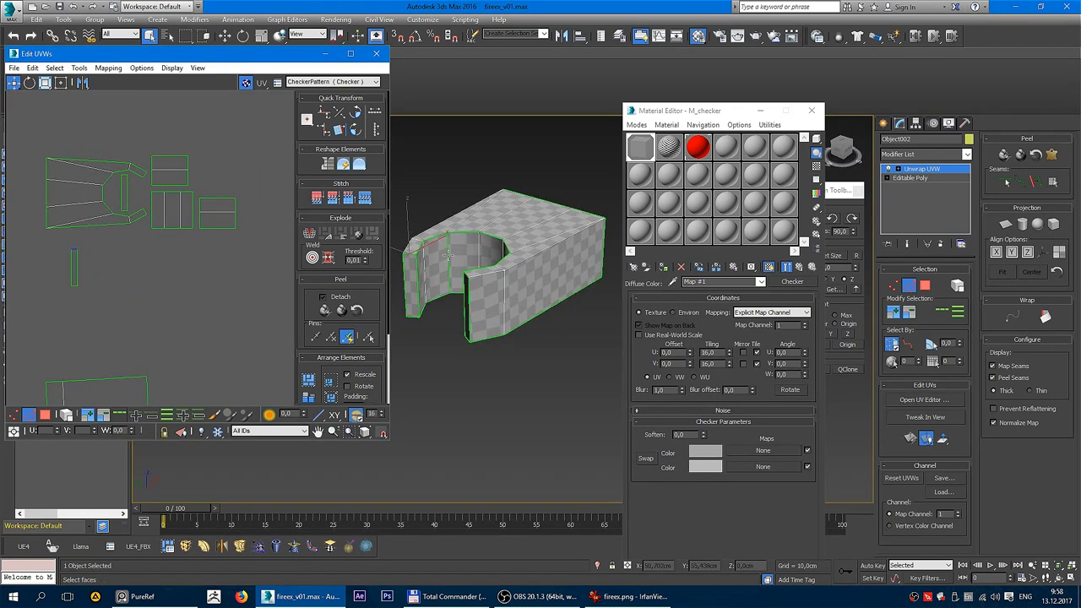
pyautogui.click(169, 185)
pyautogui.scroll(2, 173, 190)
pyautogui.scroll(2, 172, 195)
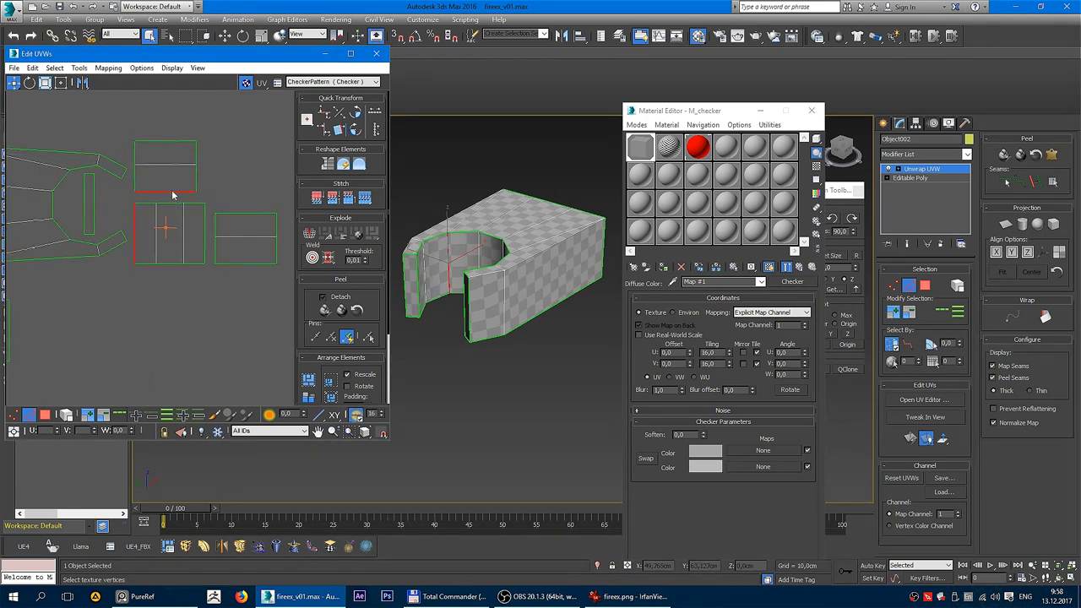
pyautogui.click(173, 192)
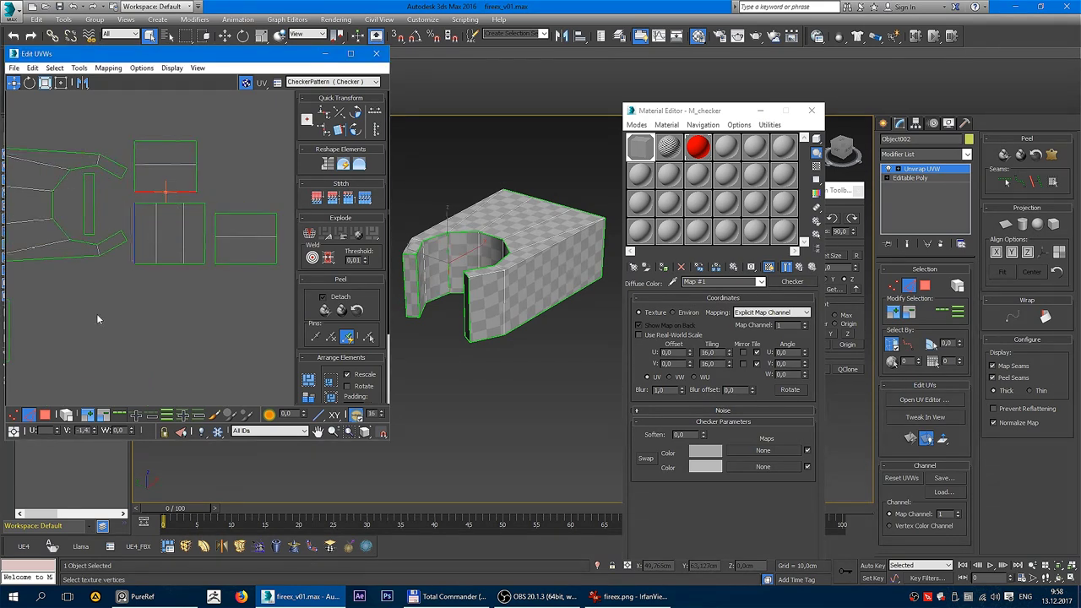
pyautogui.doubleClick(179, 180)
pyautogui.moveTo(178, 181); pyautogui.dragTo(162, 226, button='middle')
pyautogui.moveTo(158, 219); pyautogui.dragTo(208, 131)
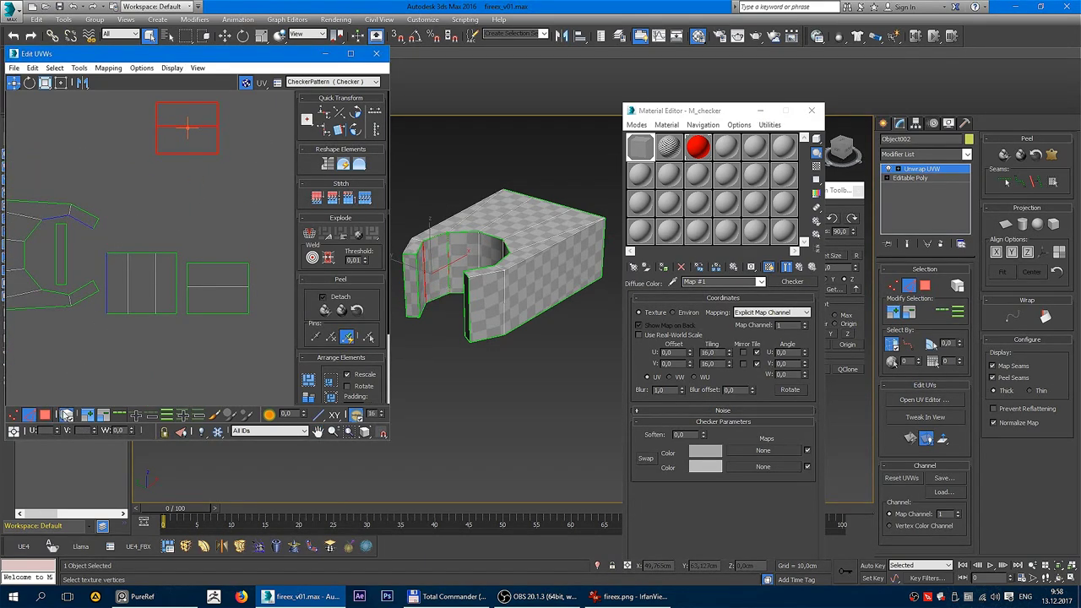
# Step: Stitch the middle, lower and next islands onto the strip, then repack the UVs
pyautogui.rightClick(193, 155)
pyautogui.click(179, 205)
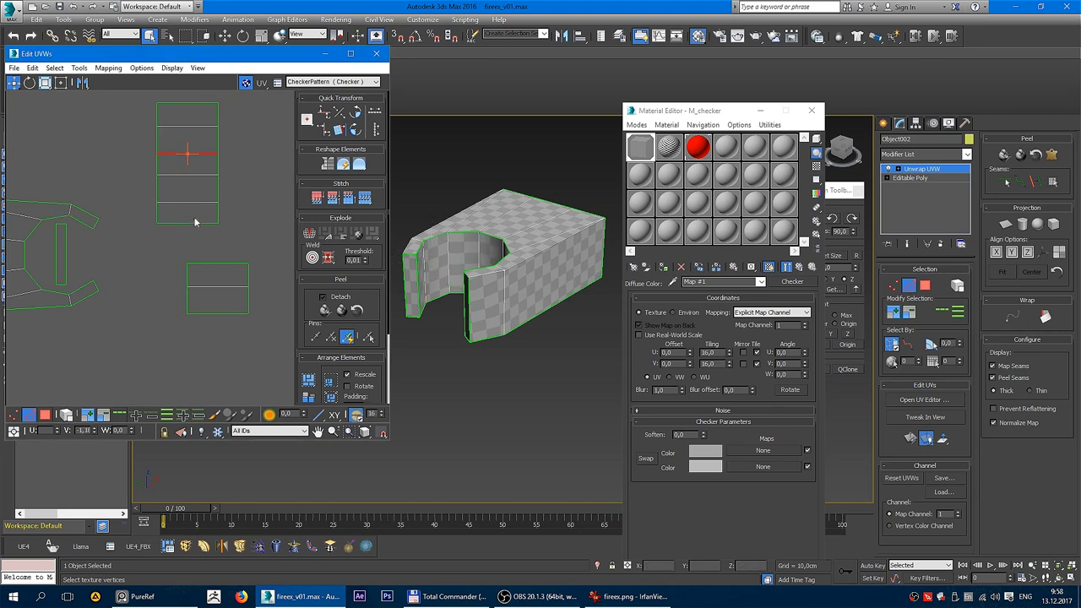
pyautogui.click(194, 222)
pyautogui.rightClick(194, 222)
pyautogui.click(170, 279)
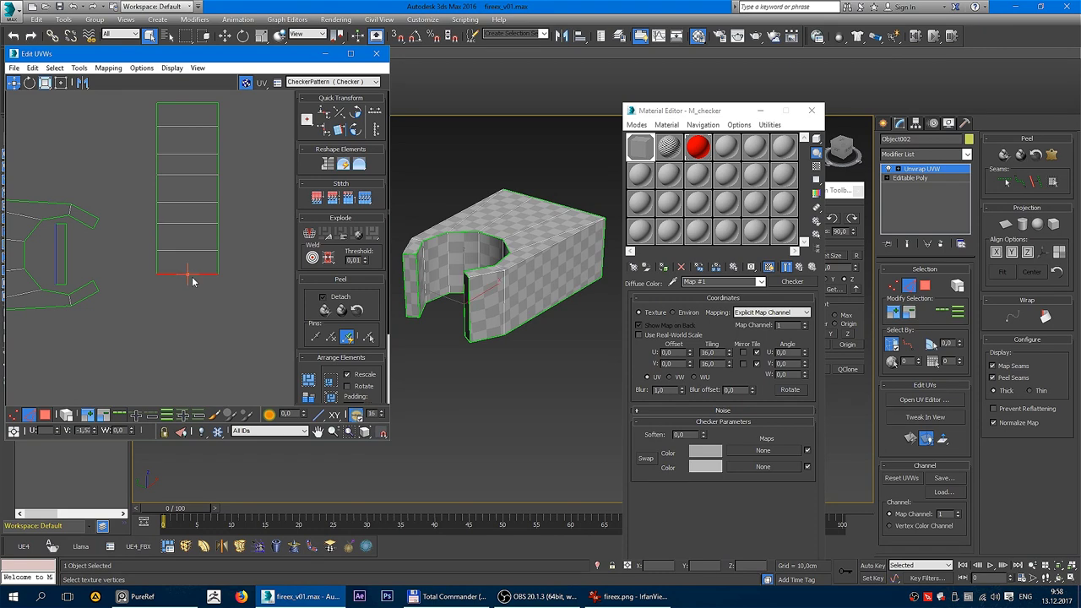
pyautogui.rightClick(192, 281)
pyautogui.click(161, 327)
pyautogui.click(190, 142)
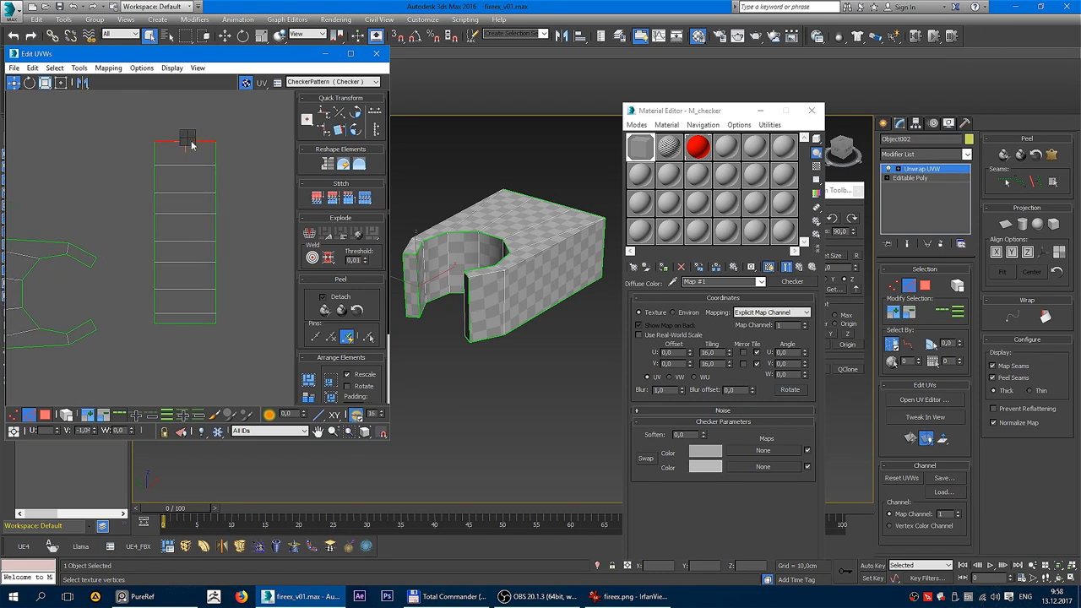
pyautogui.rightClick(191, 145)
pyautogui.click(164, 186)
# Step: Try stitching the upper-left island onto the lower one, then undo it
pyautogui.scroll(-3, 93, 138)
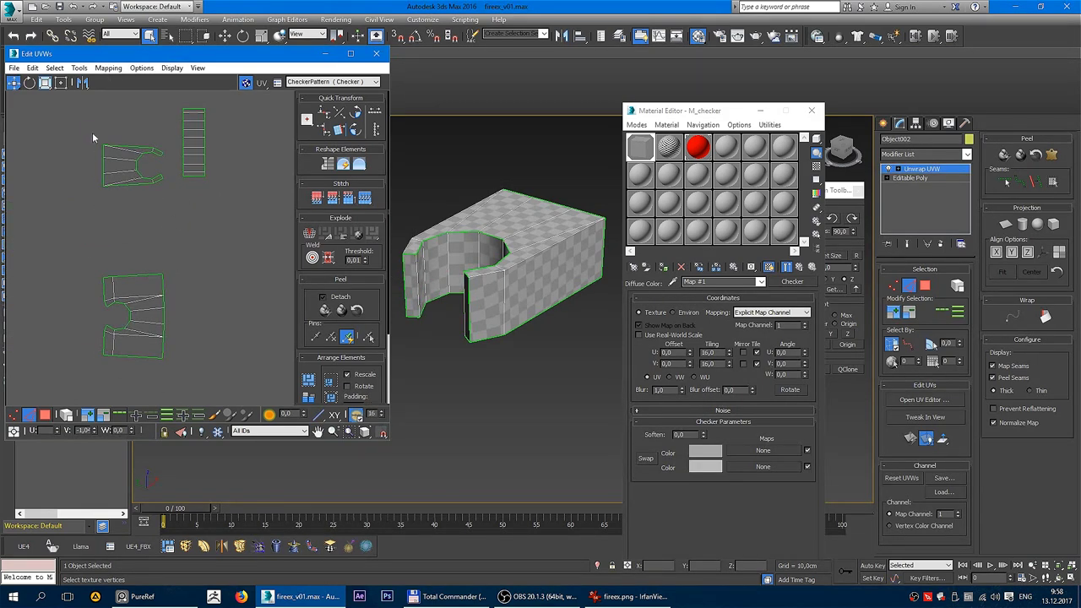
pyautogui.moveTo(176, 199); pyautogui.dragTo(166, 195)
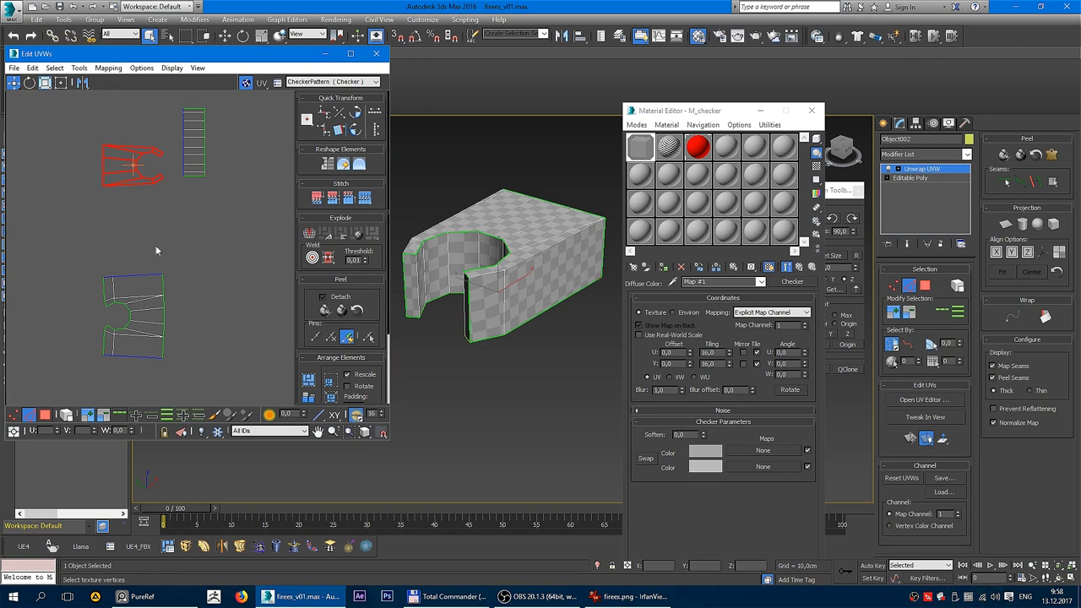
pyautogui.scroll(3, 135, 265)
pyautogui.click(130, 282)
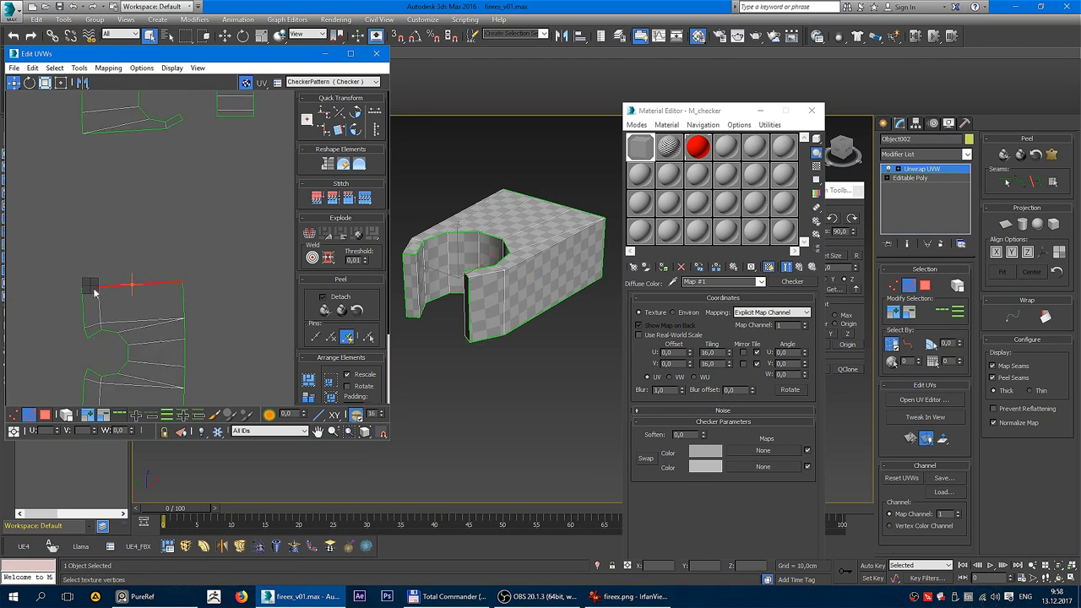
pyautogui.rightClick(95, 291)
pyautogui.click(51, 345)
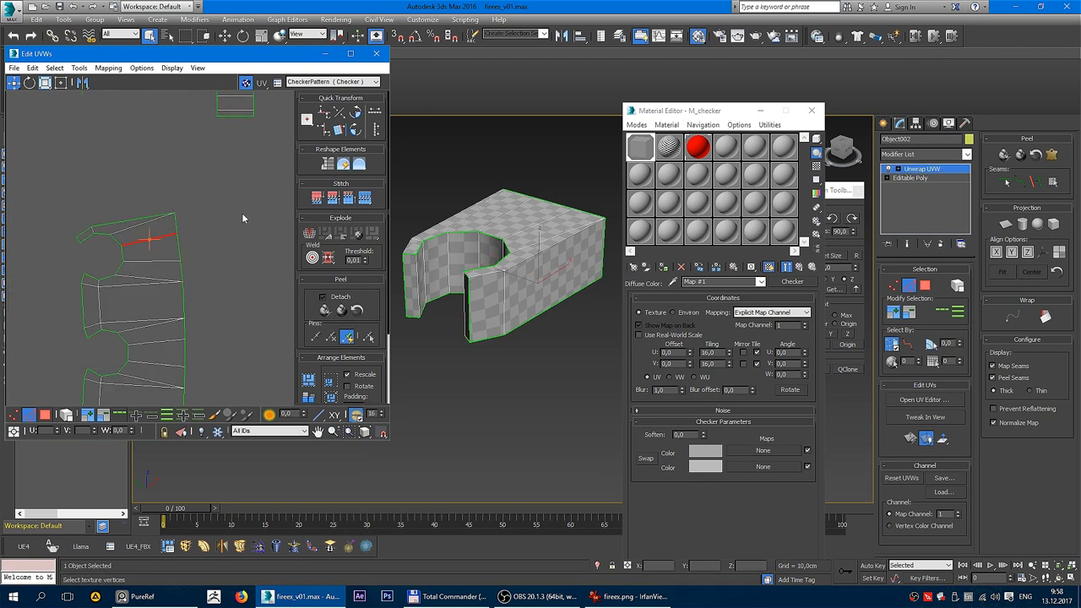
pyautogui.hotkey('ctrl', 'z')
pyautogui.hotkey('ctrl', 'z')
# Step: Stitch the vertical strip onto the island's left side and select the whole combined shell
pyautogui.moveTo(236, 193); pyautogui.dragTo(249, 222)
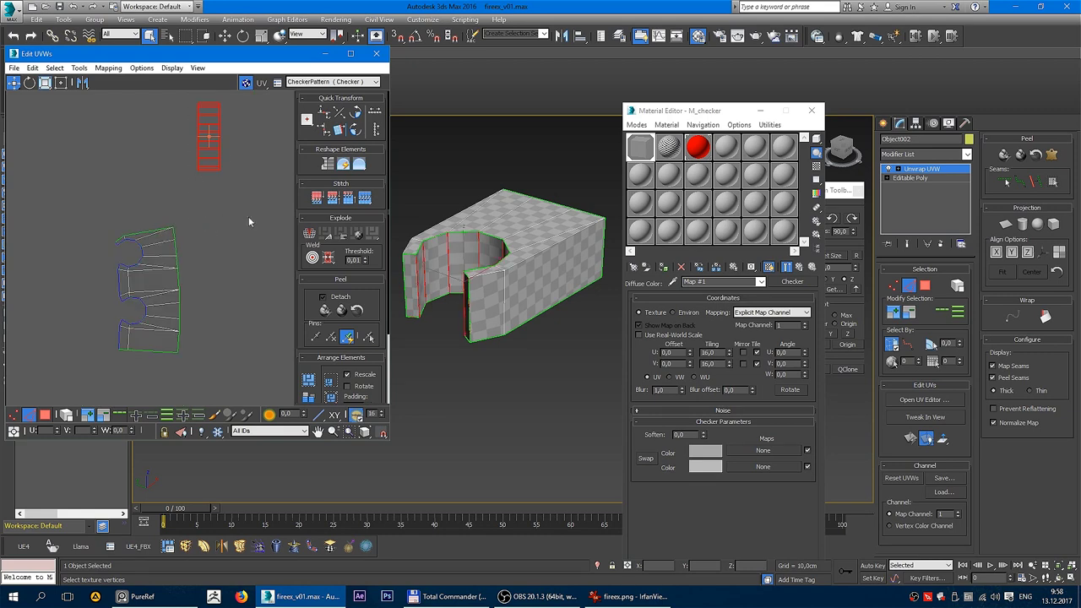
pyautogui.rightClick(108, 285)
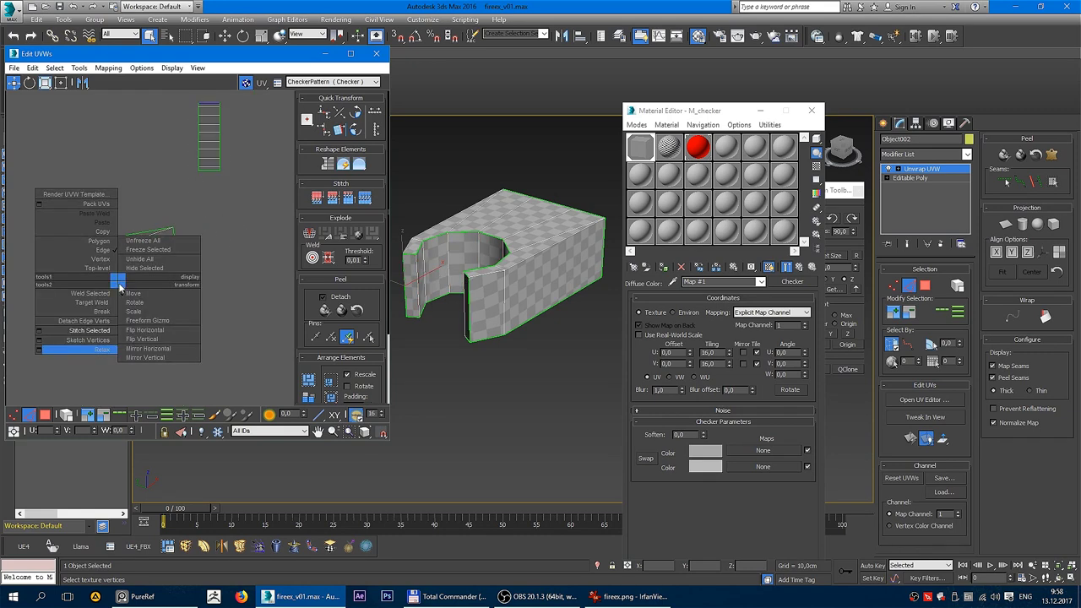
pyautogui.click(97, 335)
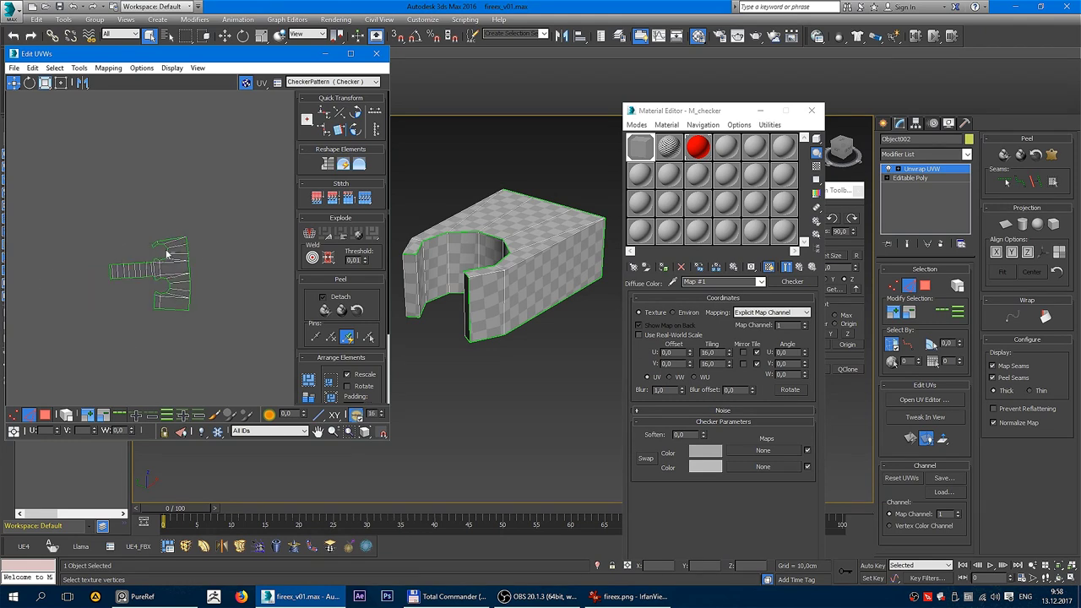
pyautogui.moveTo(78, 205); pyautogui.dragTo(242, 355)
pyautogui.moveTo(422, 261)
pyautogui.keyDown('alt'); pyautogui.mouseDown(button='middle')
pyautogui.moveTo(459, 266)
pyautogui.moveTo(414, 272)
pyautogui.mouseUp(button='middle'); pyautogui.keyUp('alt')
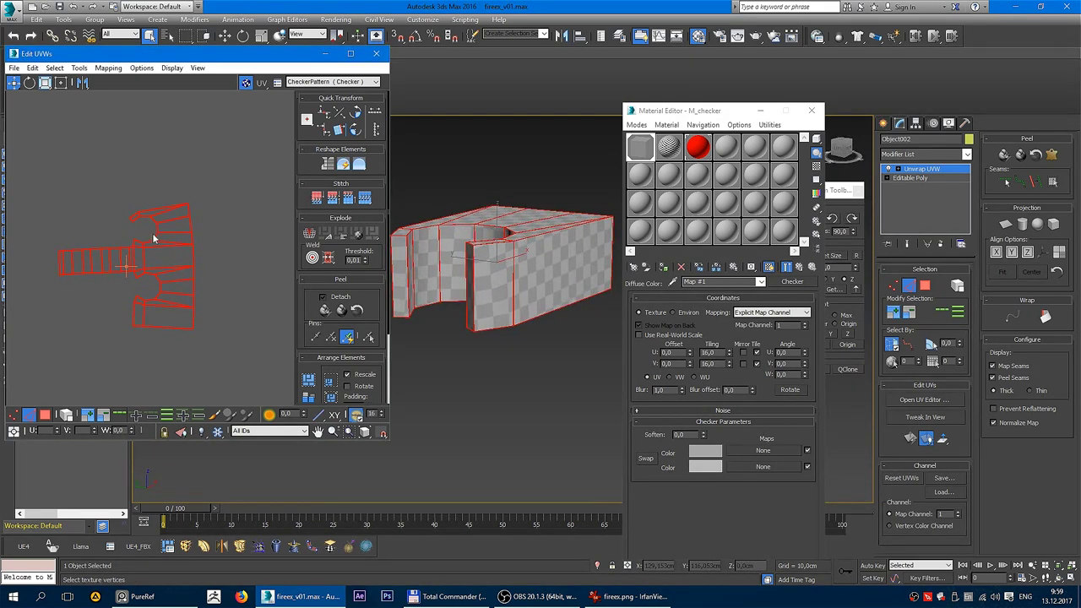
# Step: Undo the curled relax and relax the bracket's UV shell by polygon angles instead
pyautogui.rightClick(149, 260)
pyautogui.click(102, 325)
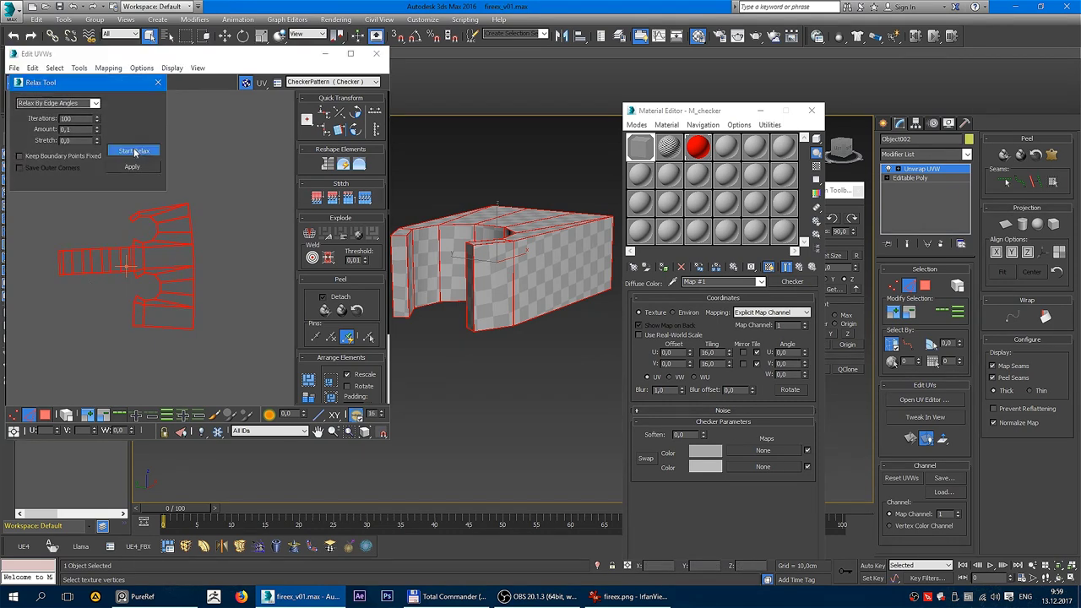
pyautogui.click(134, 151)
pyautogui.click(224, 251)
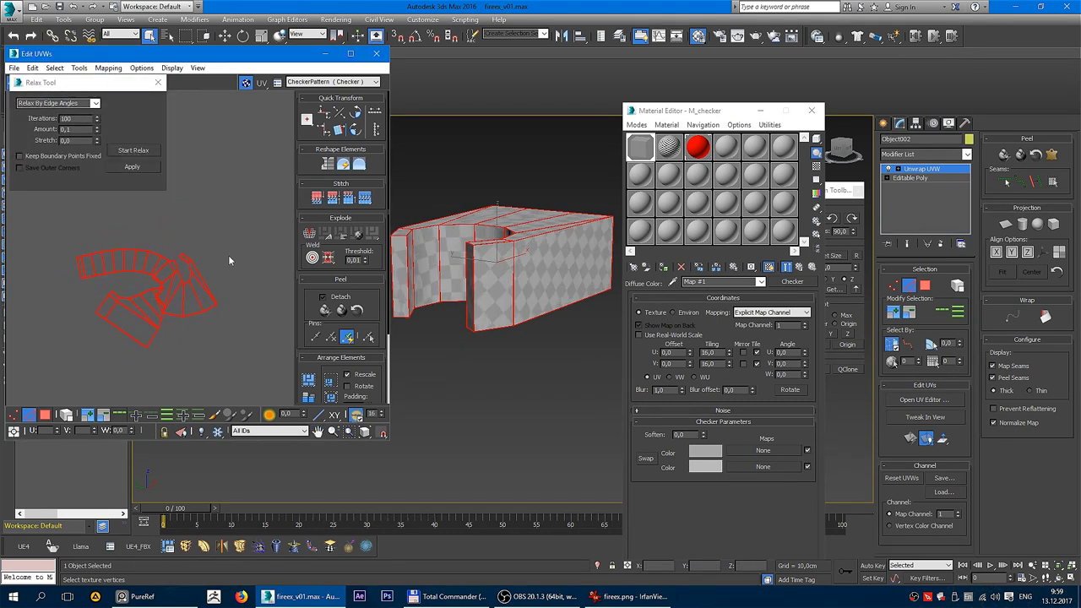
pyautogui.hotkey('ctrl', 'z')
pyautogui.click(96, 103)
pyautogui.click(44, 118)
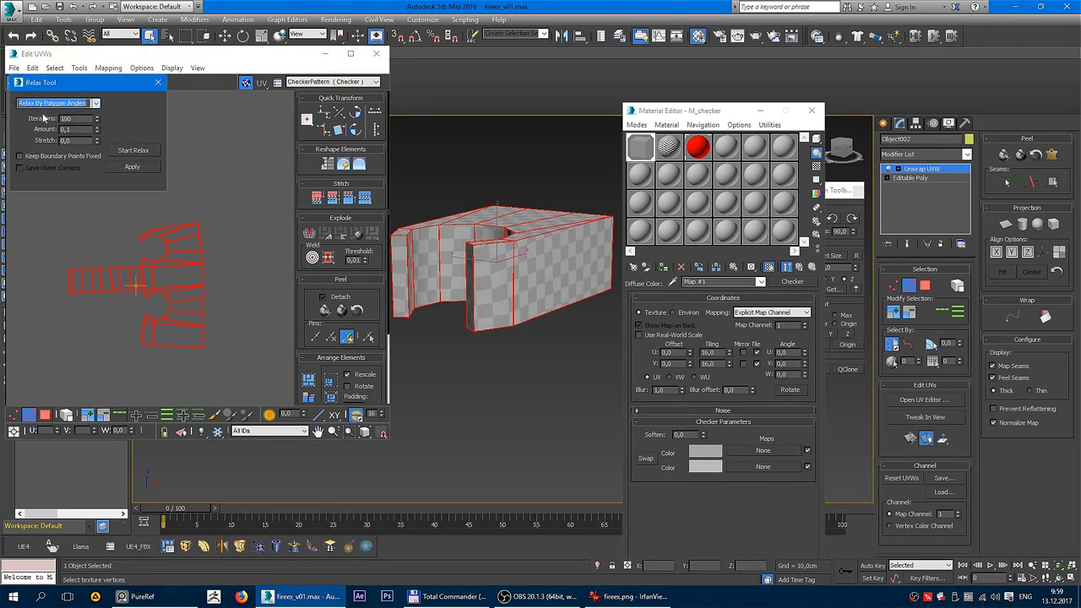
pyautogui.click(133, 151)
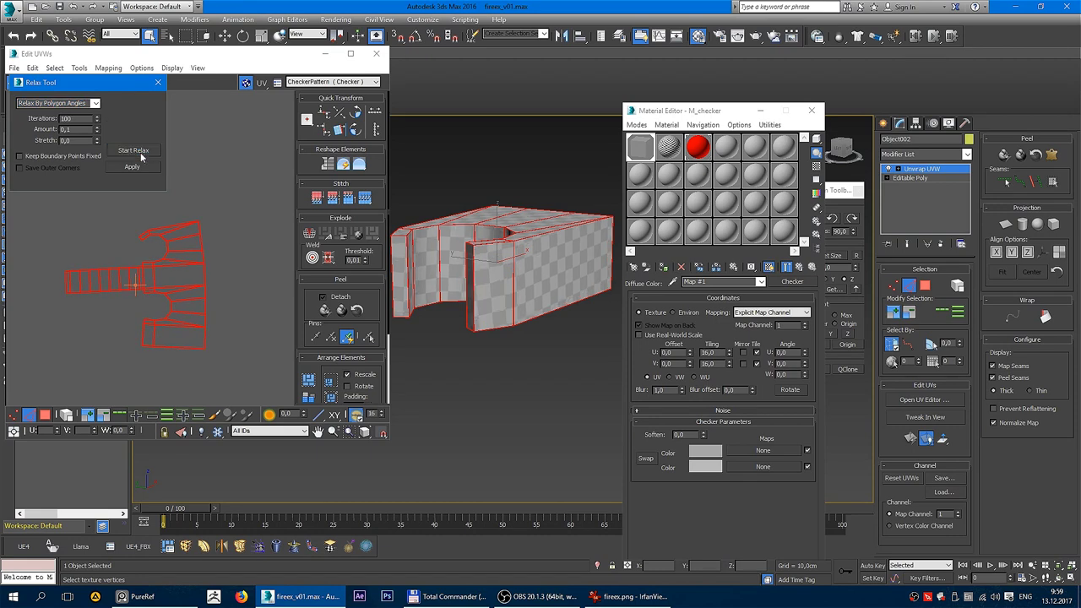
pyautogui.click(160, 83)
# Step: Pack the bracket's UV shell to fill the checker square
pyautogui.scroll(-3, 152, 266)
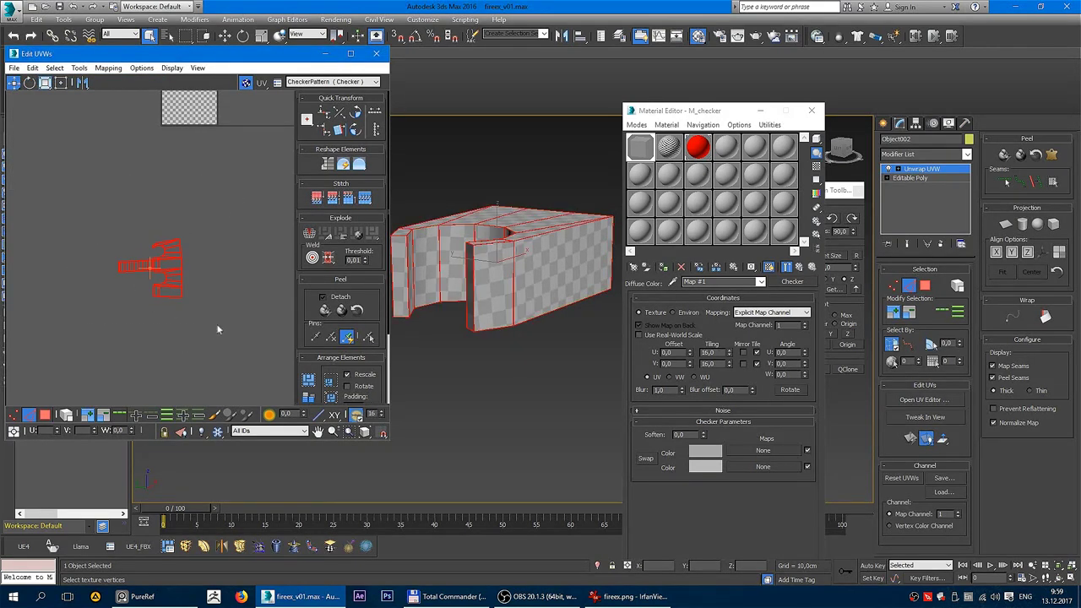
pyautogui.moveTo(498, 271)
pyautogui.keyDown('alt'); pyautogui.mouseDown(button='middle')
pyautogui.moveTo(553, 287)
pyautogui.moveTo(550, 254)
pyautogui.moveTo(507, 278)
pyautogui.mouseUp(button='middle'); pyautogui.keyUp('alt')
pyautogui.scroll(-3, 204, 252)
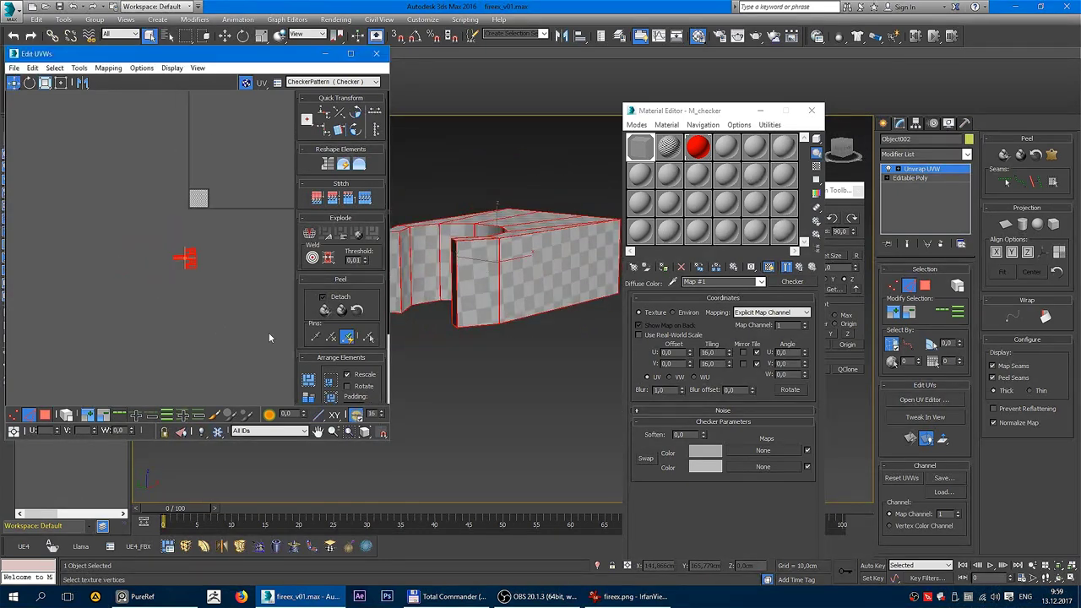
pyautogui.click(309, 381)
pyautogui.scroll(3, 188, 217)
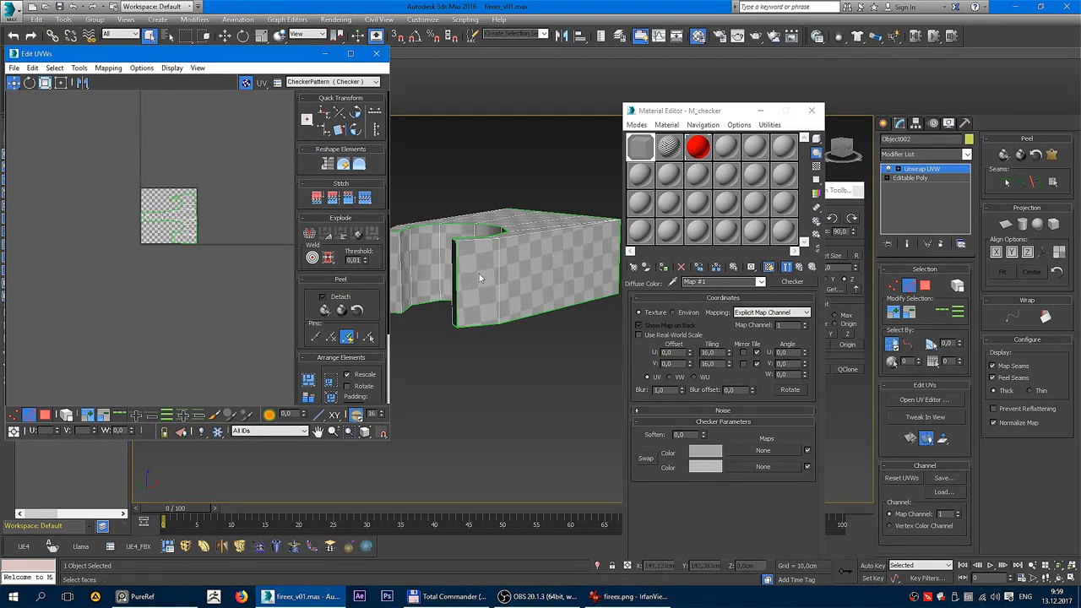
# Step: Convert the bracket to an editable poly and deselect it
pyautogui.rightClick(505, 240)
pyautogui.click(521, 251)
pyautogui.scroll(-10, 545, 389)
pyautogui.click(545, 388)
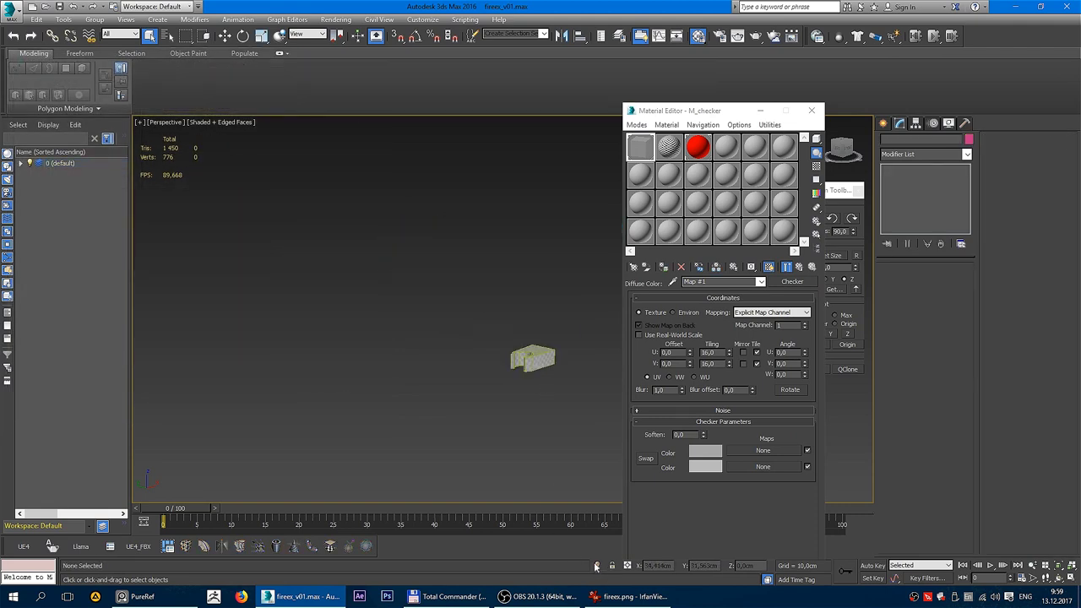
# Step: Close the Material Editor and hide the bracket Object002
pyautogui.click(812, 110)
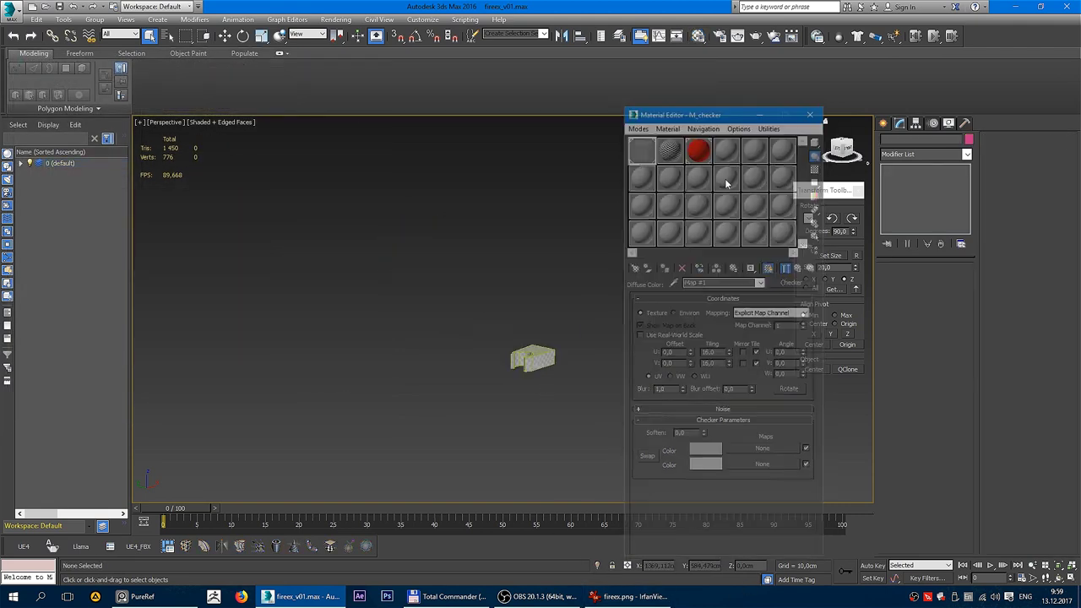
pyautogui.moveTo(579, 340); pyautogui.dragTo(546, 251, button='middle')
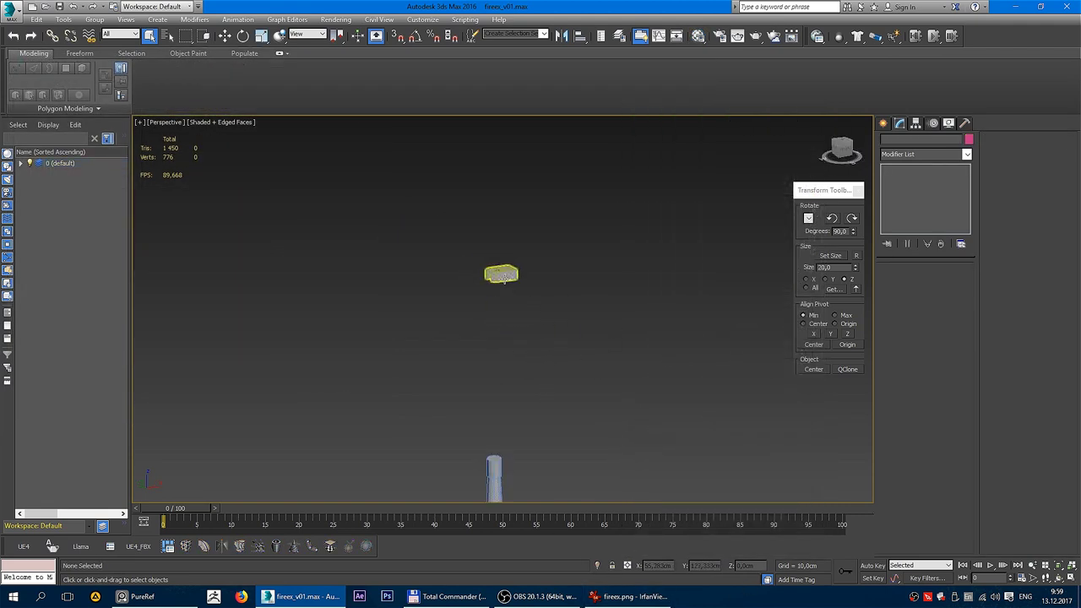
pyautogui.click(500, 272)
pyautogui.press('Delete')
pyautogui.scroll(-2, 519, 310)
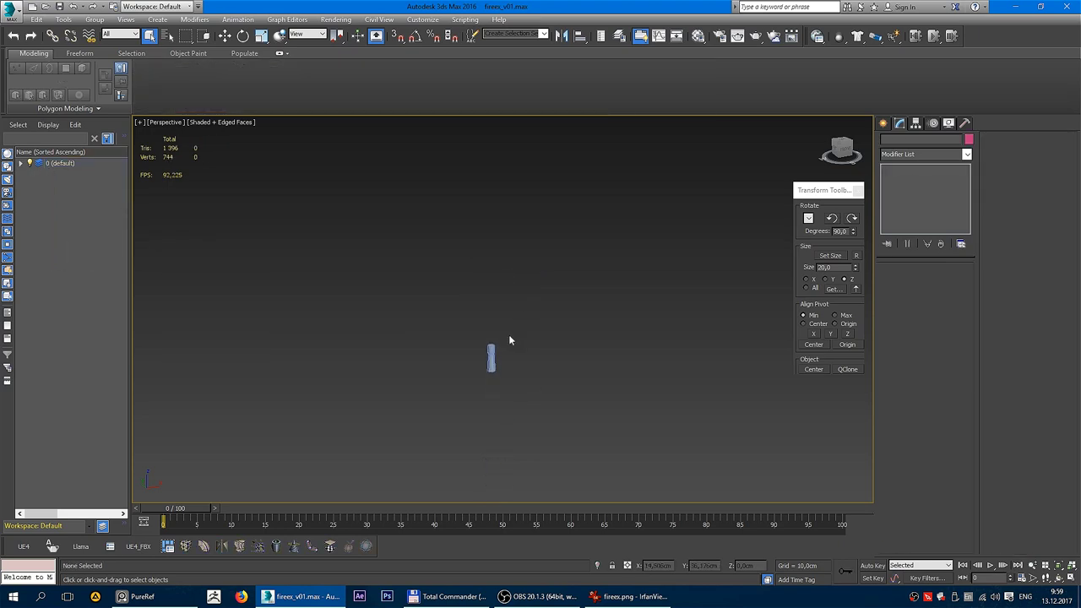
pyautogui.scroll(3, 508, 335)
# Step: Frame Cylinder004 and convert it to an editable poly
pyautogui.click(465, 365)
pyautogui.press('z')
pyautogui.scroll(-3, 465, 364)
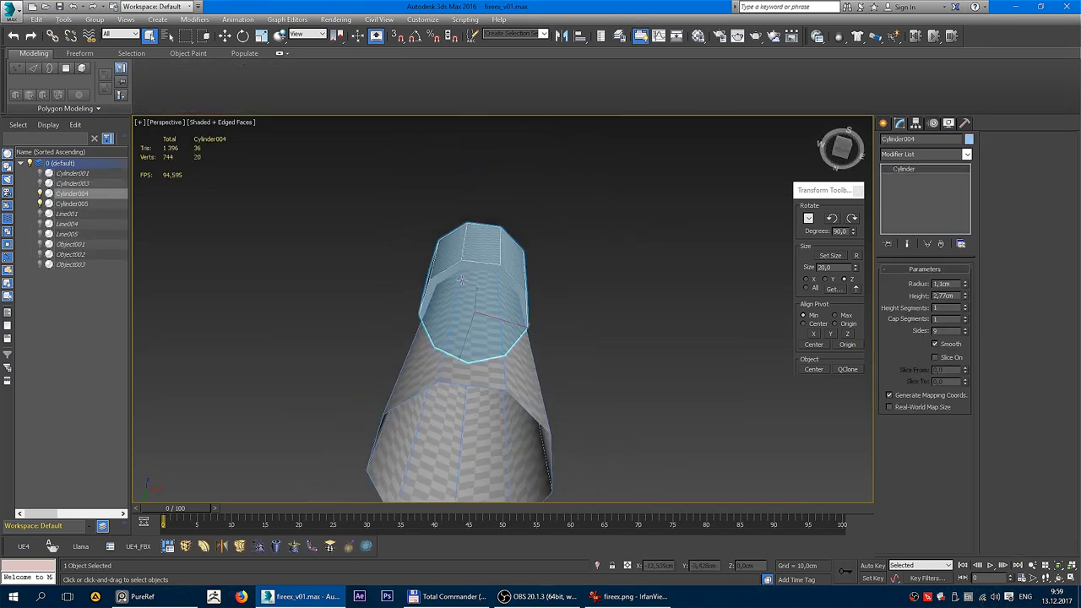
pyautogui.keyDown('alt'); pyautogui.moveTo(466, 365); pyautogui.dragTo(502, 331, button='middle'); pyautogui.keyUp('alt')
pyautogui.click(501, 331)
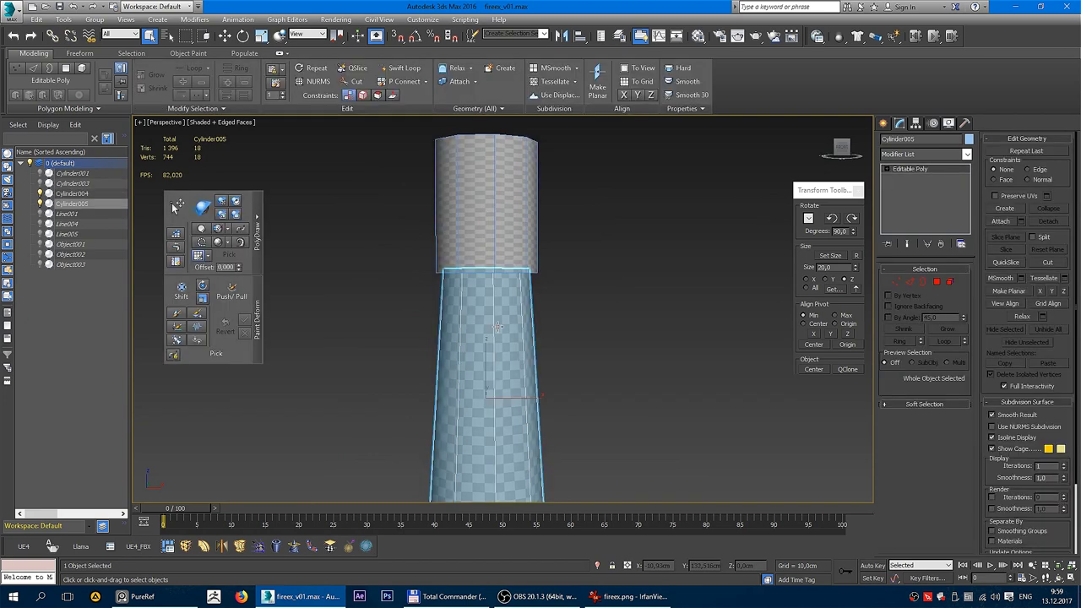
pyautogui.click(507, 230)
pyautogui.rightClick(506, 233)
pyautogui.click(518, 239)
# Step: Attach the tapered cone Cylinder005 to Cylinder004
pyautogui.moveTo(517, 240)
pyautogui.keyDown('alt'); pyautogui.mouseDown(button='middle')
pyautogui.moveTo(515, 270)
pyautogui.moveTo(510, 245)
pyautogui.moveTo(505, 253)
pyautogui.mouseUp(button='middle'); pyautogui.keyUp('alt')
pyautogui.scroll(-5, 506, 249)
pyautogui.keyDown('ctrl'); pyautogui.click(507, 256); pyautogui.keyUp('ctrl')
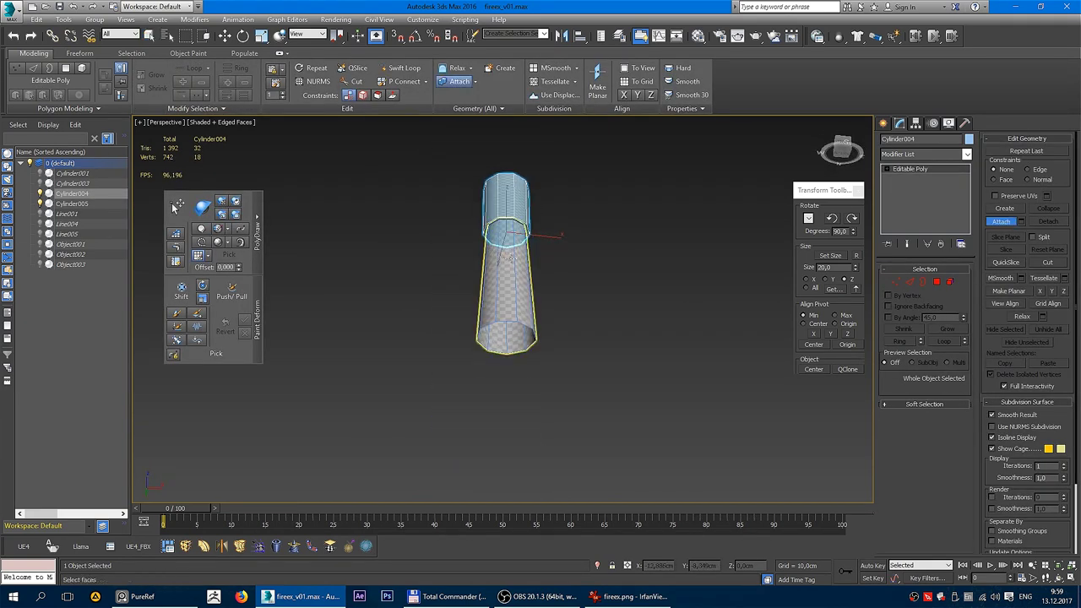
pyautogui.press('w')
# Step: Open Cylinder004's Object Properties with Alt+Enter
pyautogui.rightClick(503, 234)
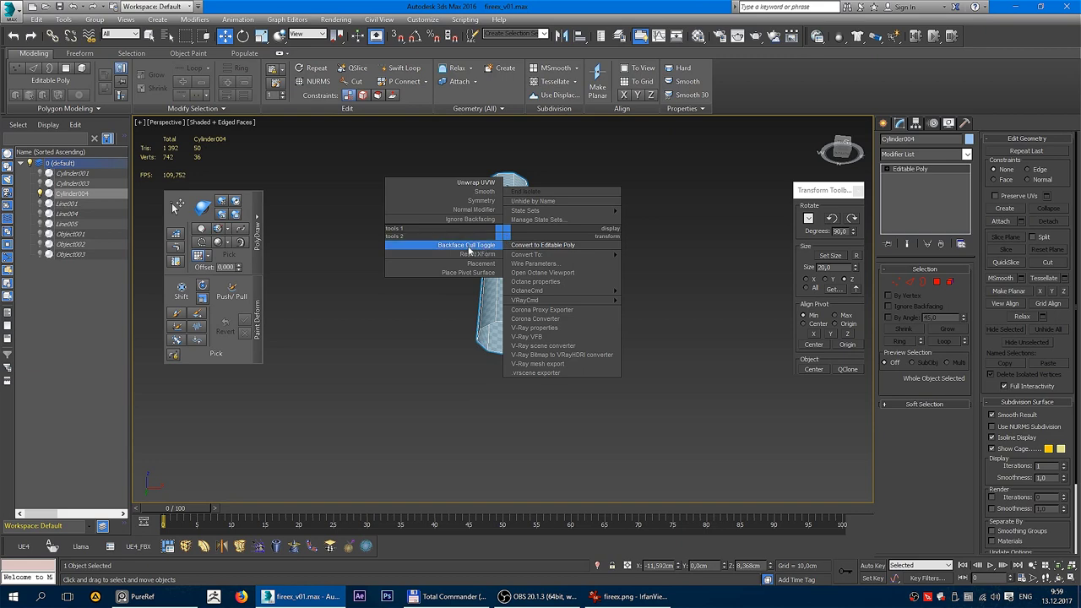
pyautogui.click(485, 248)
pyautogui.moveTo(591, 278)
pyautogui.keyDown('alt'); pyautogui.mouseDown(button='middle')
pyautogui.moveTo(579, 205)
pyautogui.moveTo(583, 254)
pyautogui.mouseUp(button='middle'); pyautogui.keyUp('alt')
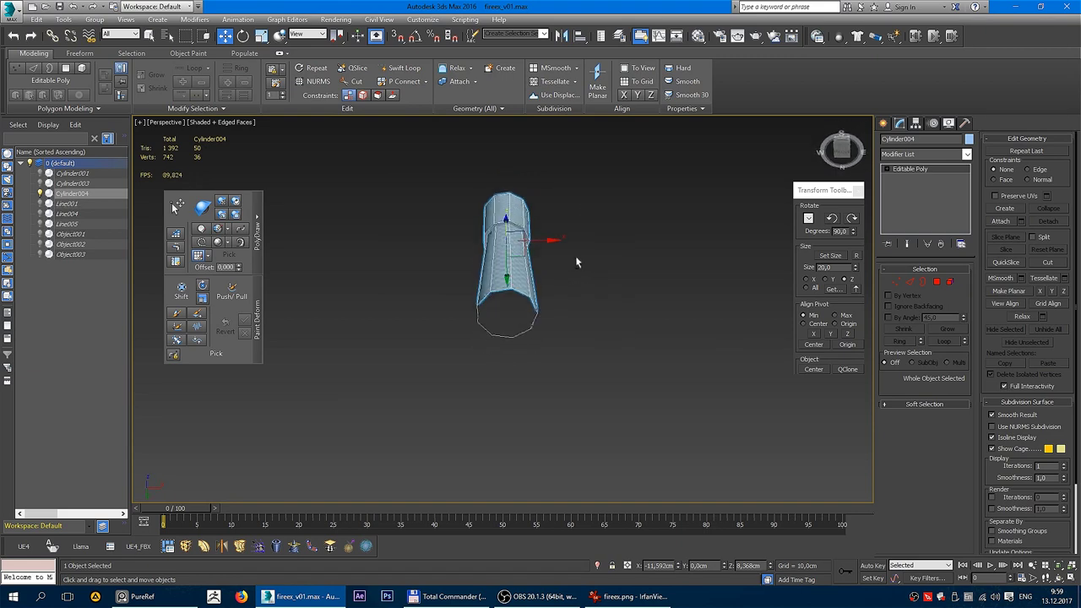
pyautogui.hotkey('alt', 'Return')
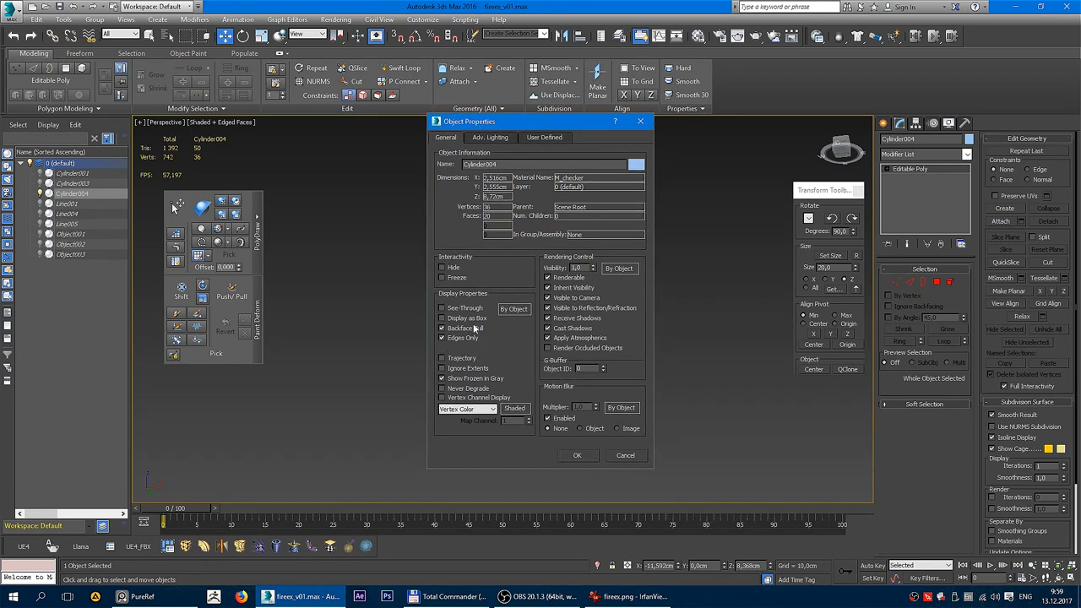
# Step: Close Object Properties, add an Unwrap UVW modifier to Cylinder004 and open the UV editor
pyautogui.moveTo(517, 126); pyautogui.dragTo(400, 139)
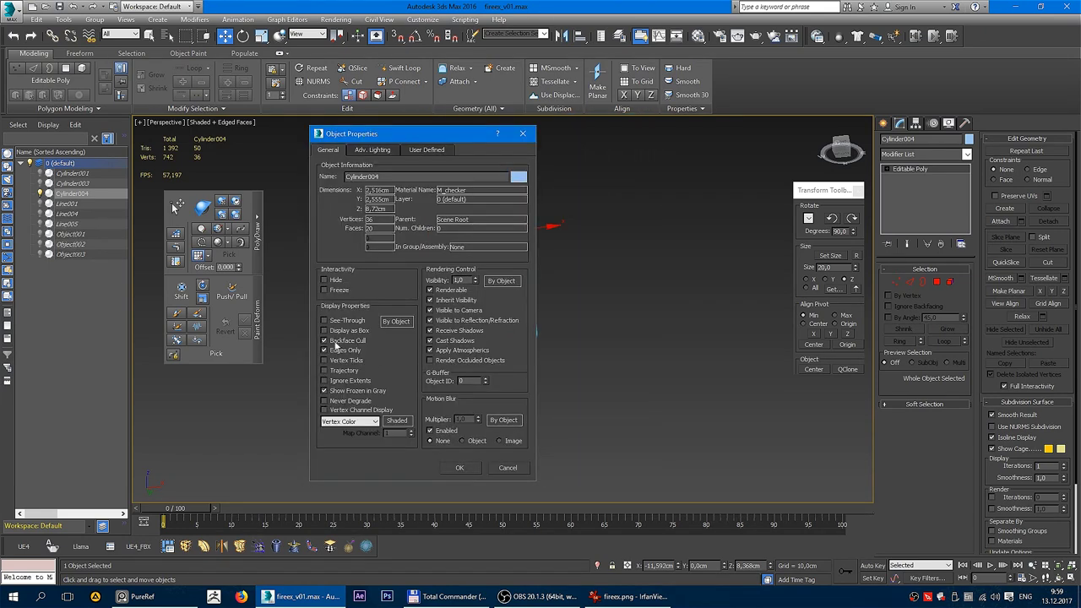
pyautogui.click(461, 469)
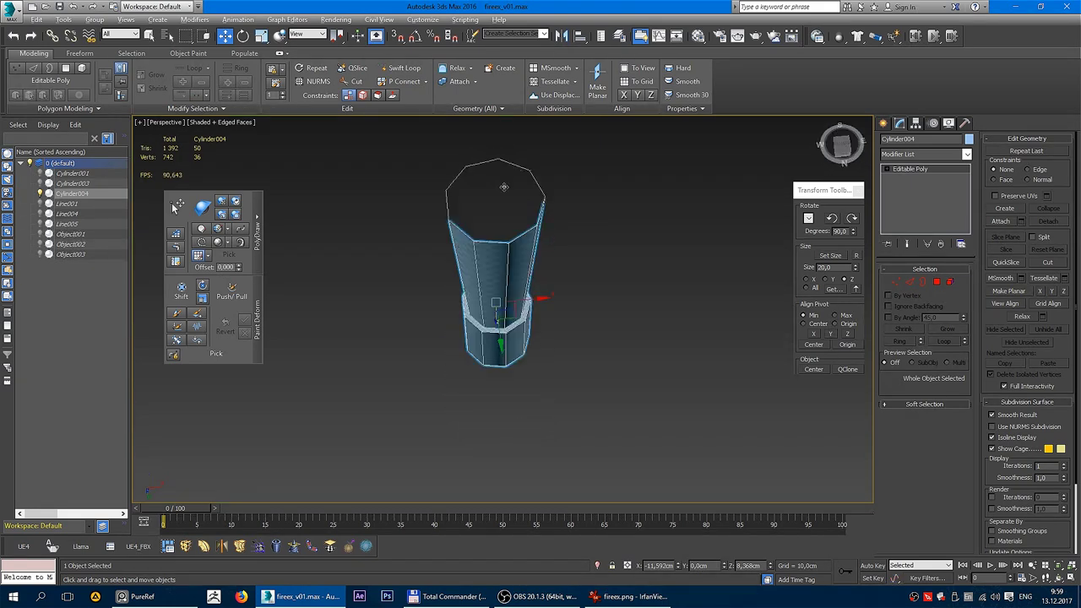
pyautogui.rightClick(511, 206)
pyautogui.click(481, 163)
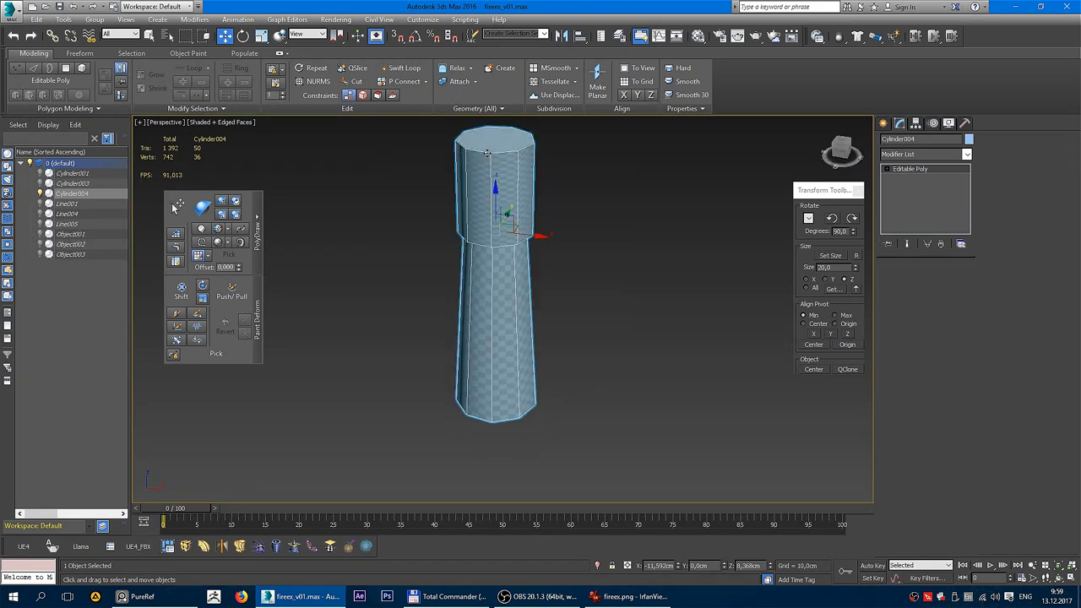
pyautogui.click(885, 399)
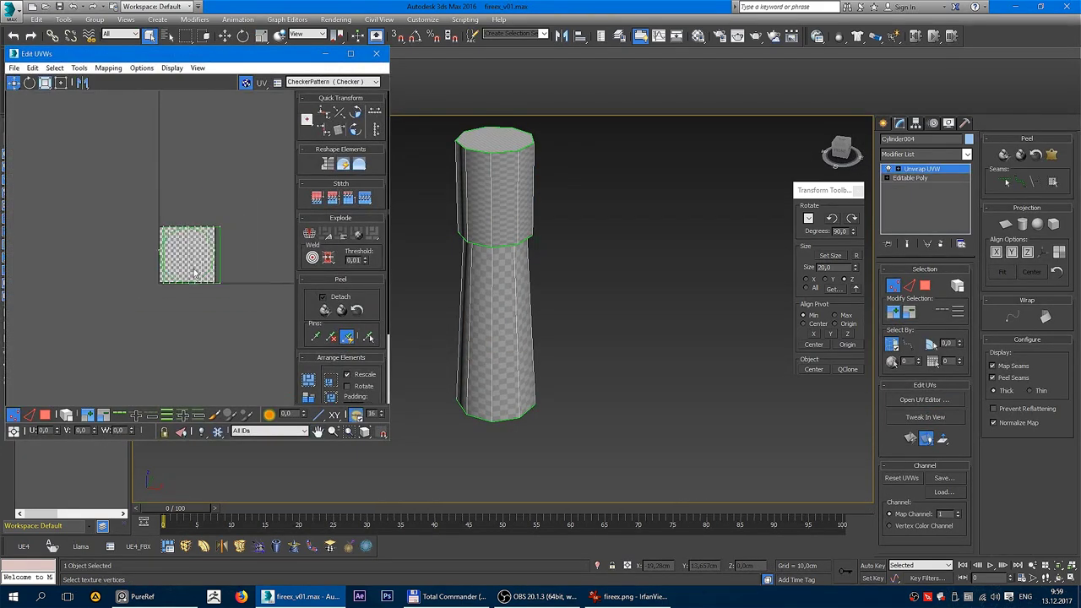
# Step: Select the upper cylinder section's faces and move its UV island down-left
pyautogui.click(45, 414)
pyautogui.scroll(3, 247, 293)
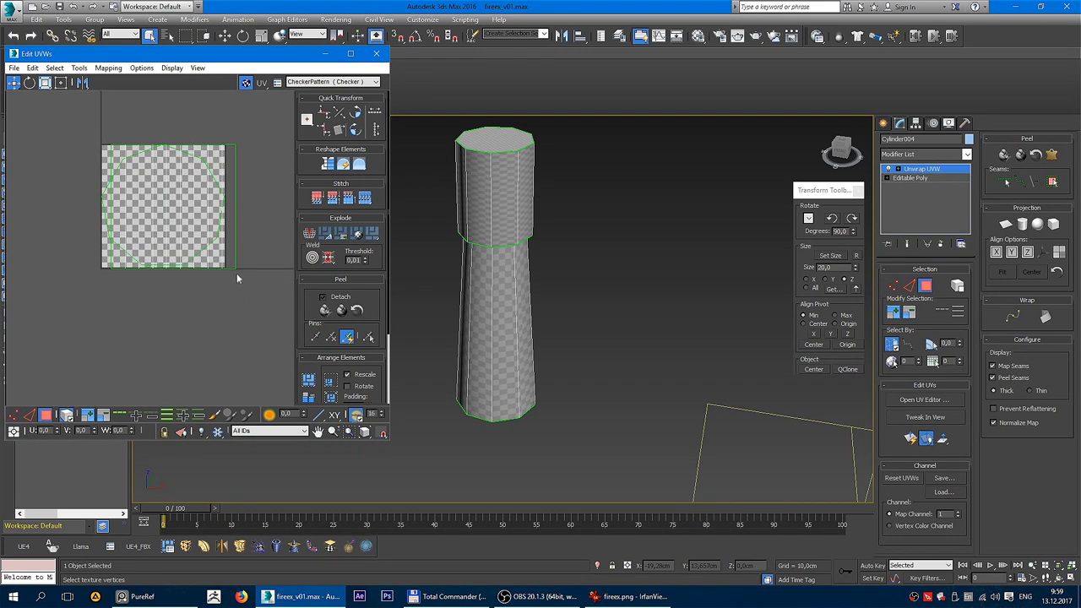
pyautogui.moveTo(557, 123); pyautogui.dragTo(436, 254)
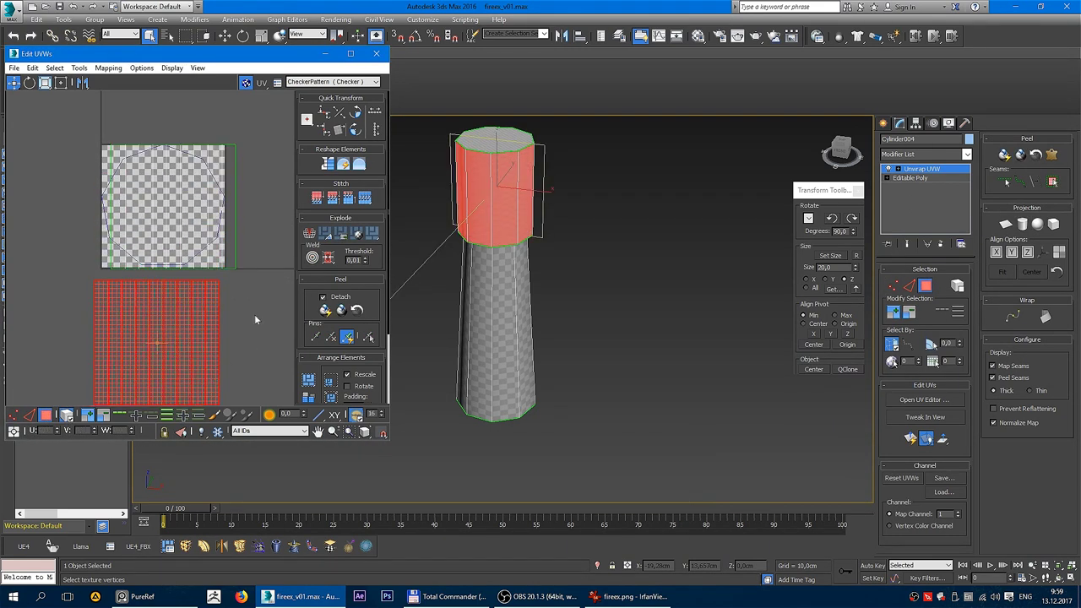
pyautogui.moveTo(437, 253)
pyautogui.keyDown('alt'); pyautogui.mouseDown(button='middle')
pyautogui.moveTo(629, 271)
pyautogui.moveTo(550, 258)
pyautogui.mouseUp(button='middle'); pyautogui.keyUp('alt')
pyautogui.moveTo(162, 308); pyautogui.dragTo(182, 277, button='middle')
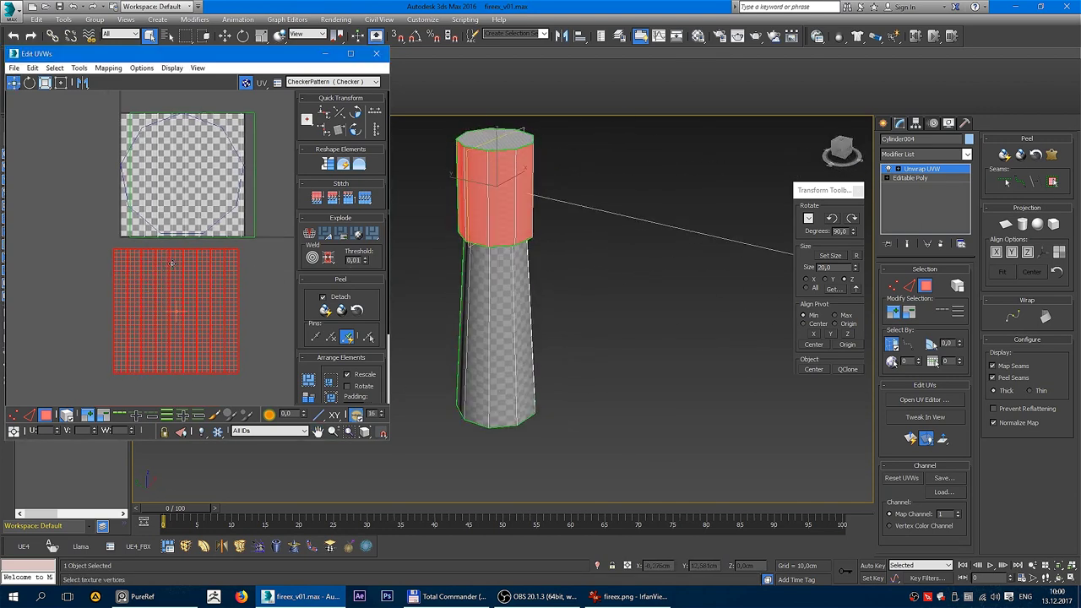
pyautogui.moveTo(182, 277); pyautogui.dragTo(117, 340)
# Step: Move the lower section, round cap and top cap UV islands apart from each other
pyautogui.click(234, 224)
pyautogui.moveTo(234, 224); pyautogui.dragTo(268, 412)
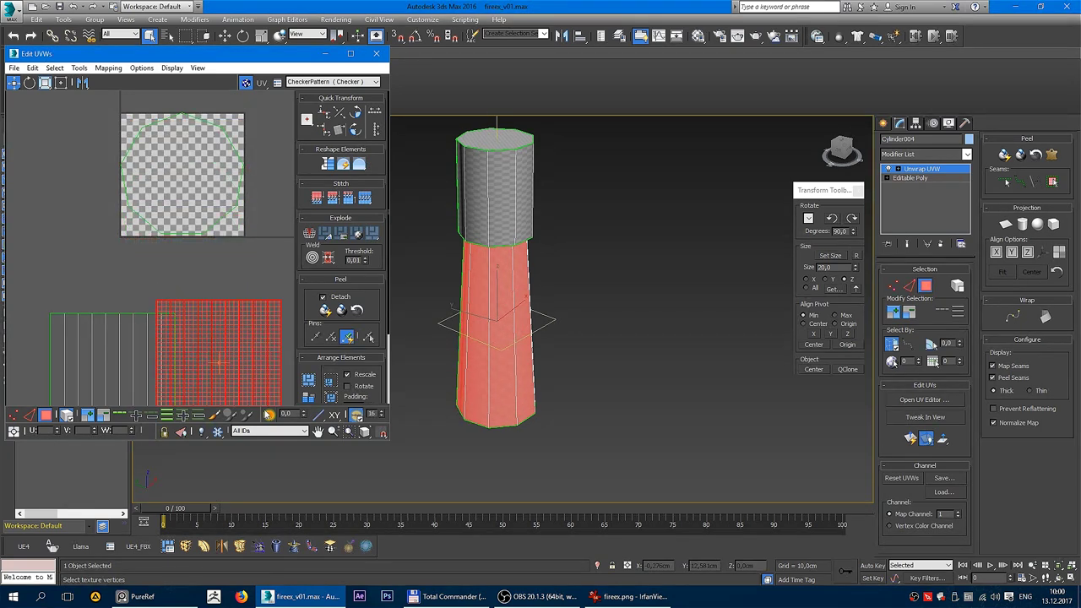
pyautogui.click(194, 186)
pyautogui.scroll(-3, 194, 186)
pyautogui.moveTo(194, 186); pyautogui.dragTo(93, 209)
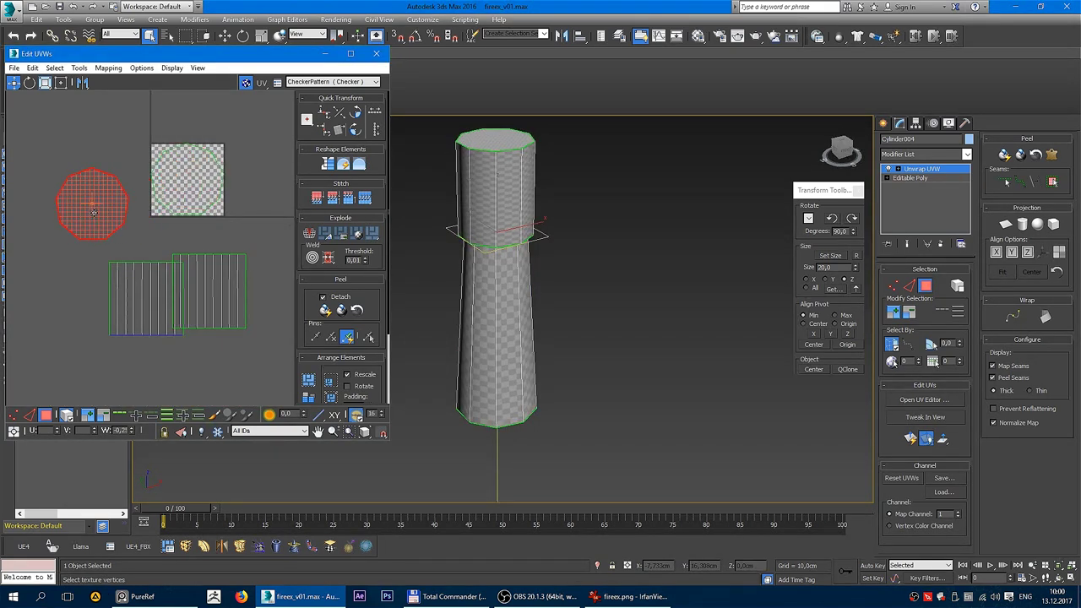
pyautogui.click(258, 242)
pyautogui.click(187, 179)
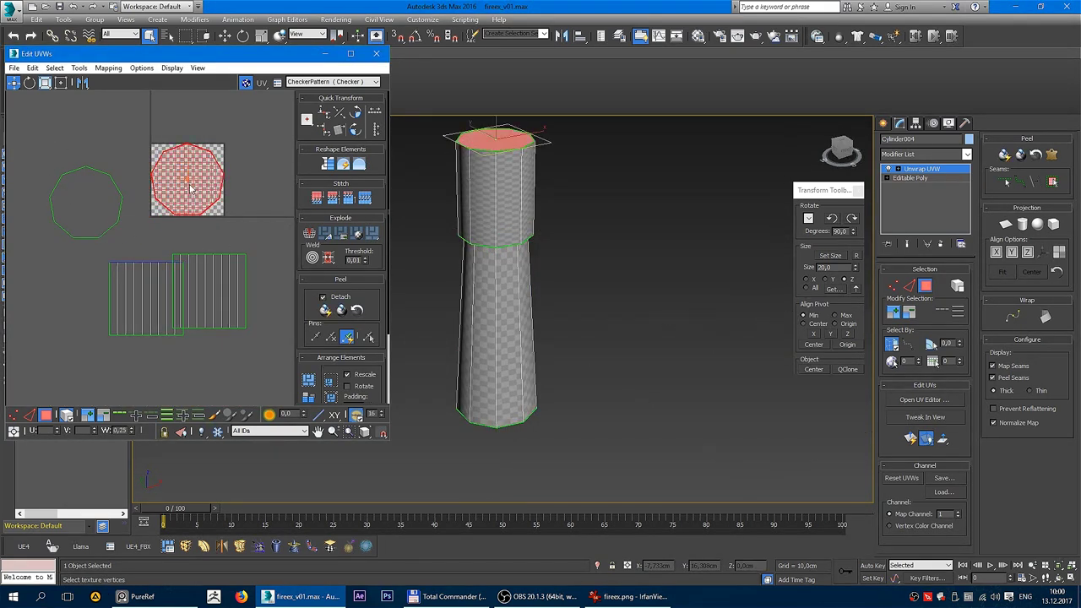
pyautogui.moveTo(187, 179); pyautogui.dragTo(231, 132)
# Step: Pack all UV islands into the checker square, then move the top section's island below it
pyautogui.keyDown('alt'); pyautogui.moveTo(490, 279); pyautogui.dragTo(466, 246, button='middle'); pyautogui.keyUp('alt')
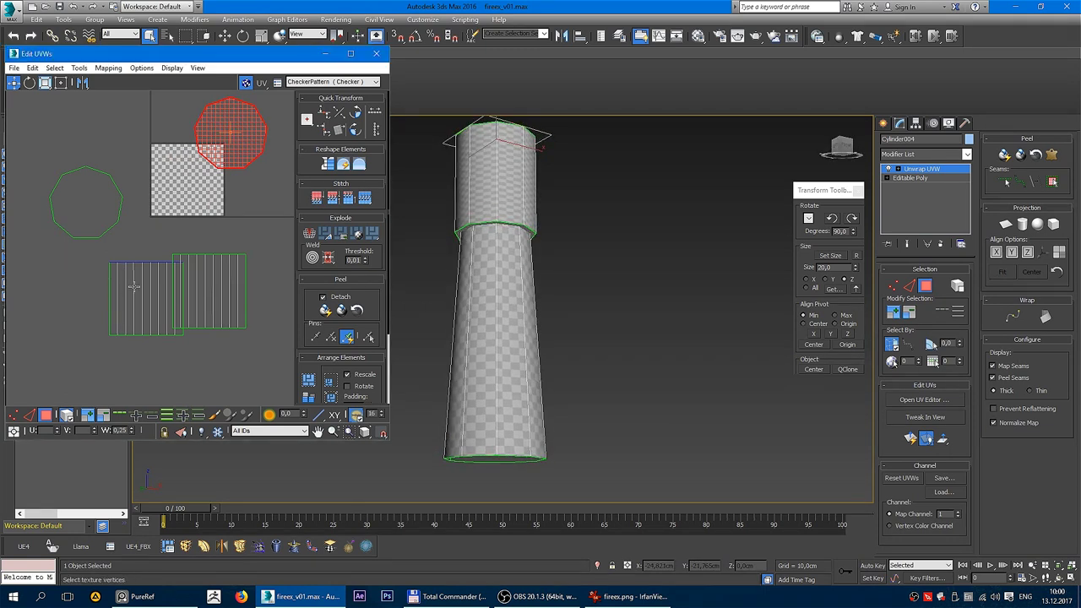
pyautogui.scroll(-3, 175, 257)
pyautogui.click(238, 267)
pyautogui.click(308, 380)
pyautogui.scroll(3, 238, 255)
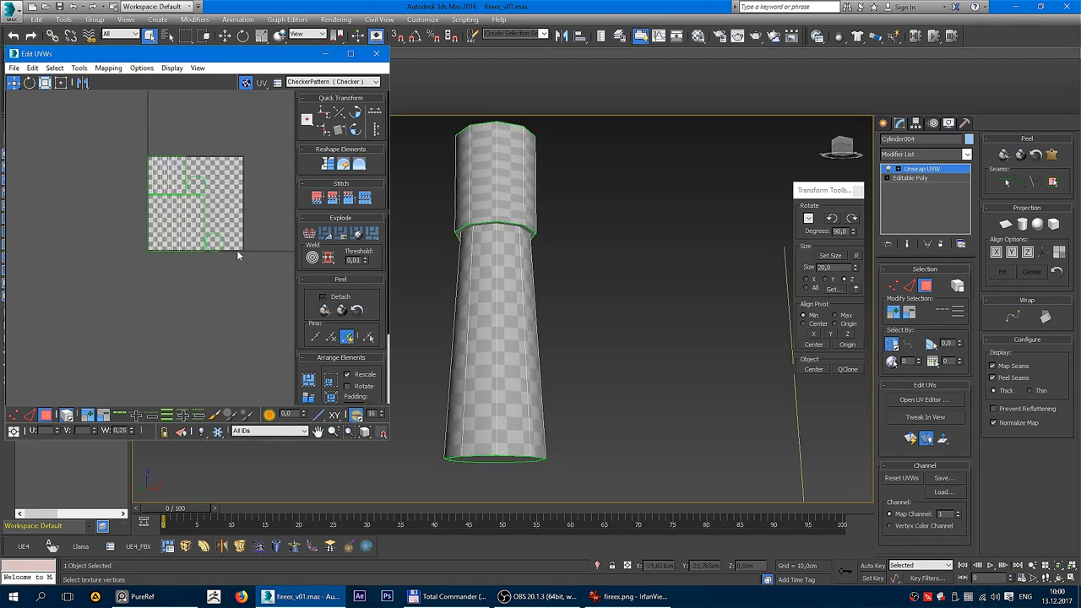
pyautogui.moveTo(155, 188); pyautogui.dragTo(167, 335)
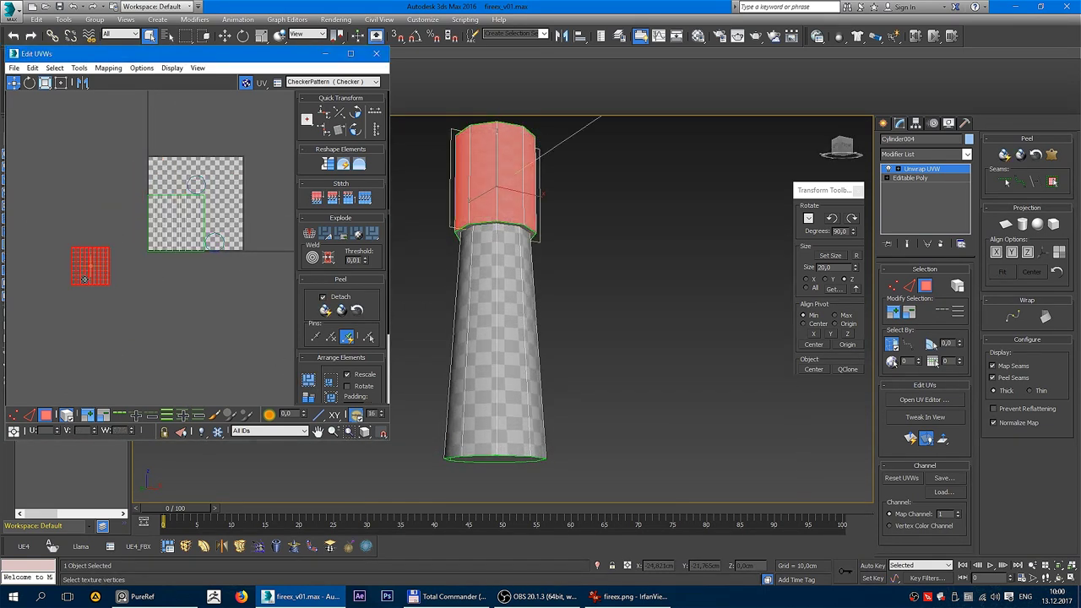
# Step: Select the body UV strip and switch to UV edge selection
pyautogui.scroll(2, 178, 337)
pyautogui.click(190, 291)
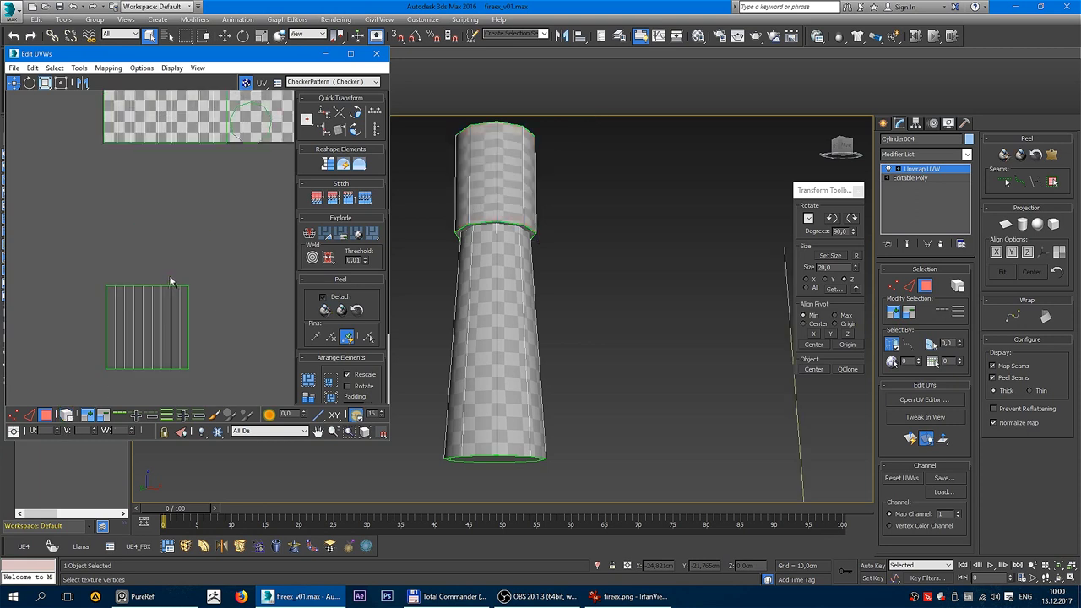
pyautogui.click(167, 297)
pyautogui.rightClick(164, 283)
pyautogui.click(148, 284)
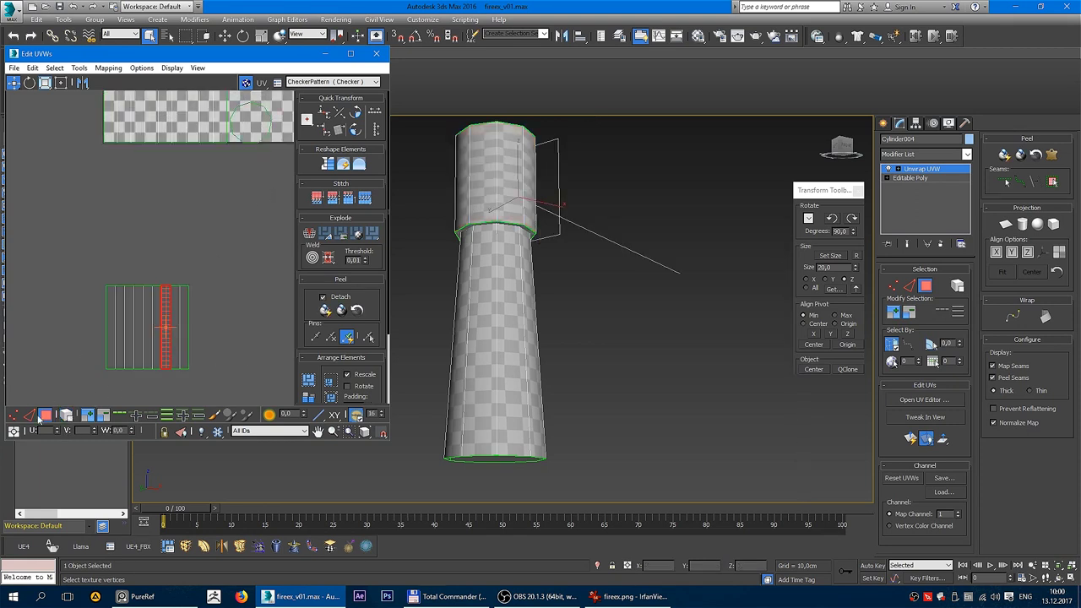
pyautogui.click(159, 259)
pyautogui.scroll(-2, 167, 247)
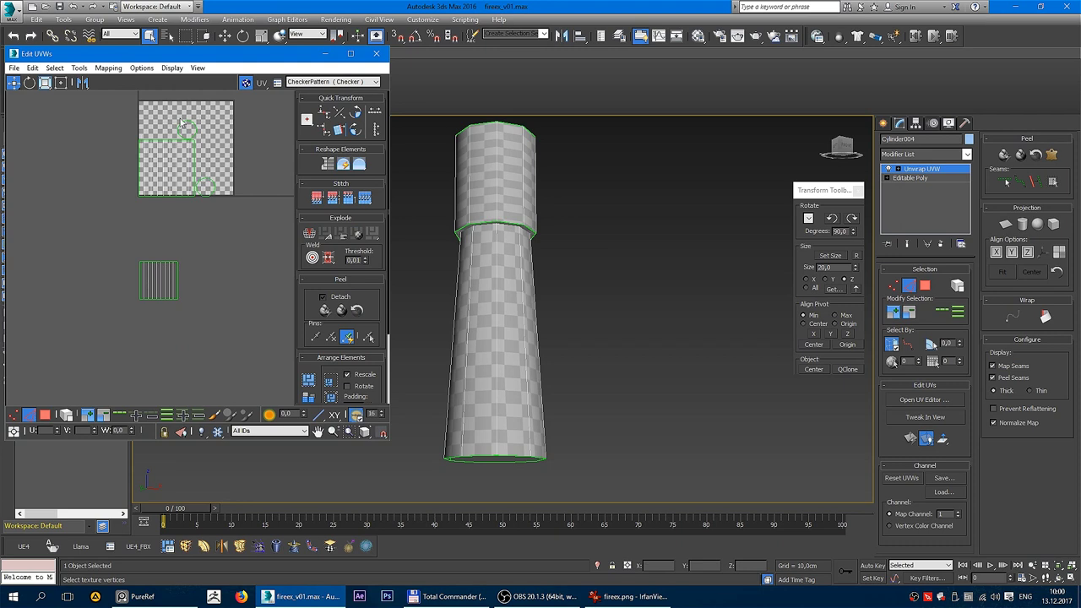
pyautogui.keyDown('alt'); pyautogui.moveTo(608, 278); pyautogui.dragTo(650, 236, button='middle'); pyautogui.keyUp('alt')
pyautogui.scroll(2, 127, 216)
pyautogui.scroll(1, 122, 220)
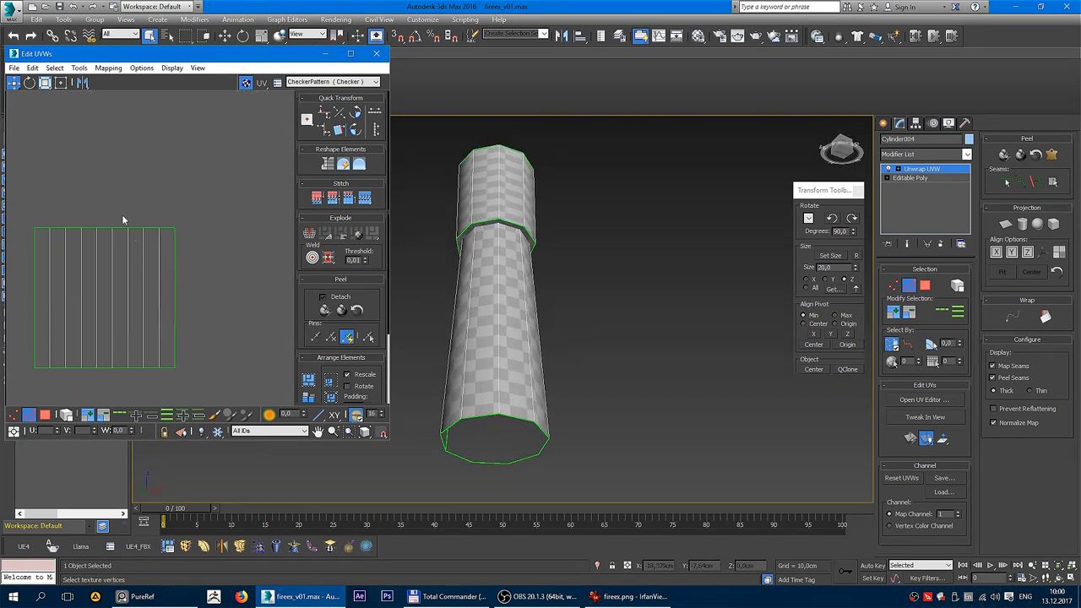
# Step: Stitch the round cap onto the strip island and select all the UVs
pyautogui.rightClick(123, 219)
pyautogui.click(94, 280)
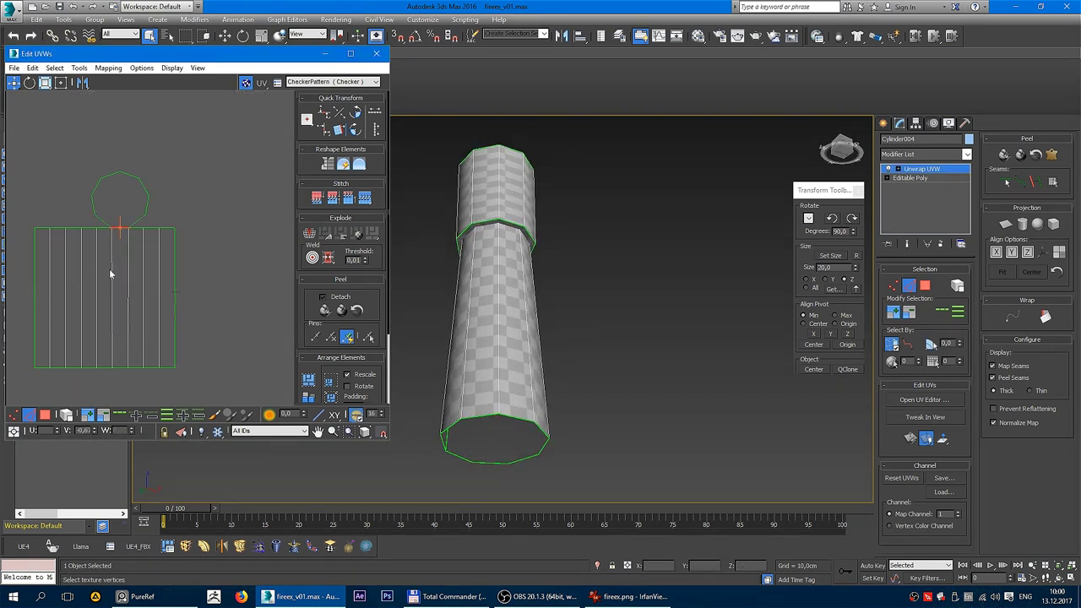
pyautogui.rightClick(125, 339)
pyautogui.click(108, 389)
pyautogui.scroll(-3, 184, 289)
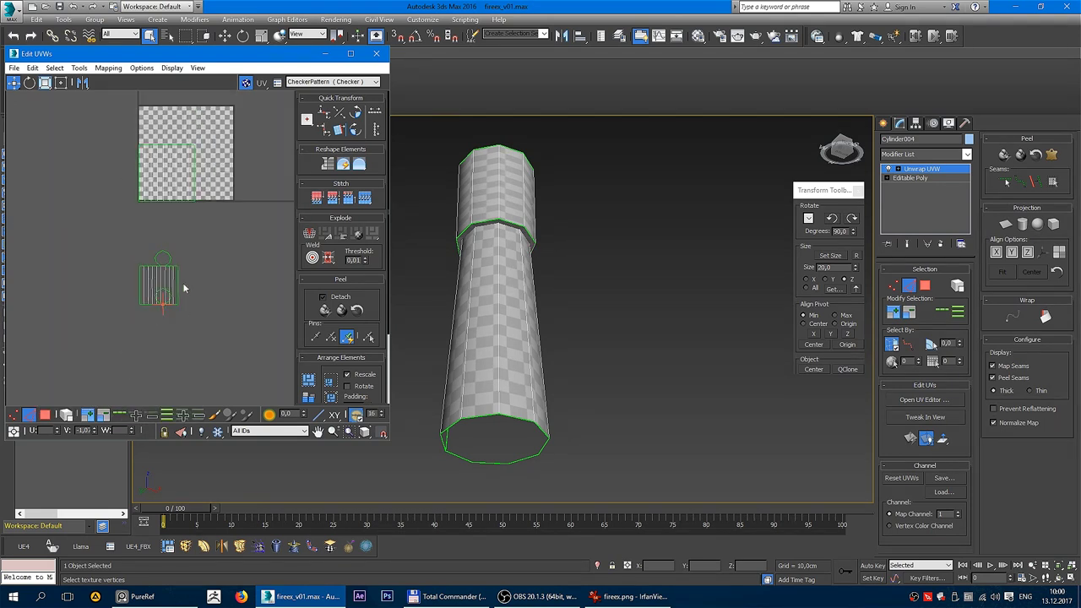
pyautogui.scroll(-2, 184, 289)
pyautogui.hotkey('ctrl', 'a')
pyautogui.scroll(3, 177, 253)
pyautogui.rightClick(171, 246)
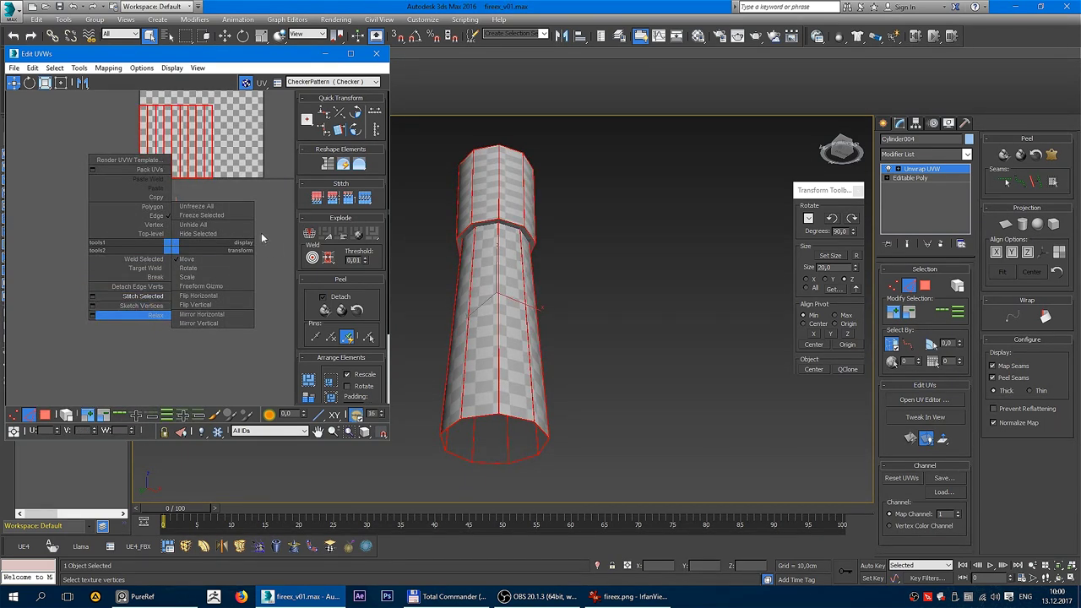
# Step: Stitch the bottom cap's edge onto the body strip below it
pyautogui.click(262, 212)
pyautogui.click(208, 309)
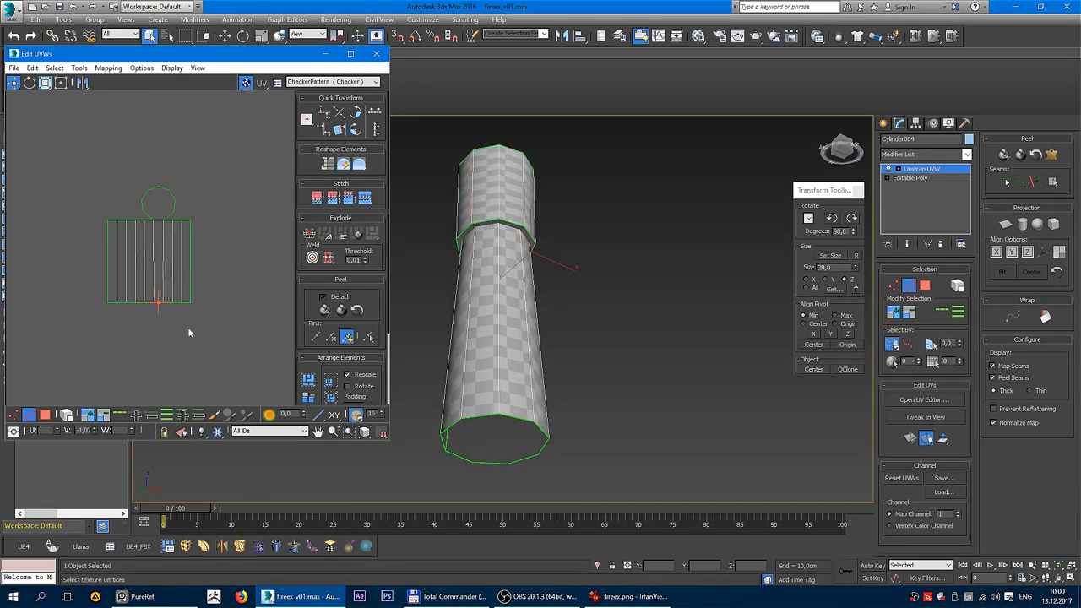
pyautogui.scroll(-3, 189, 333)
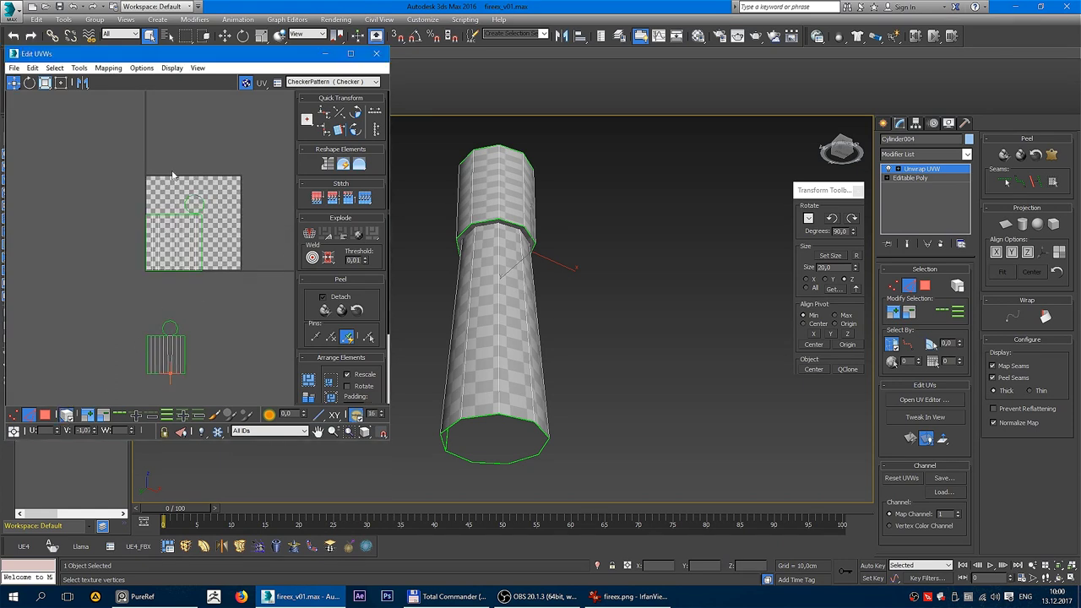
pyautogui.click(196, 203)
pyautogui.moveTo(176, 333); pyautogui.dragTo(210, 221, button='middle')
pyautogui.scroll(3, 207, 271)
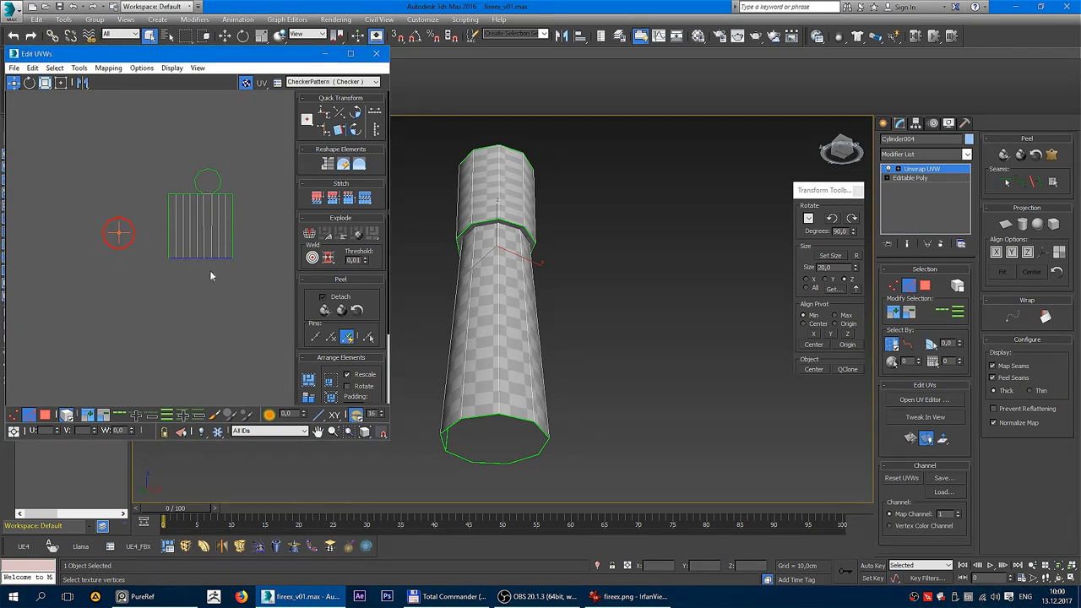
pyautogui.scroll(4, 212, 272)
pyautogui.click(209, 241)
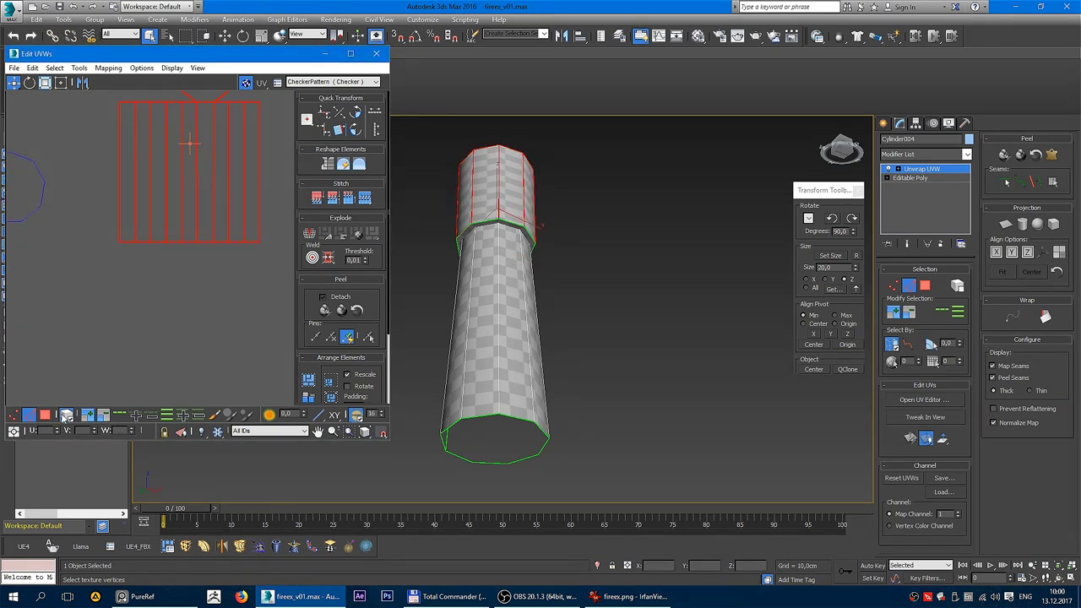
pyautogui.click(205, 242)
pyautogui.rightClick(205, 242)
pyautogui.click(190, 292)
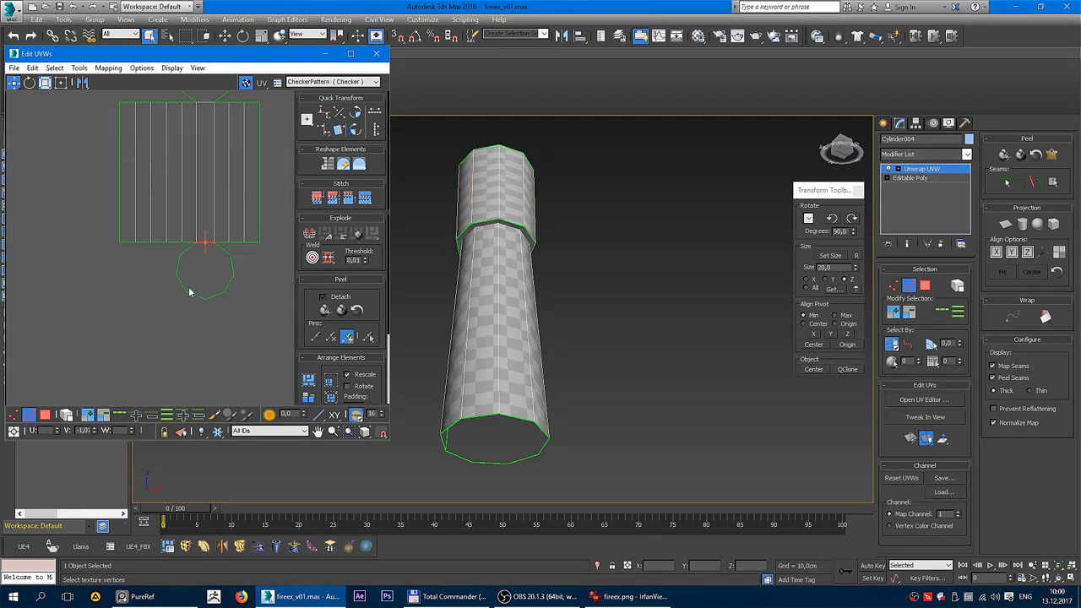
# Step: Relax the whole UV island using Relax By Polygon Angles
pyautogui.scroll(-5, 244, 290)
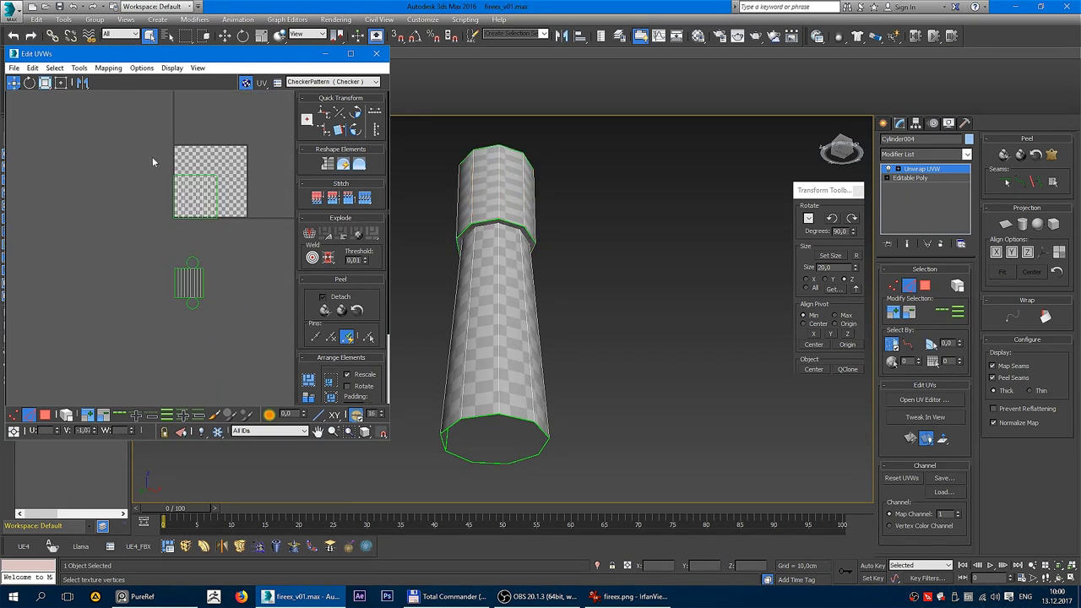
pyautogui.click(210, 212)
pyautogui.rightClick(209, 212)
pyautogui.click(169, 284)
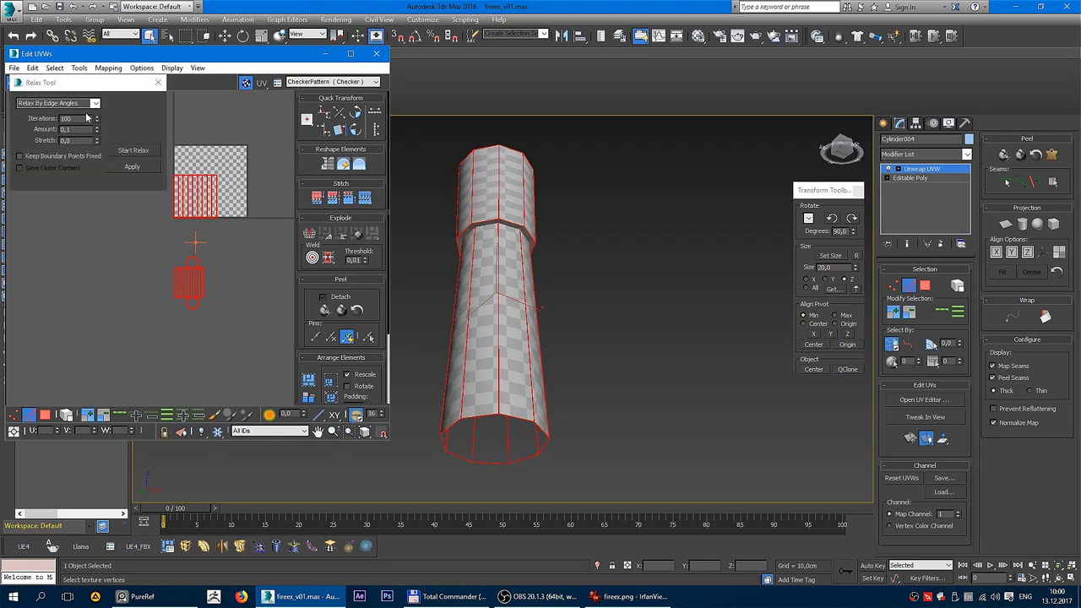
pyautogui.click(58, 102)
pyautogui.click(51, 125)
pyautogui.click(133, 149)
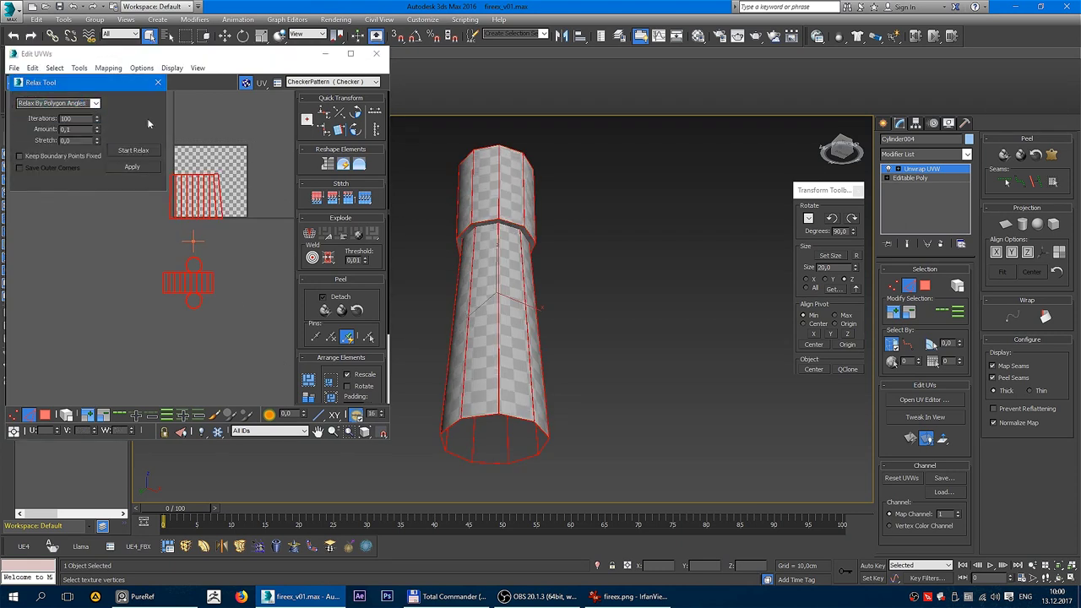
pyautogui.click(157, 82)
pyautogui.click(247, 187)
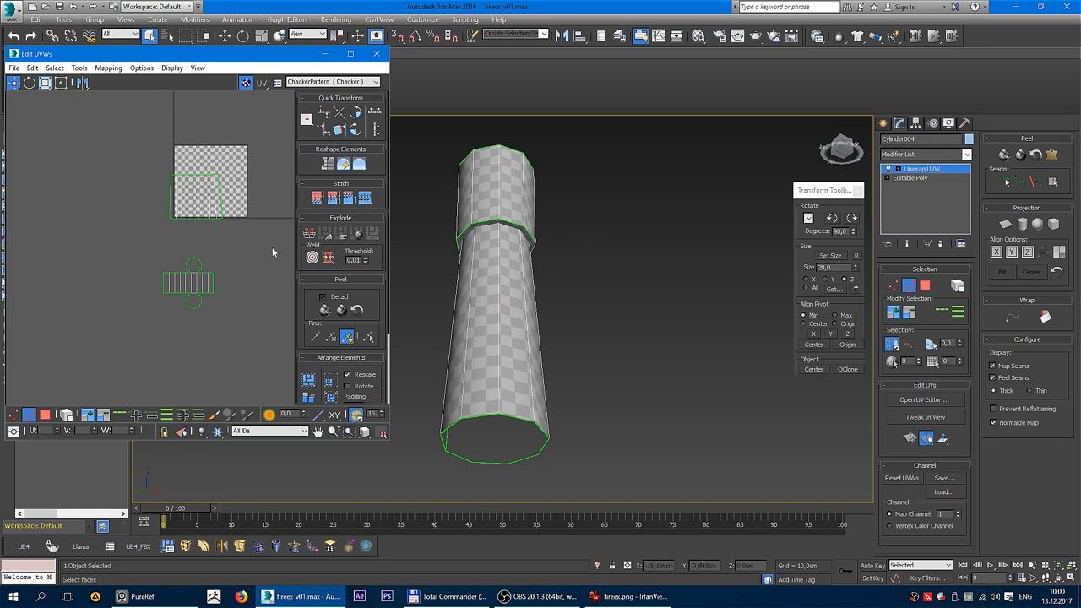
# Step: Repack the UVs into the checker square and collapse Cylinder004 to an editable poly
pyautogui.click(334, 397)
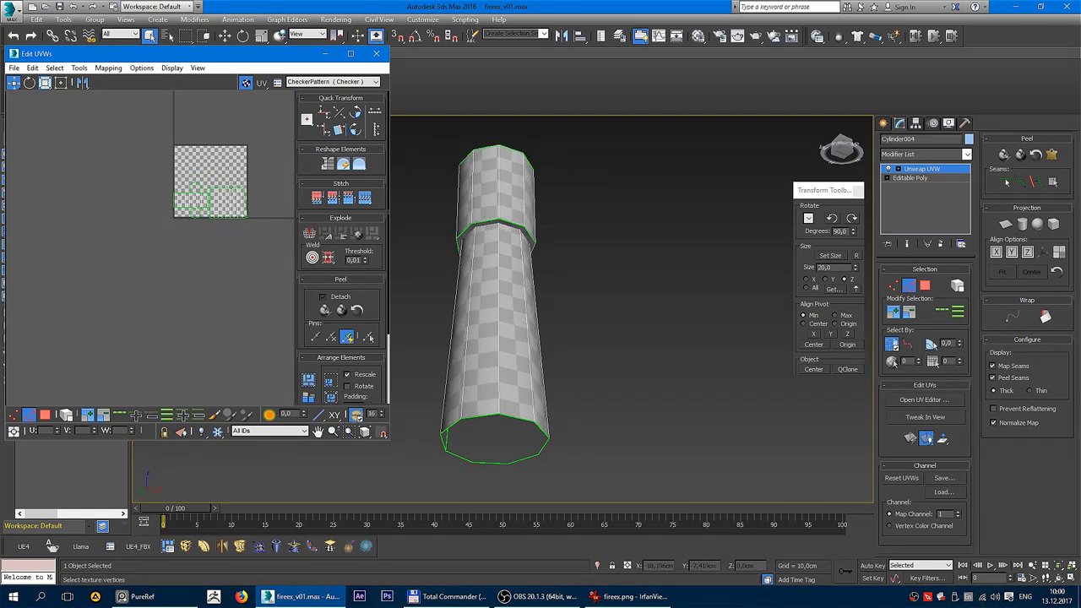
pyautogui.rightClick(505, 269)
pyautogui.click(522, 277)
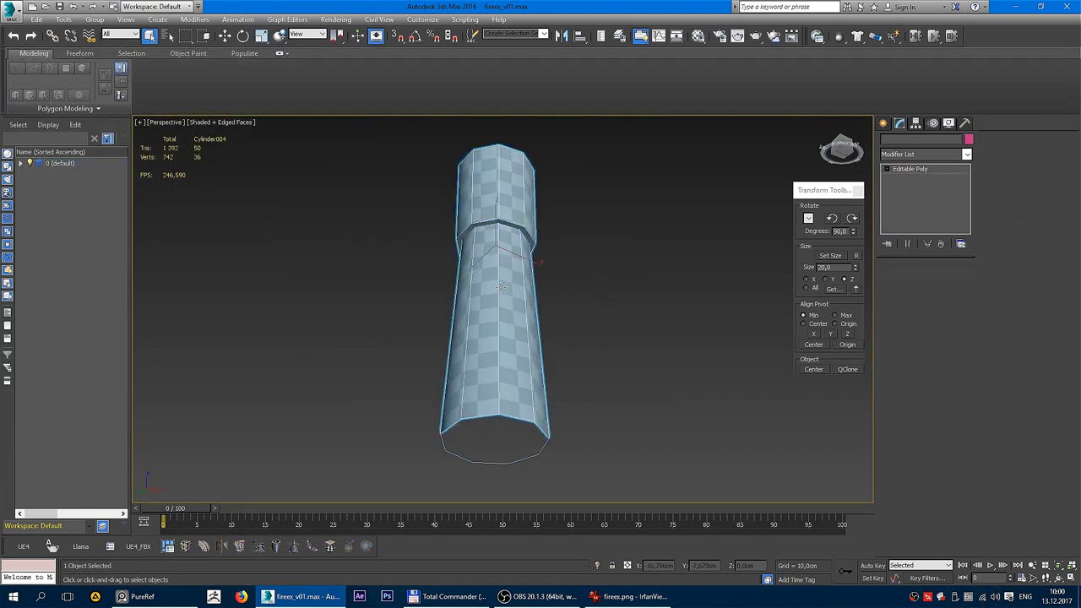
# Step: Frame the extinguisher and inspect its parts with edged faces toggled on and off
pyautogui.scroll(-5, 519, 357)
pyautogui.keyDown('alt'); pyautogui.moveTo(518, 357); pyautogui.dragTo(505, 406, button='middle'); pyautogui.keyUp('alt')
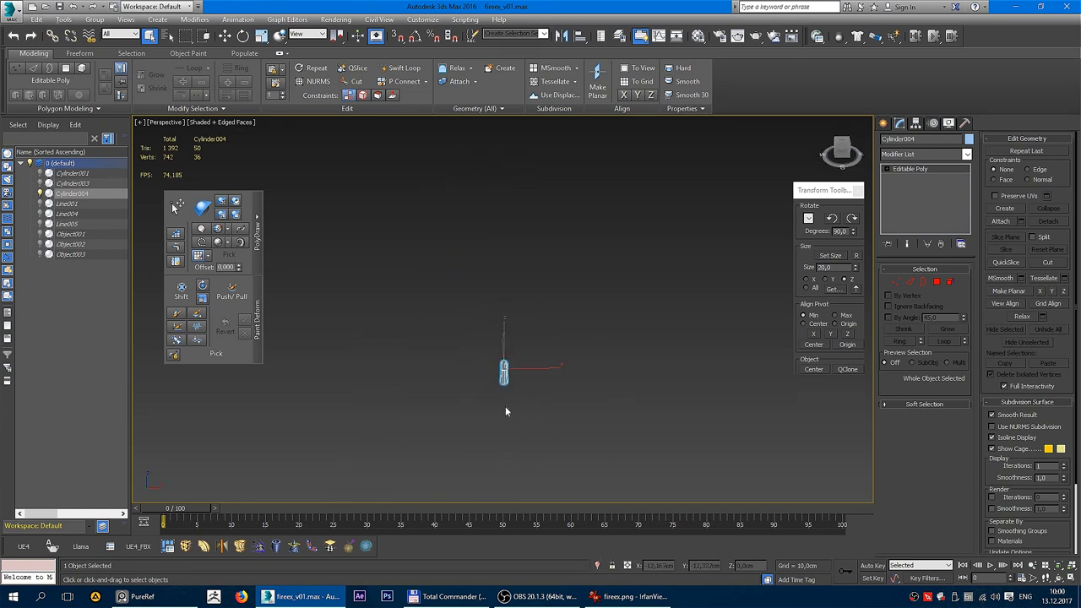
pyautogui.press('z')
pyautogui.click(690, 328)
pyautogui.scroll(-5, 681, 333)
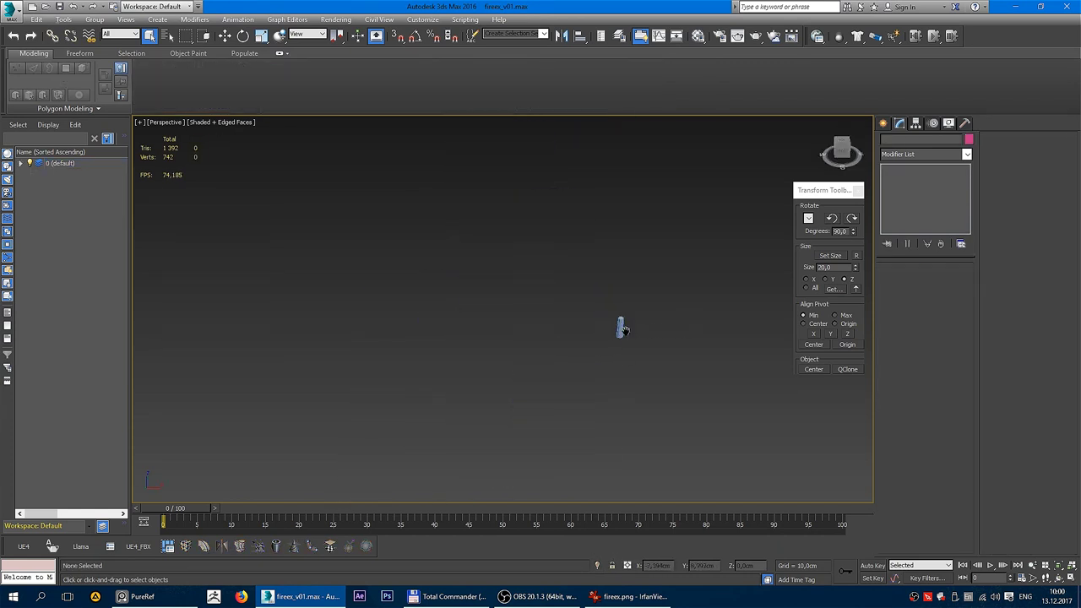
pyautogui.moveTo(681, 332)
pyautogui.mouseDown(button='middle')
pyautogui.moveTo(515, 380)
pyautogui.moveTo(537, 345)
pyautogui.mouseUp(button='middle')
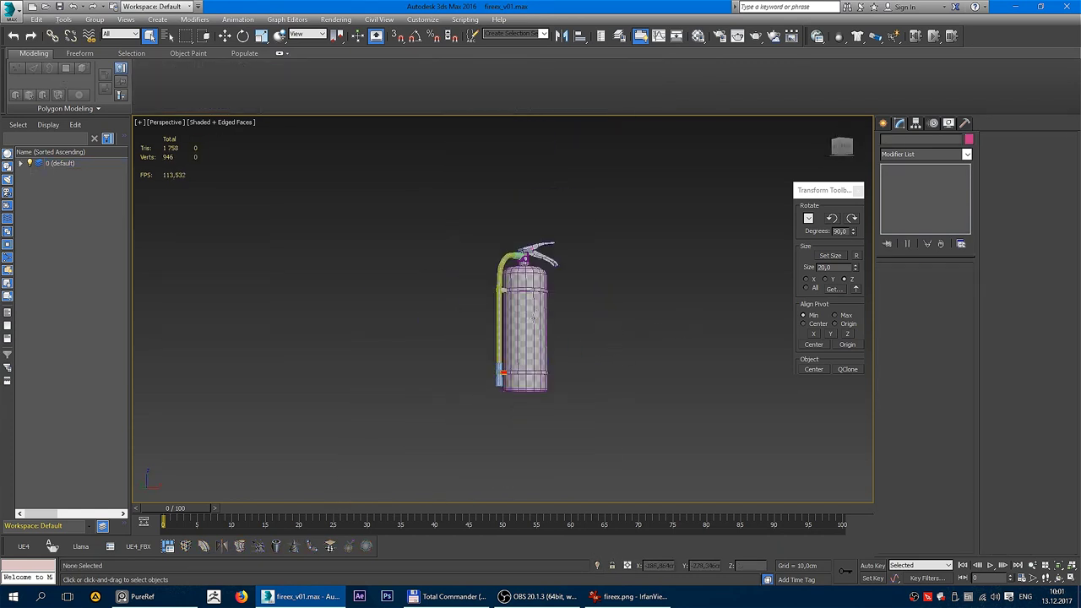
pyautogui.press('z')
pyautogui.click(591, 303)
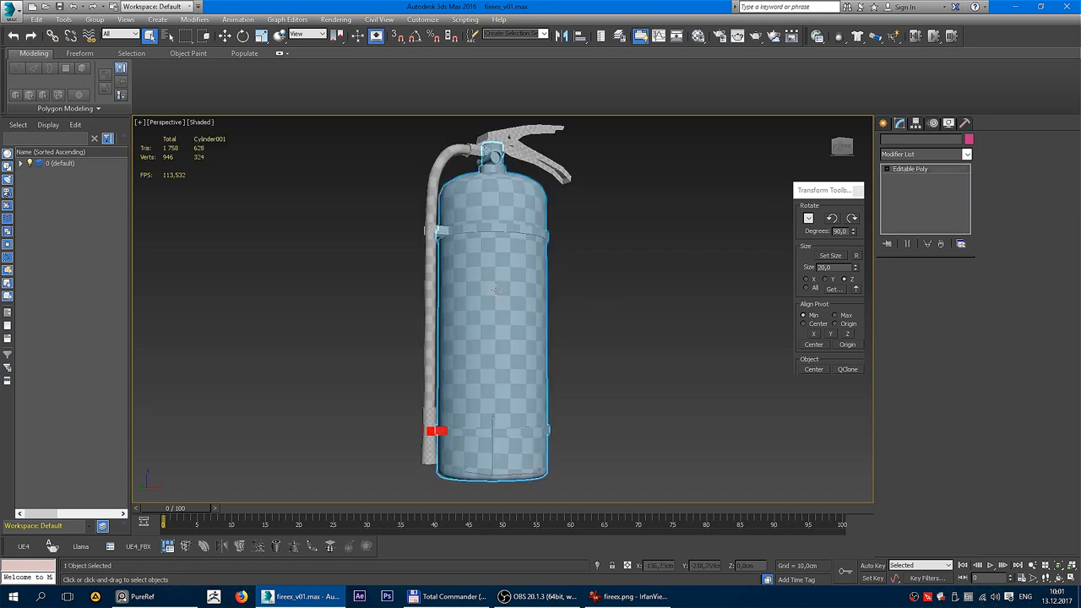
pyautogui.press('F4')
pyautogui.click(431, 427)
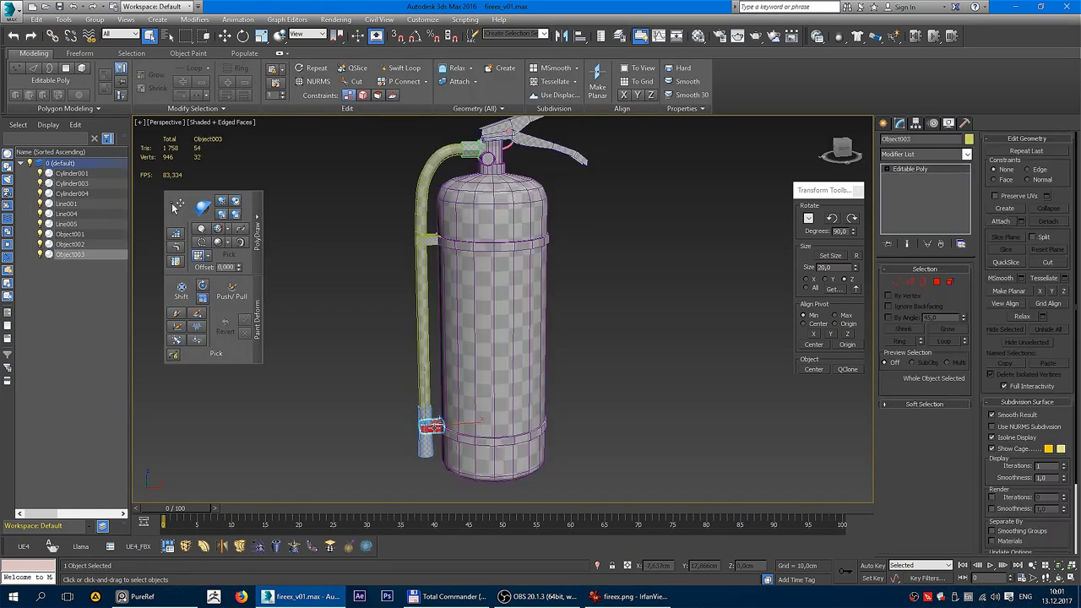
pyautogui.hotkey('ctrl', 'd')
pyautogui.press('F4')
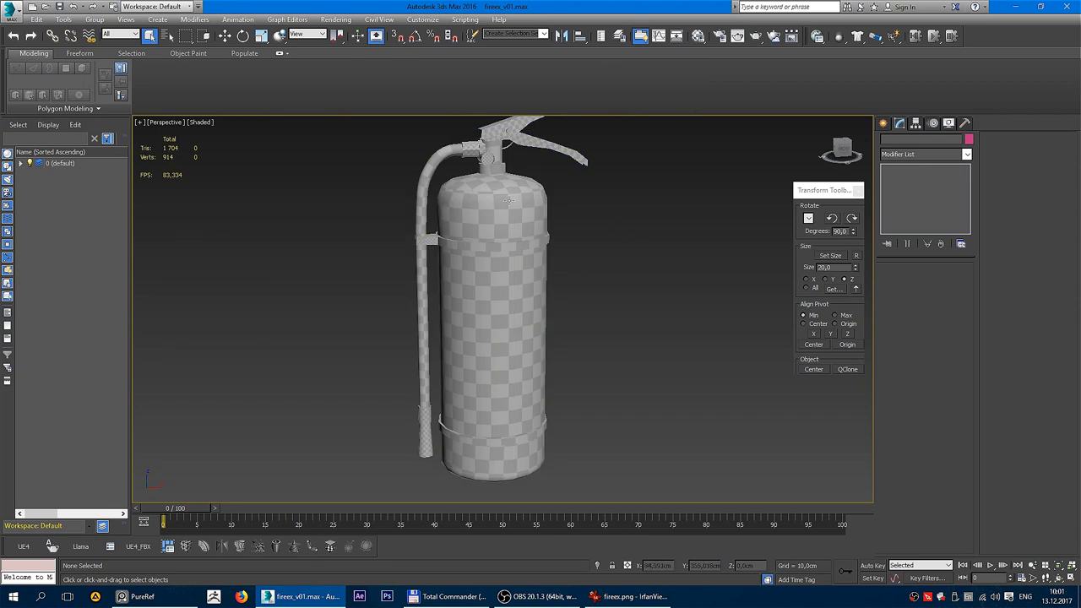
# Step: Select the body and attach every listed part to it via Attach List
pyautogui.scroll(3, 495, 239)
pyautogui.click(496, 239)
pyautogui.scroll(-3, 496, 239)
pyautogui.press('w')
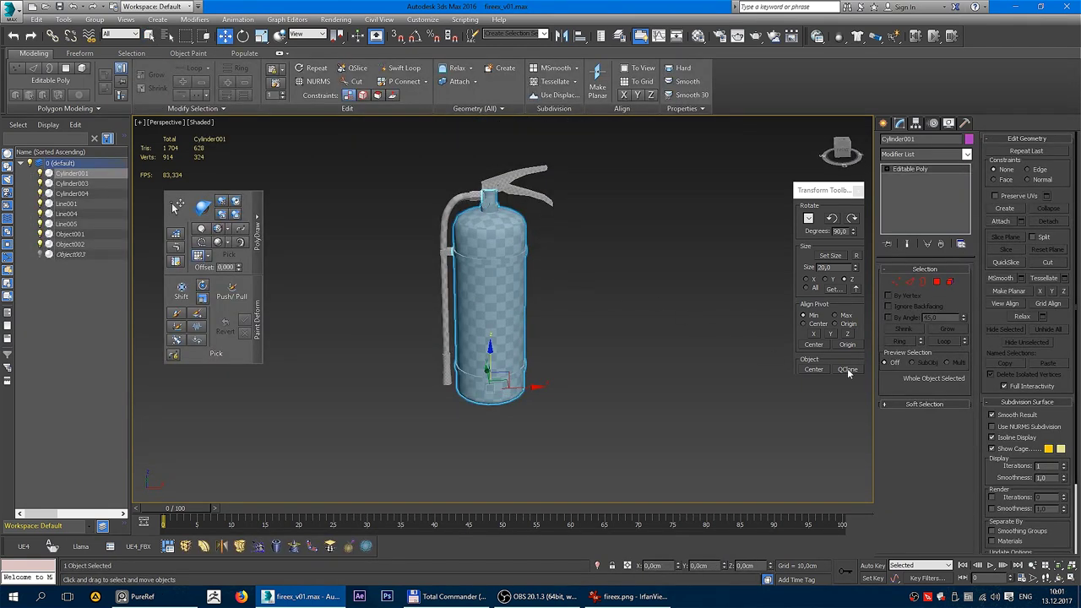
pyautogui.click(1022, 221)
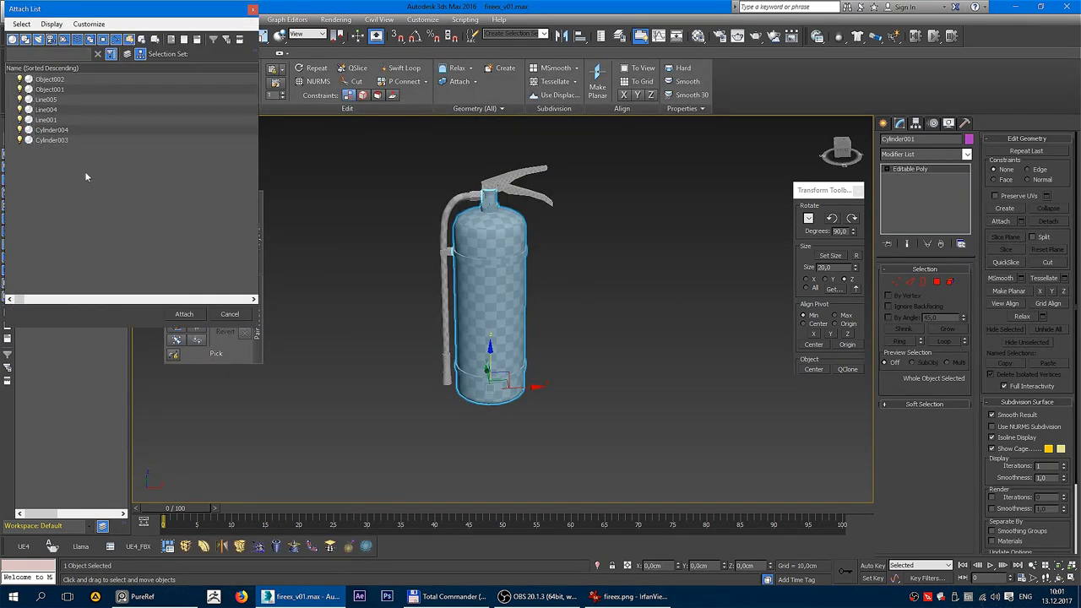
pyautogui.hotkey('ctrl', 'a')
pyautogui.click(184, 314)
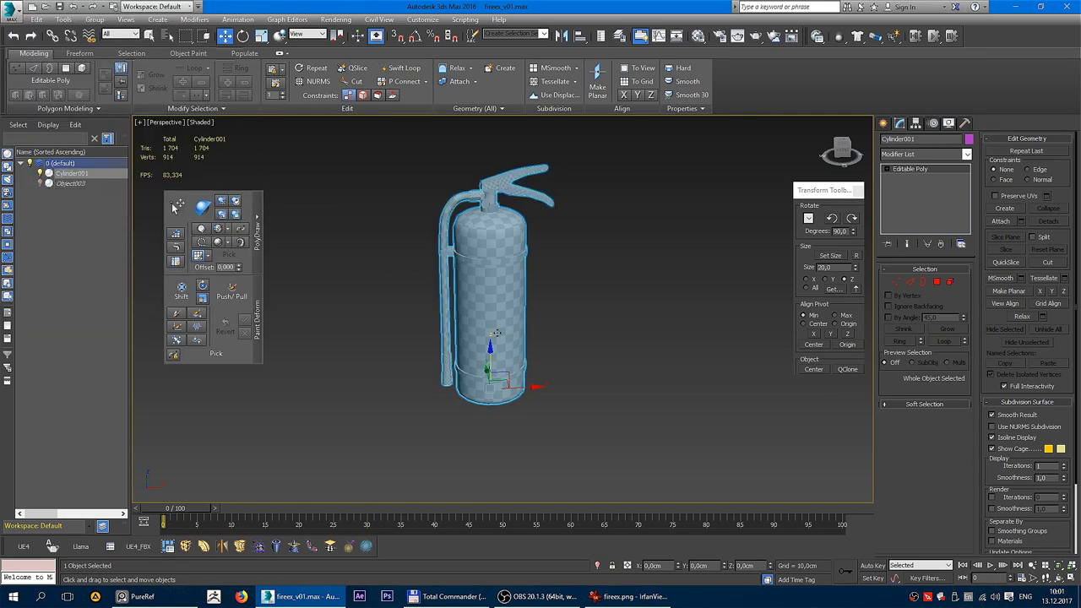
# Step: Shift the viewport view of the merged extinguisher mesh before renaming it
pyautogui.moveTo(515, 372); pyautogui.dragTo(396, 453)
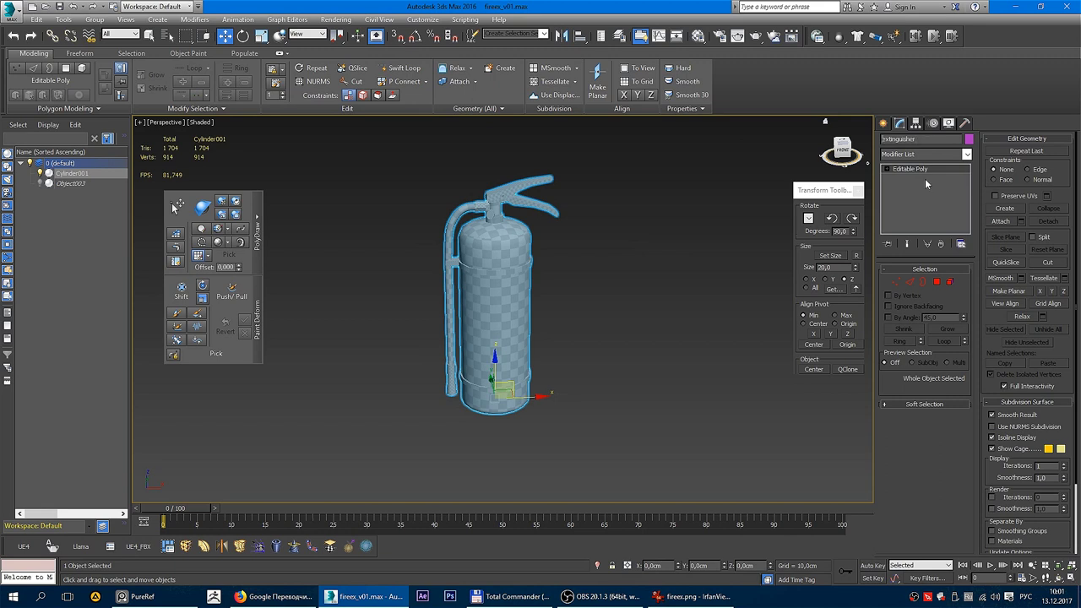
# Step: Rename the mesh to 'Extinguisher' with a capital E and reselect it
pyautogui.write('E')
pyautogui.press('BackSpace')
pyautogui.write('E')
pyautogui.click(640, 259)
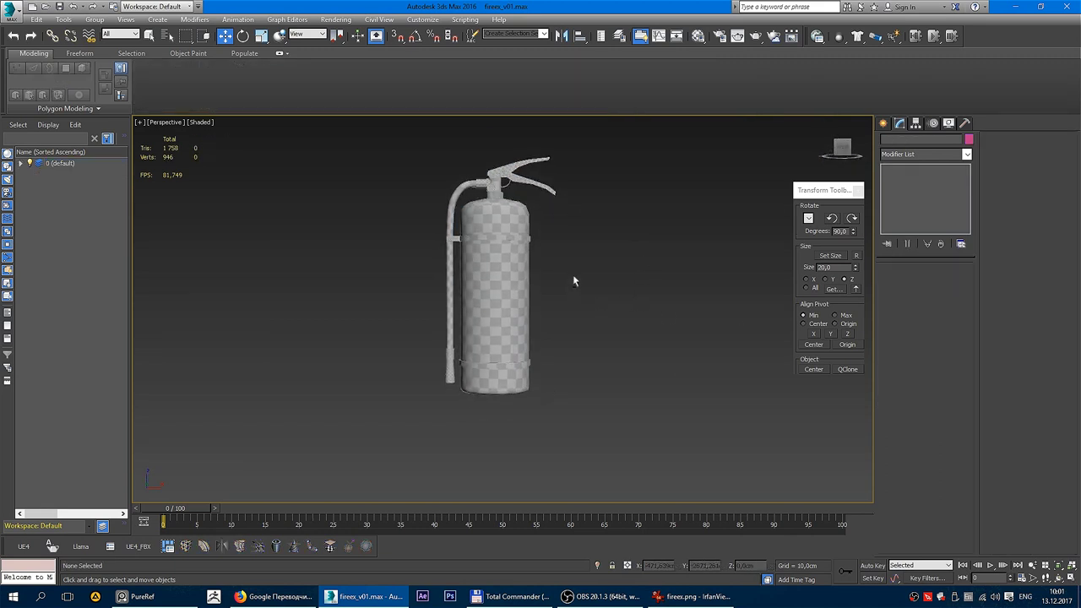
pyautogui.click(495, 250)
# Step: Apply Reset XForm to the Extinguisher and collapse it back to an Editable Poly
pyautogui.rightClick(495, 251)
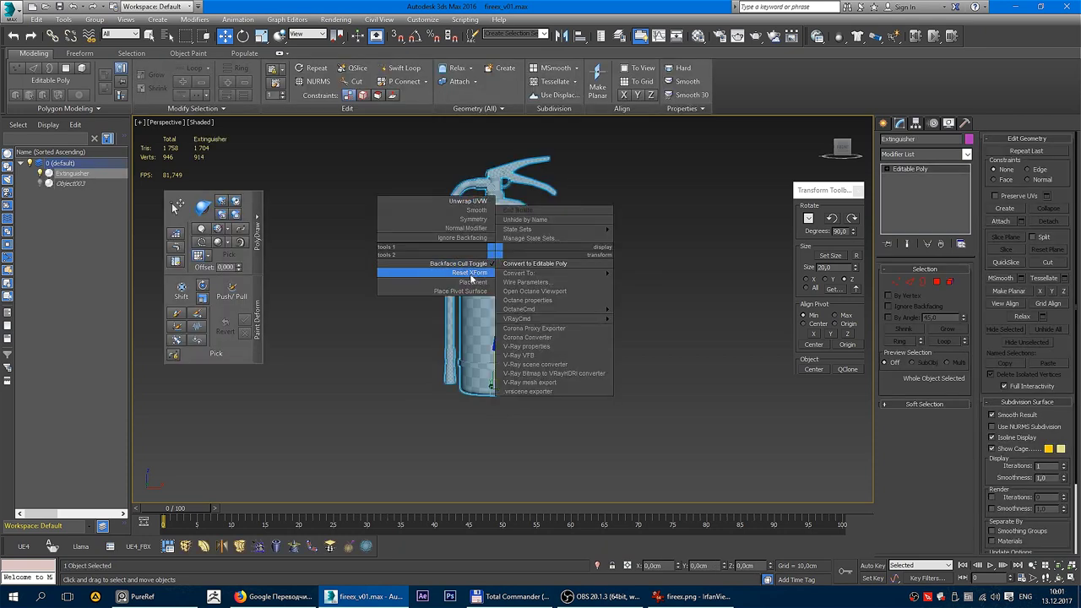
pyautogui.click(471, 276)
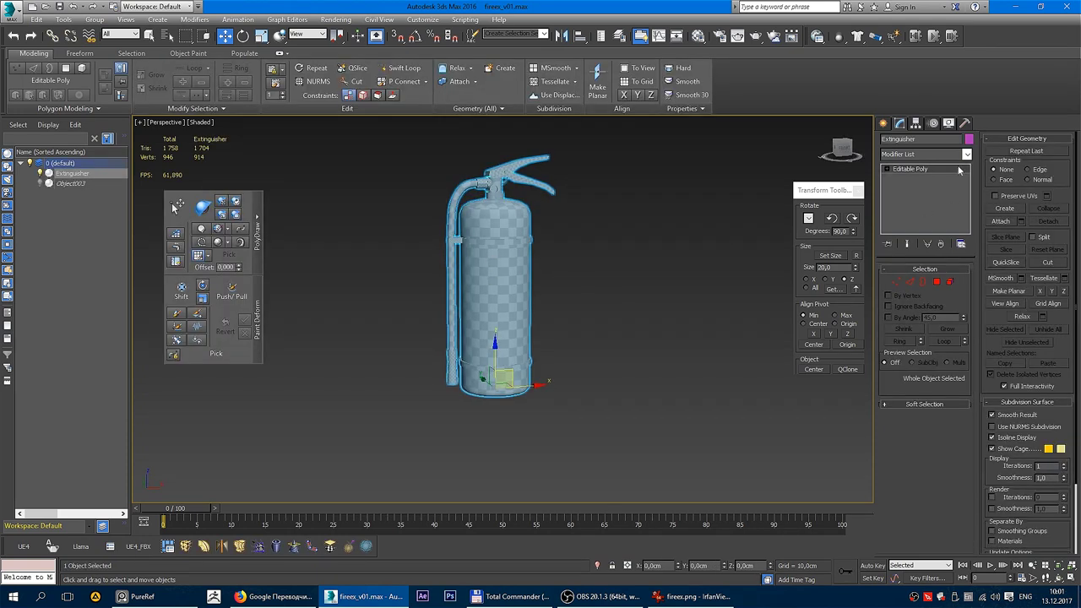
pyautogui.click(965, 124)
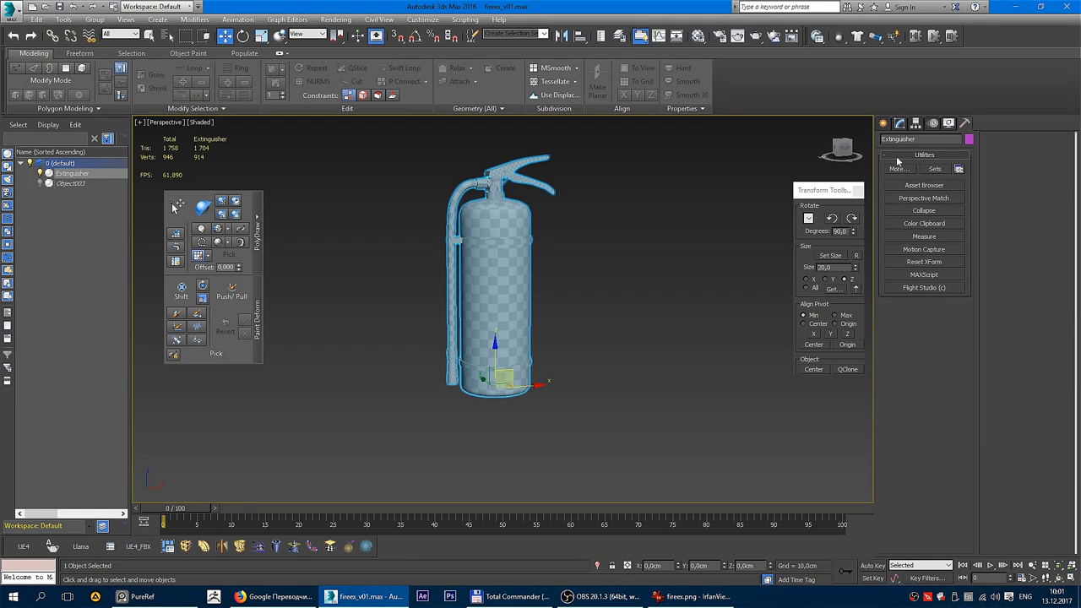
pyautogui.click(924, 263)
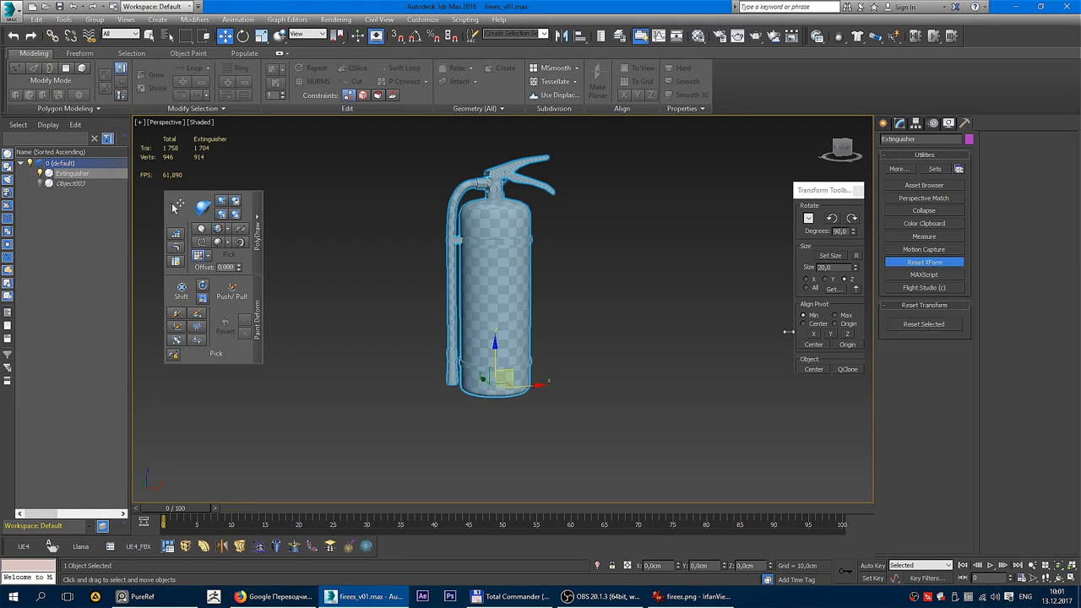
pyautogui.rightClick(495, 223)
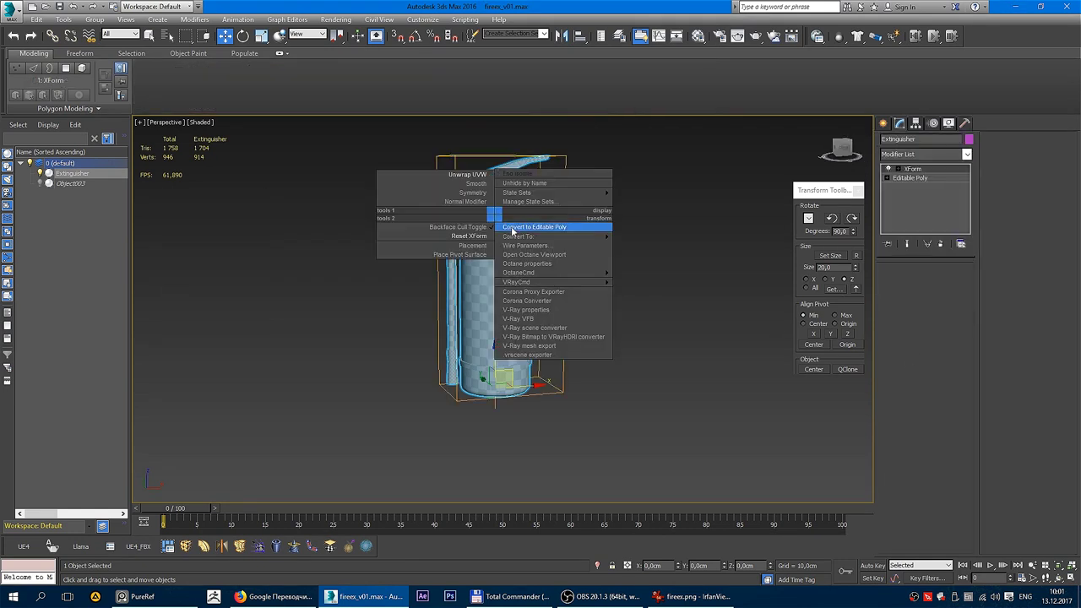
pyautogui.click(662, 241)
# Step: Browse the full Utilities list and close it without choosing a utility
pyautogui.click(964, 124)
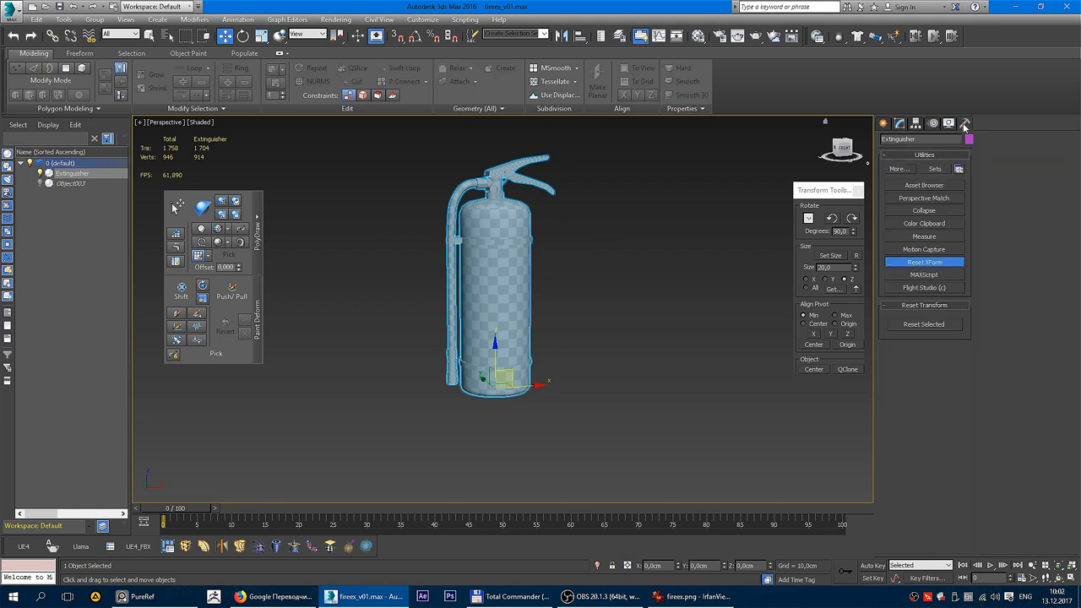
pyautogui.click(900, 169)
pyautogui.moveTo(798, 219); pyautogui.dragTo(799, 236)
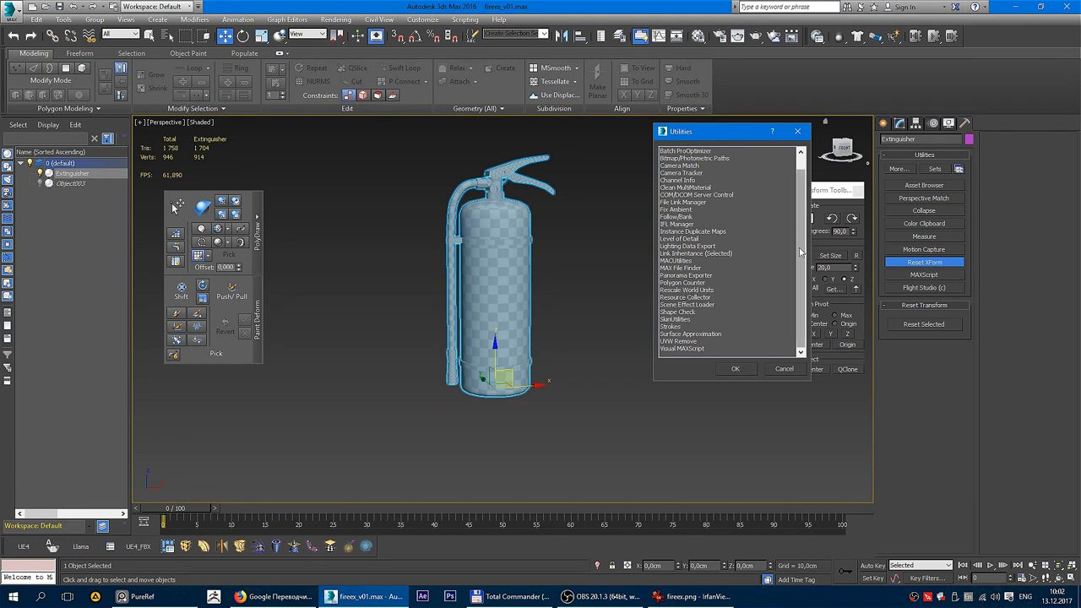
pyautogui.moveTo(800, 252); pyautogui.dragTo(803, 221)
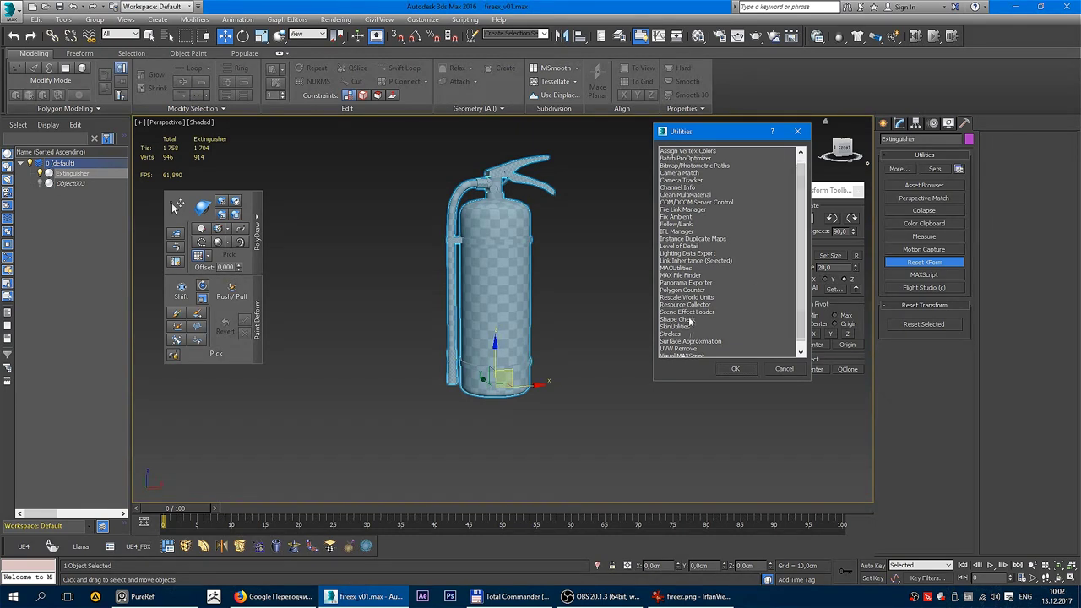
pyautogui.scroll(1, 684, 314)
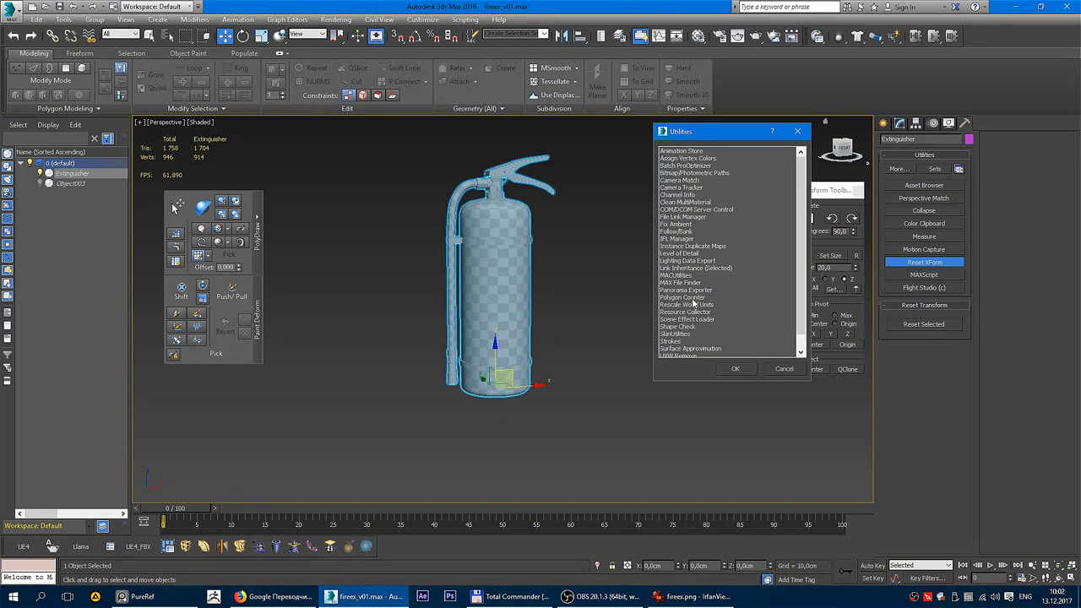
pyautogui.scroll(-2, 693, 302)
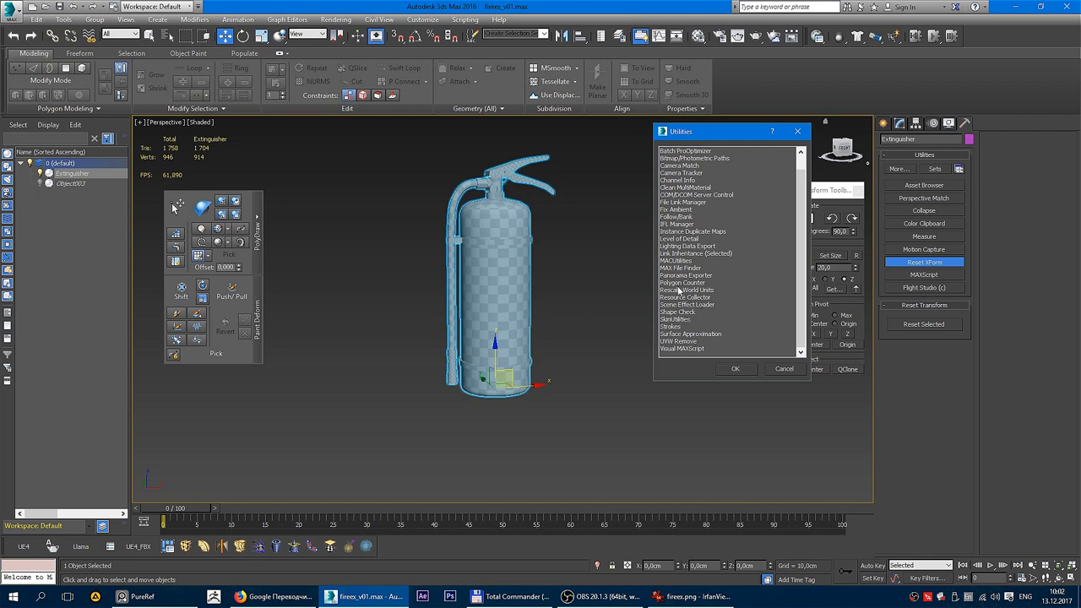
pyautogui.click(783, 370)
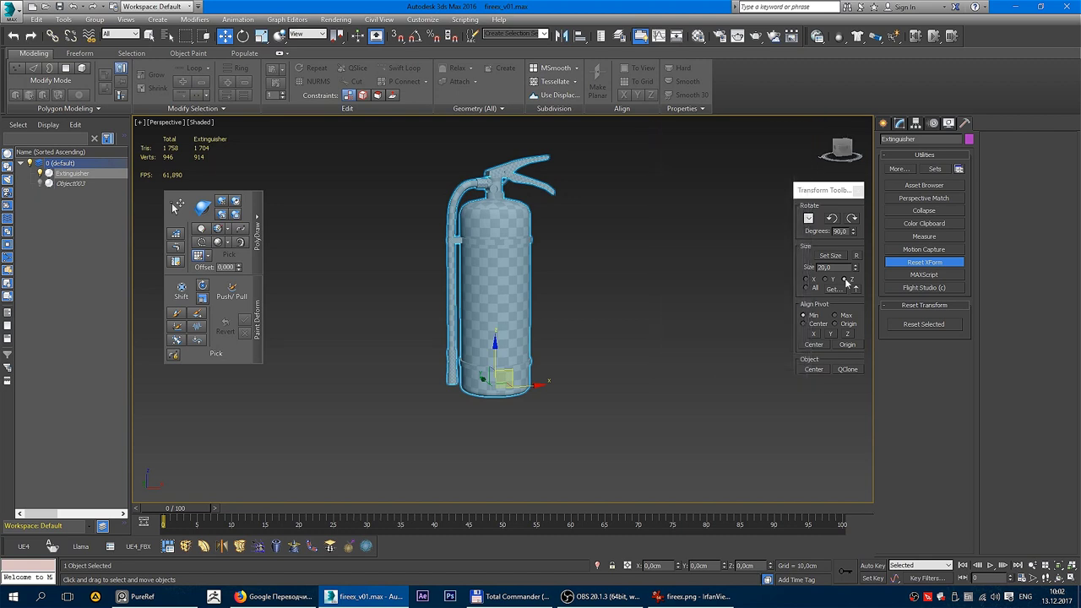
# Step: Reset XForm on the Extinguisher again and show edged faces with F4
pyautogui.click(628, 312)
pyautogui.click(504, 259)
pyautogui.rightClick(506, 262)
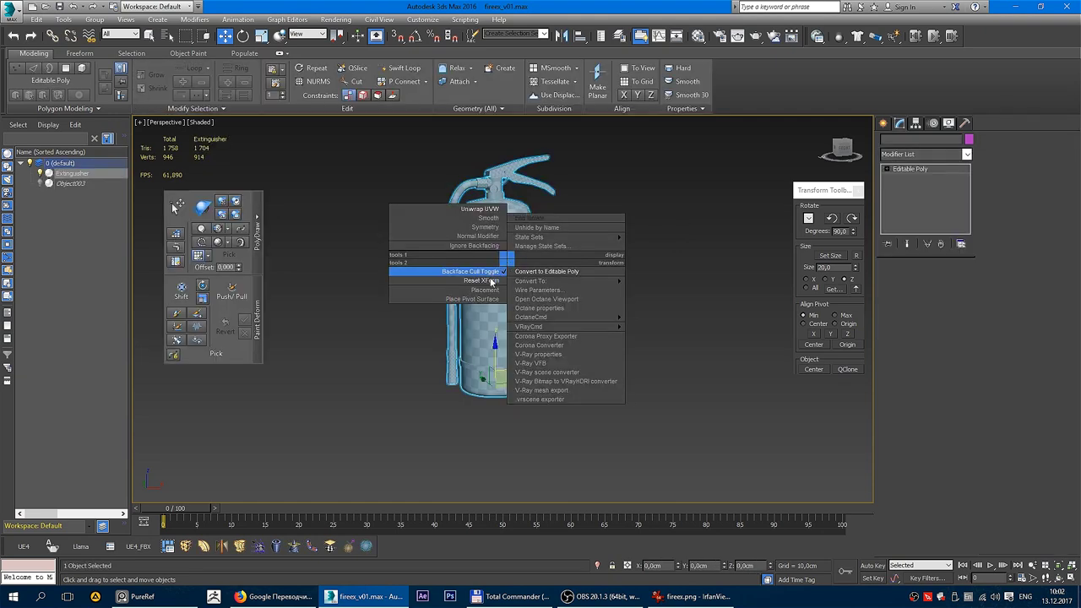
pyautogui.click(488, 280)
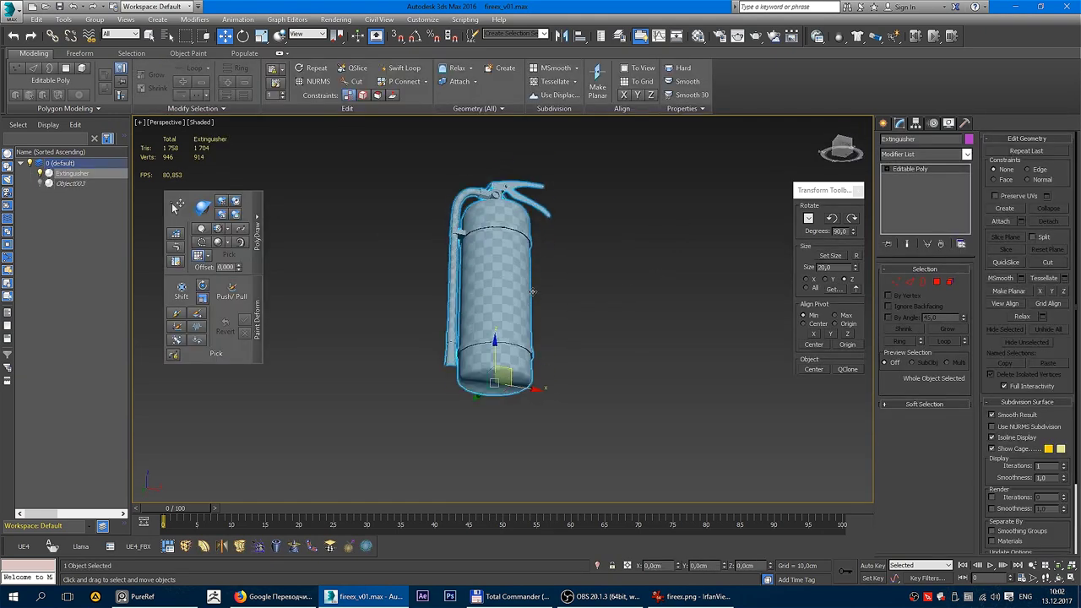
pyautogui.keyDown('alt'); pyautogui.moveTo(533, 290); pyautogui.dragTo(498, 321, button='middle'); pyautogui.keyUp('alt')
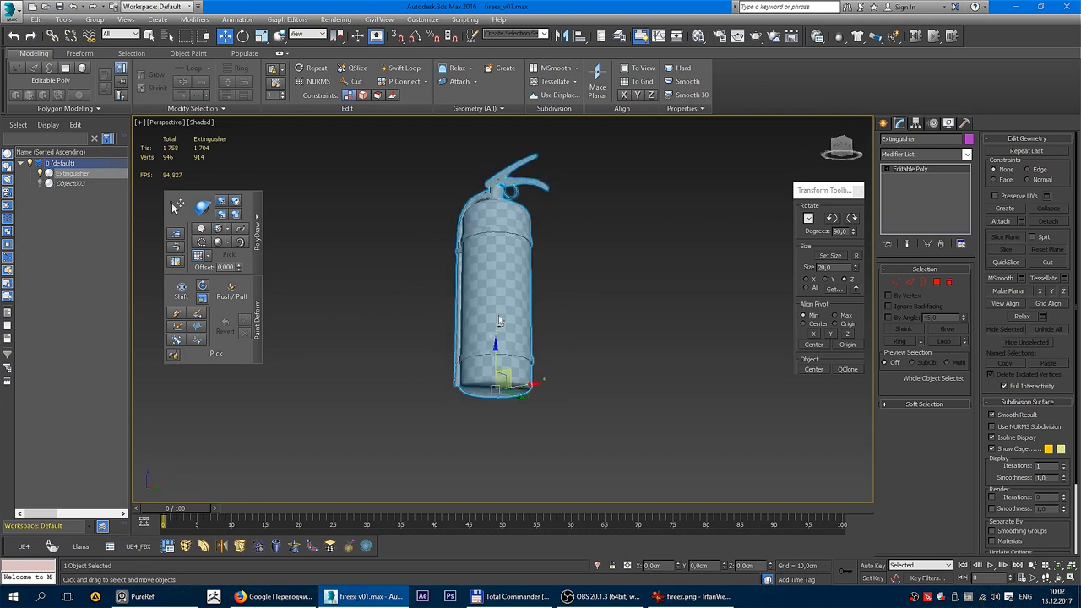
pyautogui.press('F4')
# Step: Add an Unwrap UVW modifier to the Extinguisher and open the Edit UVWs editor
pyautogui.keyDown('alt'); pyautogui.moveTo(545, 294); pyautogui.dragTo(515, 287, button='middle'); pyautogui.keyUp('alt')
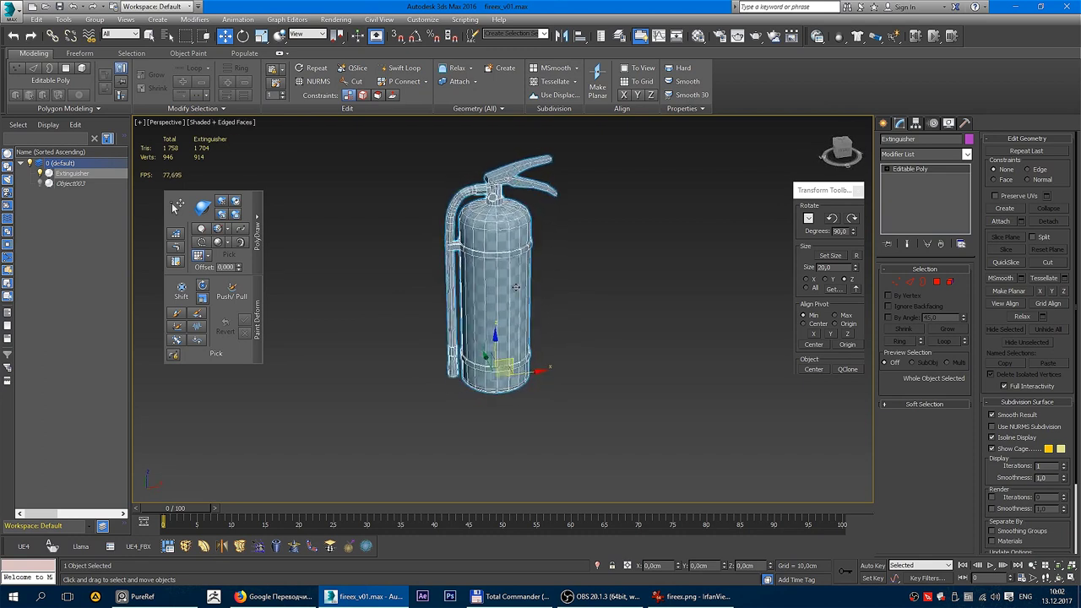
pyautogui.rightClick(489, 230)
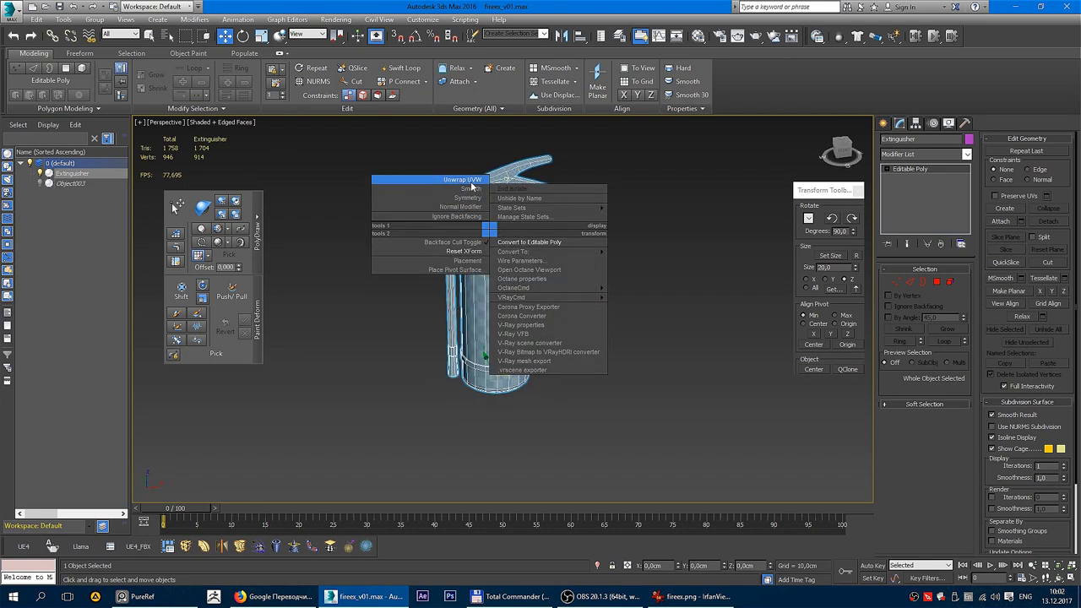
pyautogui.click(470, 183)
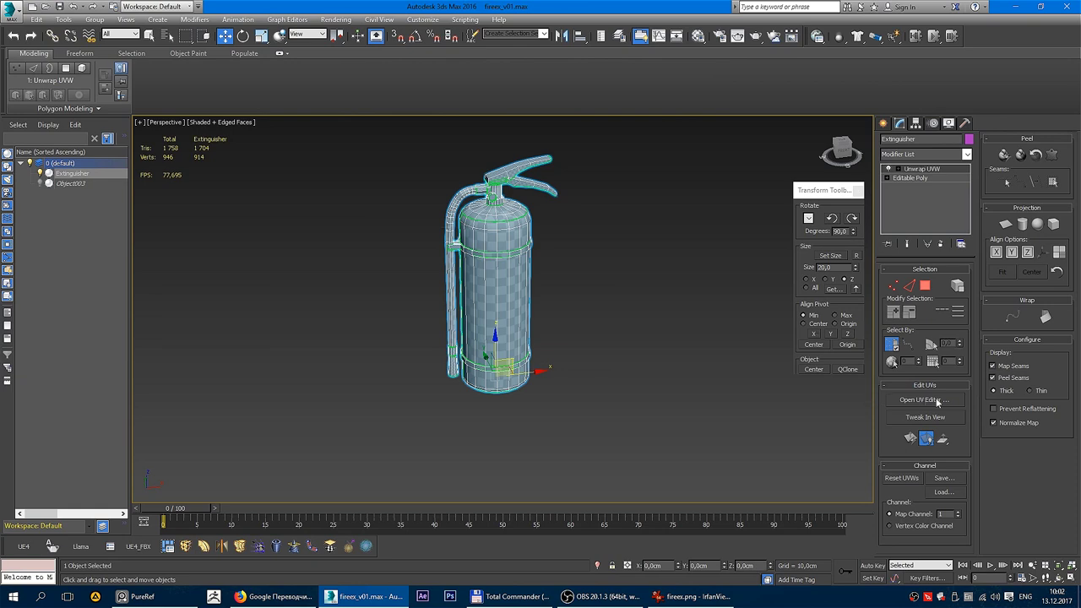
pyautogui.click(942, 402)
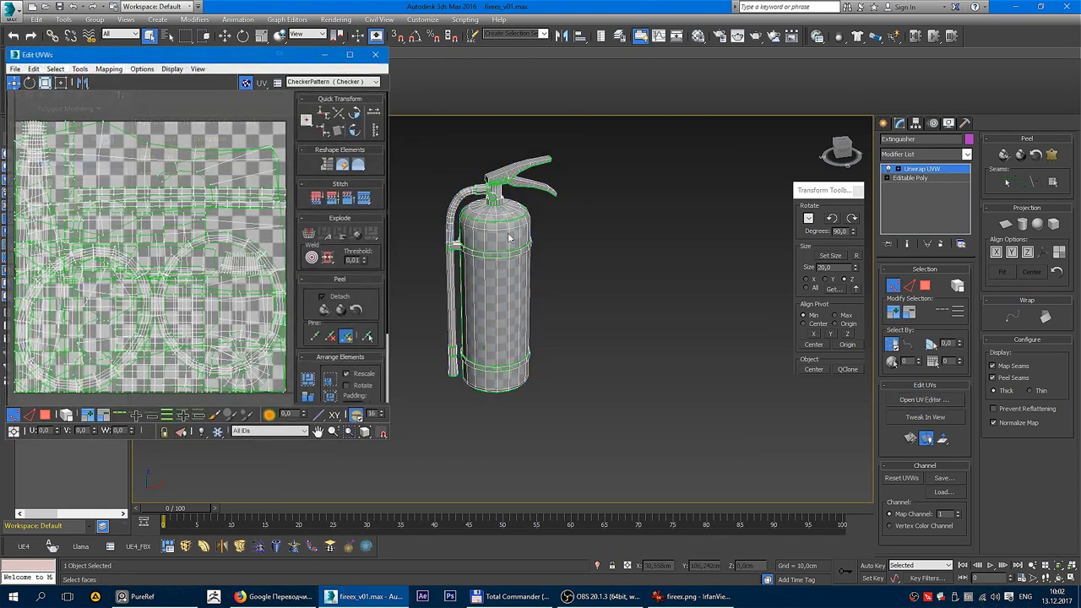
# Step: Pack the Extinguisher's UV islands into the texture square
pyautogui.scroll(-3, 201, 113)
pyautogui.moveTo(232, 210); pyautogui.dragTo(239, 203, button='middle')
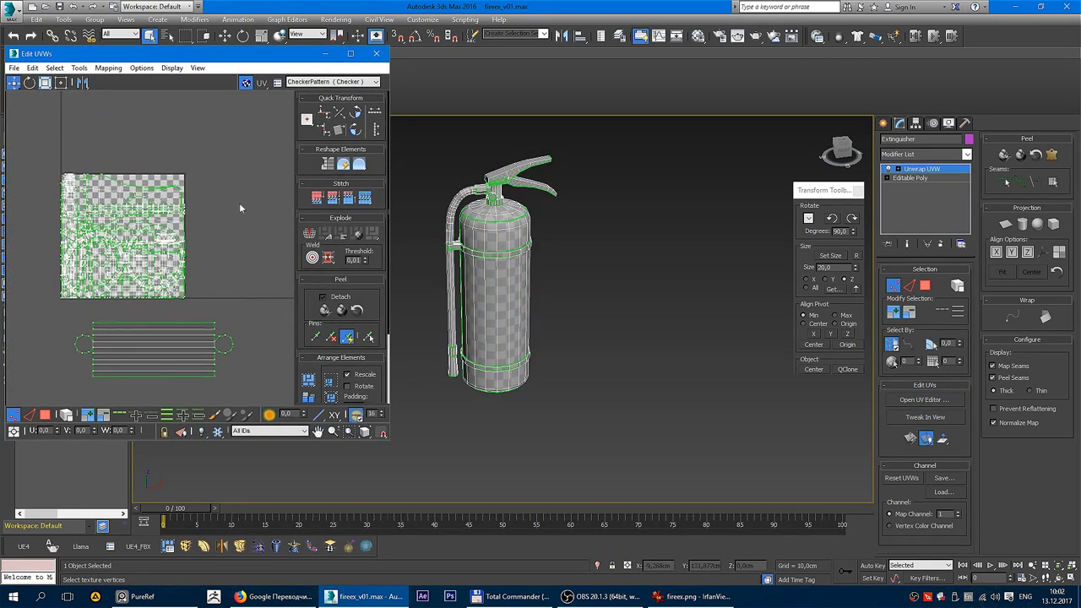
pyautogui.scroll(1, 219, 230)
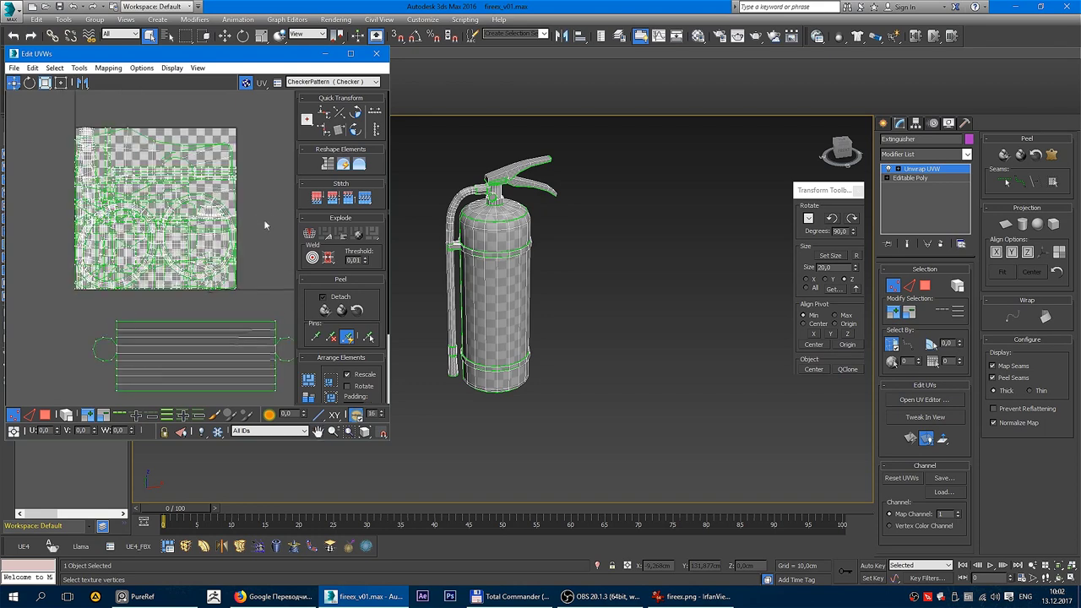
pyautogui.click(309, 381)
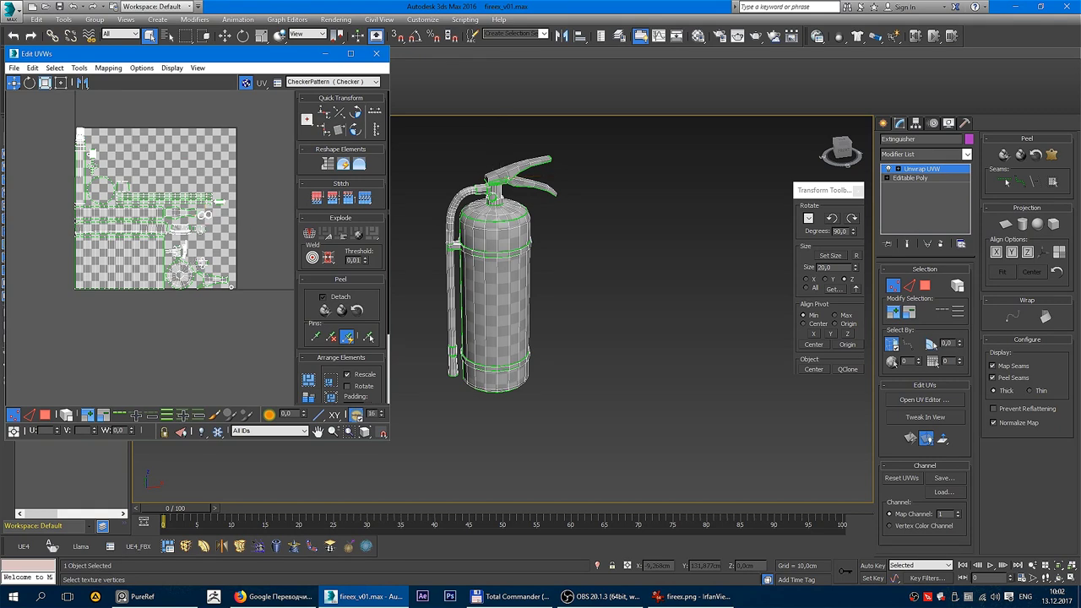
pyautogui.scroll(2, 222, 267)
pyautogui.scroll(1, 222, 268)
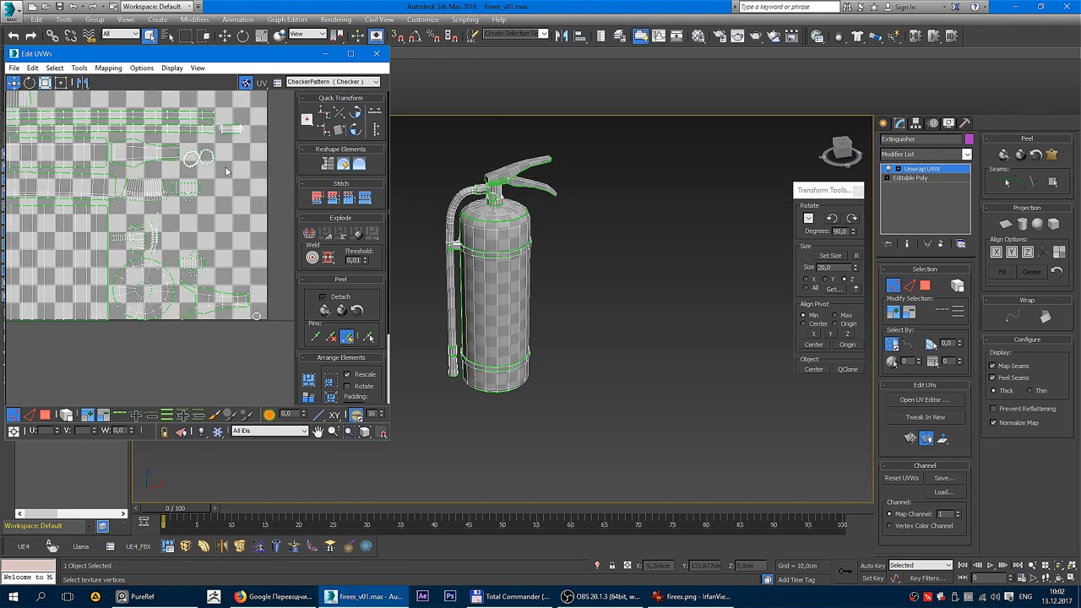
pyautogui.scroll(-3, 200, 150)
pyautogui.scroll(2, 142, 152)
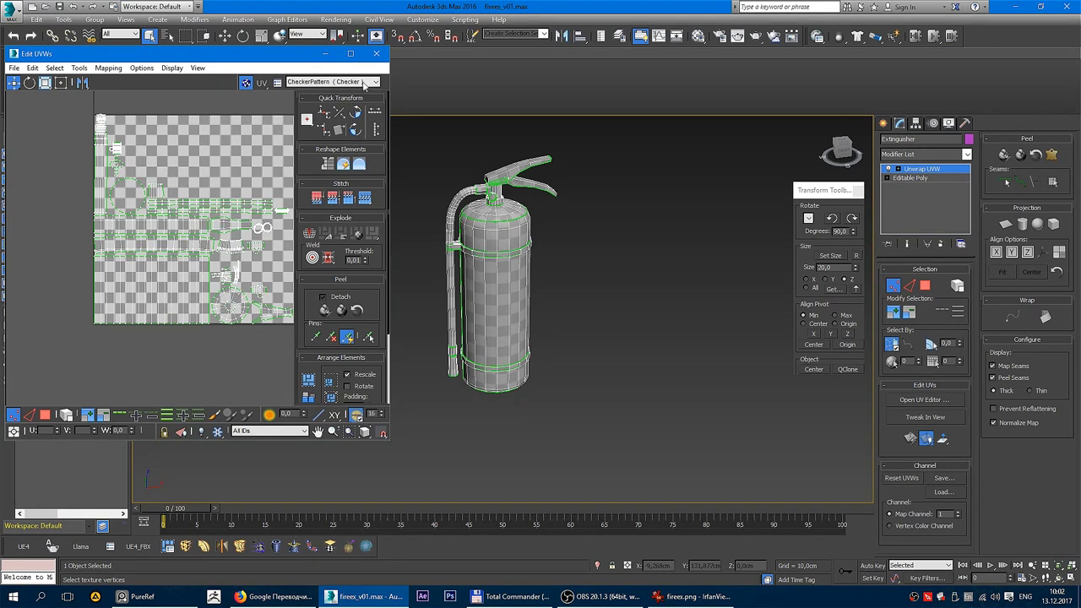
# Step: Show the Map #1 checker behind the UVs, select an upper-band face, and bring up firees.png
pyautogui.click(374, 81)
pyautogui.click(336, 130)
pyautogui.scroll(-2, 78, 218)
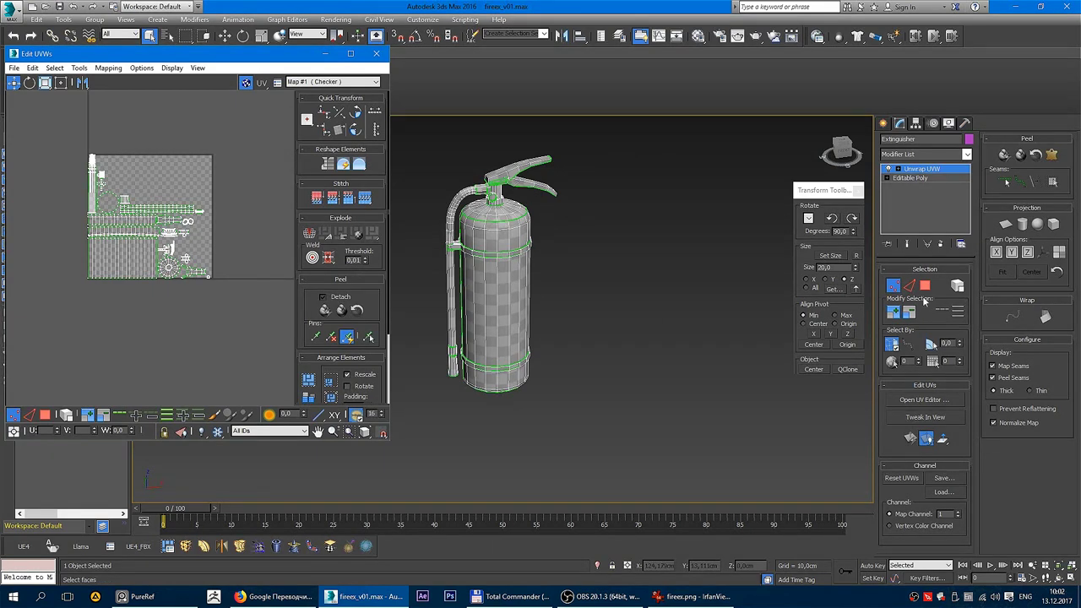
pyautogui.click(925, 285)
pyautogui.scroll(3, 503, 251)
pyautogui.click(501, 250)
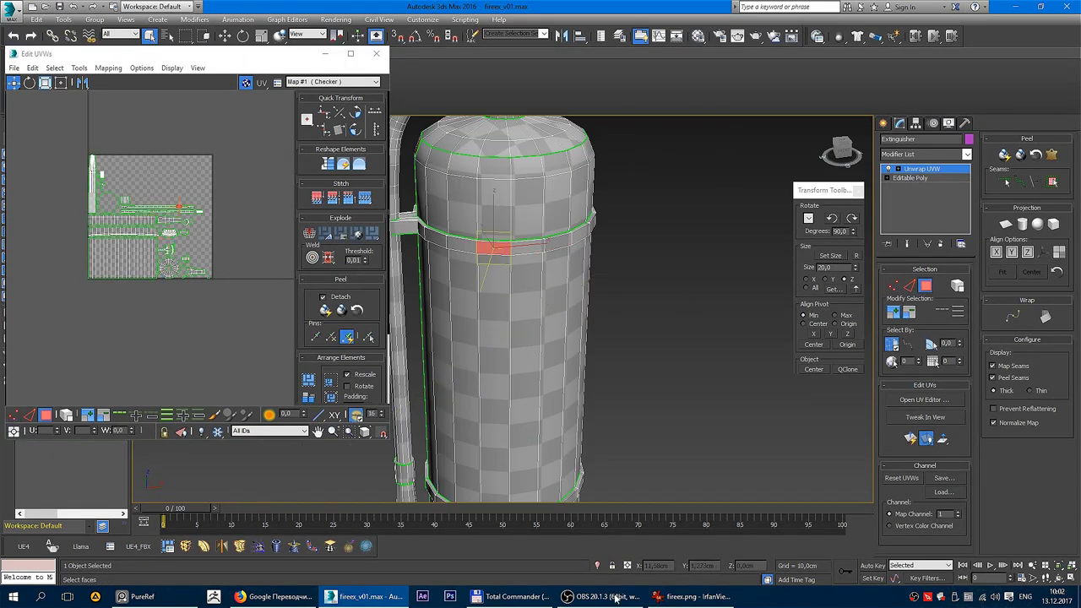
pyautogui.click(692, 596)
pyautogui.moveTo(335, 296); pyautogui.dragTo(338, 228)
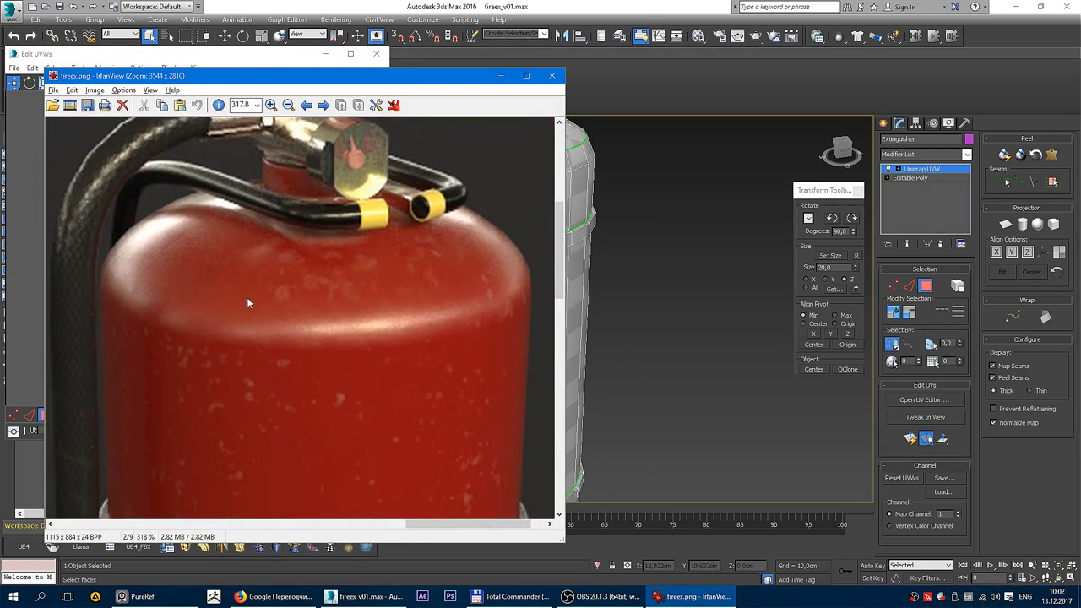
# Step: Maximize the firees.png reference, zoom to 148%, and pan down over the labels and bases
pyautogui.doubleClick(256, 282)
pyautogui.scroll(-2, 258, 288)
pyautogui.scroll(-1, 258, 288)
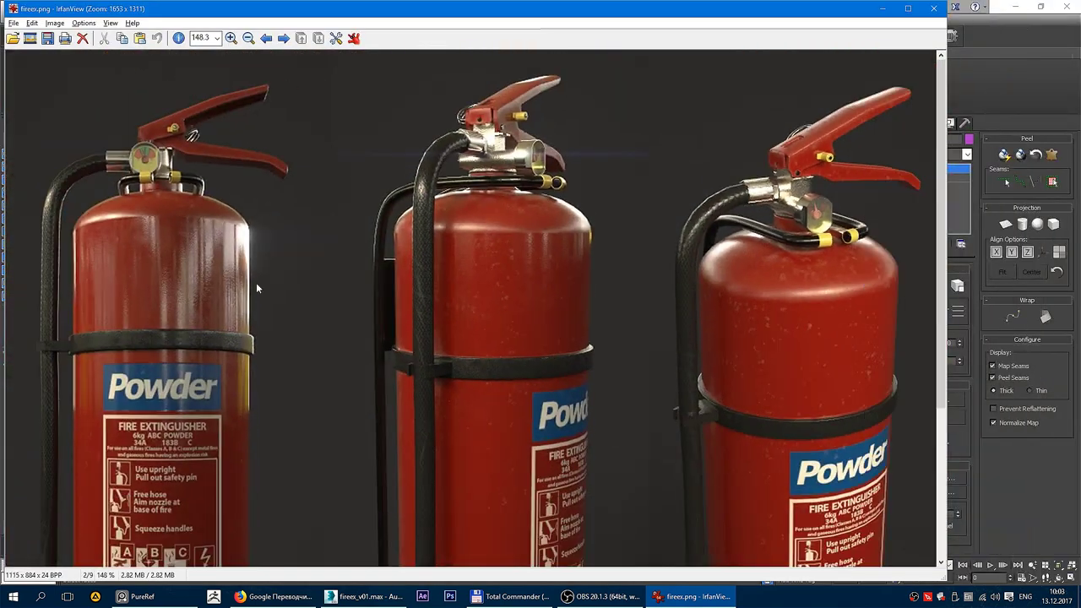
pyautogui.moveTo(453, 375); pyautogui.dragTo(432, 210)
pyautogui.scroll(-1, 456, 338)
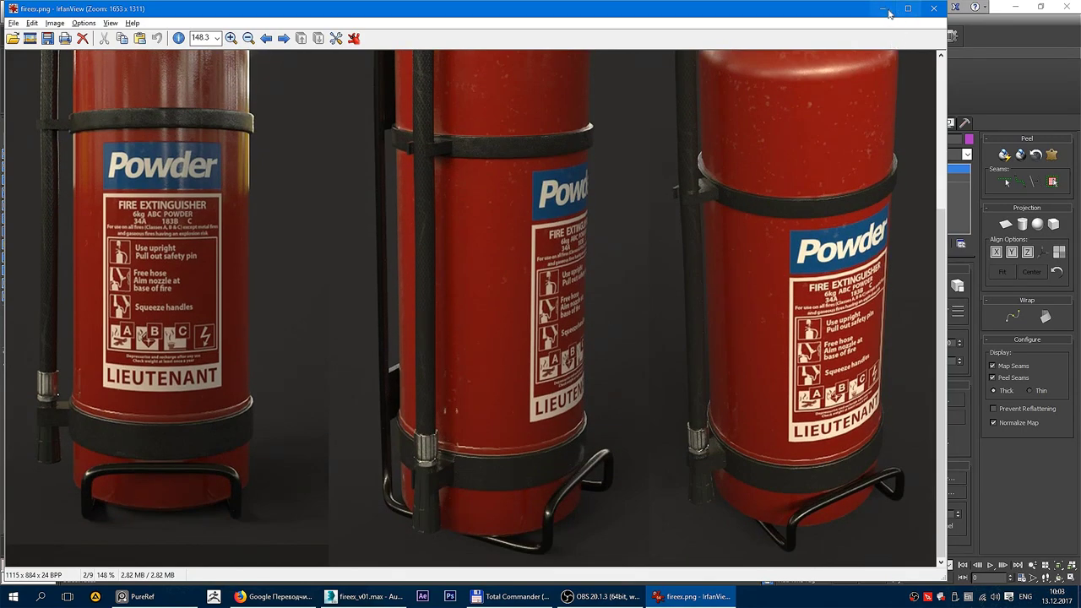
pyautogui.hotkey('alt', 'Tab')
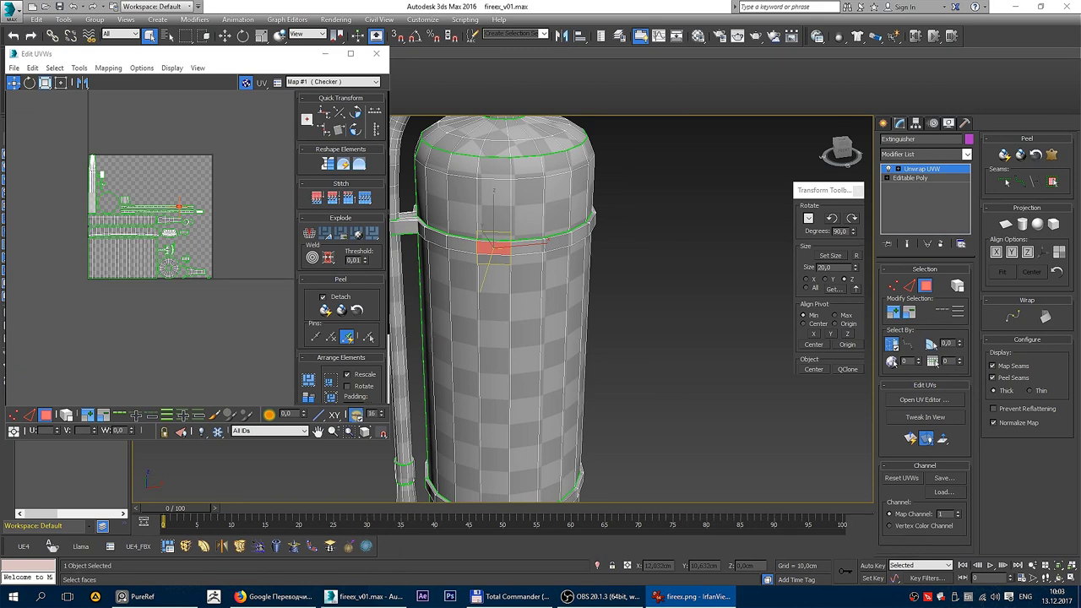
# Step: Select the upper band's face ring and move its UV strip to the top of the layout
pyautogui.scroll(1, 224, 240)
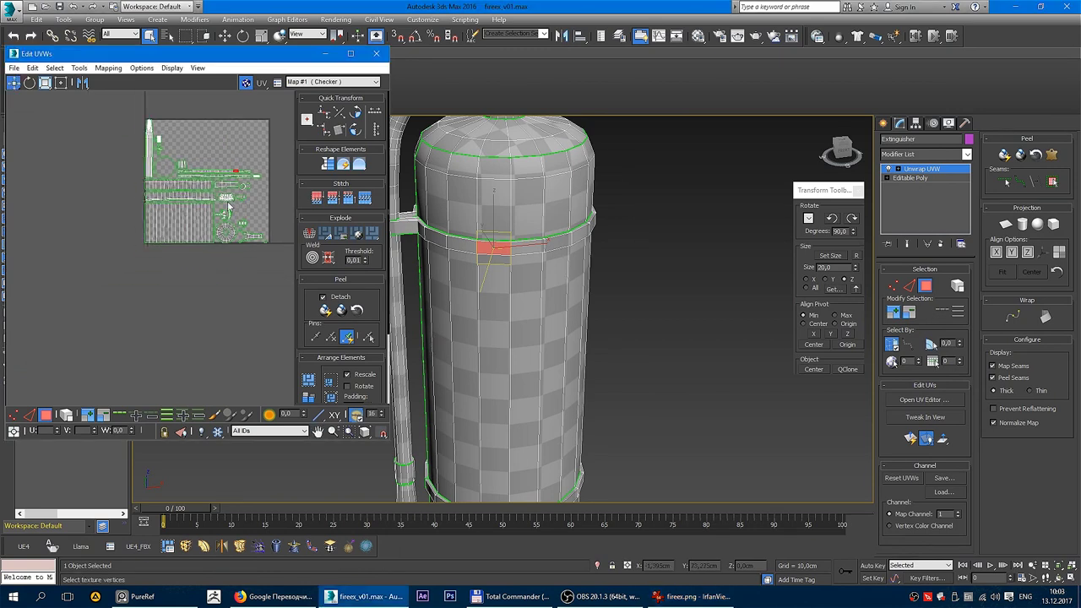
pyautogui.moveTo(226, 229)
pyautogui.mouseDown(button='middle')
pyautogui.moveTo(259, 216)
pyautogui.moveTo(216, 262)
pyautogui.mouseUp(button='middle')
pyautogui.scroll(1, 234, 312)
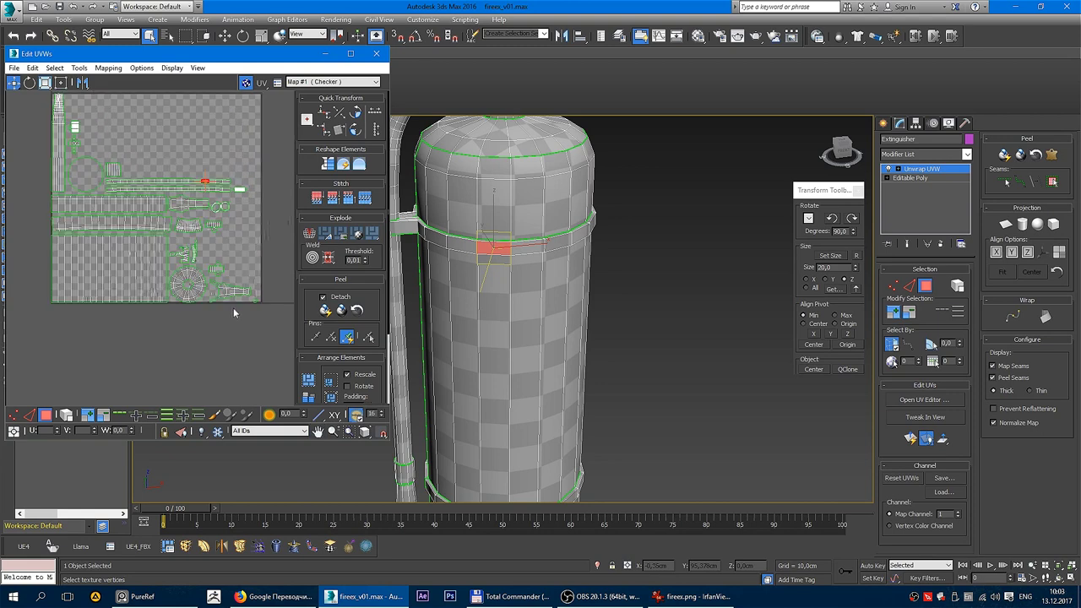
pyautogui.scroll(2, 204, 197)
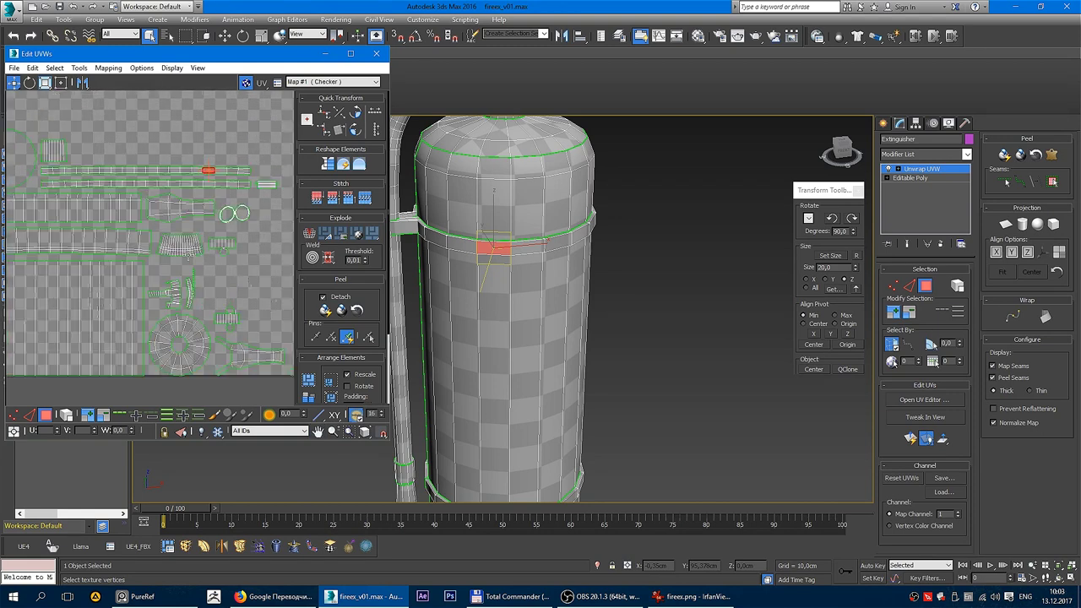
pyautogui.hotkey('ctrl', 'alt', 'z')
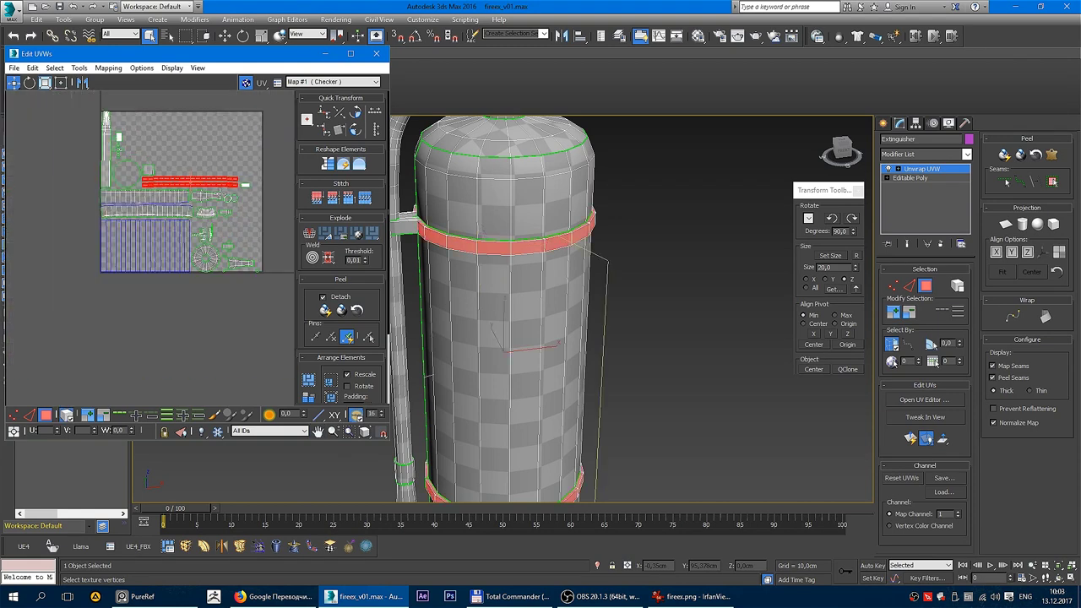
pyautogui.moveTo(223, 184)
pyautogui.mouseDown()
pyautogui.moveTo(190, 306)
pyautogui.moveTo(219, 259)
pyautogui.moveTo(241, 125)
pyautogui.mouseUp()
# Step: Fit all UV islands in the editor view and select the small bracket island
pyautogui.scroll(3, 241, 125)
pyautogui.scroll(2, 241, 125)
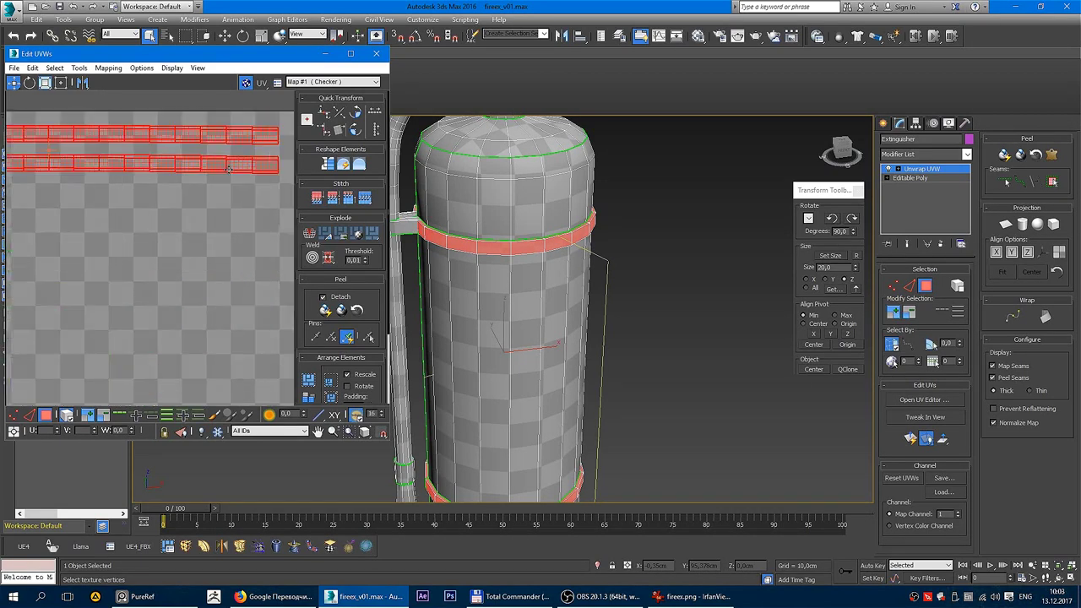
pyautogui.hotkey('ctrl', 'alt', 'z')
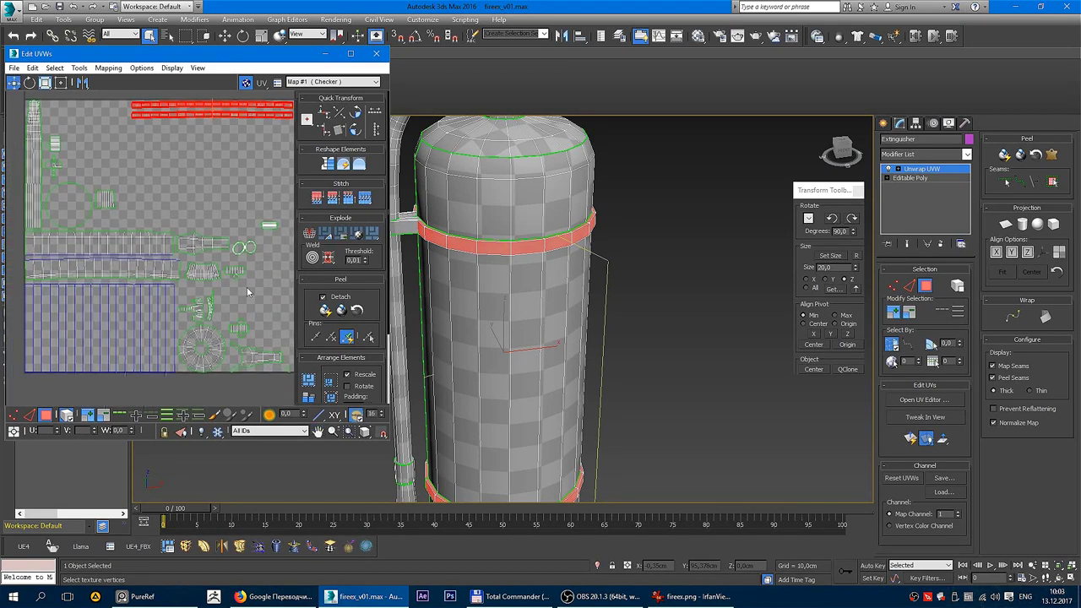
pyautogui.keyDown('alt'); pyautogui.moveTo(686, 259); pyautogui.dragTo(577, 273, button='middle'); pyautogui.keyUp('alt')
pyautogui.click(196, 311)
# Step: Place the bracket island at the upper right beside the long strip islands
pyautogui.scroll(2, 219, 320)
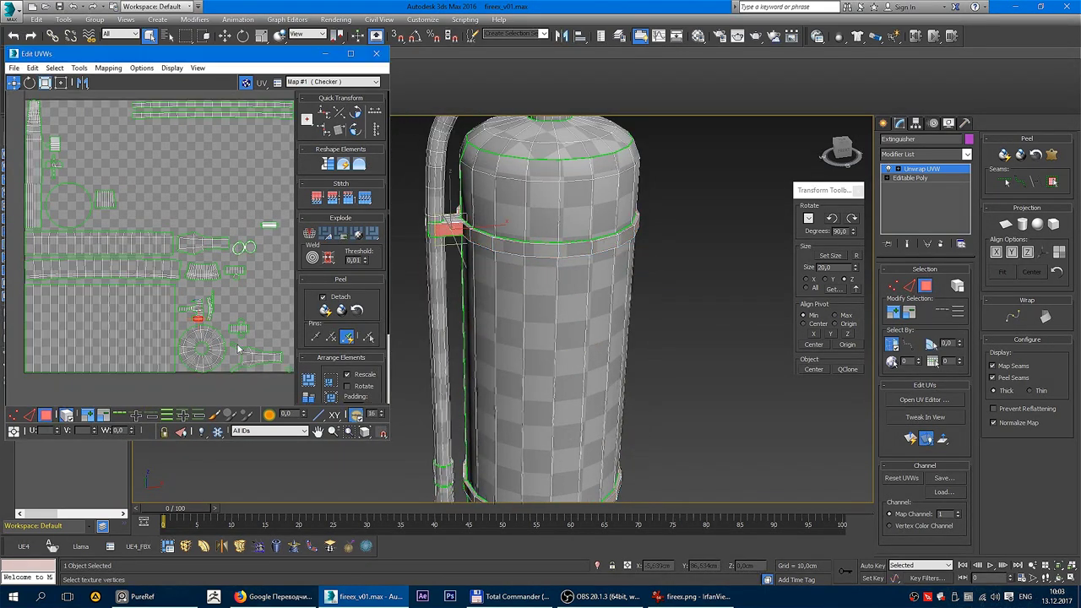
pyautogui.scroll(1, 239, 350)
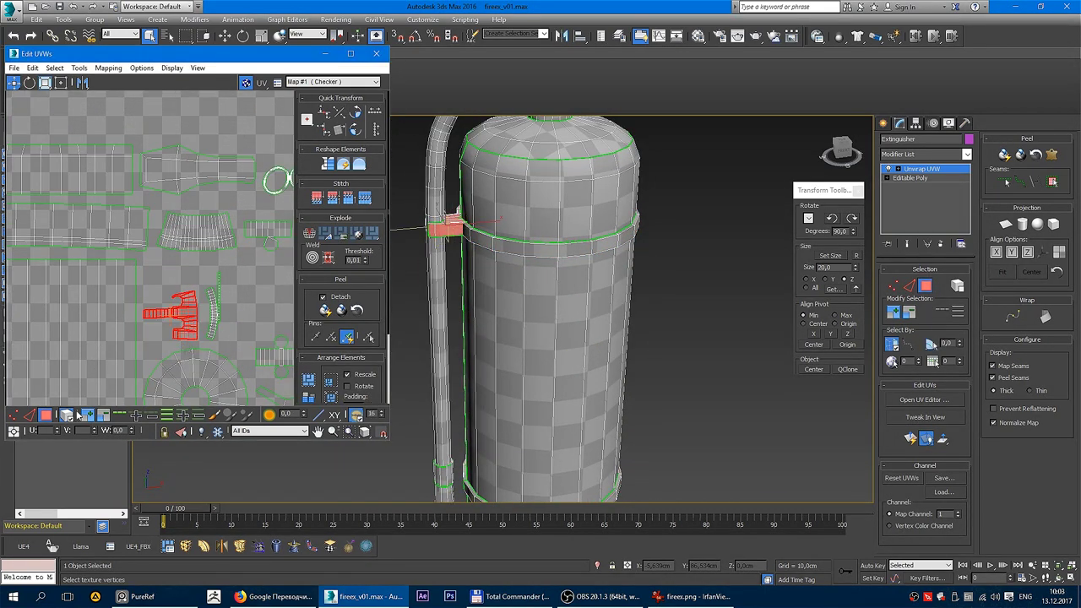
pyautogui.moveTo(196, 309); pyautogui.dragTo(229, 139)
pyautogui.moveTo(229, 140); pyautogui.dragTo(148, 384, button='middle')
pyautogui.moveTo(149, 384); pyautogui.dragTo(270, 169)
pyautogui.scroll(-2, 270, 169)
pyautogui.moveTo(199, 209); pyautogui.dragTo(221, 203)
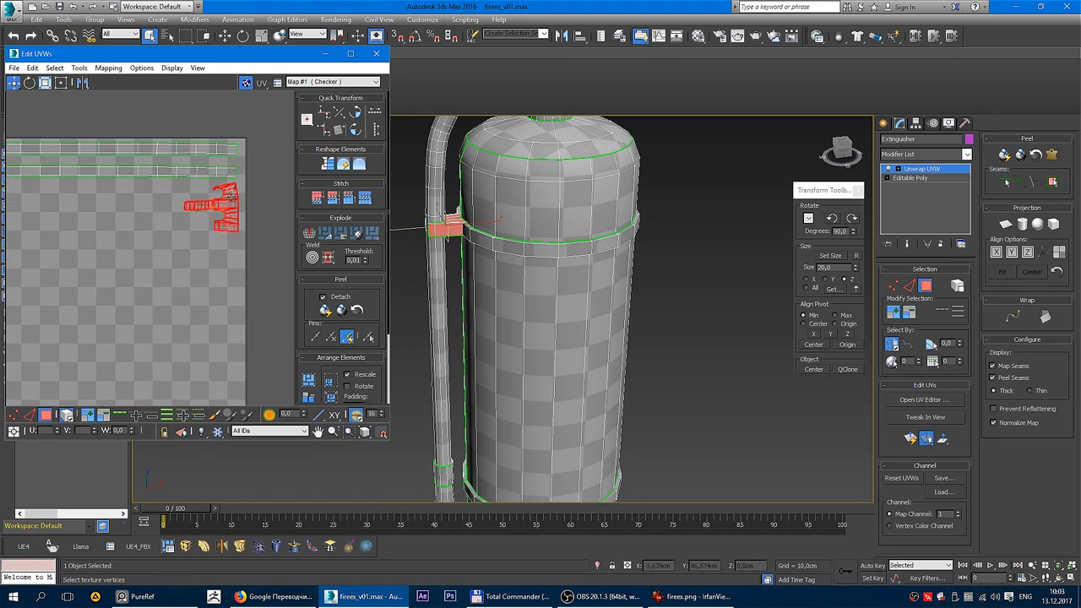
pyautogui.scroll(-1, 221, 203)
pyautogui.scroll(1, 532, 371)
pyautogui.scroll(-4, 538, 380)
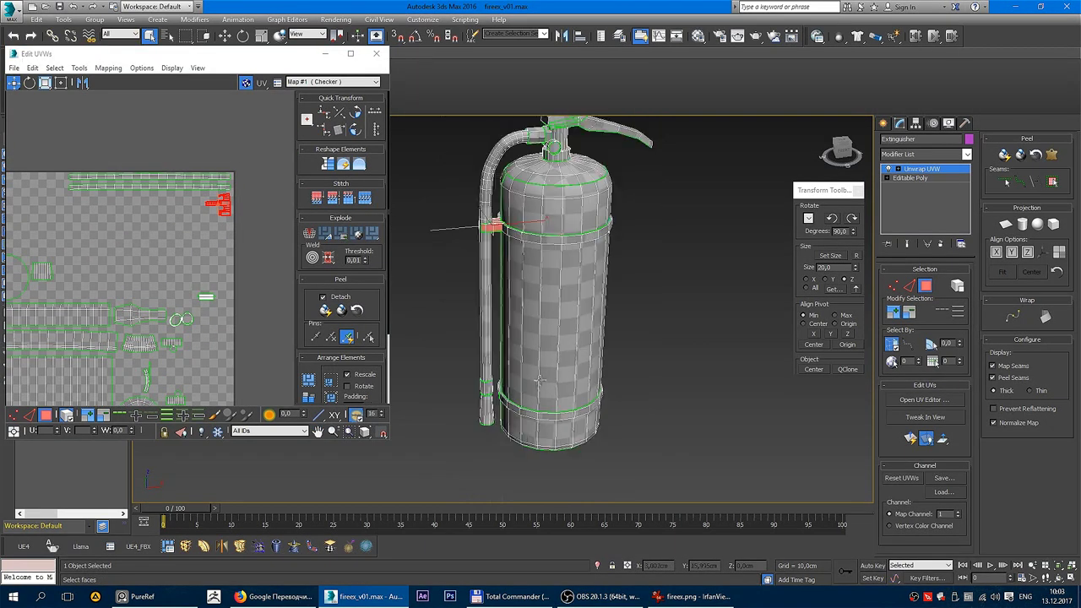
# Step: Move the small hose-end UV island up and to the right
pyautogui.scroll(3, 500, 377)
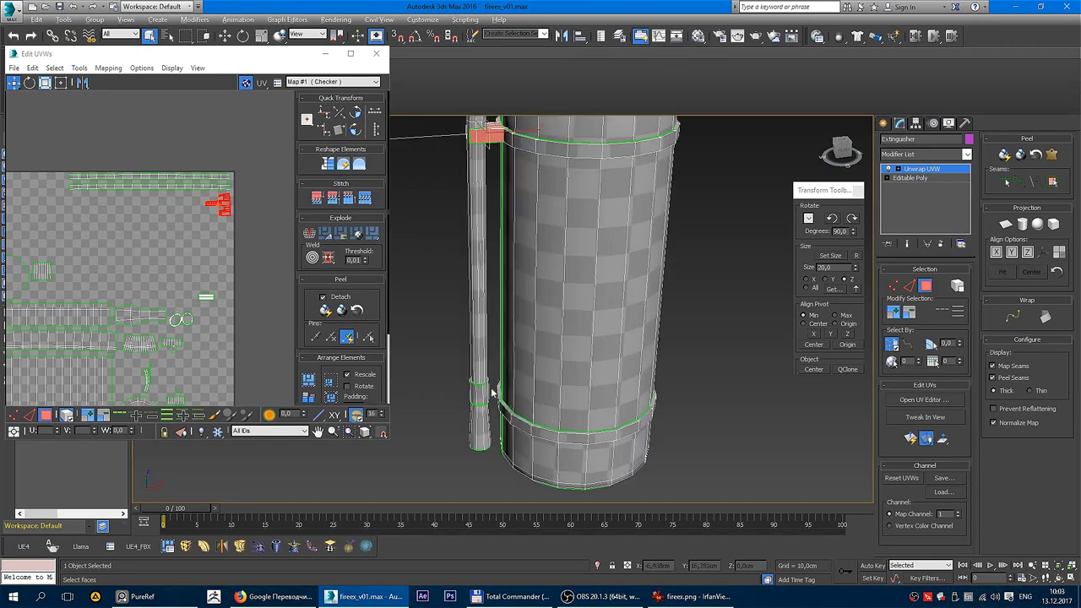
pyautogui.scroll(-1, 507, 363)
pyautogui.scroll(3, 490, 397)
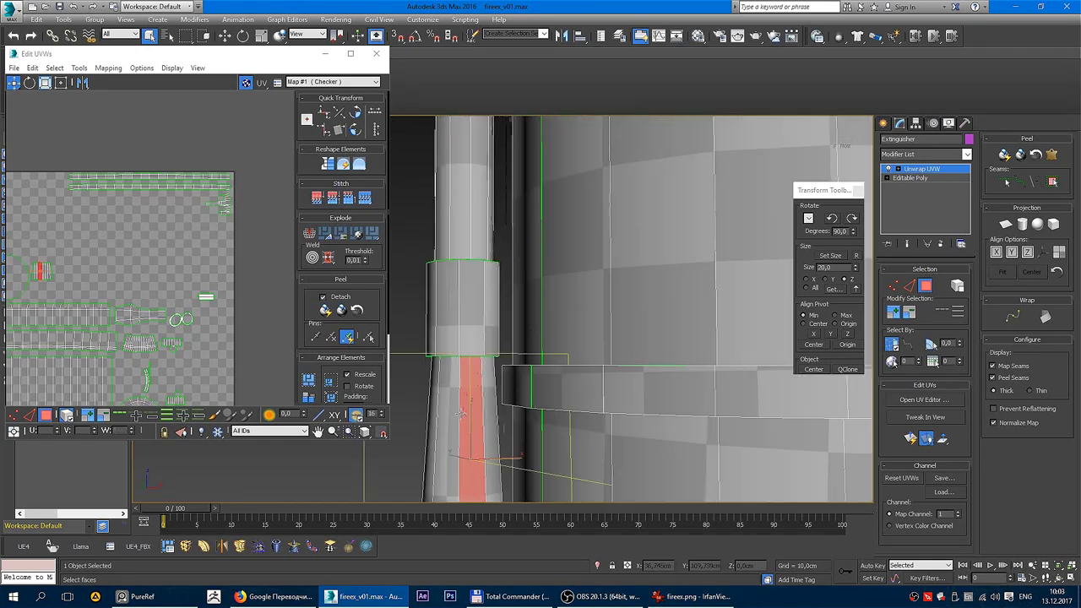
pyautogui.scroll(1, 244, 270)
pyautogui.scroll(1, 244, 269)
pyautogui.click(51, 197)
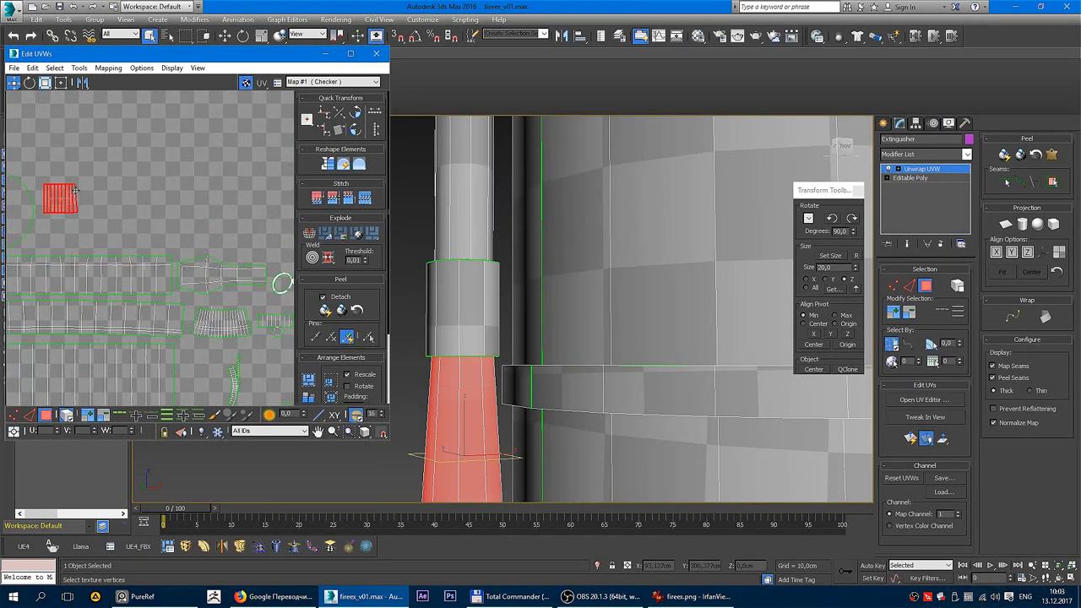
pyautogui.scroll(2, 76, 279)
pyautogui.moveTo(76, 279); pyautogui.dragTo(160, 236)
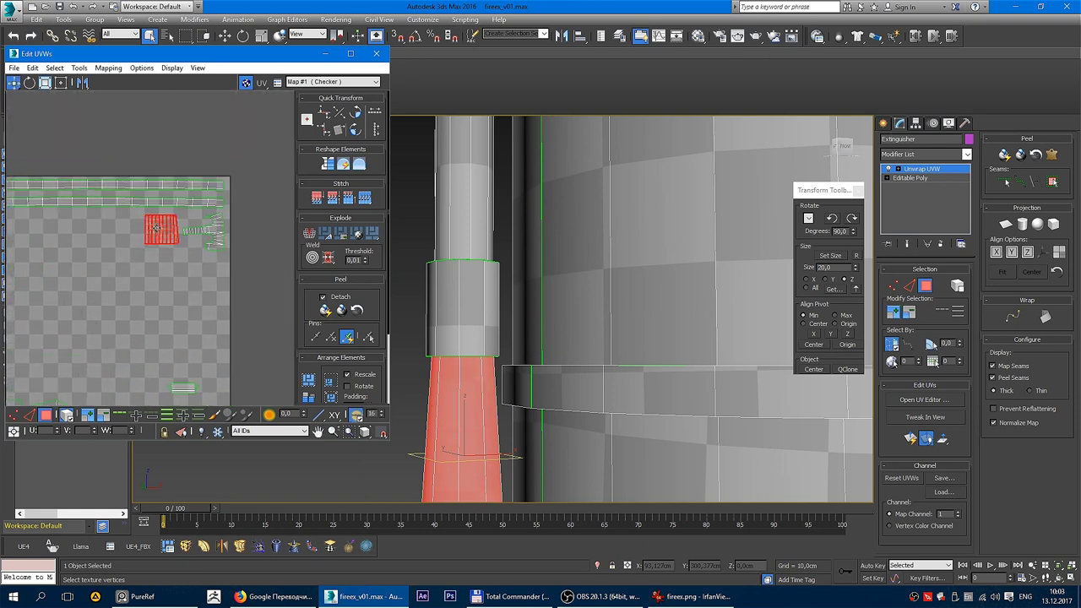
pyautogui.moveTo(557, 304)
pyautogui.keyDown('alt'); pyautogui.mouseDown(button='middle')
pyautogui.moveTo(576, 277)
pyautogui.moveTo(599, 282)
pyautogui.mouseUp(button='middle'); pyautogui.keyUp('alt')
# Step: Rotate the long hose strip's UVs 90° to lie horizontally and move it into free space
pyautogui.scroll(-5, 576, 277)
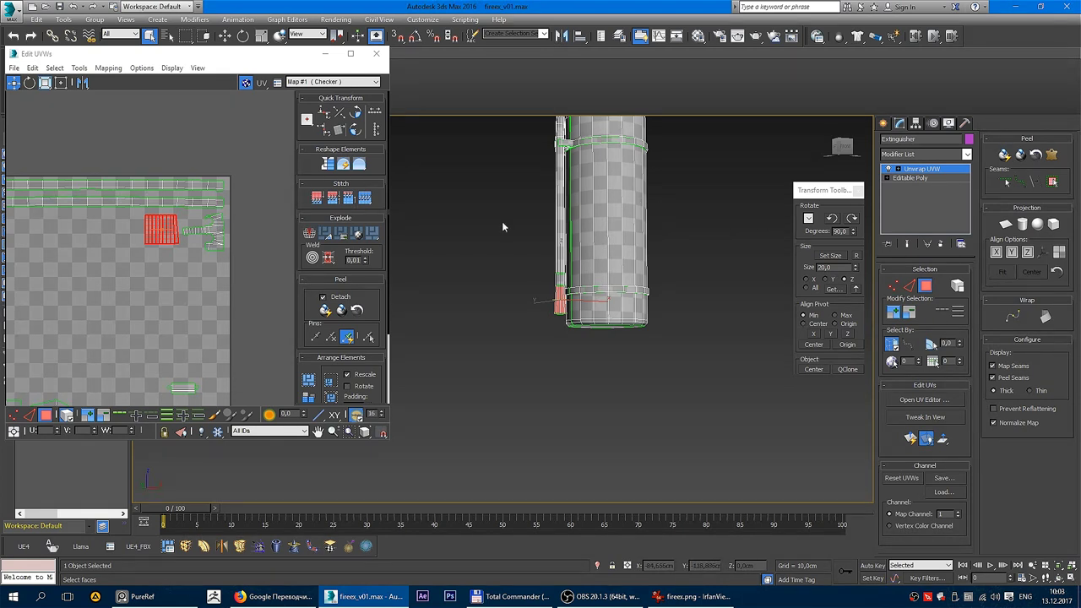
pyautogui.moveTo(490, 137); pyautogui.dragTo(581, 275)
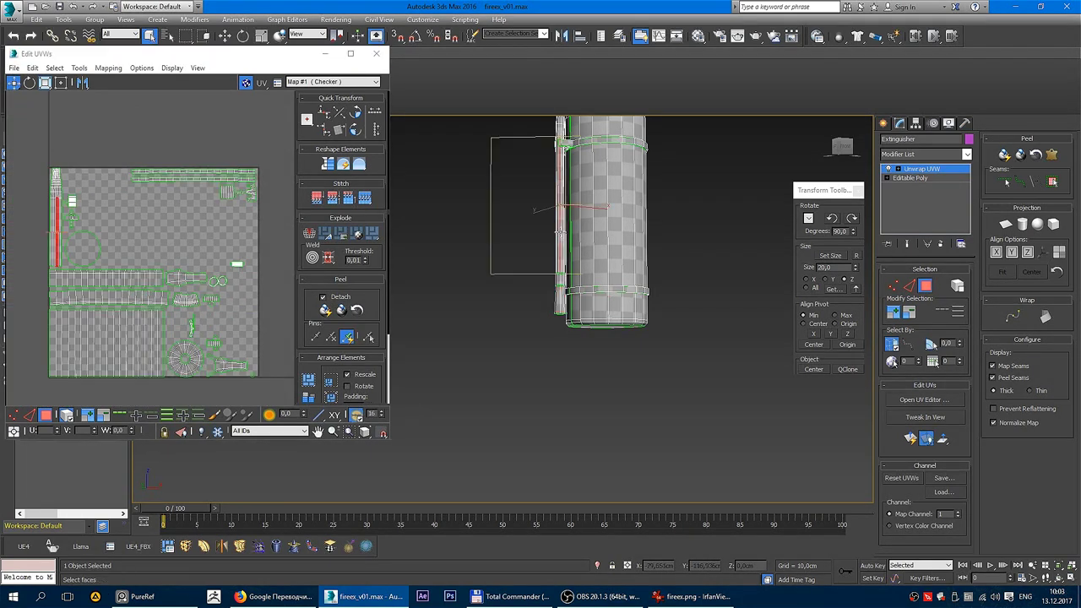
pyautogui.scroll(2, 133, 215)
pyautogui.moveTo(61, 139)
pyautogui.mouseDown()
pyautogui.moveTo(101, 197)
pyautogui.moveTo(209, 198)
pyautogui.mouseUp()
pyautogui.click(354, 111)
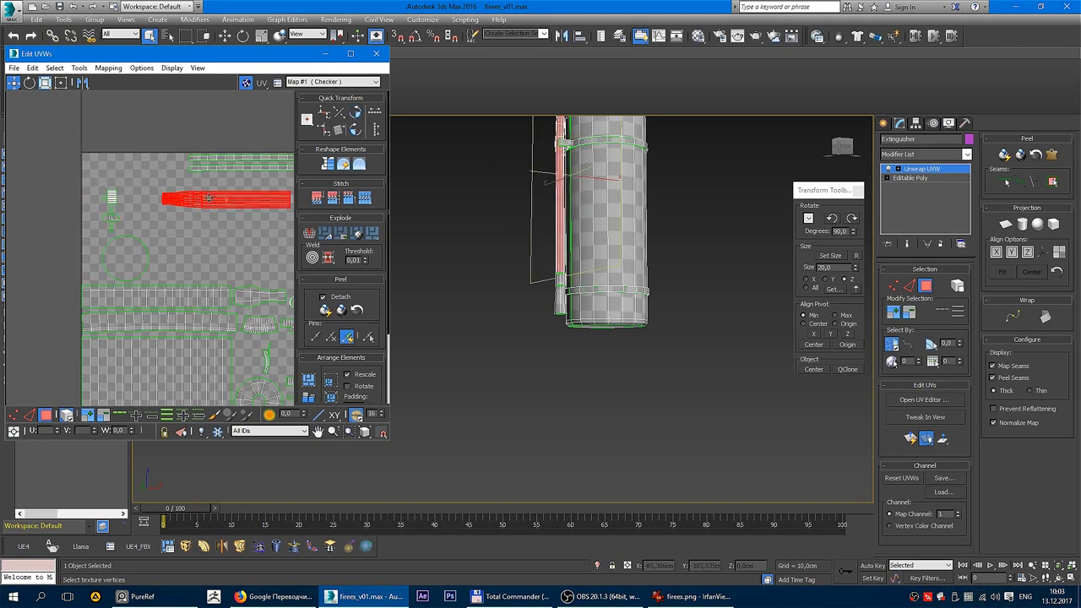
pyautogui.scroll(2, 208, 198)
pyautogui.moveTo(140, 232); pyautogui.dragTo(139, 204)
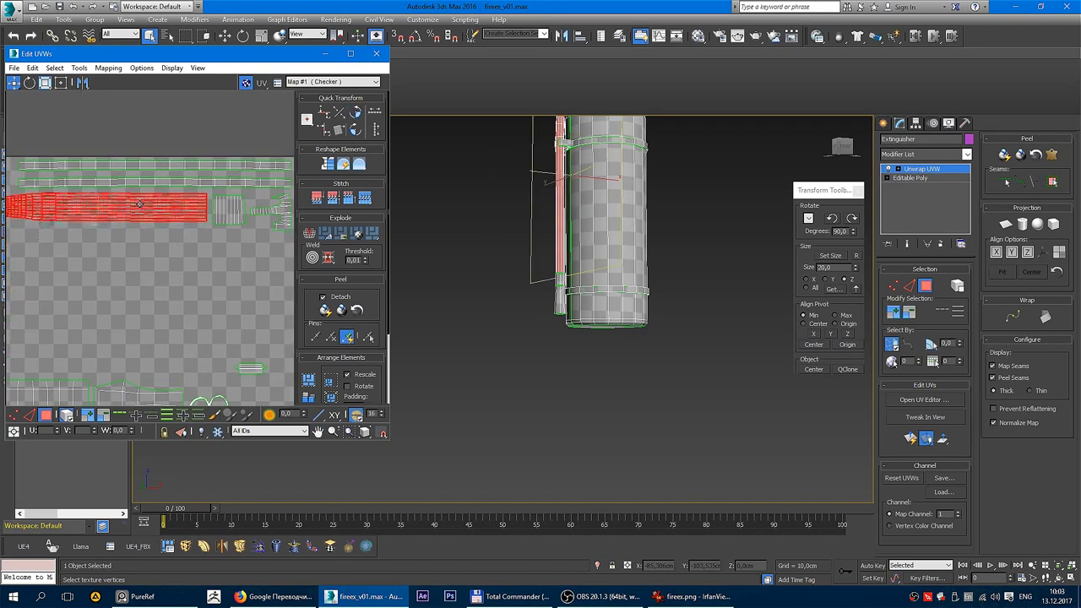
# Step: Clear the UV selection and repack all islands with Pack Normalize
pyautogui.scroll(-3, 144, 211)
pyautogui.scroll(-1, 169, 241)
pyautogui.click(167, 240)
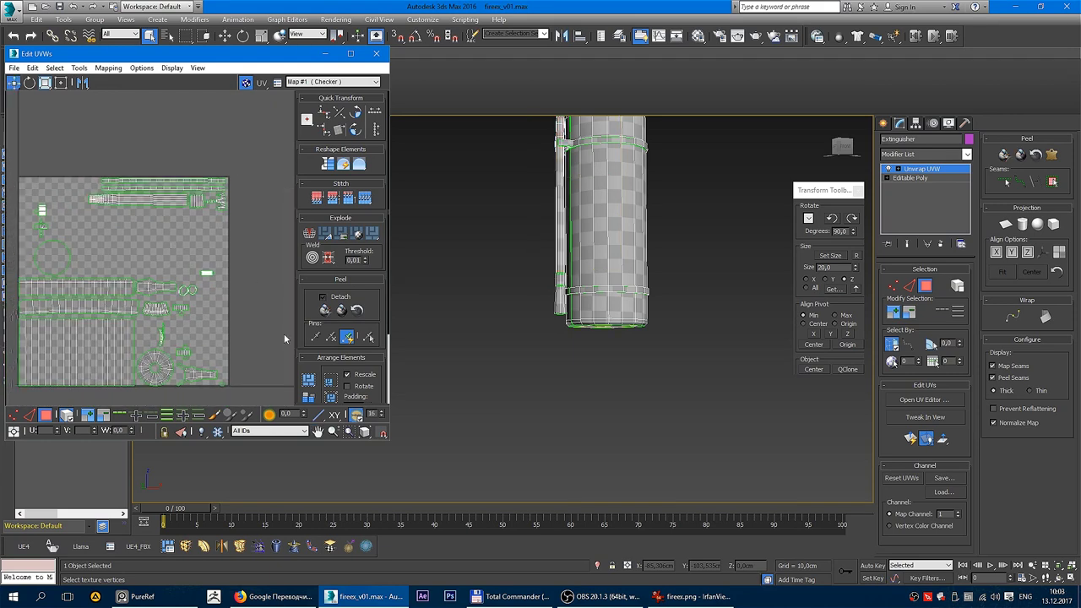
pyautogui.click(309, 378)
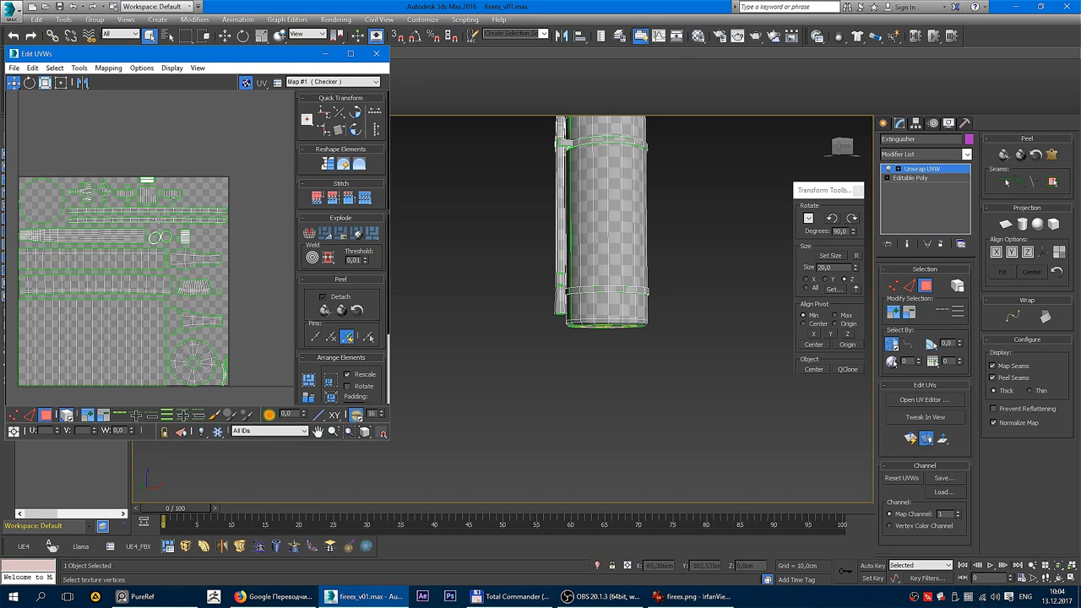
pyautogui.moveTo(132, 229); pyautogui.dragTo(166, 234, button='middle')
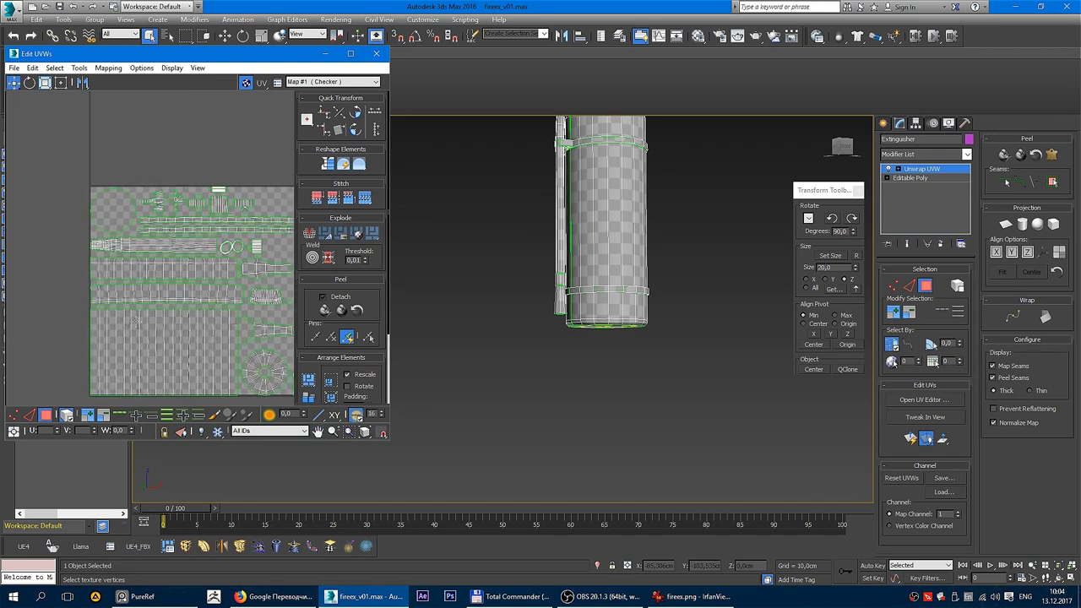
# Step: Move the two long UV strips and a small cluster up above the UV layout
pyautogui.click(97, 245)
pyautogui.moveTo(126, 254); pyautogui.dragTo(86, 272, button='middle')
pyautogui.moveTo(152, 241); pyautogui.dragTo(198, 156)
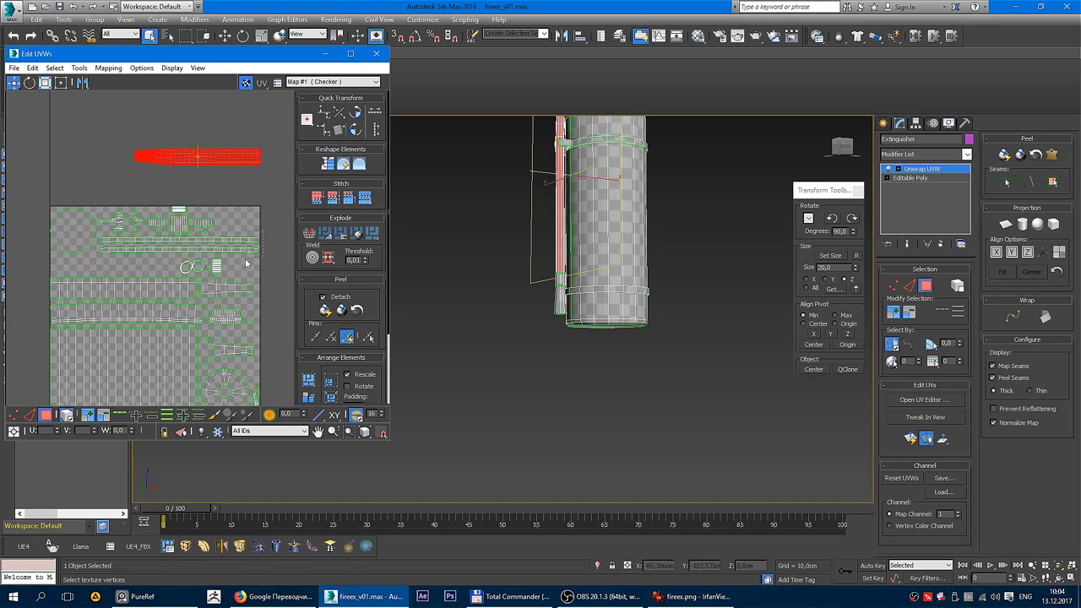
pyautogui.click(245, 245)
pyautogui.moveTo(245, 245); pyautogui.dragTo(245, 127)
pyautogui.scroll(2, 107, 196)
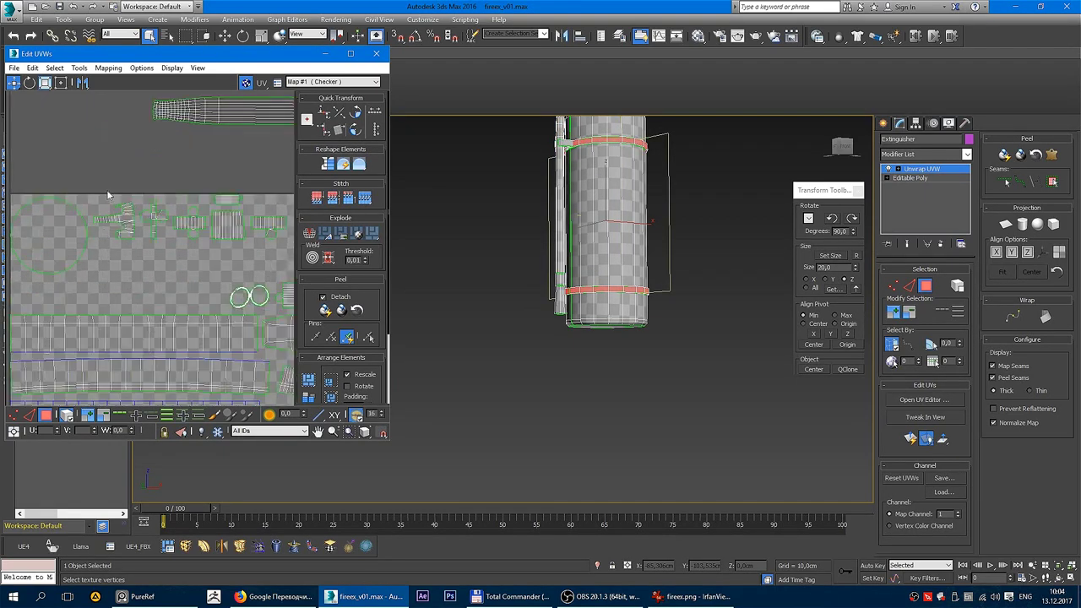
pyautogui.moveTo(123, 221); pyautogui.dragTo(142, 137)
pyautogui.scroll(-2, 143, 169)
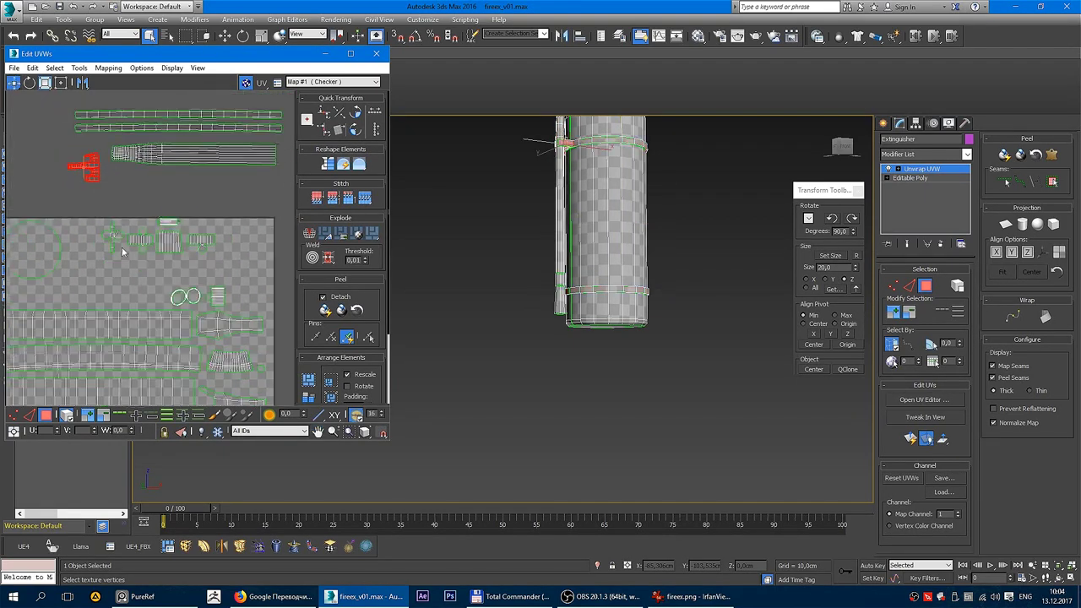
pyautogui.moveTo(122, 251); pyautogui.dragTo(131, 239, button='middle')
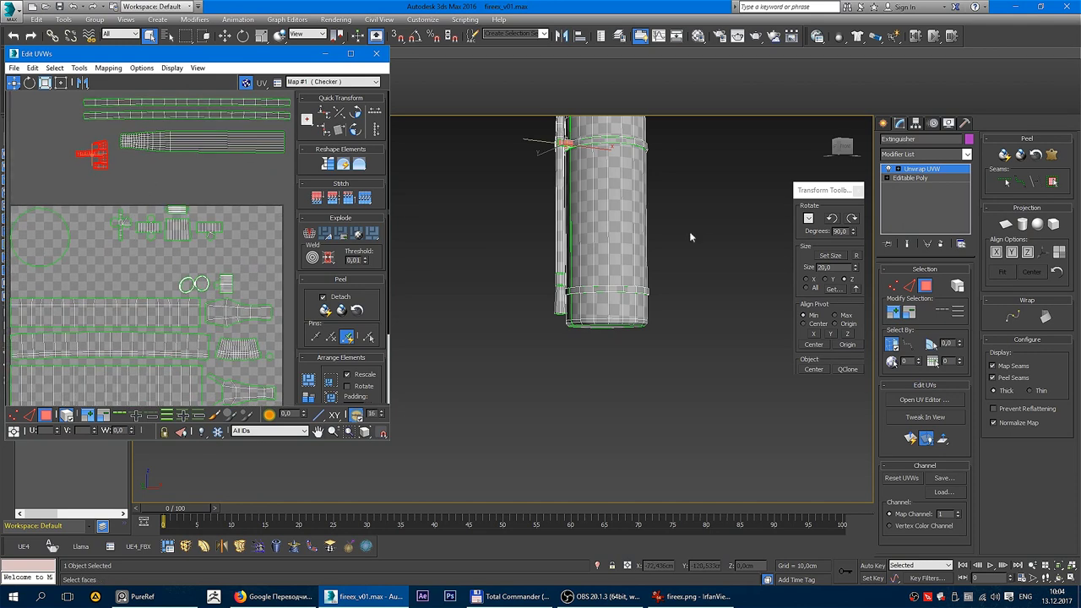
# Step: Orbit the viewport to see the whole extinguisher, then move the nozzle UV pieces off to the left
pyautogui.keyDown('alt'); pyautogui.moveTo(444, 278); pyautogui.dragTo(583, 188, button='middle'); pyautogui.keyUp('alt')
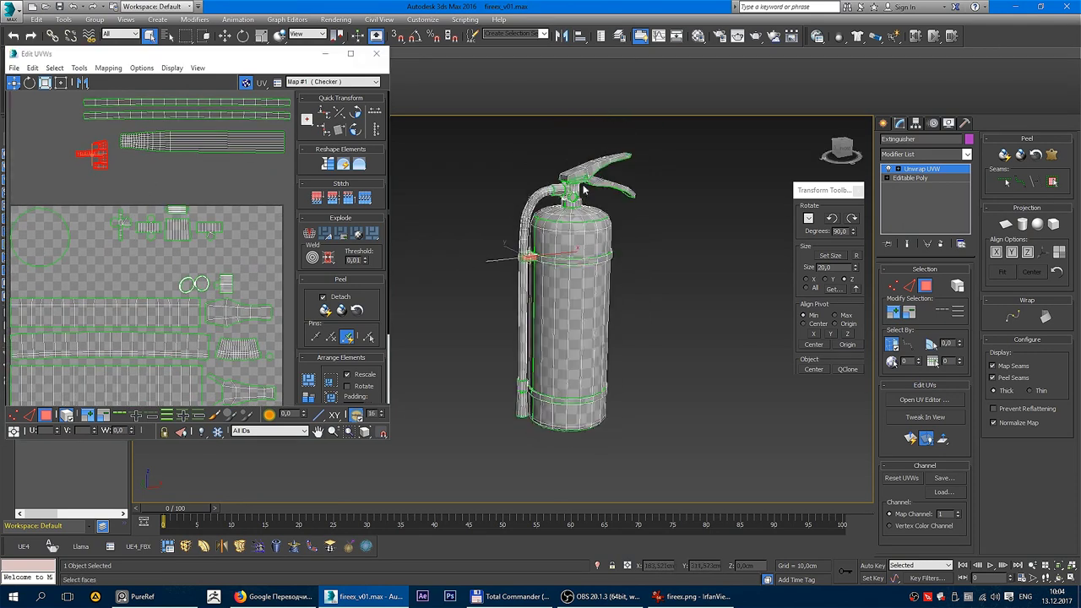
pyautogui.scroll(3, 587, 198)
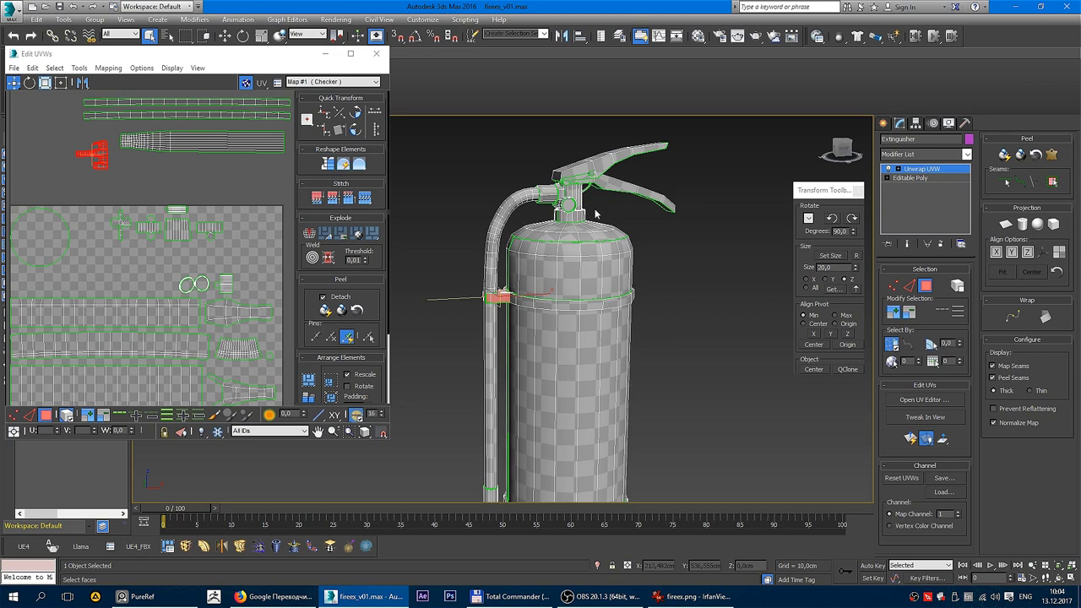
pyautogui.moveTo(188, 211); pyautogui.dragTo(202, 195, button='middle')
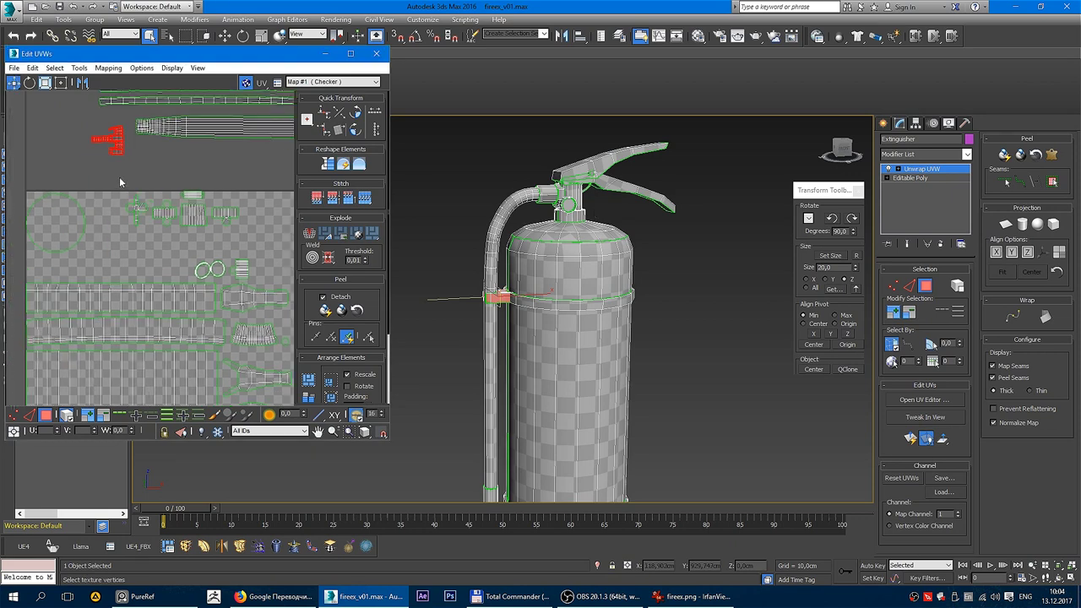
pyautogui.moveTo(260, 239); pyautogui.dragTo(259, 235)
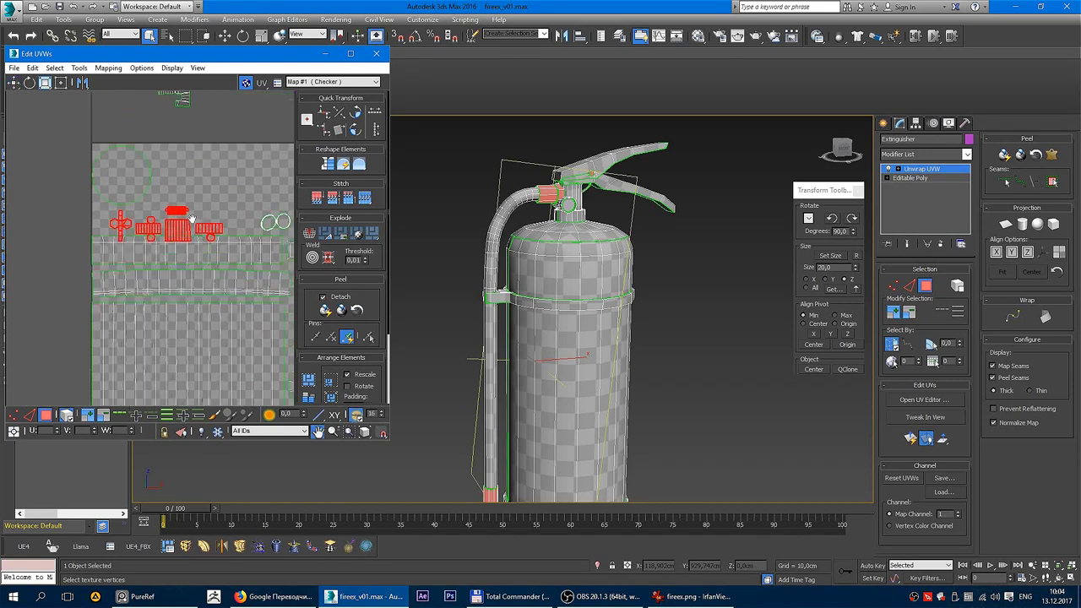
pyautogui.moveTo(195, 215); pyautogui.dragTo(152, 178)
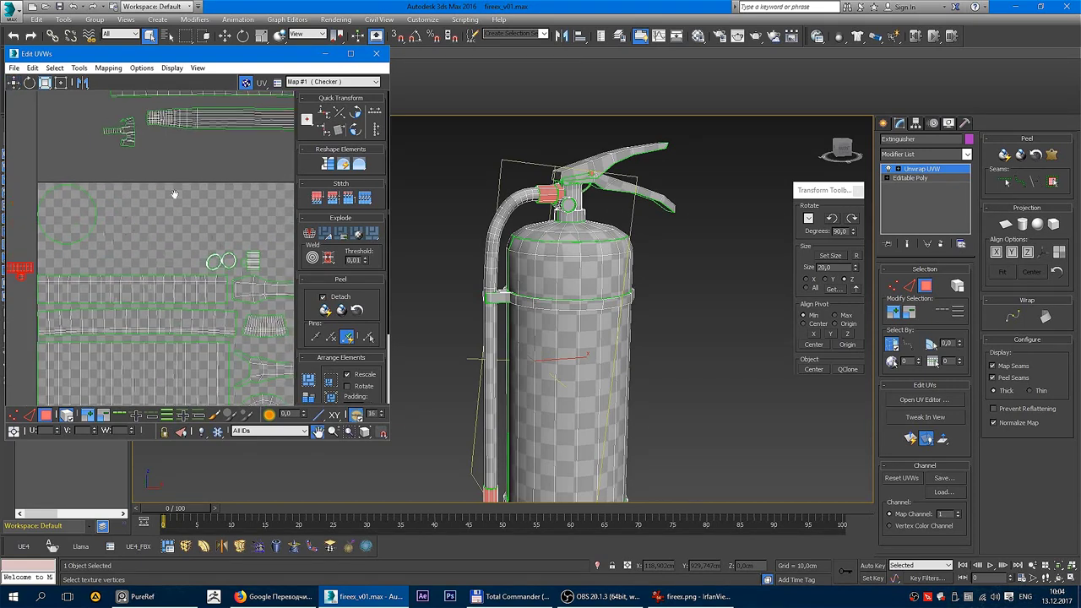
# Step: Place the long band strips, pipe strip and nozzle cluster inside the checker tile
pyautogui.moveTo(128, 222); pyautogui.dragTo(60, 298, button='middle')
pyautogui.click(190, 181)
pyautogui.moveTo(189, 186); pyautogui.dragTo(184, 275)
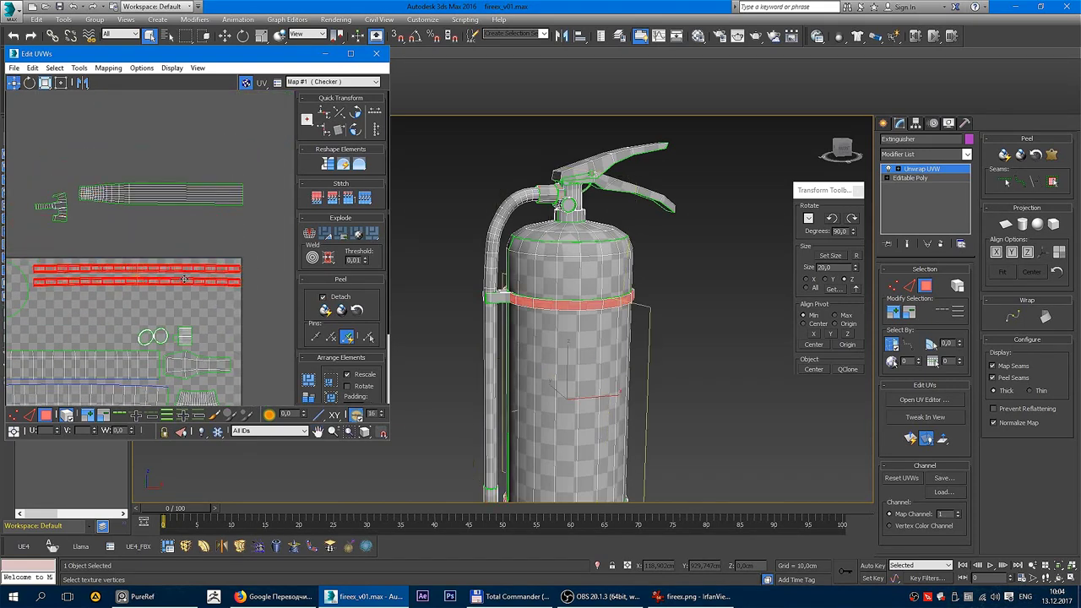
pyautogui.moveTo(172, 205); pyautogui.dragTo(167, 306)
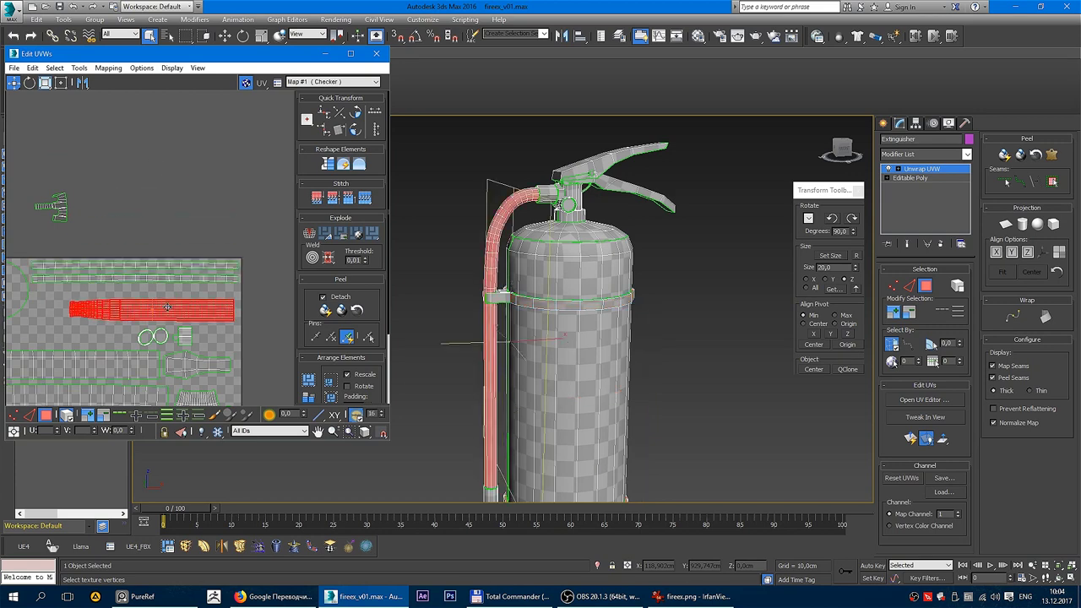
pyautogui.moveTo(52, 207); pyautogui.dragTo(63, 301)
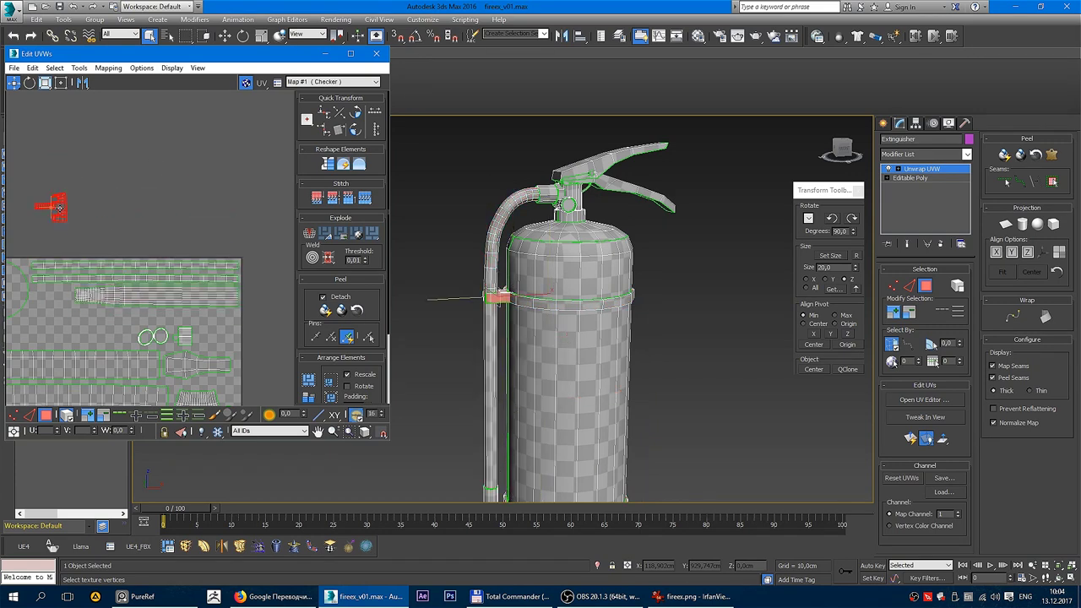
pyautogui.moveTo(62, 301)
pyautogui.mouseDown(button='middle')
pyautogui.moveTo(167, 236)
pyautogui.moveTo(156, 221)
pyautogui.mouseUp(button='middle')
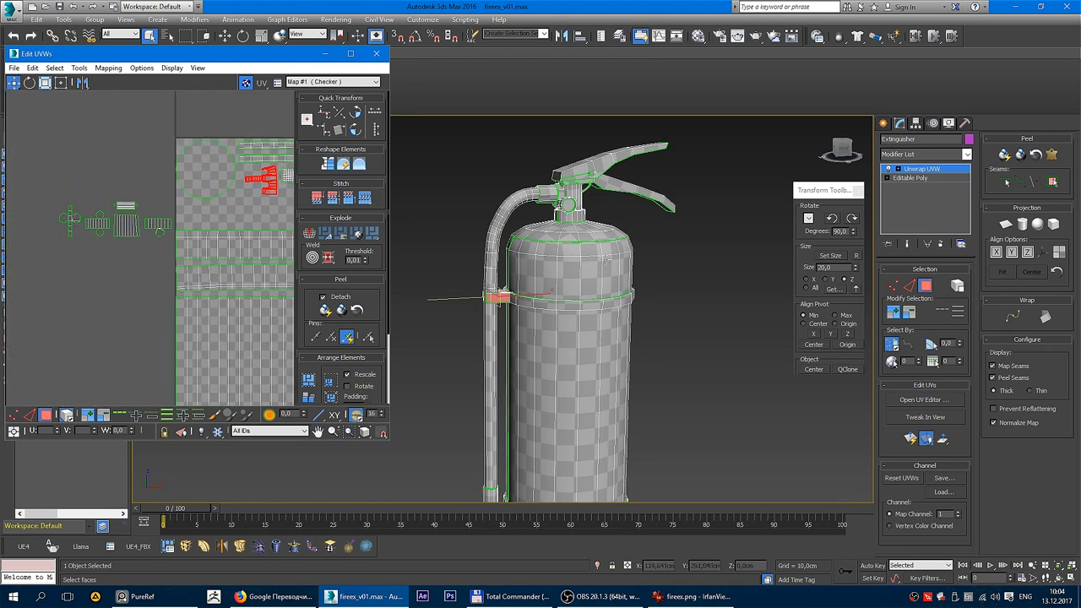
pyautogui.scroll(-2, 160, 203)
pyautogui.click(592, 247)
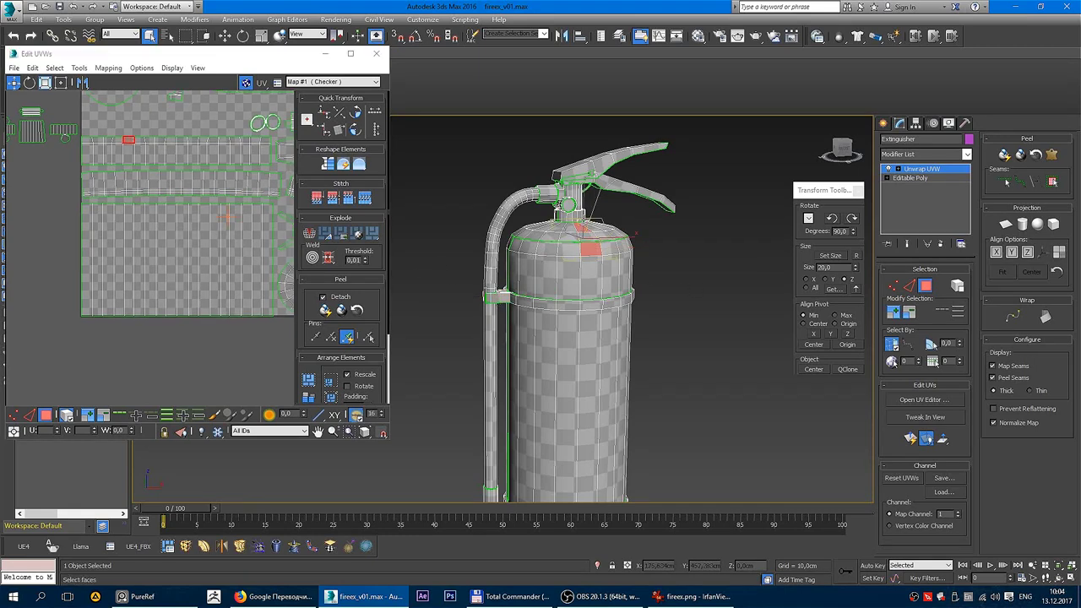
# Step: Select a strip of body faces plus the bottom cap to locate them in the UV layout
pyautogui.scroll(5, 575, 211)
pyautogui.moveTo(574, 213)
pyautogui.keyDown('alt'); pyautogui.mouseDown(button='middle')
pyautogui.moveTo(562, 298)
pyautogui.moveTo(582, 268)
pyautogui.mouseUp(button='middle'); pyautogui.keyUp('alt')
pyautogui.scroll(2, 582, 267)
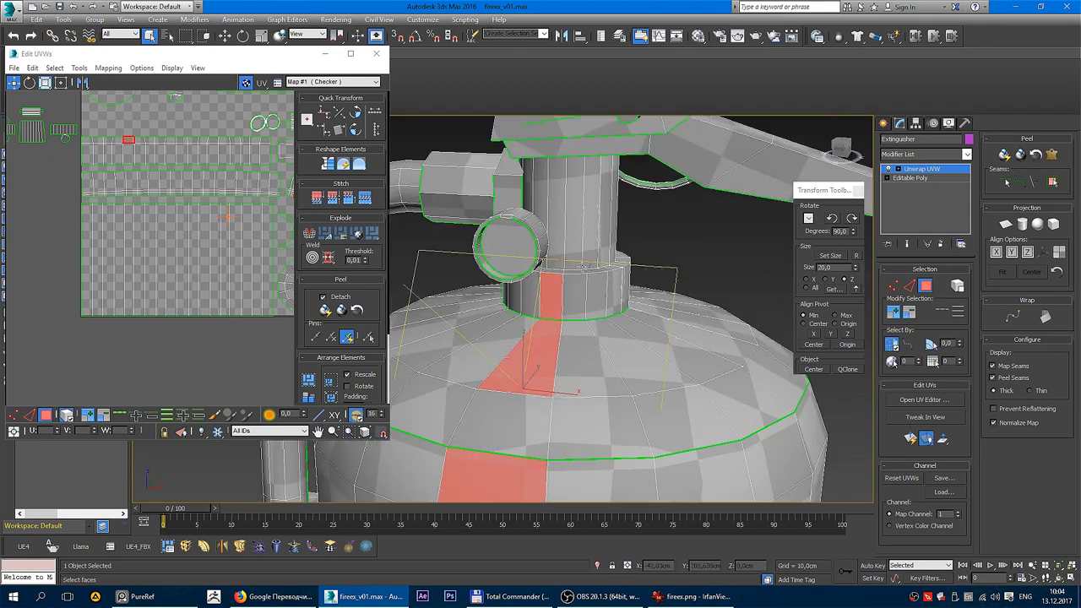
pyautogui.scroll(2, 562, 253)
pyautogui.scroll(-5, 563, 253)
pyautogui.keyDown('shift'); pyautogui.click(557, 296); pyautogui.keyUp('shift')
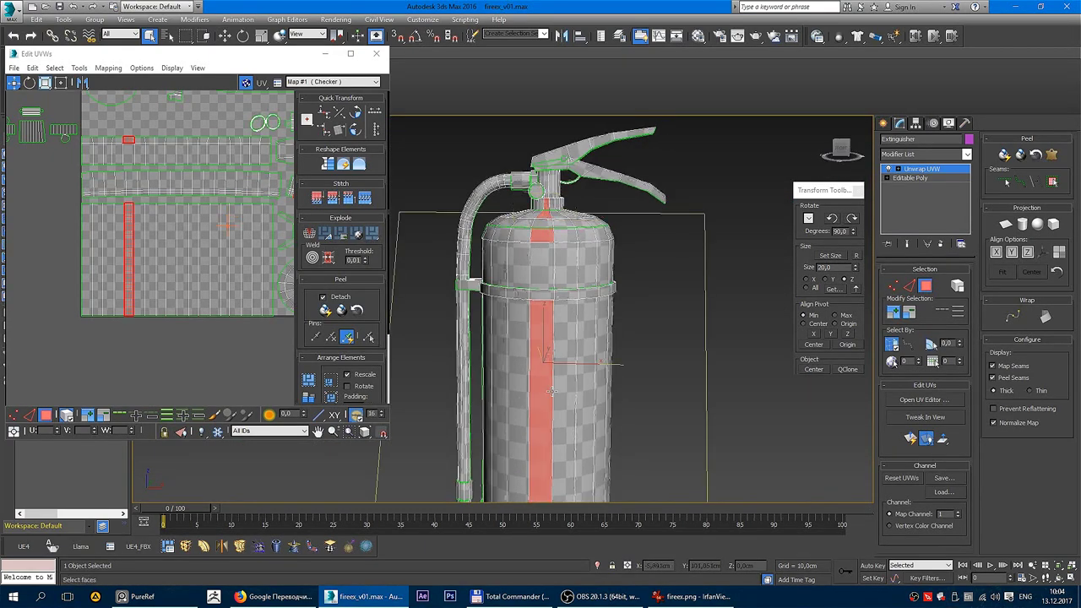
pyautogui.scroll(4, 460, 394)
pyautogui.keyDown('alt'); pyautogui.moveTo(460, 394); pyautogui.dragTo(524, 363, button='middle'); pyautogui.keyUp('alt')
pyautogui.keyDown('ctrl'); pyautogui.click(562, 448); pyautogui.keyUp('ctrl')
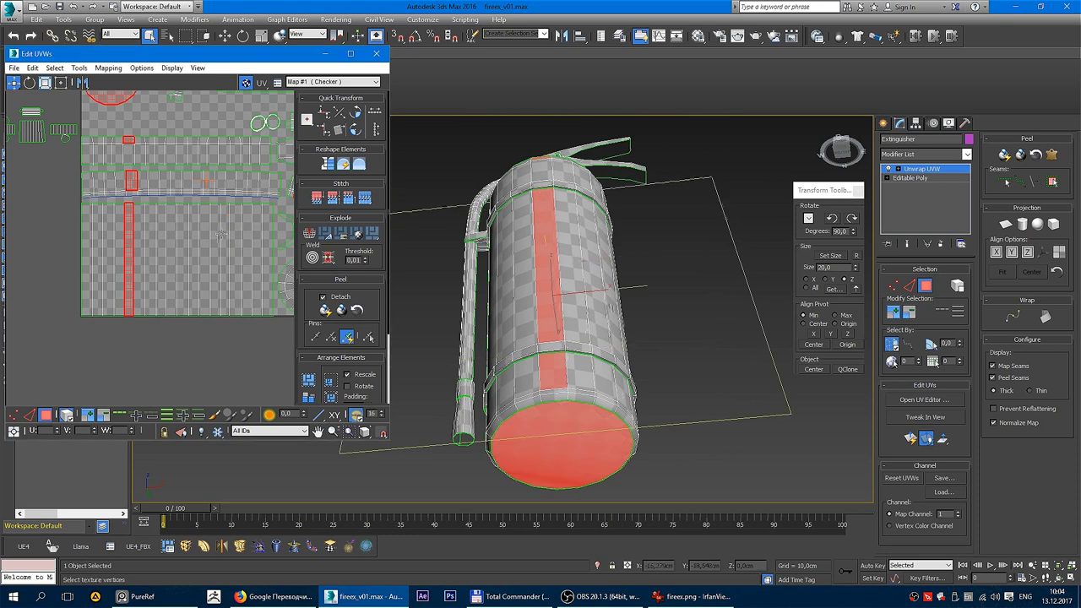
# Step: Select all of the extinguisher's UV shells and centre the full layout in the editor
pyautogui.press('z')
pyautogui.scroll(2, 199, 318)
pyautogui.scroll(2, 201, 325)
pyautogui.scroll(2, 203, 342)
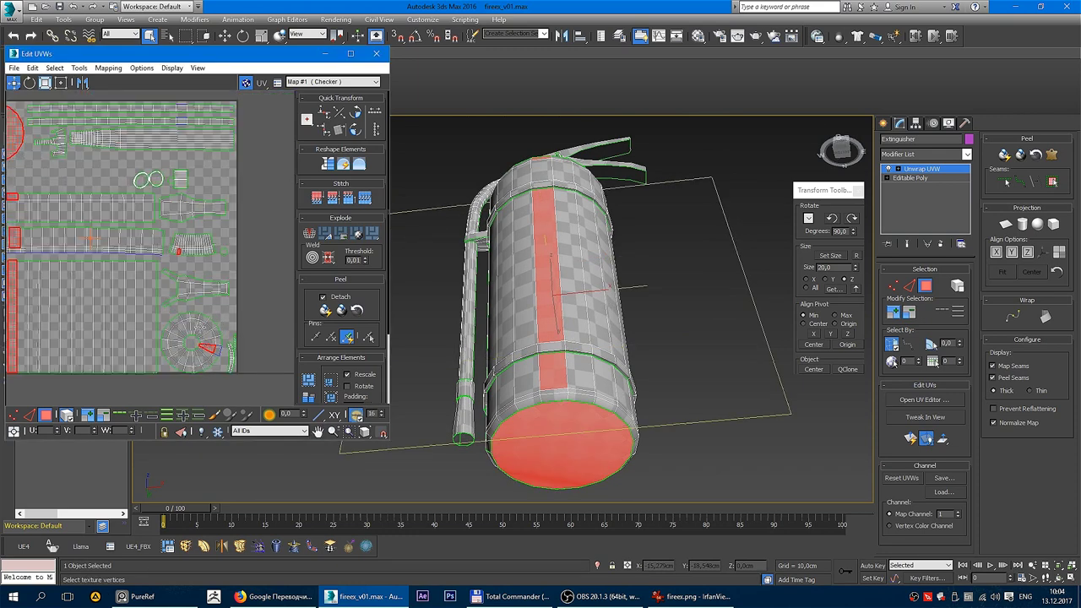
pyautogui.click(89, 417)
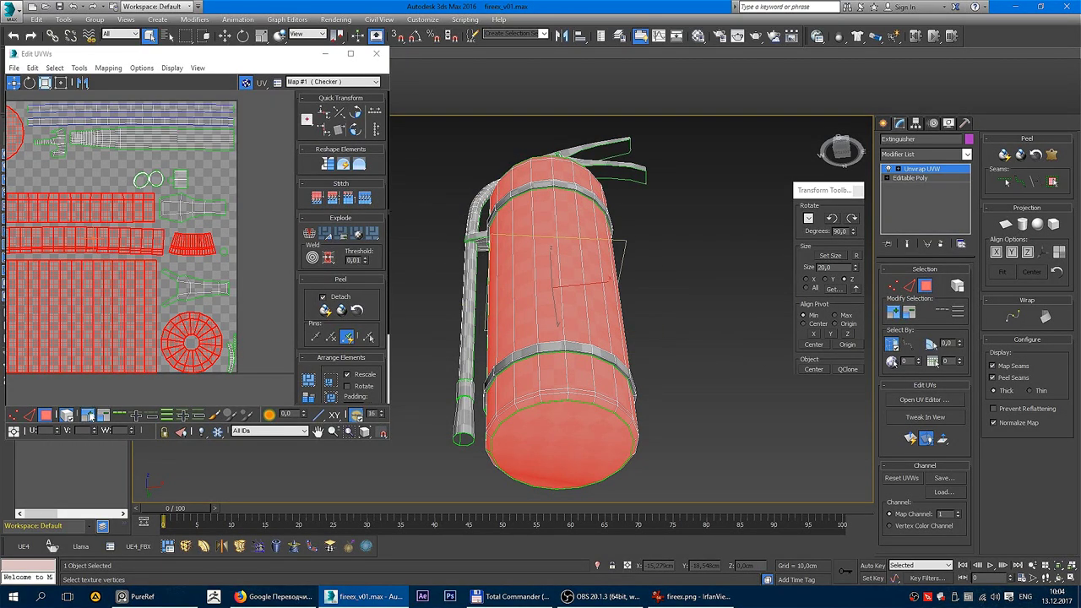
pyautogui.scroll(2, 210, 224)
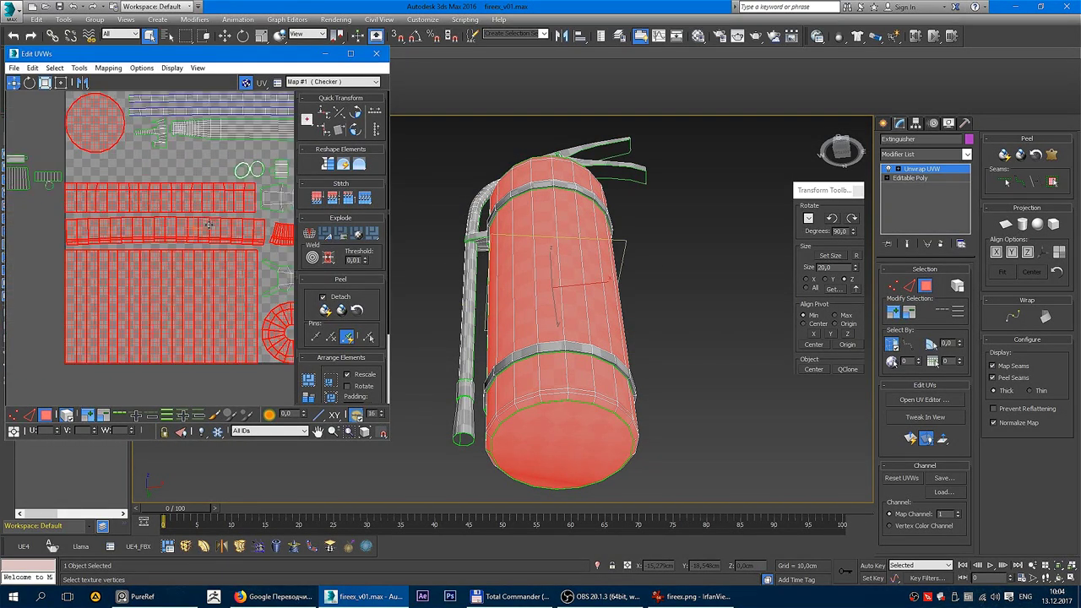
pyautogui.scroll(-1, 249, 285)
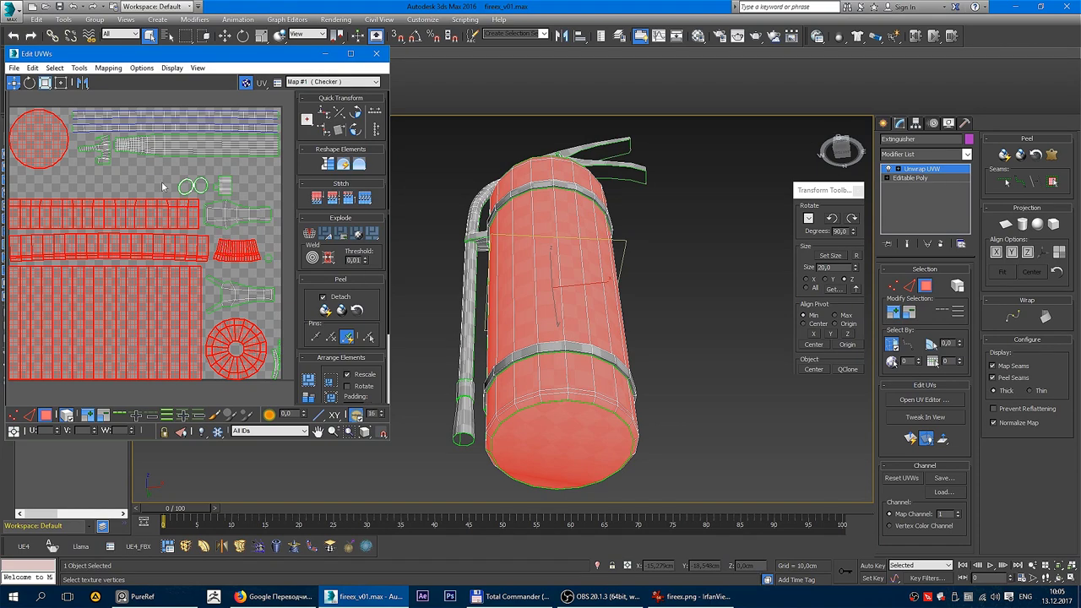
pyautogui.scroll(2, 163, 186)
pyautogui.scroll(-3, 202, 265)
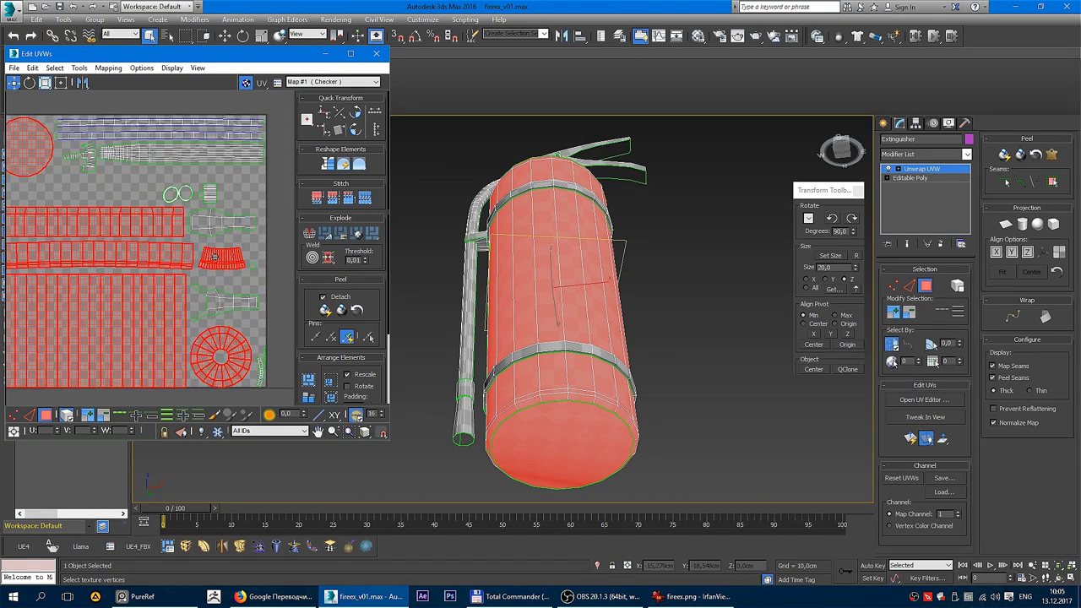
pyautogui.moveTo(214, 257); pyautogui.dragTo(160, 291, button='middle')
pyautogui.scroll(-2, 165, 261)
pyautogui.scroll(-1, 75, 180)
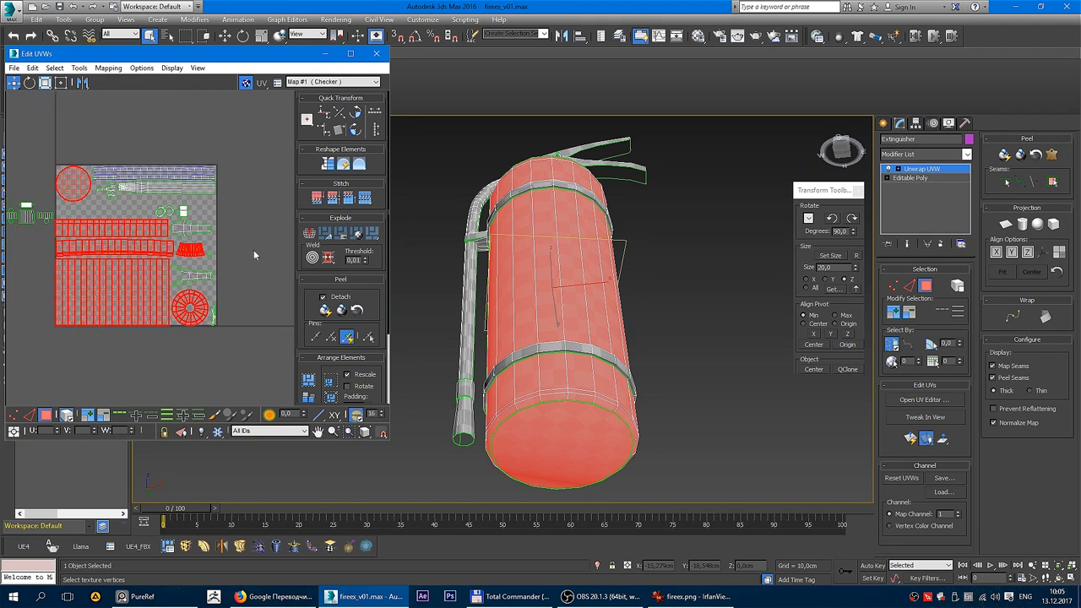
# Step: Reposition the round cap shells and move the handle shell up and right
pyautogui.moveTo(72, 170); pyautogui.dragTo(73, 105)
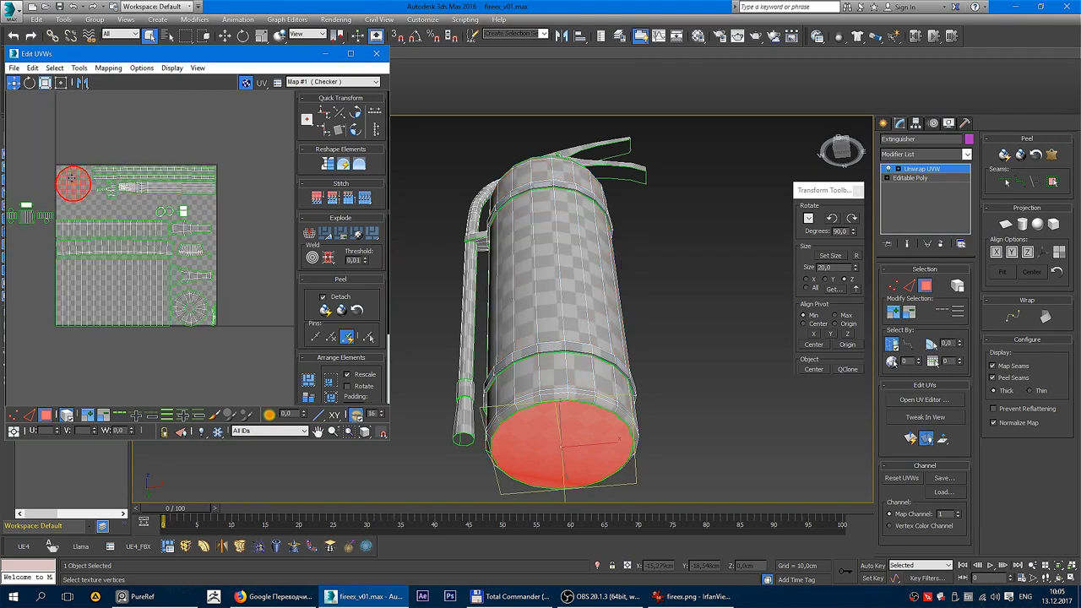
pyautogui.moveTo(190, 308); pyautogui.dragTo(186, 386)
pyautogui.scroll(2, 185, 386)
pyautogui.scroll(-2, 222, 287)
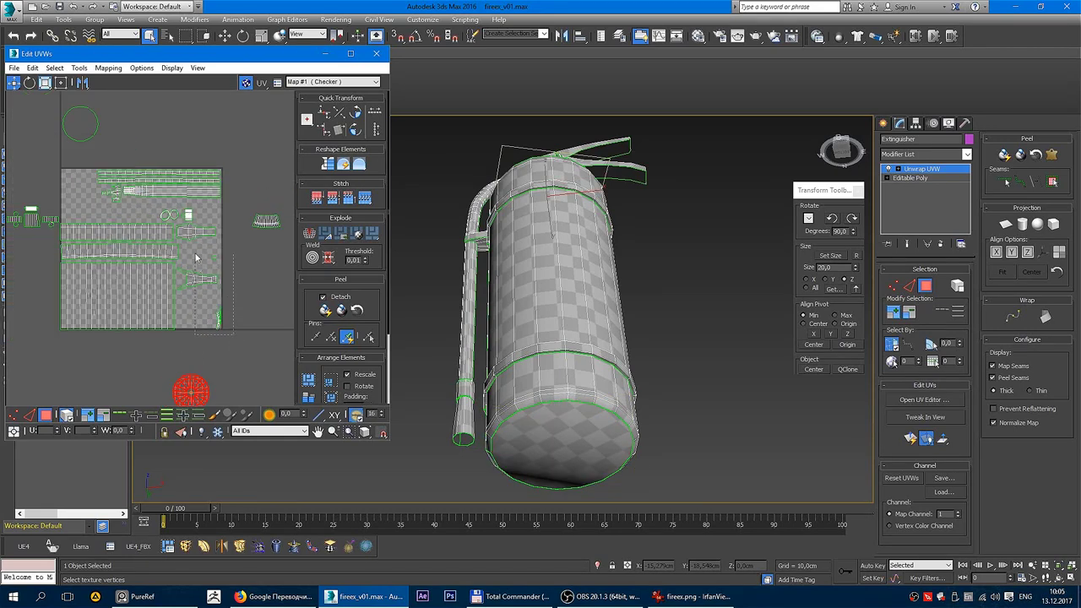
pyautogui.moveTo(196, 258); pyautogui.dragTo(254, 164)
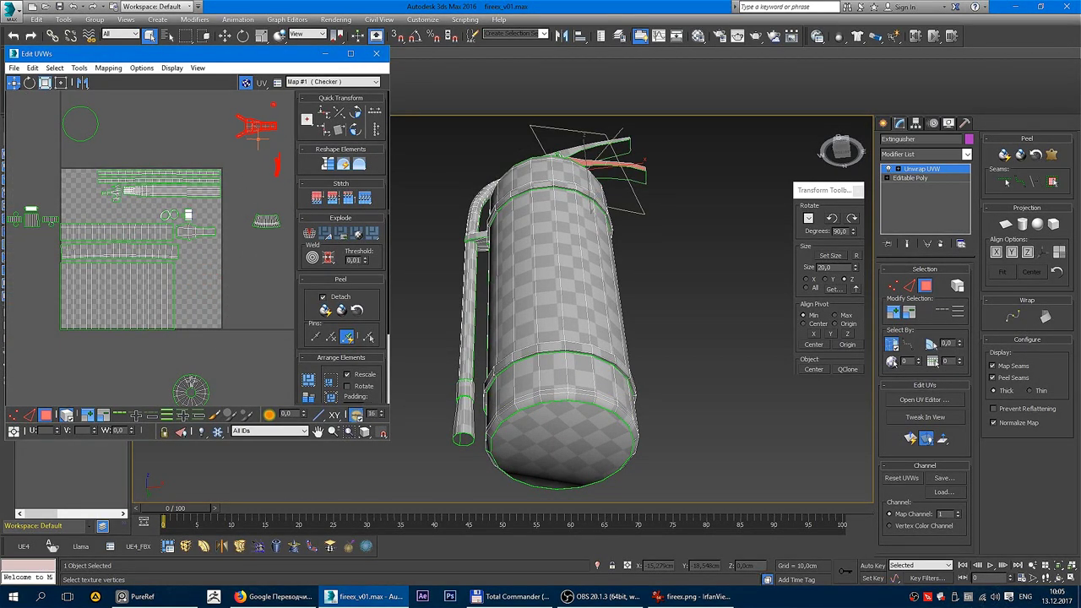
pyautogui.moveTo(190, 387); pyautogui.dragTo(199, 315)
pyautogui.scroll(2, 196, 317)
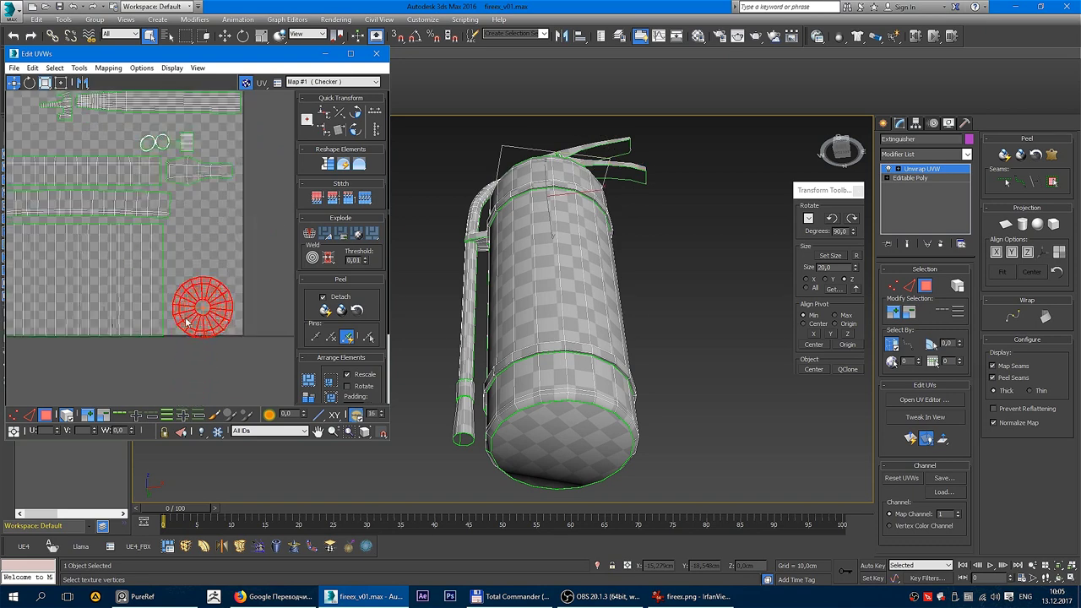
pyautogui.moveTo(184, 245); pyautogui.dragTo(210, 281, button='middle')
# Step: Nudge the cylinder body shell up and fit the lower band strip into the square's bottom
pyautogui.click(175, 260)
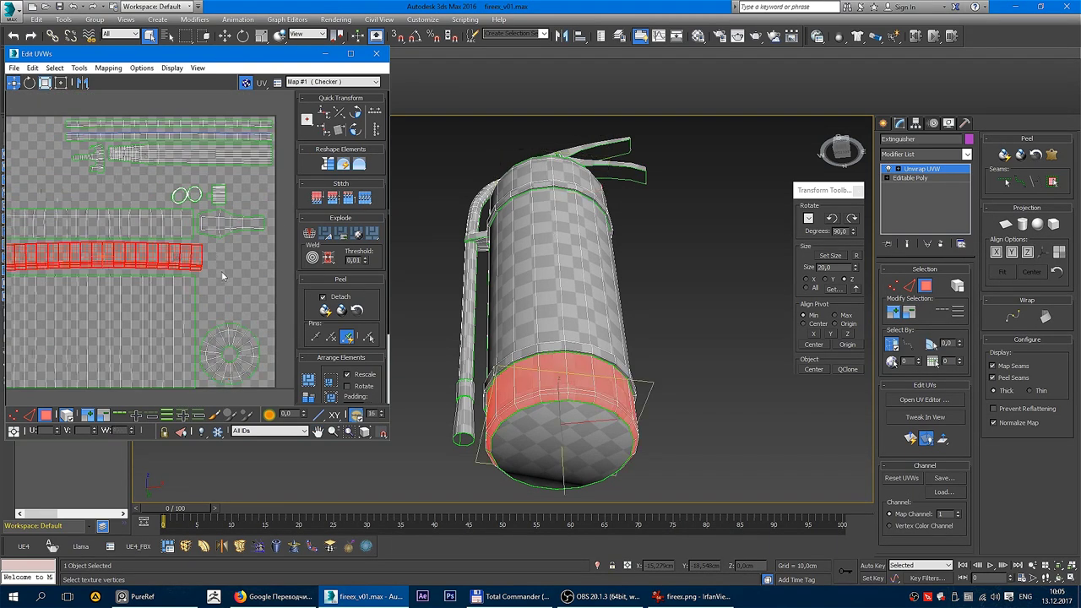
pyautogui.scroll(-2, 143, 258)
pyautogui.scroll(1, 188, 272)
pyautogui.moveTo(188, 271); pyautogui.dragTo(290, 269, button='middle')
pyautogui.moveTo(186, 224); pyautogui.dragTo(186, 359)
pyautogui.click(268, 253)
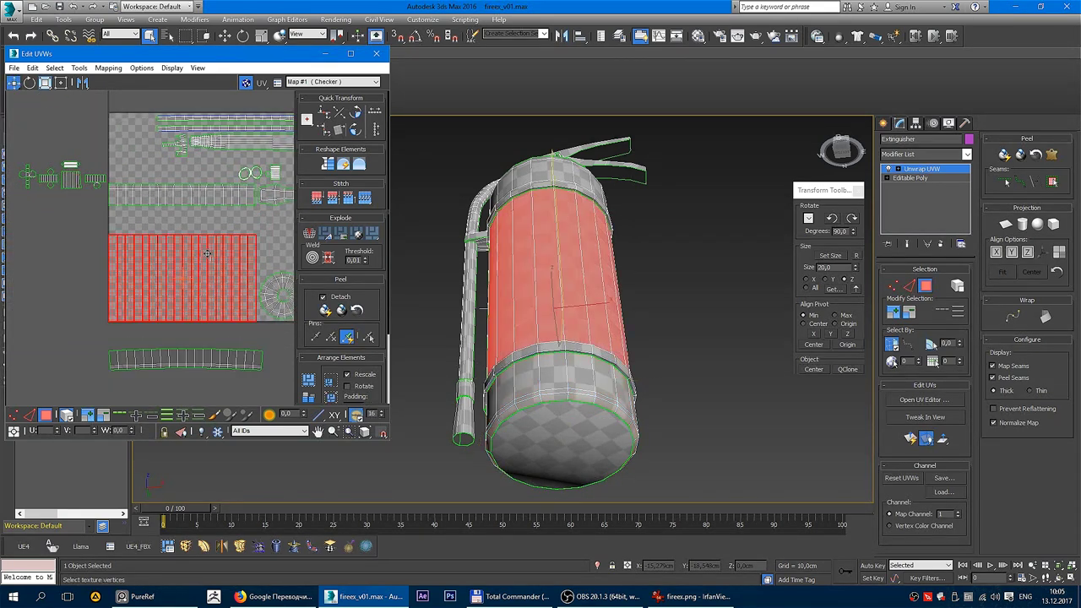
pyautogui.moveTo(187, 284); pyautogui.dragTo(187, 256)
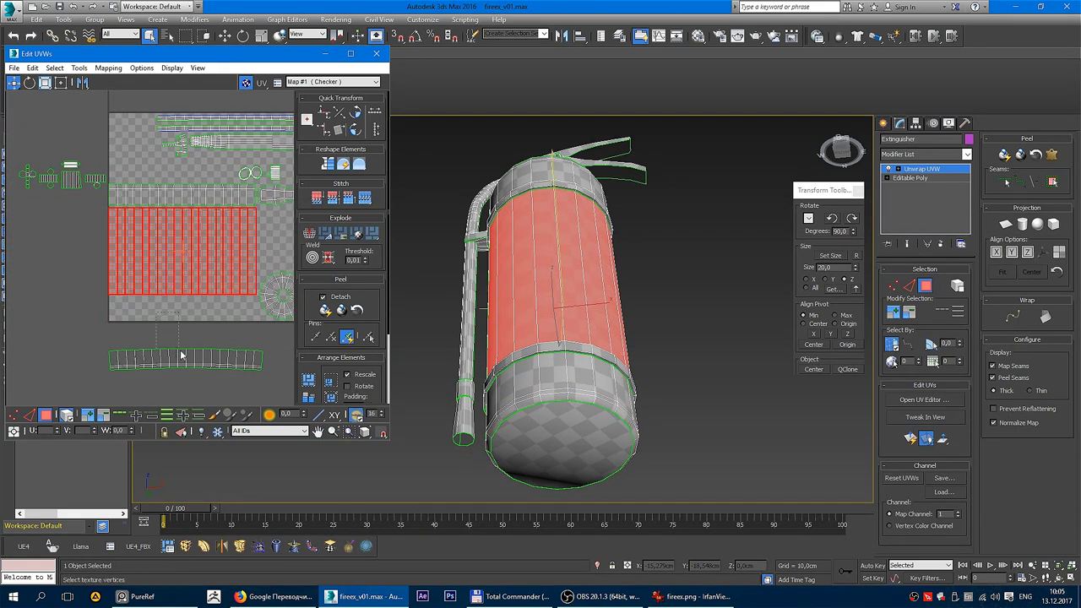
pyautogui.moveTo(180, 356); pyautogui.dragTo(180, 309)
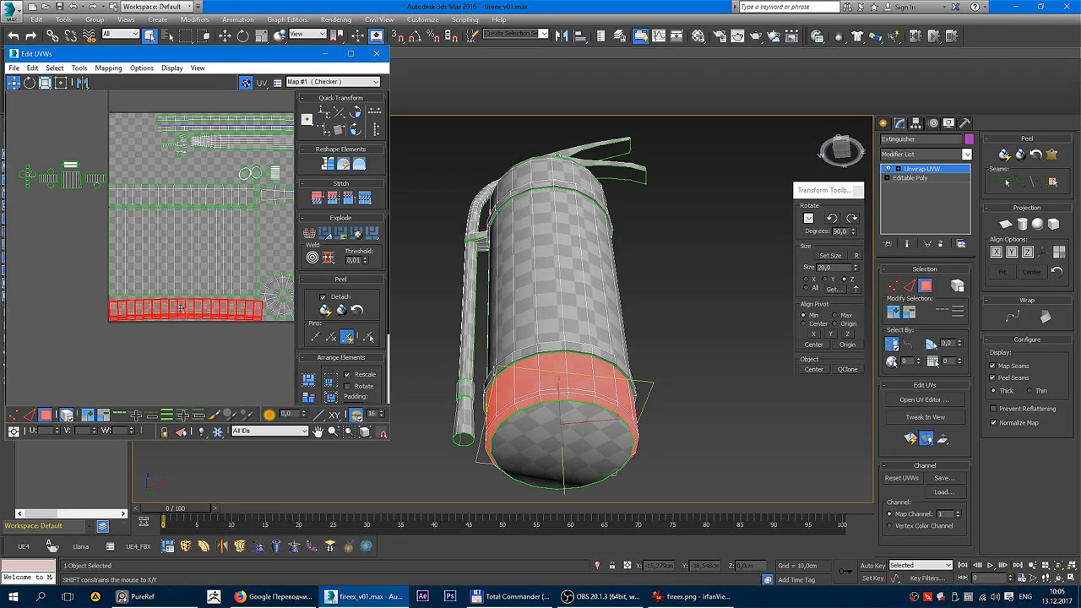
pyautogui.moveTo(180, 308); pyautogui.dragTo(101, 308, button='middle')
# Step: Shift the round cap shell and move the small curved strip into free space
pyautogui.click(173, 315)
pyautogui.moveTo(180, 318); pyautogui.dragTo(192, 324)
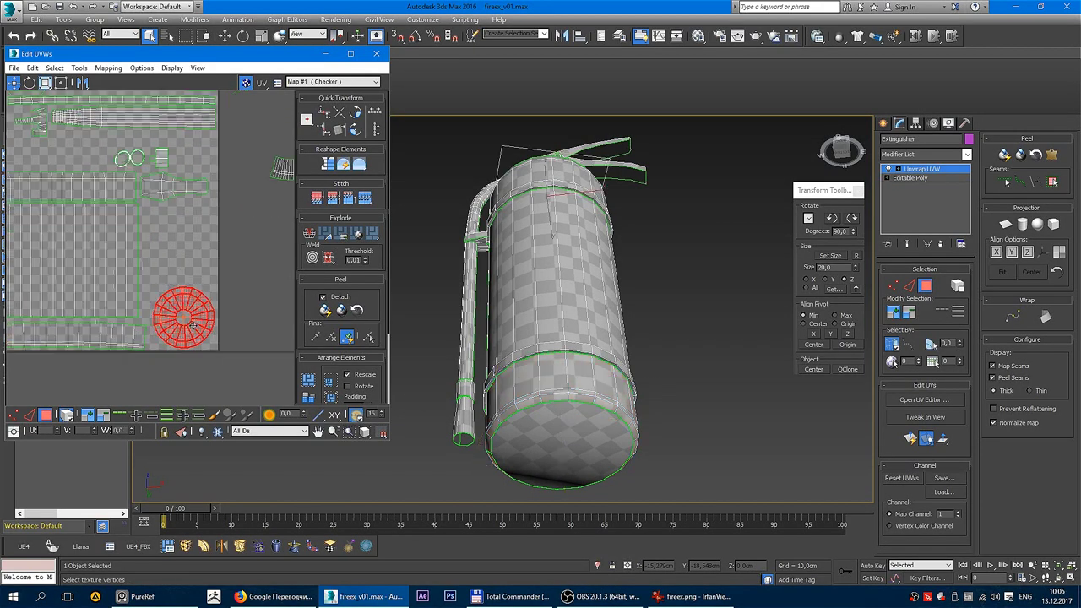
pyautogui.moveTo(240, 254); pyautogui.dragTo(234, 270, button='middle')
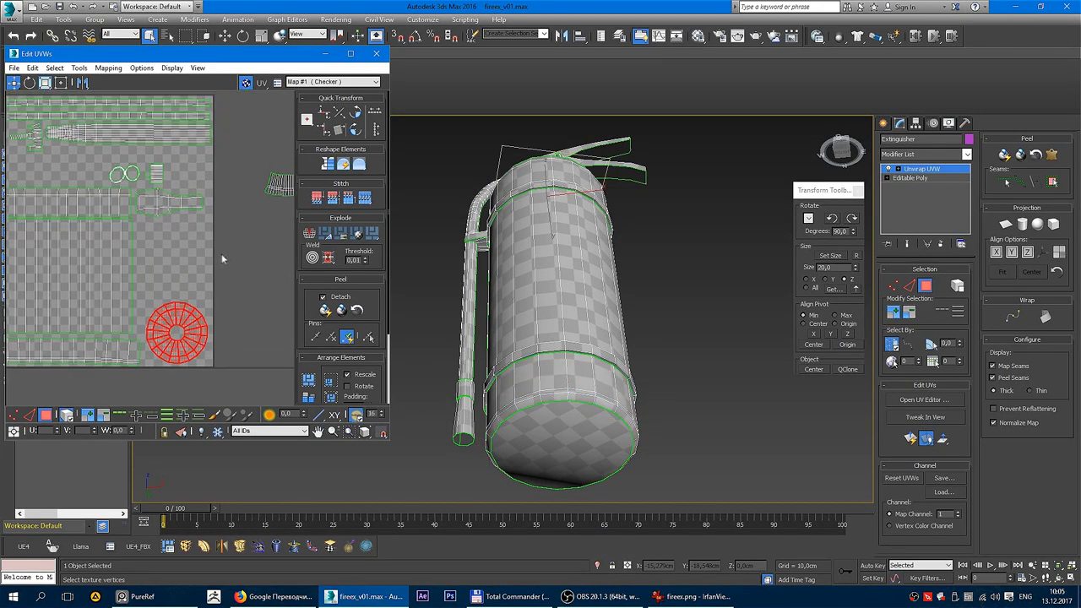
pyautogui.scroll(-2, 222, 260)
pyautogui.moveTo(248, 193); pyautogui.dragTo(134, 281)
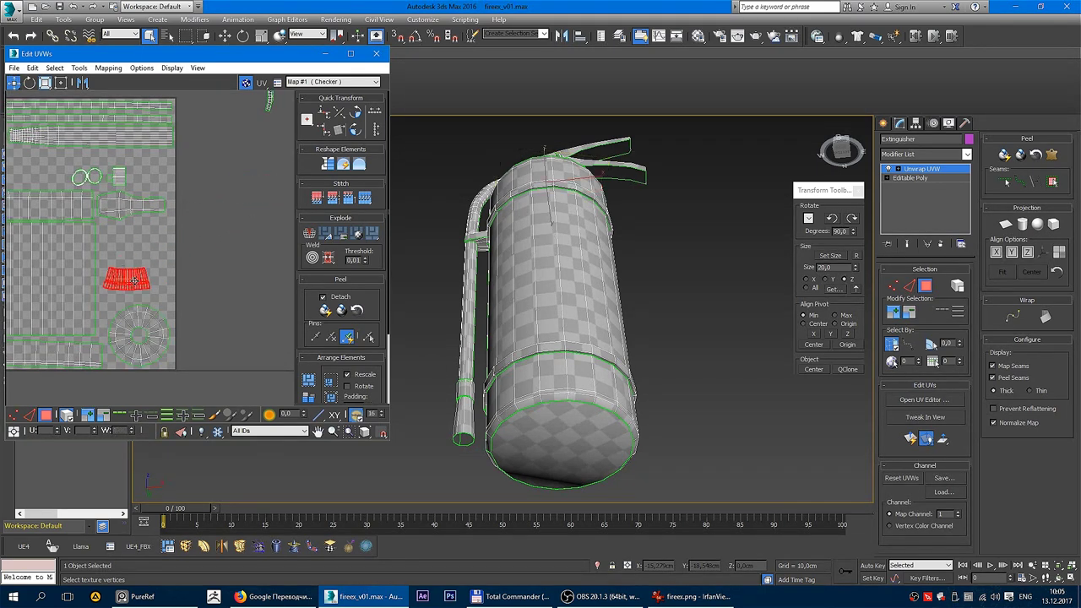
pyautogui.scroll(-2, 205, 289)
pyautogui.moveTo(205, 289); pyautogui.dragTo(227, 237, button='middle')
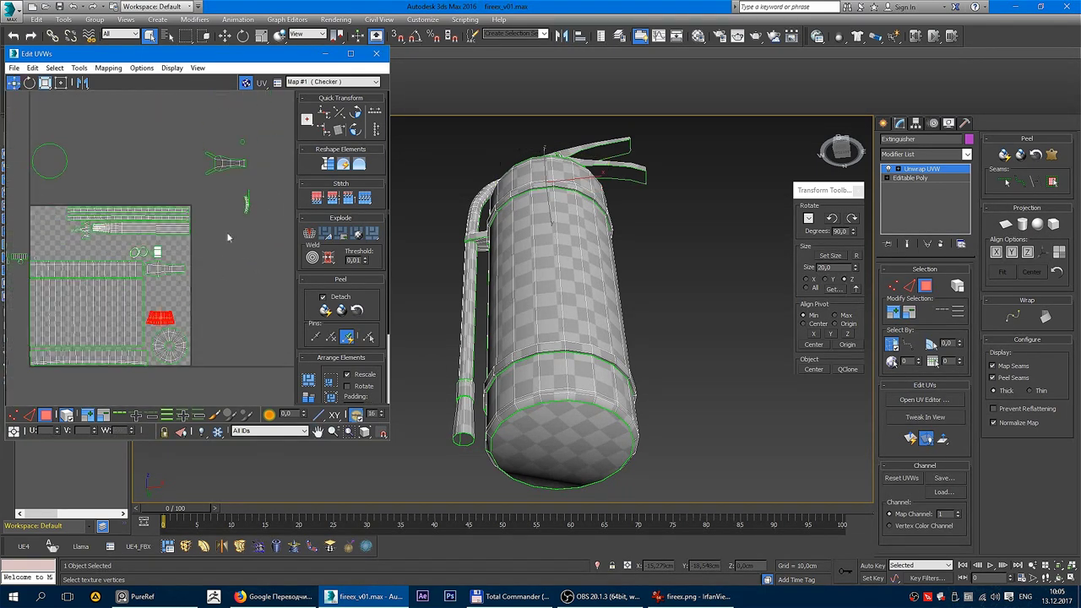
pyautogui.moveTo(62, 160)
pyautogui.mouseDown()
pyautogui.moveTo(172, 292)
pyautogui.moveTo(188, 289)
pyautogui.mouseUp()
pyautogui.scroll(2, 171, 295)
# Step: Switch to Freeform mode and move the round cap shell to the left
pyautogui.click(60, 82)
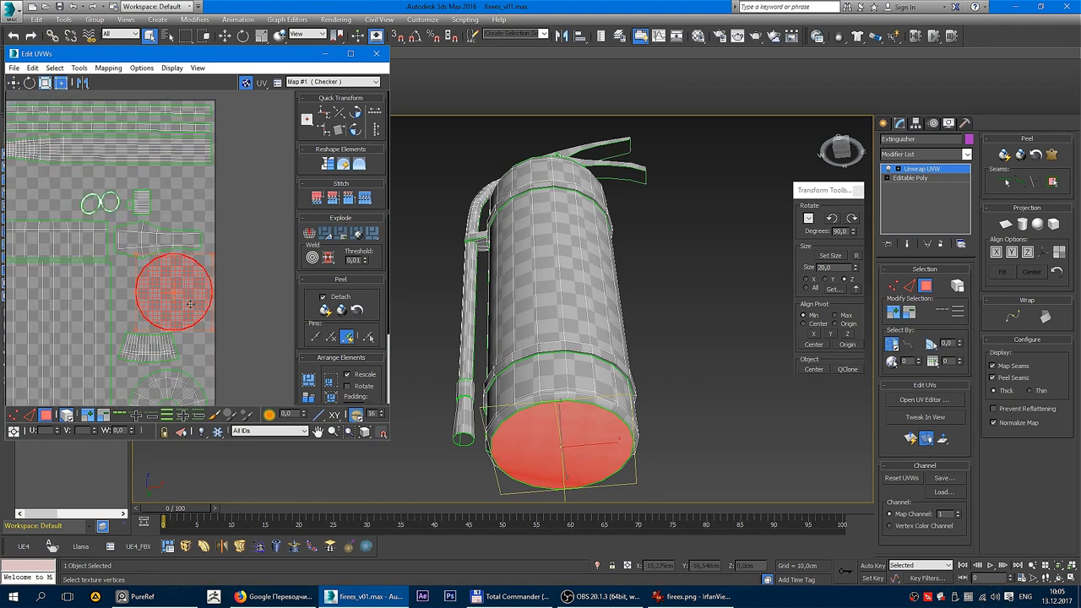
pyautogui.scroll(2, 190, 328)
pyautogui.moveTo(152, 332); pyautogui.dragTo(150, 282, button='middle')
pyautogui.moveTo(174, 244); pyautogui.dragTo(154, 243)
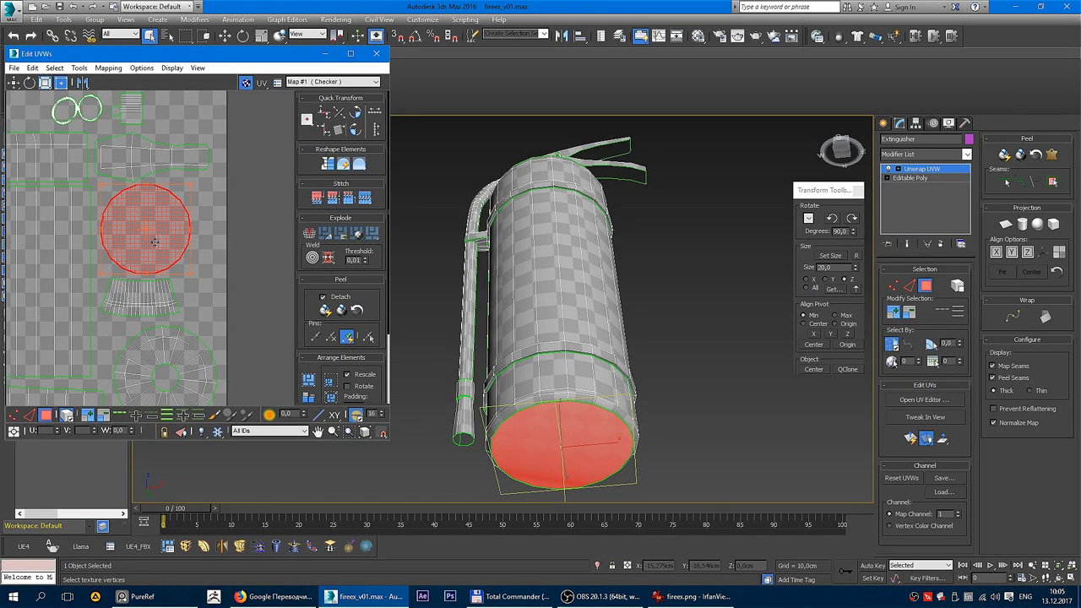
pyautogui.click(128, 314)
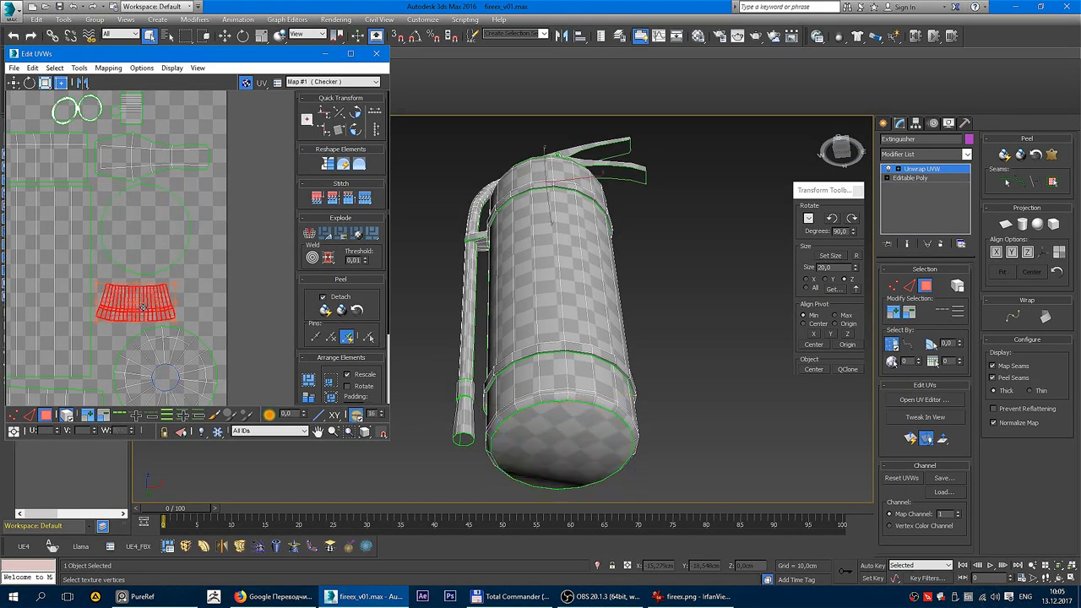
pyautogui.click(156, 244)
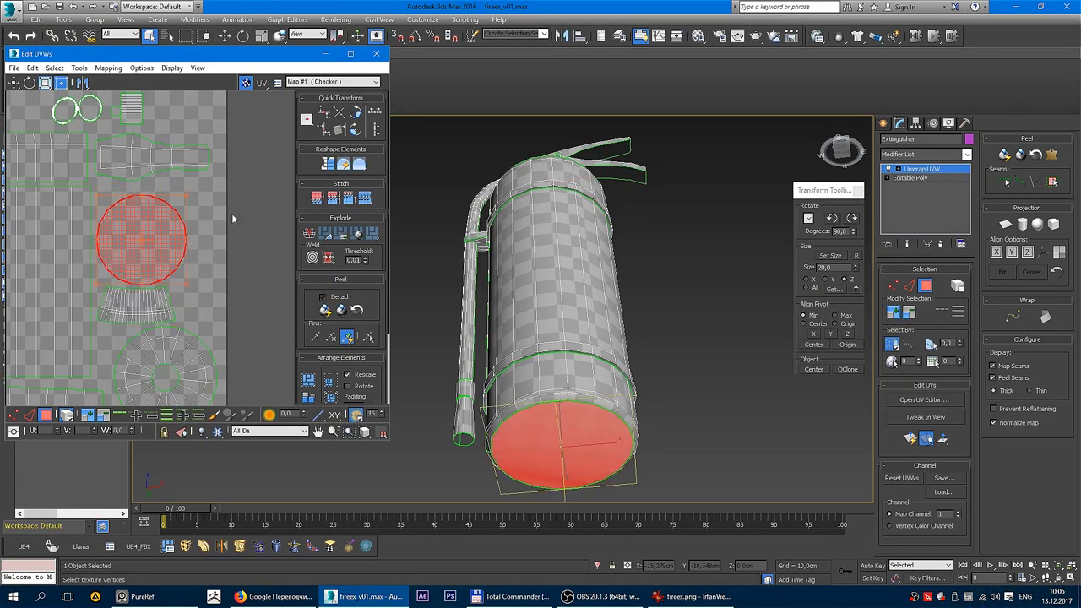
pyautogui.click(231, 212)
pyautogui.moveTo(211, 208); pyautogui.dragTo(149, 259, button='middle')
# Step: Move the lever handle shell into the square, rotate it upright and shift it left
pyautogui.click(147, 245)
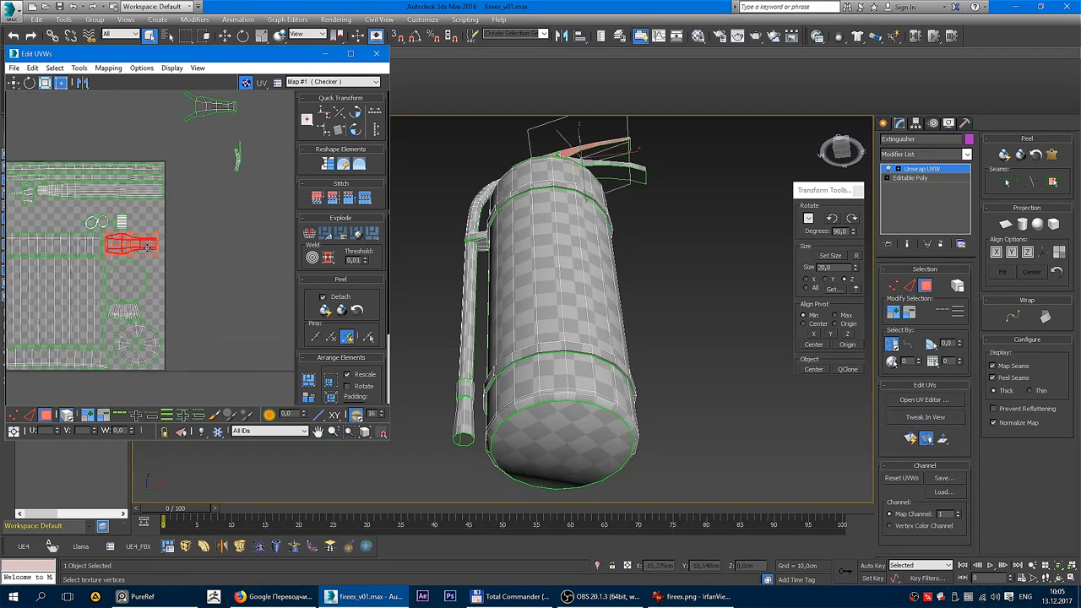
pyautogui.scroll(2, 147, 233)
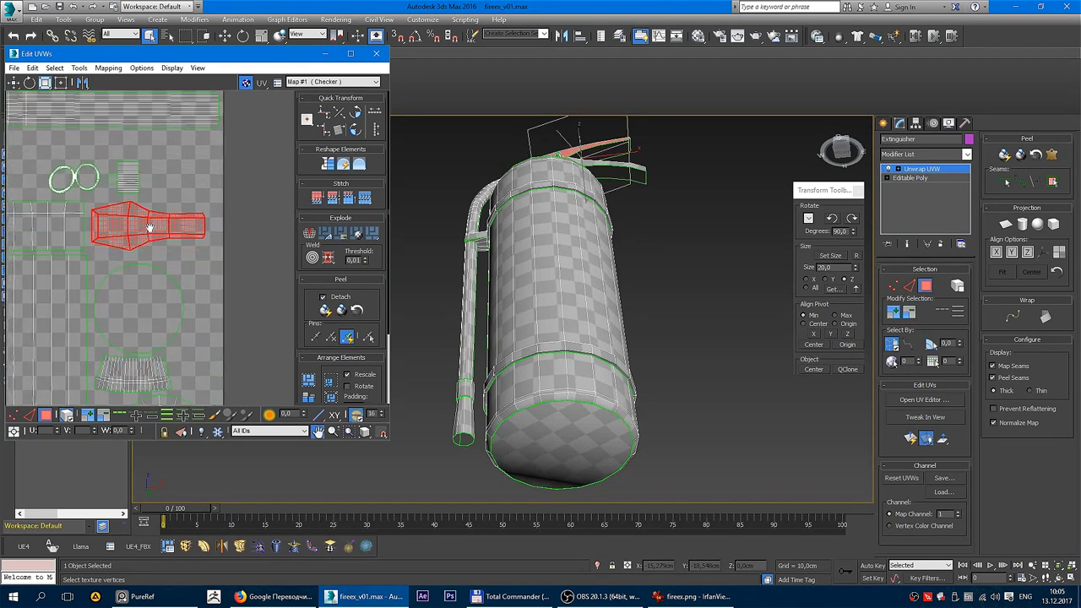
pyautogui.scroll(2, 144, 221)
pyautogui.scroll(-1, 145, 220)
pyautogui.scroll(-1, 145, 221)
pyautogui.scroll(-2, 145, 221)
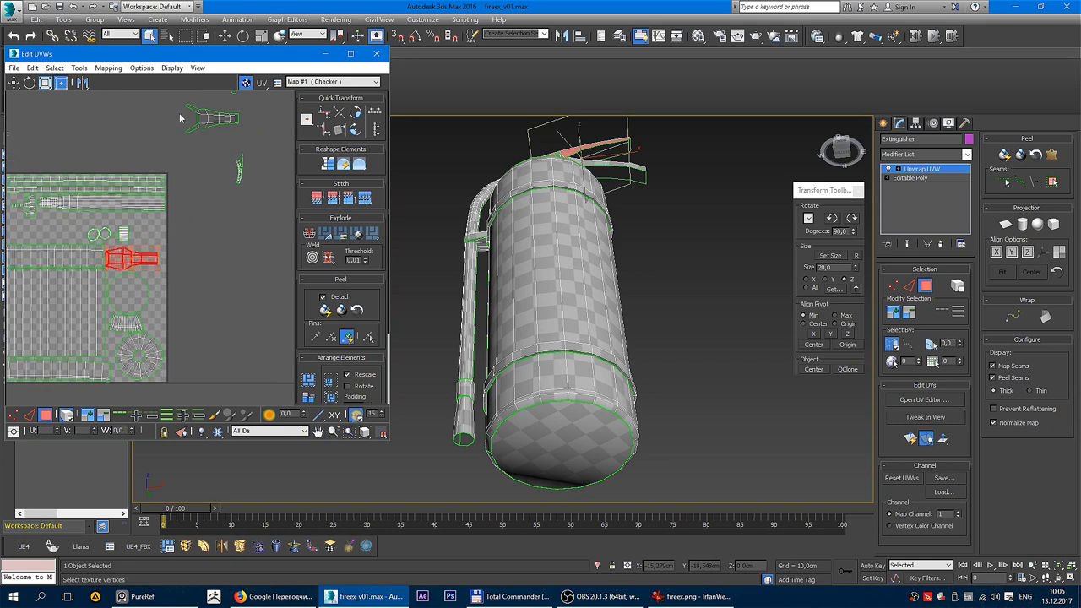
pyautogui.moveTo(221, 118); pyautogui.dragTo(169, 300)
pyautogui.scroll(2, 169, 304)
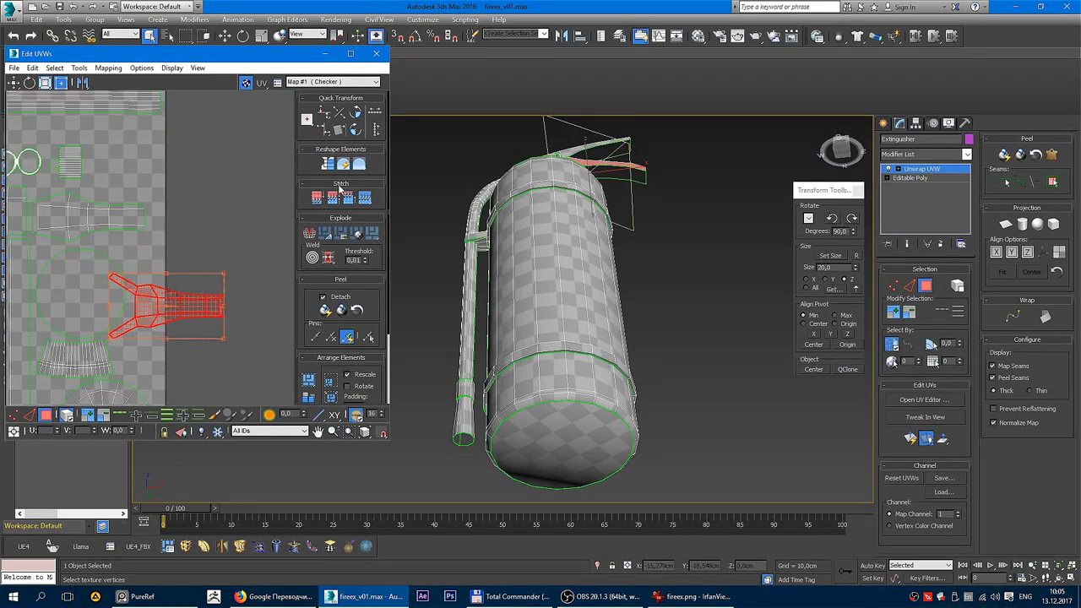
pyautogui.click(356, 112)
pyautogui.scroll(1, 168, 279)
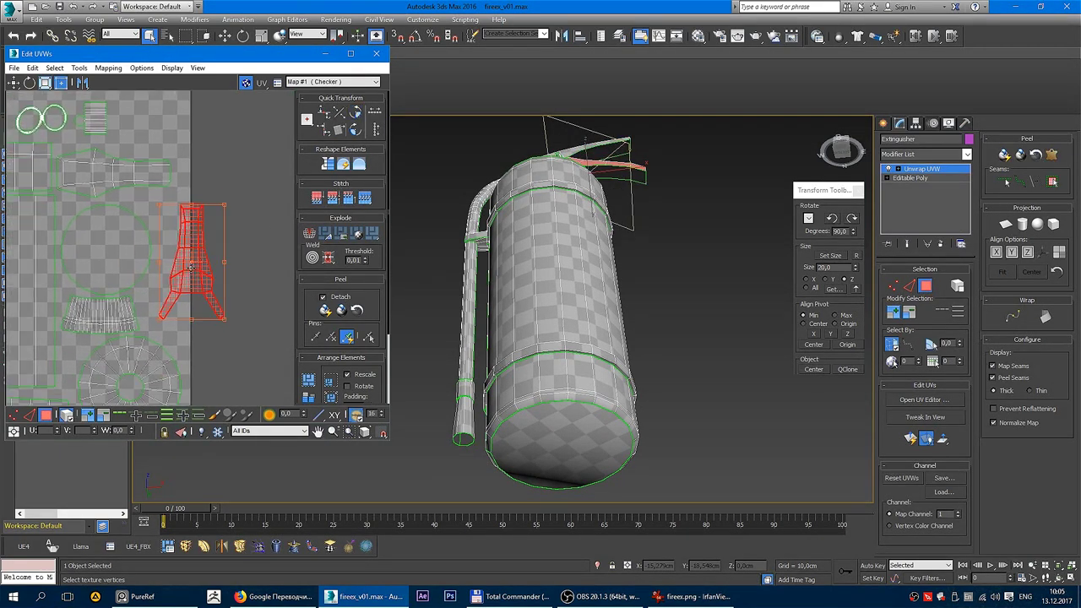
pyautogui.moveTo(199, 266); pyautogui.dragTo(156, 266)
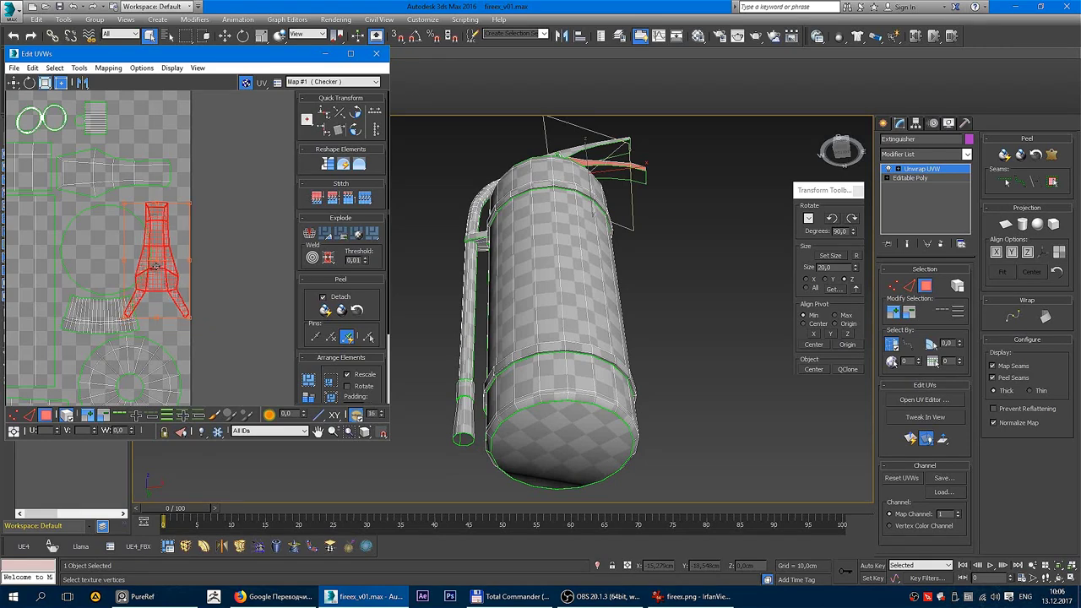
# Step: Shrink the bottom cap shell and rotate the tall handle shell 180 degrees
pyautogui.click(83, 252)
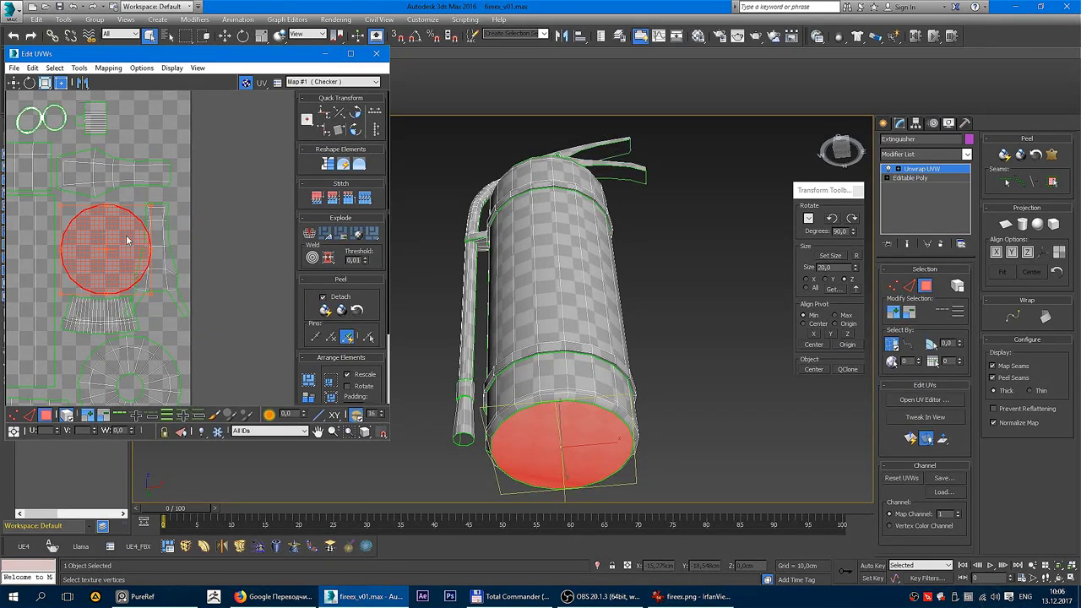
pyautogui.moveTo(153, 213); pyautogui.dragTo(98, 241)
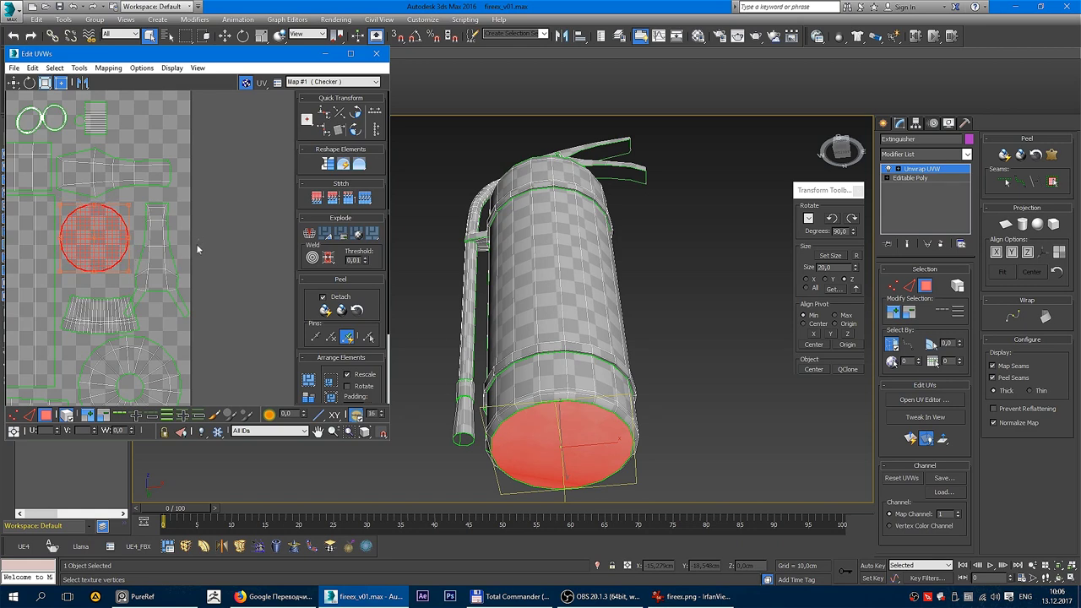
pyautogui.click(171, 274)
pyautogui.scroll(3, 164, 241)
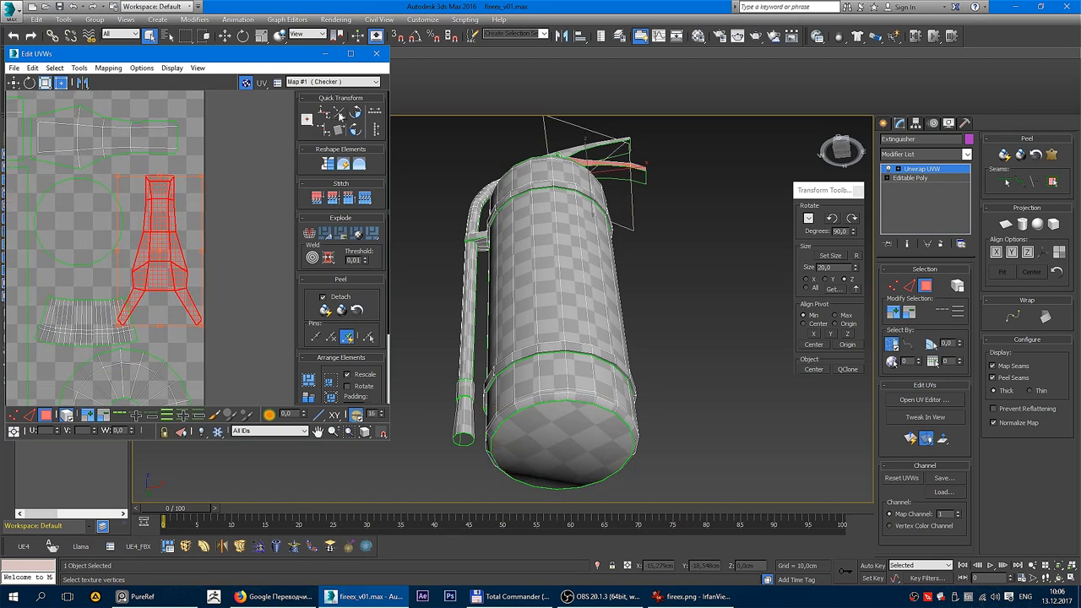
pyautogui.click(355, 113)
pyautogui.click(355, 113)
pyautogui.moveTo(167, 239); pyautogui.dragTo(166, 237)
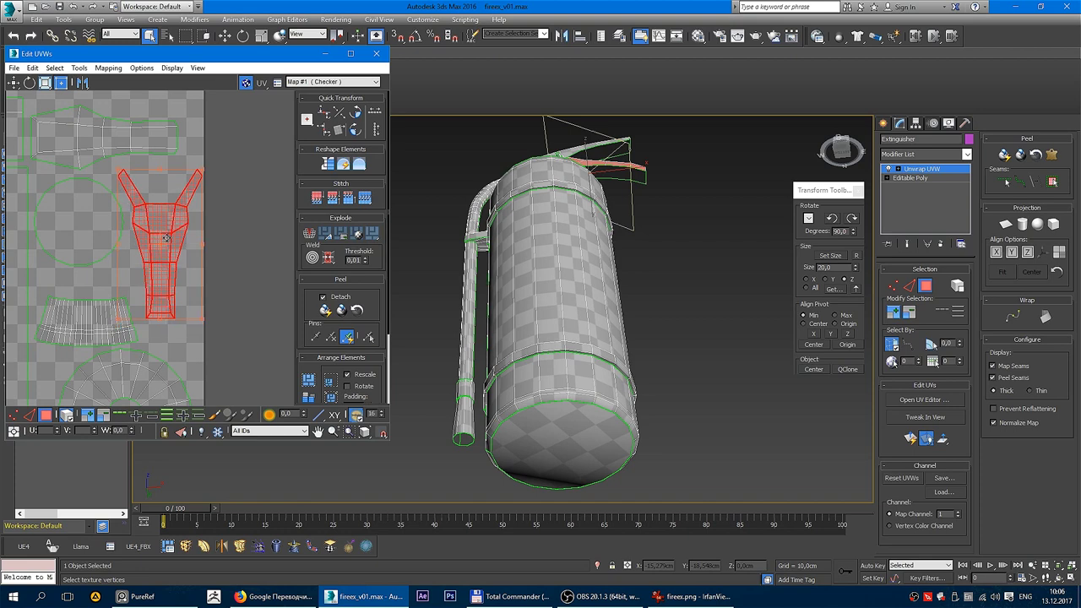
# Step: Clear the selection, switch to Polygon mode with 3, and zoom out over the layout
pyautogui.click(236, 166)
pyautogui.scroll(-3, 235, 165)
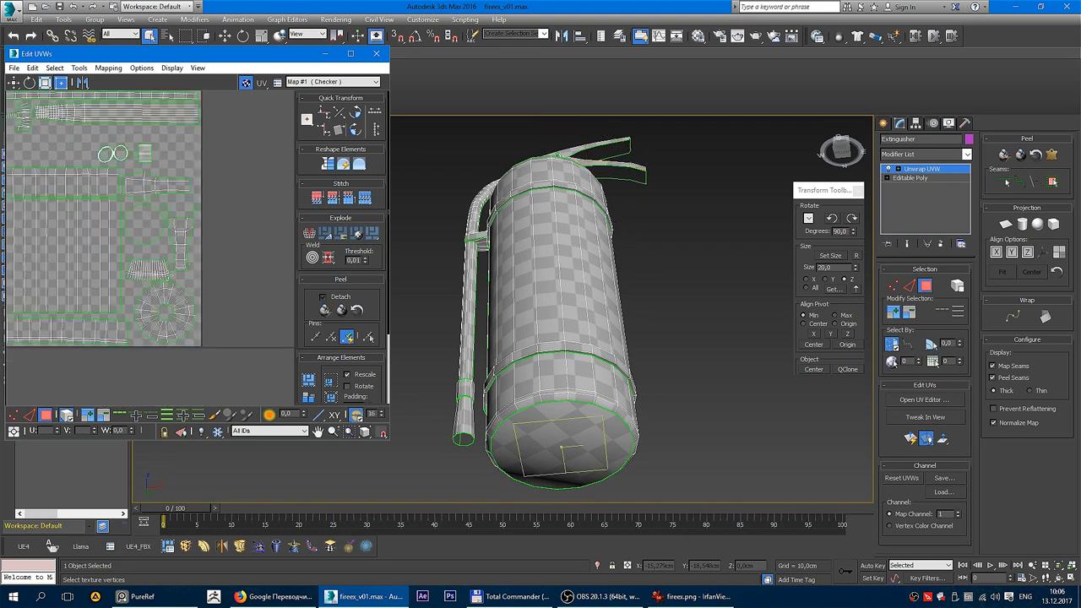
pyautogui.moveTo(189, 292); pyautogui.dragTo(203, 296, button='middle')
pyautogui.press('3')
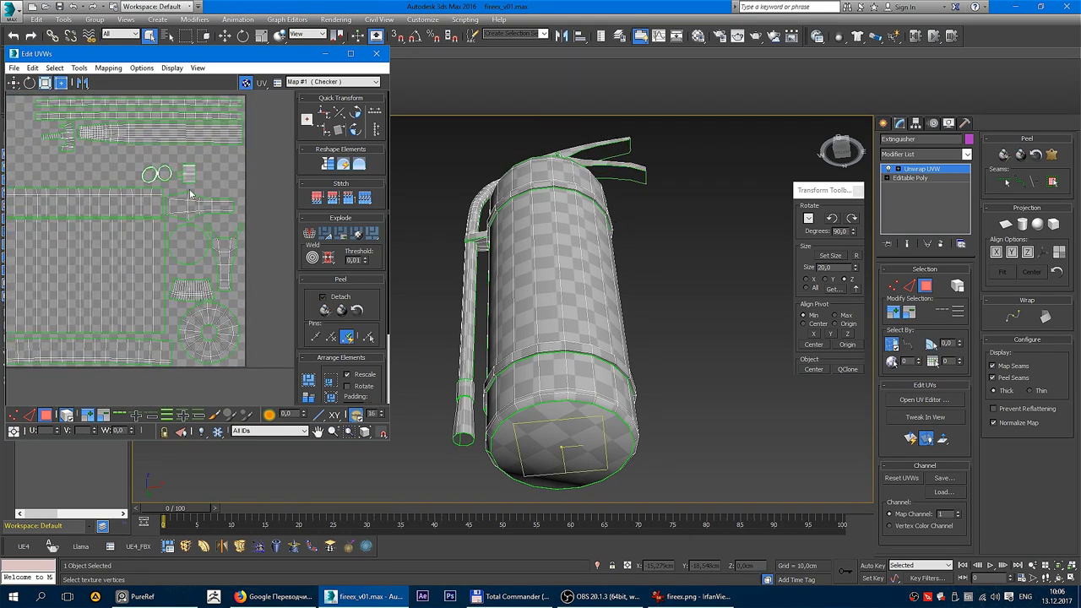
pyautogui.scroll(2, 156, 172)
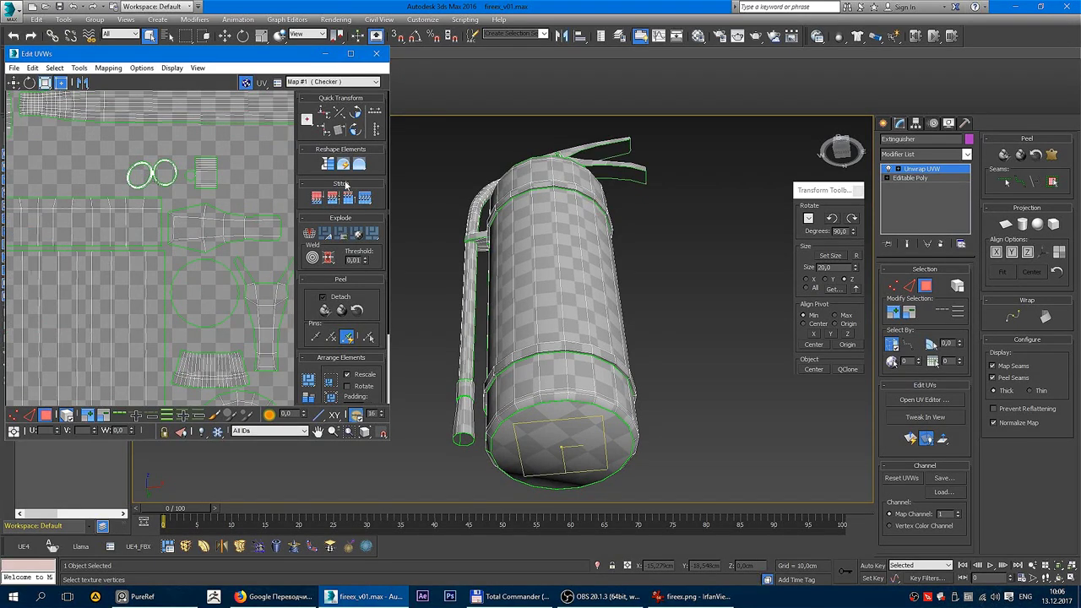
pyautogui.scroll(-2, 241, 282)
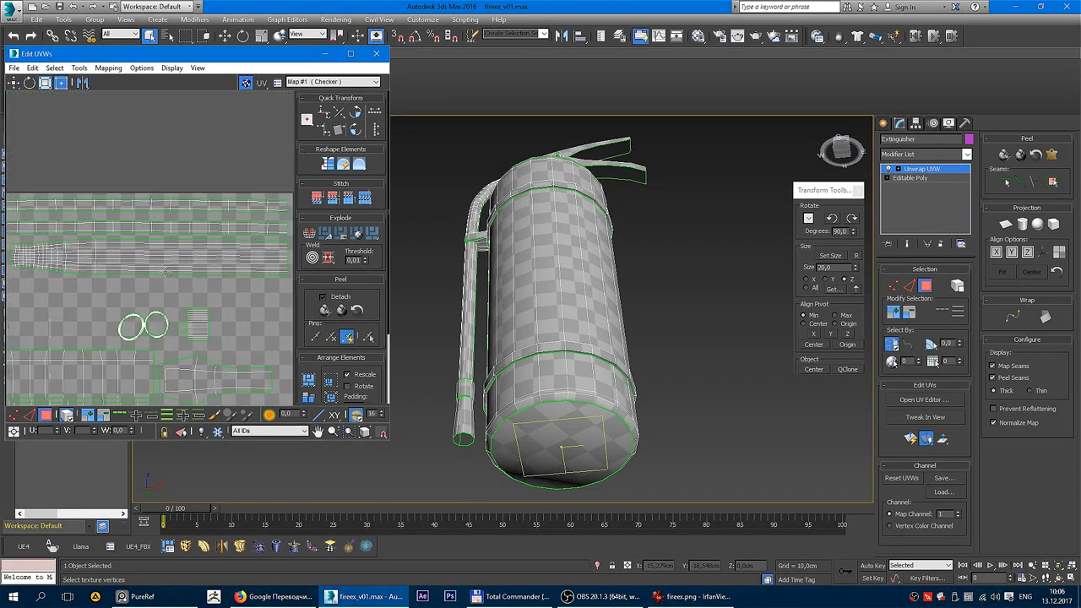
pyautogui.scroll(-2, 238, 254)
pyautogui.scroll(-2, 228, 257)
# Step: Select the small island outside the square and frame its part in the 3D view
pyautogui.scroll(2, 242, 239)
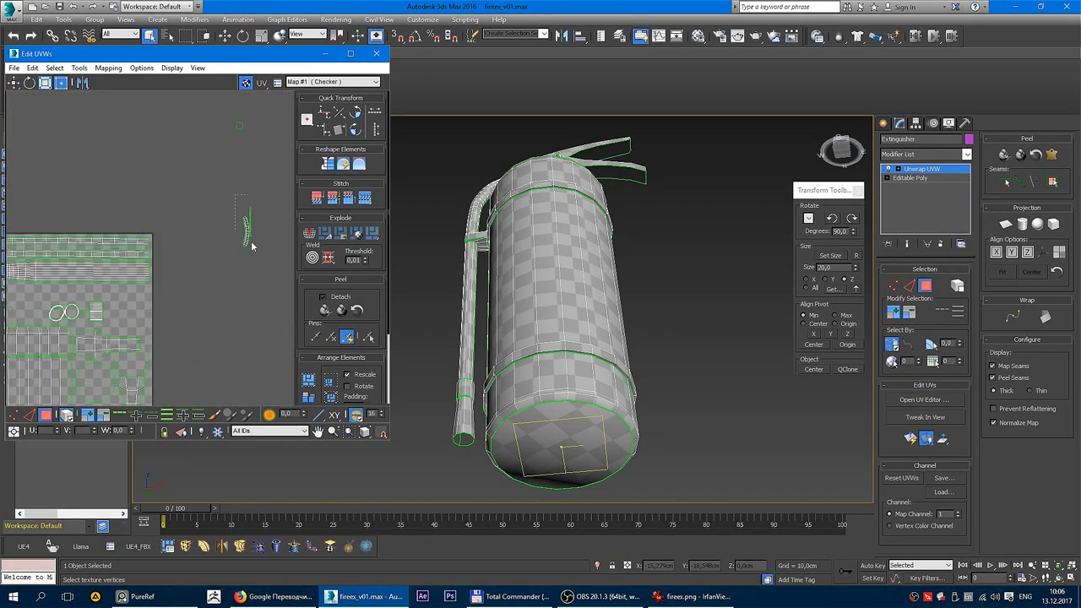
pyautogui.click(245, 230)
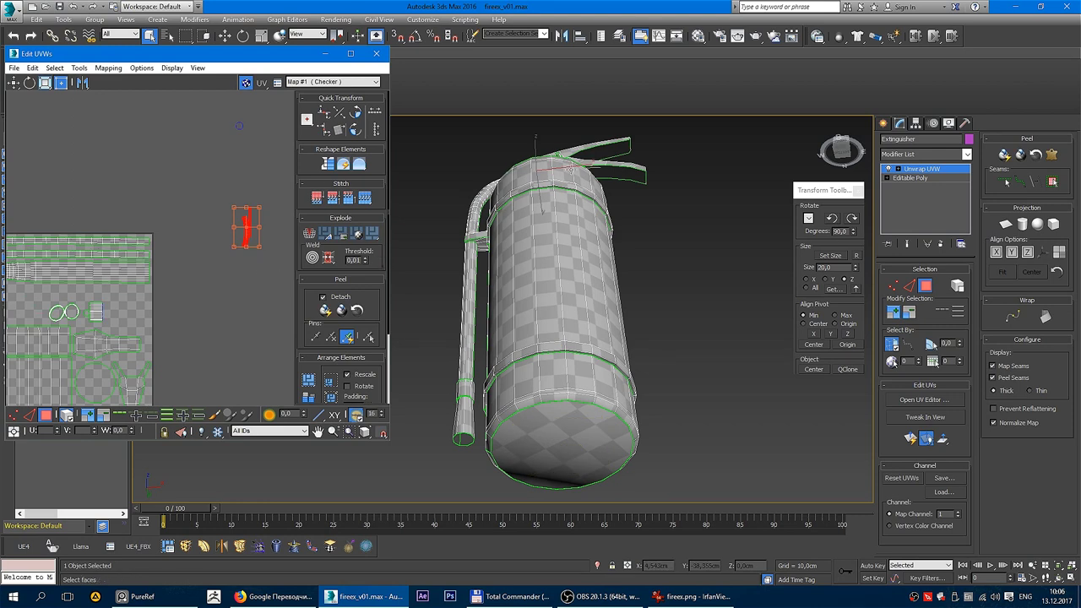
pyautogui.press('z')
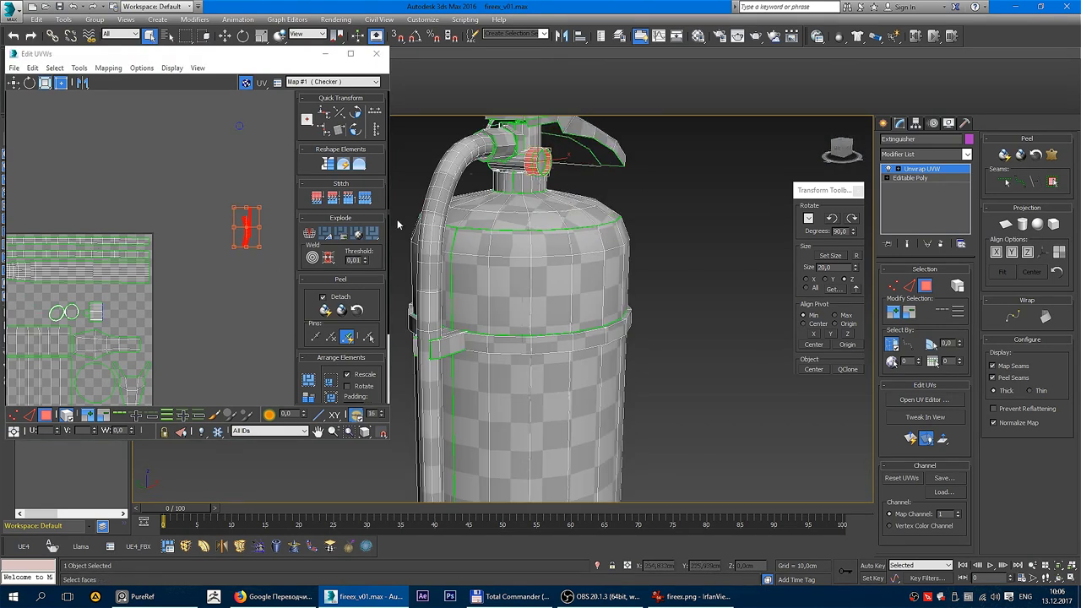
pyautogui.moveTo(130, 298); pyautogui.dragTo(204, 245, button='middle')
pyautogui.scroll(-2, 120, 249)
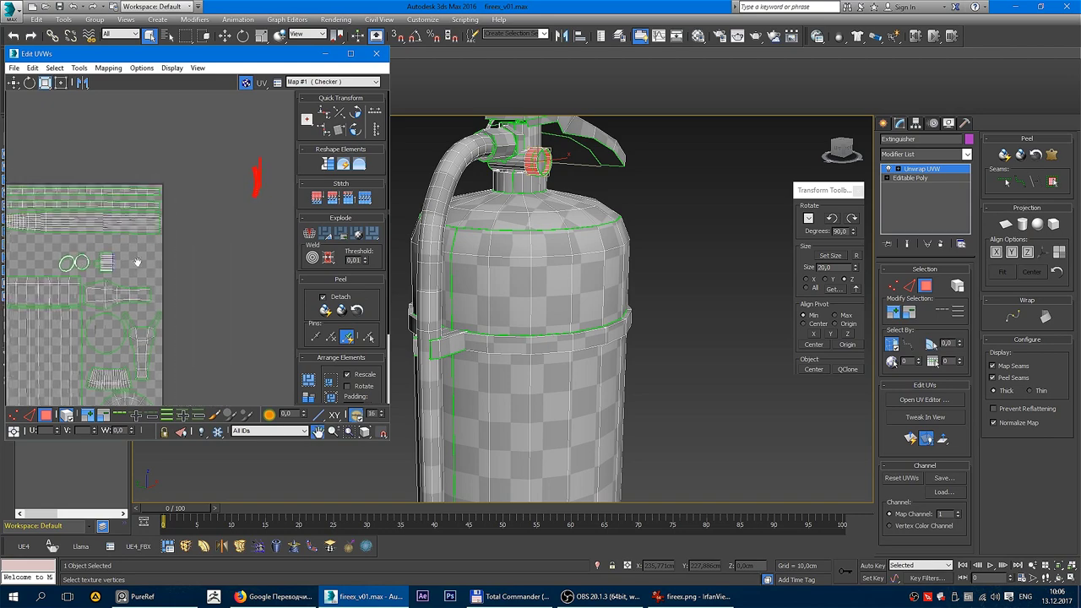
pyautogui.scroll(-1, 196, 243)
pyautogui.press('z')
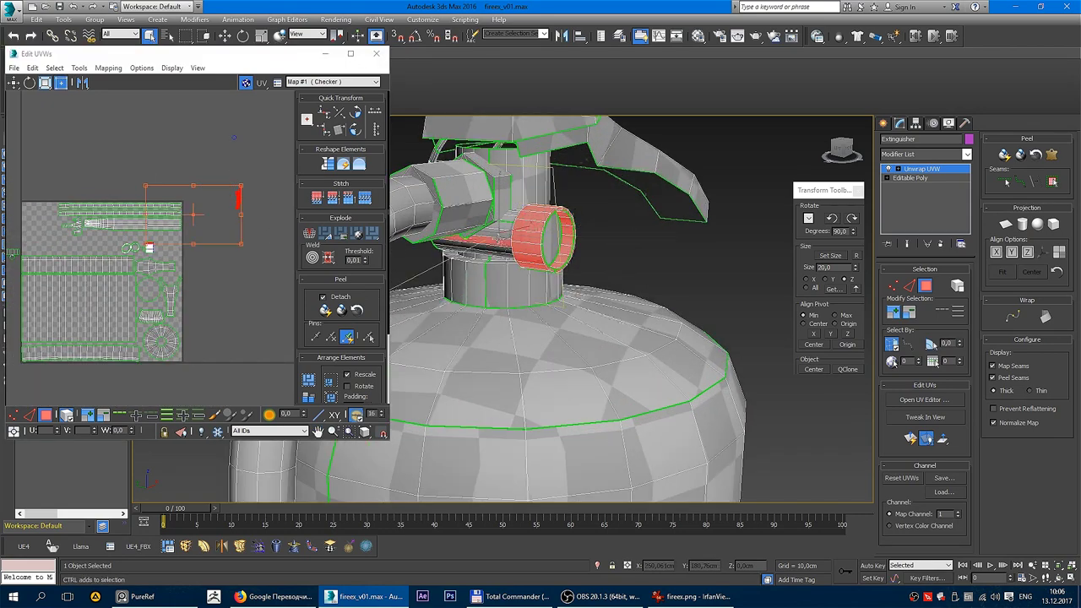
pyautogui.moveTo(540, 253)
pyautogui.keyDown('alt'); pyautogui.mouseDown(button='middle')
pyautogui.moveTo(453, 231)
pyautogui.moveTo(524, 249)
pyautogui.mouseUp(button='middle'); pyautogui.keyUp('alt')
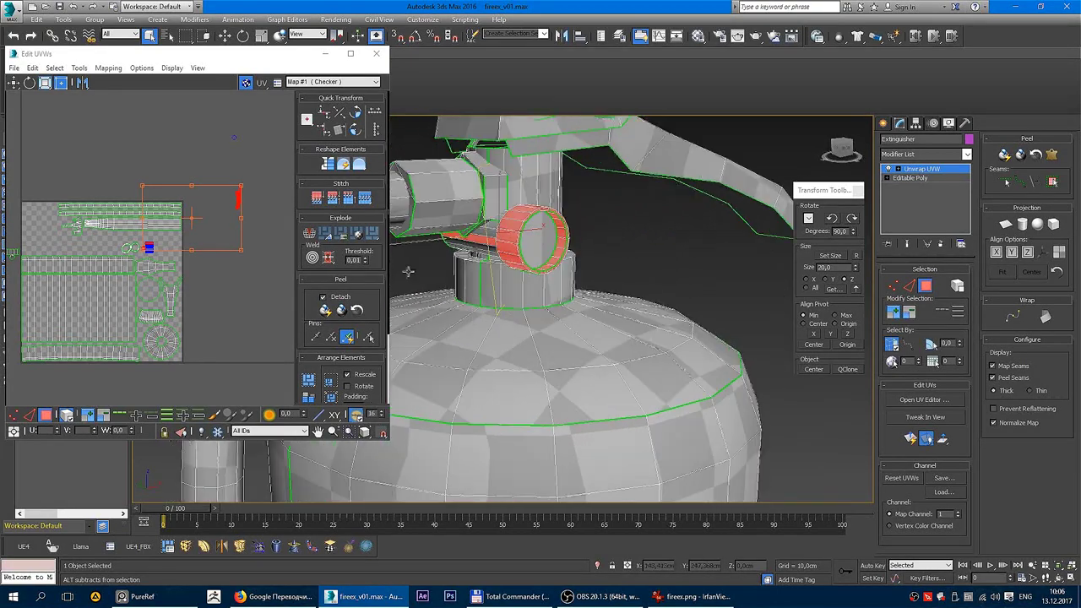
# Step: Move the small cap island into the checker square and fine-tune its position
pyautogui.click(252, 150)
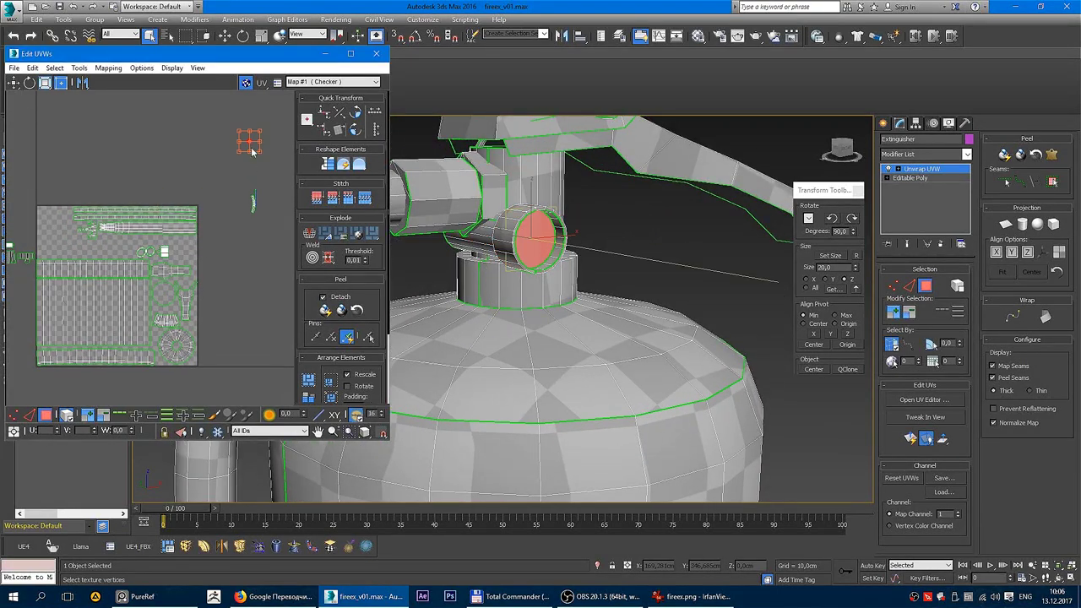
pyautogui.moveTo(250, 146); pyautogui.dragTo(219, 274)
pyautogui.scroll(5, 178, 318)
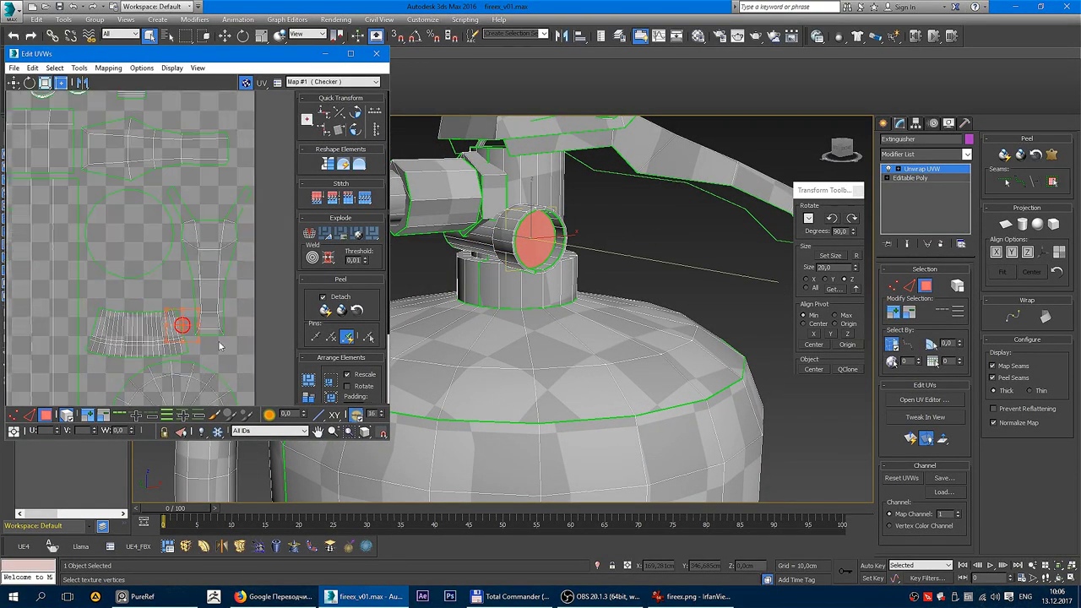
pyautogui.moveTo(241, 321); pyautogui.dragTo(123, 219, button='middle')
pyautogui.scroll(-3, 109, 228)
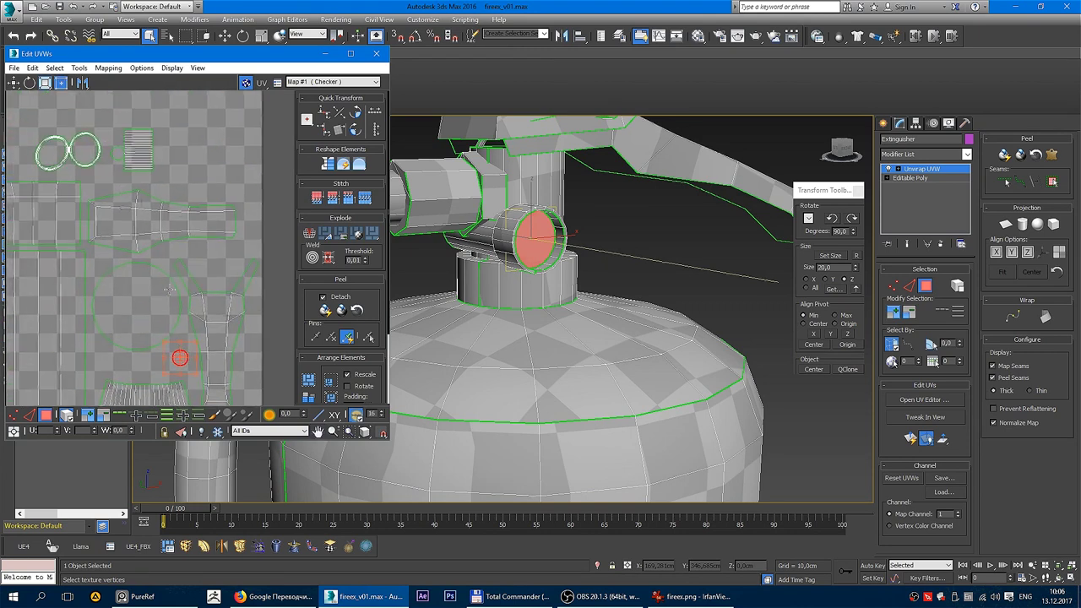
pyautogui.scroll(-3, 110, 228)
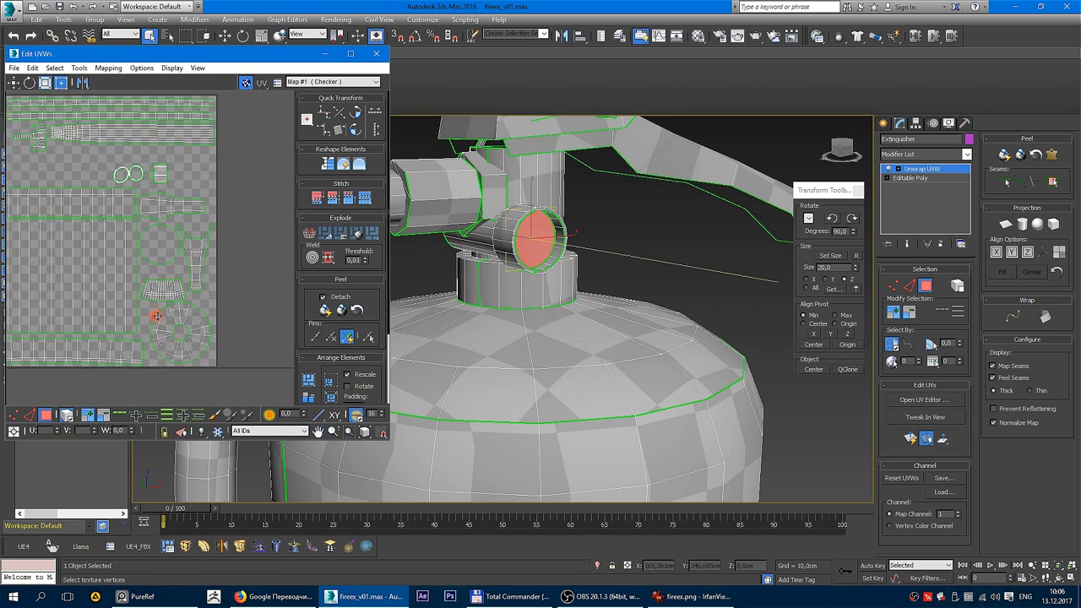
pyautogui.scroll(4, 143, 309)
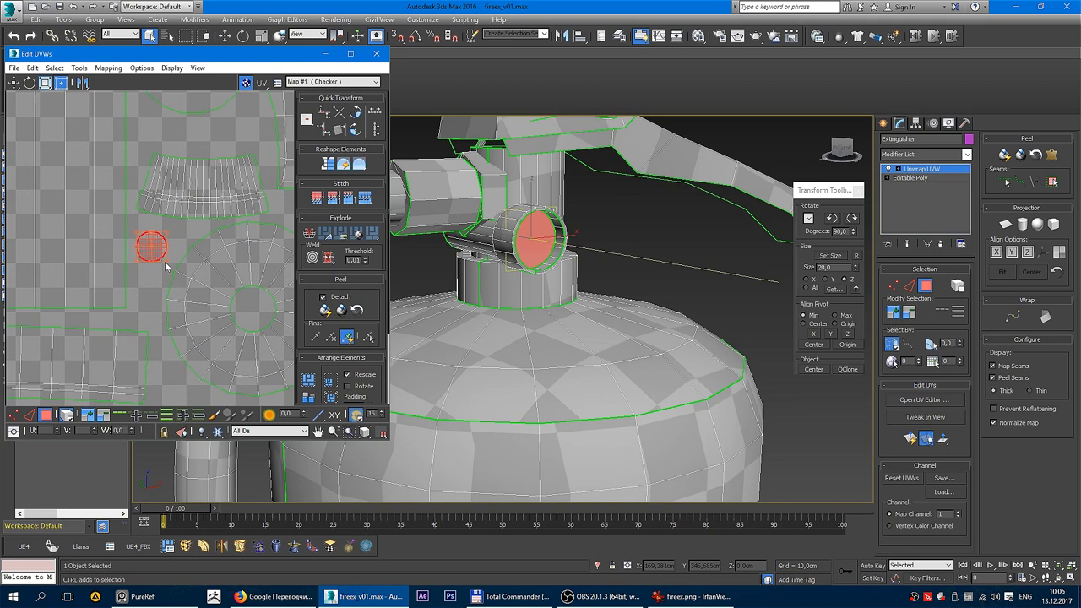
pyautogui.moveTo(162, 255); pyautogui.dragTo(157, 253)
pyautogui.scroll(-3, 166, 268)
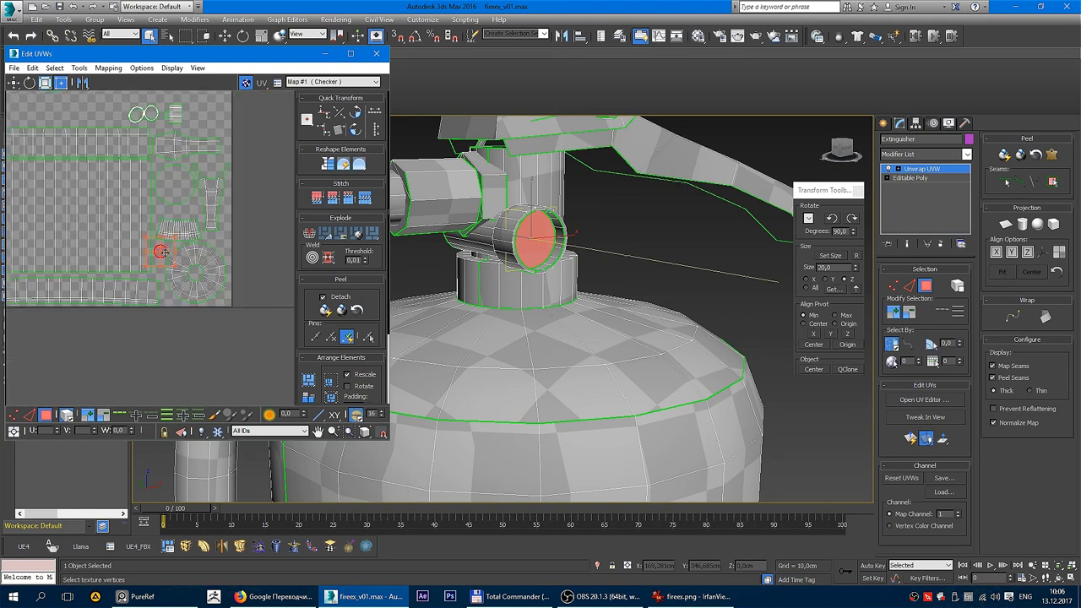
pyautogui.moveTo(210, 232); pyautogui.dragTo(217, 257, button='middle')
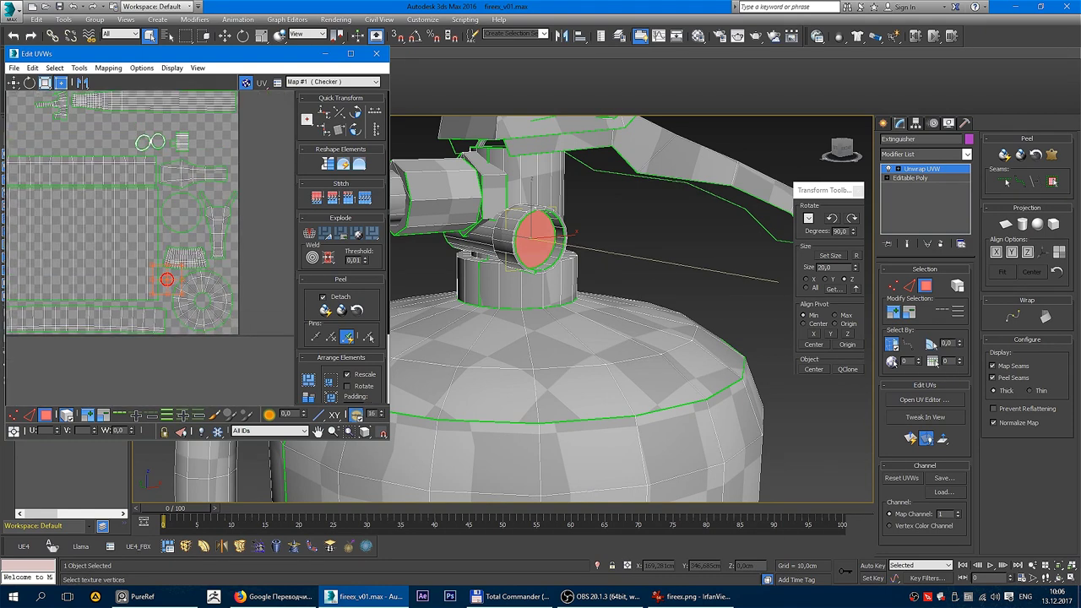
pyautogui.scroll(3, 176, 285)
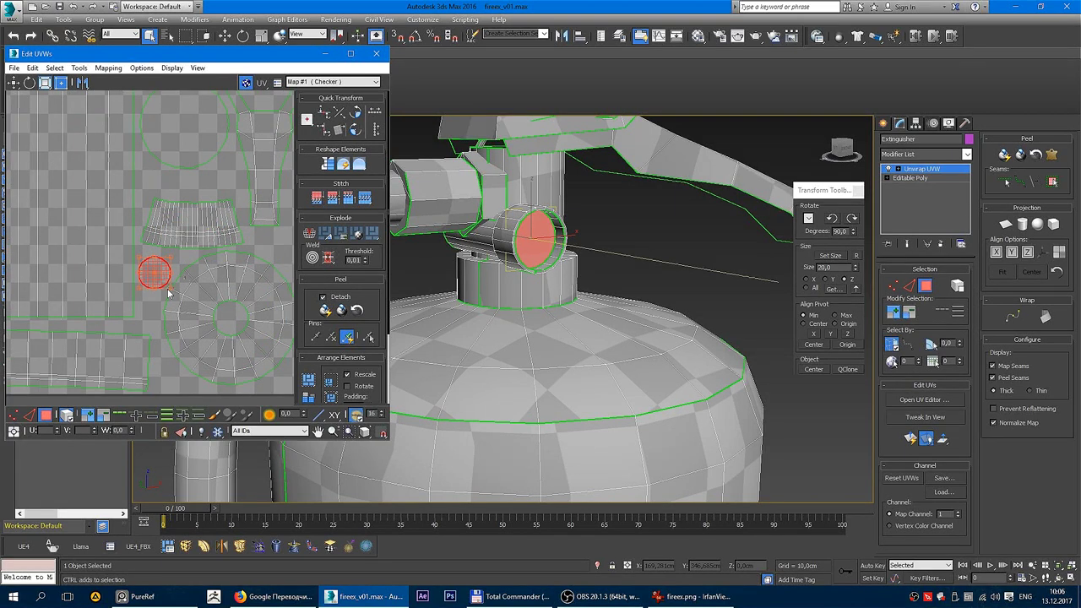
pyautogui.scroll(-5, 234, 214)
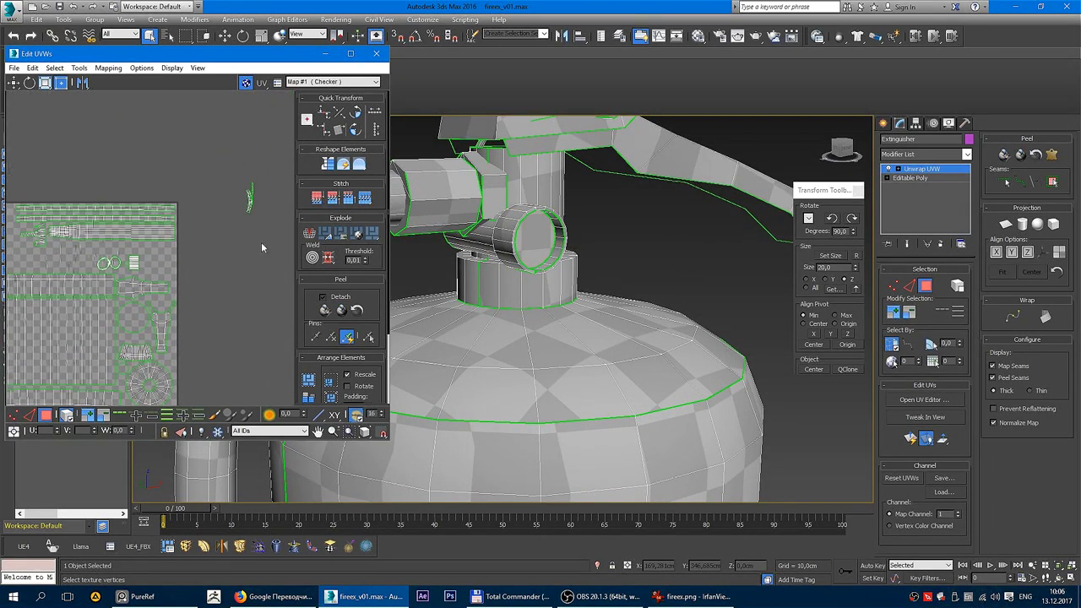
# Step: Move the ring strip island into the square, rotate it 90°, and place it near the circles
pyautogui.click(250, 196)
pyautogui.moveTo(250, 196); pyautogui.dragTo(203, 238)
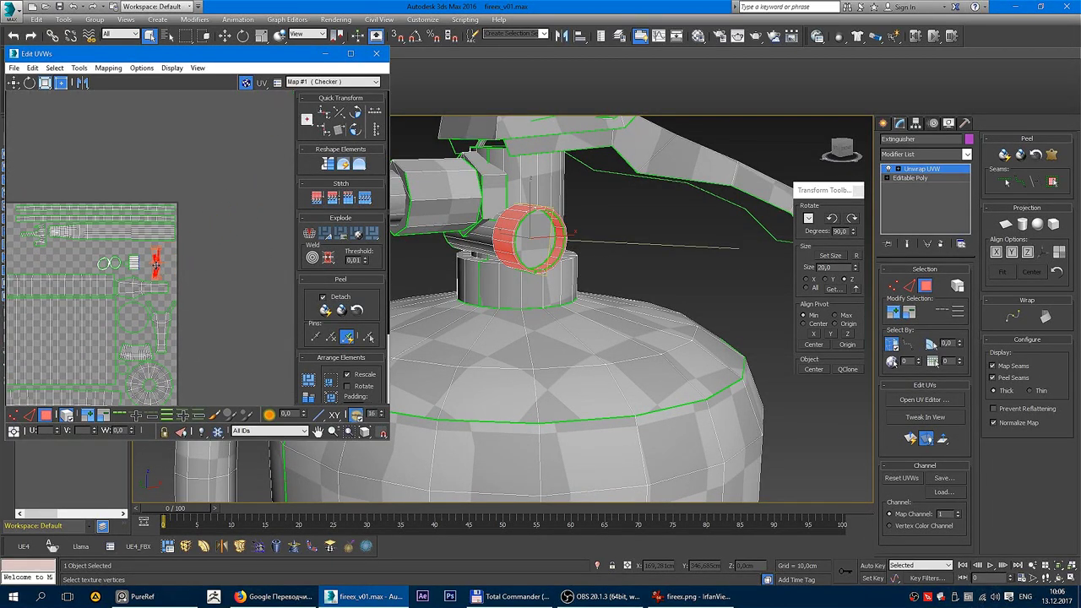
pyautogui.scroll(3, 156, 263)
pyautogui.click(355, 113)
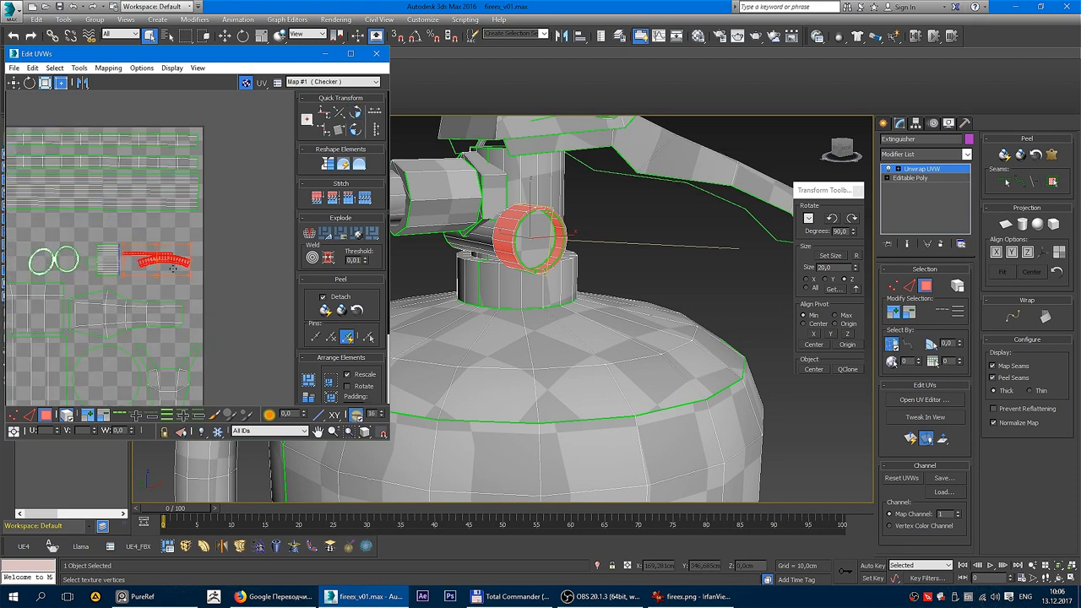
pyautogui.moveTo(174, 258); pyautogui.dragTo(172, 268)
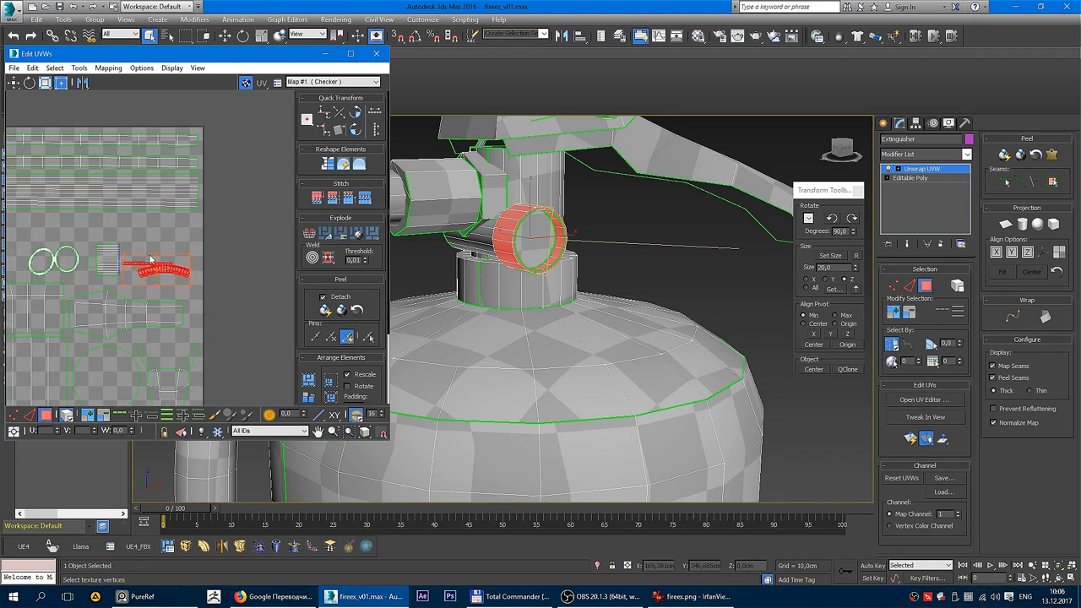
pyautogui.scroll(2, 99, 257)
# Step: Move the two circle islands beside the striped island and group them with the strip and arc islands
pyautogui.moveTo(34, 244); pyautogui.dragTo(116, 262, button='middle')
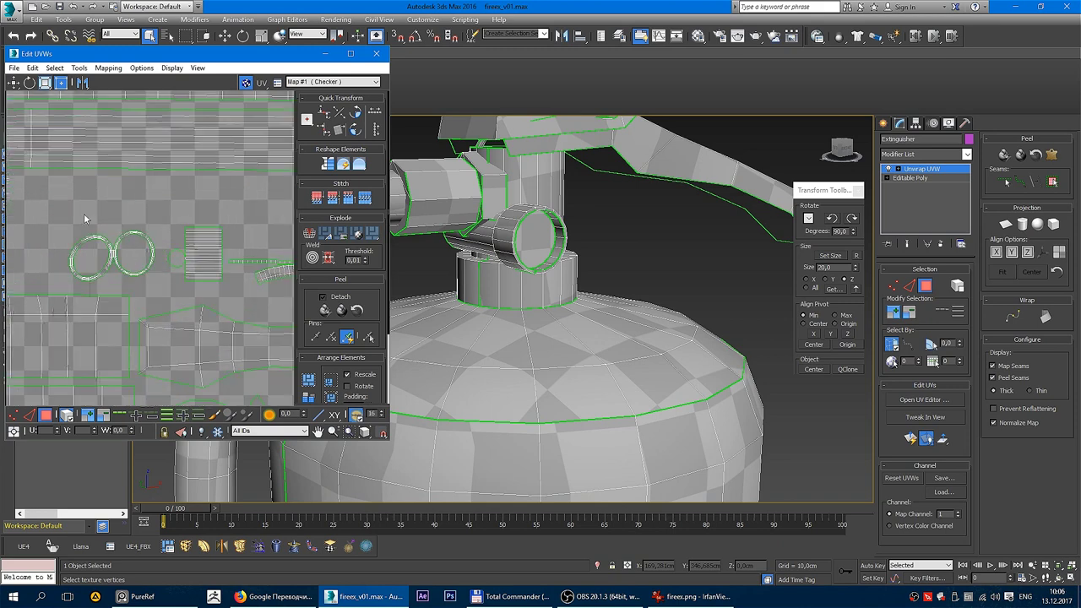
pyautogui.click(115, 263)
pyautogui.moveTo(116, 263); pyautogui.dragTo(209, 239)
pyautogui.moveTo(210, 239); pyautogui.dragTo(112, 252, button='middle')
pyautogui.moveTo(112, 252); pyautogui.dragTo(194, 245)
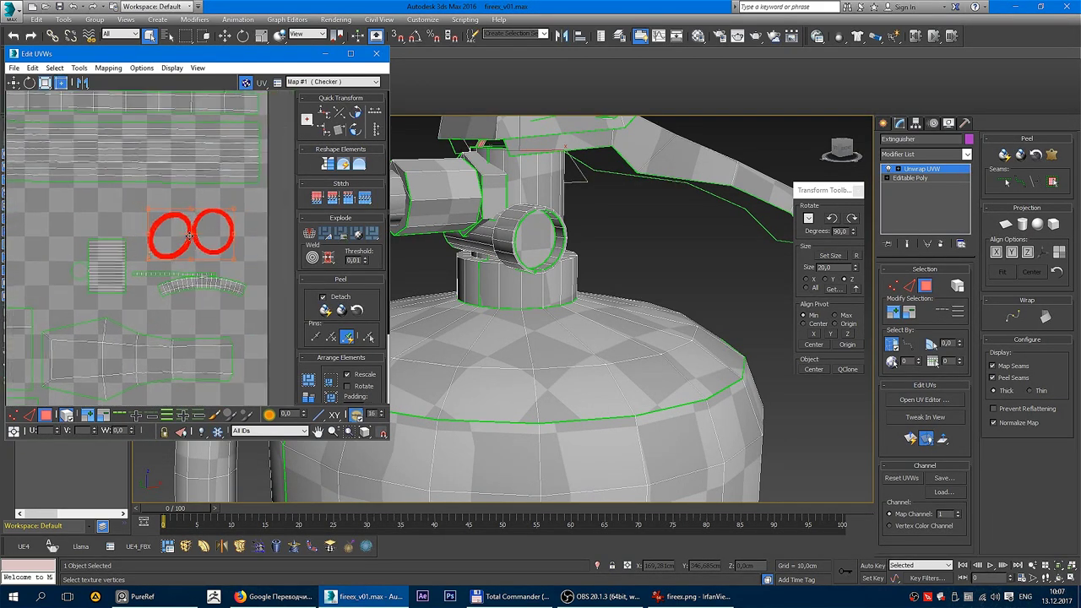
pyautogui.moveTo(55, 213); pyautogui.dragTo(262, 303)
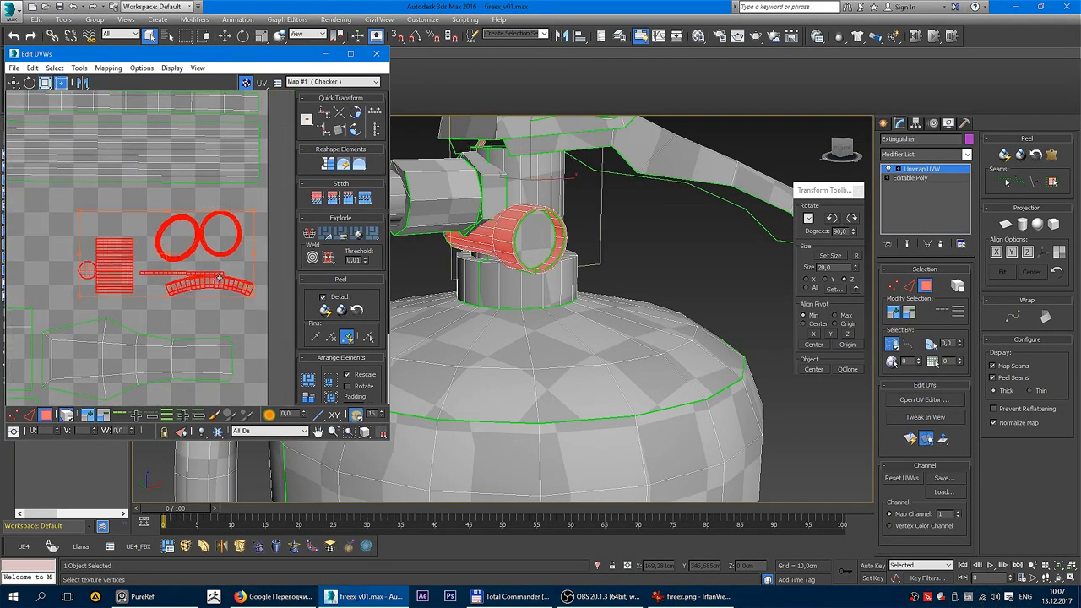
pyautogui.moveTo(199, 280); pyautogui.dragTo(209, 279)
pyautogui.moveTo(209, 278); pyautogui.dragTo(142, 242, button='middle')
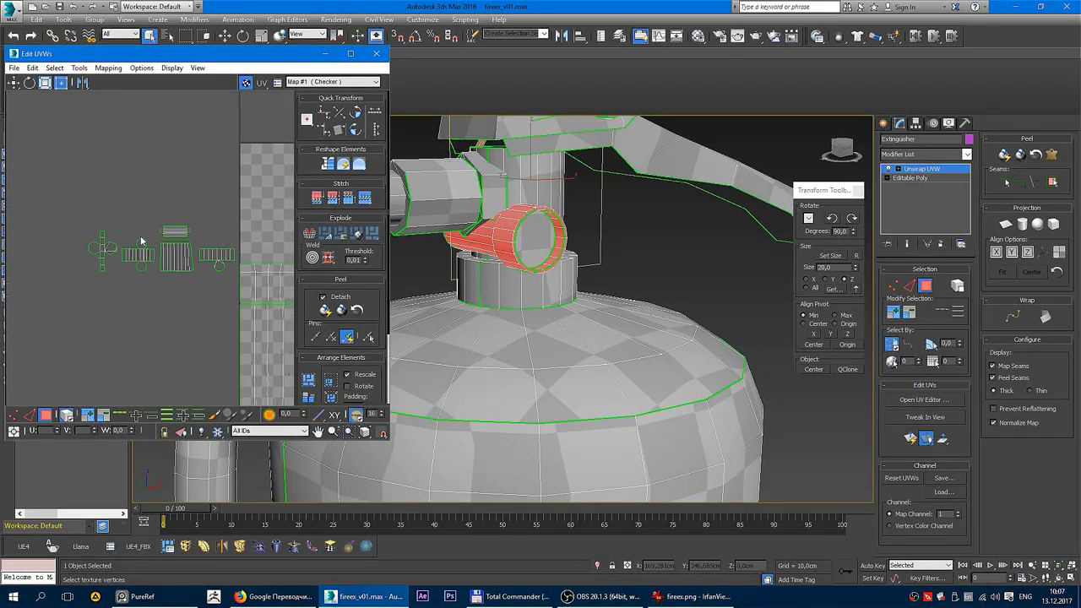
# Step: Move the small UV island from the top of the handle into the checkered 0–1 square
pyautogui.moveTo(228, 287); pyautogui.dragTo(76, 216)
pyautogui.keyDown('alt'); pyautogui.moveTo(591, 304); pyautogui.dragTo(667, 283, button='middle'); pyautogui.keyUp('alt')
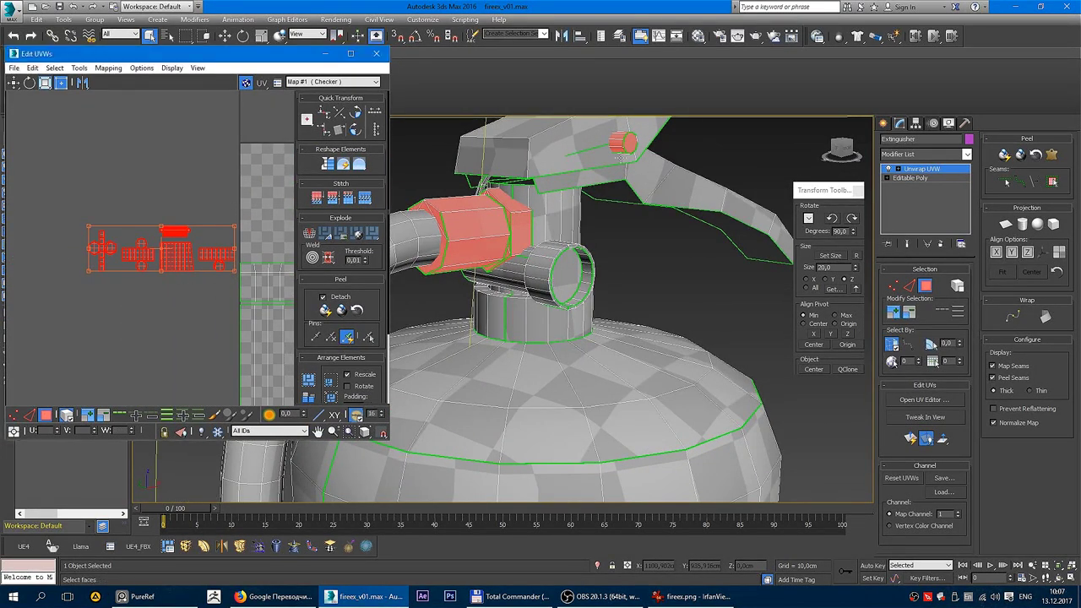
pyautogui.keyDown('alt'); pyautogui.moveTo(623, 156); pyautogui.dragTo(647, 172, button='middle'); pyautogui.keyUp('alt')
pyautogui.click(174, 230)
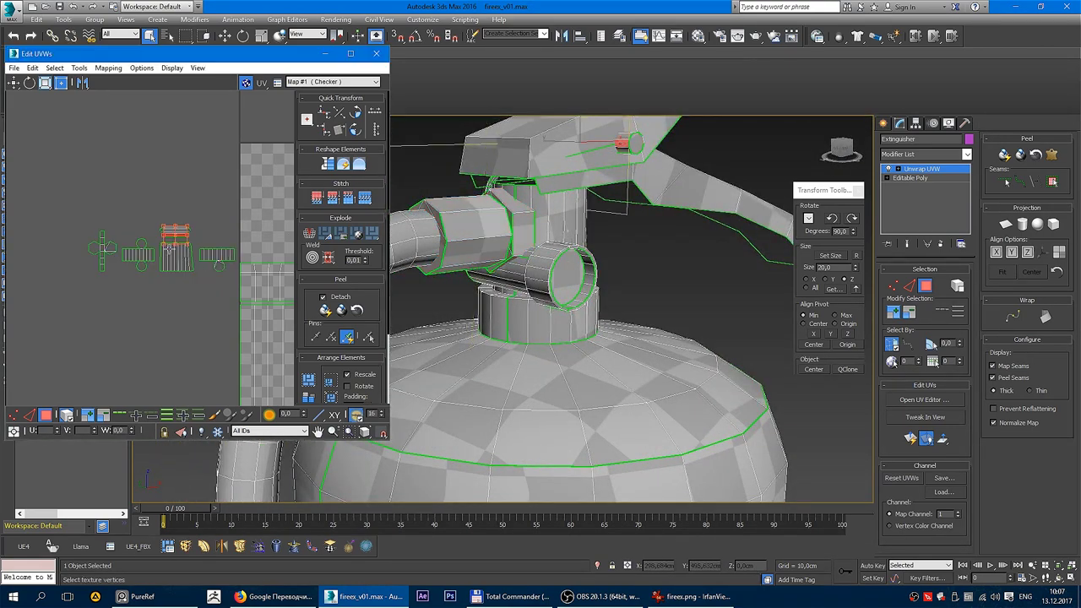
pyautogui.scroll(3, 145, 183)
pyautogui.scroll(-2, 217, 216)
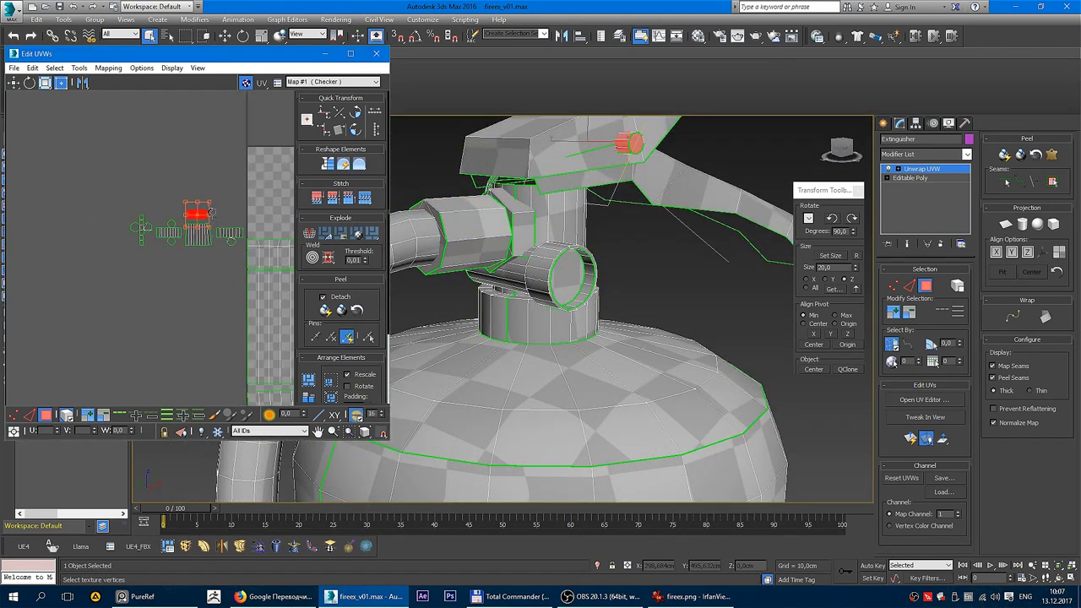
pyautogui.scroll(-3, 109, 241)
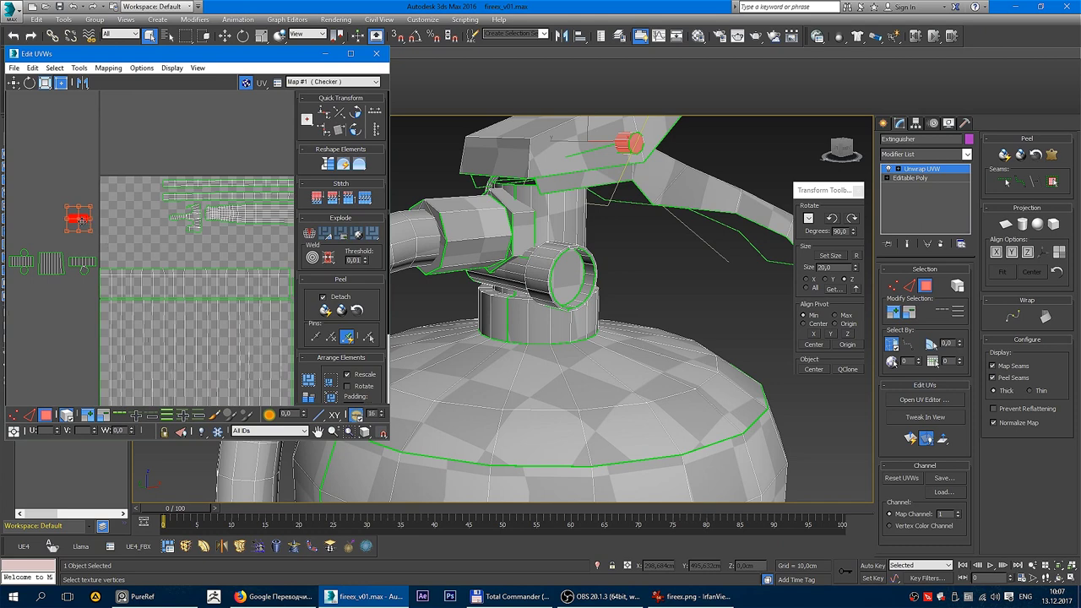
pyautogui.moveTo(81, 217); pyautogui.dragTo(142, 180)
pyautogui.scroll(3, 143, 180)
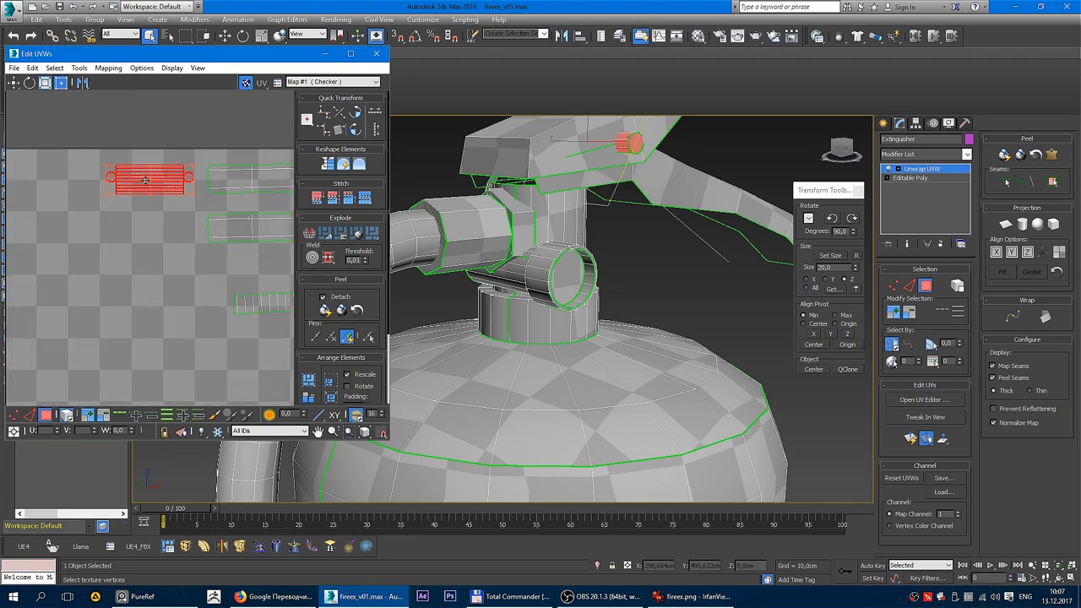
pyautogui.scroll(-3, 120, 227)
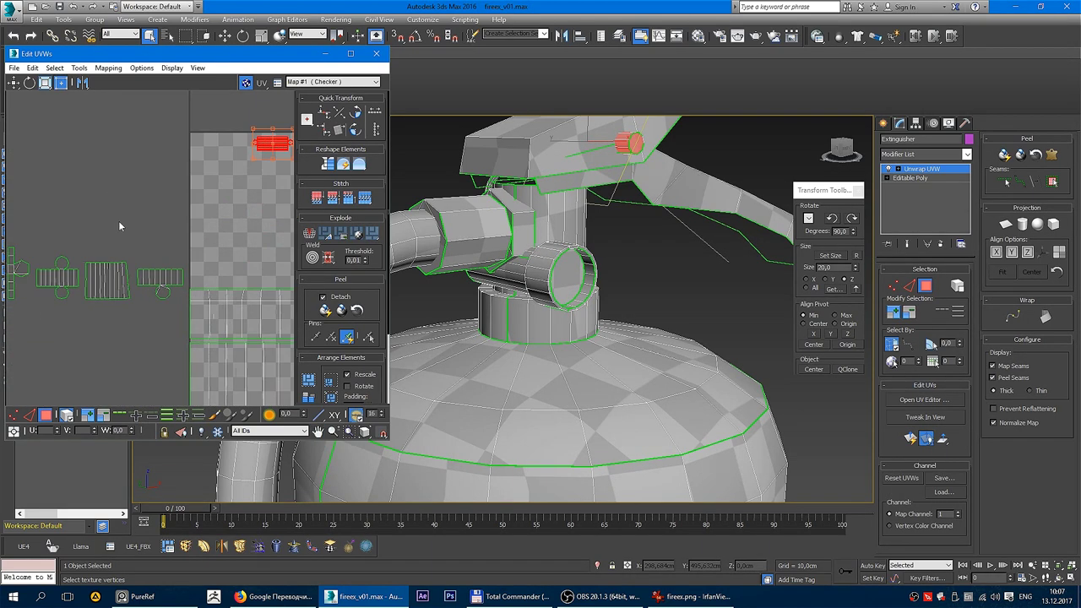
# Step: Select all UV islands and frame the whole extinguisher with Zoom Extents
pyautogui.click(167, 295)
pyautogui.moveTo(122, 291); pyautogui.dragTo(193, 270, button='middle')
pyautogui.hotkey('ctrl', 'a')
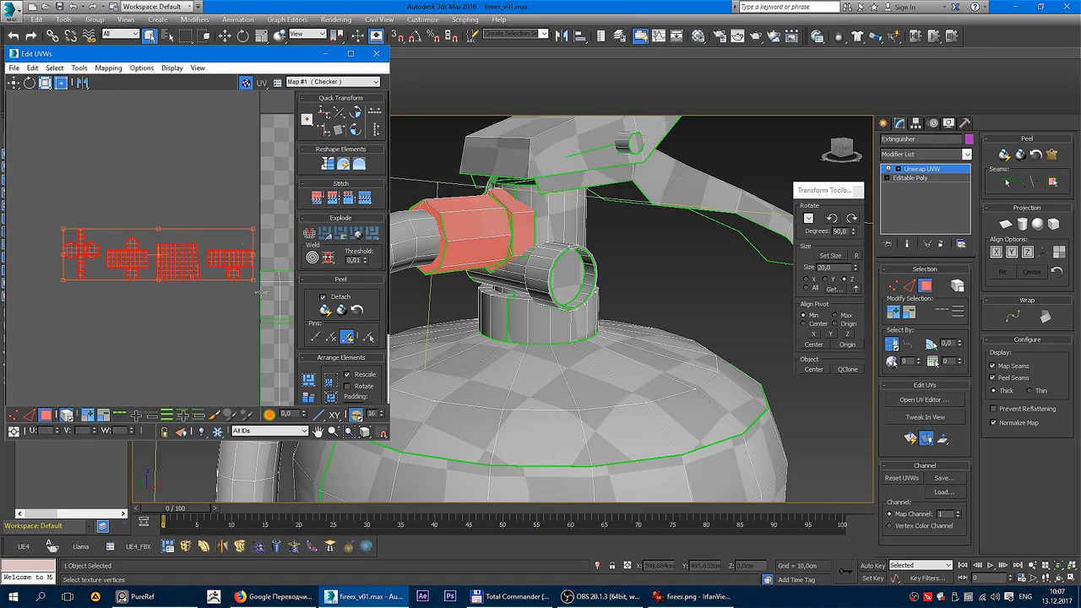
pyautogui.press('z')
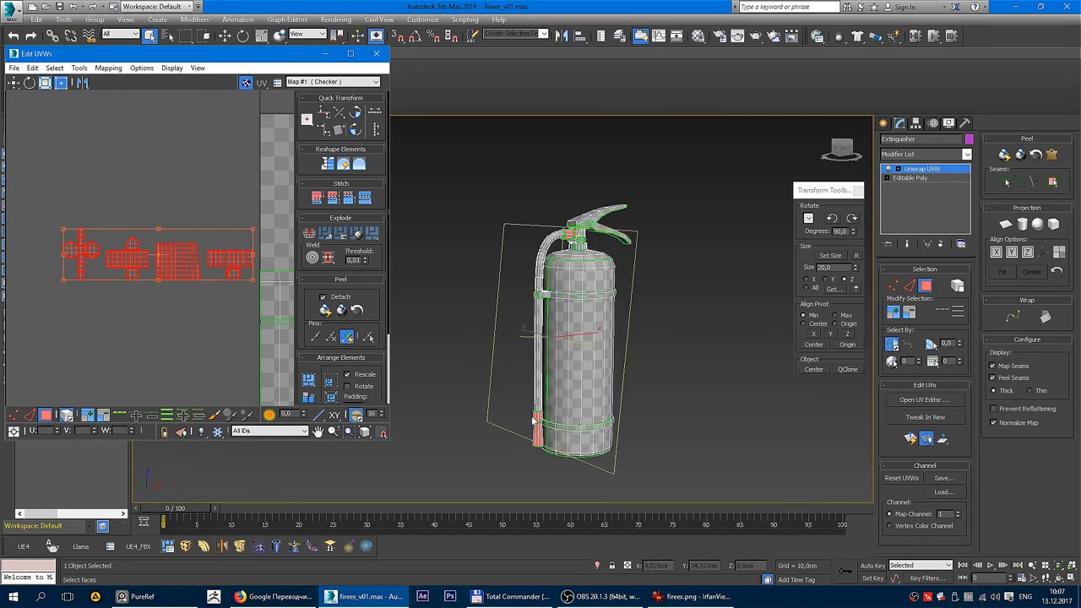
# Step: Select the hose-end UV island and reposition it inside the checker square
pyautogui.scroll(5, 532, 419)
pyautogui.click(171, 260)
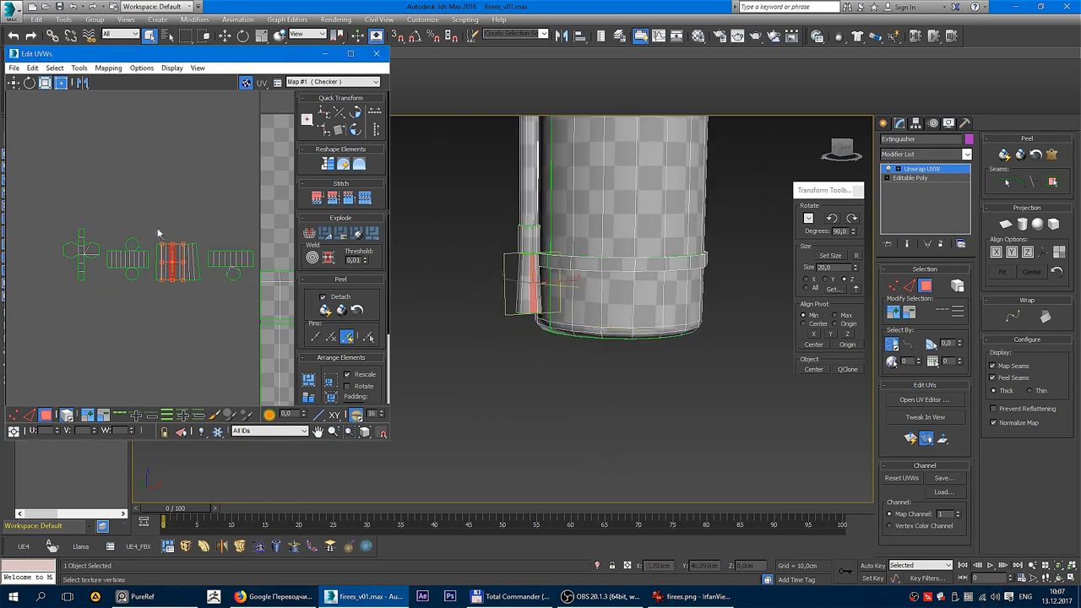
pyautogui.moveTo(157, 227); pyautogui.dragTo(212, 318)
pyautogui.scroll(4, 197, 290)
pyautogui.scroll(2, 231, 293)
pyautogui.moveTo(212, 317); pyautogui.dragTo(84, 257, button='middle')
pyautogui.scroll(2, 107, 245)
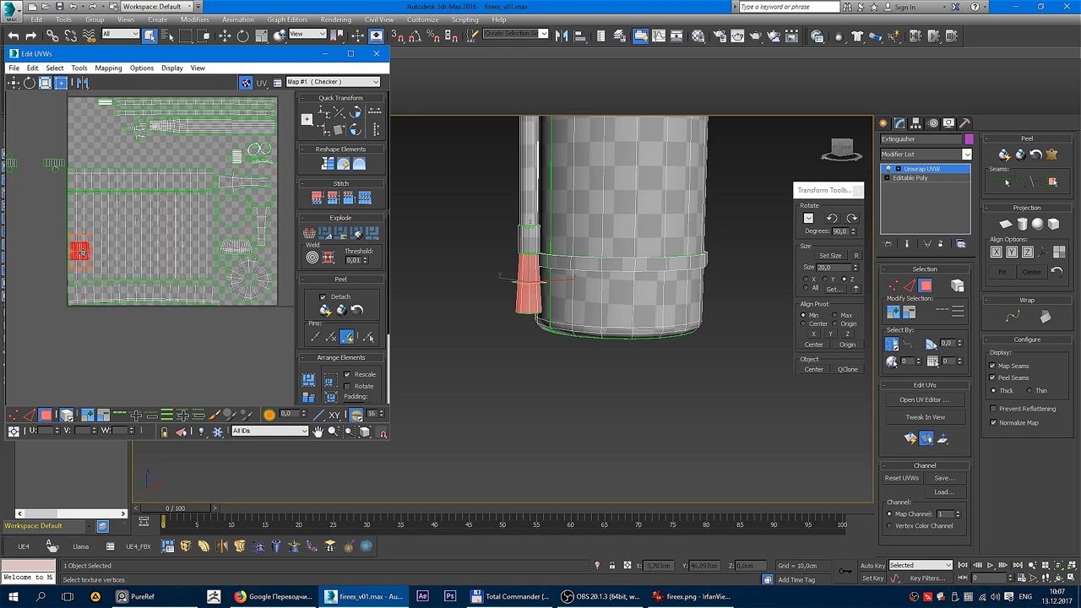
pyautogui.moveTo(80, 251); pyautogui.dragTo(116, 126)
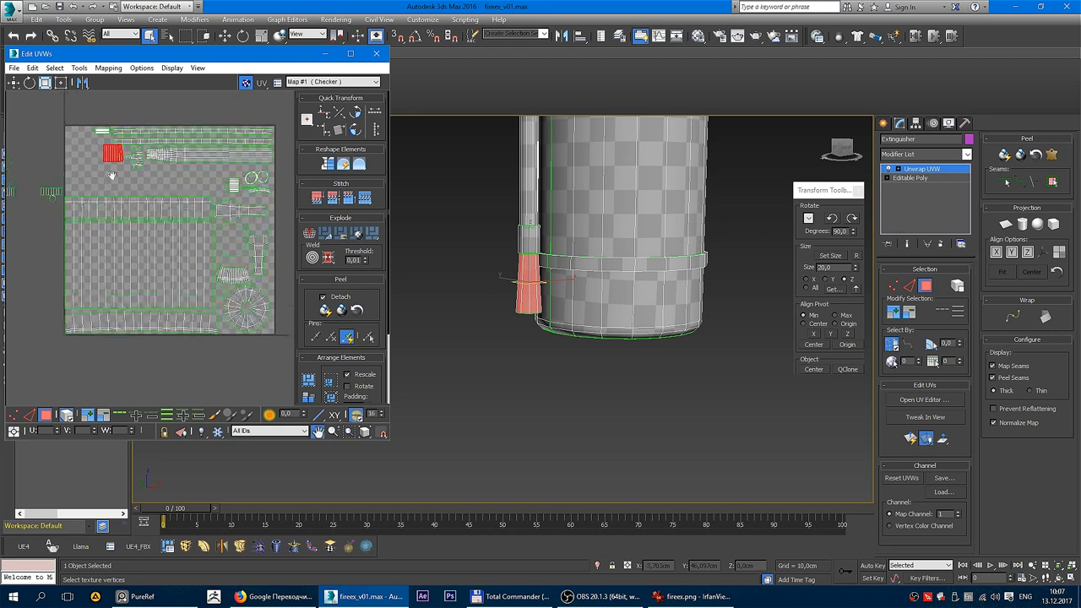
pyautogui.scroll(4, 55, 240)
pyautogui.scroll(-3, 190, 207)
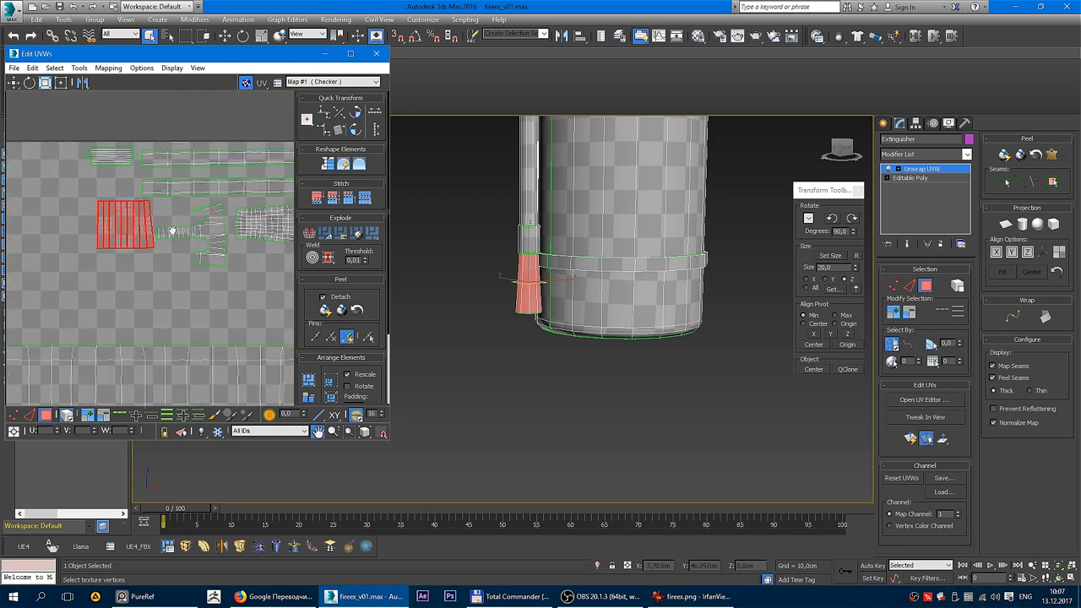
pyautogui.scroll(-2, 120, 221)
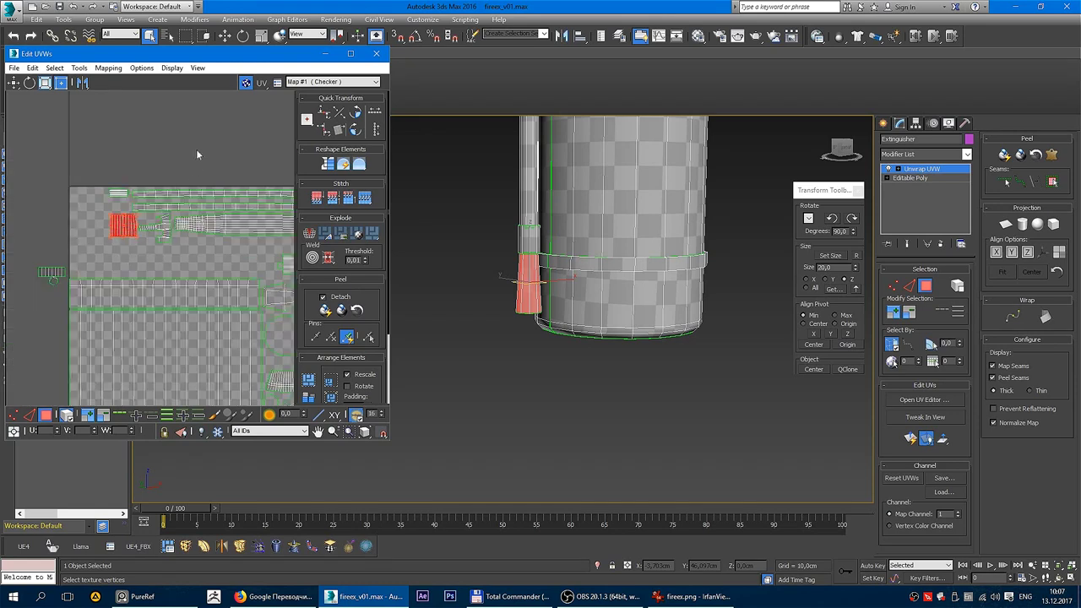
# Step: Move the next stray island into the 0–1 square, nudging it slightly right
pyautogui.click(196, 148)
pyautogui.scroll(-2, 175, 242)
pyautogui.moveTo(163, 265); pyautogui.dragTo(245, 224)
pyautogui.moveTo(245, 224); pyautogui.dragTo(81, 208, button='middle')
pyautogui.moveTo(76, 214); pyautogui.dragTo(189, 211)
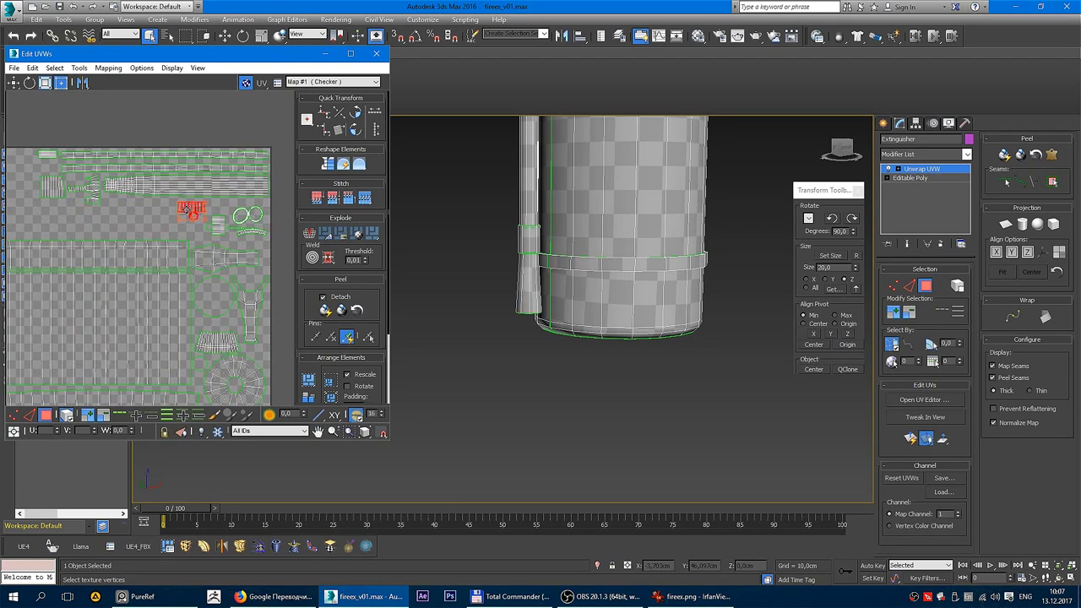
# Step: Move the last small leftover island into the square, then clear the UV selection
pyautogui.scroll(-2, 211, 212)
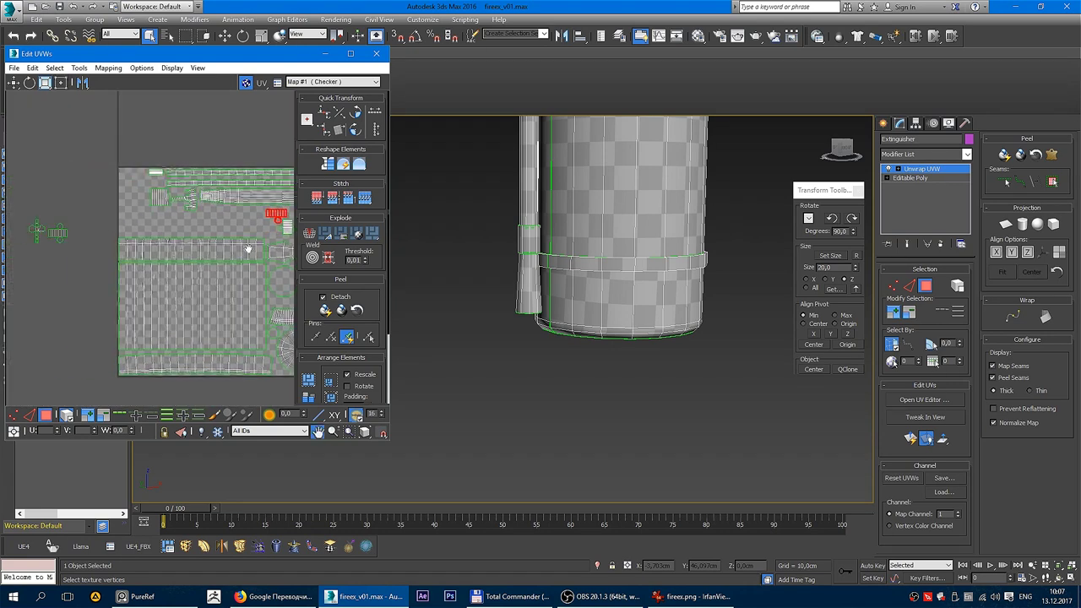
pyautogui.moveTo(15, 185); pyautogui.dragTo(31, 207, button='middle')
pyautogui.click(74, 233)
pyautogui.moveTo(74, 232); pyautogui.dragTo(243, 218)
pyautogui.scroll(2, 211, 224)
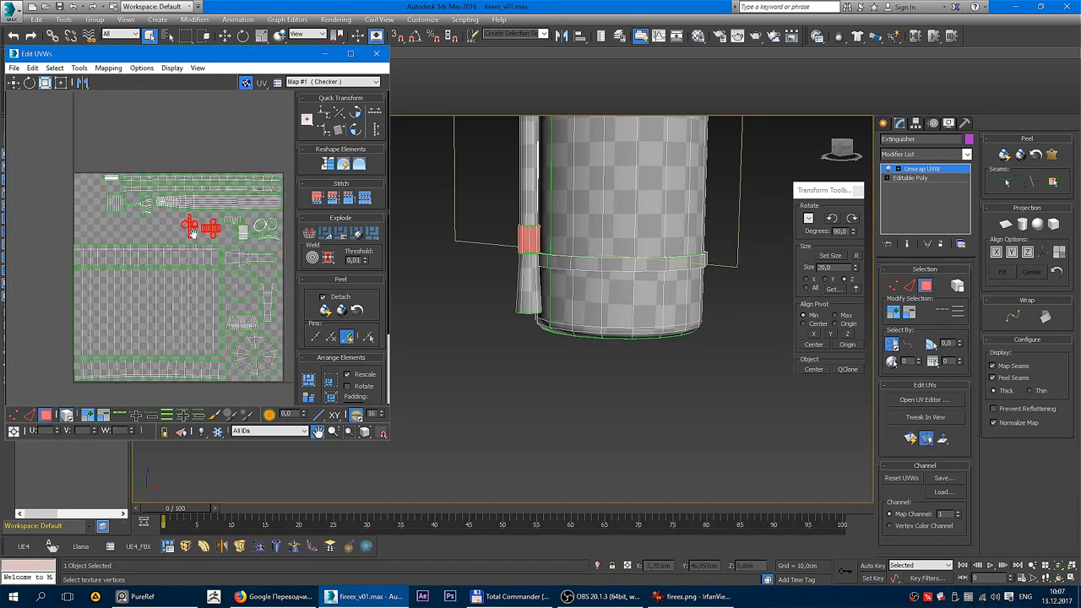
pyautogui.scroll(2, 140, 226)
pyautogui.scroll(2, 198, 240)
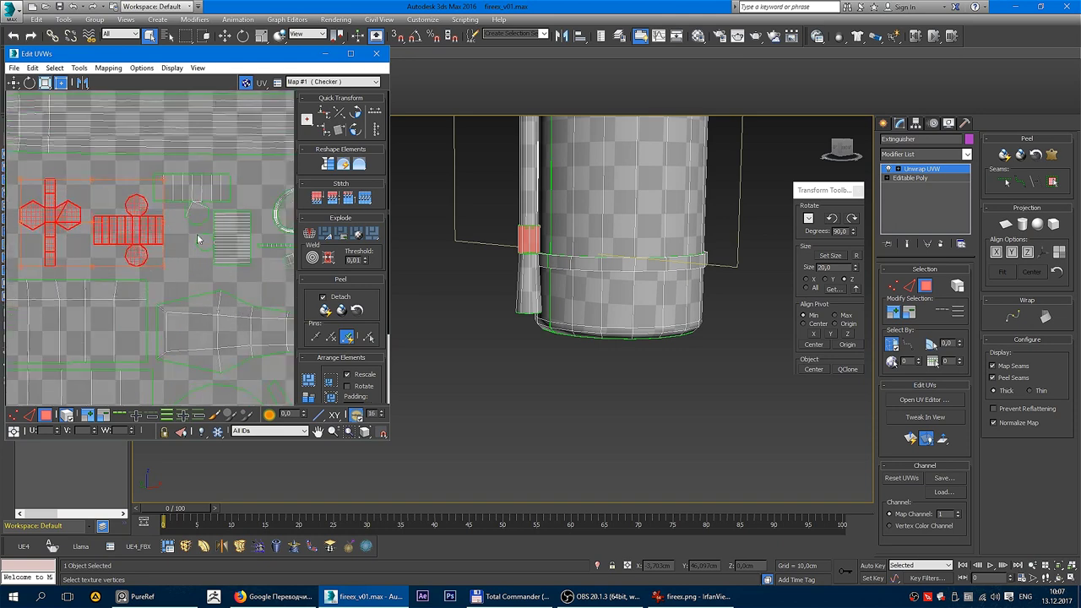
pyautogui.click(179, 243)
pyautogui.scroll(-1, 180, 251)
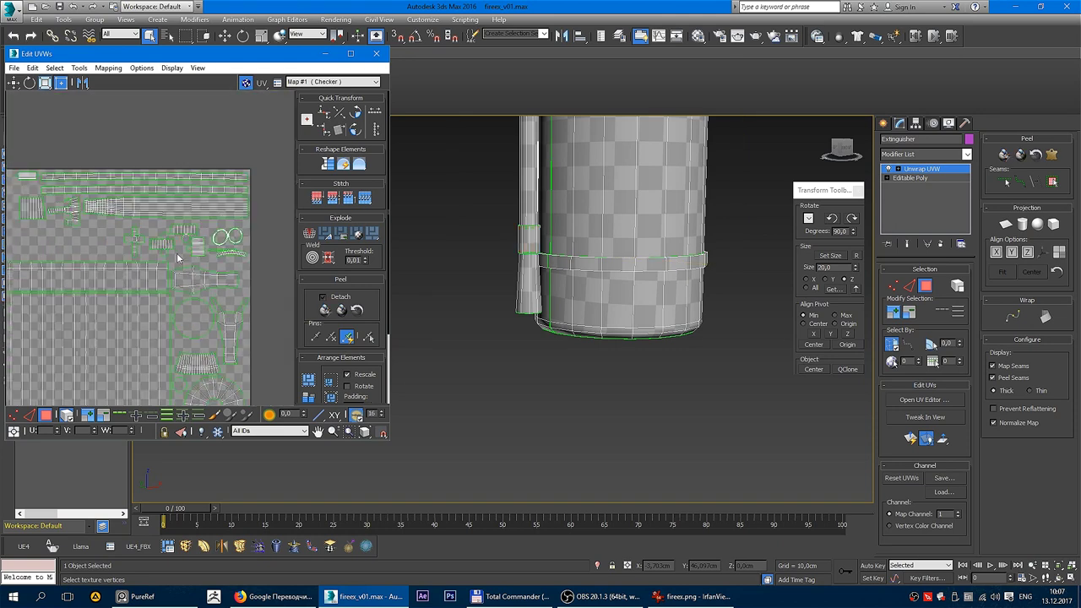
pyautogui.scroll(-1, 189, 259)
pyautogui.scroll(-1, 192, 264)
pyautogui.scroll(-1, 200, 268)
pyautogui.scroll(-1, 193, 197)
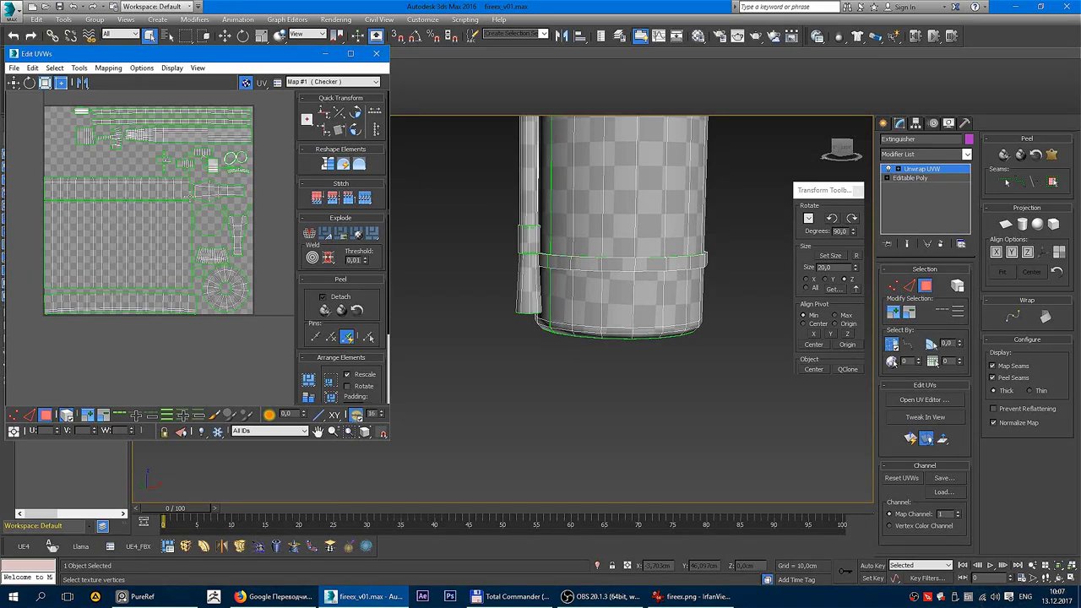
# Step: Close the Edit UVWs window and collapse the extinguisher to an Editable Poly
pyautogui.click(376, 53)
pyautogui.scroll(-5, 434, 273)
pyautogui.rightClick(434, 273)
pyautogui.click(490, 274)
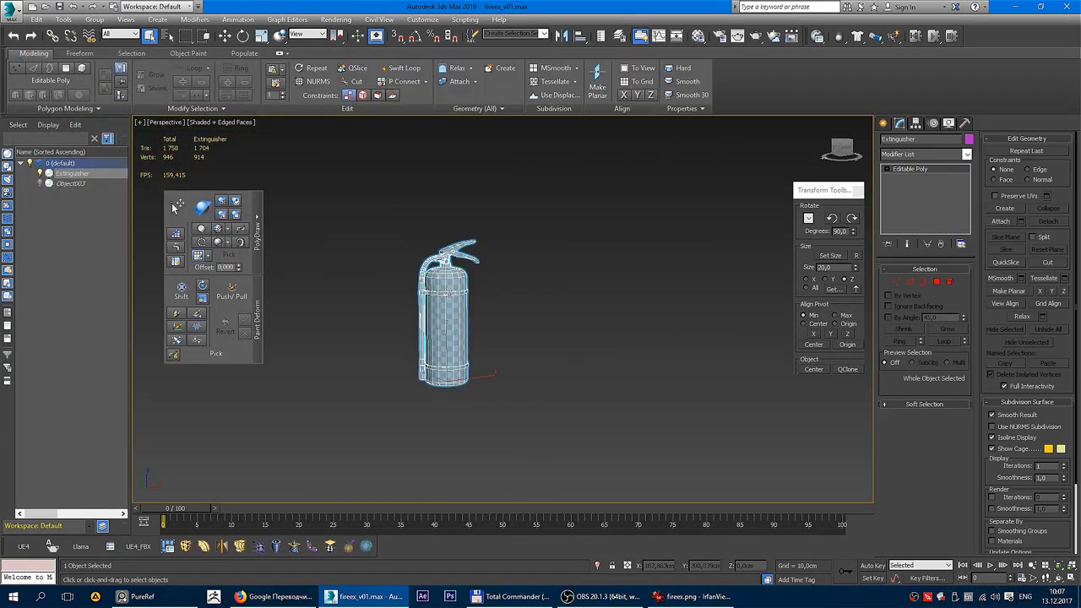
pyautogui.scroll(4, 484, 301)
# Step: Review the checkered extinguisher shaded without edges, orbiting and framing it
pyautogui.click(559, 299)
pyautogui.press('F4')
pyautogui.scroll(2, 481, 326)
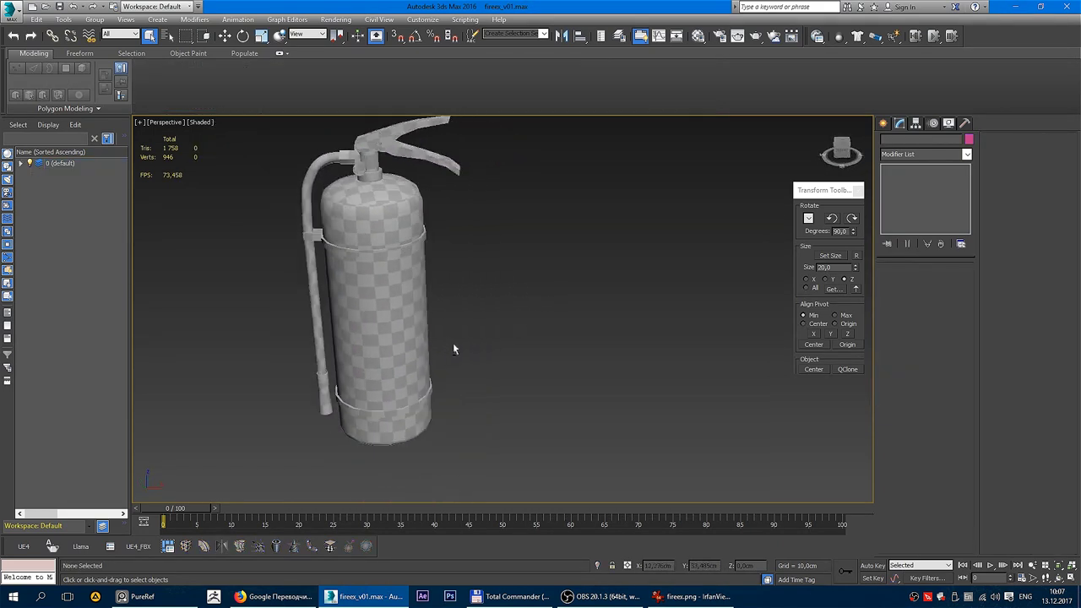
pyautogui.moveTo(453, 348)
pyautogui.keyDown('alt'); pyautogui.mouseDown(button='middle')
pyautogui.moveTo(495, 333)
pyautogui.moveTo(635, 344)
pyautogui.moveTo(541, 335)
pyautogui.mouseUp(button='middle'); pyautogui.keyUp('alt')
pyautogui.click(495, 333)
pyautogui.press('z')
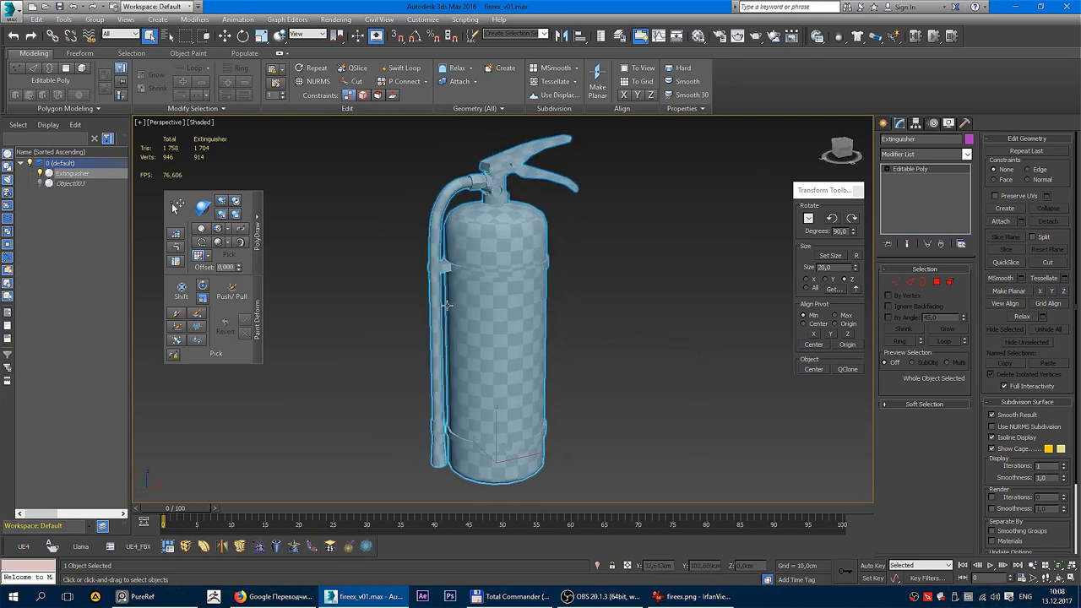